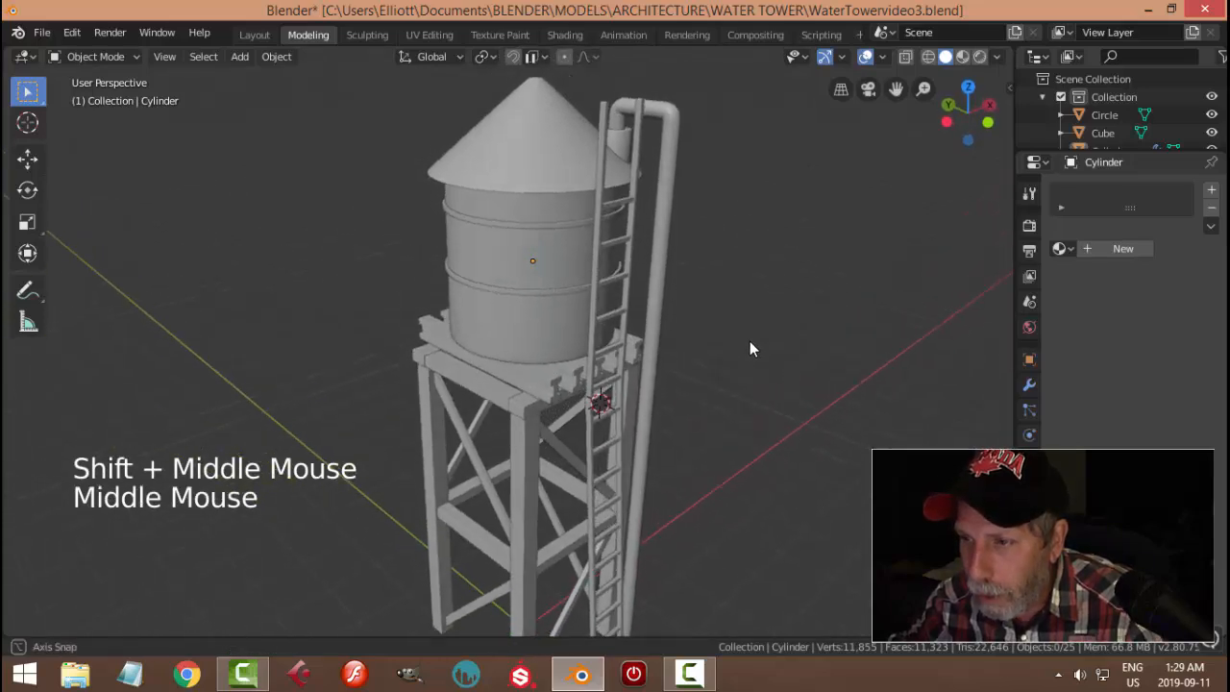
# Select the tank body cylinder and turn off the viewport display of its subdivision modifier
pyautogui.click(544, 338)
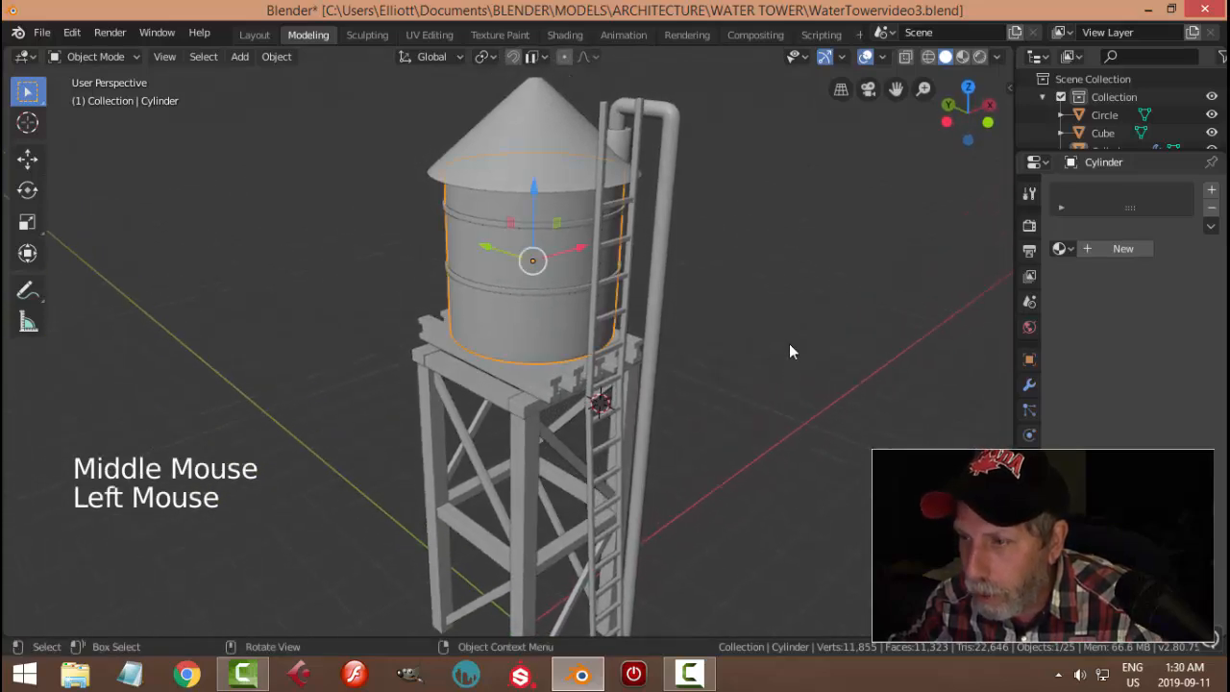
pyautogui.click(1030, 385)
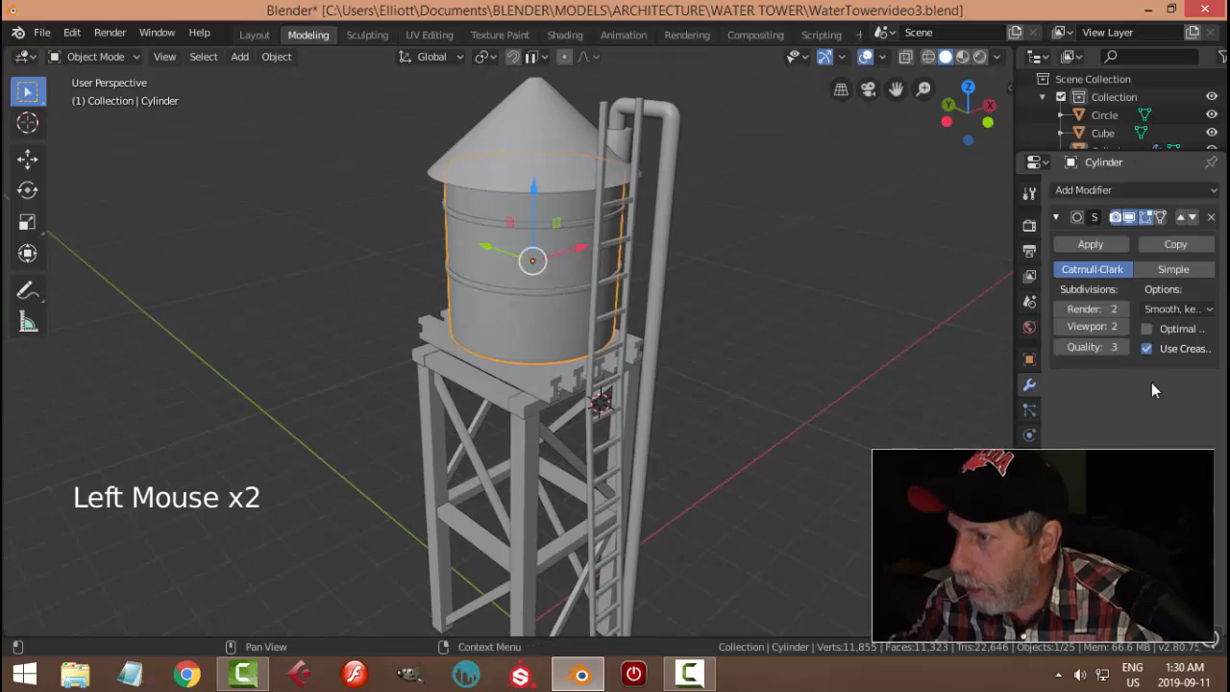
pyautogui.click(1133, 218)
pyautogui.moveTo(762, 305); pyautogui.dragTo(453, 286, button='middle')
# Enter Edit Mode on the tank body and select the line of vertical edges running down its side
pyautogui.press('Tab')
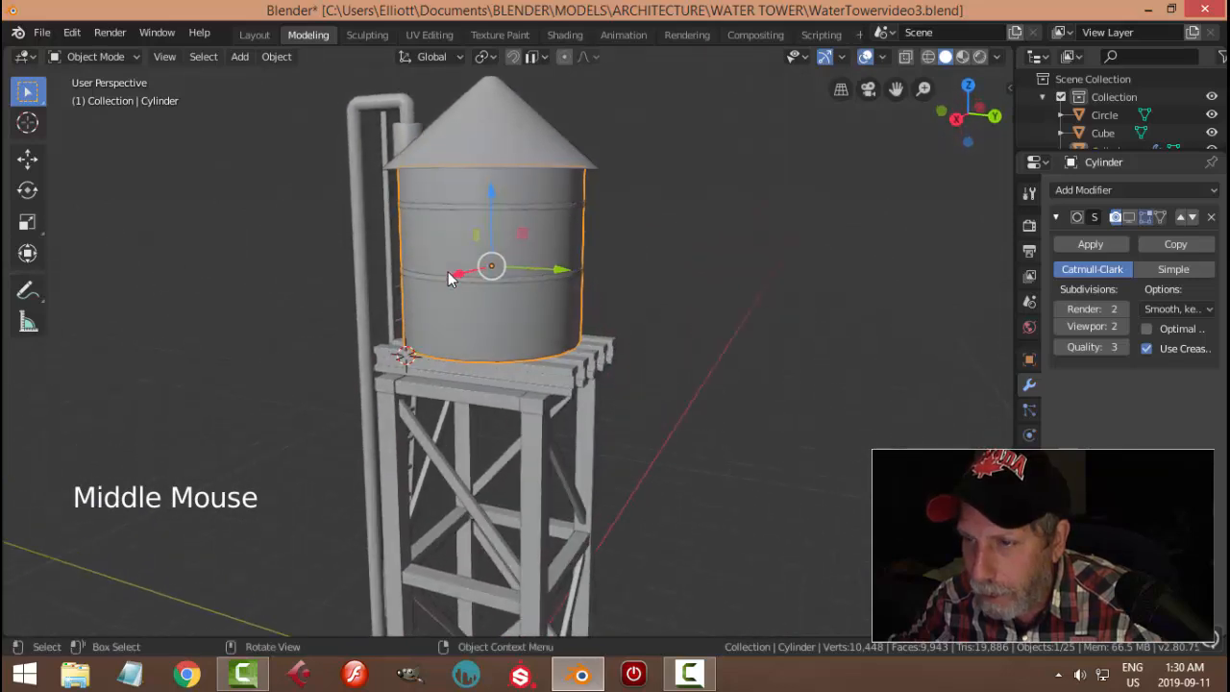
pyautogui.scroll(1, 554, 261)
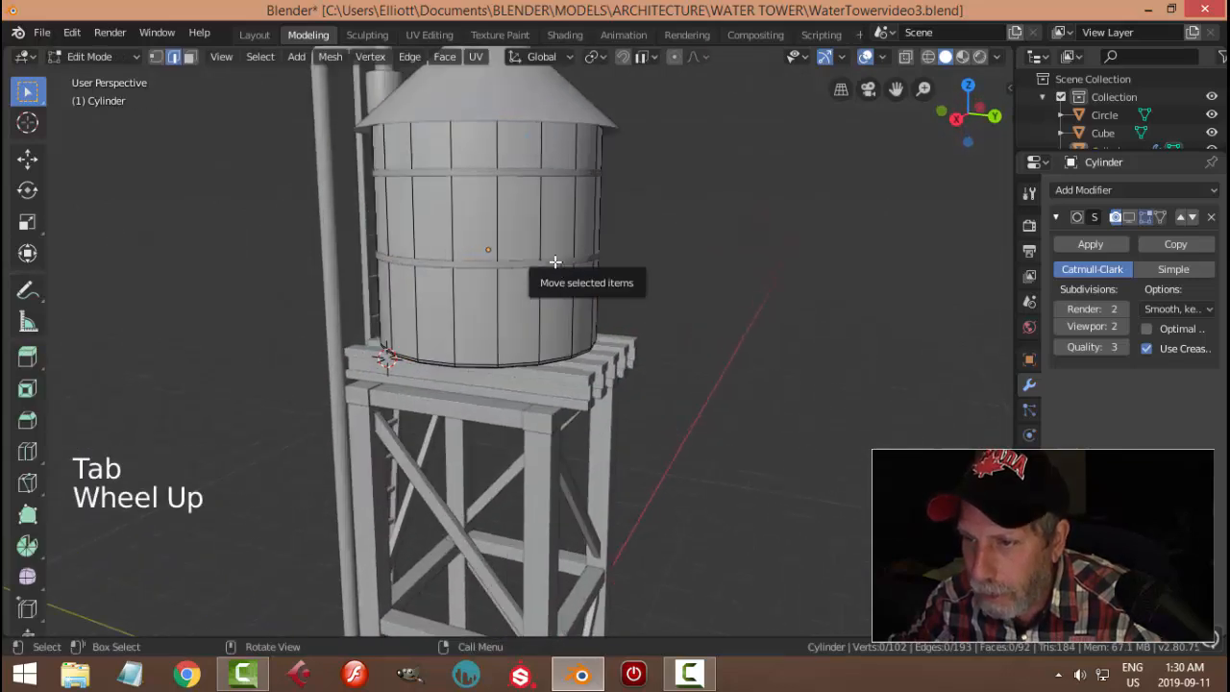
pyautogui.keyDown('alt'); pyautogui.keyDown('shift'); pyautogui.click(499, 220); pyautogui.keyUp('shift'); pyautogui.keyUp('alt')
pyautogui.moveTo(657, 266)
pyautogui.mouseDown(button='middle')
pyautogui.moveTo(606, 297)
pyautogui.moveTo(648, 266)
pyautogui.moveTo(677, 190)
pyautogui.moveTo(659, 236)
pyautogui.moveTo(669, 284)
pyautogui.mouseUp(button='middle')
pyautogui.scroll(2, 663, 240)
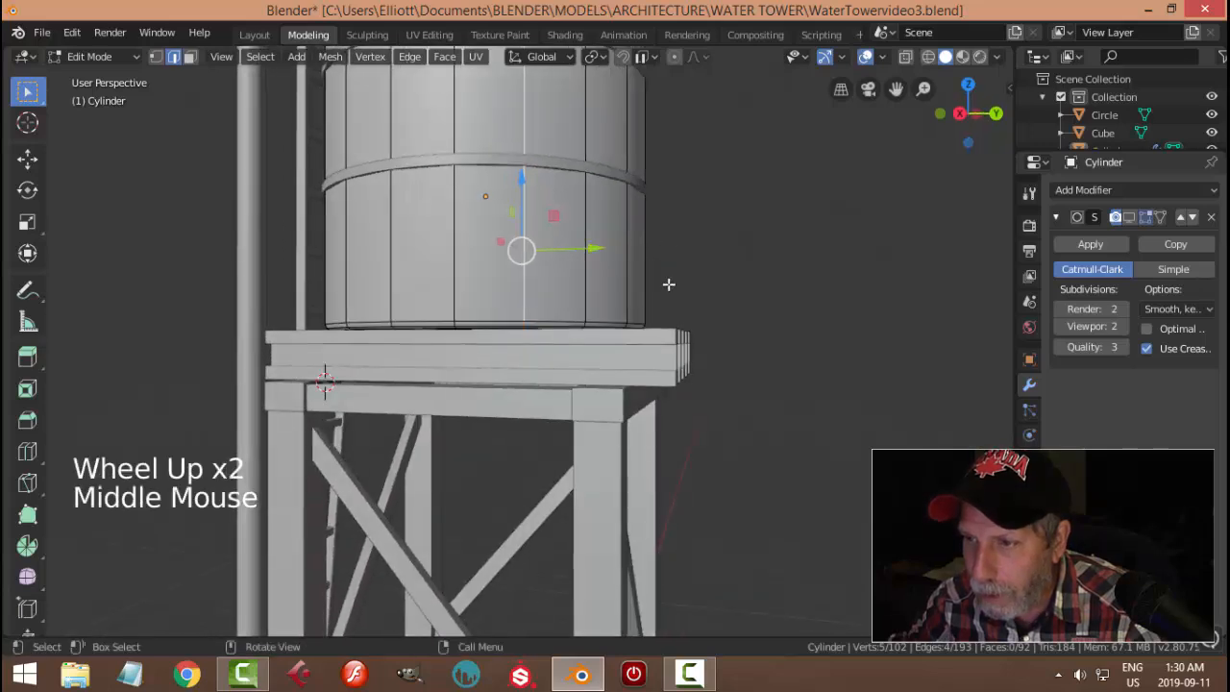
# Isolate the tank body by hiding all other objects, and return to editing its mesh
pyautogui.press('Tab')
pyautogui.hotkey('shift', 'h')
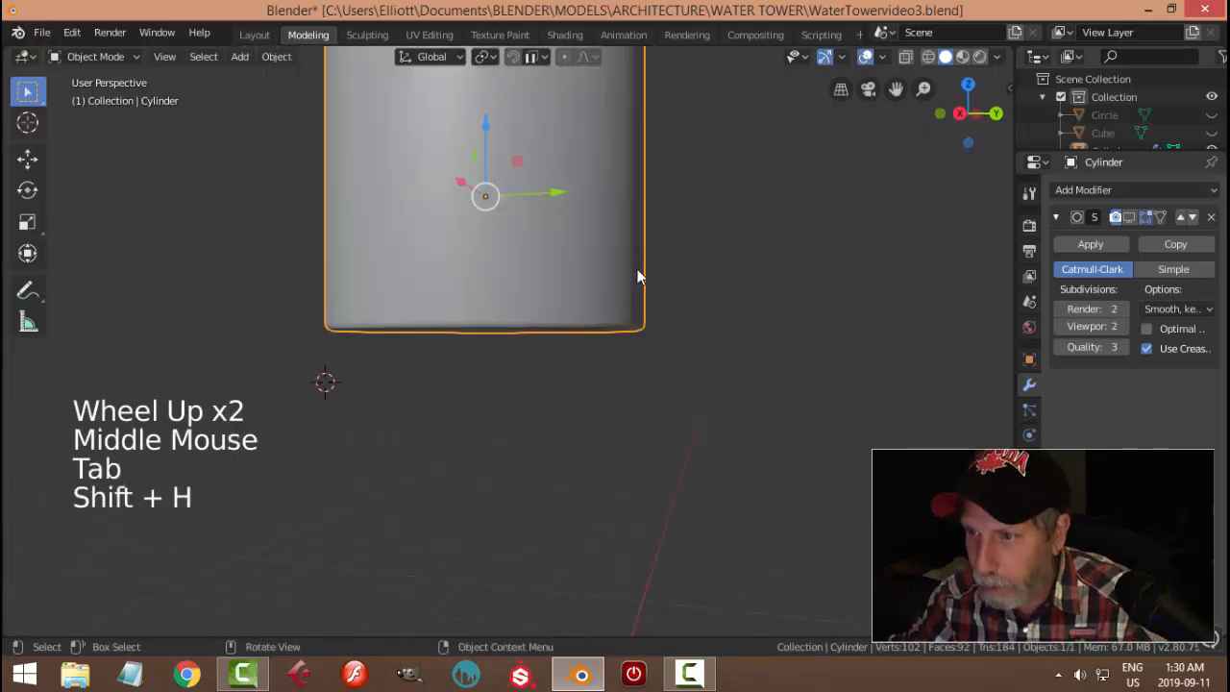
pyautogui.press('Tab')
# Deselect the radial edge on the tank's underside and add the bottom rim edge loop to the selection
pyautogui.moveTo(640, 272); pyautogui.dragTo(651, 250, button='middle')
pyautogui.scroll(1, 539, 284)
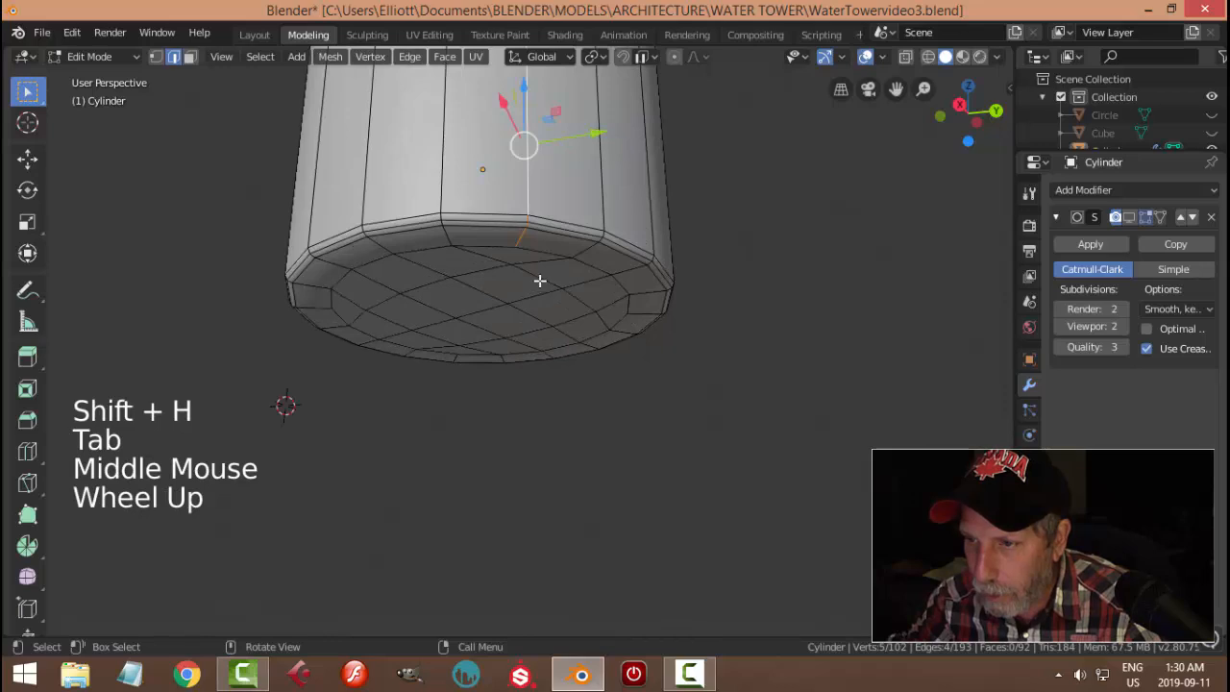
pyautogui.scroll(2, 539, 284)
pyautogui.keyDown('shift'); pyautogui.click(532, 160); pyautogui.keyUp('shift')
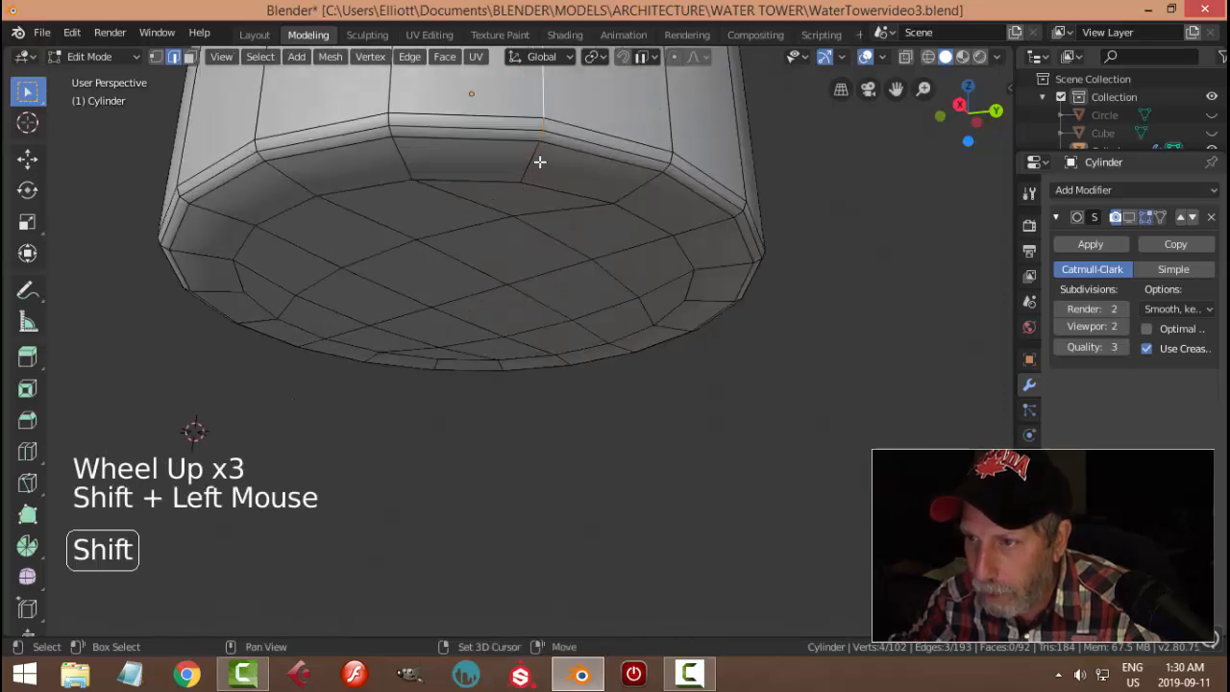
pyautogui.keyDown('alt'); pyautogui.keyDown('shift'); pyautogui.click(582, 151); pyautogui.keyUp('shift'); pyautogui.keyUp('alt')
# Mark the selected vertical edges and bottom rim loop of the tank as a UV seam
pyautogui.moveTo(769, 211); pyautogui.dragTo(683, 330, button='middle')
pyautogui.scroll(-2, 643, 231)
pyautogui.scroll(-1, 685, 355)
pyautogui.hotkey('ctrl', 'e')
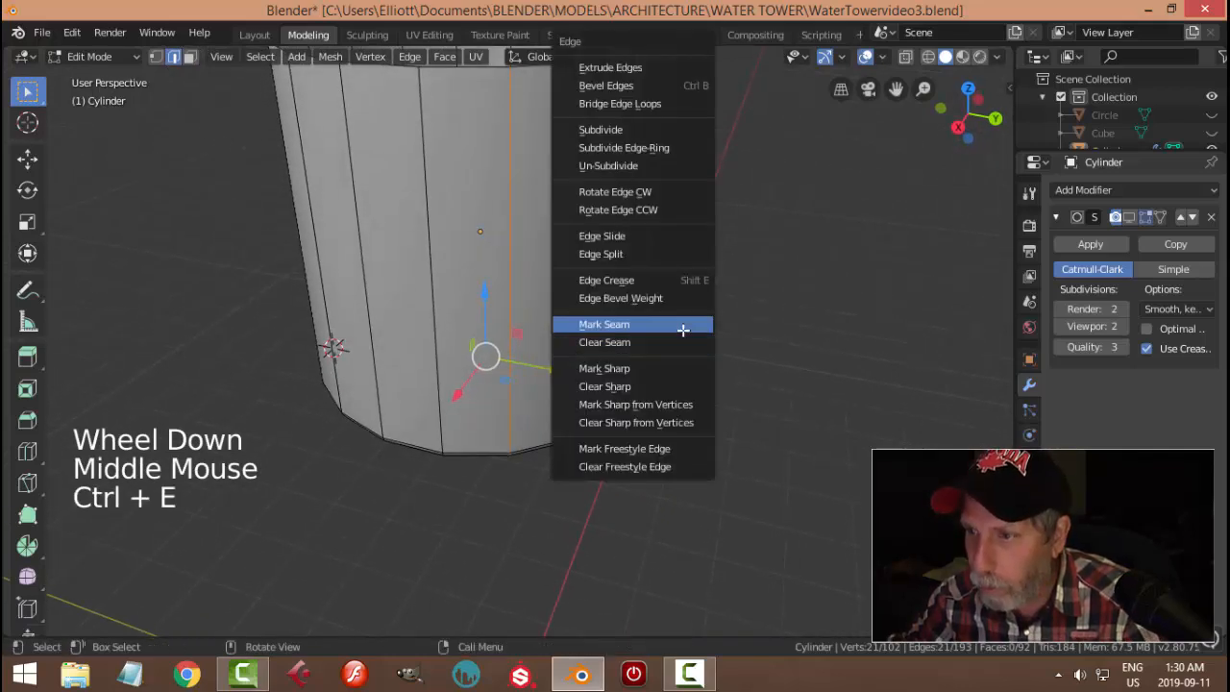
pyautogui.click(639, 325)
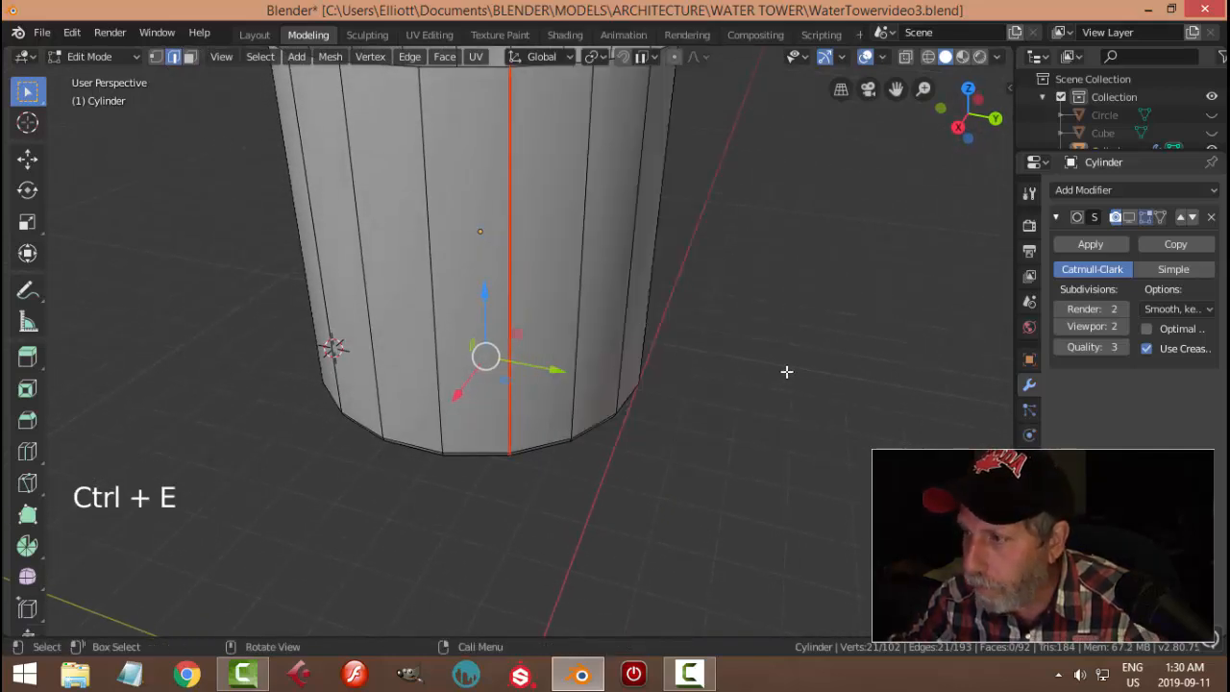
# Check the seam on the tank and switch to the UV Editing workspace
pyautogui.scroll(-1, 792, 366)
pyautogui.moveTo(761, 357)
pyautogui.mouseDown(button='middle')
pyautogui.moveTo(736, 349)
pyautogui.moveTo(763, 349)
pyautogui.mouseUp(button='middle')
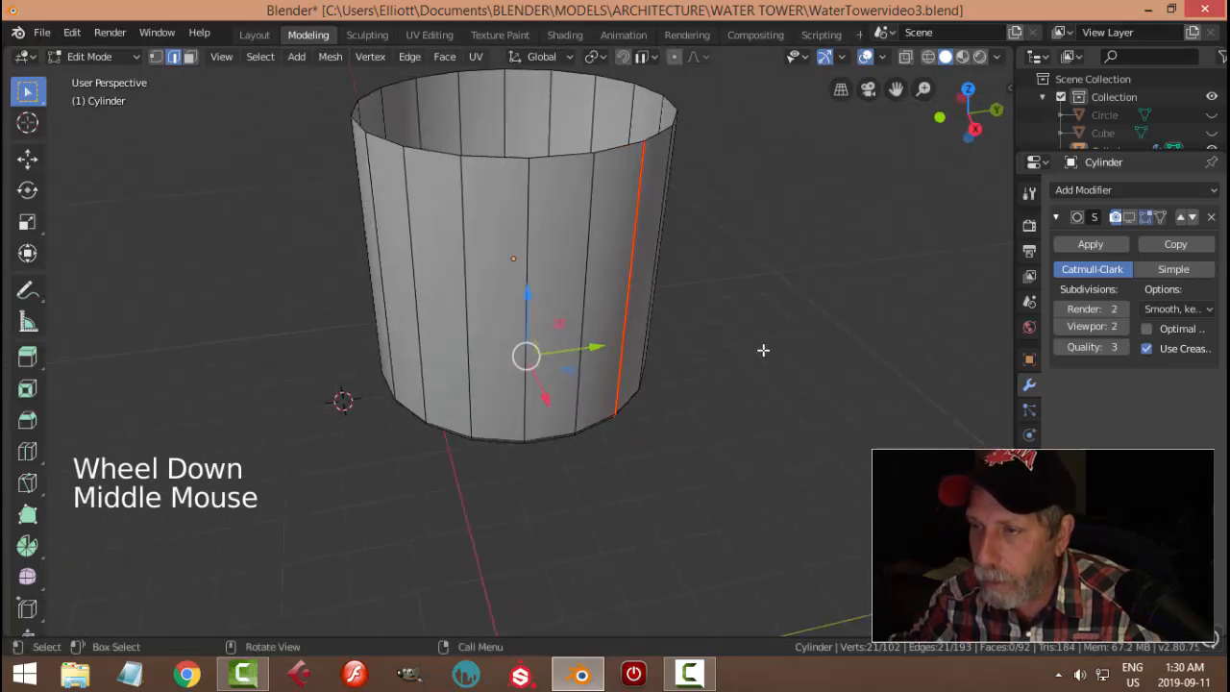
pyautogui.click(429, 34)
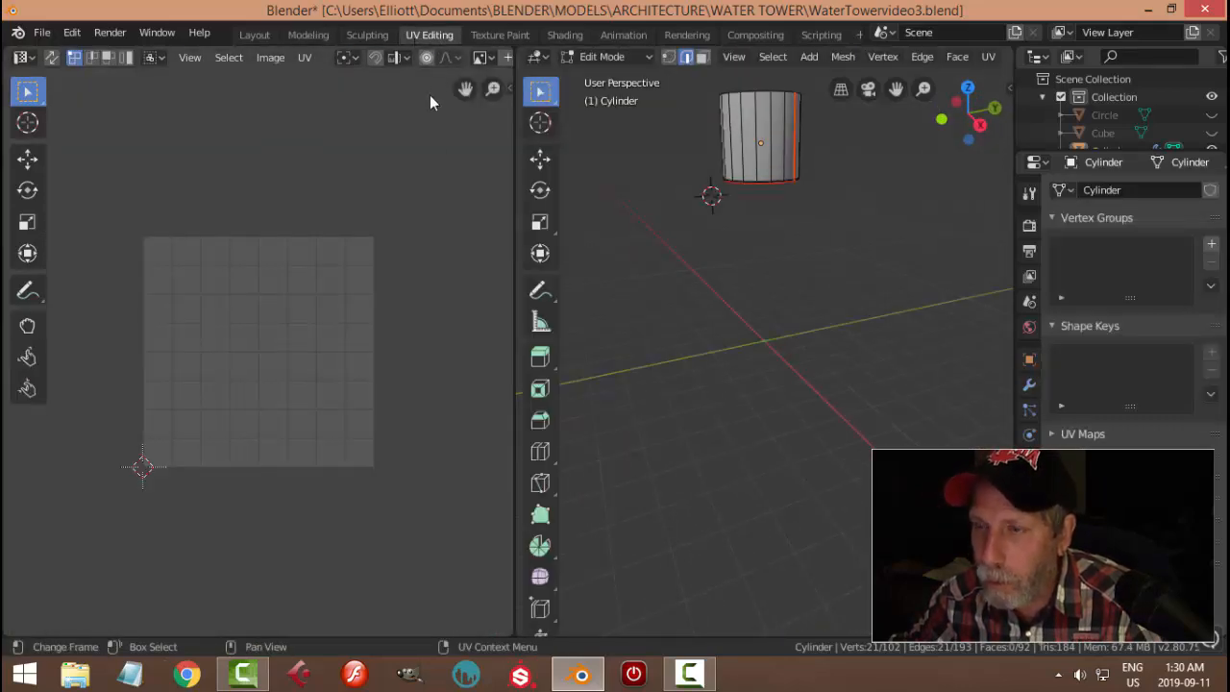
# Try unwrapping the entire tank mesh along its marked seams, and undo the unwrap
pyautogui.press('a')
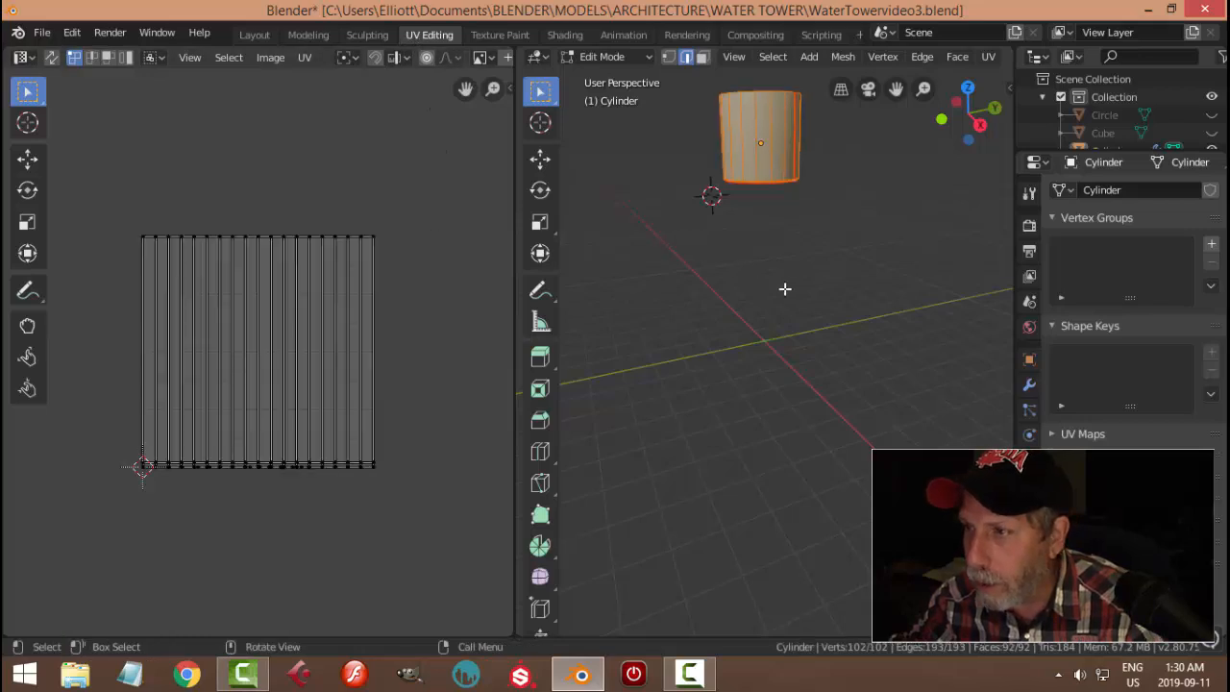
pyautogui.moveTo(805, 288); pyautogui.dragTo(766, 291, button='middle')
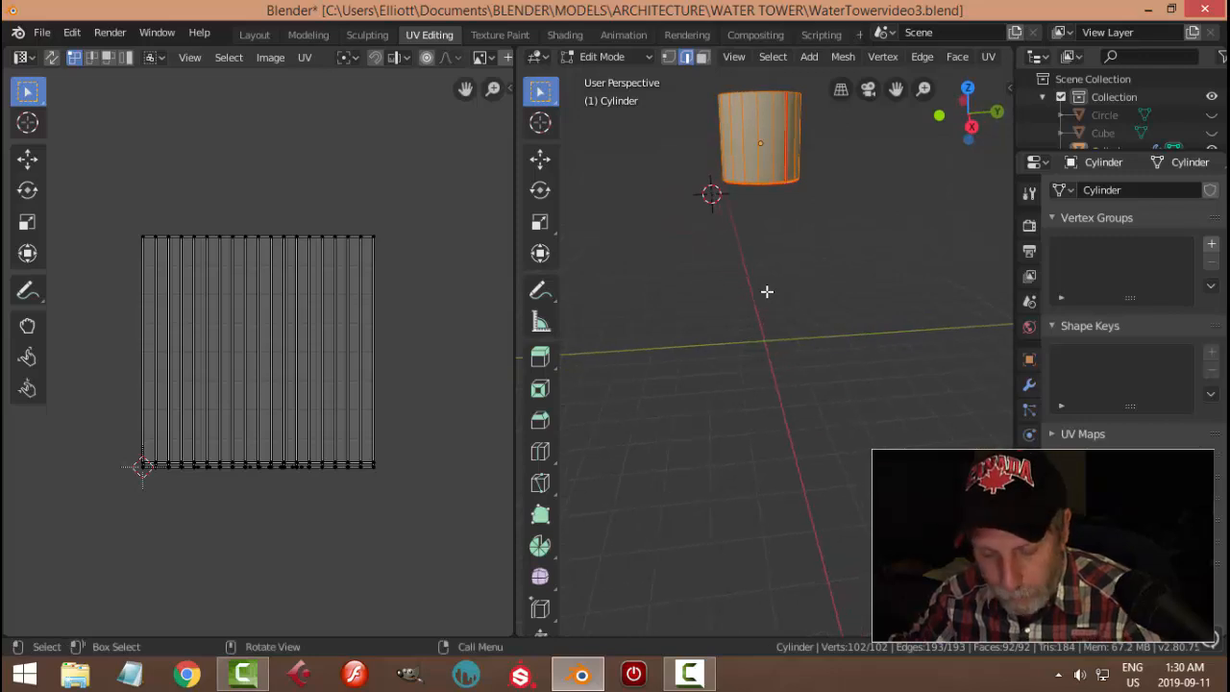
pyautogui.press('u')
pyautogui.click(724, 123)
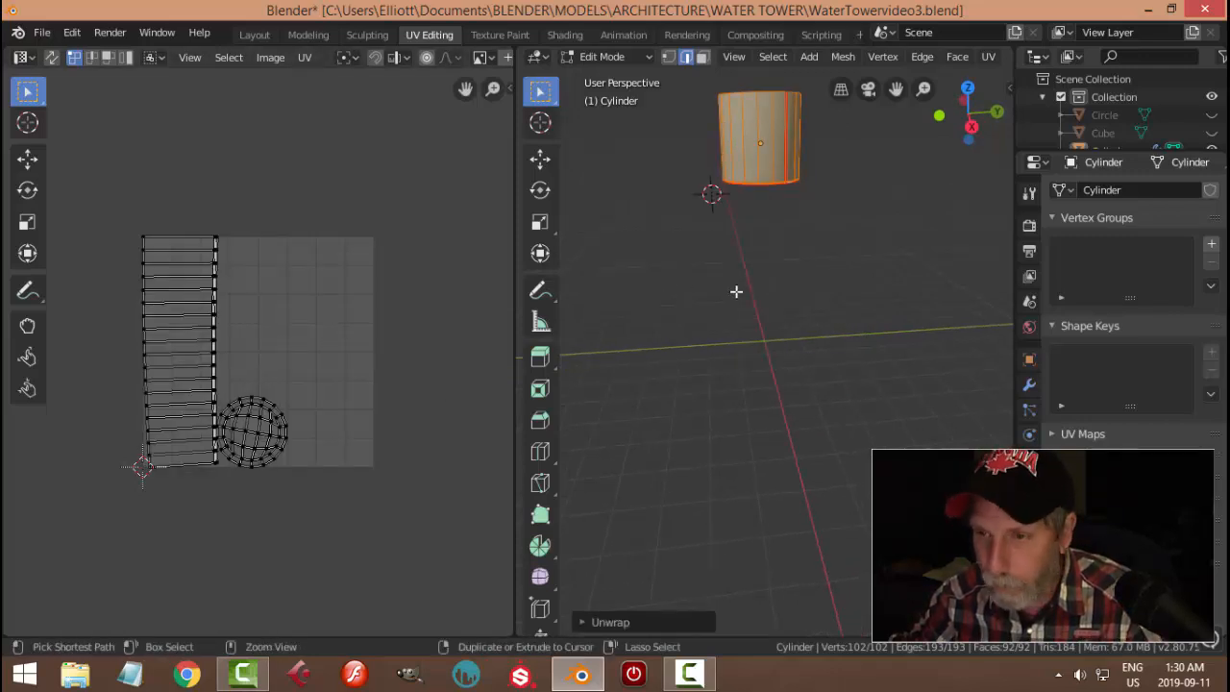
pyautogui.hotkey('ctrl', 'z')
# Return the tank to Object Mode and re-enable its subdivision modifier in the viewport
pyautogui.moveTo(749, 292); pyautogui.dragTo(776, 326, button='middle')
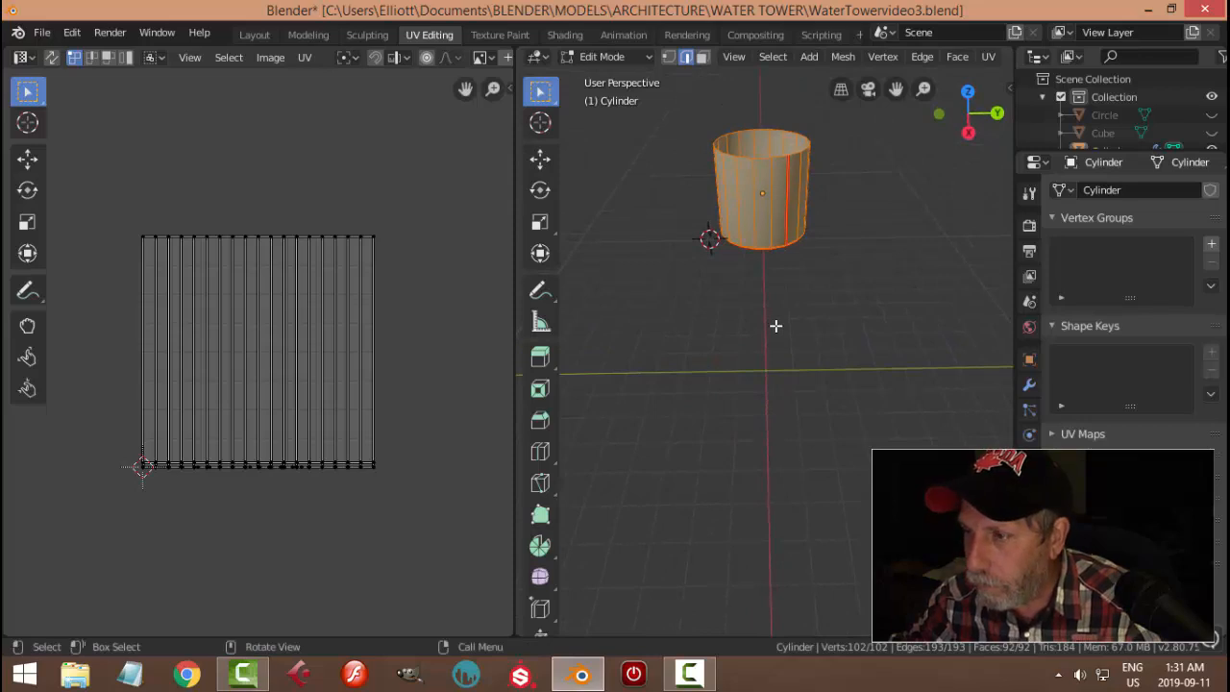
pyautogui.press('Tab')
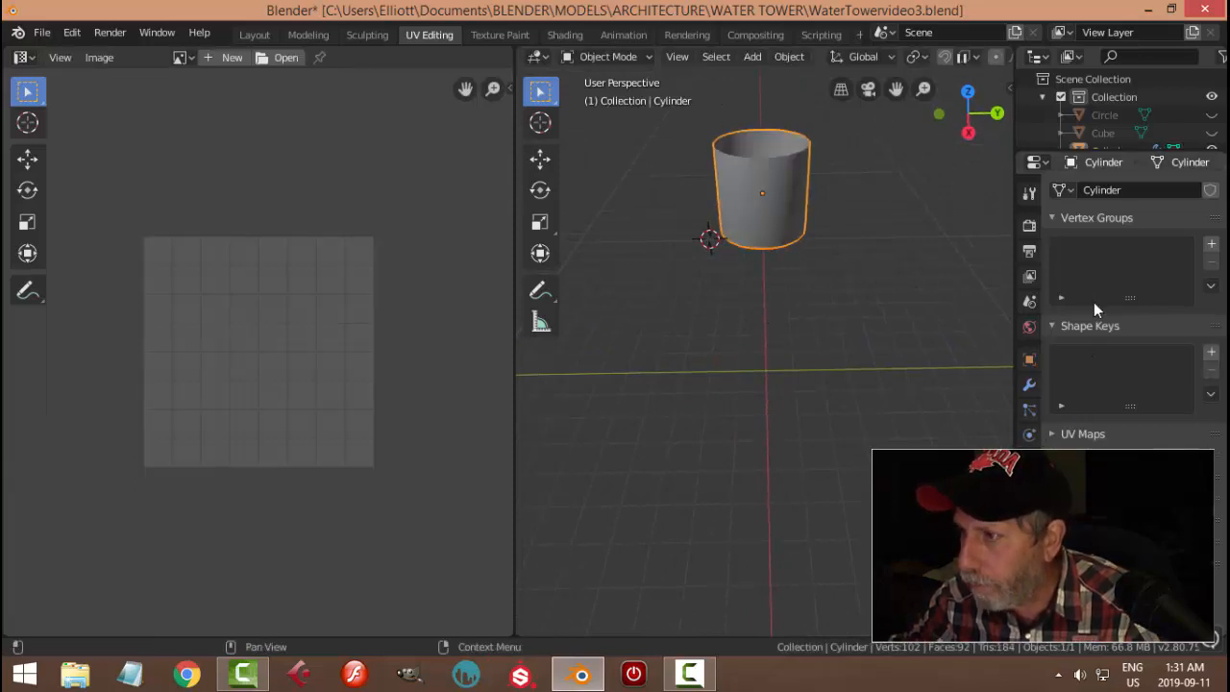
pyautogui.click(1027, 385)
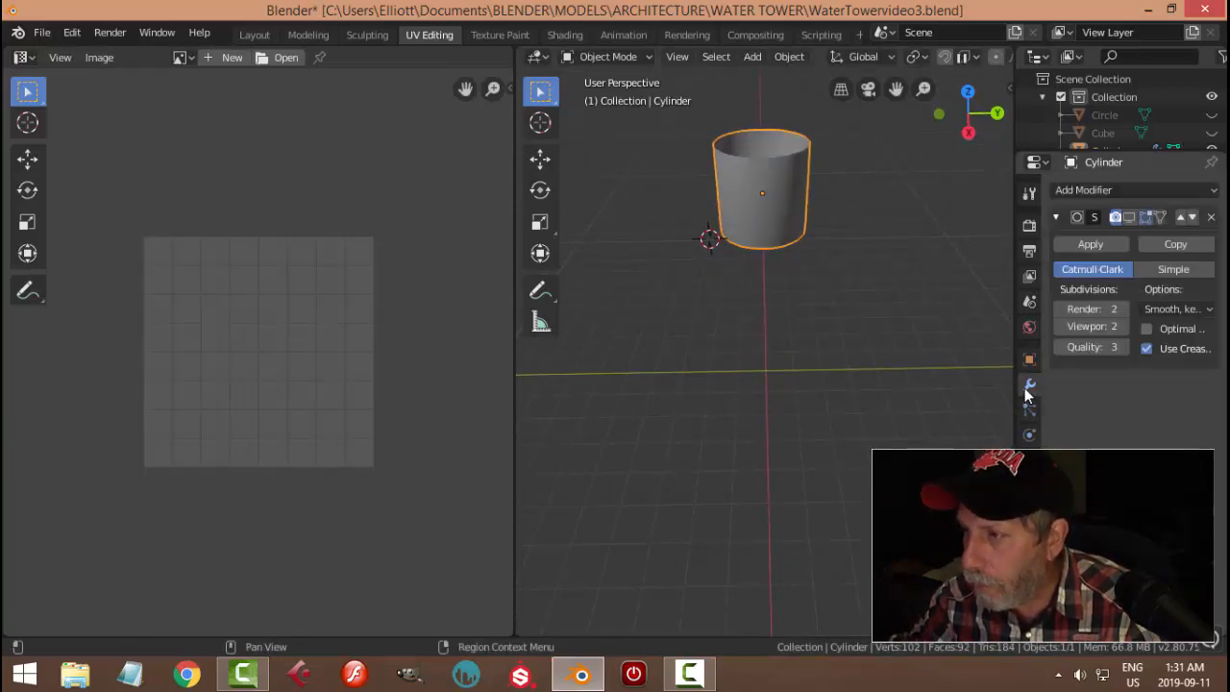
pyautogui.click(1129, 219)
pyautogui.moveTo(722, 354); pyautogui.dragTo(766, 341, button='middle')
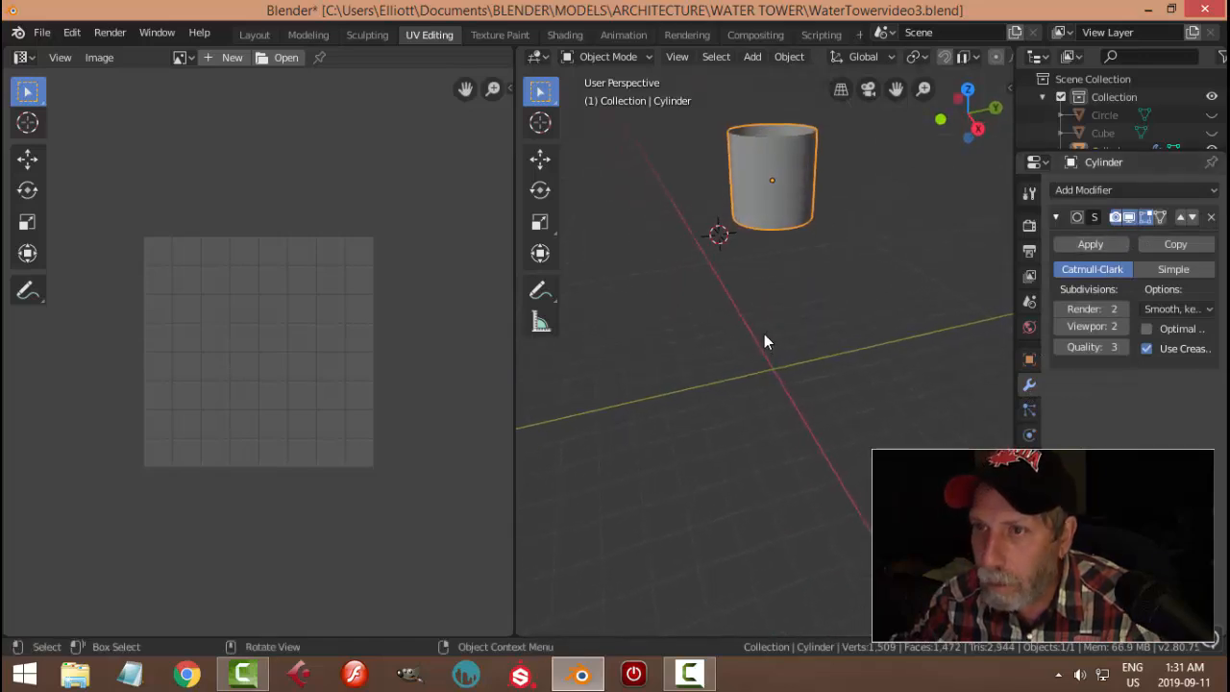
# Change the UV editor to the Shader Editor, hide its sidebar and create a new material for the tank
pyautogui.click(20, 60)
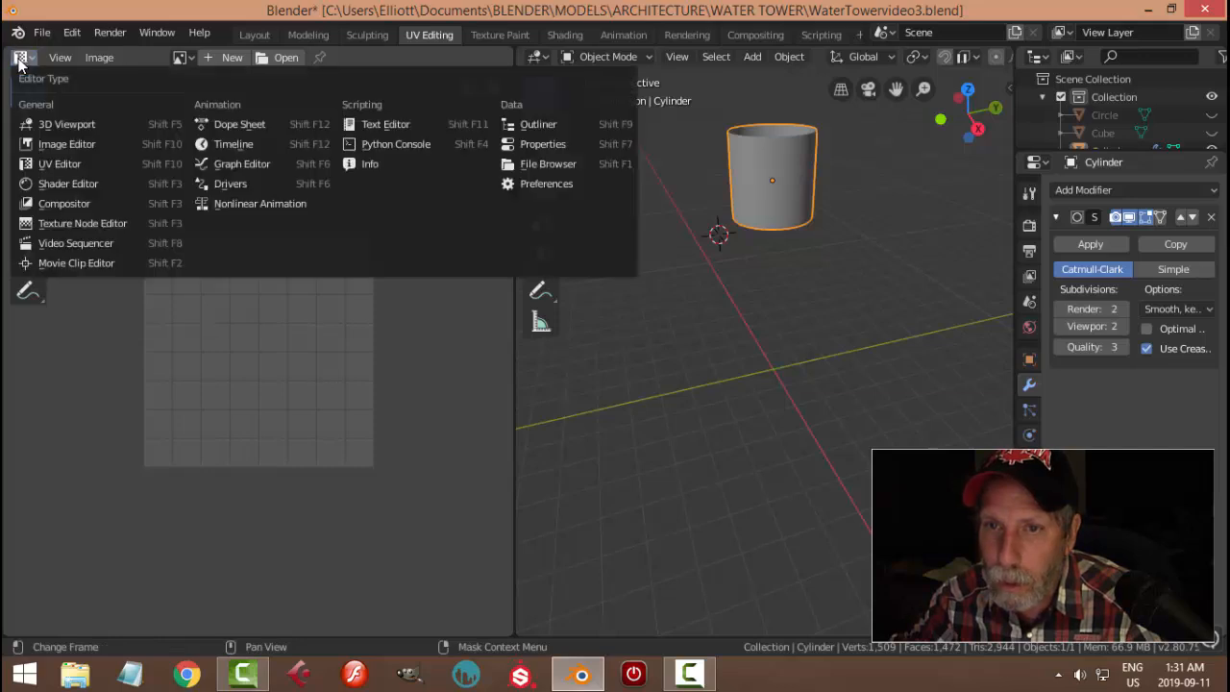
pyautogui.click(65, 183)
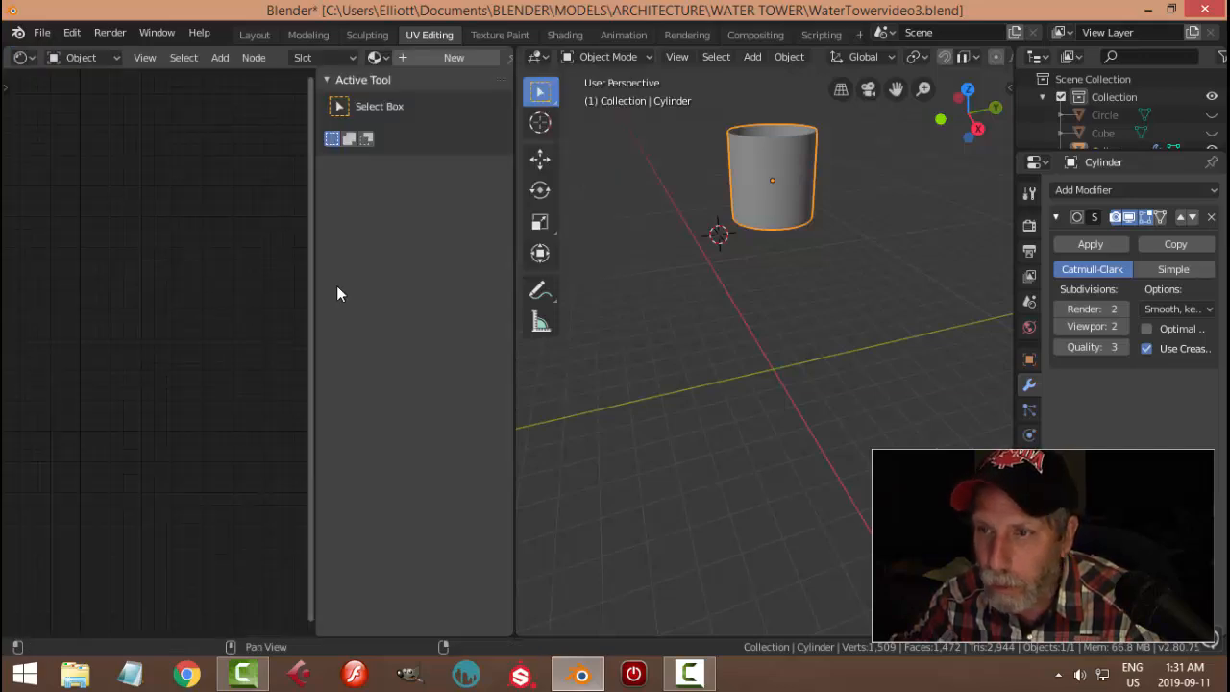
pyautogui.press('n')
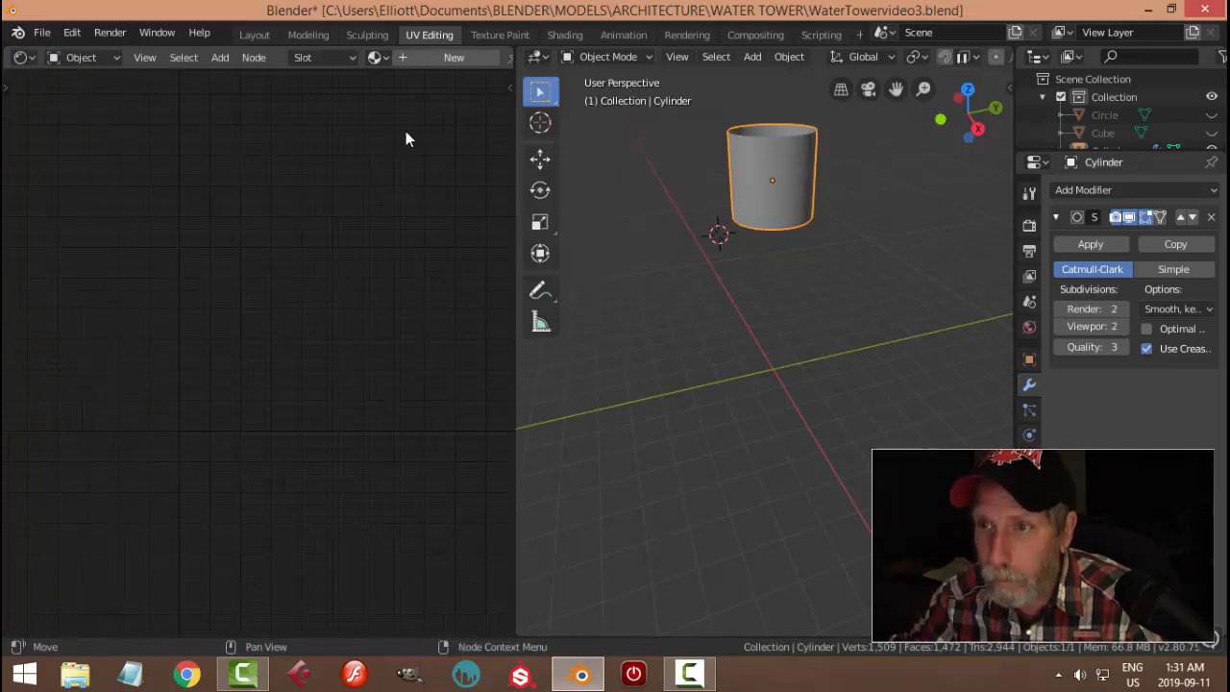
pyautogui.click(424, 60)
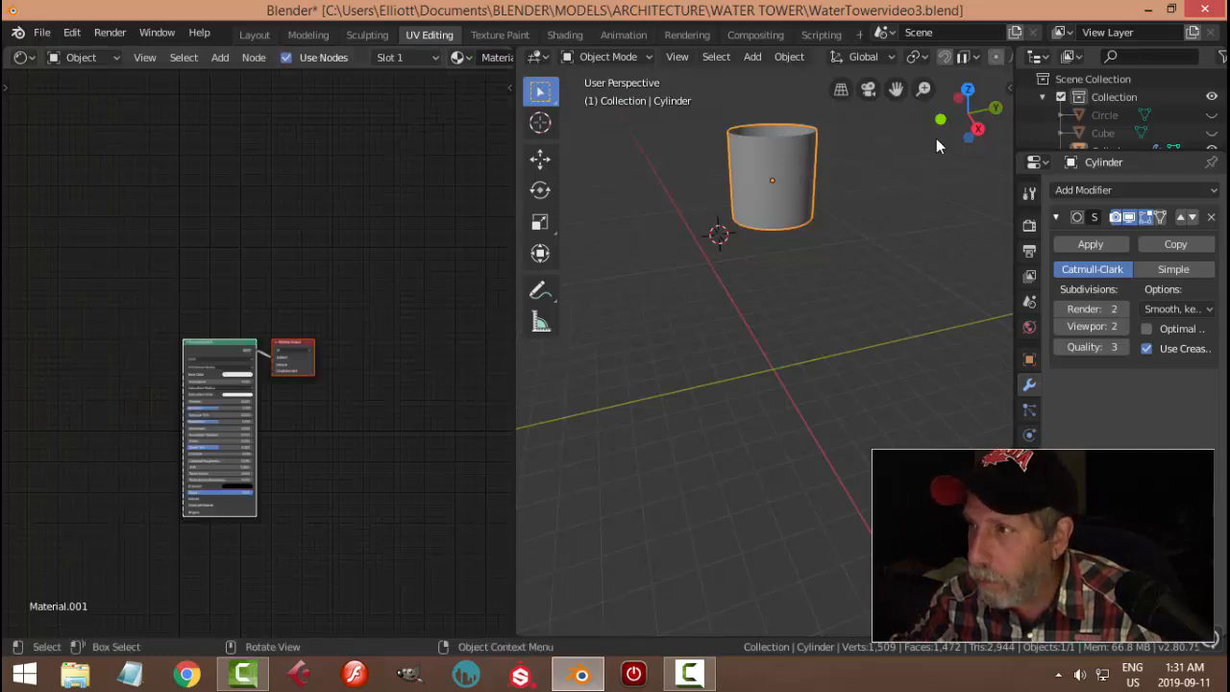
# Set the 3D viewport to material preview shading with the tank framed up close
pyautogui.scroll(-3, 874, 64)
pyautogui.scroll(-2, 874, 63)
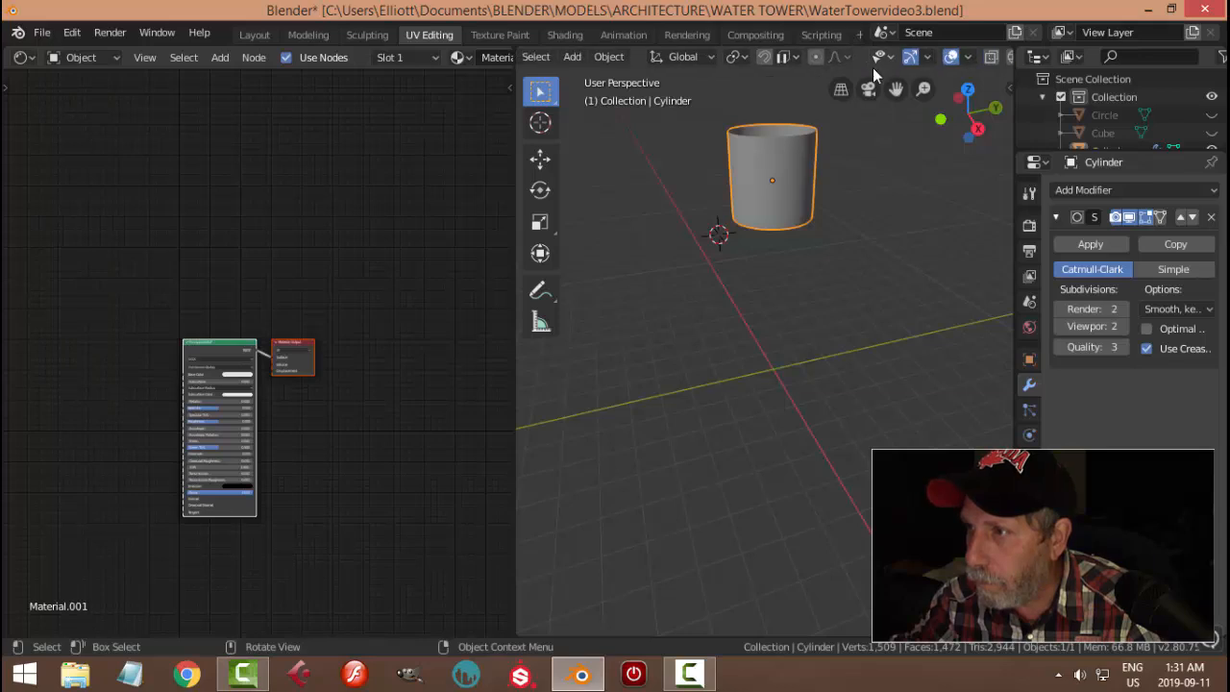
pyautogui.scroll(4, 820, 246)
pyautogui.moveTo(830, 296); pyautogui.dragTo(826, 369, button='middle')
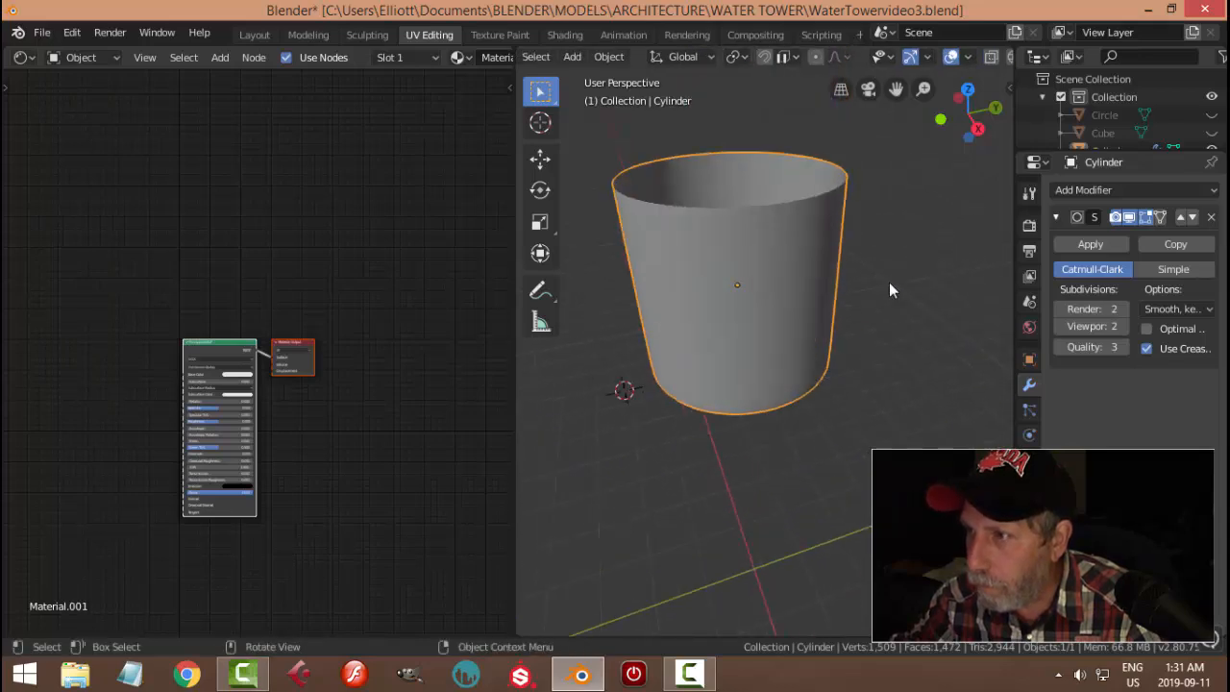
pyautogui.scroll(-2, 950, 62)
pyautogui.click(962, 57)
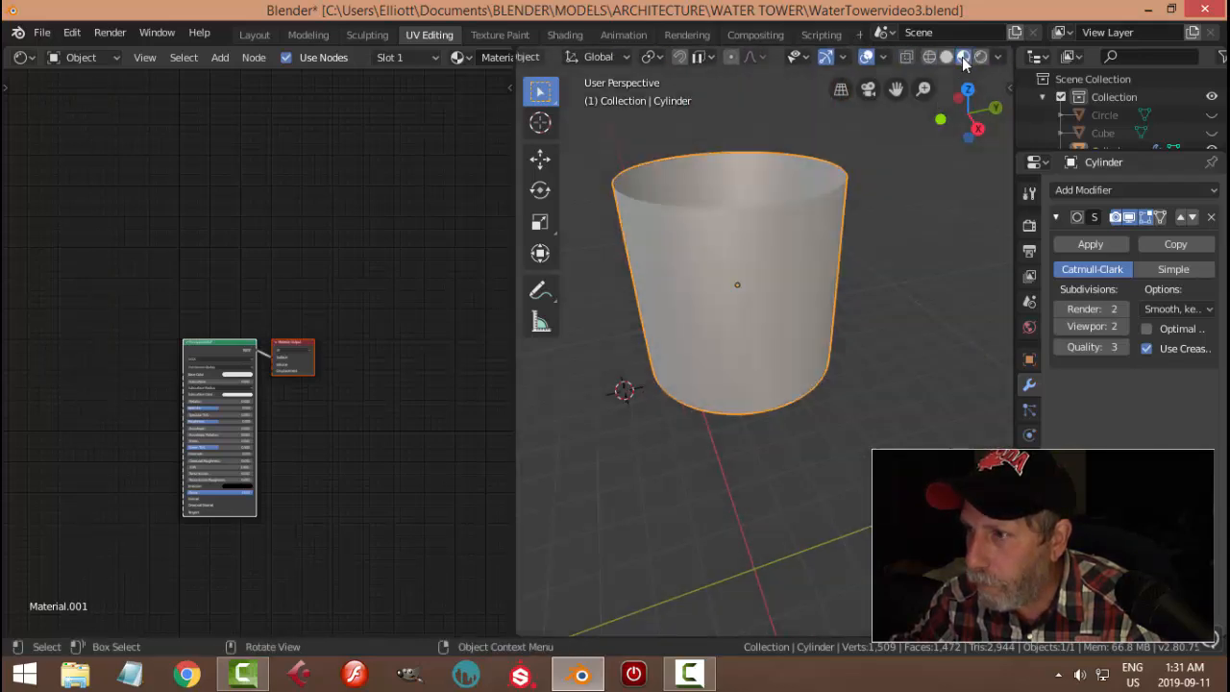
pyautogui.moveTo(771, 324); pyautogui.dragTo(689, 364, button='middle')
# Duplicate the Principled BSDF node and place the copy well to the left of the original
pyautogui.scroll(4, 380, 399)
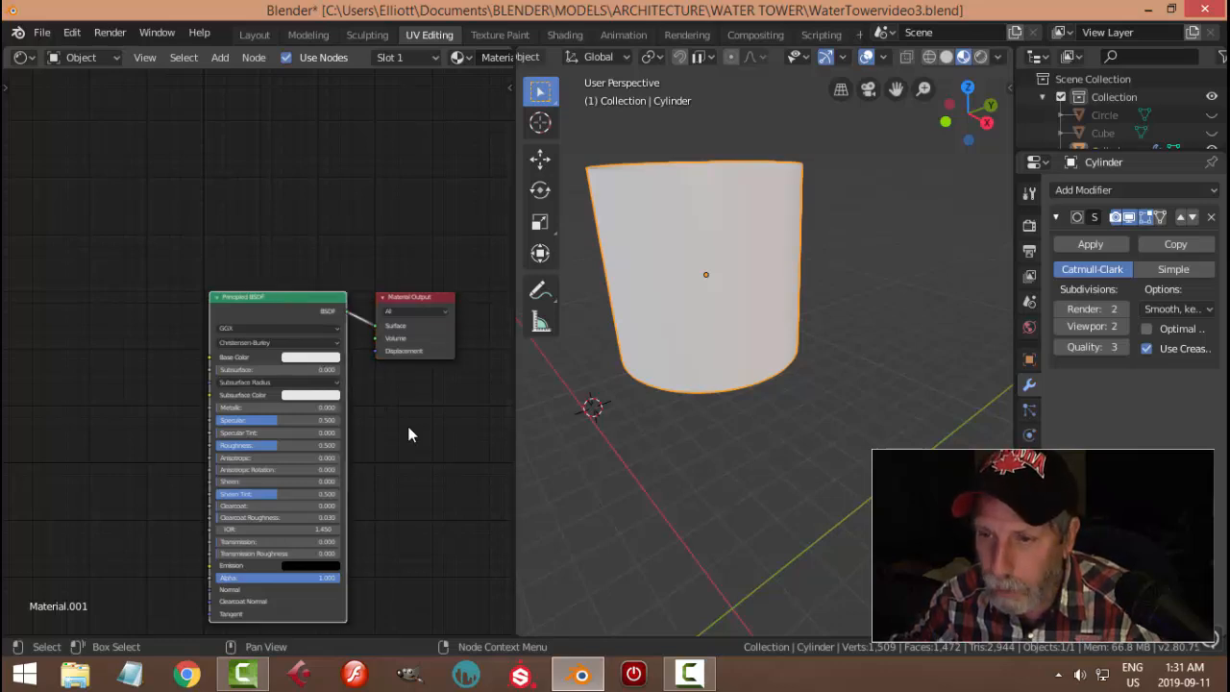
pyautogui.scroll(-1, 380, 444)
pyautogui.moveTo(321, 452); pyautogui.dragTo(362, 352, button='middle')
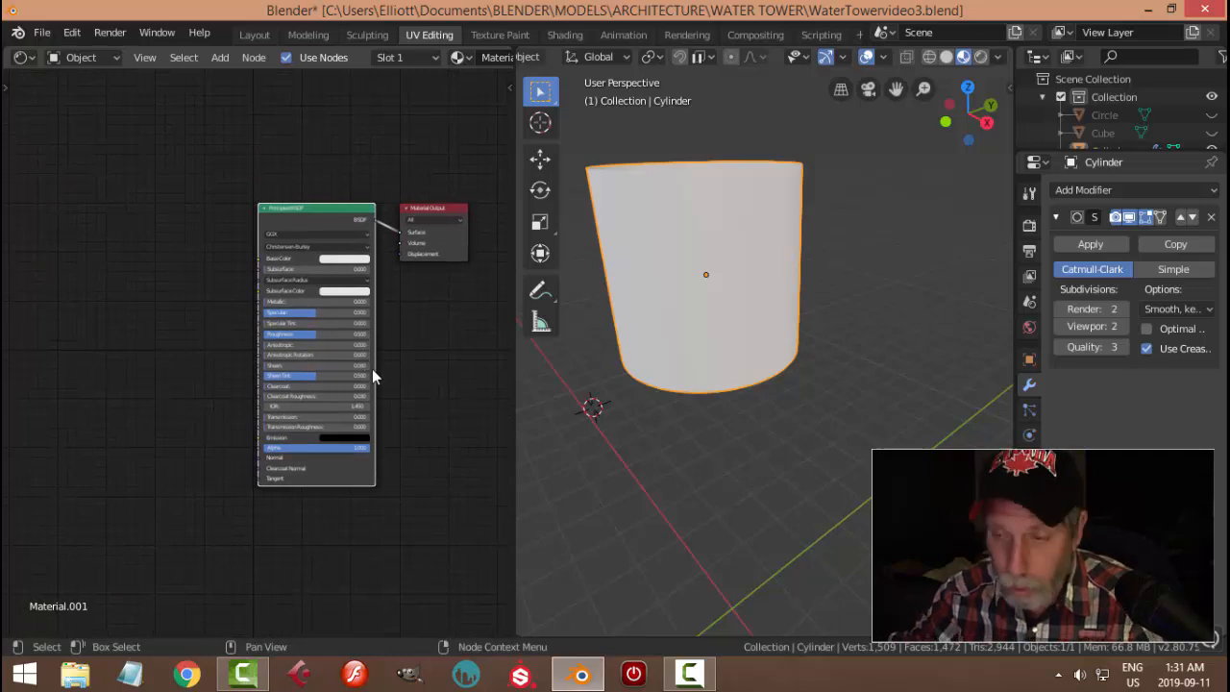
pyautogui.scroll(-1, 445, 349)
pyautogui.moveTo(413, 351); pyautogui.dragTo(447, 347, button='middle')
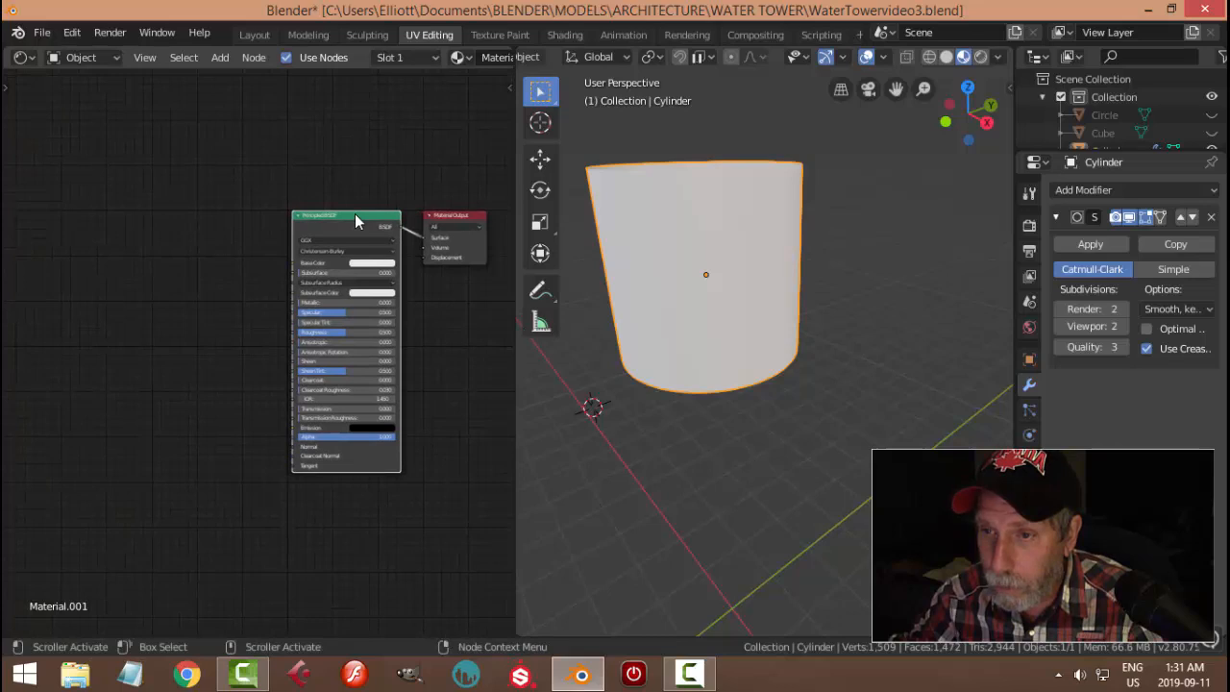
pyautogui.hotkey('shift', 'd')
pyautogui.click(118, 207)
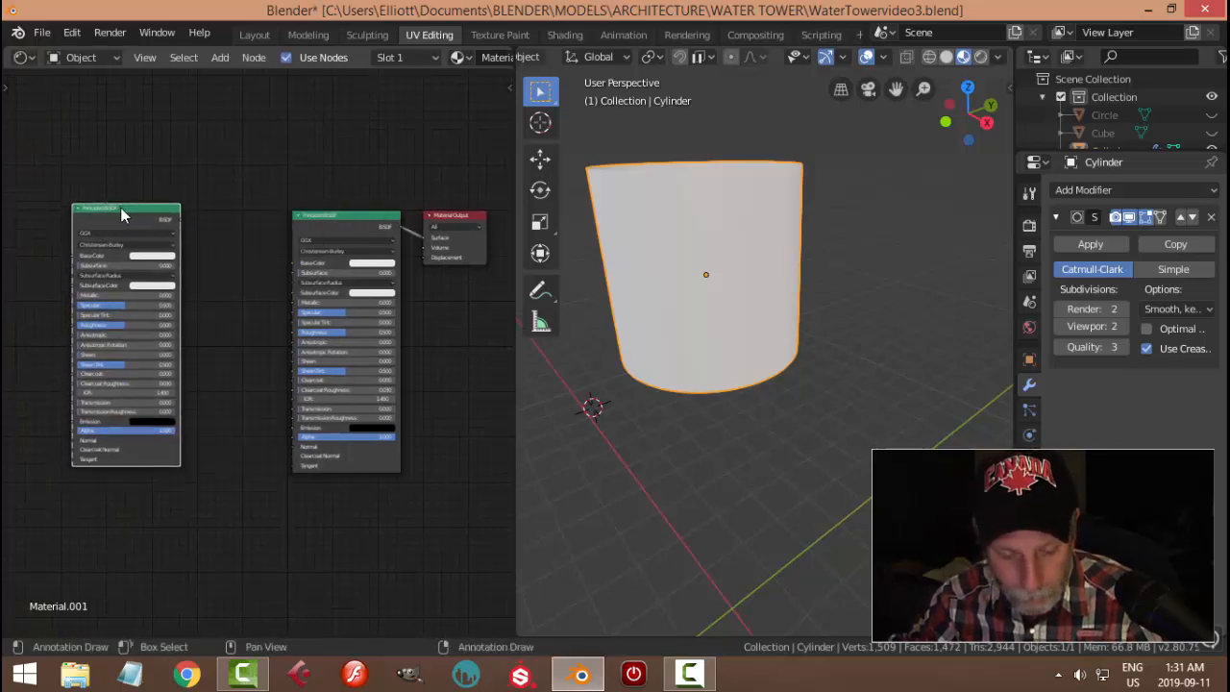
pyautogui.moveTo(131, 273); pyautogui.dragTo(247, 283, button='middle')
pyautogui.moveTo(234, 218); pyautogui.dragTo(164, 220)
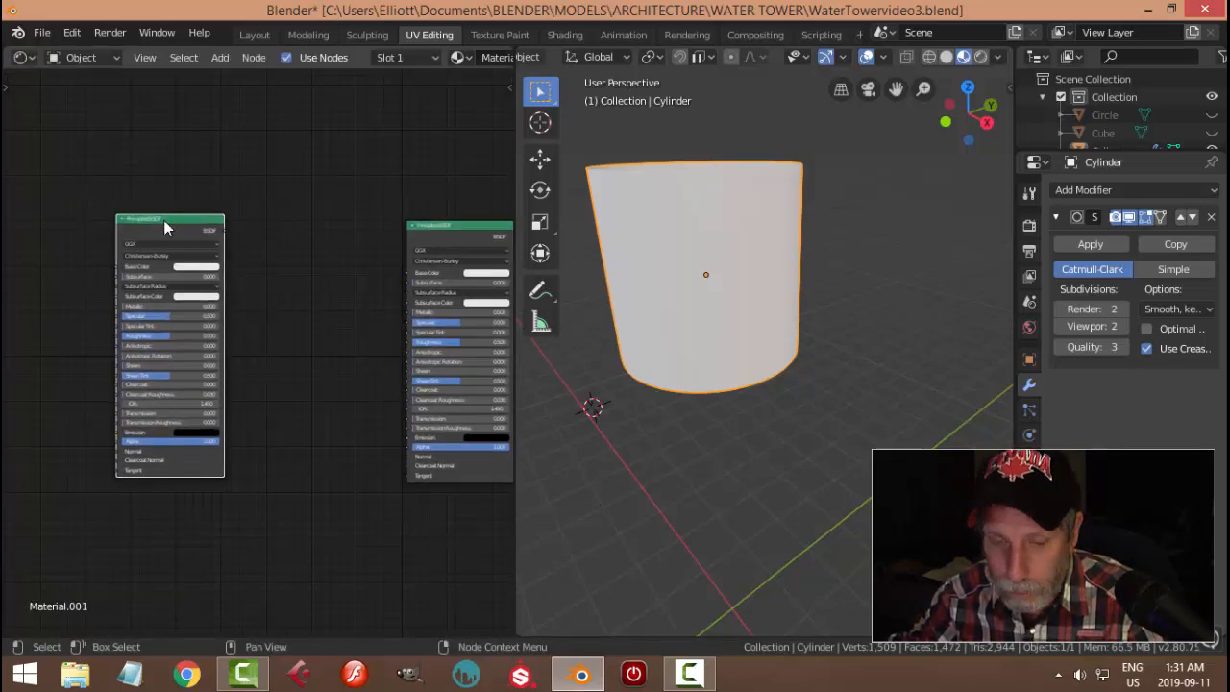
# Switch the duplicated Principled BSDF node's type to Image Texture
pyautogui.hotkey('shift', 's')
pyautogui.moveTo(164, 221)
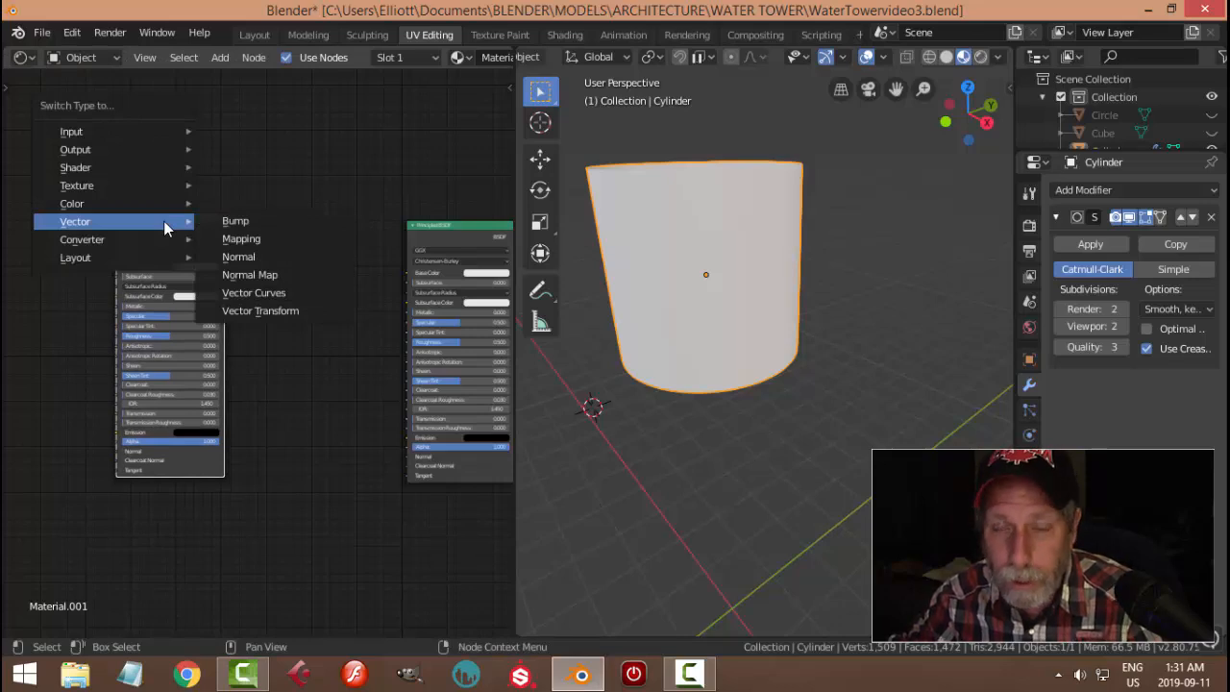
pyautogui.moveTo(148, 187)
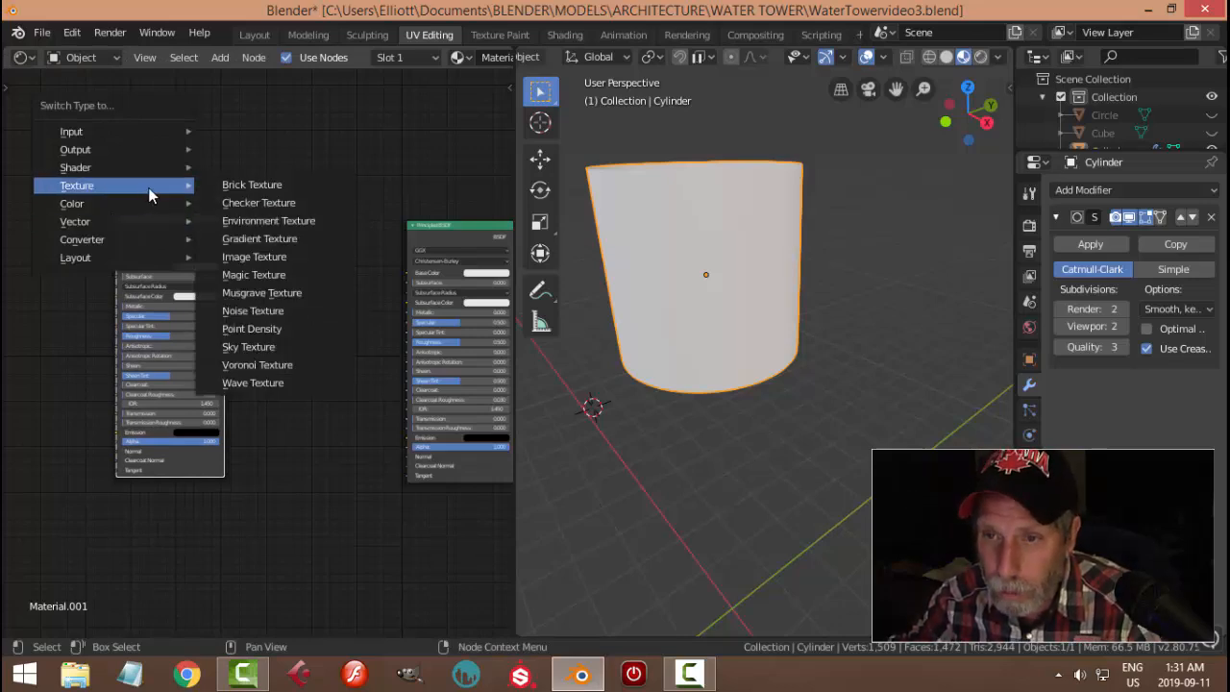
pyautogui.click(248, 253)
pyautogui.scroll(1, 235, 305)
pyautogui.moveTo(261, 279); pyautogui.dragTo(365, 309, button='middle')
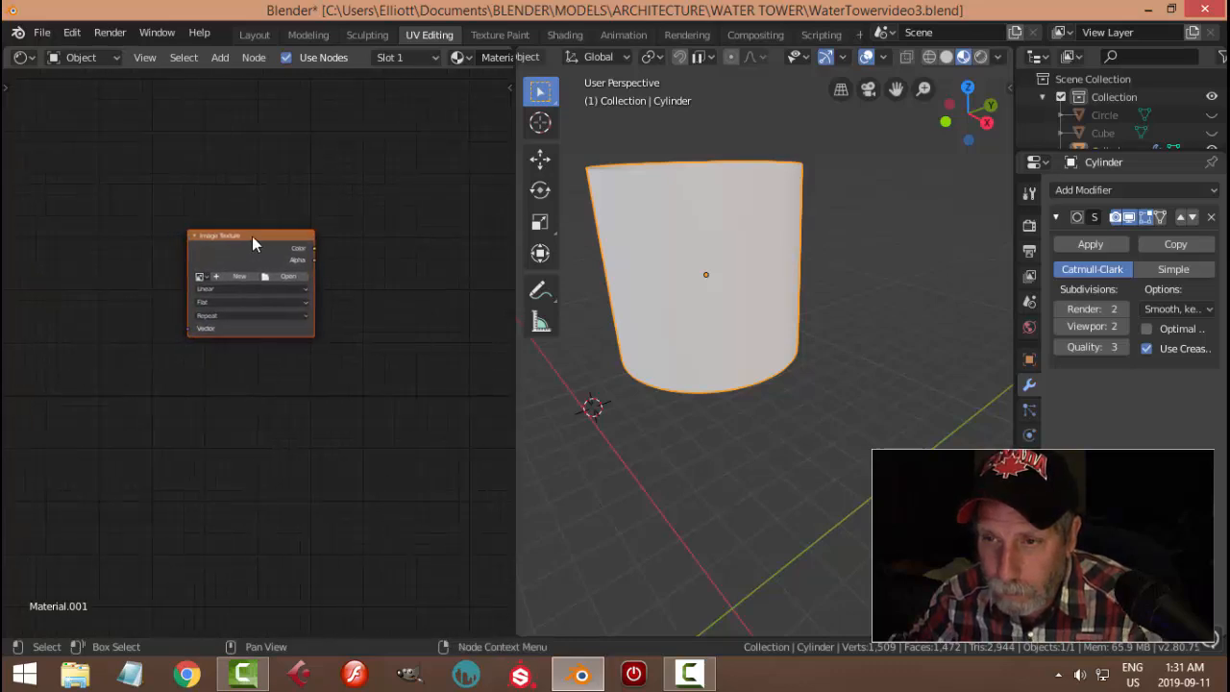
pyautogui.scroll(1, 286, 321)
pyautogui.moveTo(285, 321); pyautogui.dragTo(324, 360, button='middle')
pyautogui.scroll(1, 291, 318)
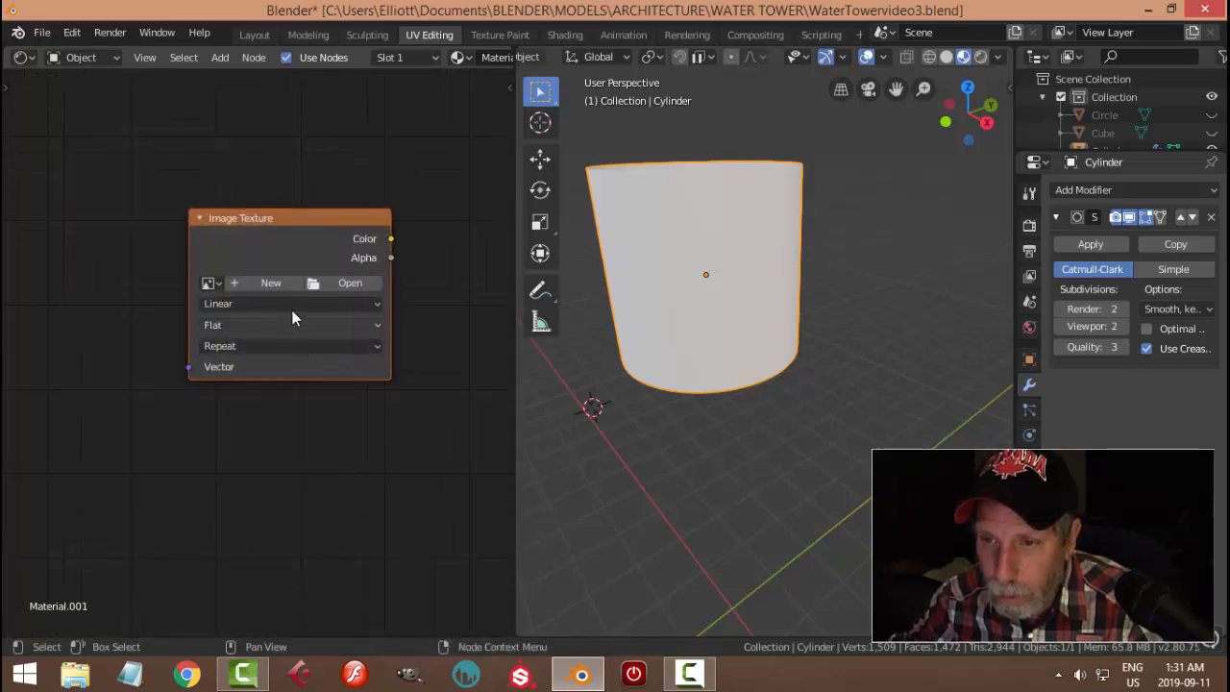
# Load abstract-antique-background-168453.jpg from the TEXTURES\WOOD folder into the Image Texture node, picking it from the thumbnails
pyautogui.click(334, 281)
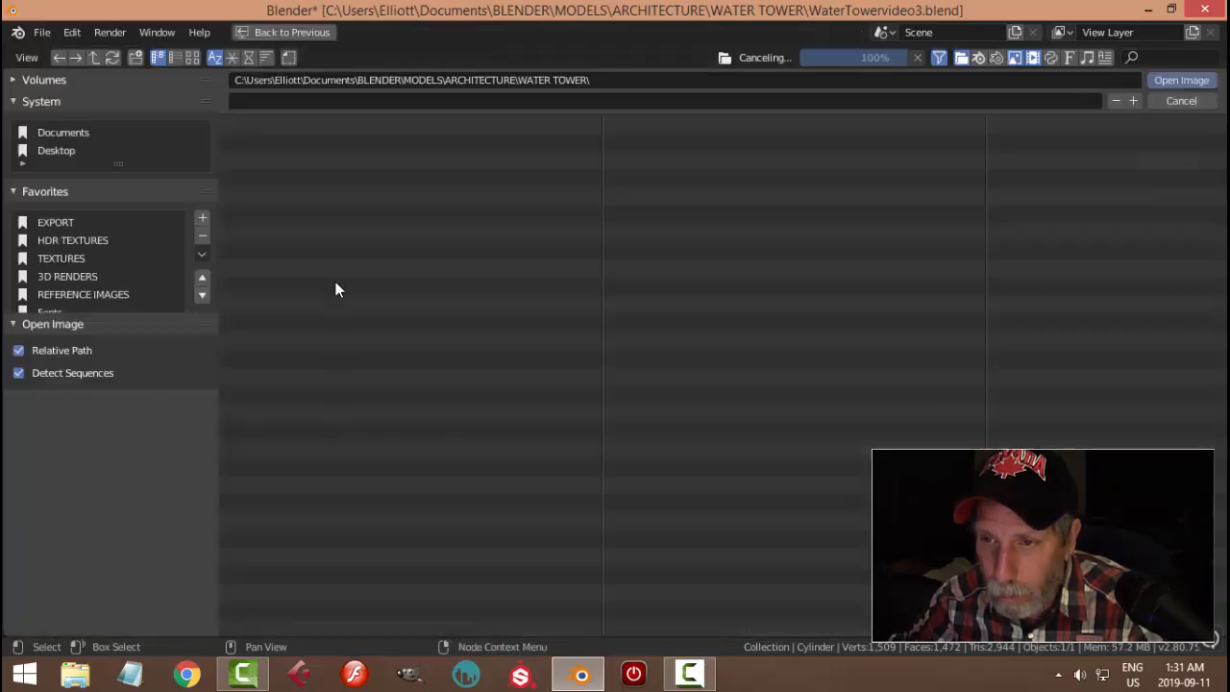
pyautogui.click(72, 256)
pyautogui.click(268, 246)
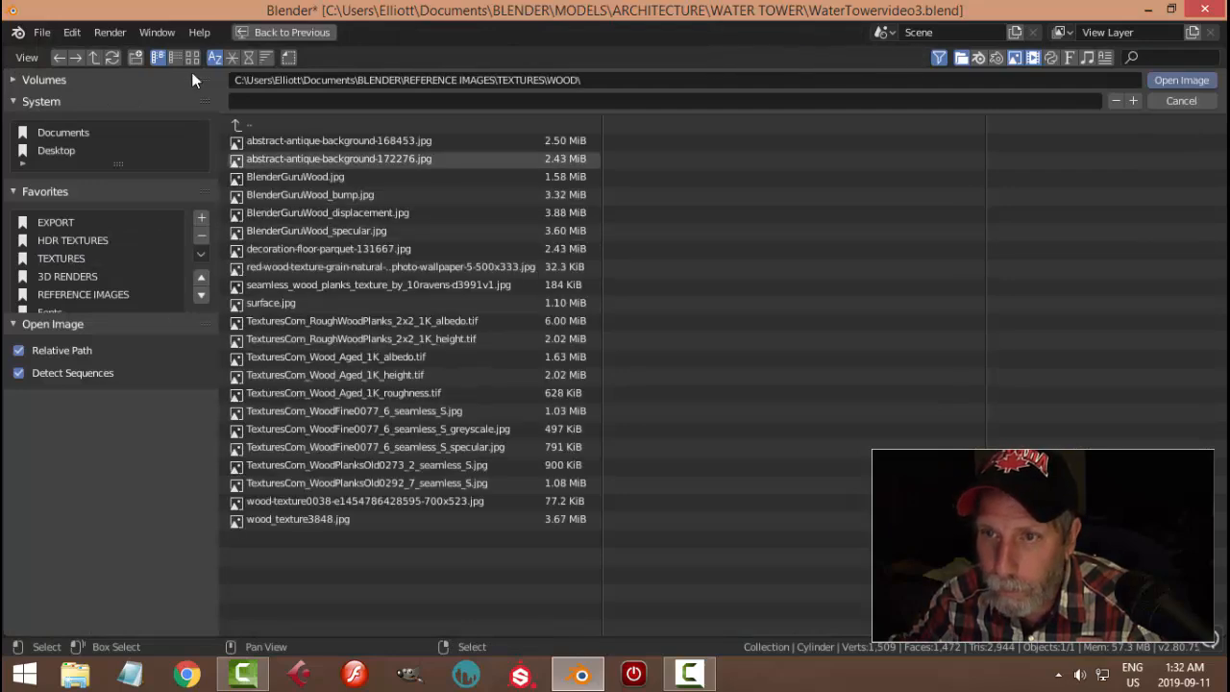
pyautogui.click(193, 56)
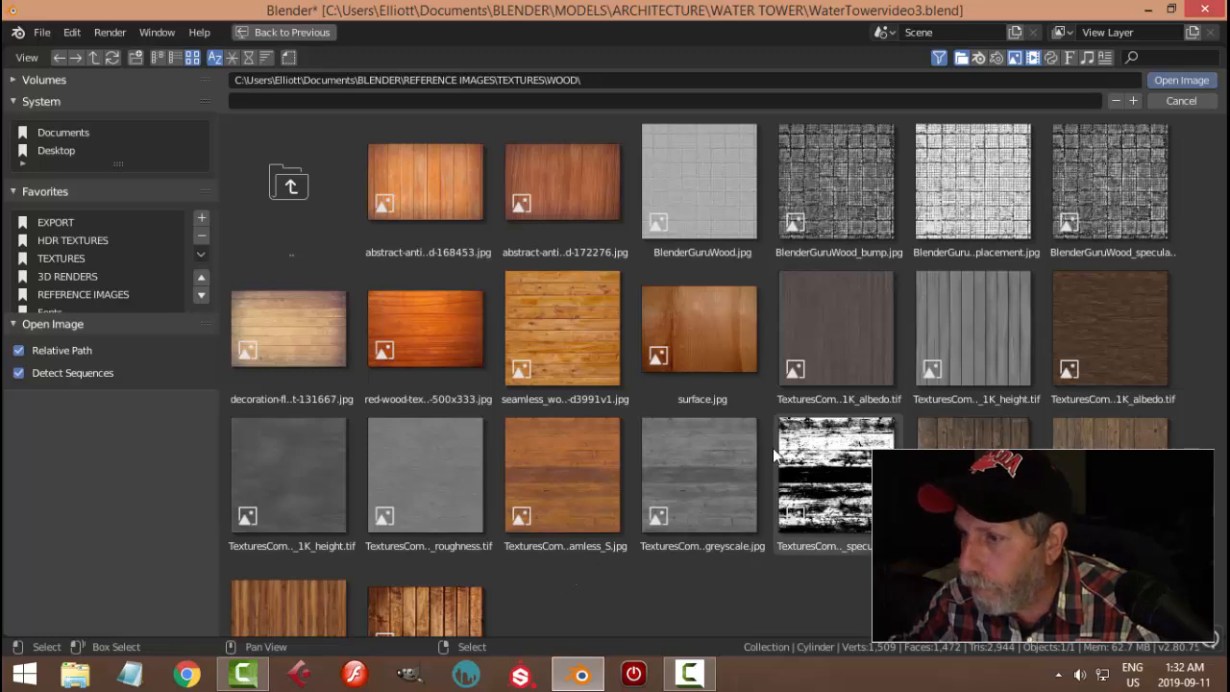
pyautogui.click(443, 203)
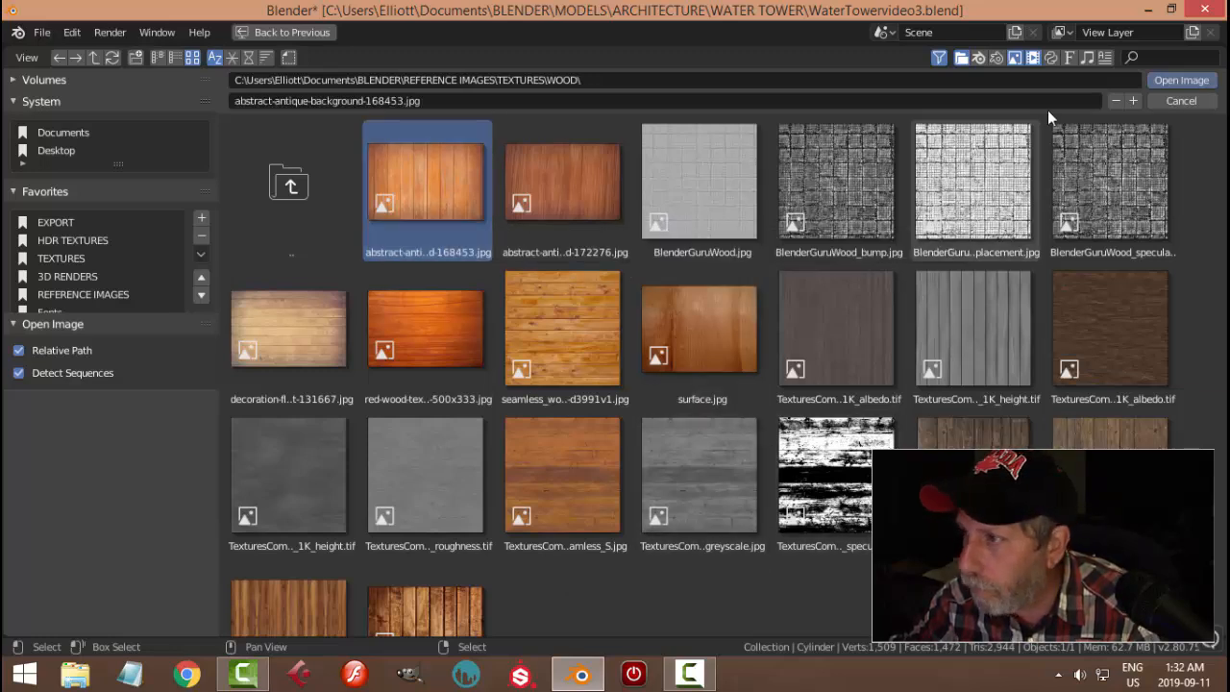
pyautogui.click(1182, 81)
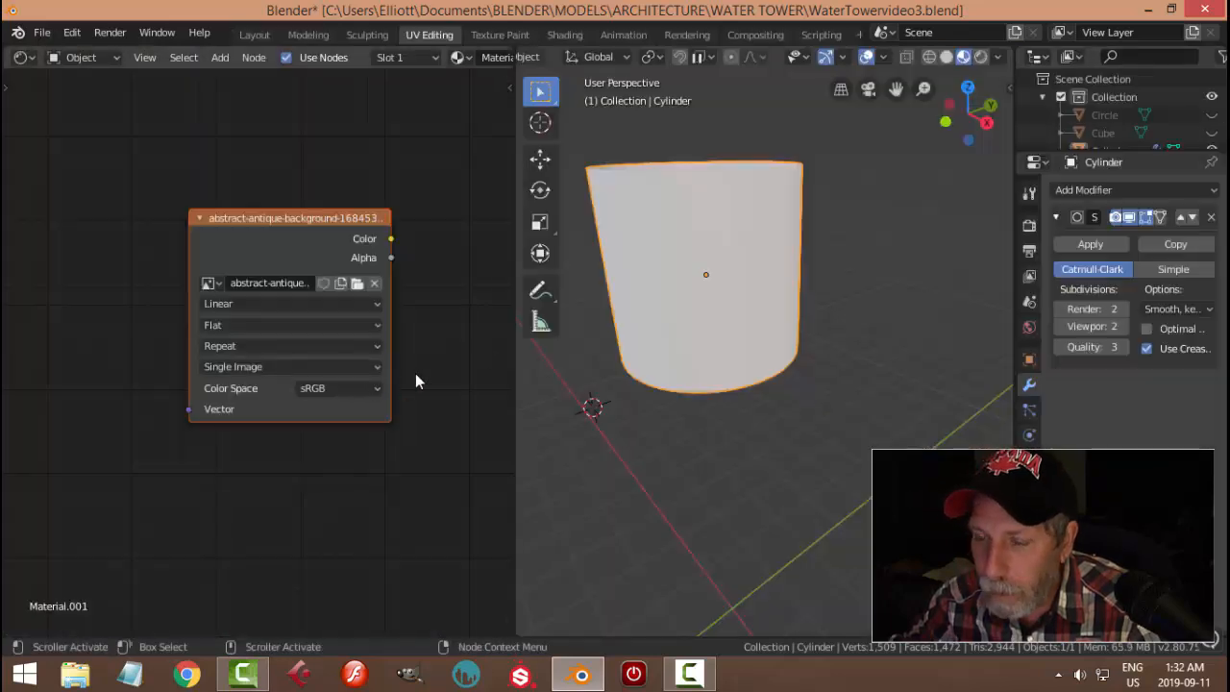
# Connect the image texture's Color output to the Principled BSDF's Base Color and check the wood on the tank's sides, inside and underside
pyautogui.scroll(-1, 400, 379)
pyautogui.moveTo(410, 358); pyautogui.dragTo(281, 352, button='middle')
pyautogui.moveTo(177, 280)
pyautogui.mouseDown()
pyautogui.moveTo(393, 349)
pyautogui.moveTo(447, 342)
pyautogui.mouseUp()
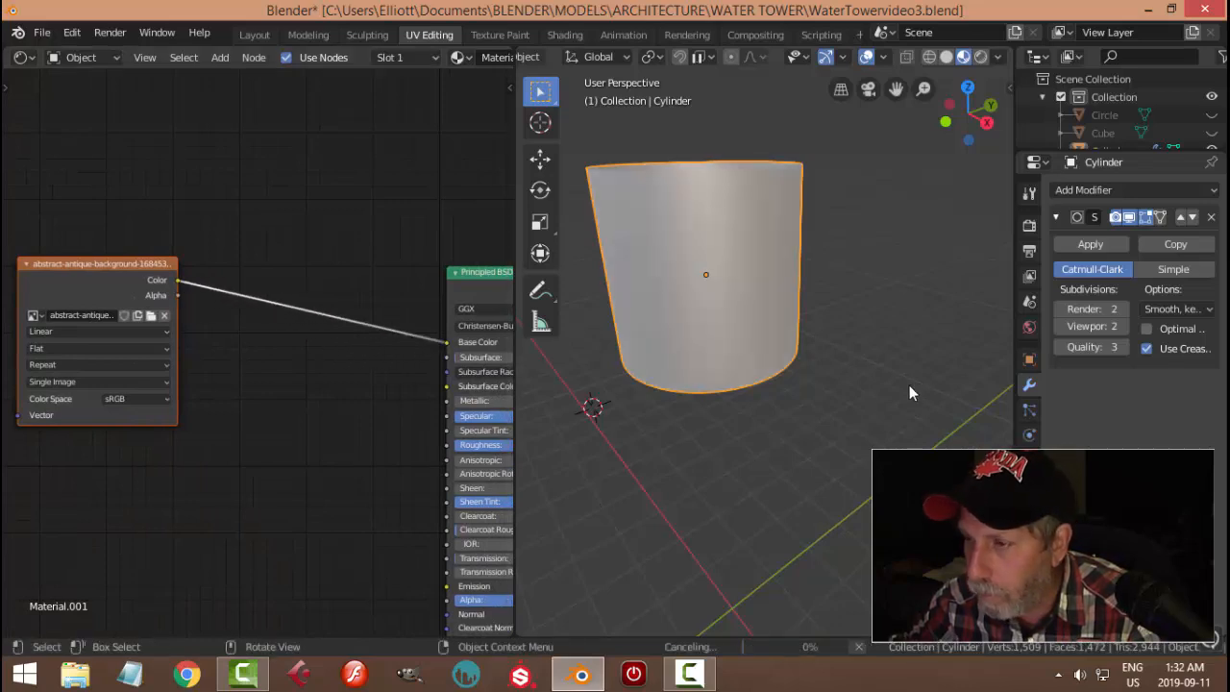
pyautogui.moveTo(707, 395); pyautogui.dragTo(736, 384, button='middle')
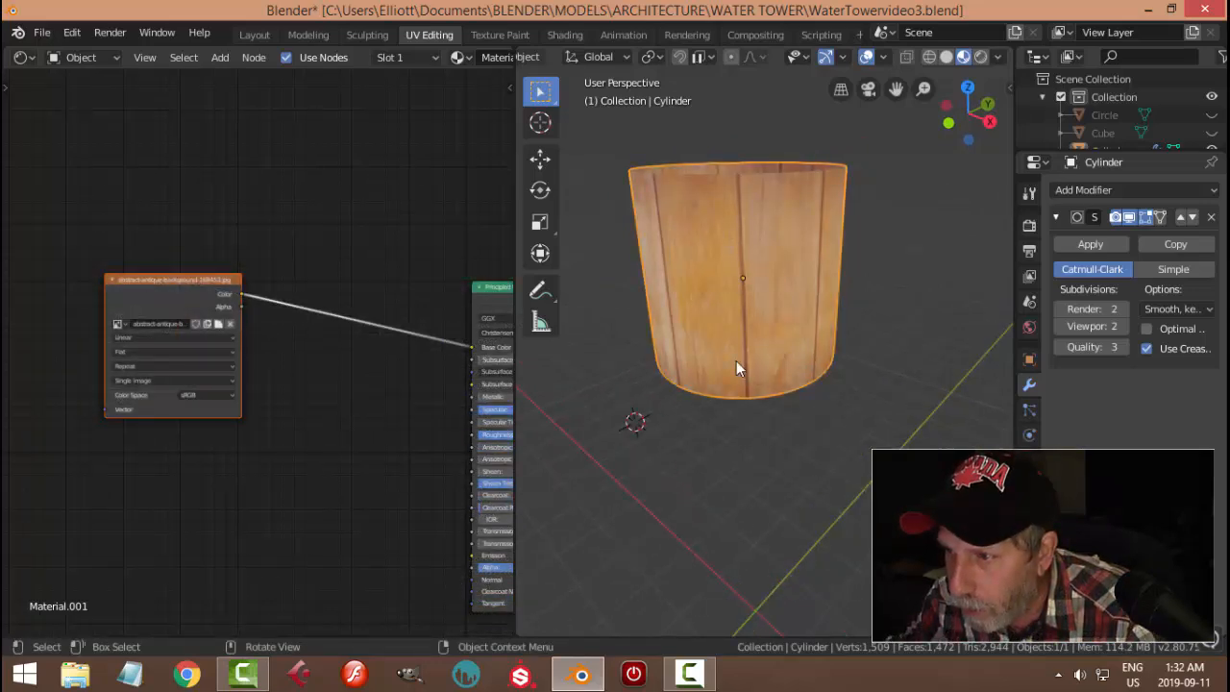
pyautogui.moveTo(736, 364); pyautogui.dragTo(761, 396, button='middle')
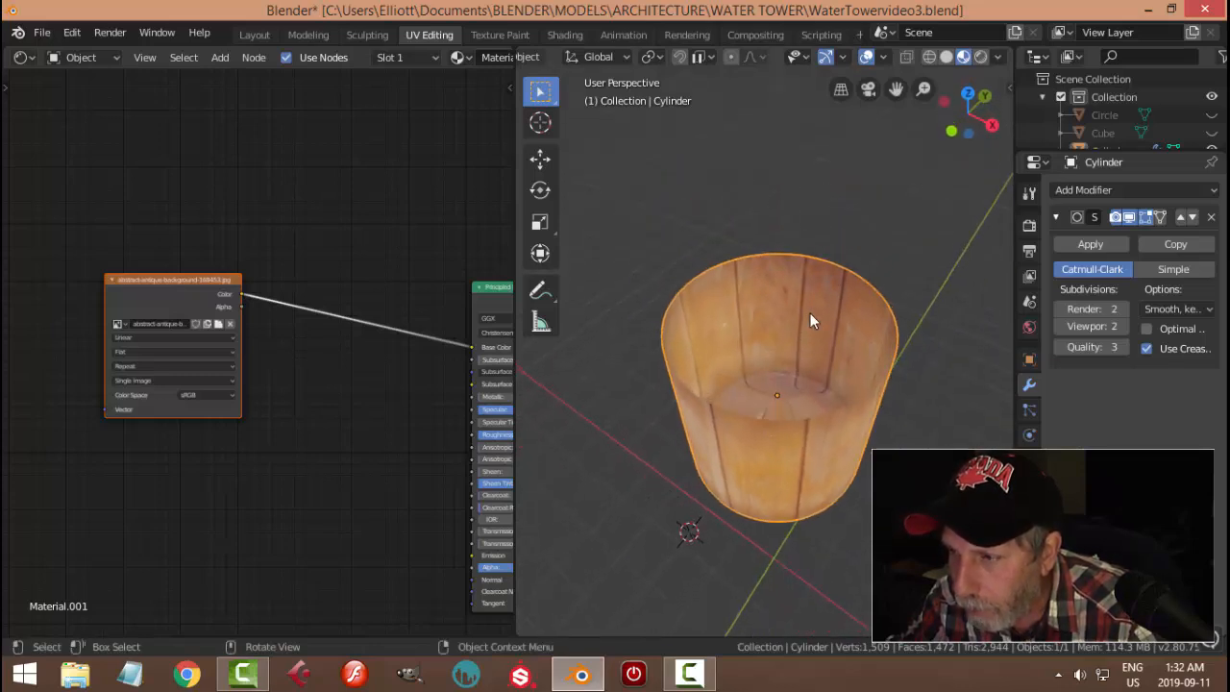
pyautogui.moveTo(796, 459); pyautogui.dragTo(733, 206, button='middle')
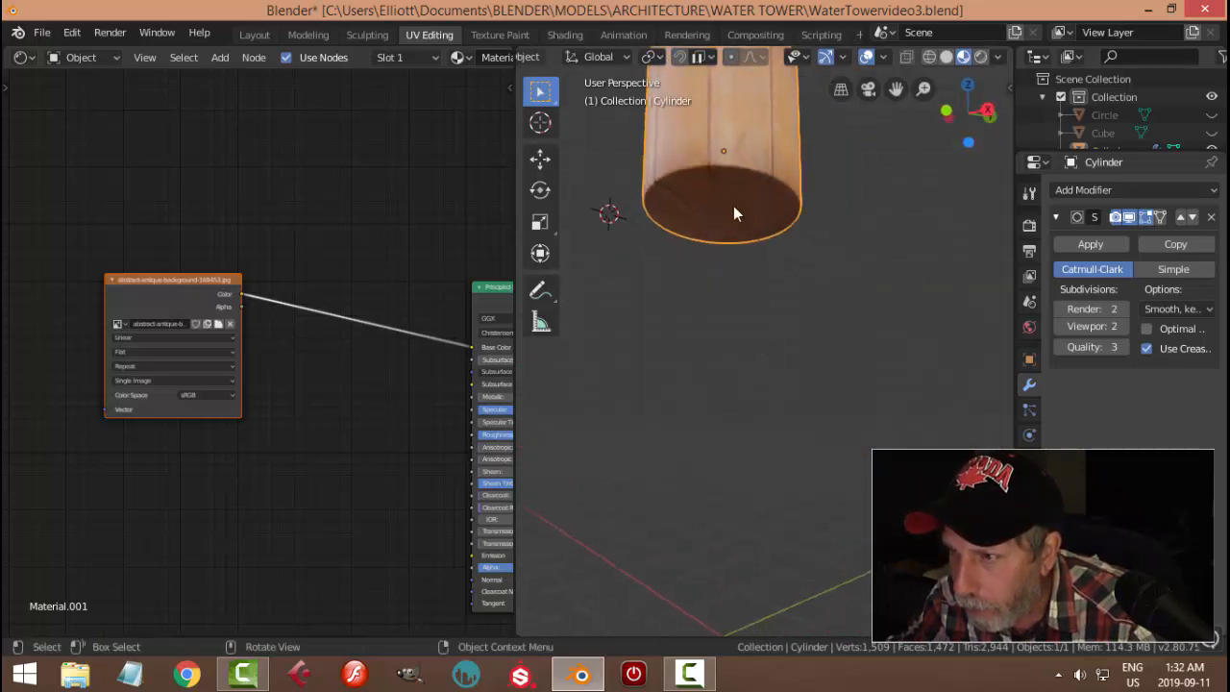
pyautogui.moveTo(776, 314); pyautogui.dragTo(728, 308, button='middle')
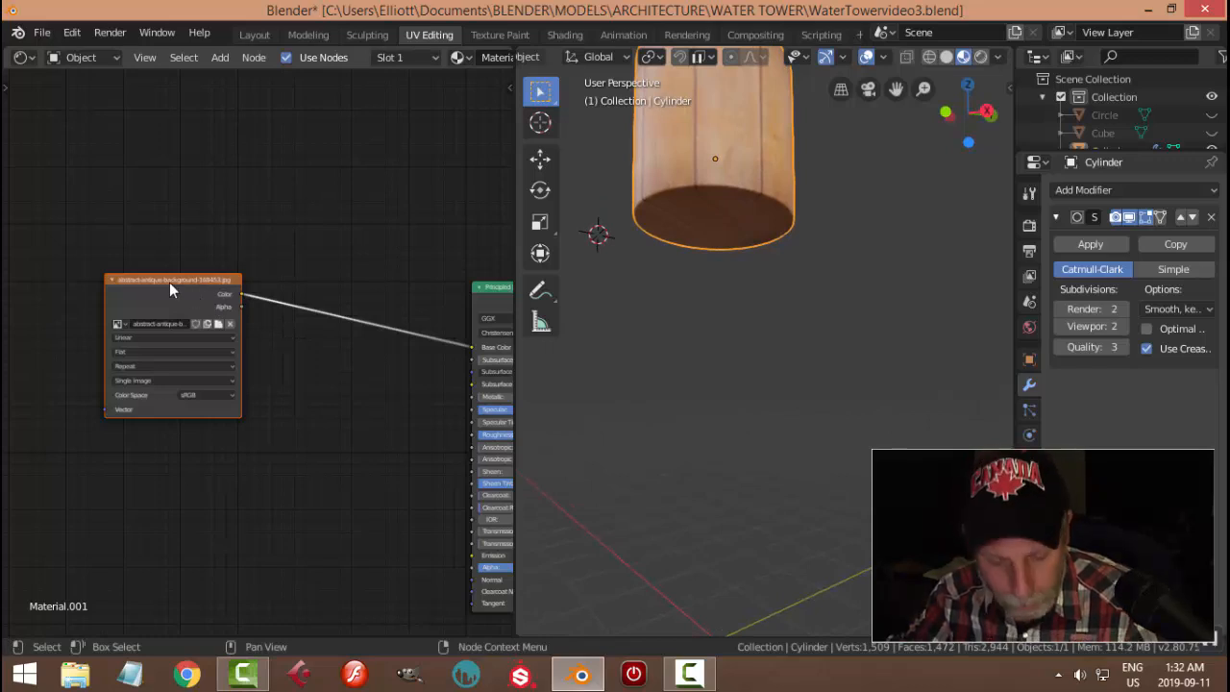
# Add Mapping and Texture Coordinate nodes linked to the wood image texture node
pyautogui.hotkey('ctrl', 't')
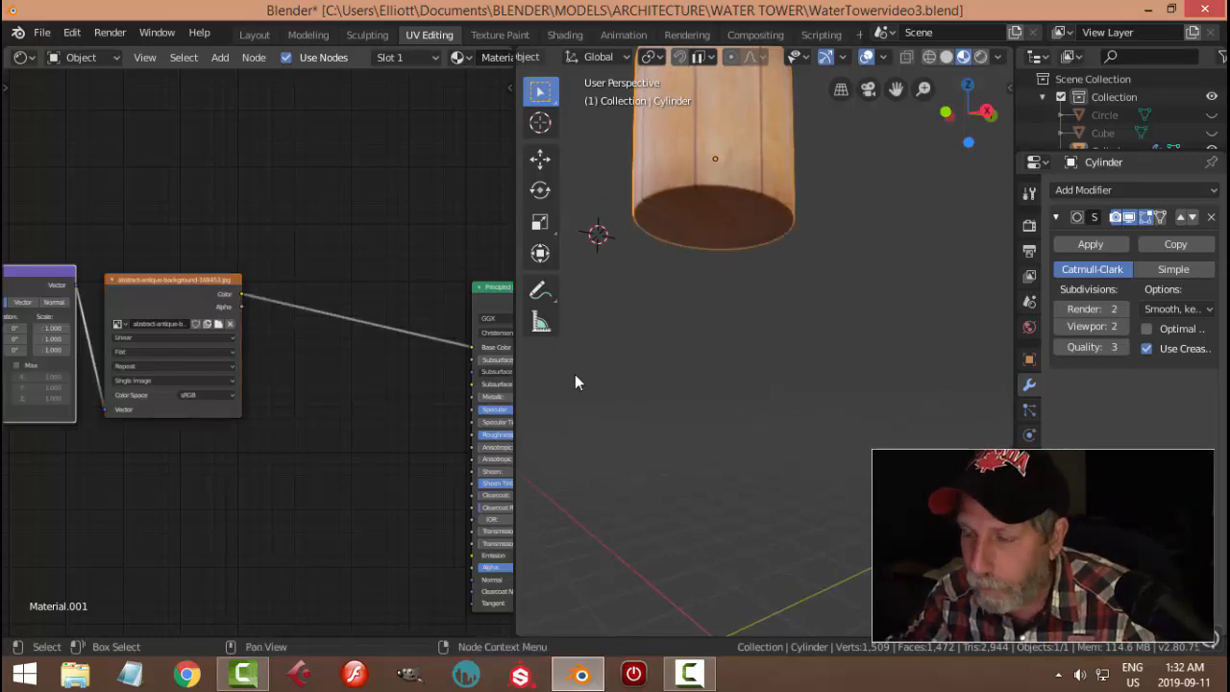
pyautogui.moveTo(711, 298); pyautogui.dragTo(764, 351, button='middle')
pyautogui.scroll(-1, 173, 375)
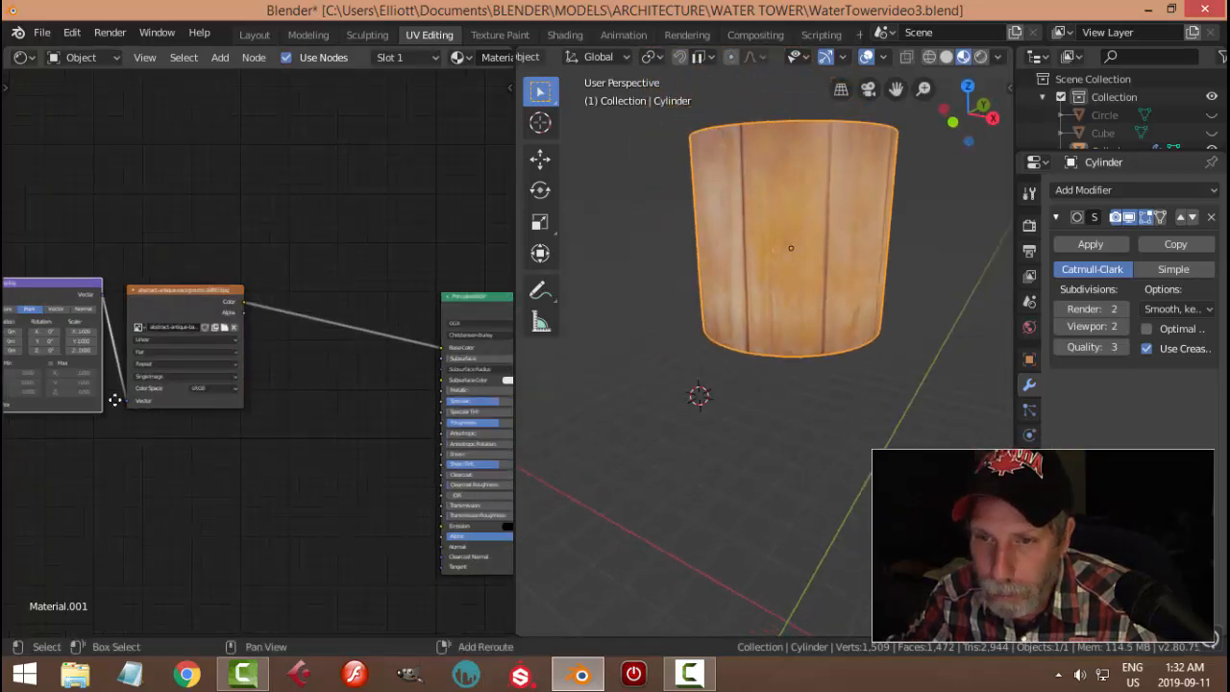
# Set the Mapping node's X and Y scale to 3 and check the tiling on the tank
pyautogui.moveTo(102, 398); pyautogui.dragTo(255, 357, button='middle')
pyautogui.scroll(2, 252, 356)
pyautogui.scroll(1, 198, 351)
pyautogui.moveTo(753, 319)
pyautogui.mouseDown(button='middle')
pyautogui.moveTo(780, 339)
pyautogui.moveTo(773, 231)
pyautogui.moveTo(776, 313)
pyautogui.mouseUp(button='middle')
pyautogui.scroll(1, 276, 356)
pyautogui.scroll(3, 307, 378)
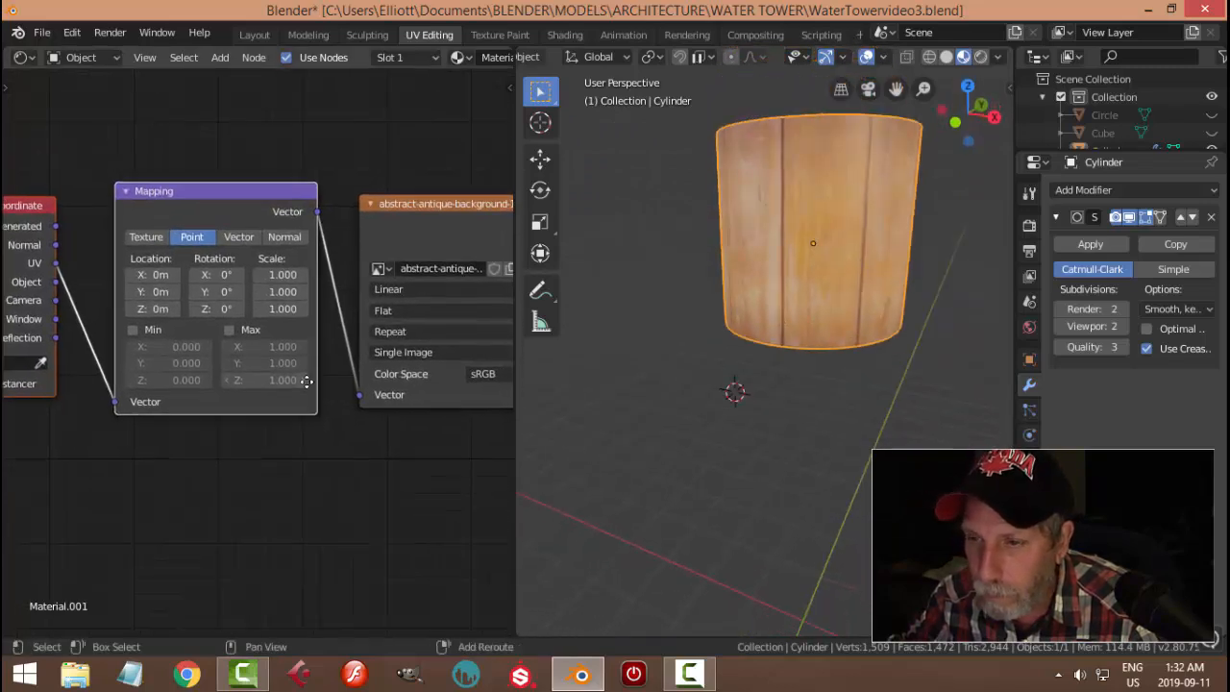
pyautogui.click(291, 262)
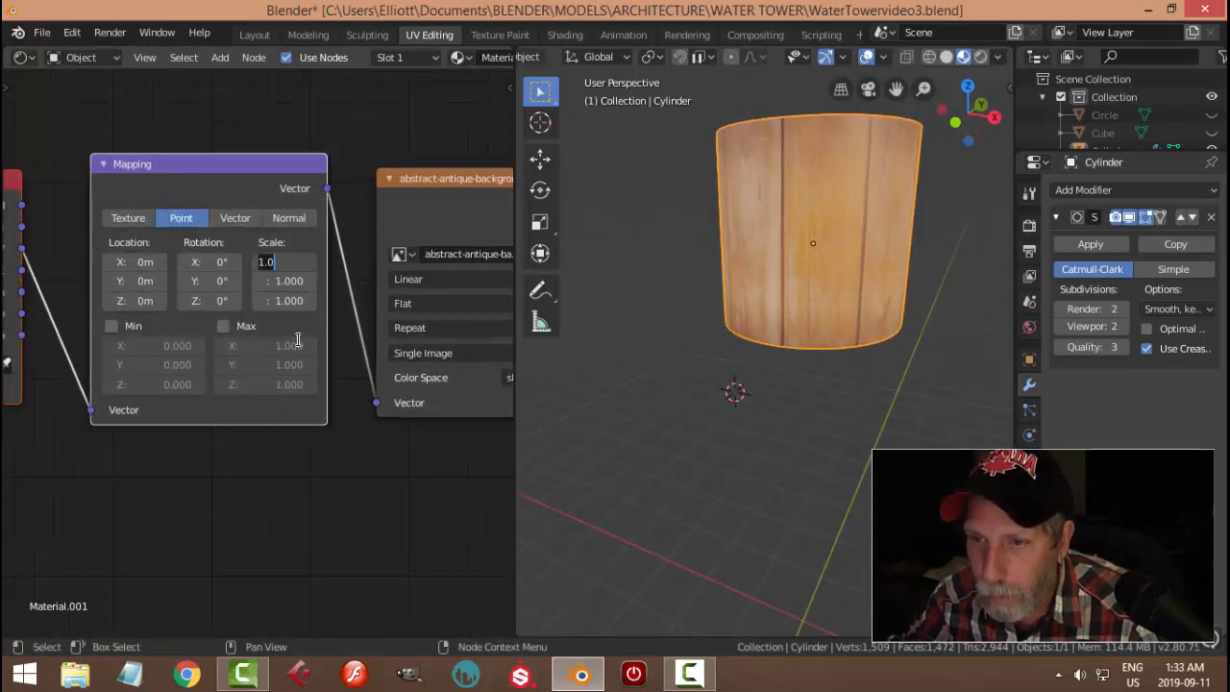
pyautogui.write('3')
pyautogui.press('Tab')
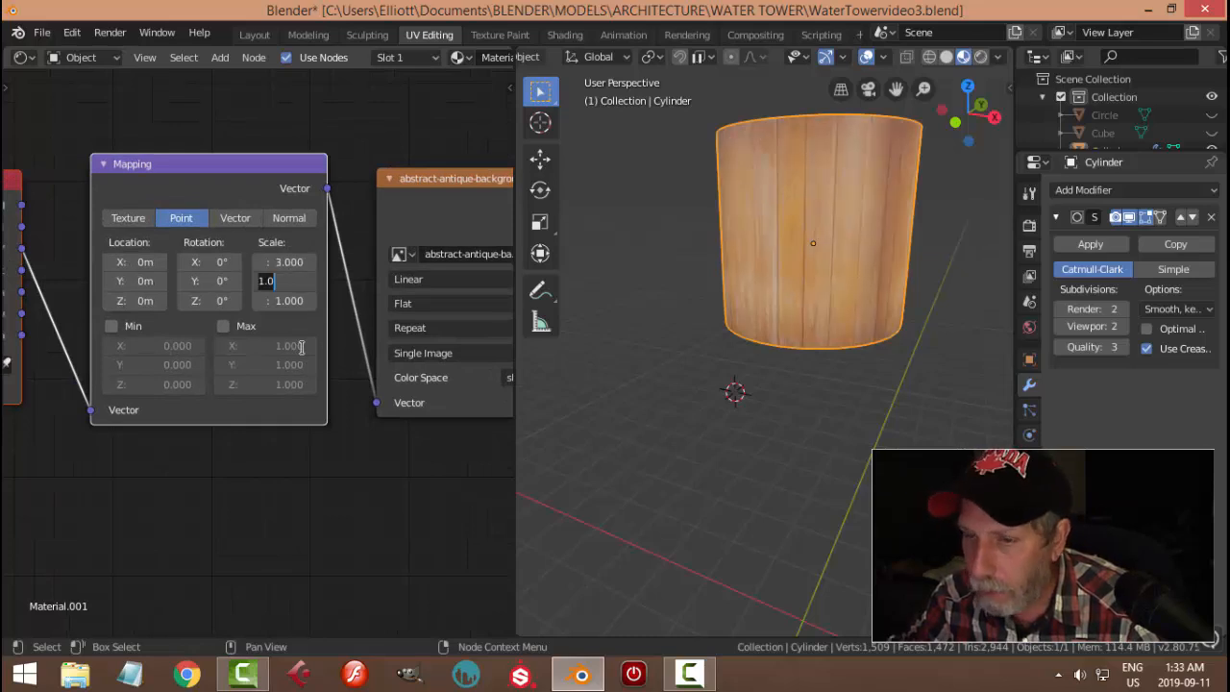
pyautogui.press('Tab')
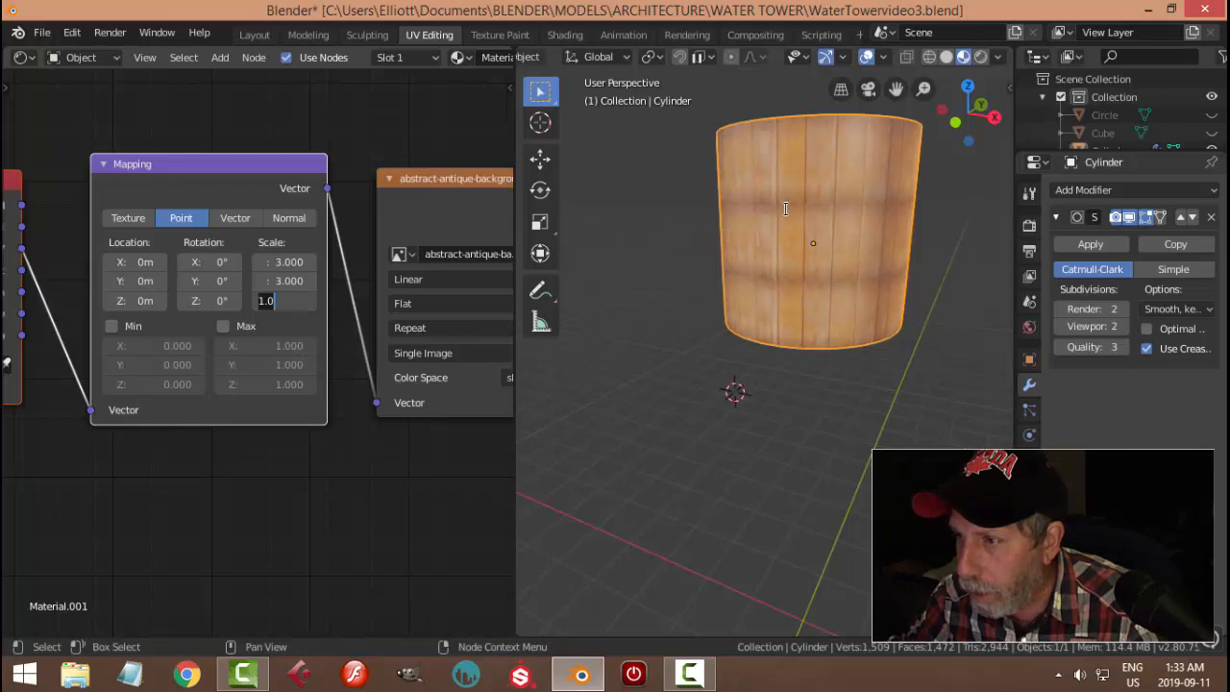
pyautogui.press('Return')
pyautogui.scroll(2, 810, 241)
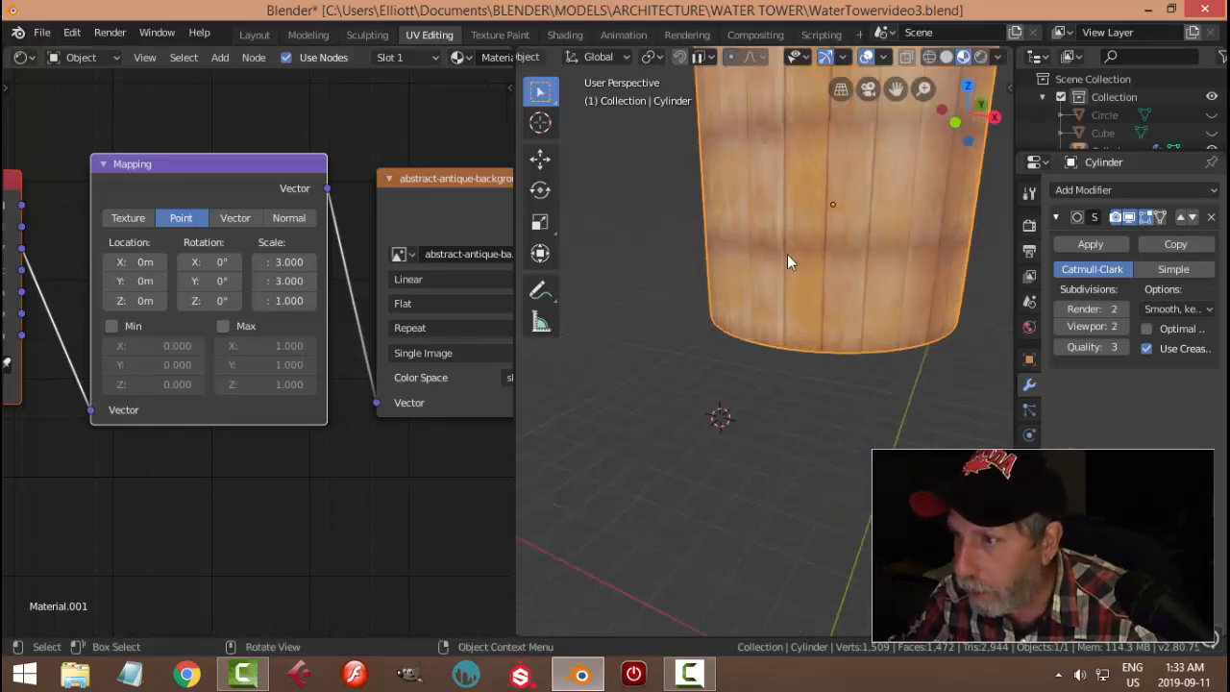
pyautogui.scroll(-2, 809, 251)
pyautogui.moveTo(847, 248); pyautogui.dragTo(836, 255, button='middle')
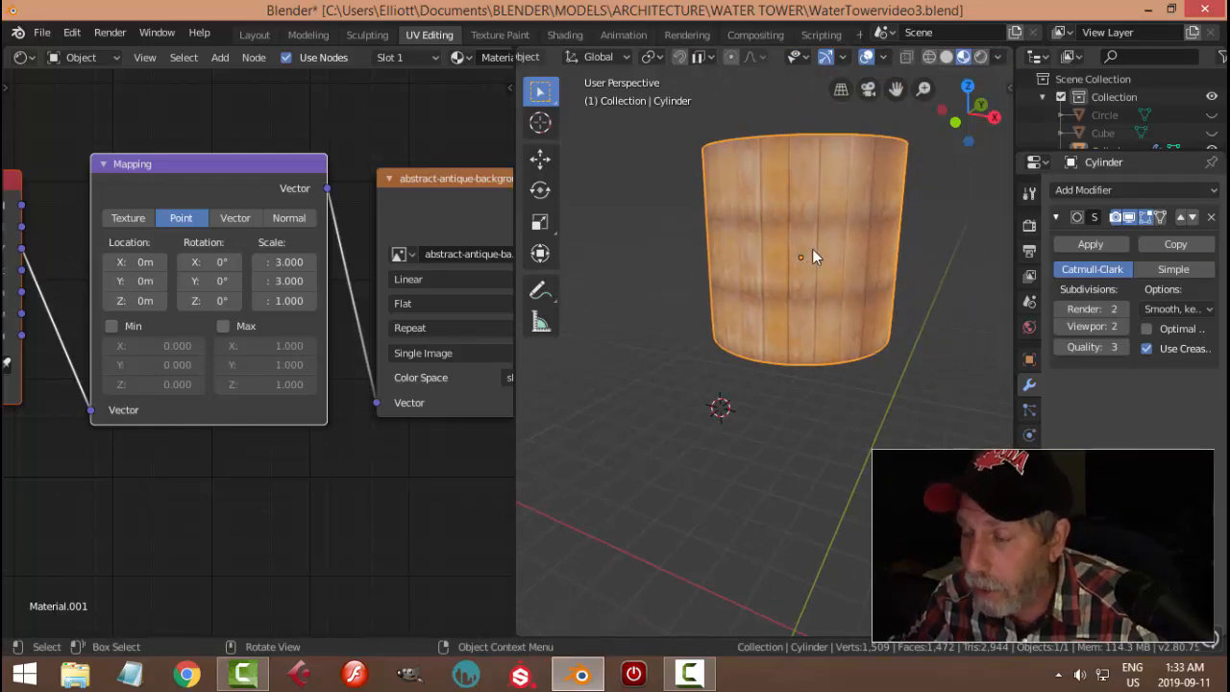
pyautogui.scroll(-2, 812, 255)
pyautogui.scroll(2, 813, 254)
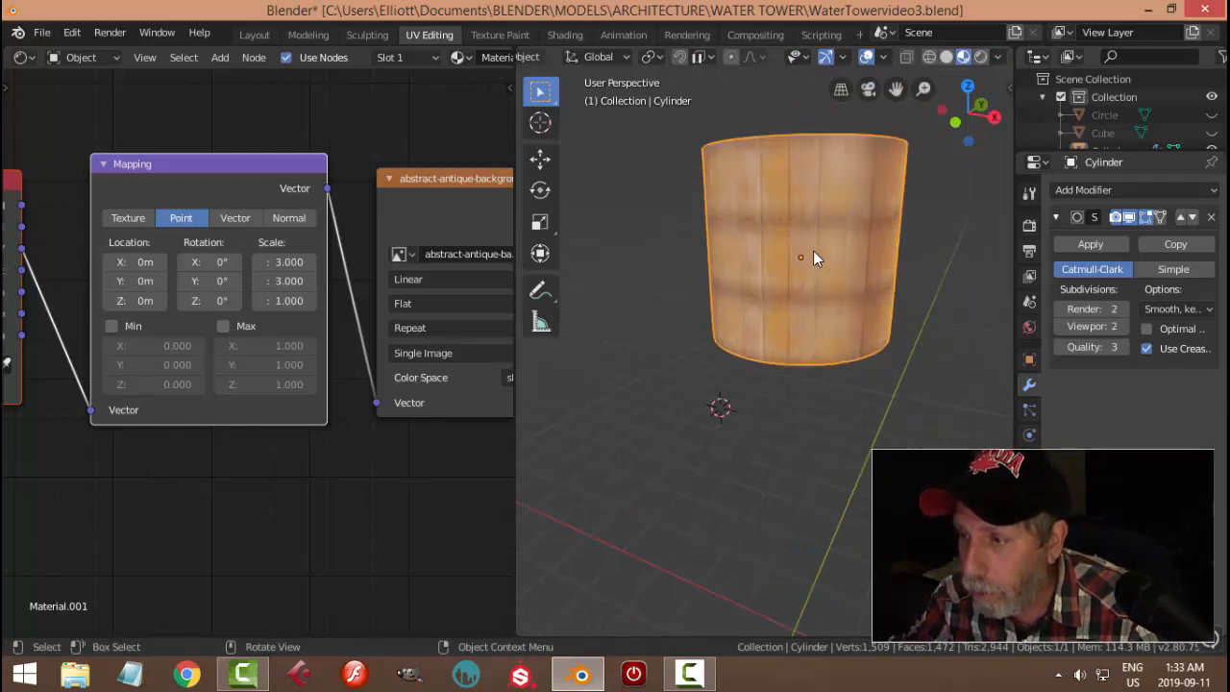
# Reveal all hidden tower parts and lower both tank bands along Z with the Move gizmo to cover the texture's dark horizontal seams
pyautogui.hotkey('alt', 'h')
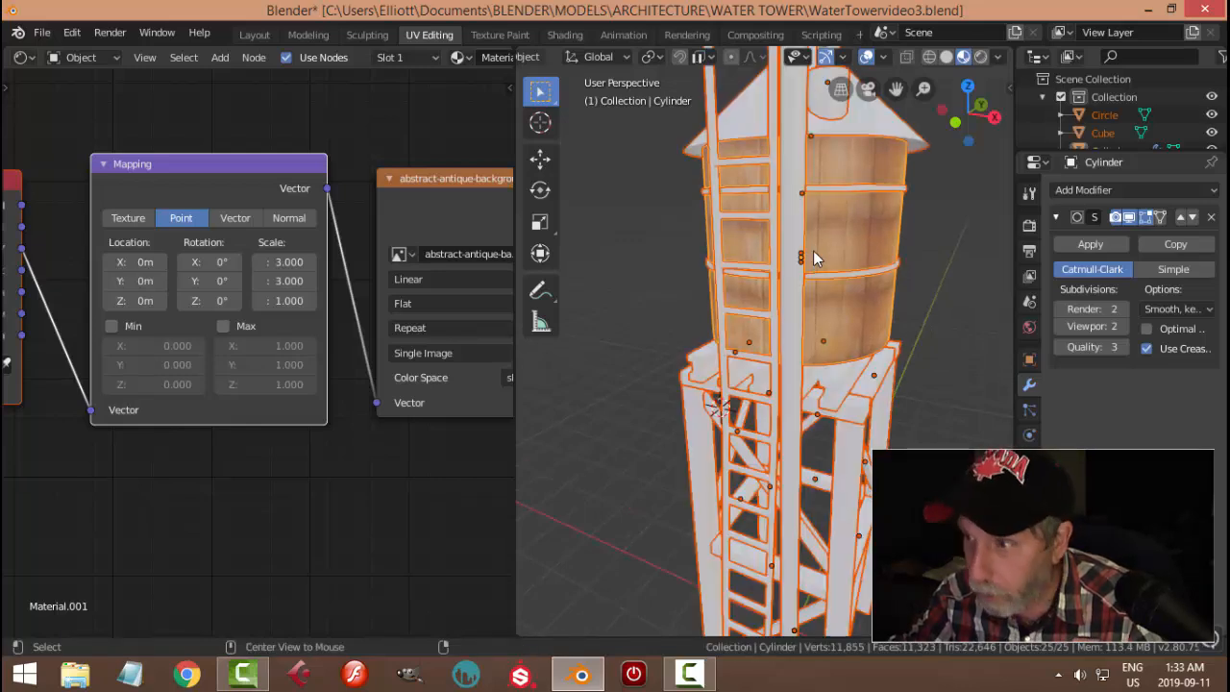
pyautogui.hotkey('alt', 'a')
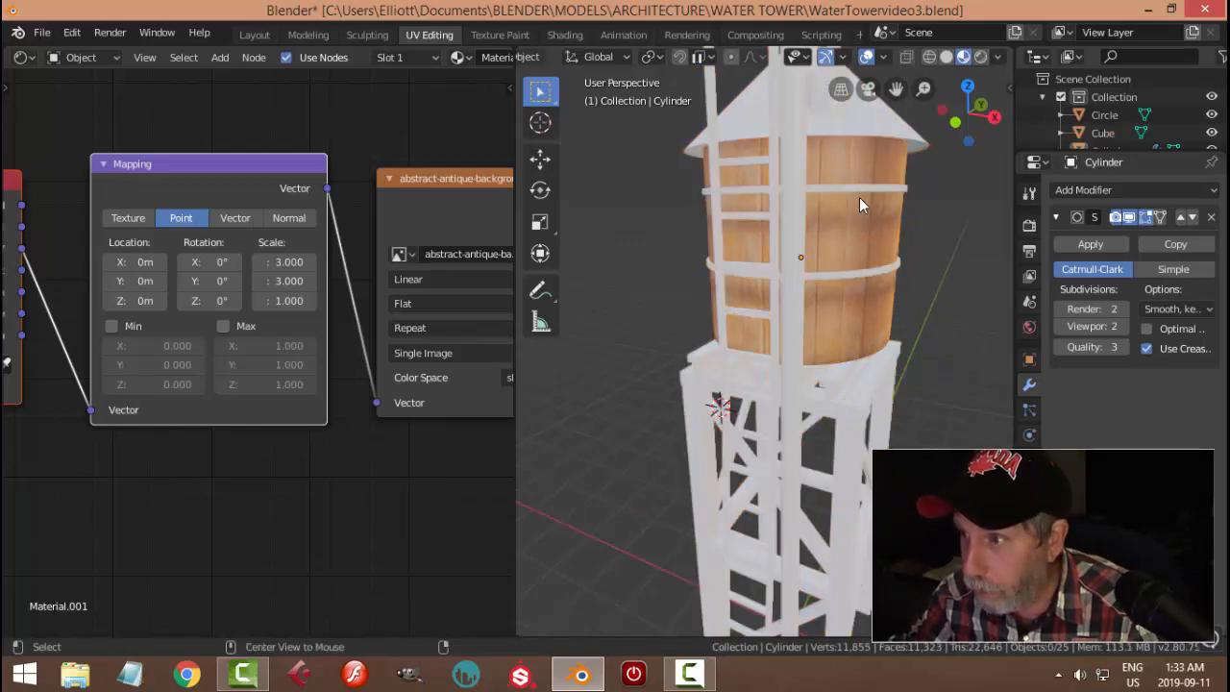
pyautogui.click(852, 187)
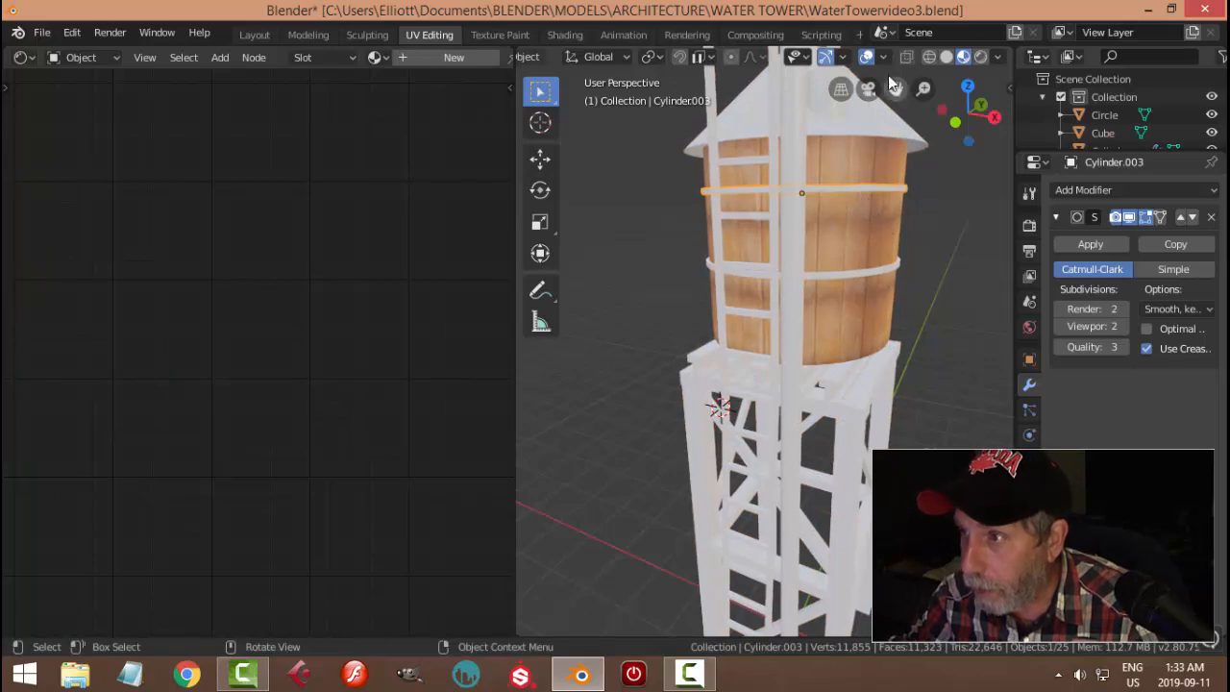
pyautogui.click(843, 58)
pyautogui.click(788, 224)
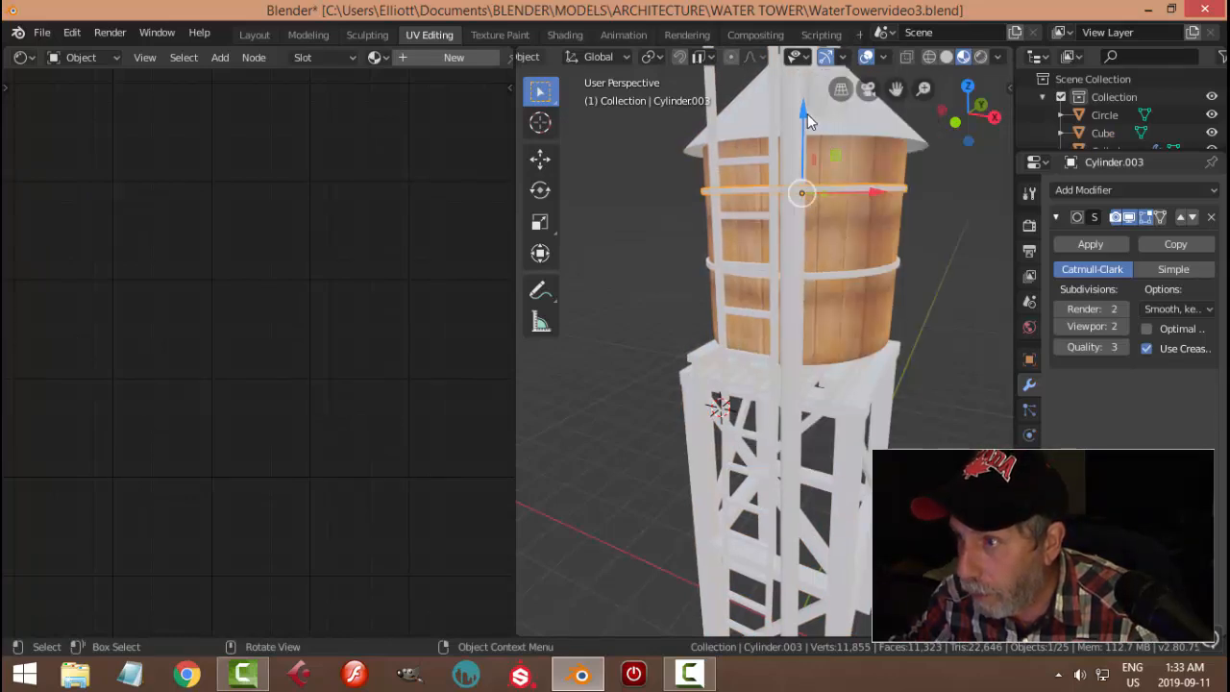
pyautogui.moveTo(805, 119); pyautogui.dragTo(804, 205)
pyautogui.click(863, 275)
pyautogui.click(919, 259)
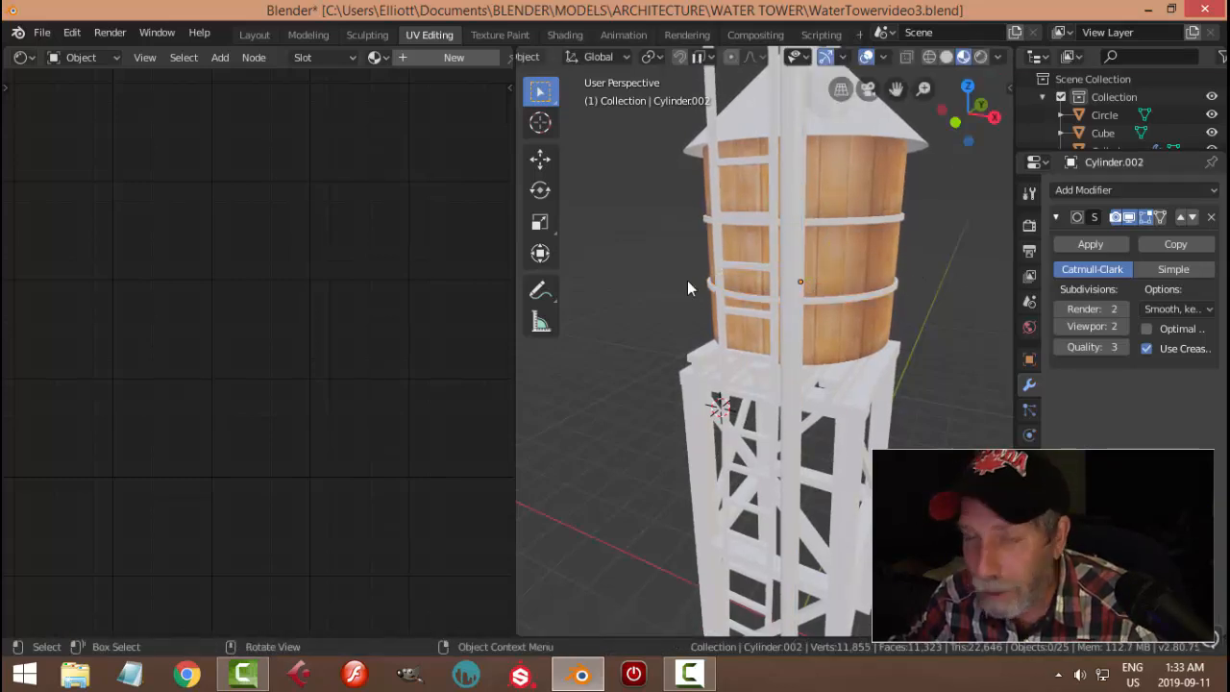
# Select the tank body and hide every other part of the water tower
pyautogui.click(843, 210)
pyautogui.scroll(-3, 375, 391)
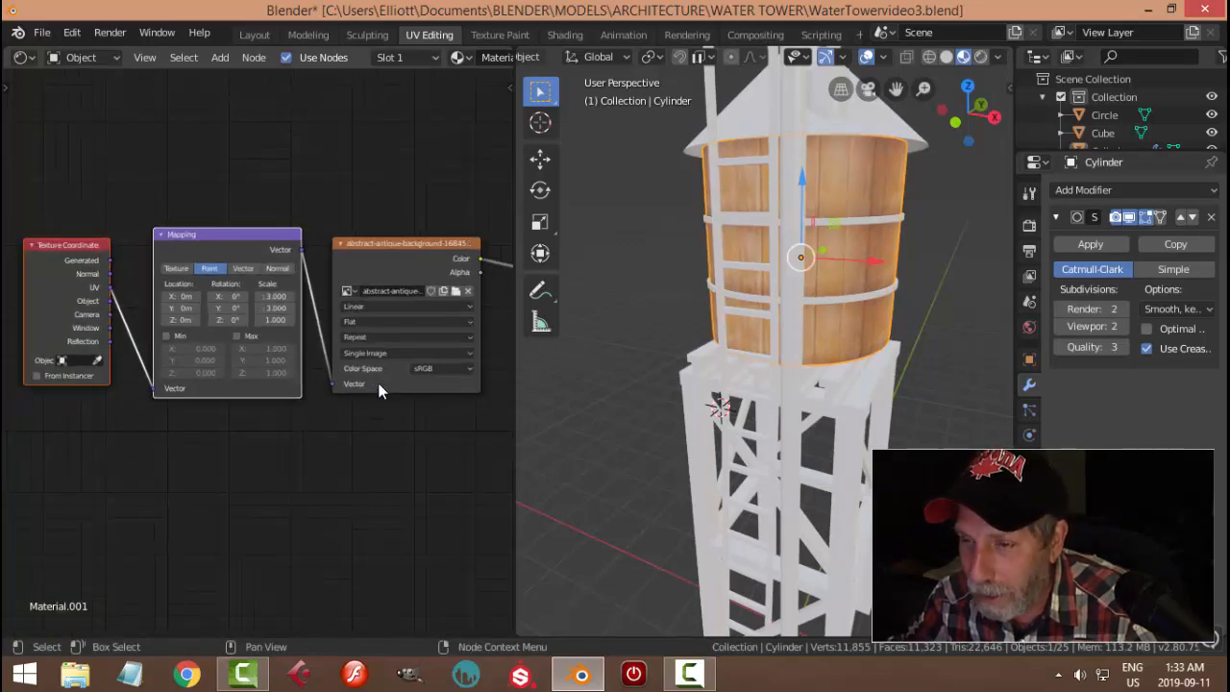
pyautogui.scroll(-1, 406, 368)
pyautogui.keyDown('shift'); pyautogui.moveTo(426, 357); pyautogui.dragTo(229, 370, button='middle'); pyautogui.keyUp('shift')
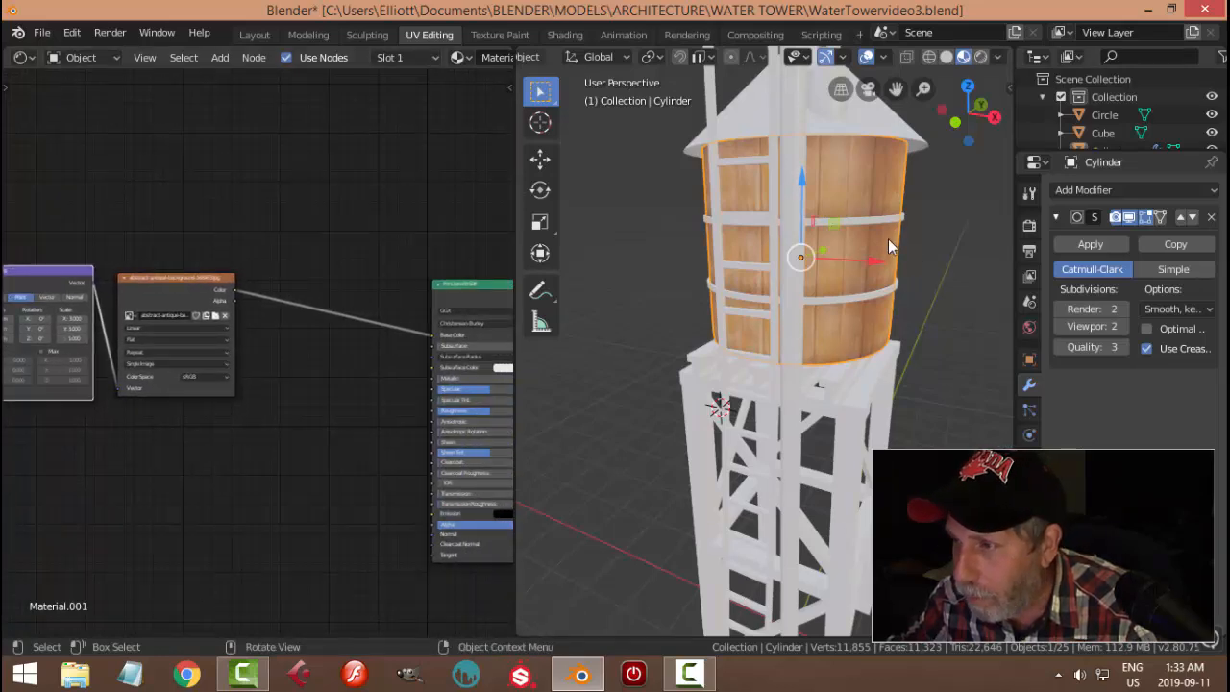
pyautogui.press('o')
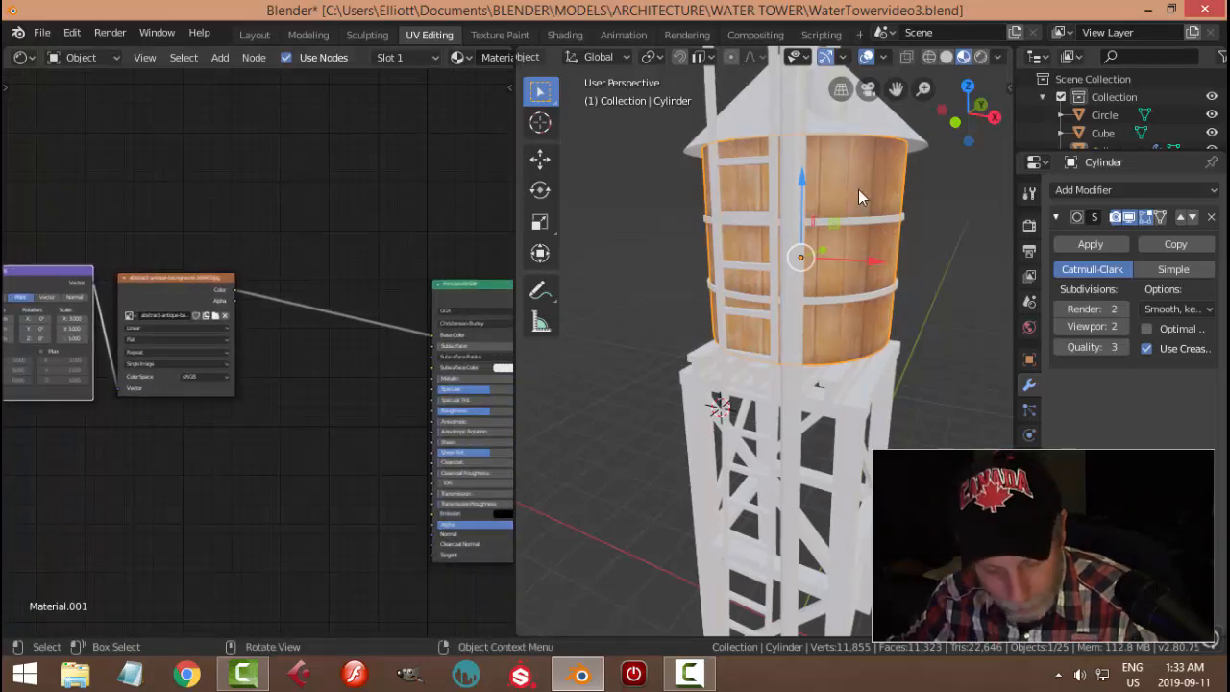
pyautogui.press('KP_Divide')
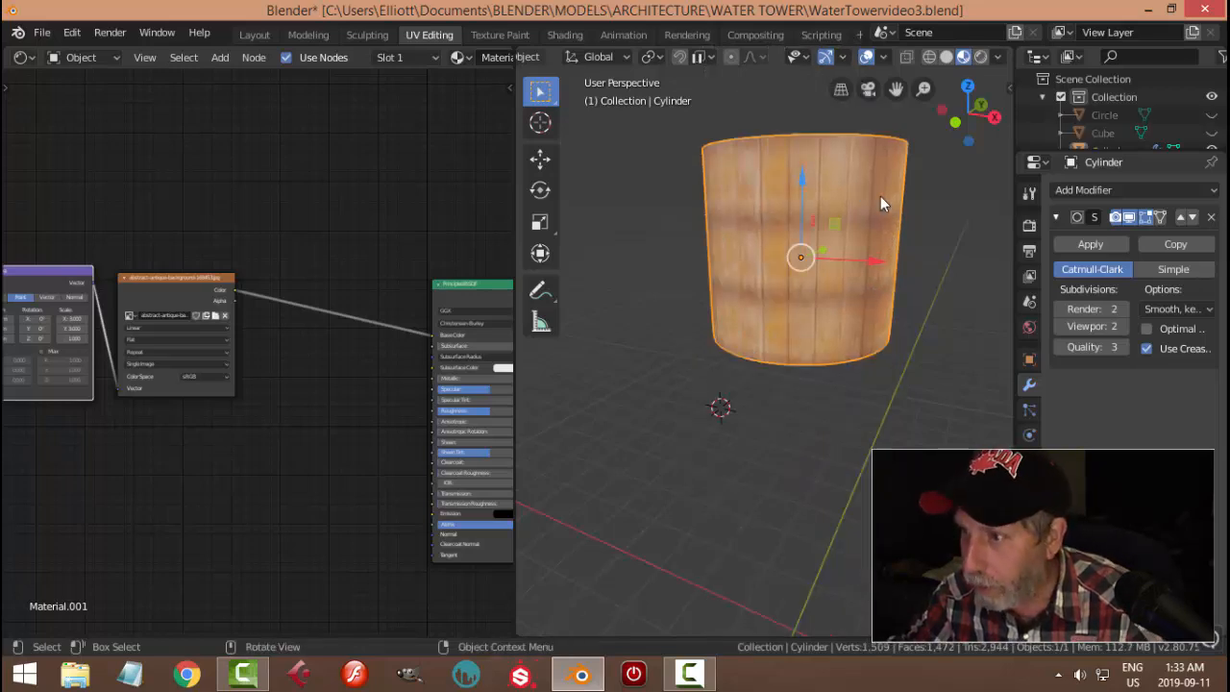
# Examine the wood planks and the texture's repeat seams on the tank body up close
pyautogui.scroll(2, 854, 274)
pyautogui.scroll(2, 854, 273)
pyautogui.scroll(-2, 853, 274)
pyautogui.scroll(4, 846, 288)
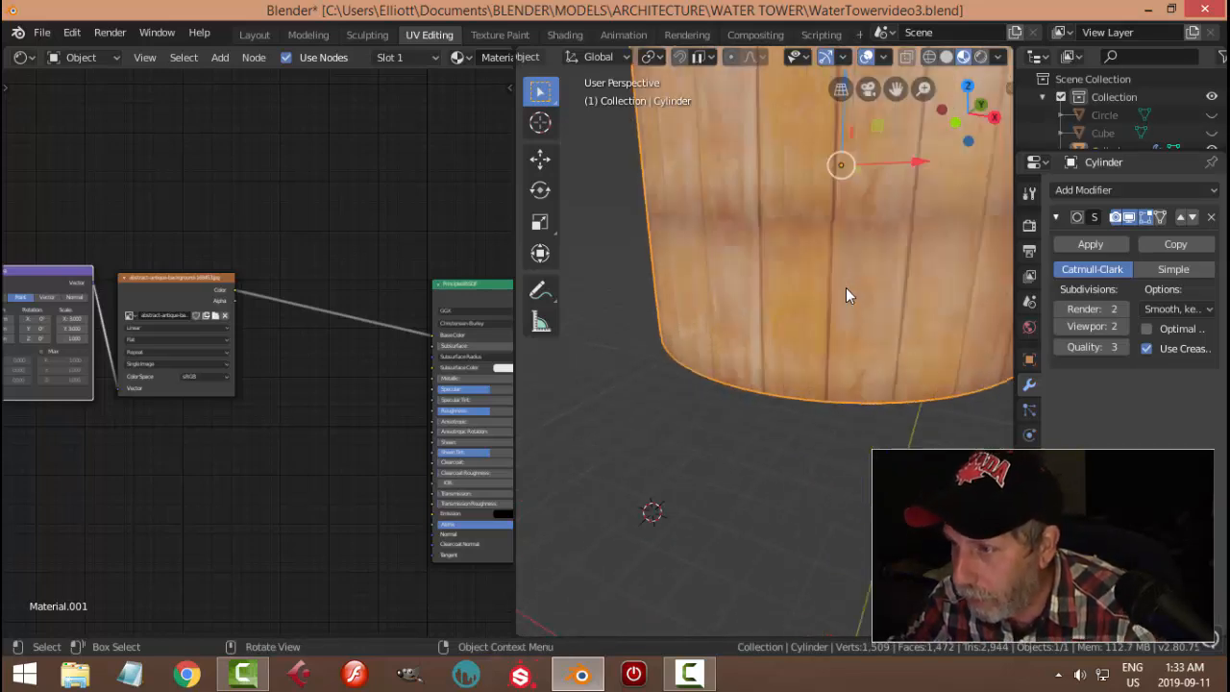
pyautogui.scroll(-3, 829, 262)
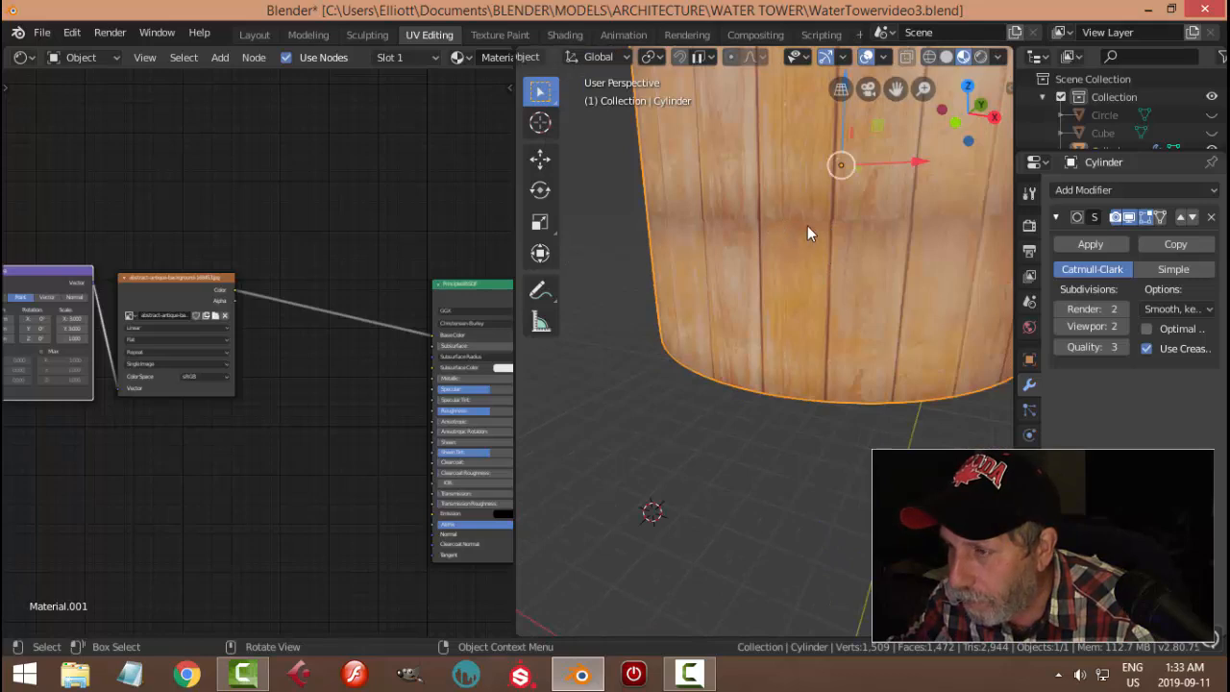
pyautogui.scroll(-2, 829, 259)
pyautogui.keyDown('shift'); pyautogui.moveTo(828, 266); pyautogui.dragTo(841, 287, button='middle'); pyautogui.keyUp('shift')
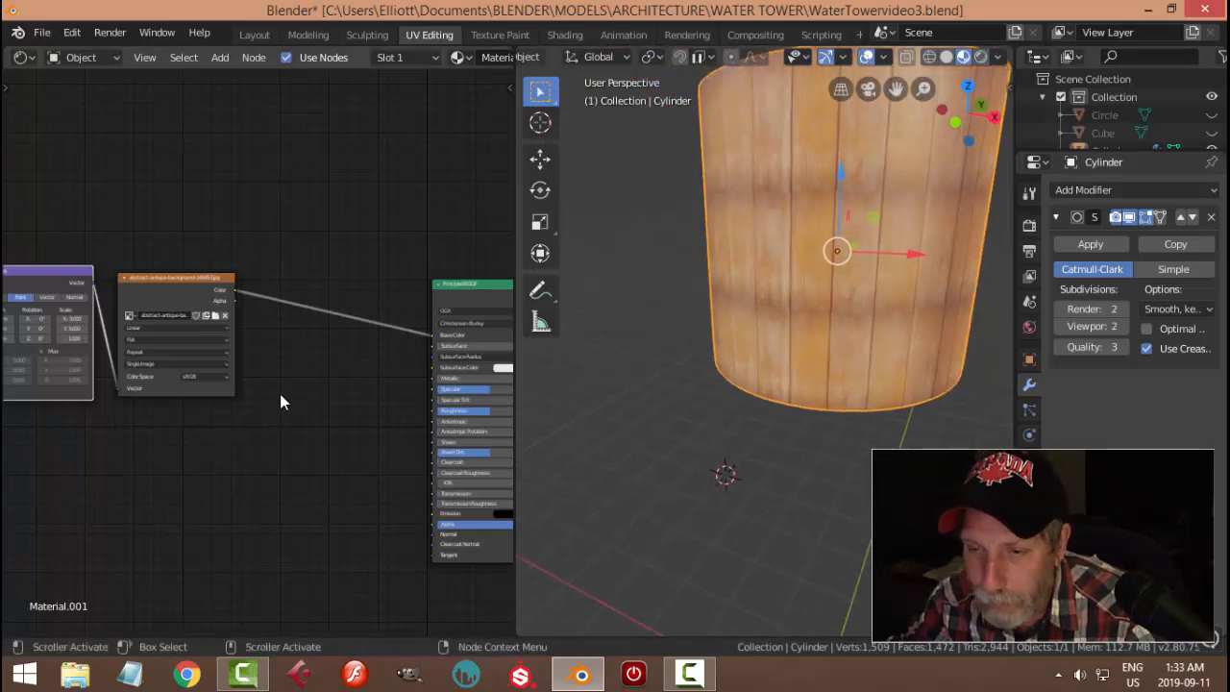
# Duplicate the wood image texture node and place the copy below and to the right of the original
pyautogui.scroll(3, 279, 394)
pyautogui.scroll(-4, 279, 386)
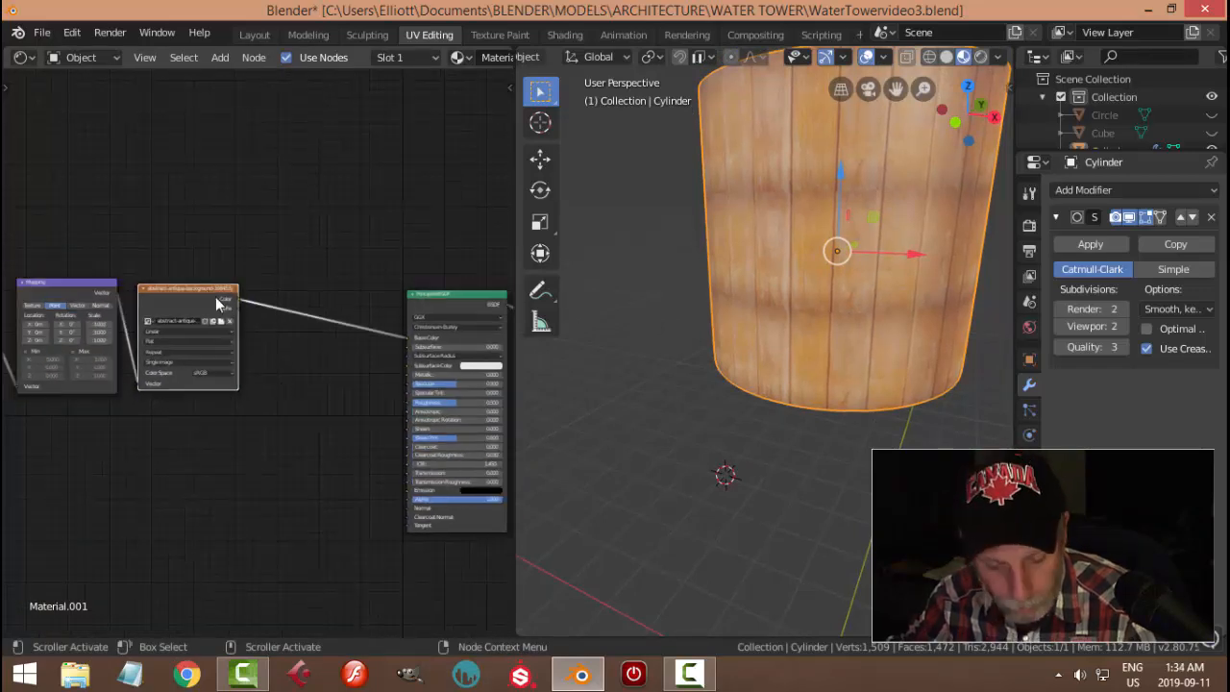
pyautogui.hotkey('shift', 'd')
pyautogui.click(327, 408)
# Switch the duplicated image texture node to a ColorRamp and insert it between the wood image and the Principled BSDF's Base Color
pyautogui.scroll(2, 326, 411)
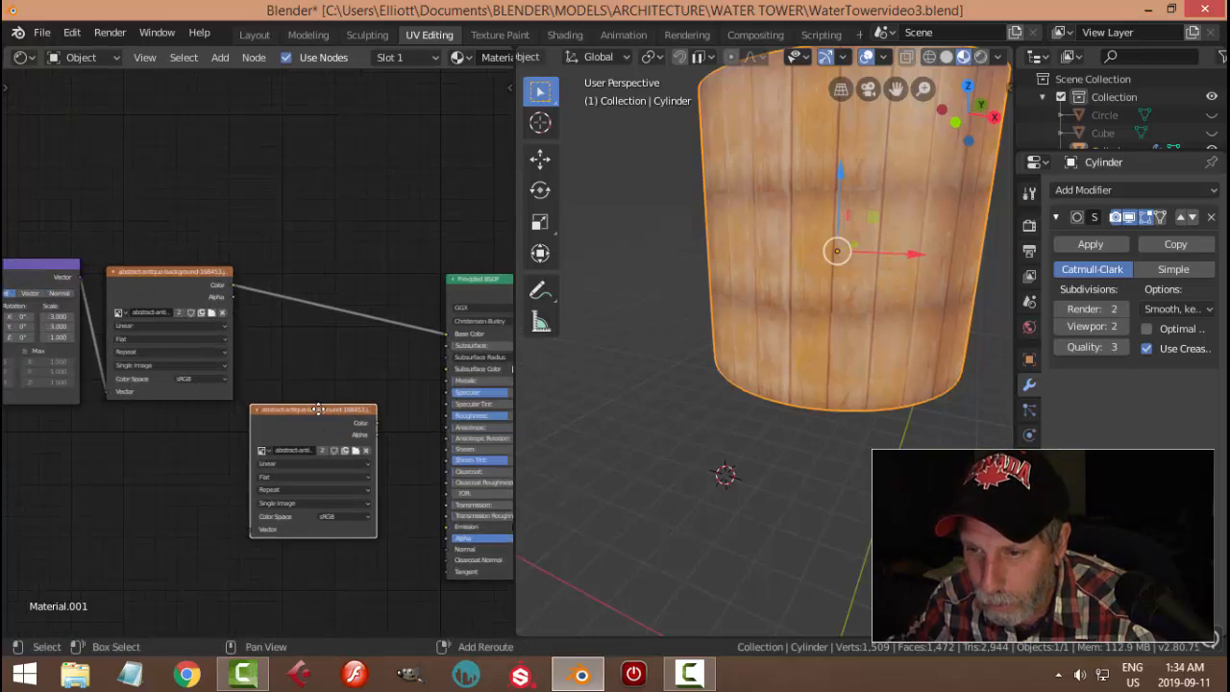
pyautogui.moveTo(319, 414); pyautogui.dragTo(326, 326, button='middle')
pyautogui.scroll(2, 329, 300)
pyautogui.hotkey('shift', 's')
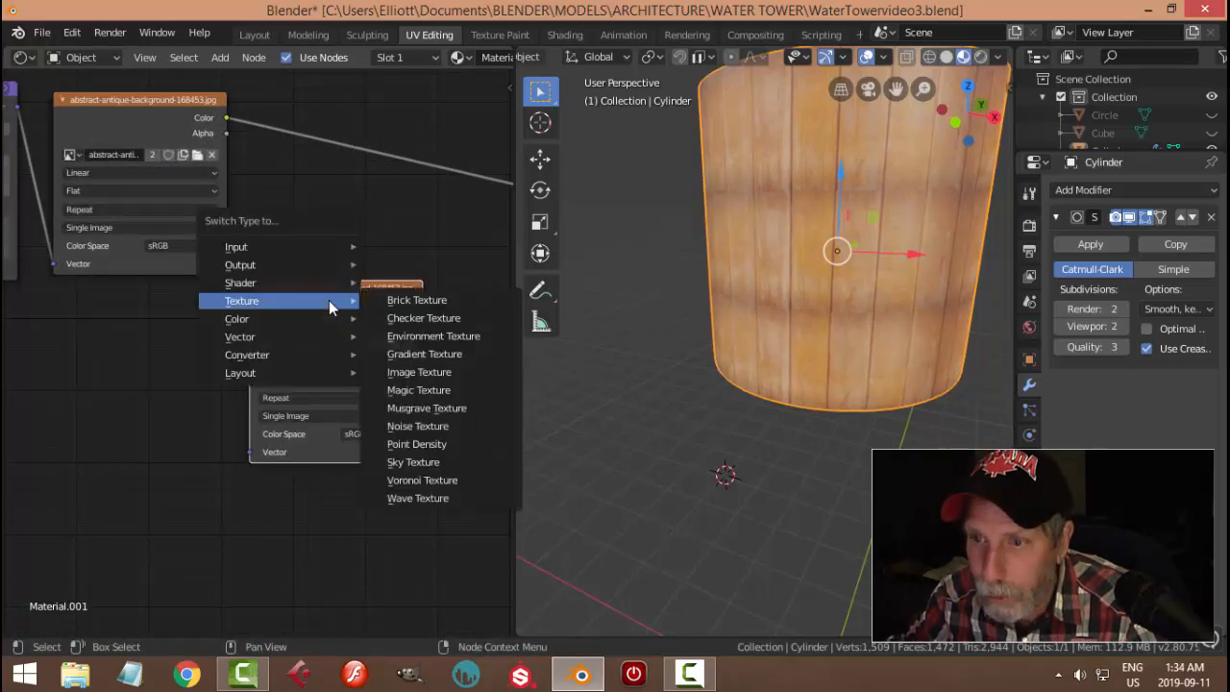
pyautogui.moveTo(323, 355)
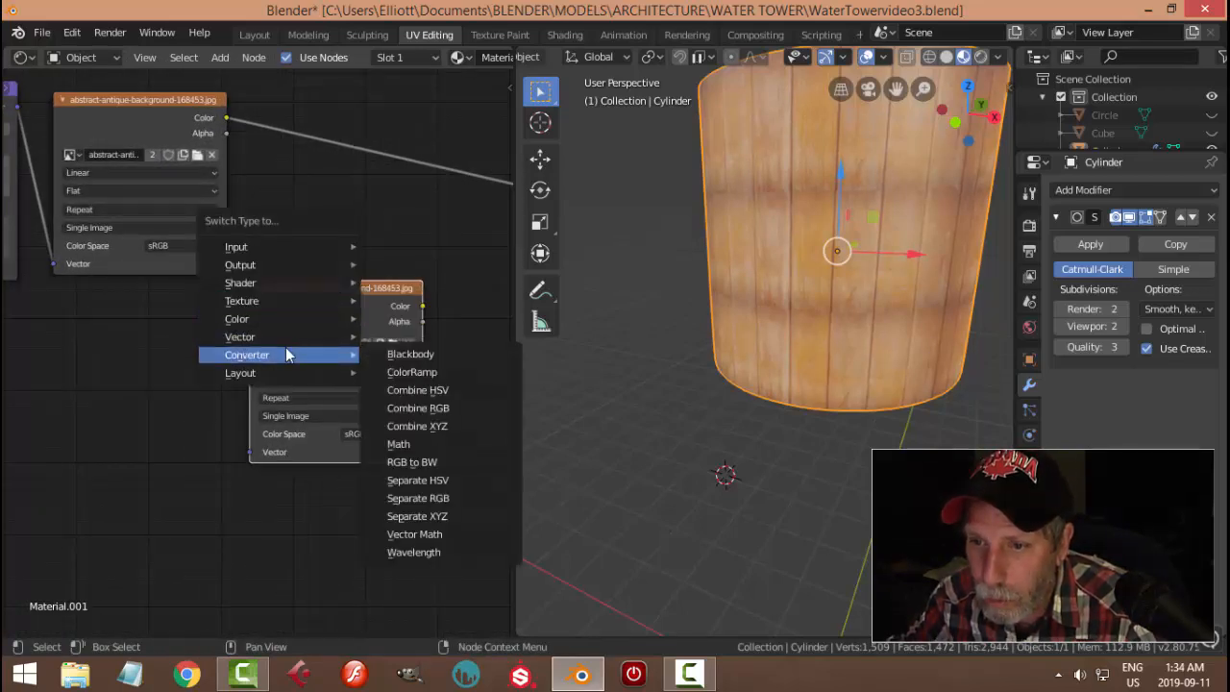
pyautogui.click(399, 372)
pyautogui.moveTo(345, 294); pyautogui.dragTo(380, 134)
pyautogui.scroll(1, 362, 324)
pyautogui.moveTo(362, 324); pyautogui.dragTo(323, 373, button='middle')
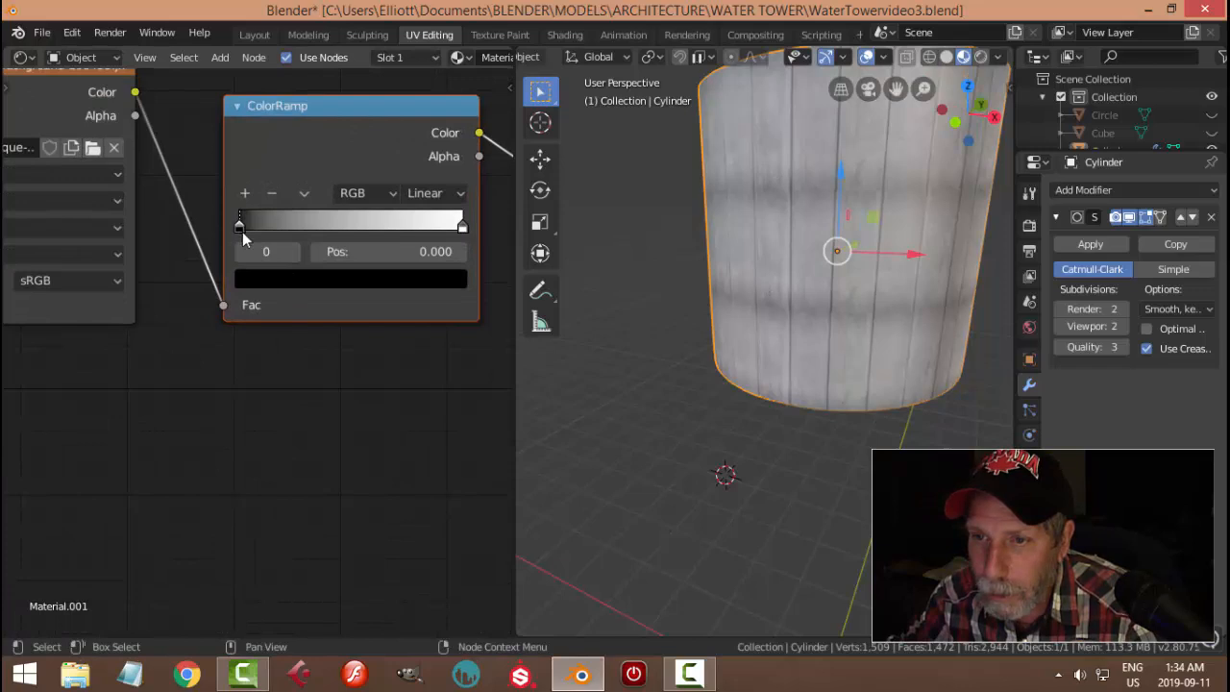
# Recolour the ColorRamp's black stop dark brown and move it to position 0.155
pyautogui.click(335, 303)
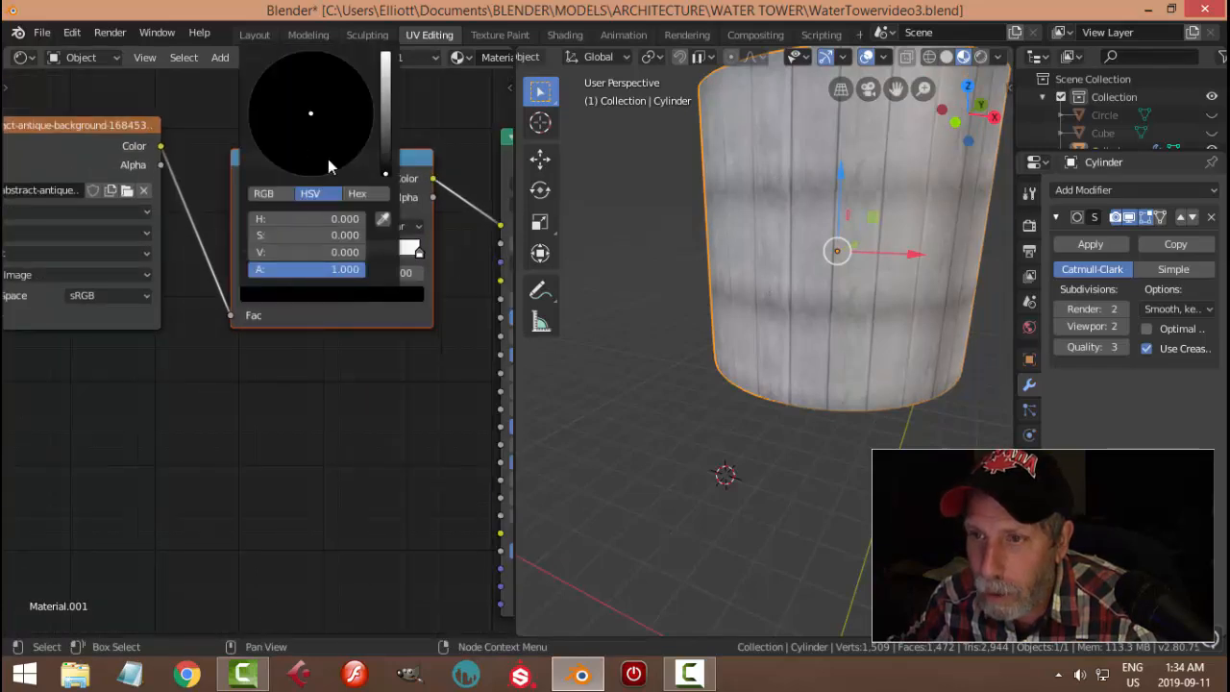
pyautogui.click(385, 144)
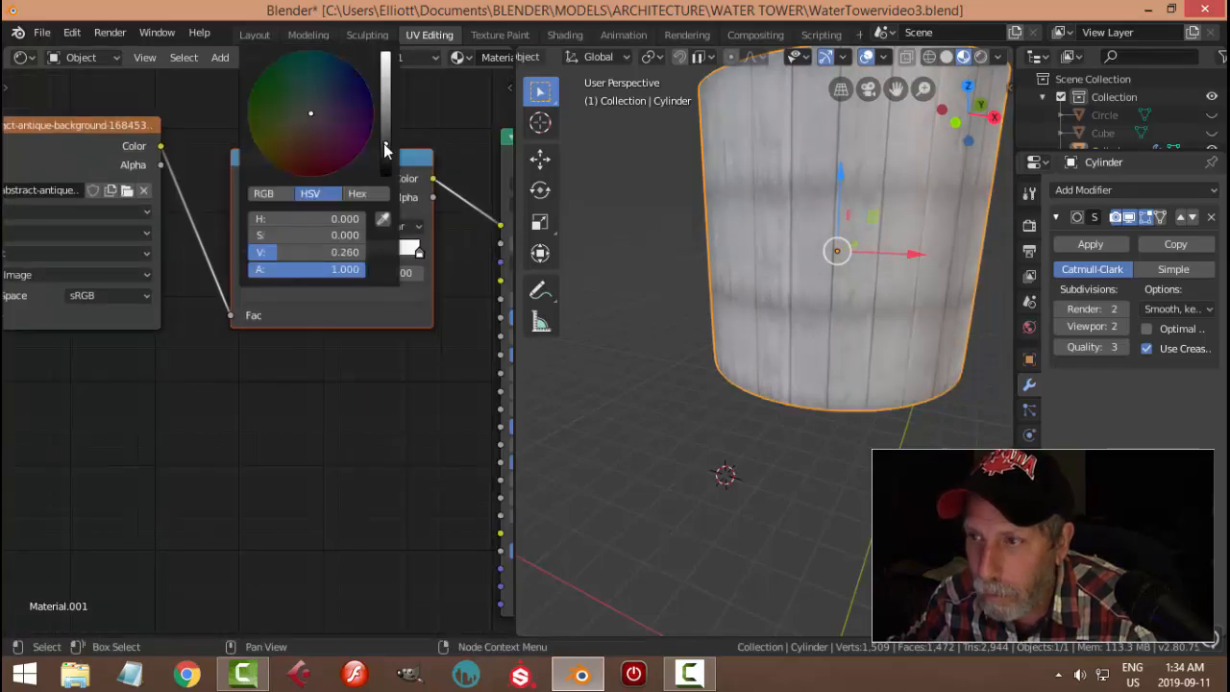
pyautogui.click(288, 162)
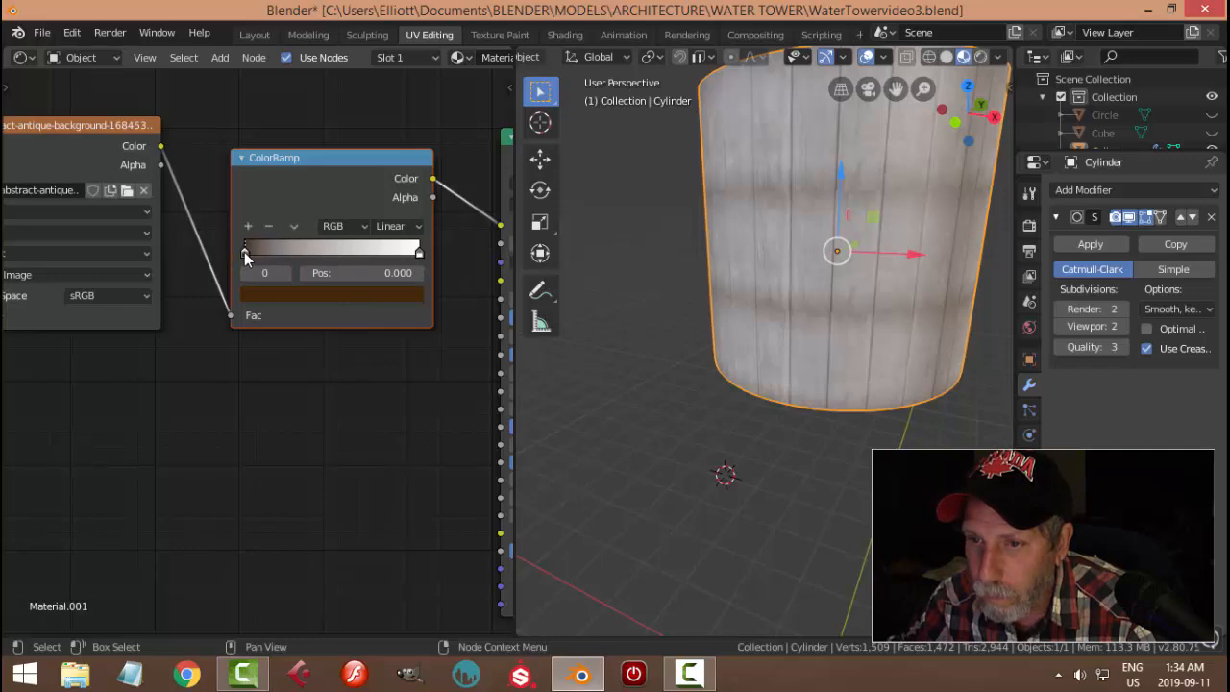
pyautogui.moveTo(249, 251); pyautogui.dragTo(277, 254)
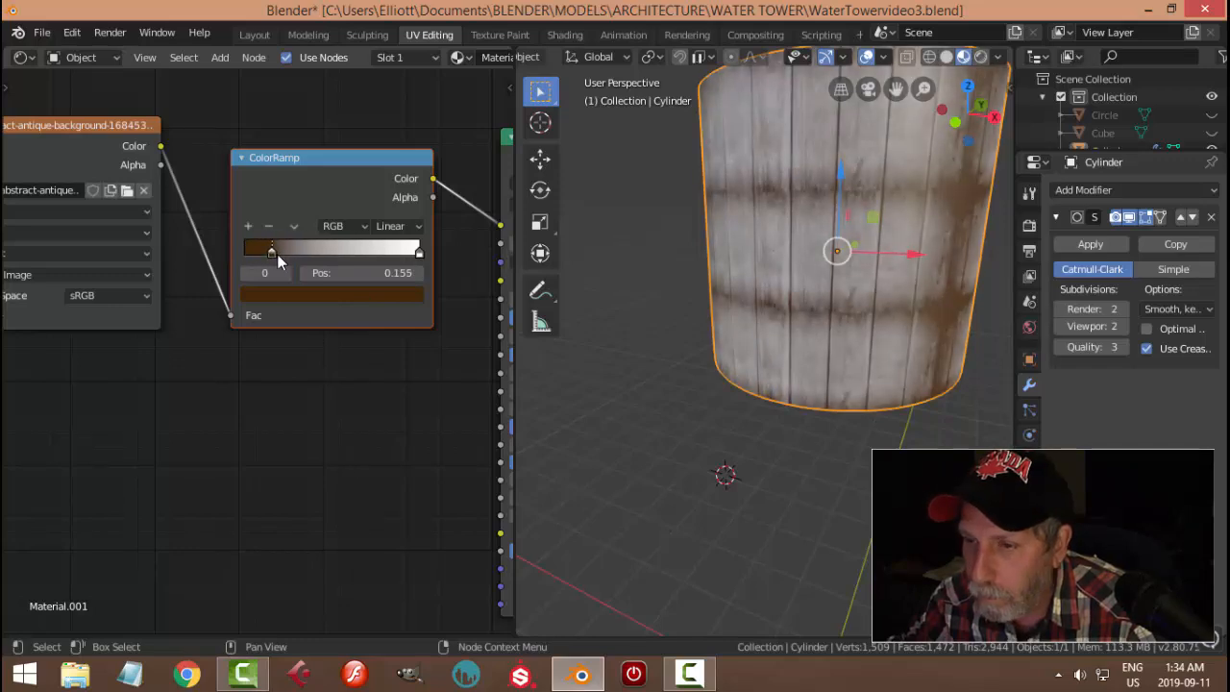
# Recolour the ColorRamp's white stop medium brown with H 0.072, S 0.620, V 0.509 and shift it slightly towards the dark stop
pyautogui.click(420, 254)
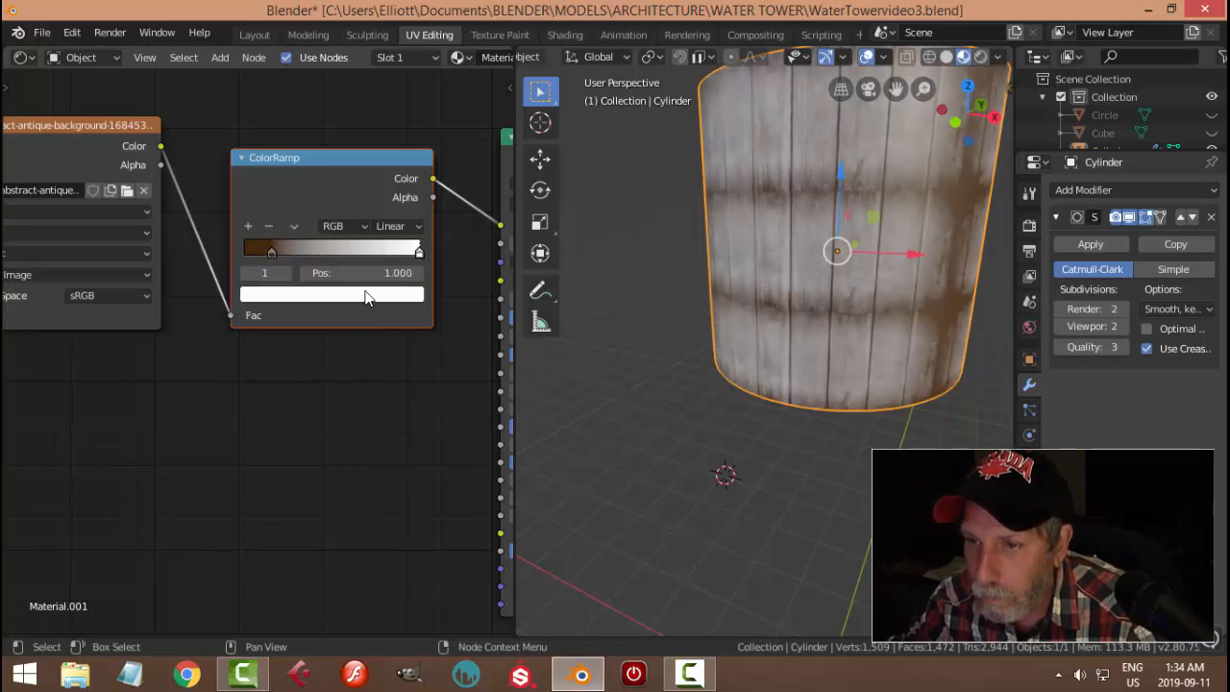
pyautogui.click(371, 294)
pyautogui.click(286, 157)
pyautogui.moveTo(278, 157); pyautogui.dragTo(292, 159)
pyautogui.moveTo(384, 55); pyautogui.dragTo(384, 89)
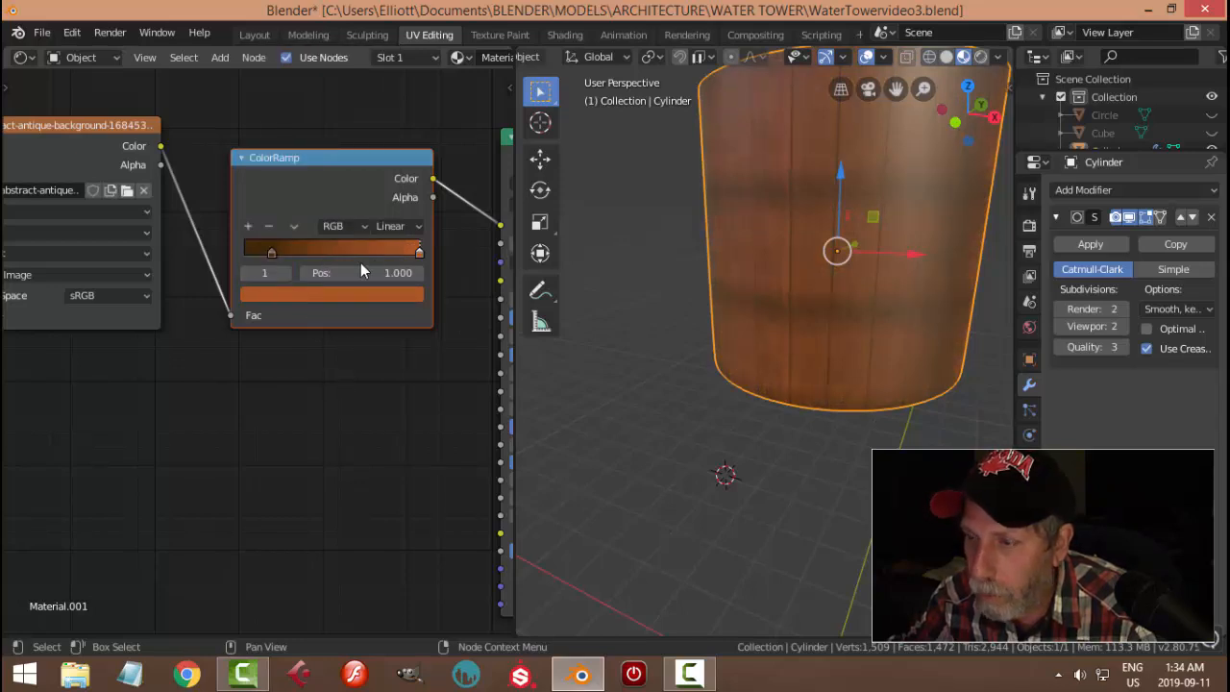
pyautogui.moveTo(419, 256); pyautogui.dragTo(402, 254)
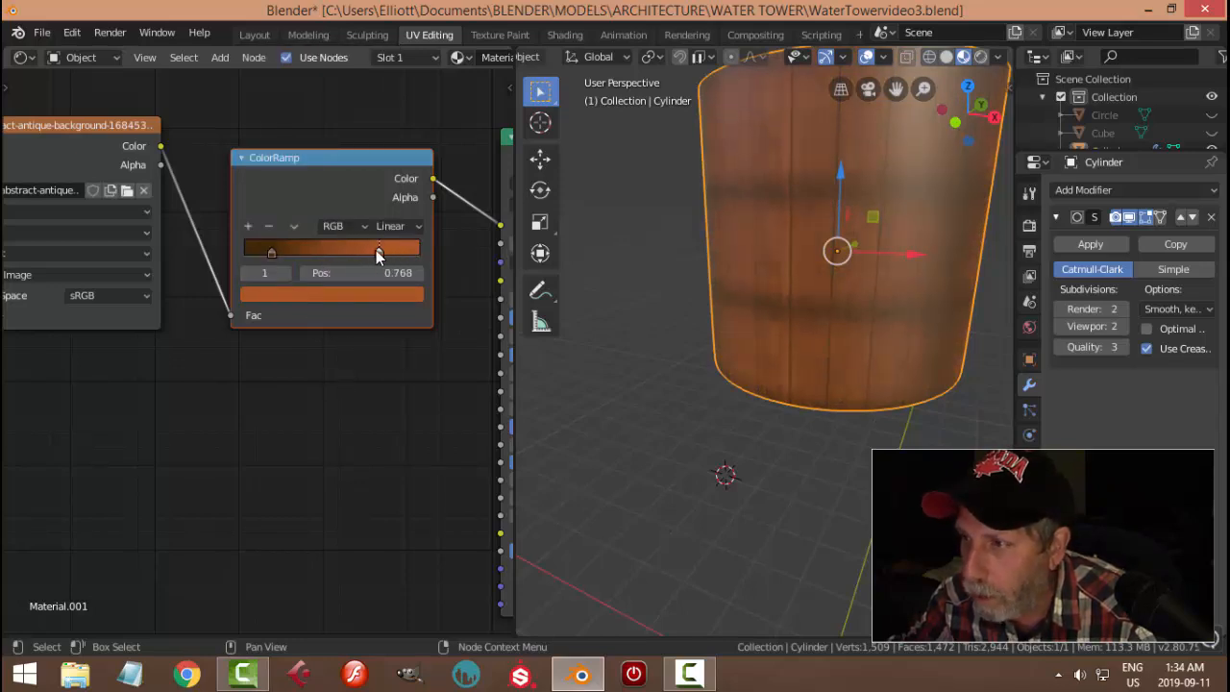
pyautogui.click(339, 295)
pyautogui.moveTo(292, 157); pyautogui.dragTo(297, 145)
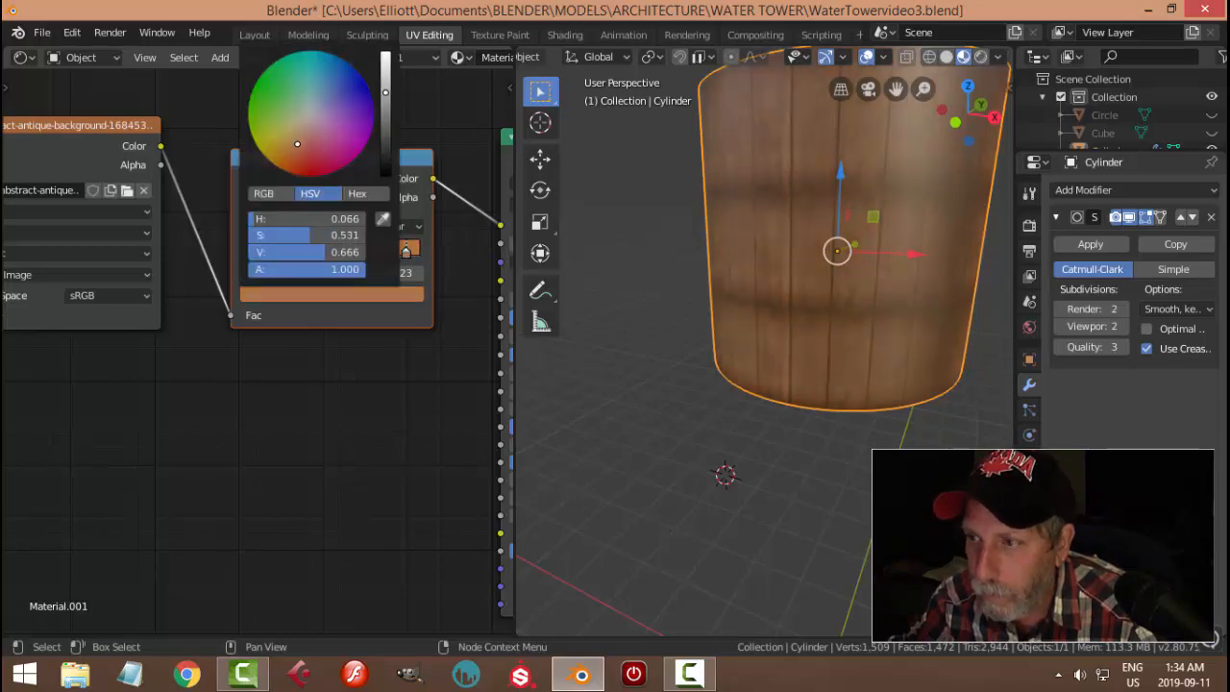
pyautogui.moveTo(387, 123); pyautogui.dragTo(386, 111)
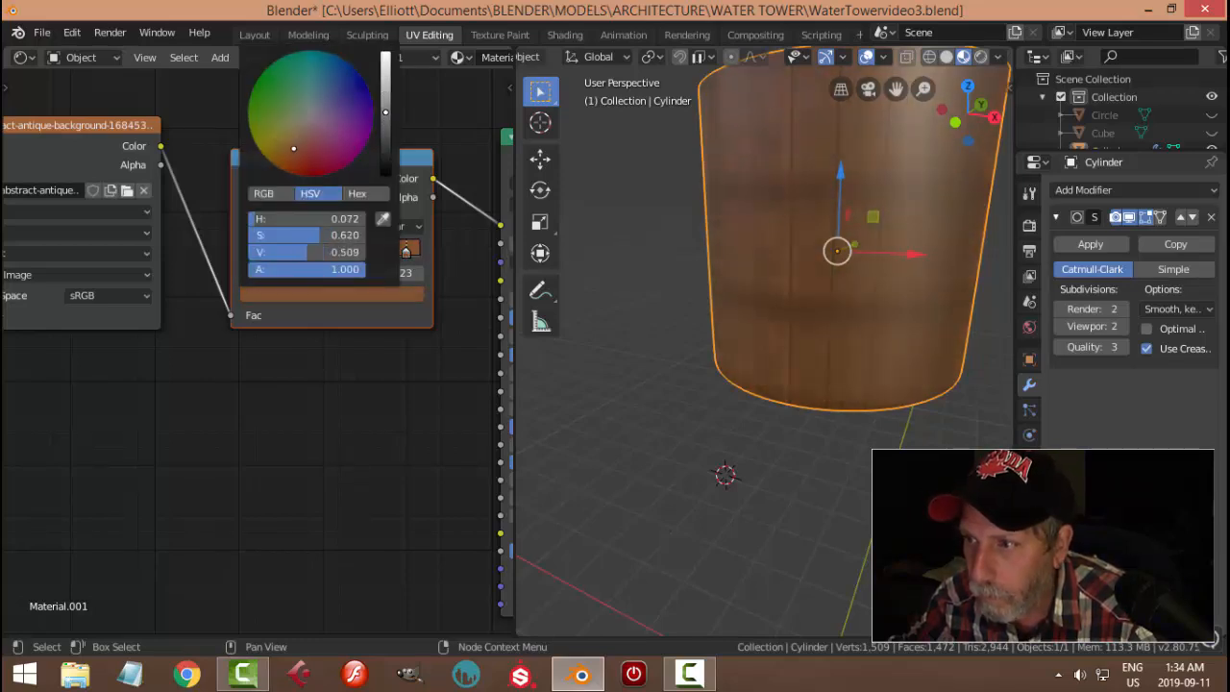
# Move the ColorRamp's dark stop to position 0.227 and darken its brown
pyautogui.moveTo(273, 254)
pyautogui.mouseDown()
pyautogui.moveTo(302, 254)
pyautogui.moveTo(287, 252)
pyautogui.mouseUp()
pyautogui.click(298, 295)
pyautogui.moveTo(386, 156); pyautogui.dragTo(387, 156)
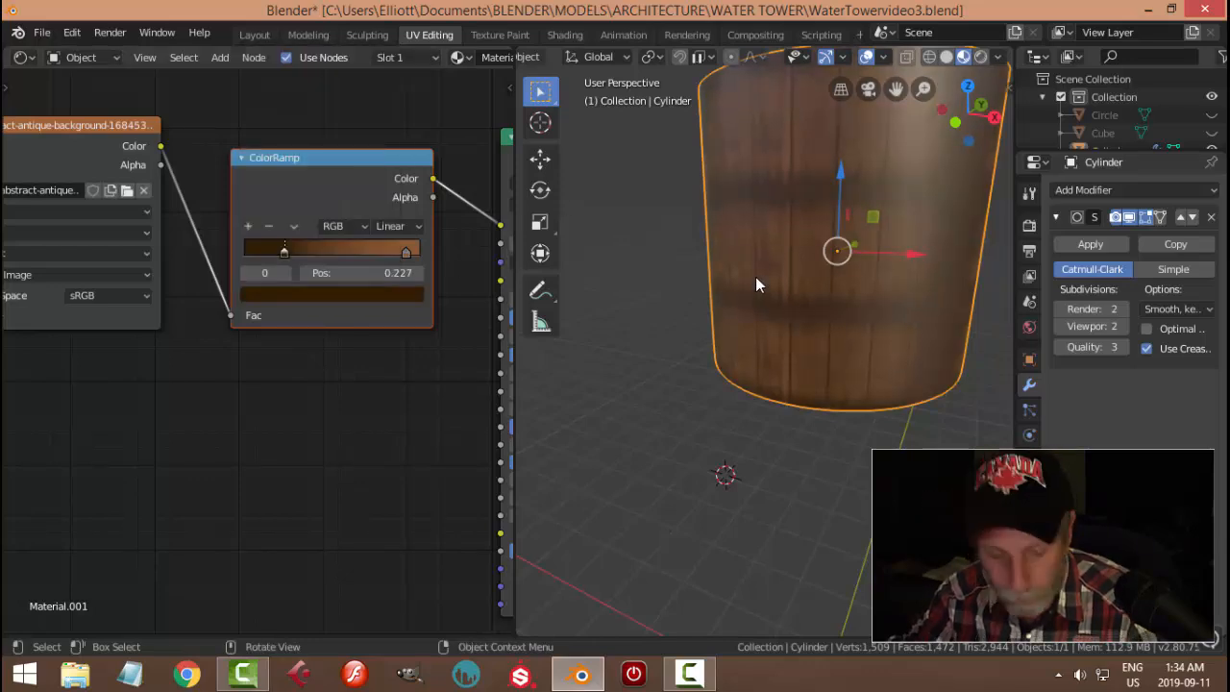
# Deselect the tank body and examine its recoloured wood planks and the material's node chain
pyautogui.hotkey('alt', 'a')
pyautogui.scroll(-5, 843, 262)
pyautogui.moveTo(834, 281); pyautogui.dragTo(820, 324, button='middle')
pyautogui.scroll(4, 806, 277)
pyautogui.scroll(-4, 356, 376)
pyautogui.scroll(4, 283, 356)
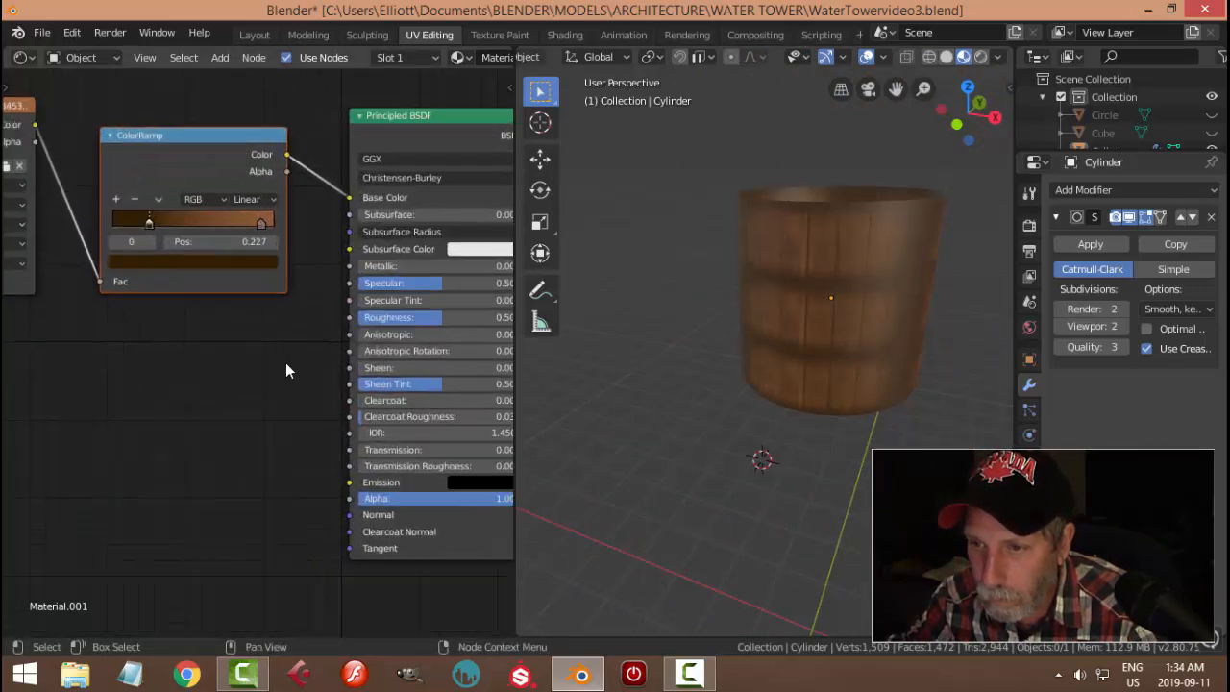
pyautogui.scroll(-2, 286, 369)
pyautogui.scroll(-1, 225, 357)
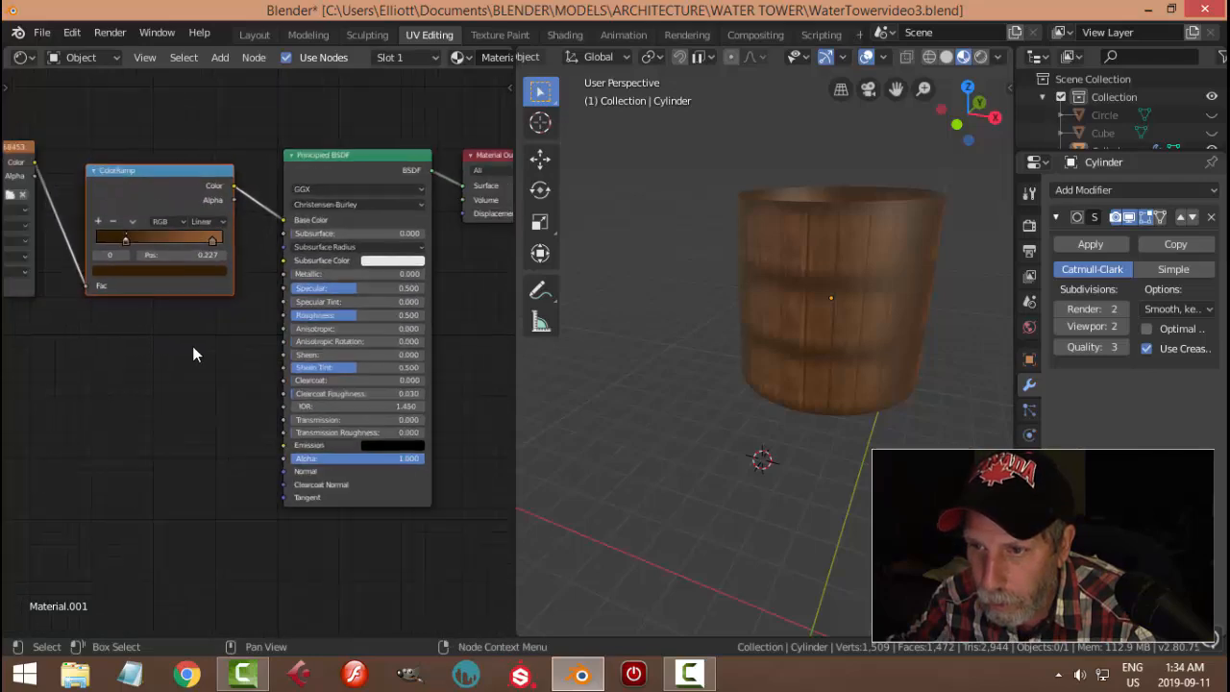
pyautogui.moveTo(193, 355); pyautogui.dragTo(260, 352, button='middle')
pyautogui.scroll(-1, 260, 355)
pyautogui.moveTo(132, 359); pyautogui.dragTo(279, 367, button='middle')
pyautogui.moveTo(202, 369); pyautogui.dragTo(352, 390, button='middle')
pyautogui.moveTo(808, 320)
pyautogui.mouseDown(button='middle')
pyautogui.moveTo(782, 307)
pyautogui.moveTo(799, 319)
pyautogui.mouseUp(button='middle')
pyautogui.scroll(-1, 724, 350)
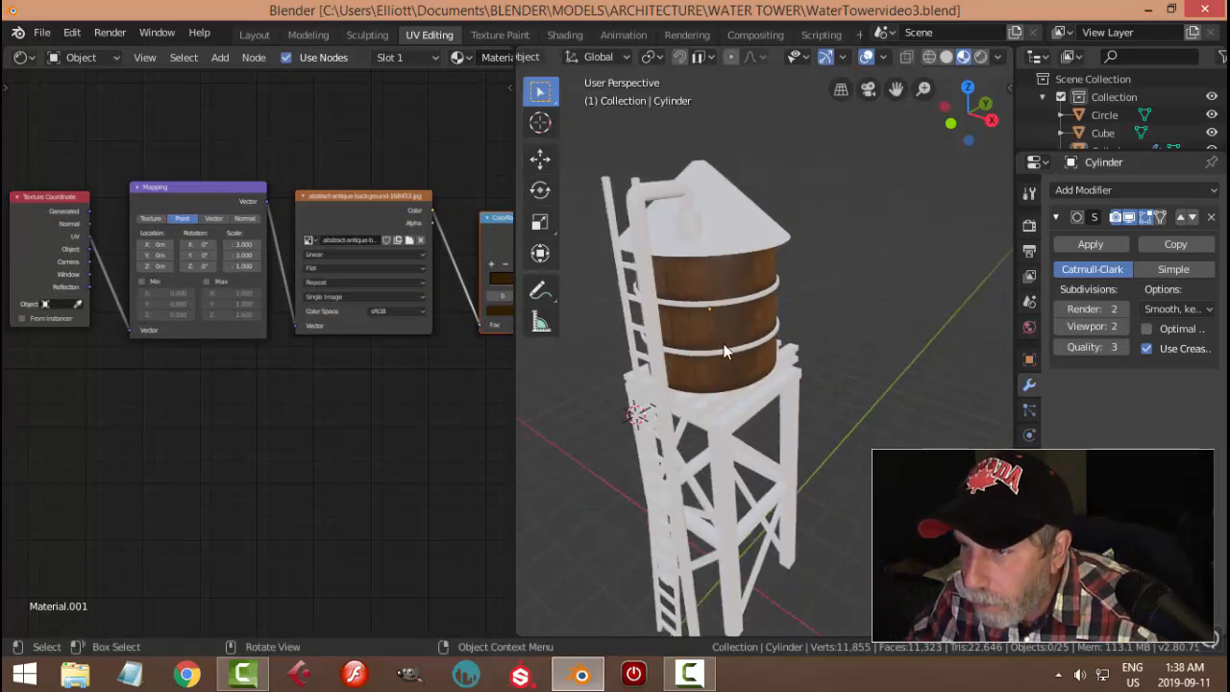
pyautogui.scroll(3, 742, 350)
pyautogui.moveTo(759, 311); pyautogui.dragTo(811, 313, button='middle')
pyautogui.scroll(-2, 373, 384)
# Duplicate the Texture Coordinate, Mapping, wood image and ColorRamp nodes together and place the copied chain below the originals
pyautogui.moveTo(406, 402); pyautogui.dragTo(342, 384, button='middle')
pyautogui.click(326, 383)
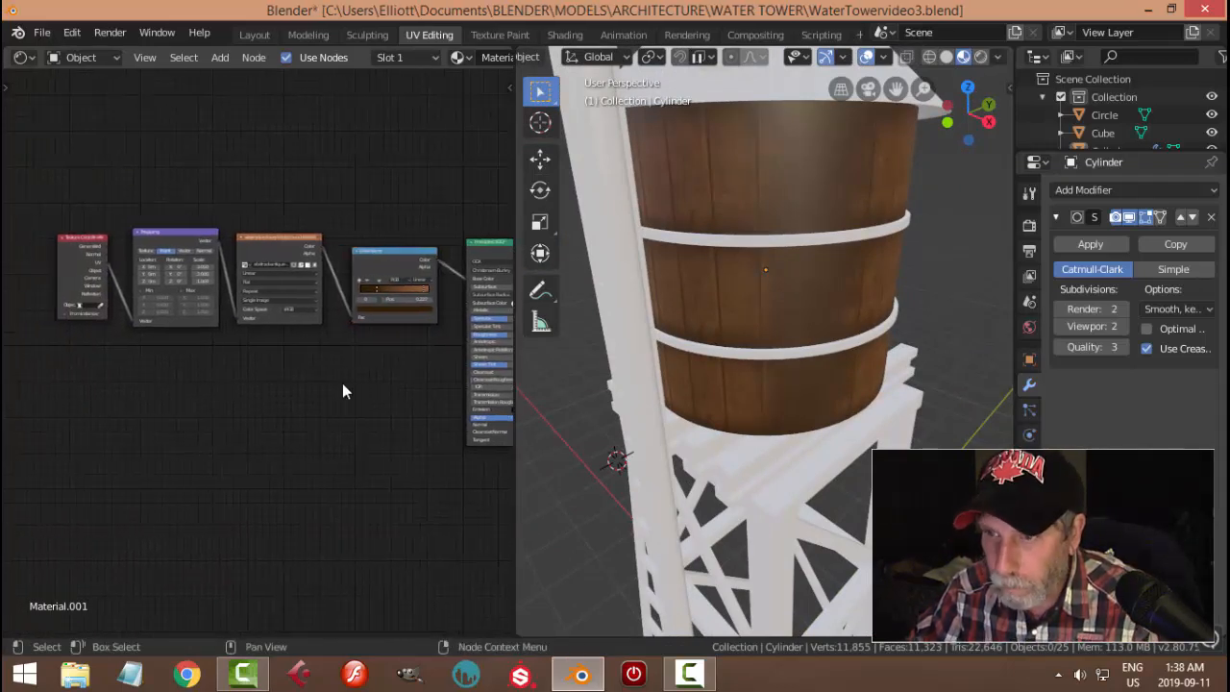
pyautogui.moveTo(36, 193); pyautogui.dragTo(400, 379)
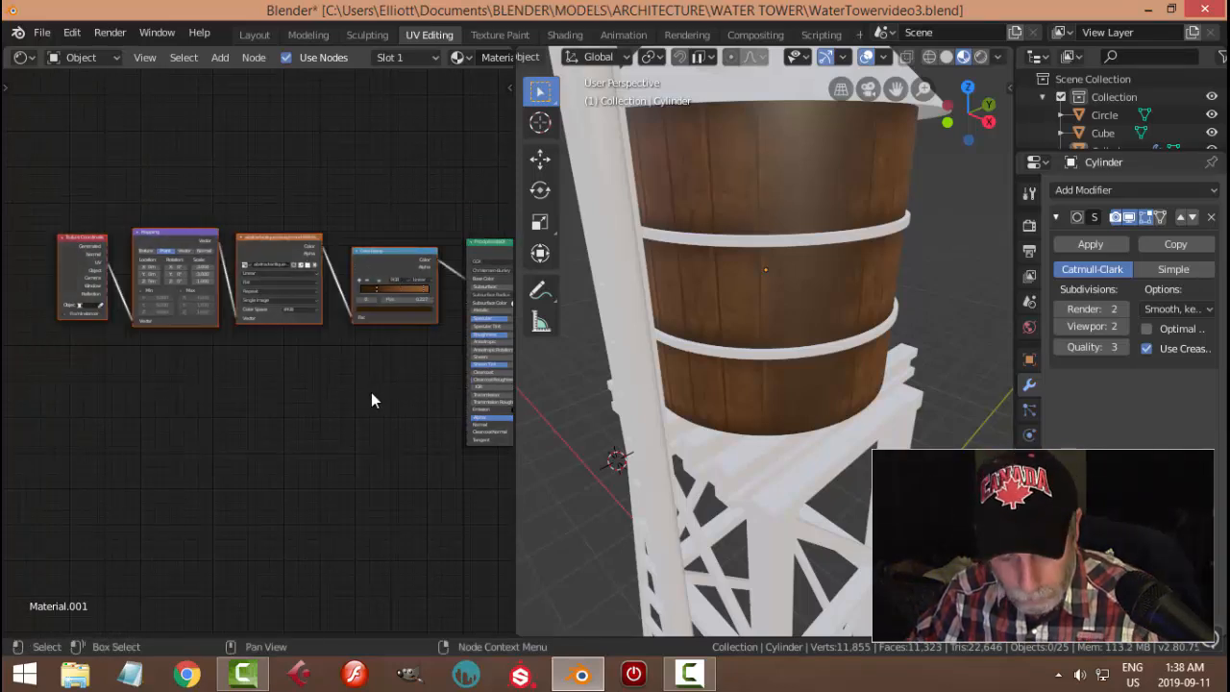
pyautogui.hotkey('shift', 'd')
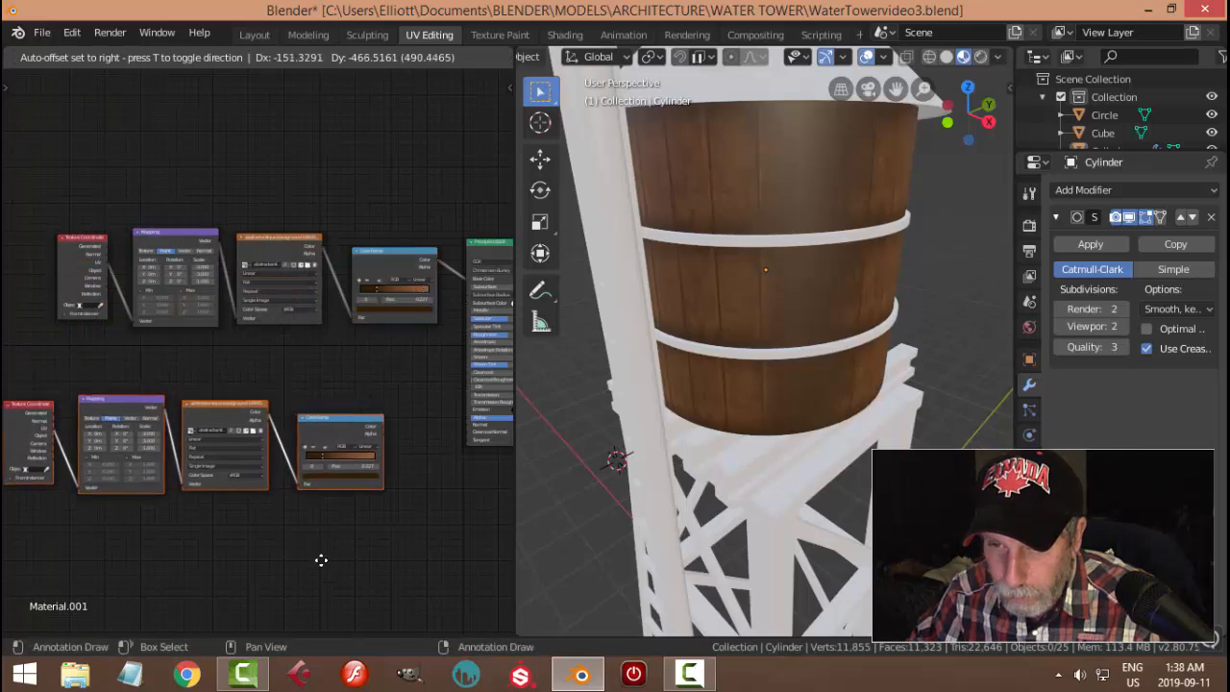
pyautogui.click(320, 560)
pyautogui.scroll(2, 296, 548)
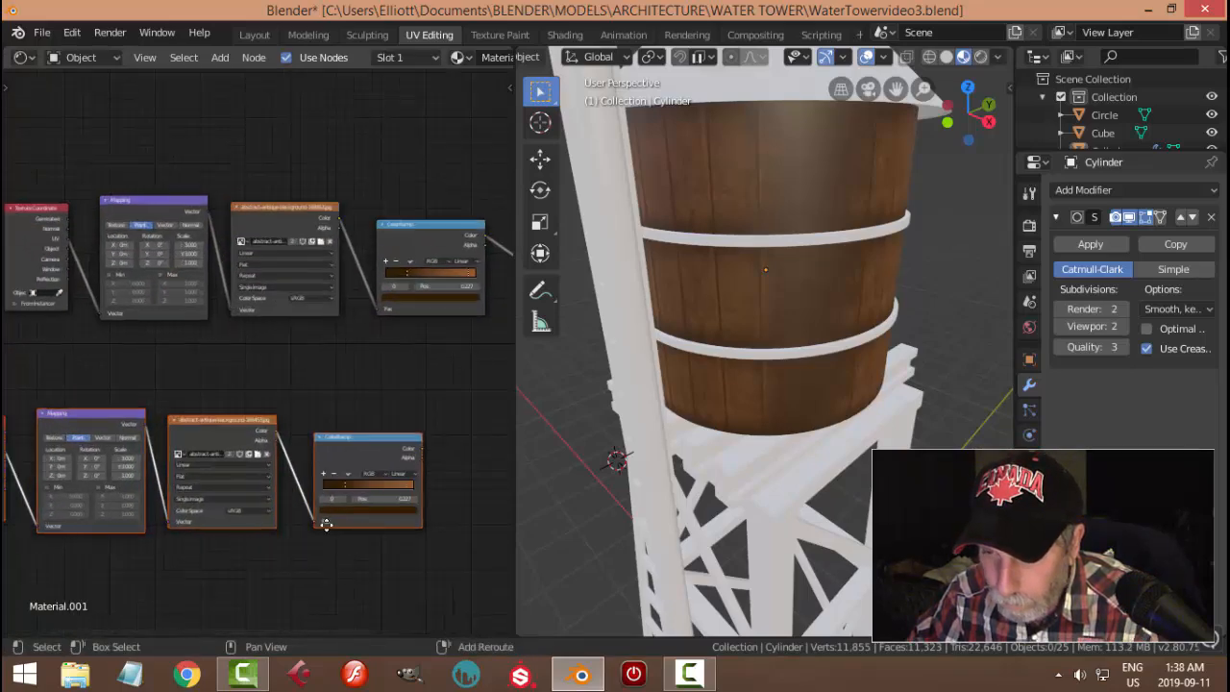
pyautogui.moveTo(342, 540); pyautogui.dragTo(308, 488, button='middle')
pyautogui.scroll(-1, 392, 488)
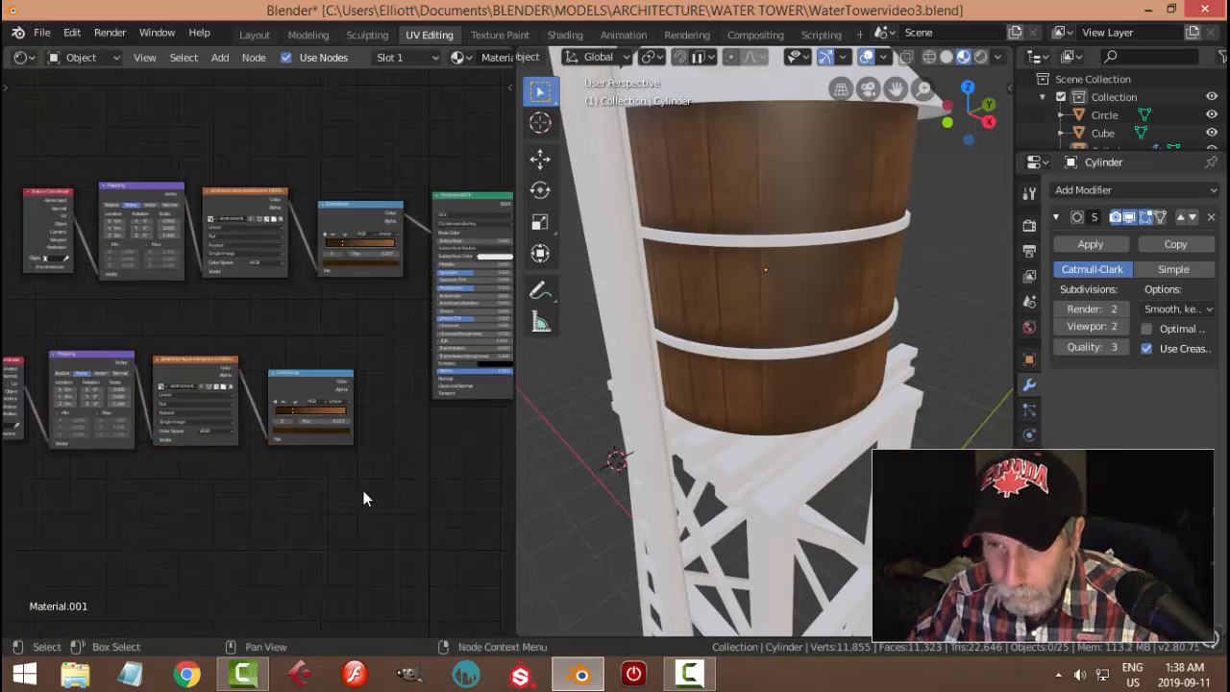
# Move the duplicated node chain further left to make room before the Principled BSDF
pyautogui.scroll(-2, 364, 498)
pyautogui.moveTo(35, 324); pyautogui.dragTo(344, 488)
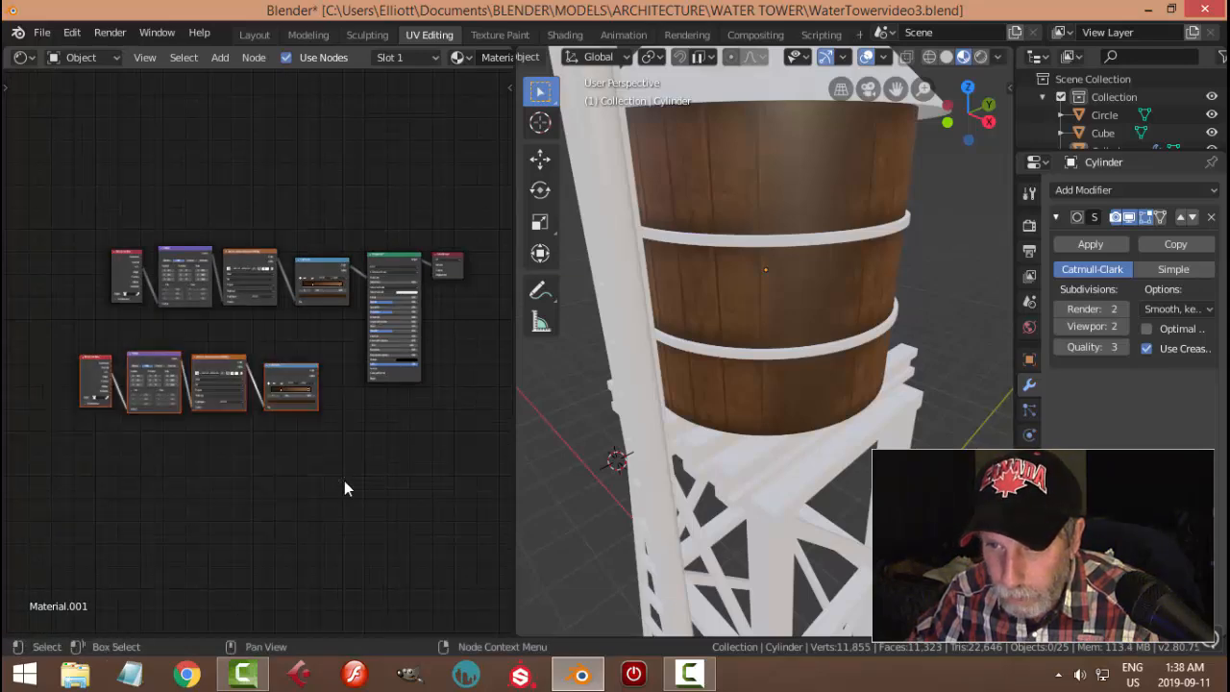
pyautogui.press('g')
pyautogui.click(231, 494)
pyautogui.scroll(2, 231, 490)
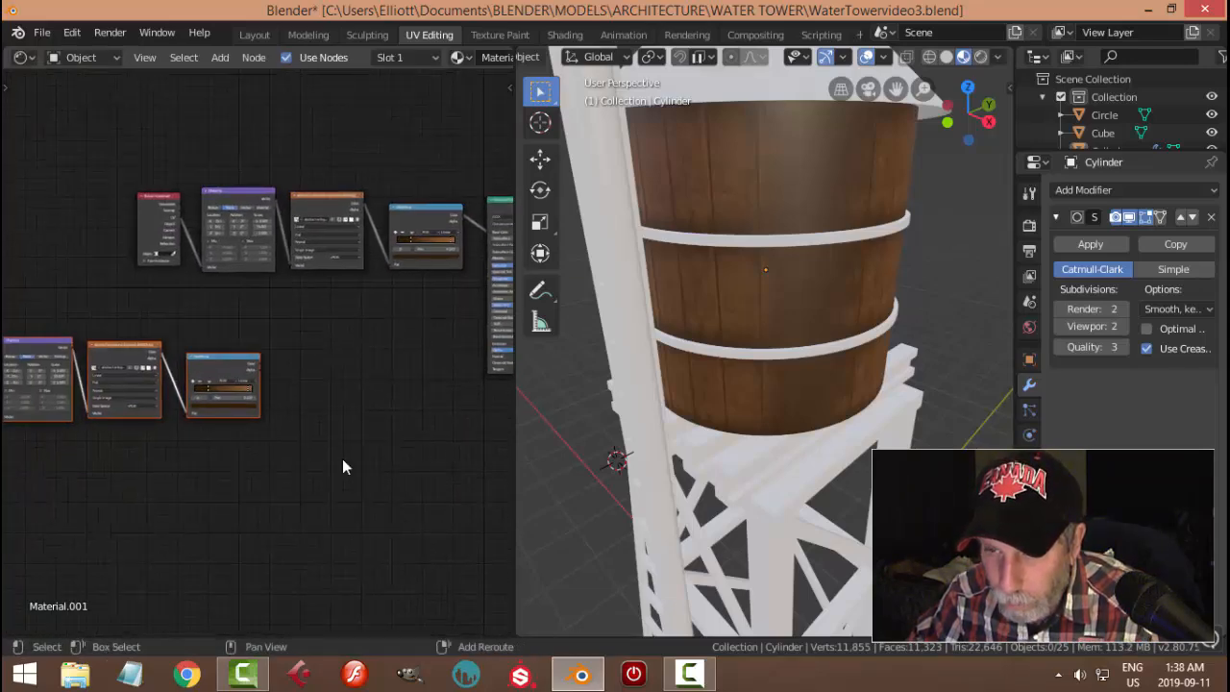
# Duplicate the lower ColorRamp, place the copy to its right and switch that copy to a Bump node
pyautogui.scroll(5, 342, 458)
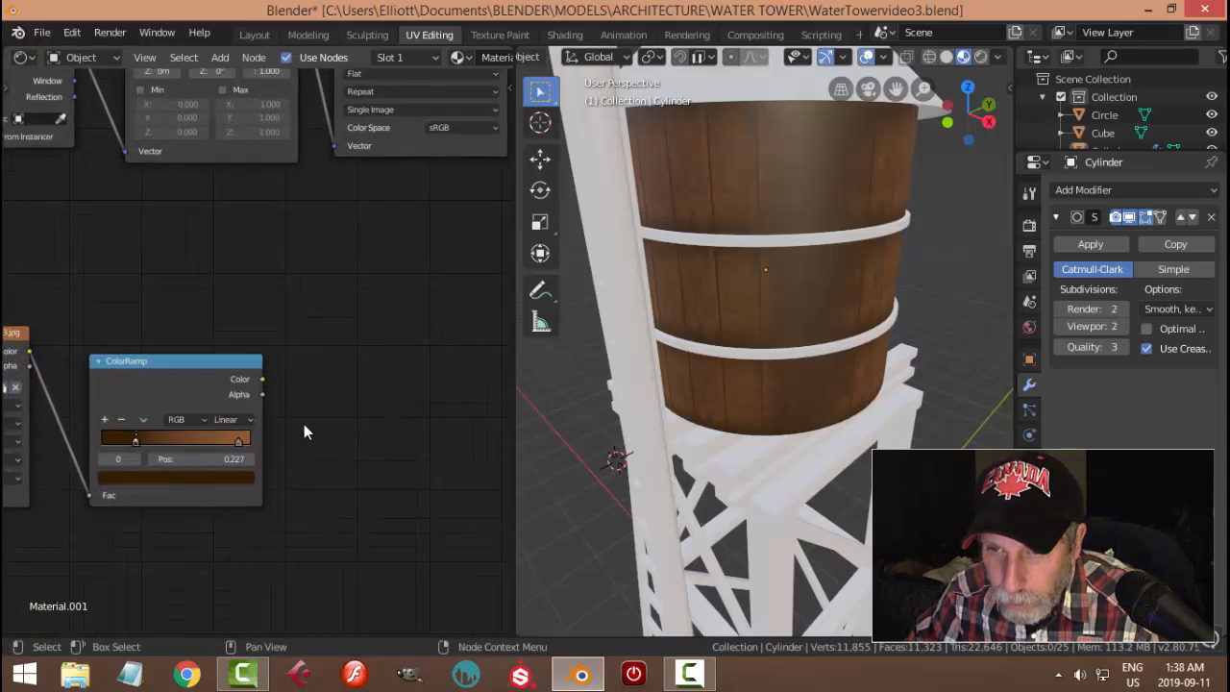
pyautogui.click(204, 365)
pyautogui.hotkey('shift', 'd')
pyautogui.click(411, 363)
pyautogui.scroll(-3, 365, 385)
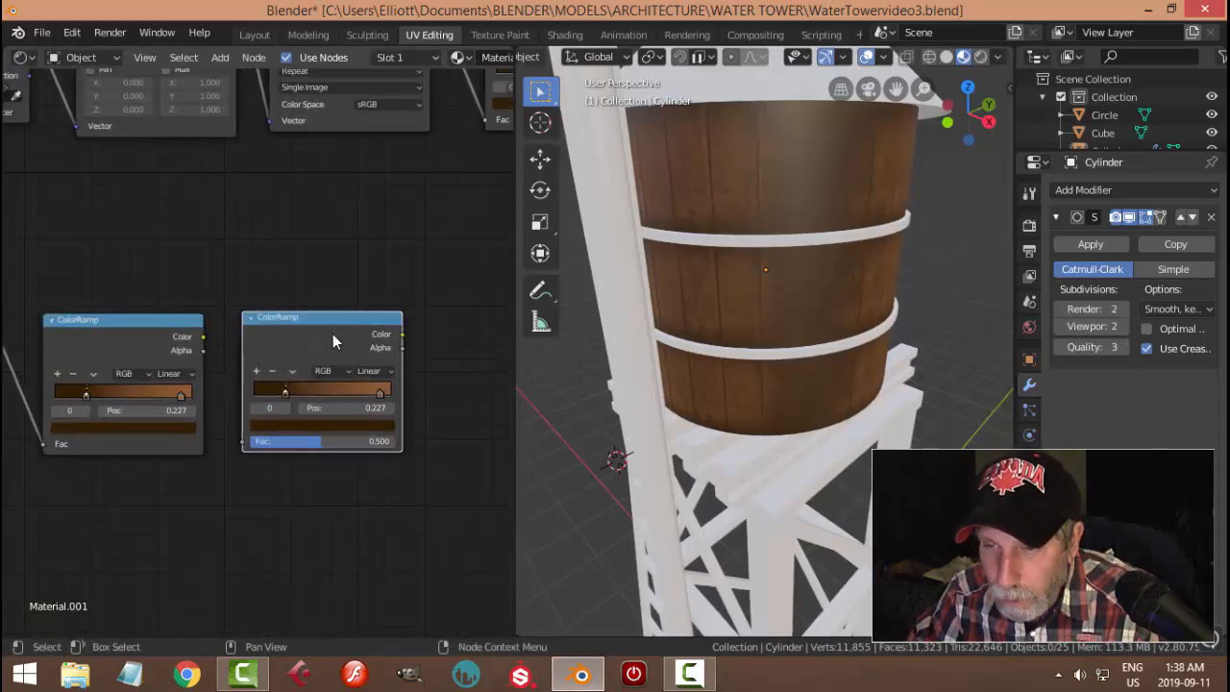
pyautogui.hotkey('shift', 's')
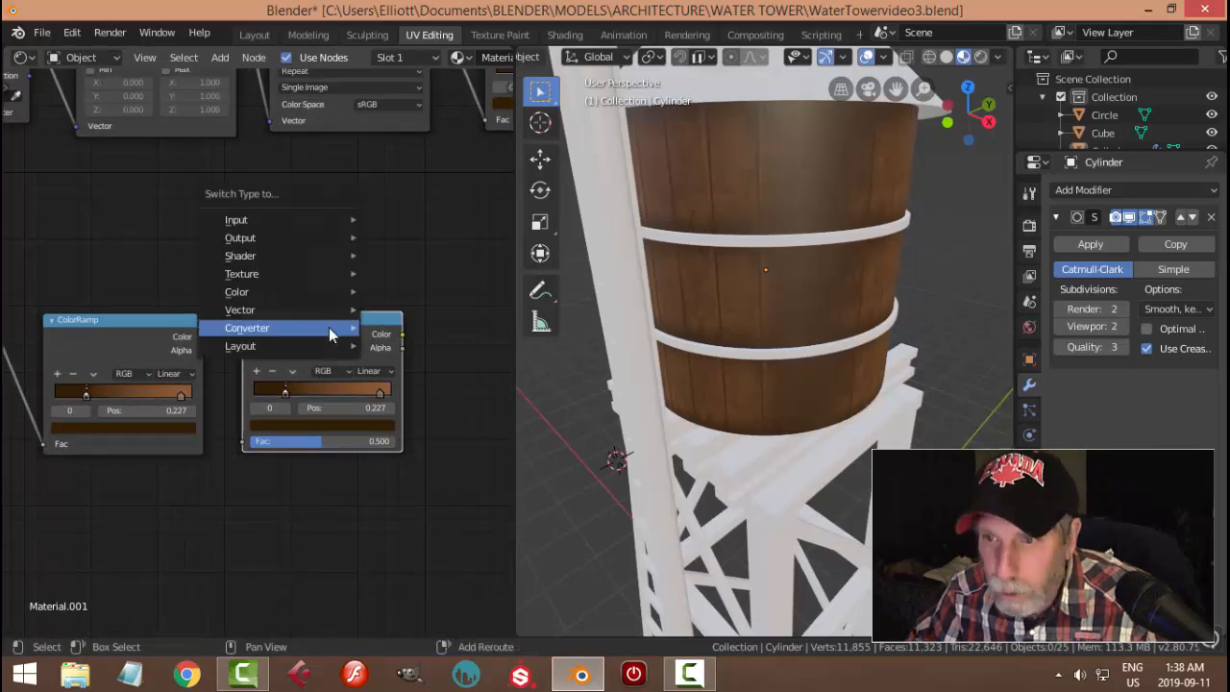
pyautogui.click(380, 309)
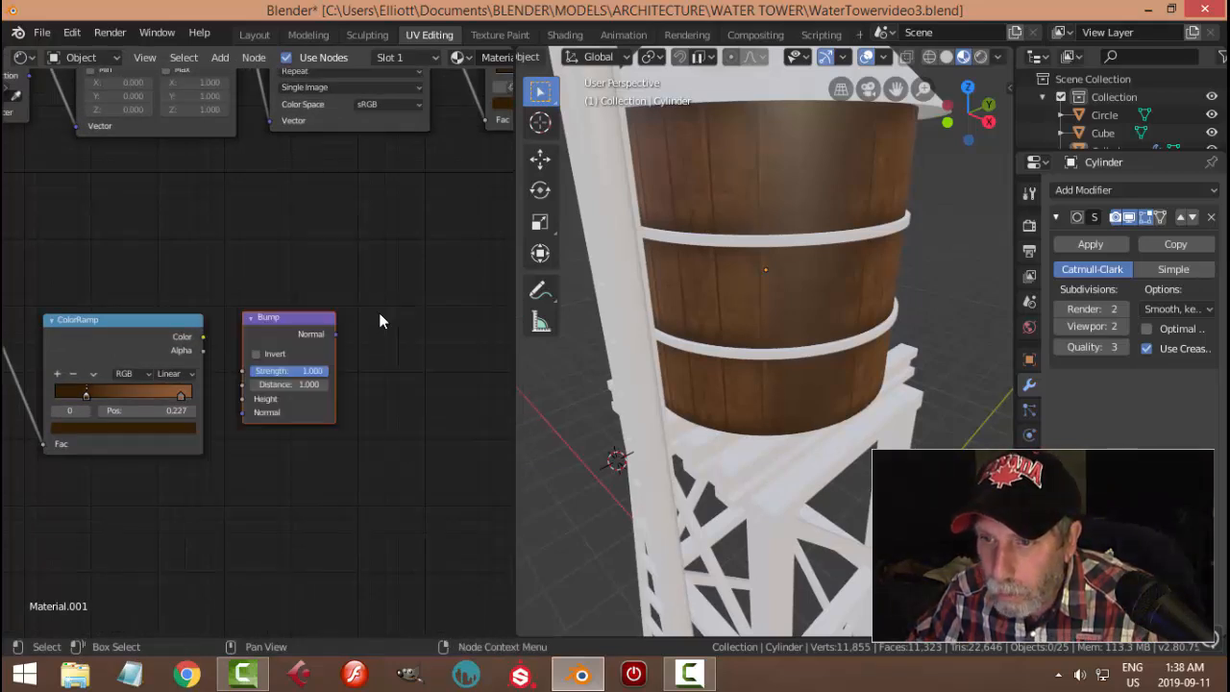
# Connect the lower ColorRamp's Color to the Bump's Height and the Bump's Normal output to the Principled BSDF's Normal input
pyautogui.scroll(3, 360, 442)
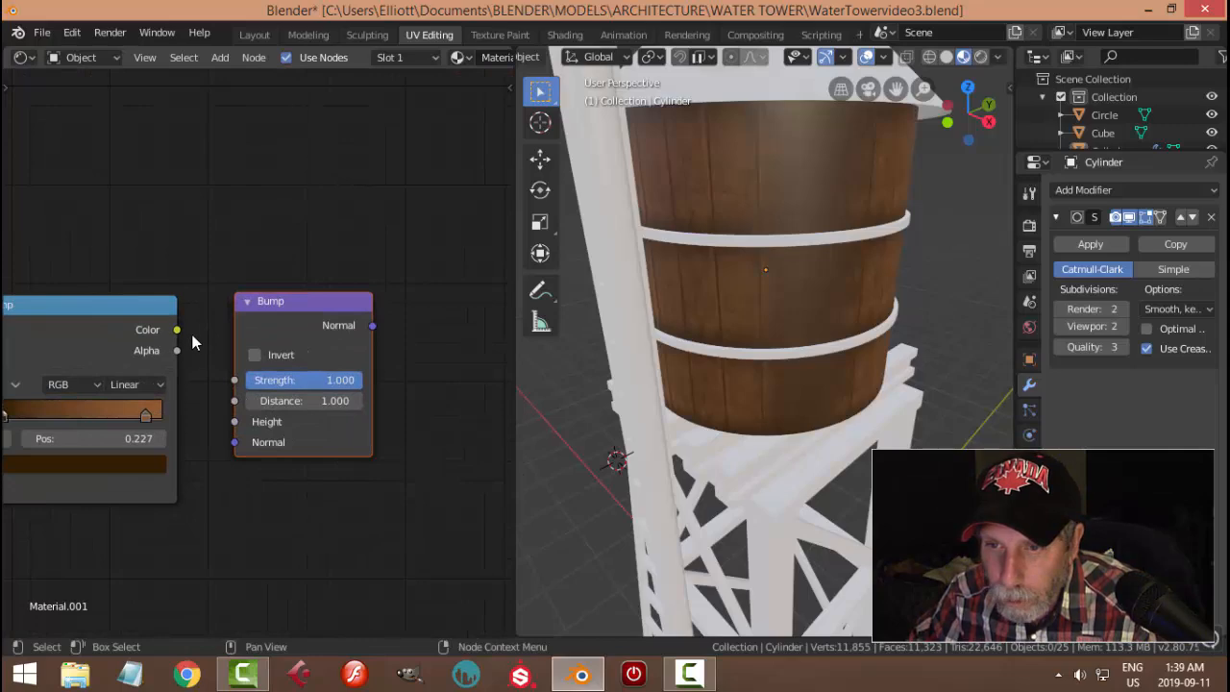
pyautogui.moveTo(177, 330); pyautogui.dragTo(234, 421)
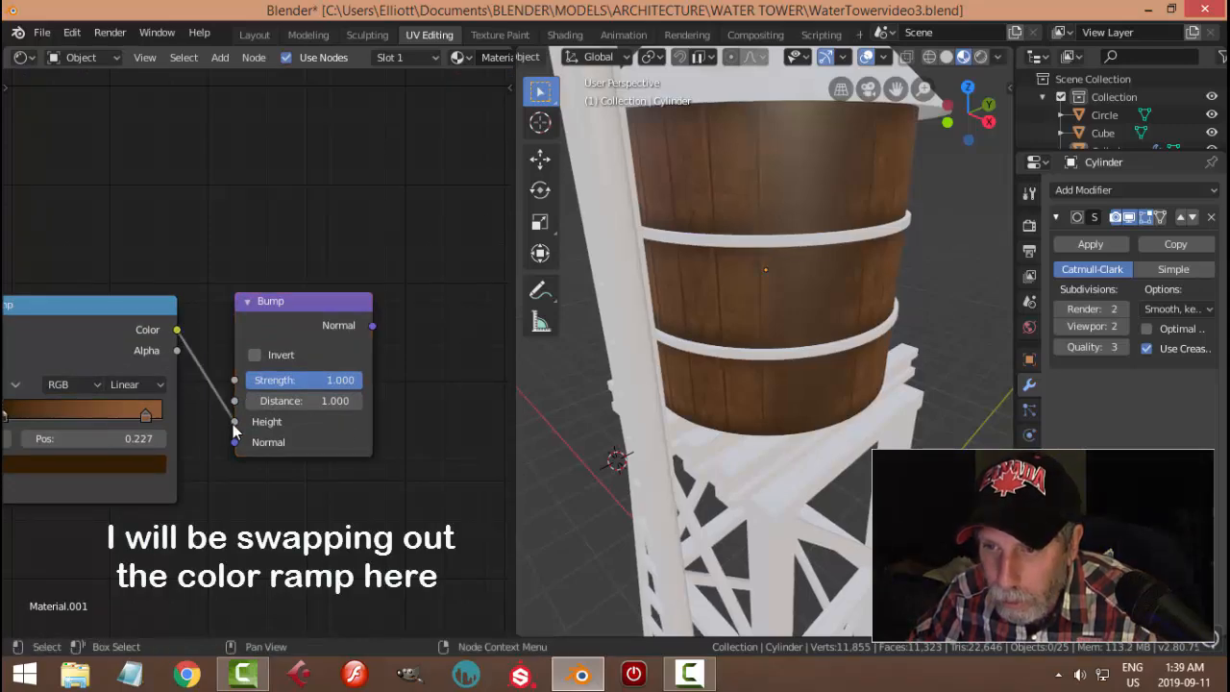
pyautogui.scroll(-3, 349, 400)
pyautogui.moveTo(396, 377); pyautogui.dragTo(207, 401, button='middle')
pyautogui.moveTo(134, 385)
pyautogui.mouseDown()
pyautogui.moveTo(497, 381)
pyautogui.moveTo(492, 372)
pyautogui.mouseUp()
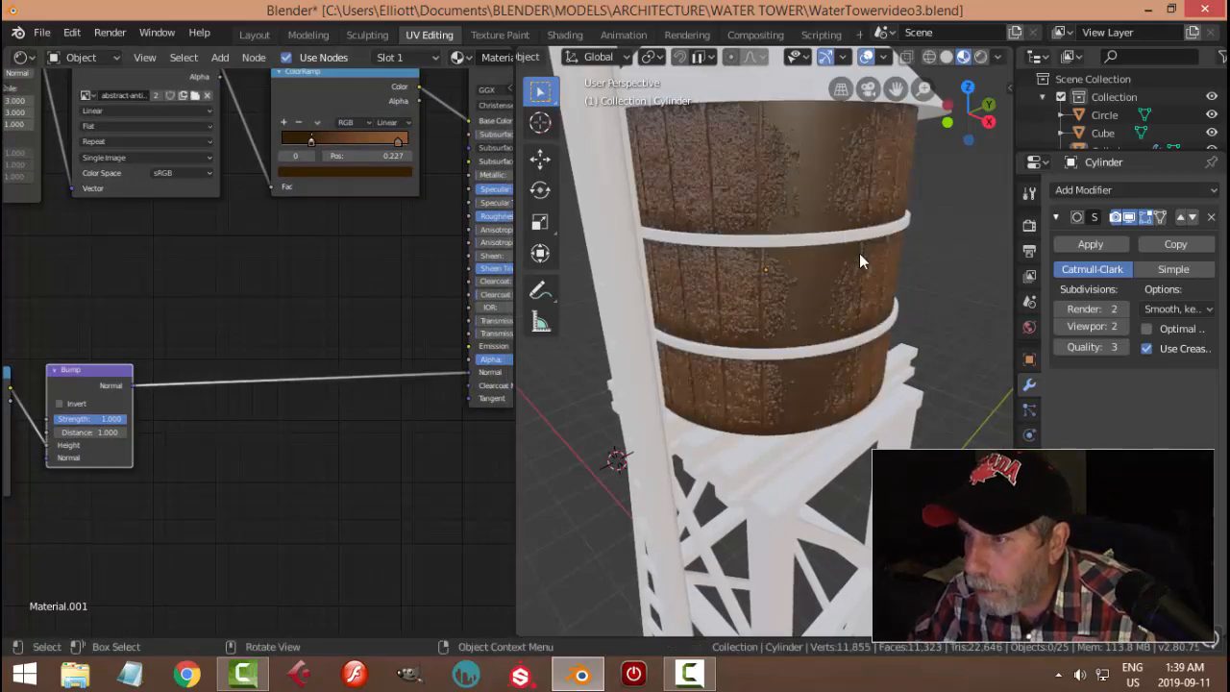
# Set the Bump node's strength to 0.1 to soften the relief of the tank's wood planks
pyautogui.scroll(-3, 859, 251)
pyautogui.moveTo(836, 266)
pyautogui.mouseDown(button='middle')
pyautogui.moveTo(788, 249)
pyautogui.moveTo(851, 255)
pyautogui.moveTo(817, 252)
pyautogui.mouseUp(button='middle')
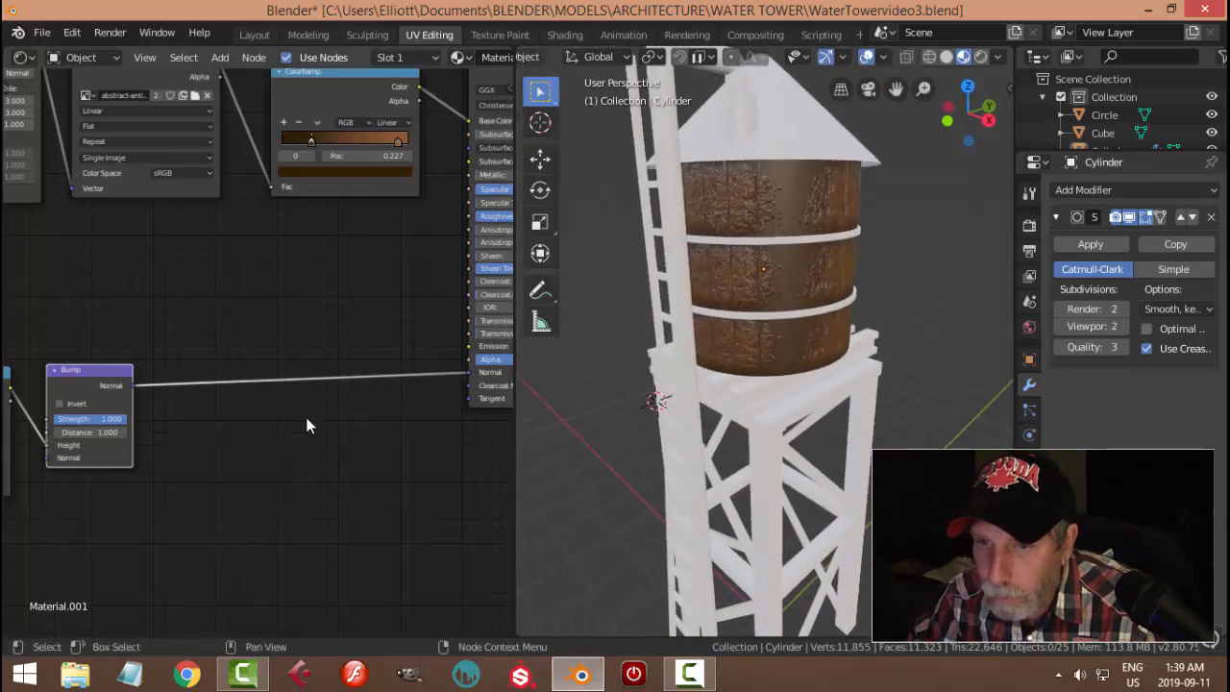
pyautogui.scroll(2, 260, 425)
pyautogui.moveTo(195, 437); pyautogui.dragTo(322, 414, button='middle')
pyautogui.scroll(2, 305, 418)
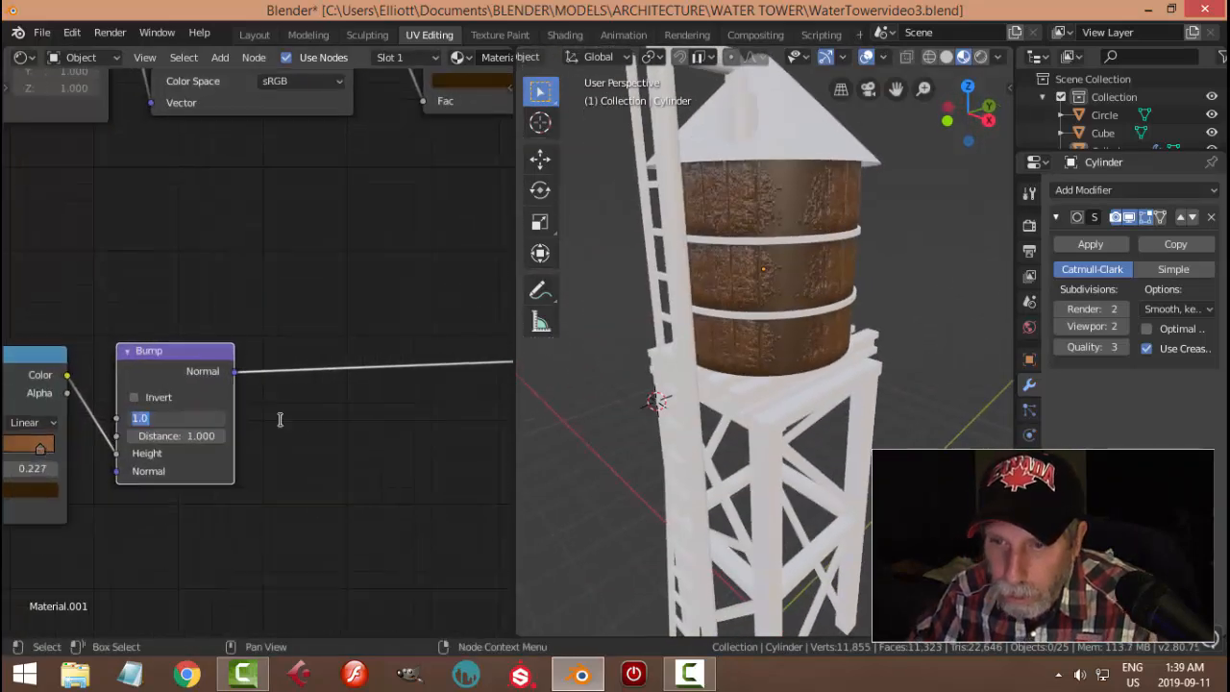
pyautogui.press('Return')
pyautogui.scroll(4, 788, 288)
pyautogui.moveTo(788, 289); pyautogui.dragTo(821, 288, button='middle')
pyautogui.scroll(-3, 809, 293)
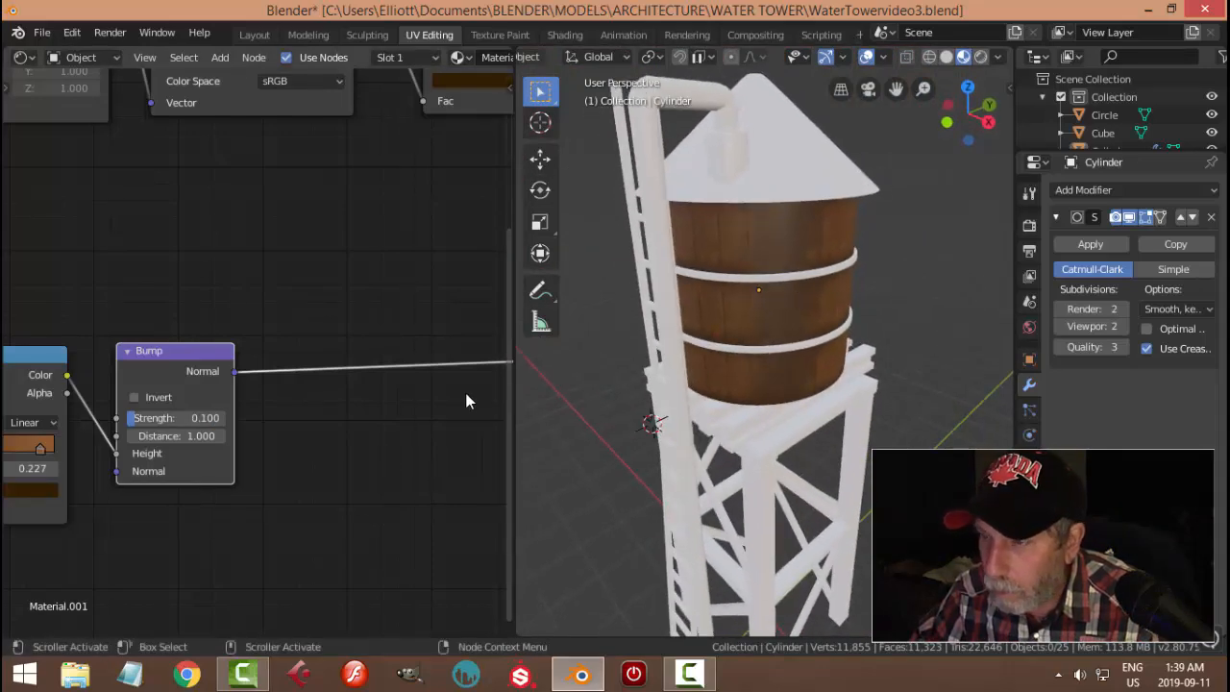
pyautogui.scroll(2, 802, 329)
pyautogui.moveTo(802, 329); pyautogui.dragTo(719, 330, button='middle')
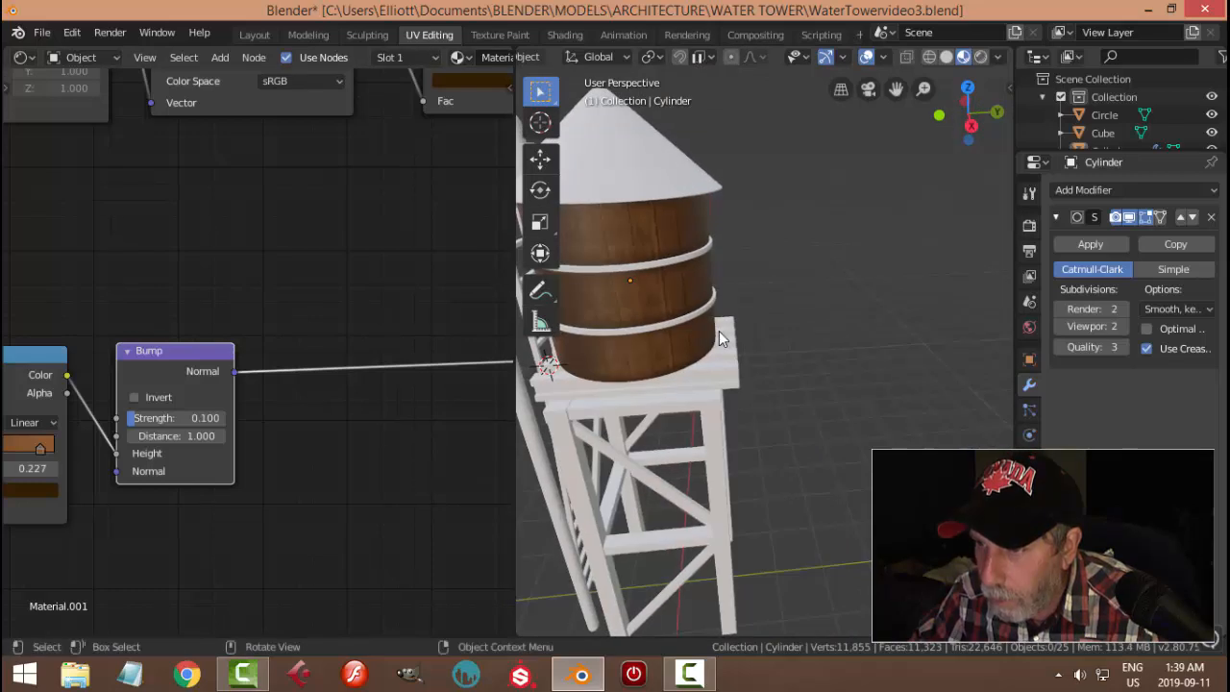
# Switch the ColorRamp that feeds the Bump node's Height to an RGB to BW node and check the relief on the tank
pyautogui.moveTo(168, 482); pyautogui.dragTo(401, 441, button='middle')
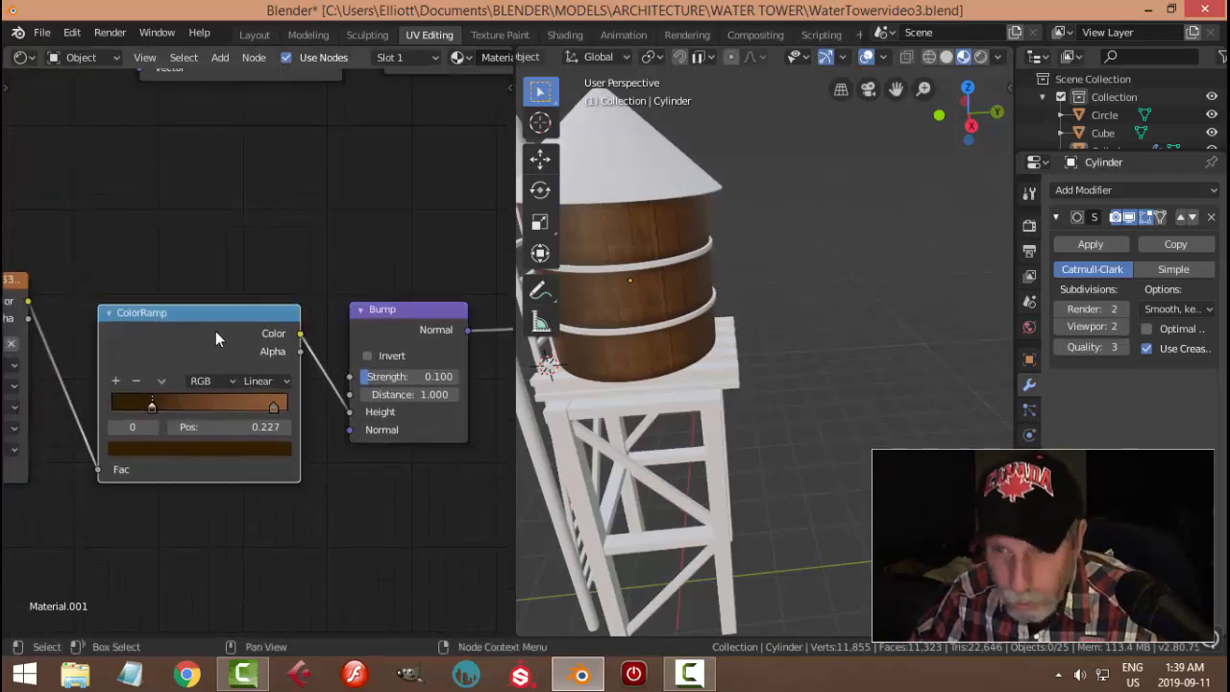
pyautogui.hotkey('shift', 's')
pyautogui.moveTo(215, 331)
pyautogui.moveTo(188, 313)
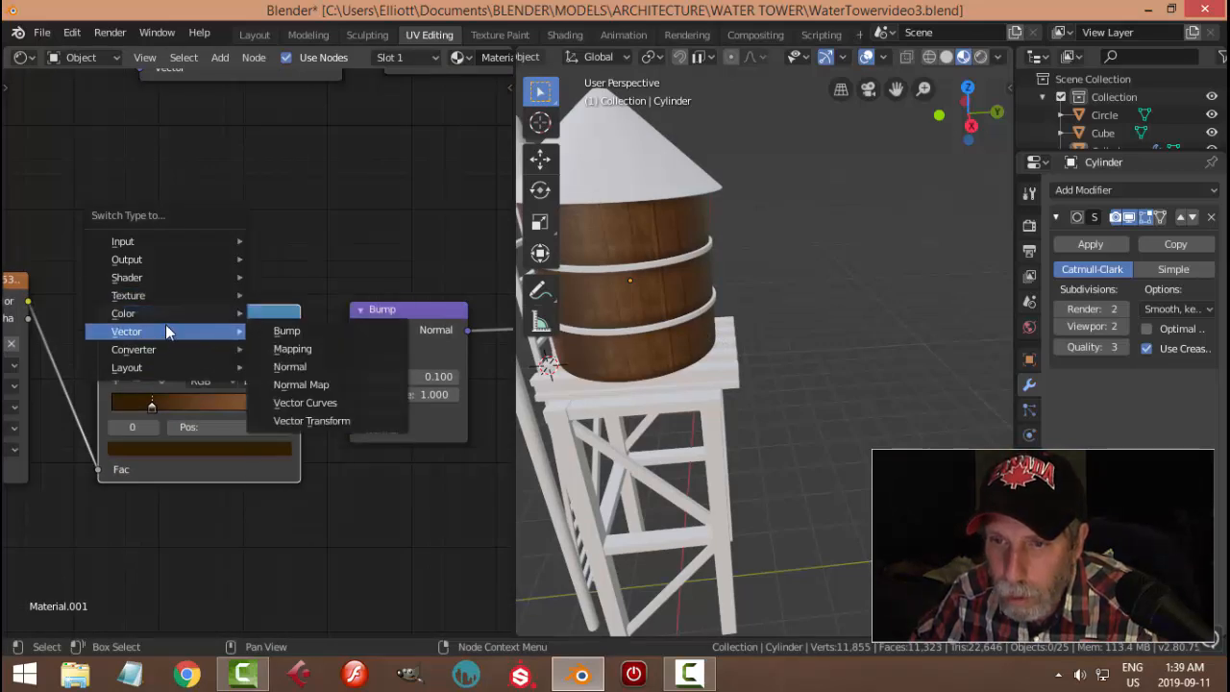
pyautogui.moveTo(169, 349)
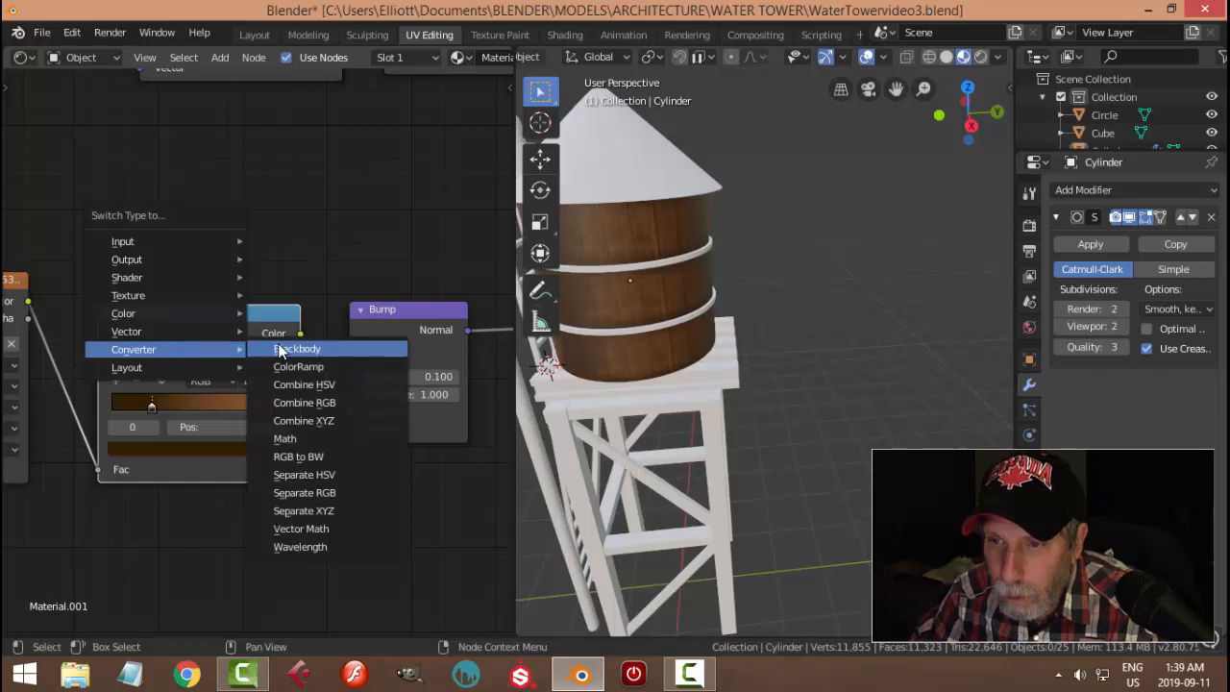
pyautogui.click(298, 456)
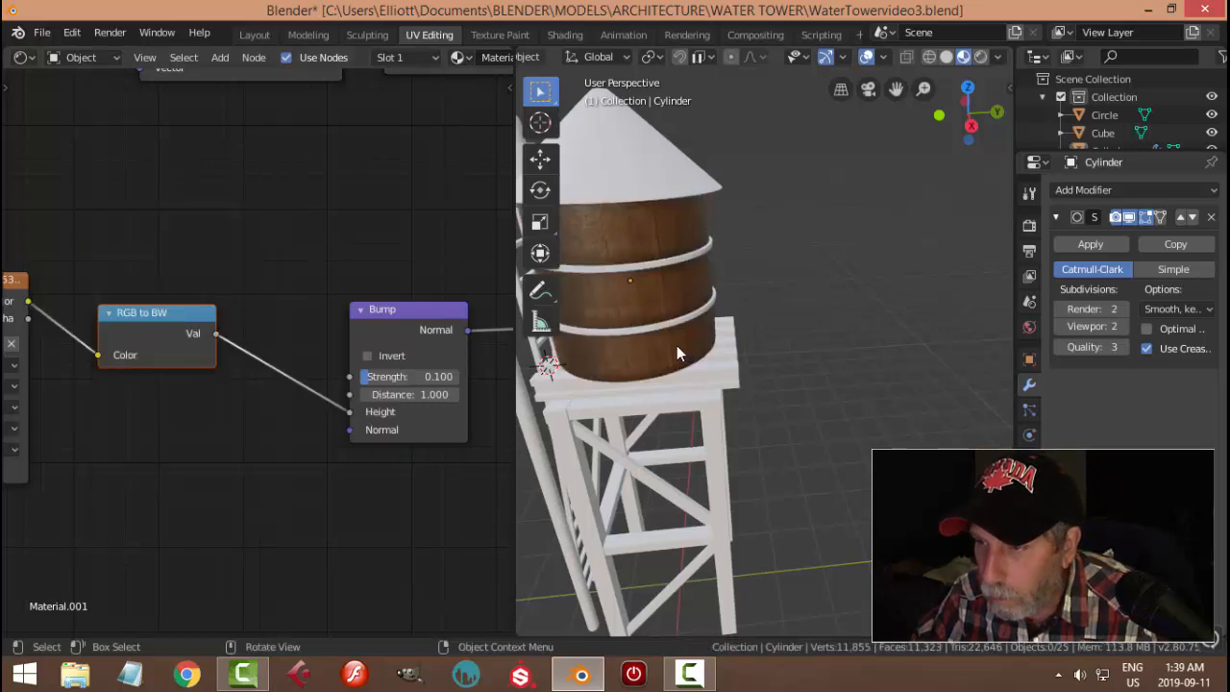
pyautogui.scroll(5, 677, 345)
pyautogui.moveTo(678, 345); pyautogui.dragTo(695, 321, button='middle')
pyautogui.scroll(-6, 746, 334)
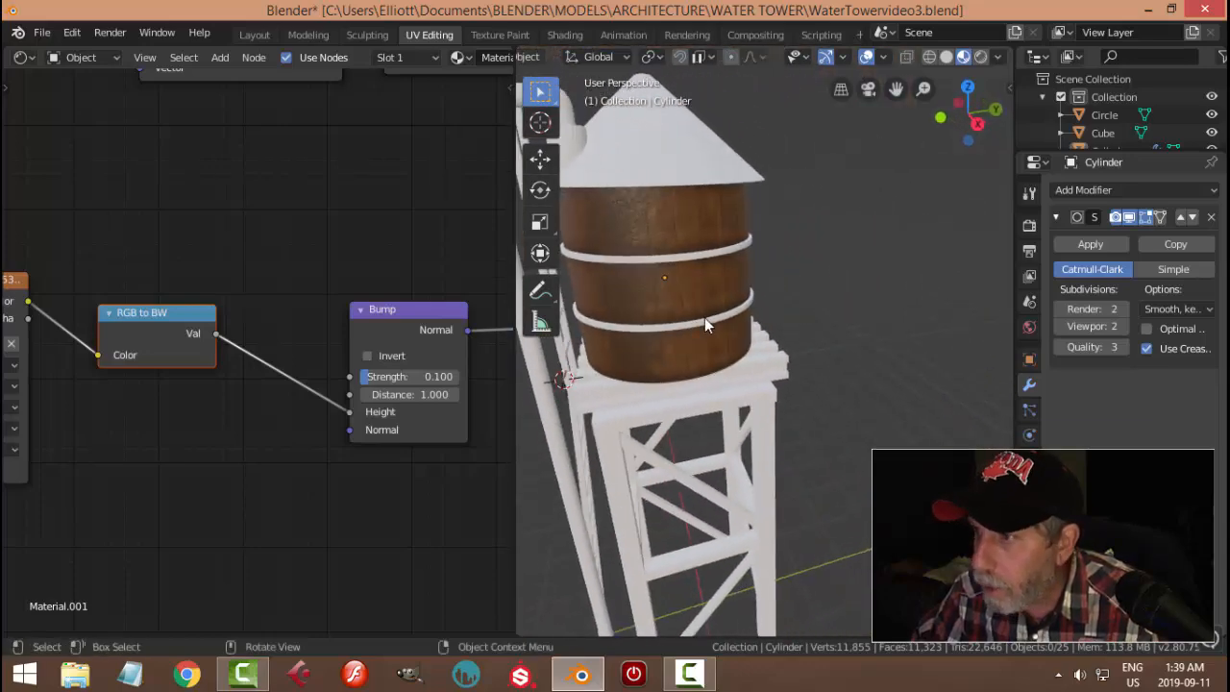
# Rename the tank body's material to Wood1
pyautogui.click(1029, 326)
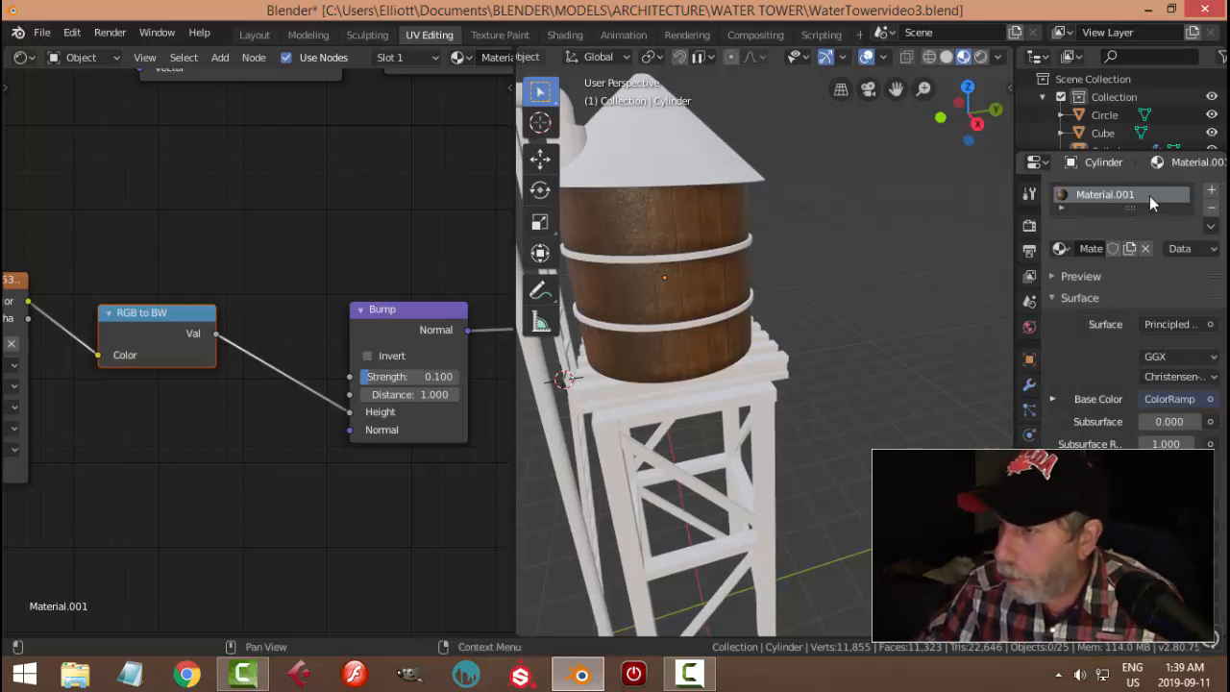
pyautogui.doubleClick(1145, 195)
pyautogui.write('Wood1')
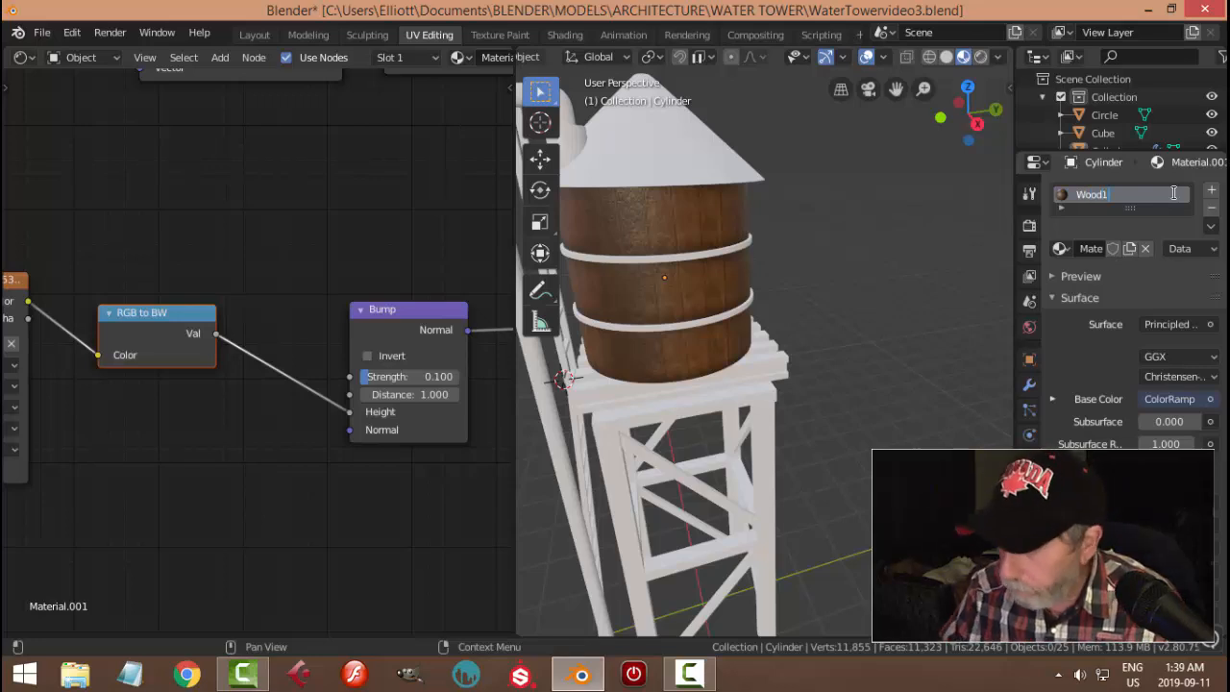
pyautogui.press('Return')
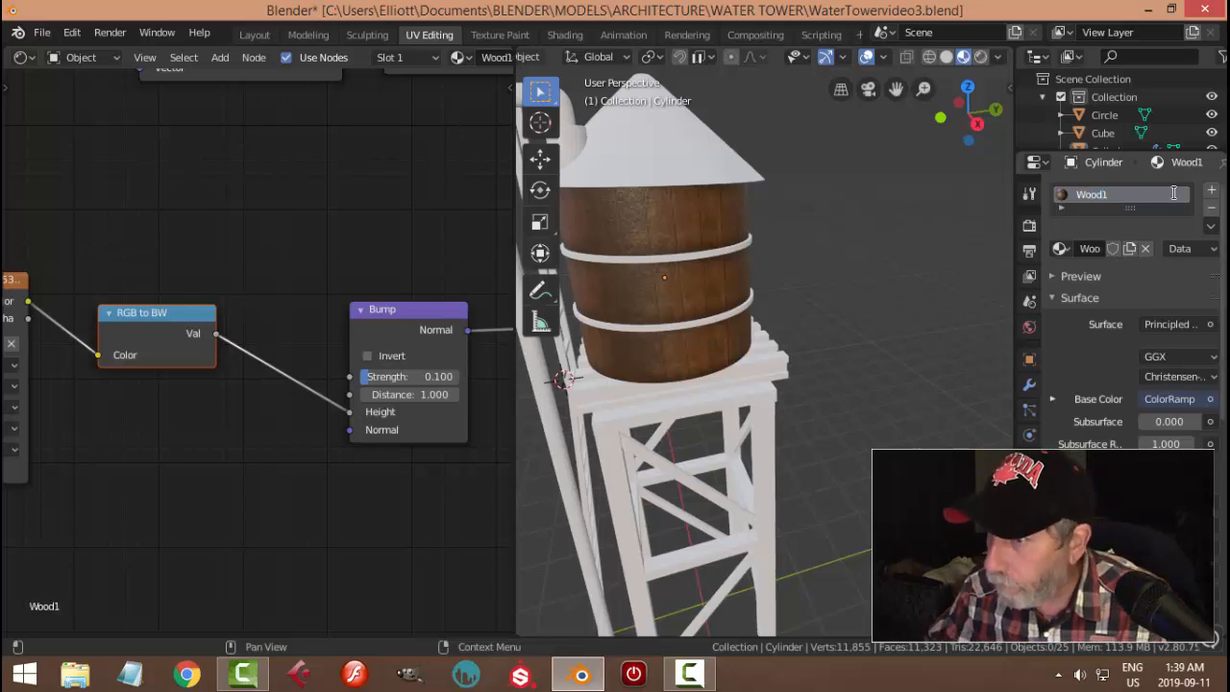
# Isolate the tank's upper hoop and turn off the viewport display of its Subdivision modifier
pyautogui.click(668, 259)
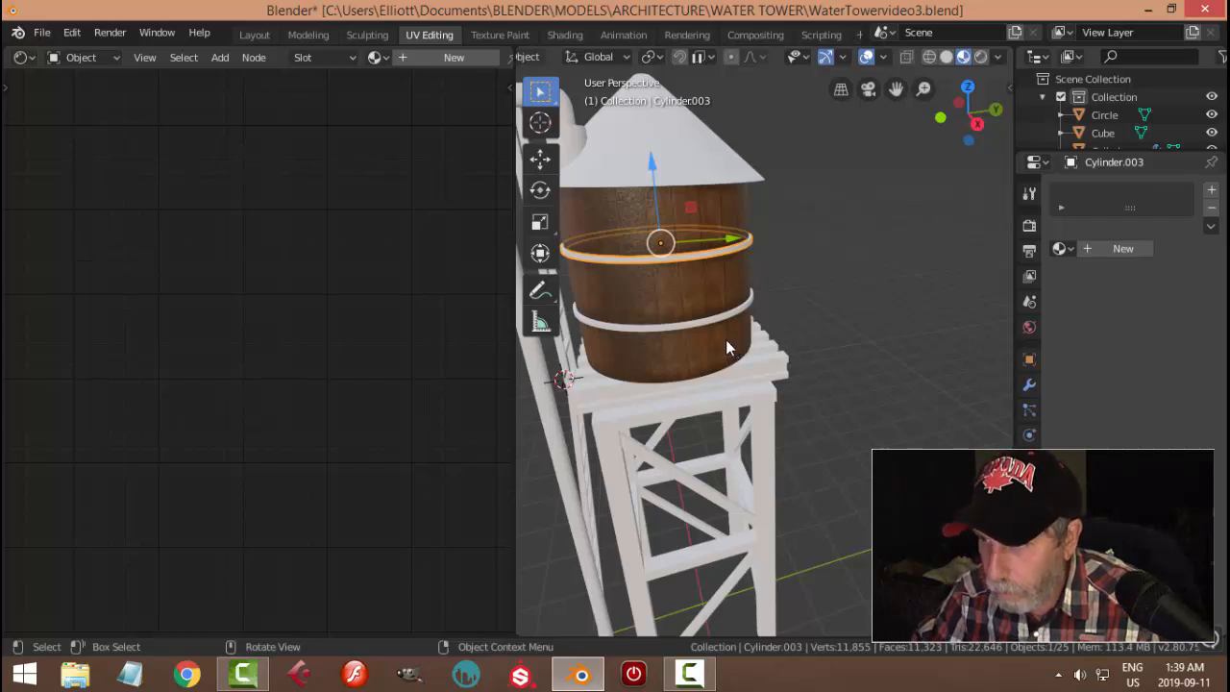
pyautogui.keyDown('shift'); pyautogui.click(755, 323); pyautogui.keyUp('shift')
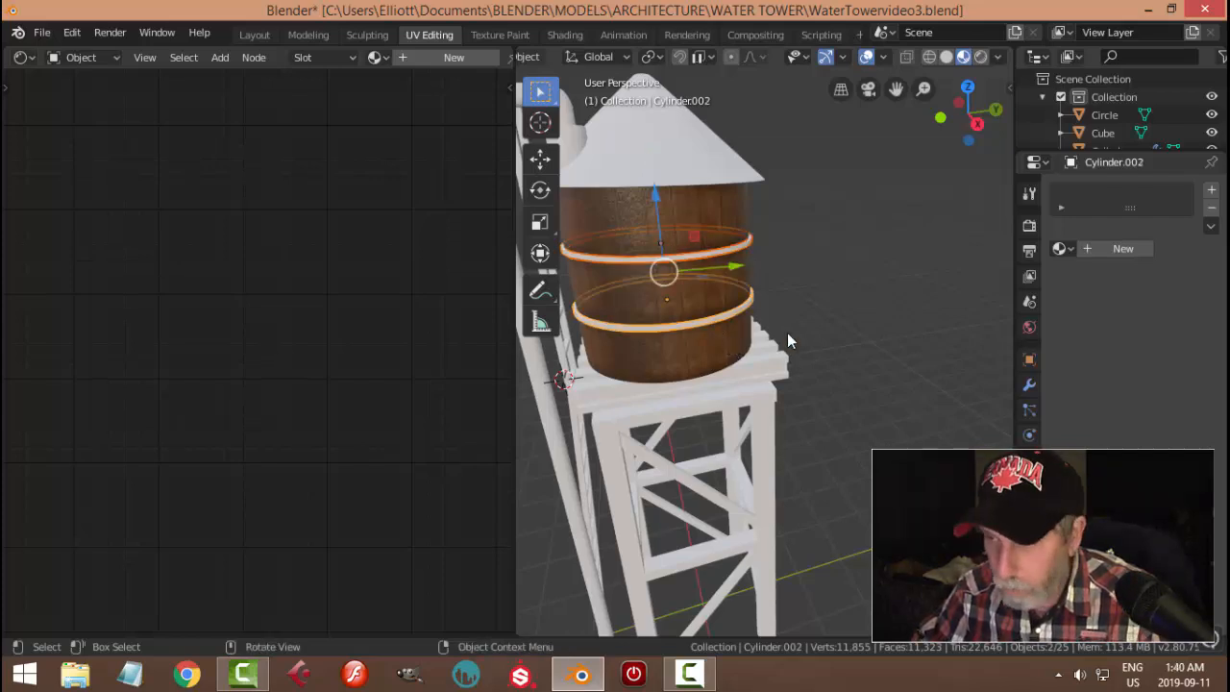
pyautogui.hotkey('alt', 'a')
pyautogui.click(701, 252)
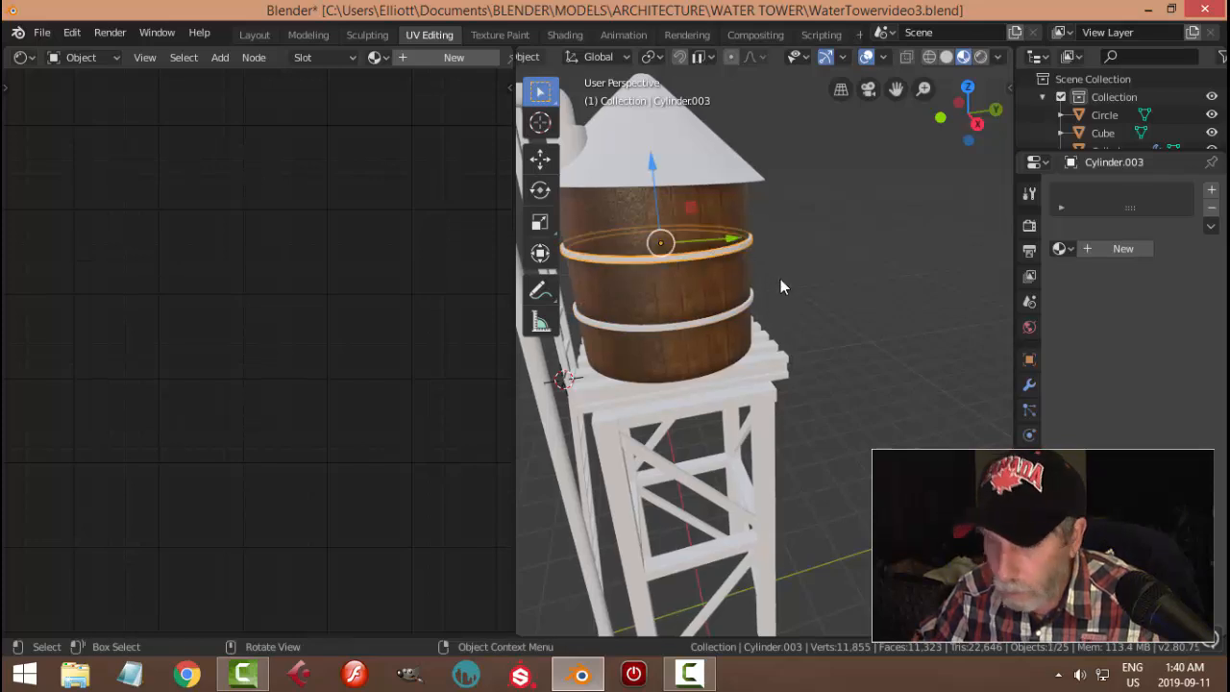
pyautogui.hotkey('shift', 'h')
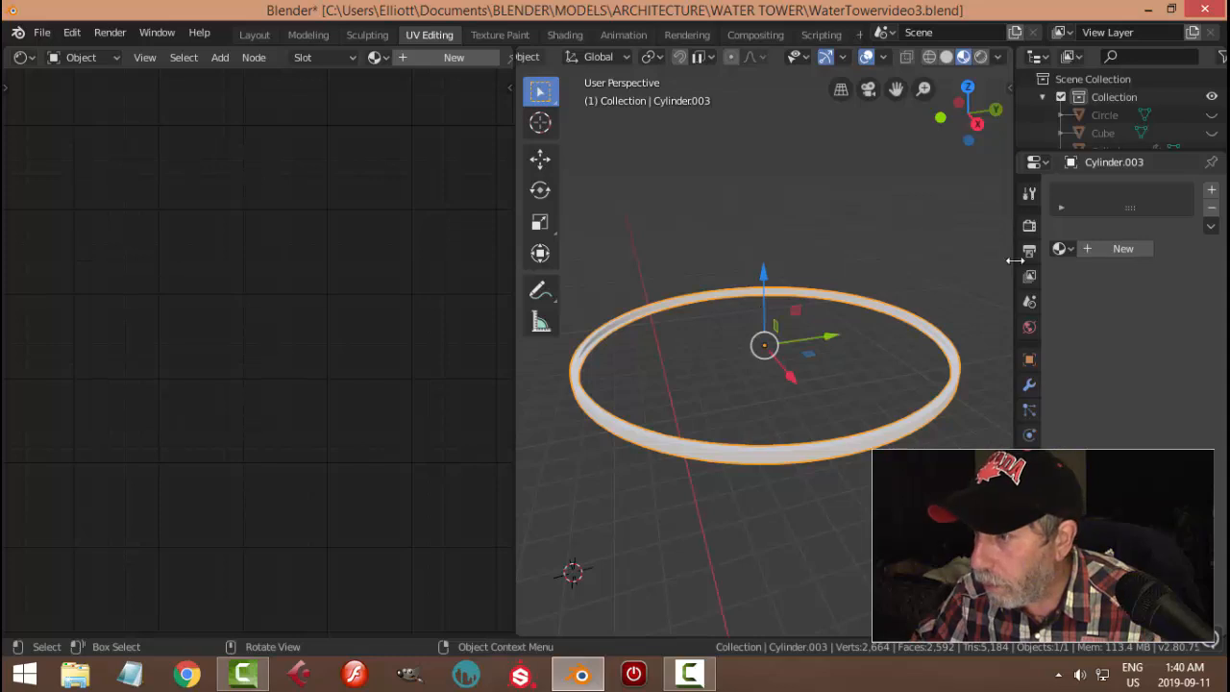
pyautogui.click(1030, 386)
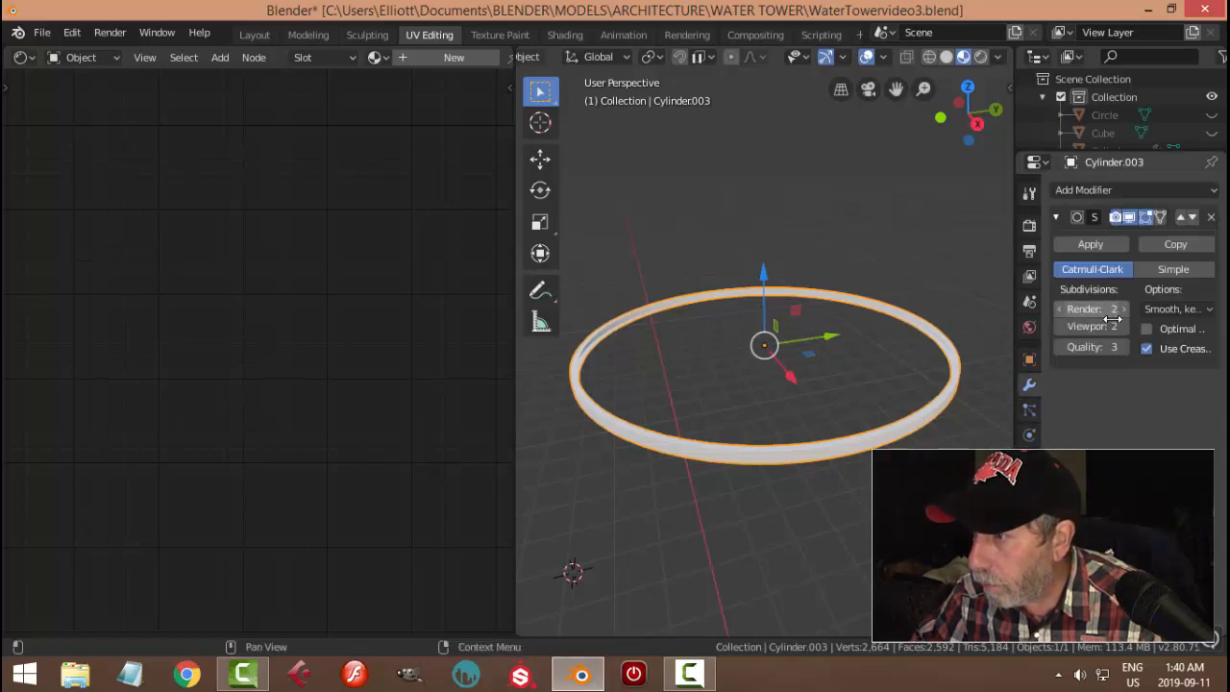
pyautogui.click(1130, 218)
# Mark a seam along one edge loop across the hoop's cross-section
pyautogui.moveTo(906, 439); pyautogui.dragTo(883, 418, button='middle')
pyautogui.press('Tab')
pyautogui.scroll(4, 843, 436)
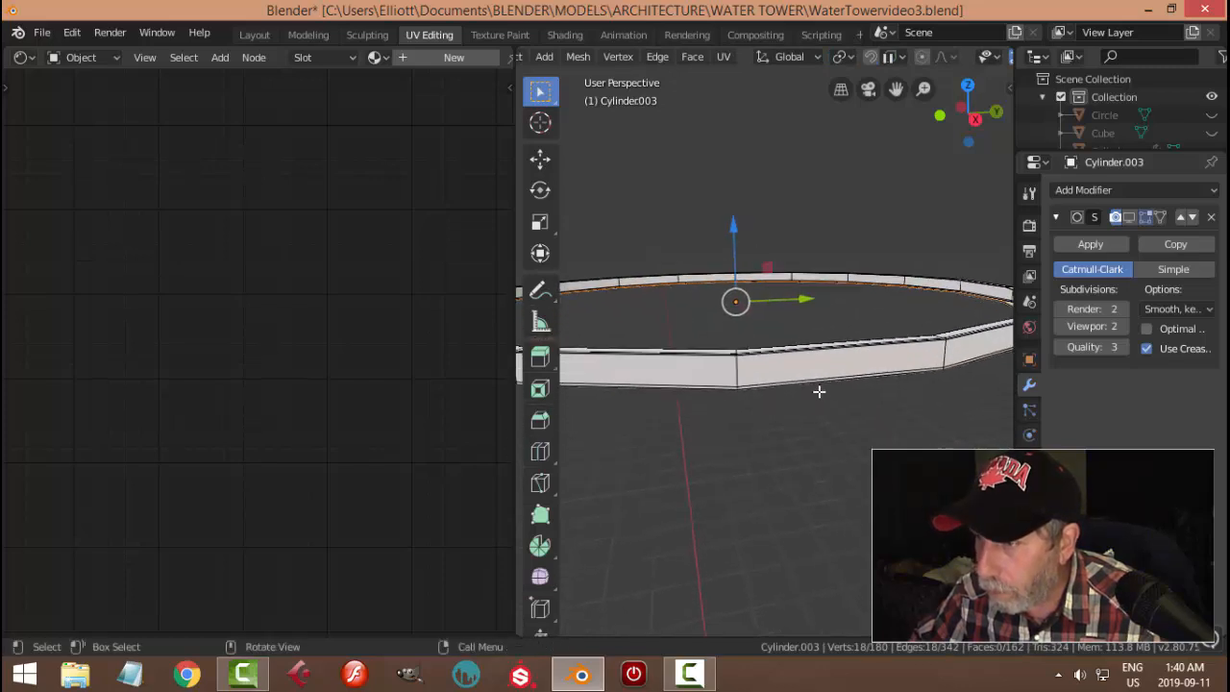
pyautogui.hotkey('alt', 'a')
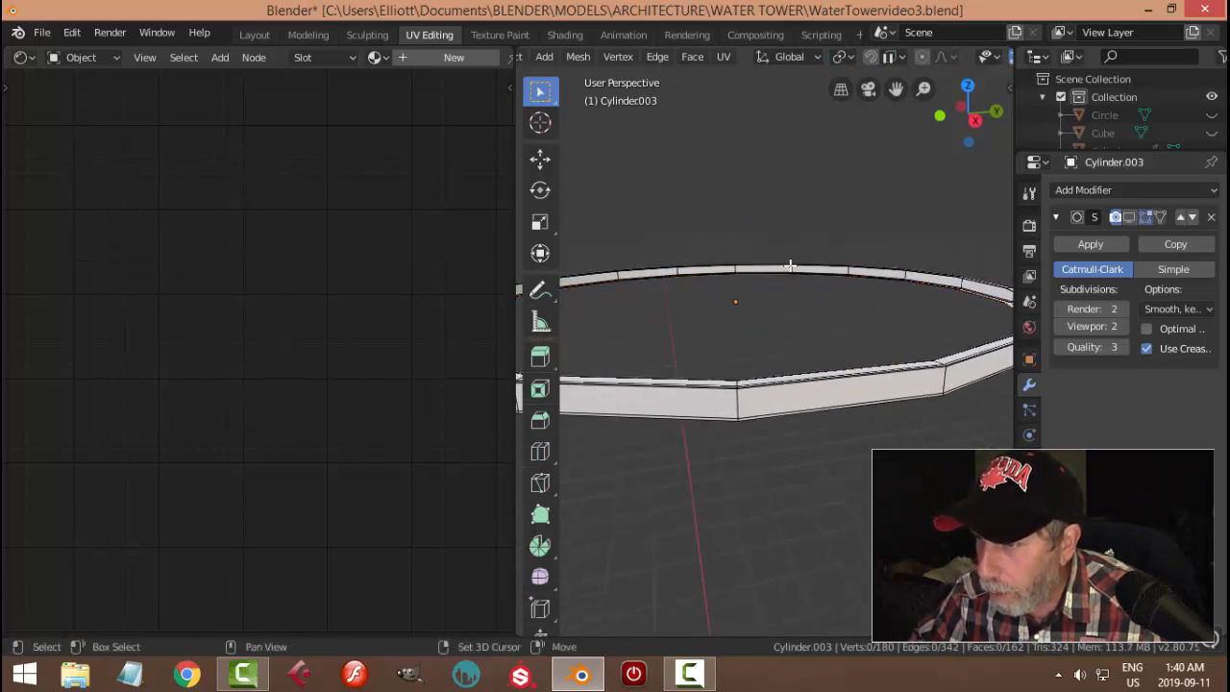
pyautogui.moveTo(837, 307); pyautogui.dragTo(695, 368, button='middle')
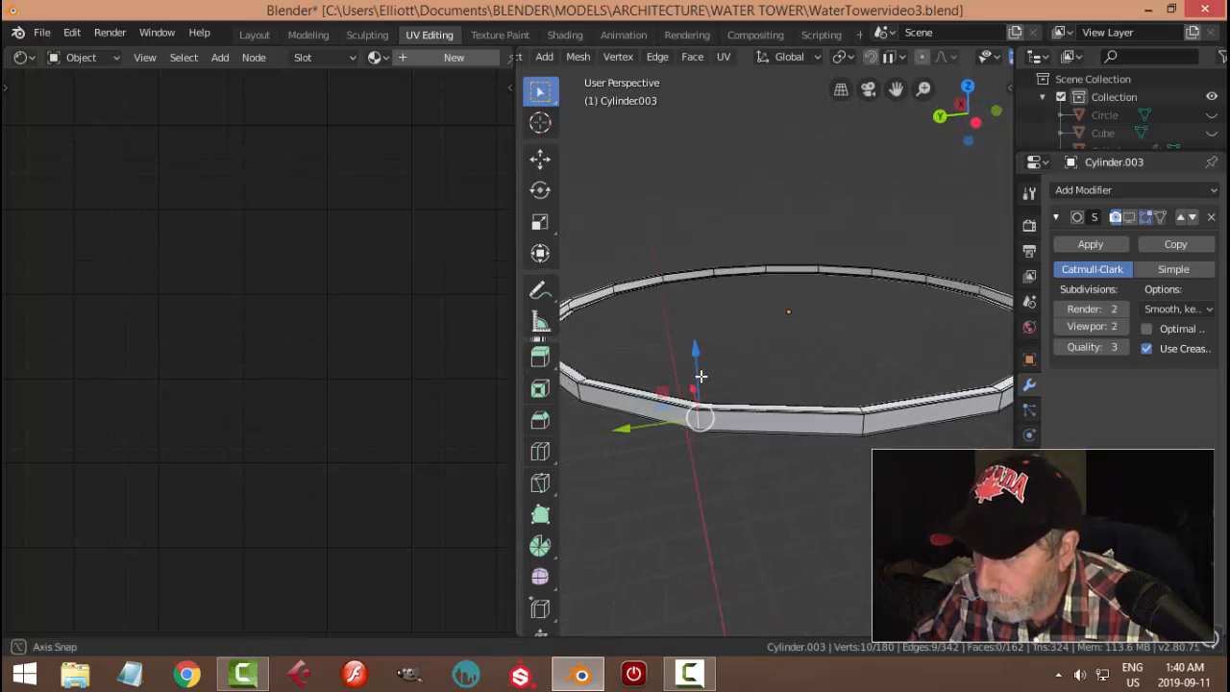
pyautogui.scroll(2, 697, 371)
pyautogui.moveTo(777, 433); pyautogui.dragTo(777, 395, button='middle')
pyautogui.keyDown('shift'); pyautogui.moveTo(781, 467); pyautogui.dragTo(803, 421, button='middle'); pyautogui.keyUp('shift')
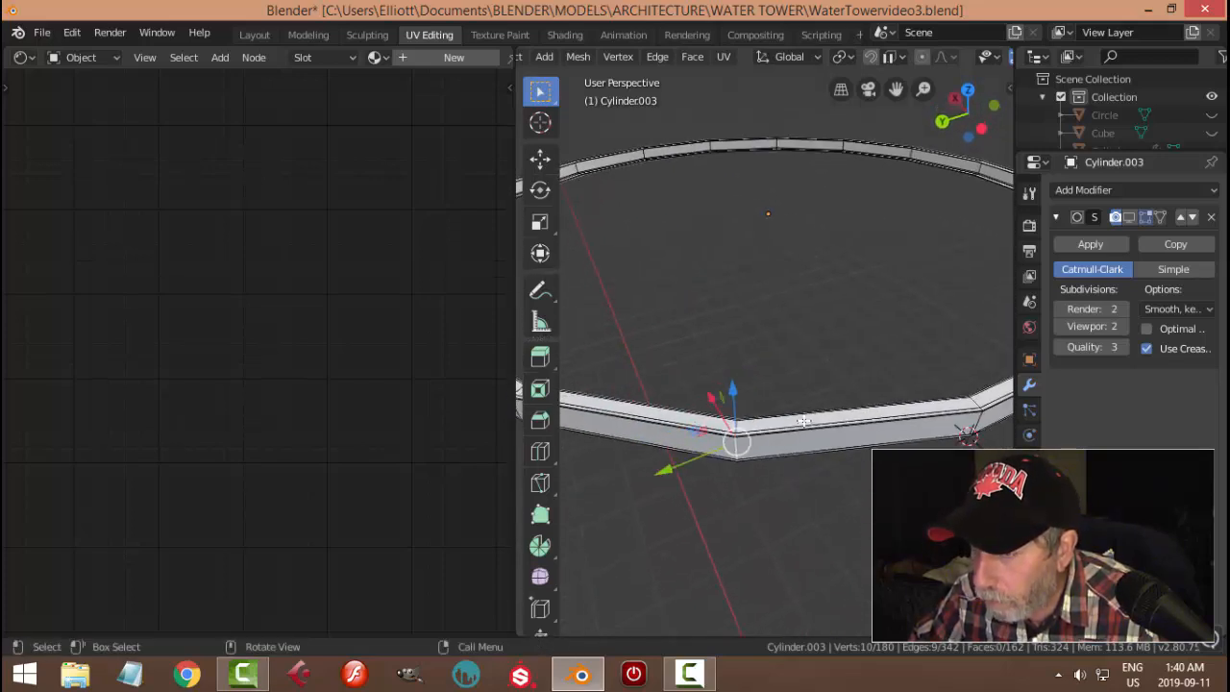
pyautogui.hotkey('ctrl', 'e')
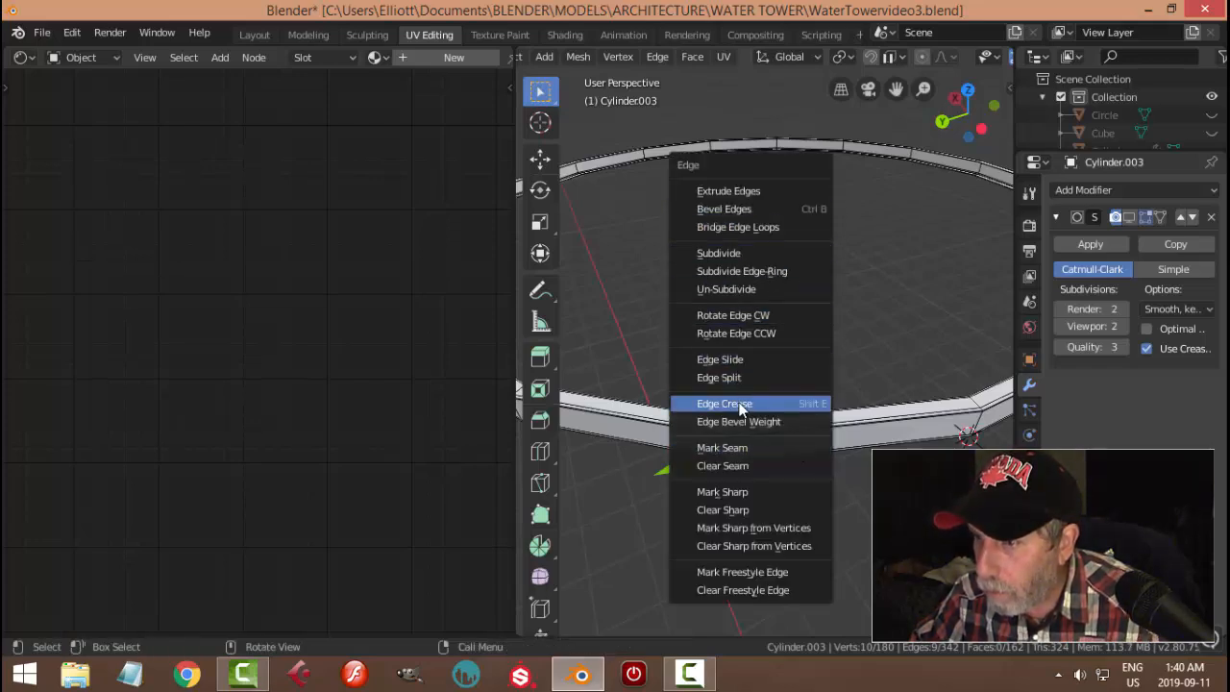
pyautogui.click(745, 447)
# Show the UV Editor beside the model and unwrap all of the hoop's faces
pyautogui.press('a')
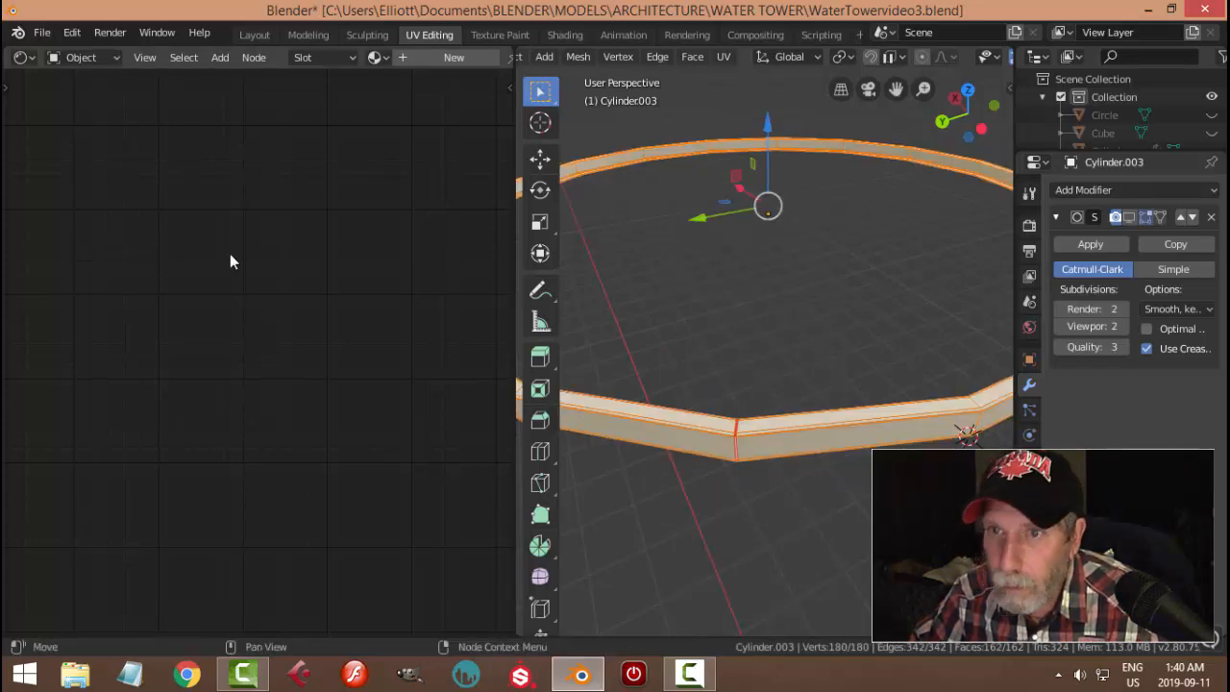
pyautogui.click(24, 58)
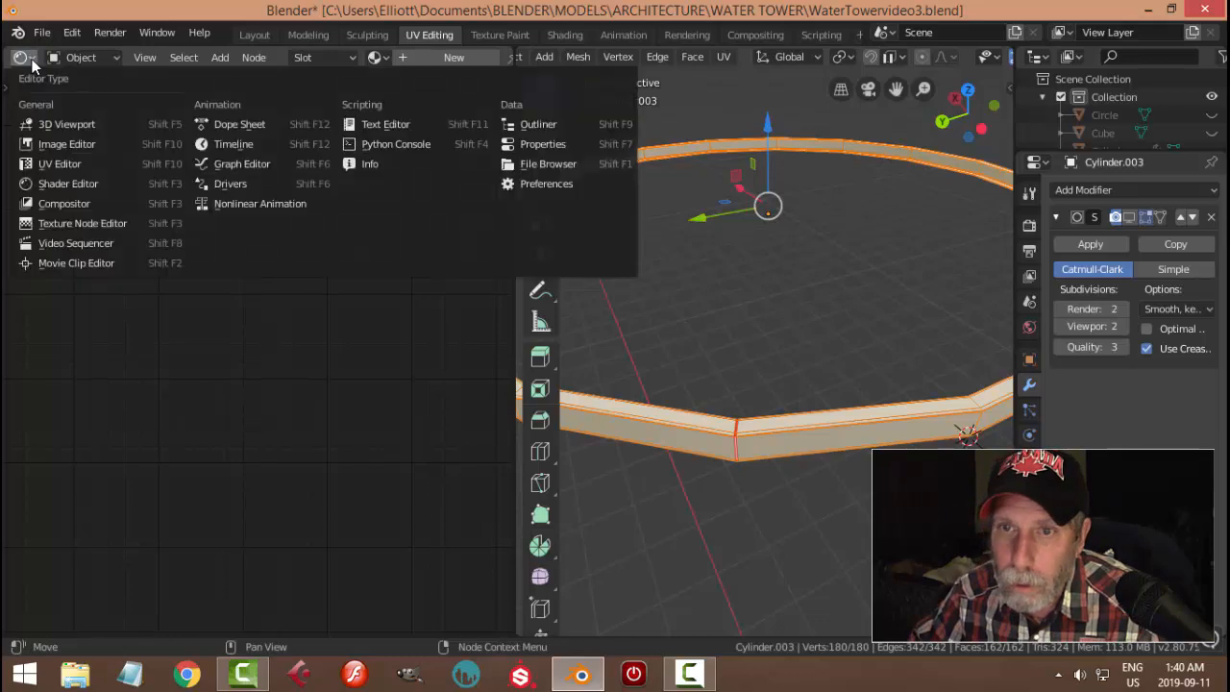
pyautogui.click(58, 164)
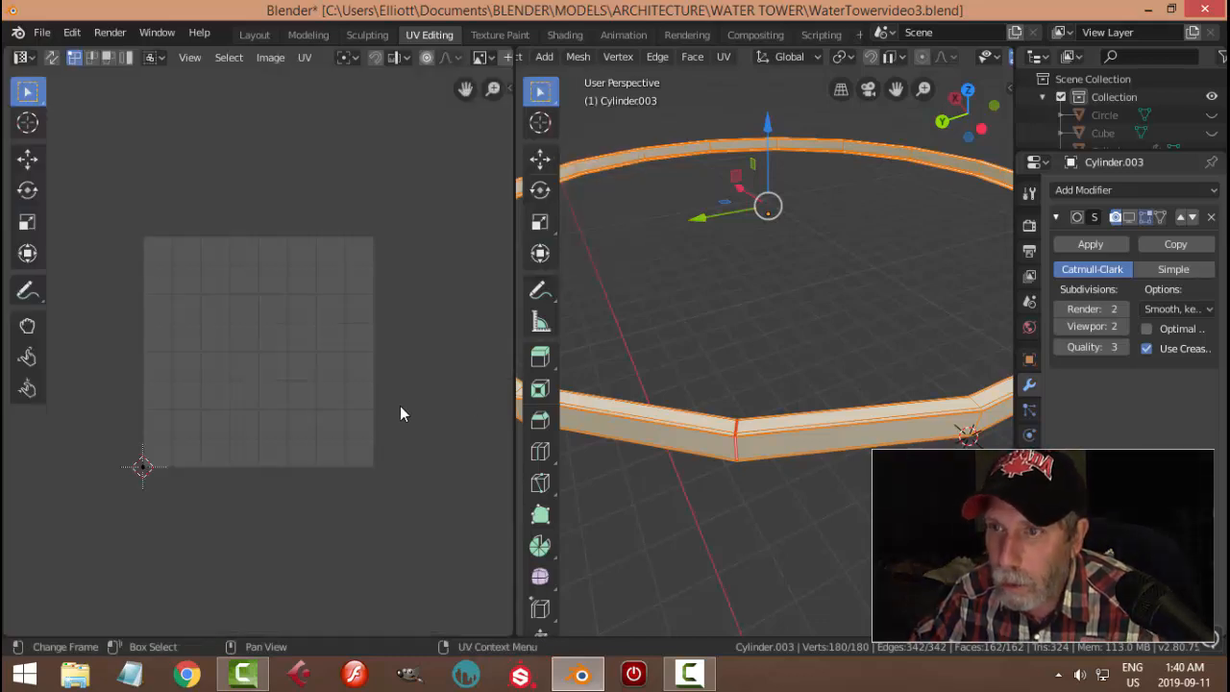
pyautogui.press('u')
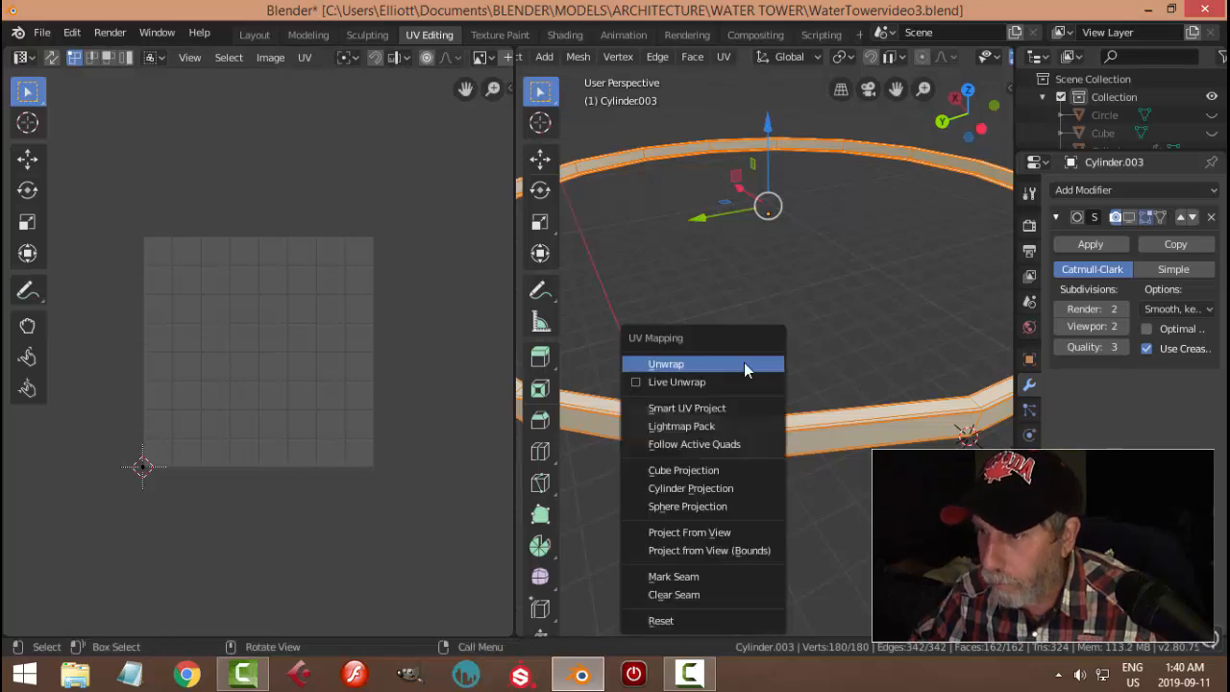
pyautogui.click(737, 363)
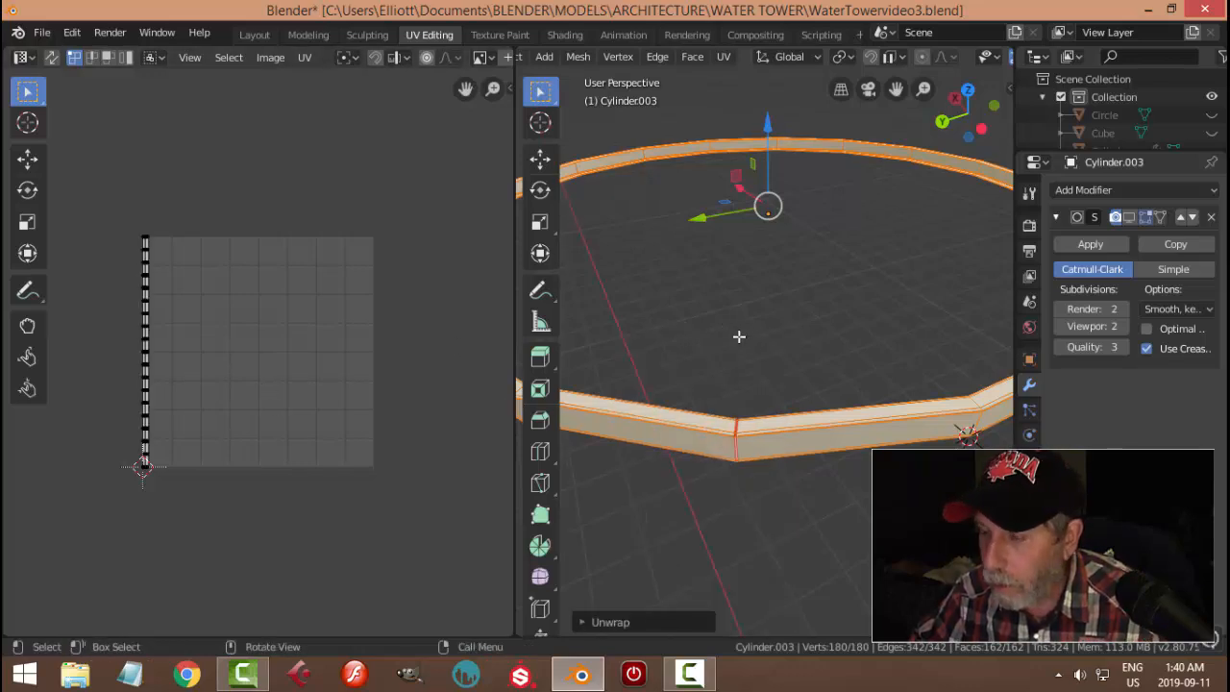
pyautogui.press('Tab')
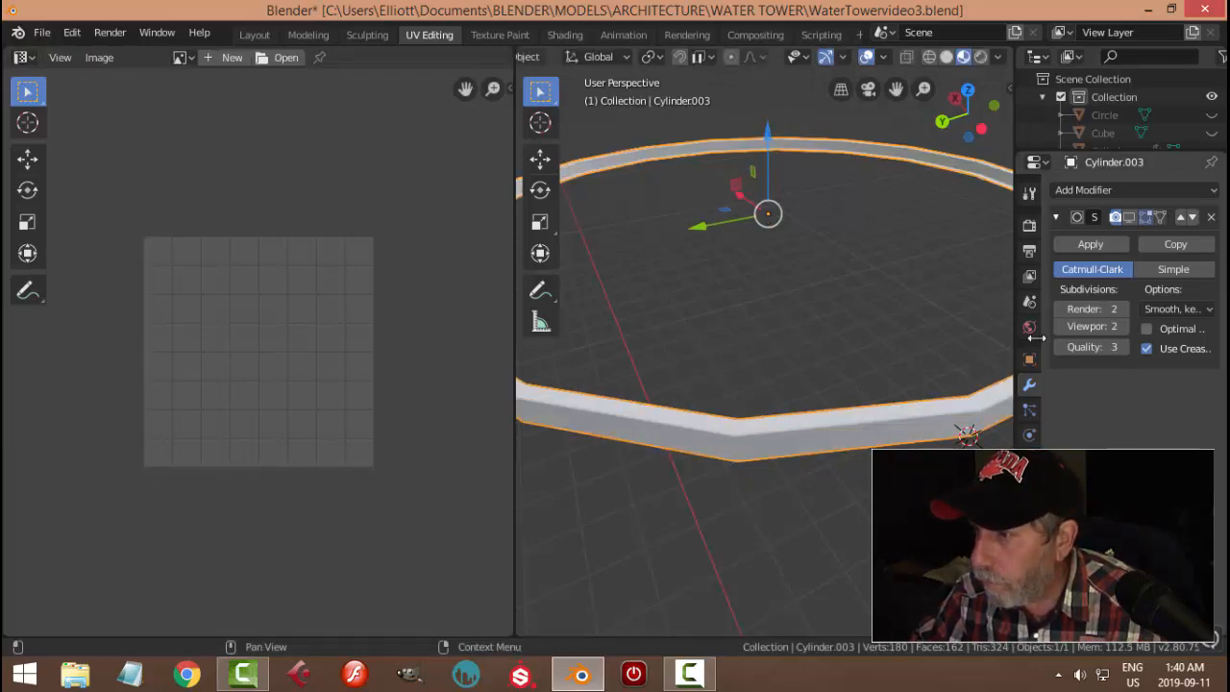
# Assign the existing Wood1 material to the hoop and turn its Subdivision modifier's viewport display back on
pyautogui.click(1029, 511)
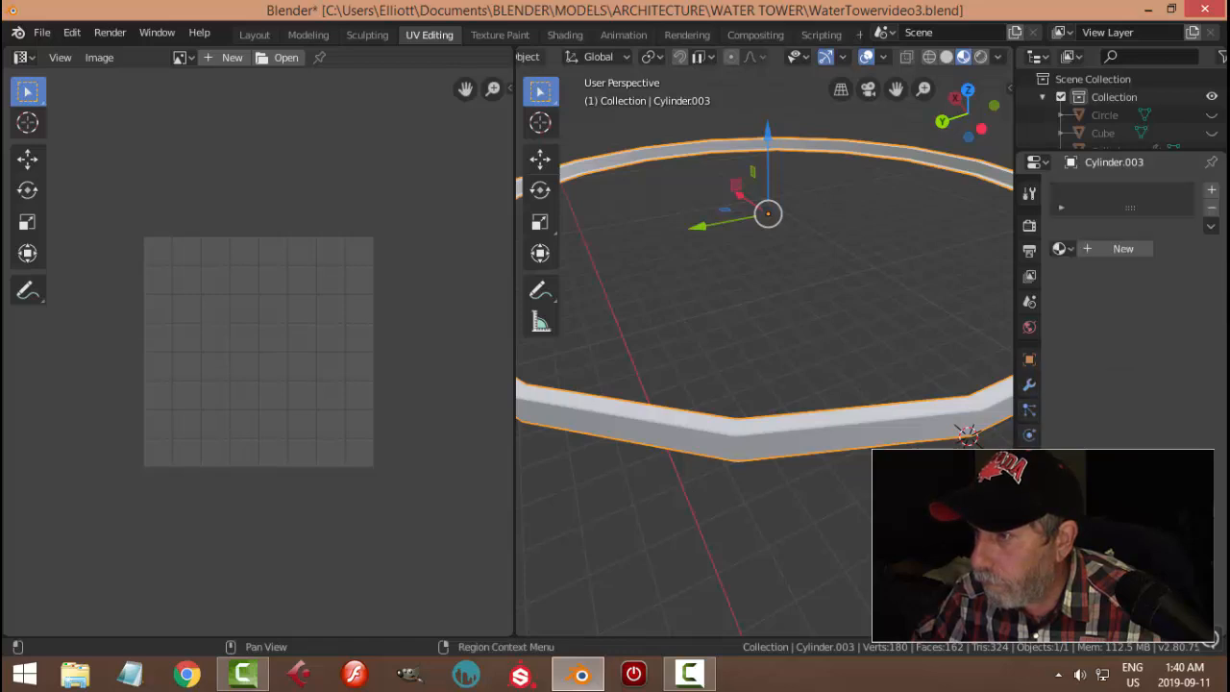
pyautogui.click(1067, 251)
pyautogui.click(972, 297)
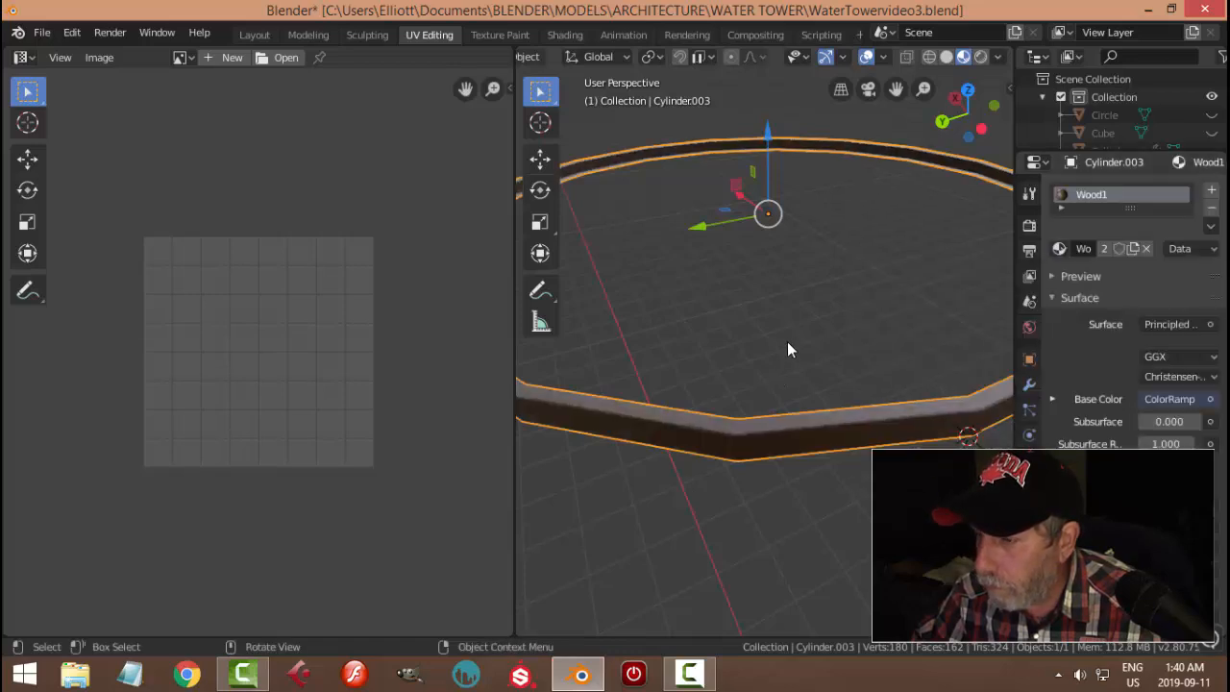
pyautogui.click(789, 338)
pyautogui.click(821, 415)
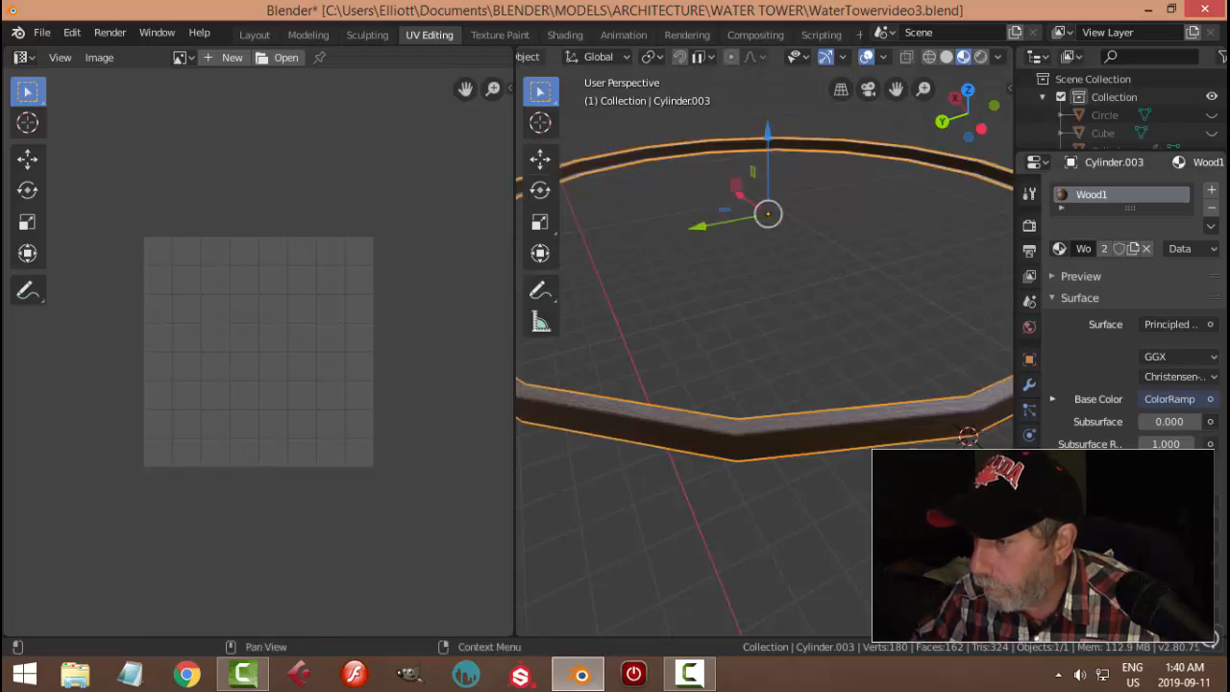
pyautogui.click(1030, 385)
pyautogui.click(1130, 217)
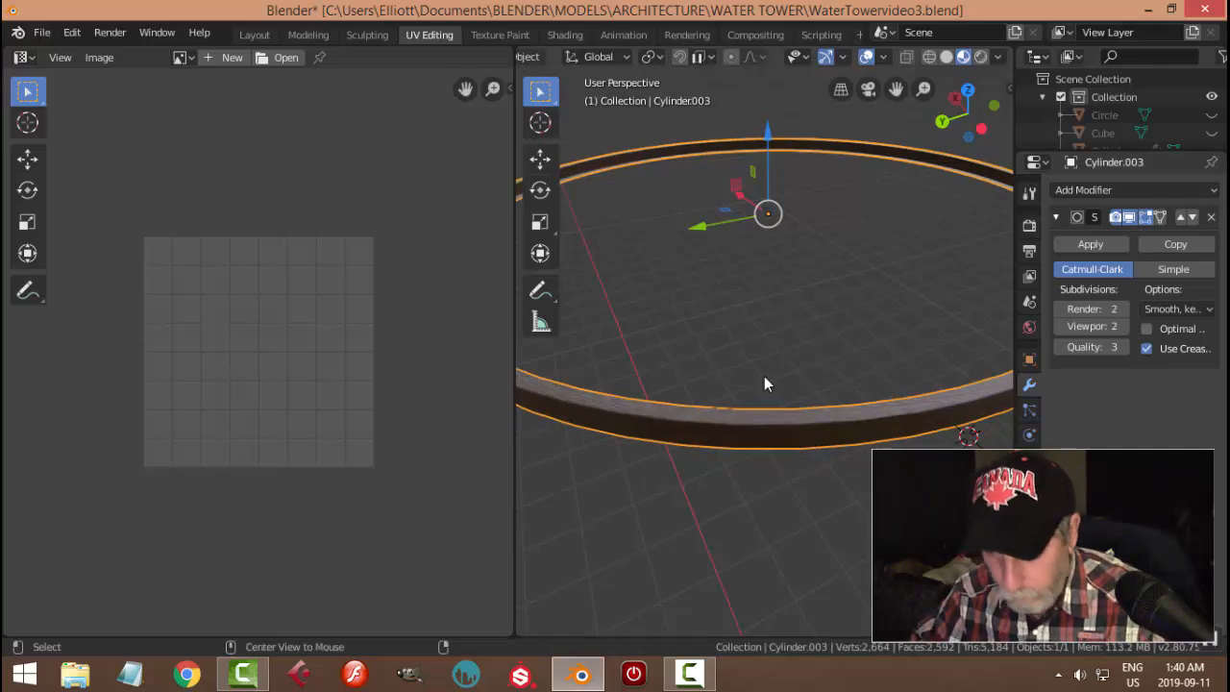
# Unhide the rest of the water tower and delete the untextured lower hoop
pyautogui.hotkey('alt', 'h')
pyautogui.hotkey('alt', 'a')
pyautogui.scroll(-10, 764, 383)
pyautogui.moveTo(764, 382); pyautogui.dragTo(818, 386, button='middle')
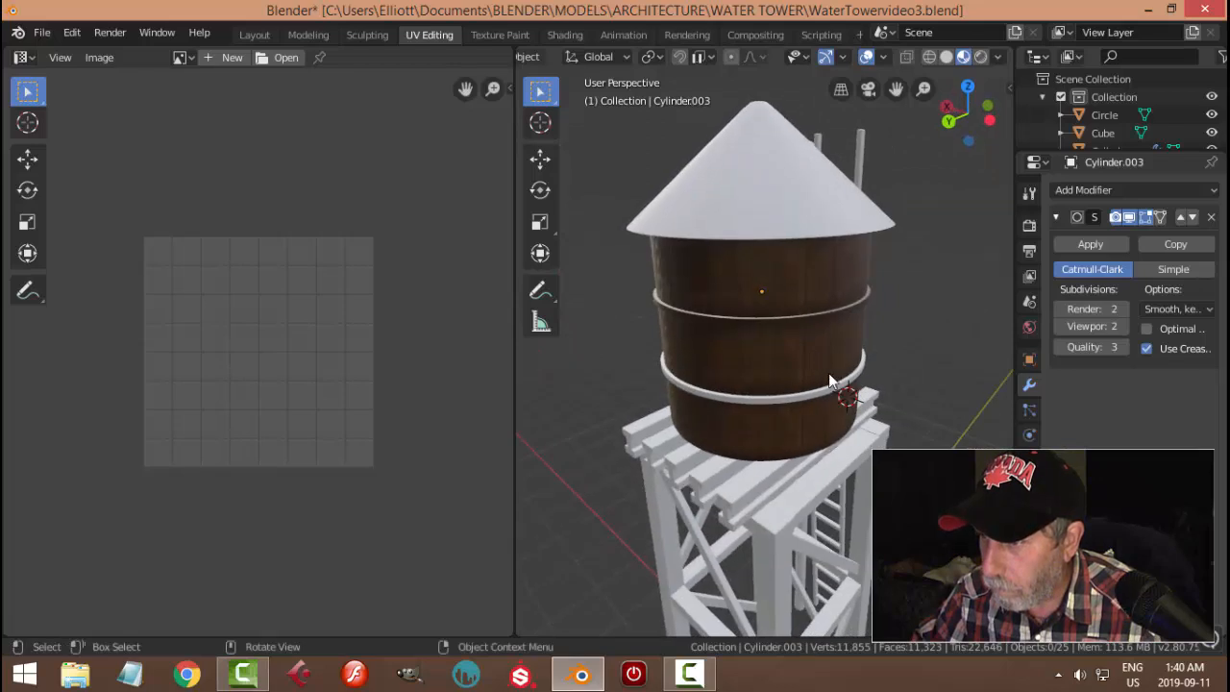
pyautogui.click(836, 394)
pyautogui.press('x')
pyautogui.click(870, 368)
# Duplicate the Wood1-textured hoop straight down along Z to replace the lower hoop and fine-tune its height on the tank
pyautogui.click(817, 327)
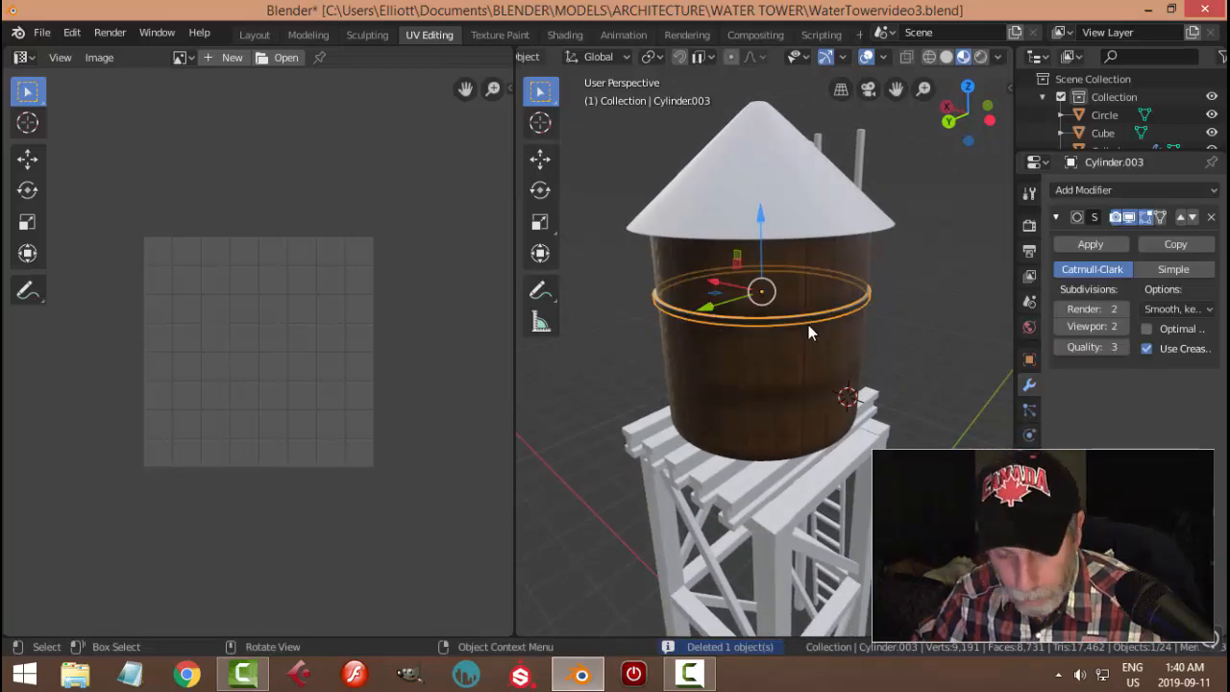
pyautogui.hotkey('shift', 'd')
pyautogui.press('z')
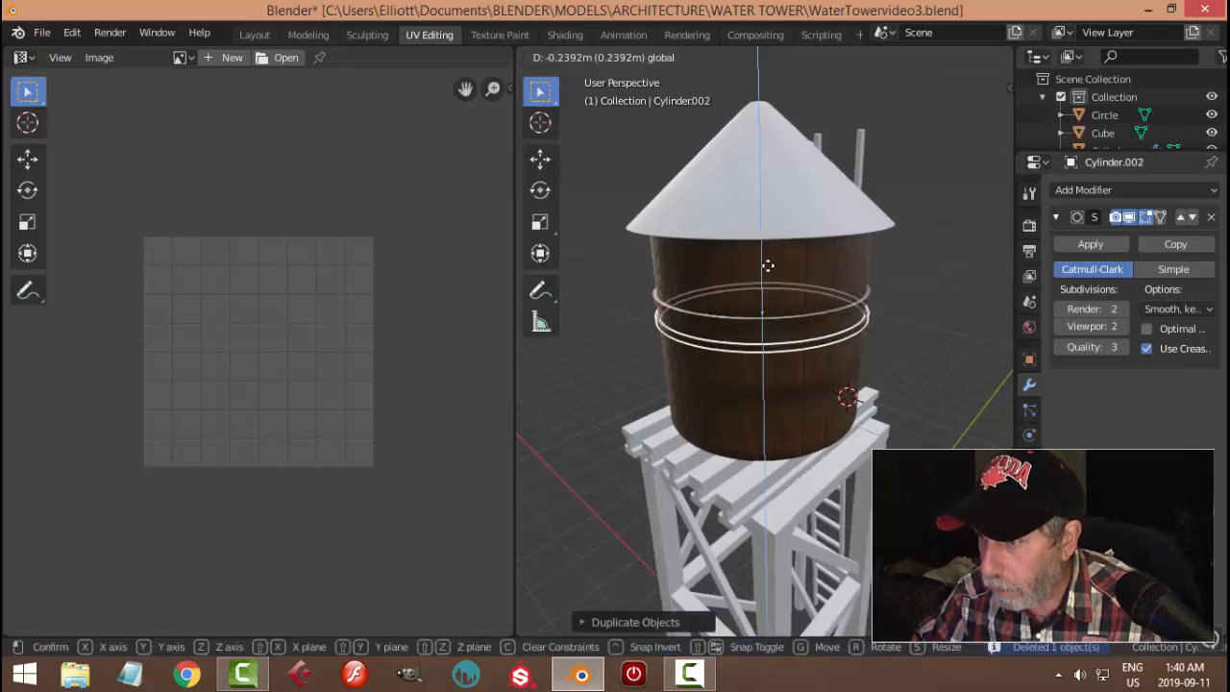
pyautogui.click(771, 280)
pyautogui.moveTo(895, 354); pyautogui.dragTo(875, 331, button='middle')
pyautogui.scroll(3, 830, 379)
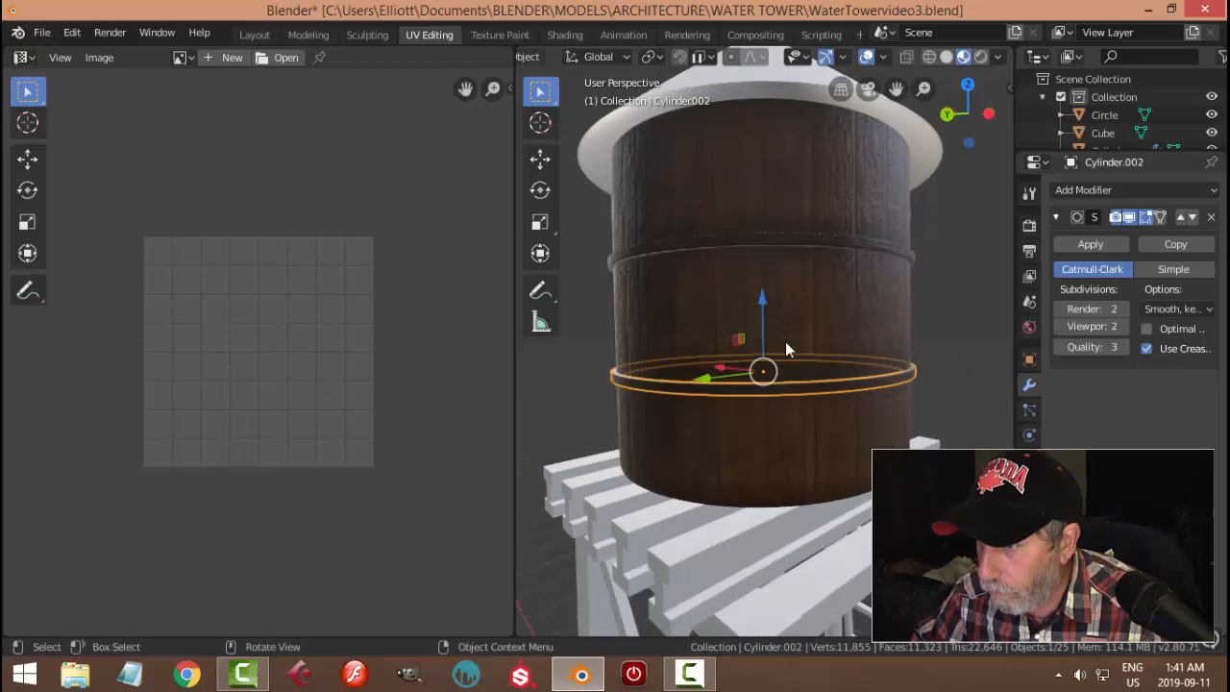
pyautogui.moveTo(764, 306); pyautogui.dragTo(766, 301)
pyautogui.press('Tab')
pyautogui.moveTo(885, 335); pyautogui.dragTo(837, 353, button='middle')
pyautogui.click(837, 351)
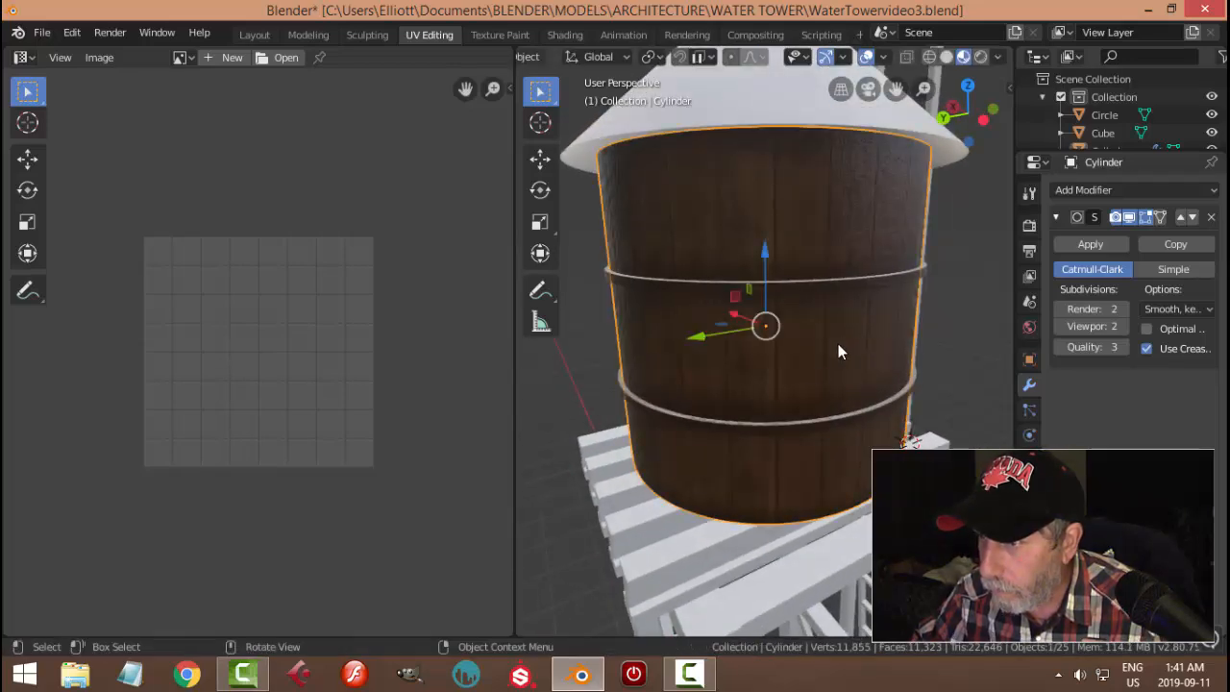
pyautogui.hotkey('alt', 'a')
pyautogui.scroll(-5, 919, 350)
pyautogui.moveTo(850, 325); pyautogui.dragTo(726, 344, button='middle')
pyautogui.moveTo(825, 357); pyautogui.dragTo(807, 384, button='middle')
pyautogui.click(770, 410)
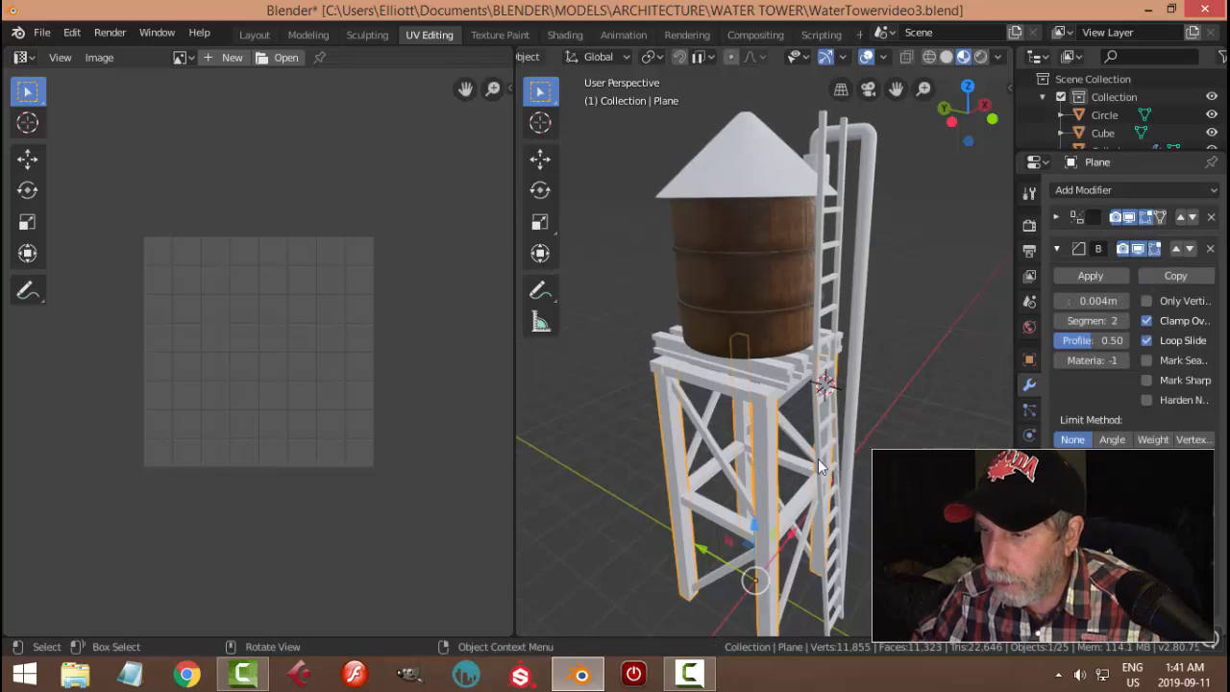
pyautogui.scroll(4, 807, 385)
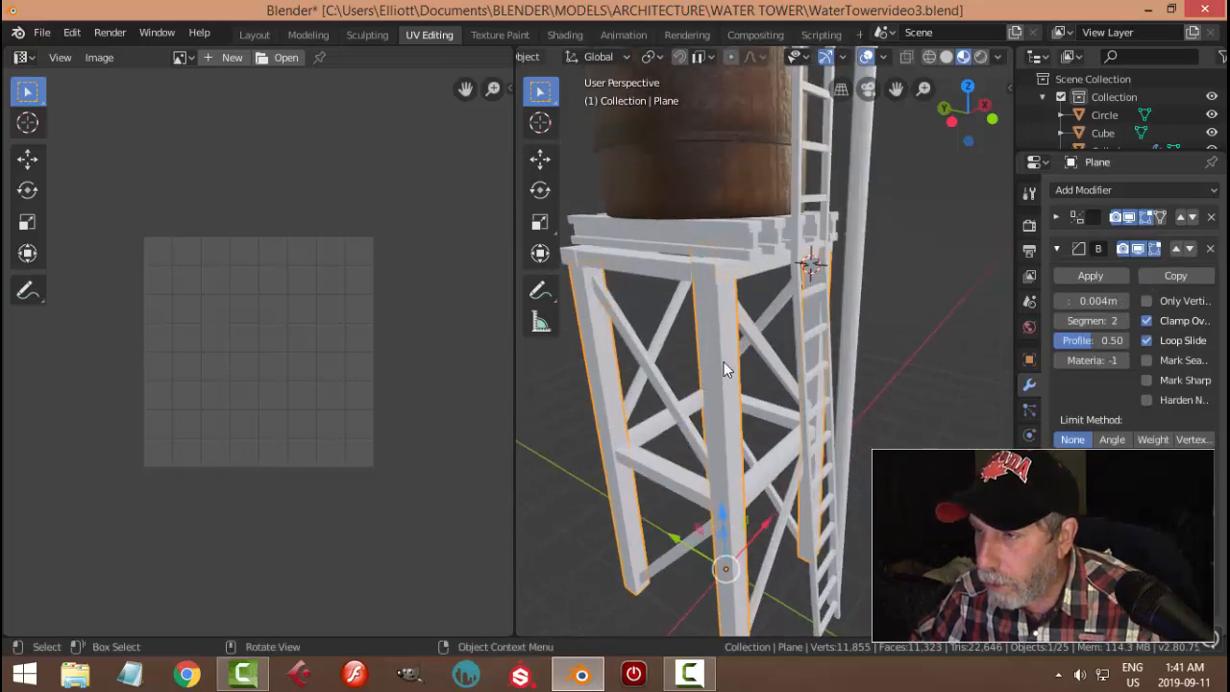
pyautogui.press('Tab')
pyautogui.scroll(2, 725, 371)
pyautogui.moveTo(725, 371); pyautogui.dragTo(758, 375, button='middle')
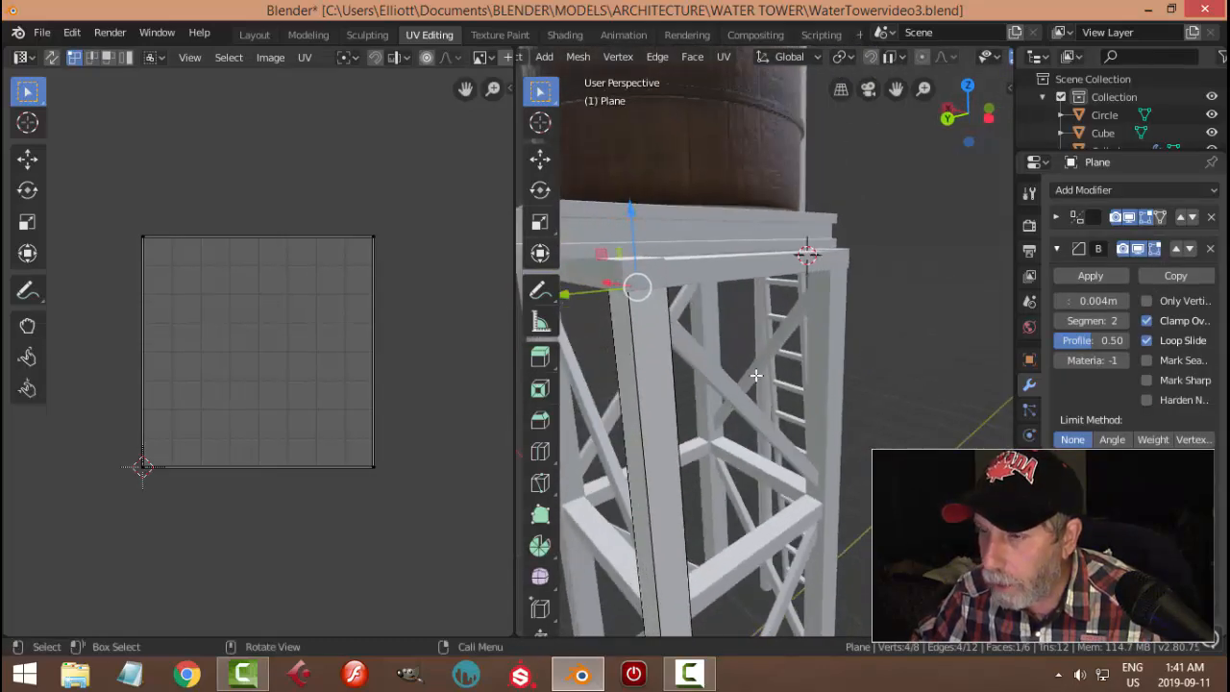
pyautogui.press('Tab')
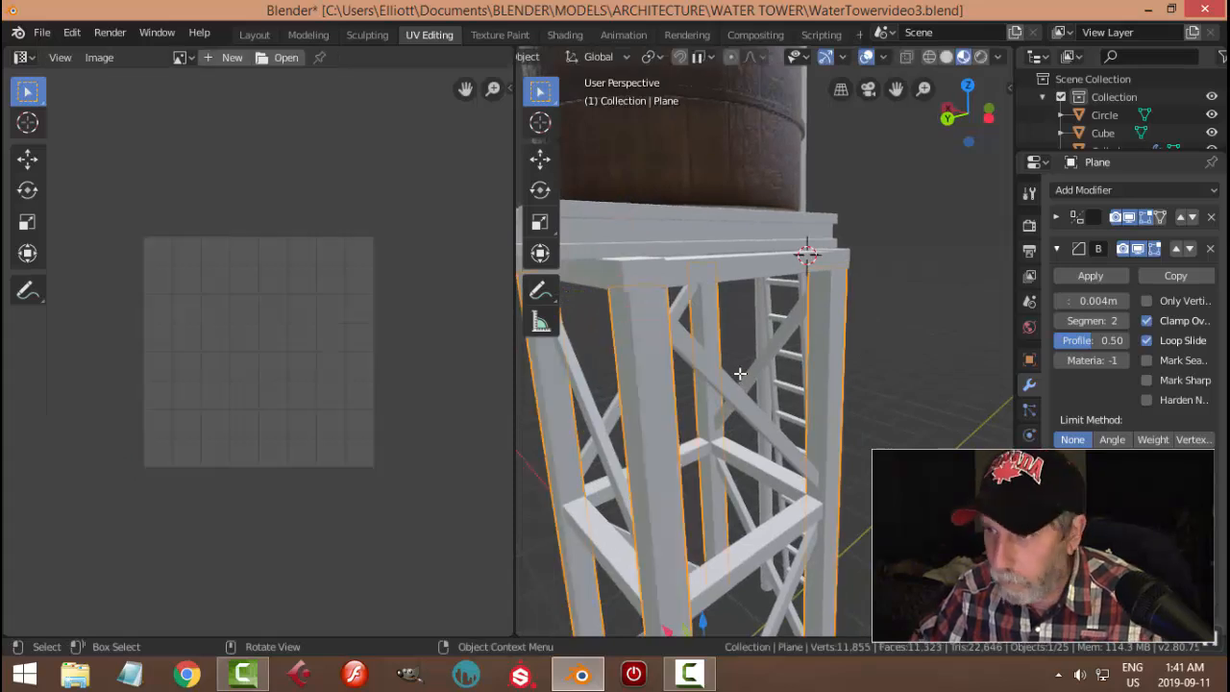
pyautogui.hotkey('shift', 'h')
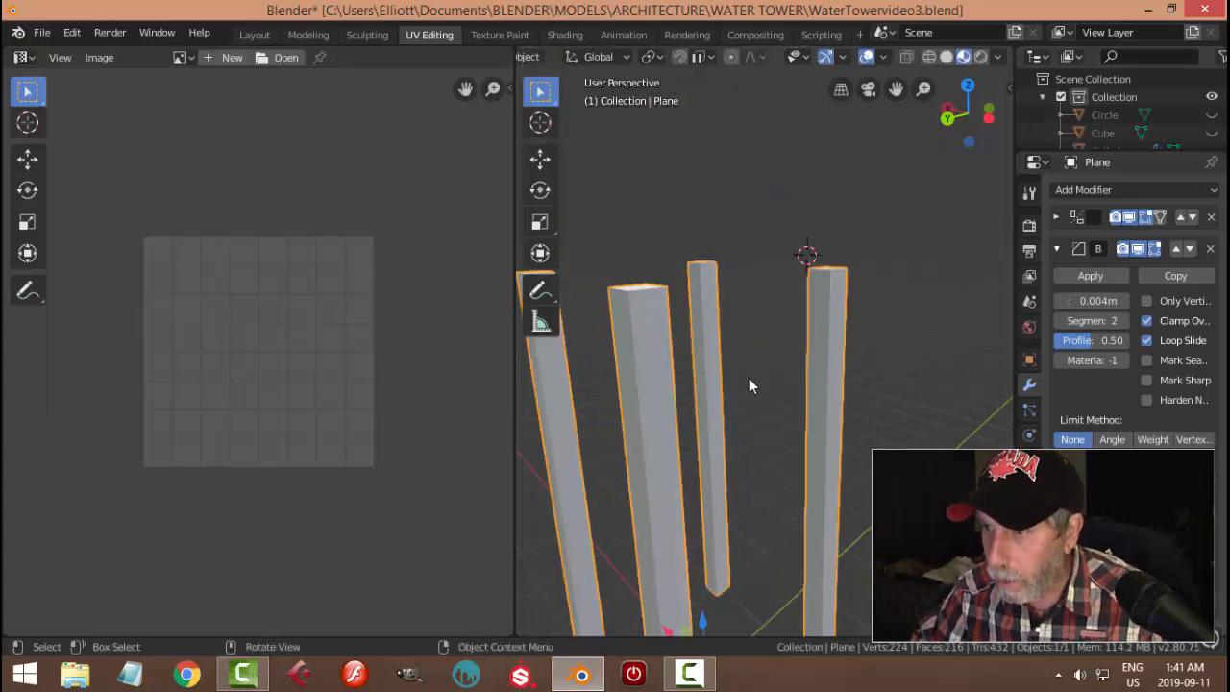
pyautogui.moveTo(749, 382); pyautogui.dragTo(759, 423, button='middle')
pyautogui.press('Tab')
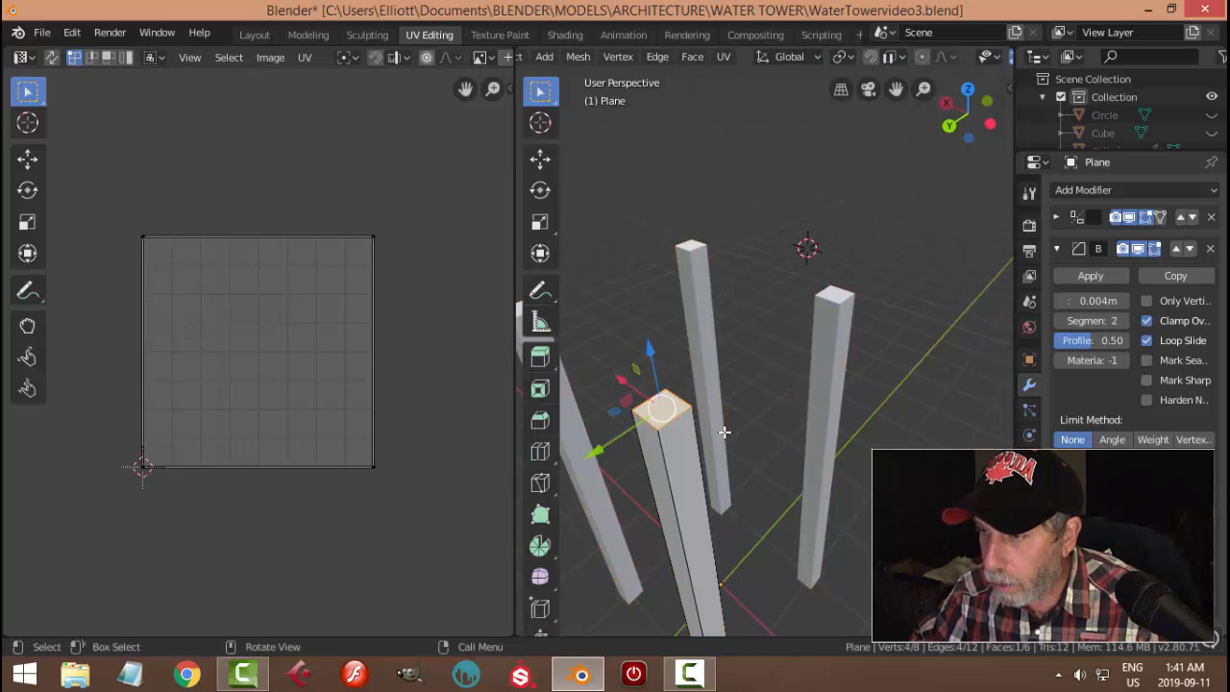
pyautogui.press('Tab')
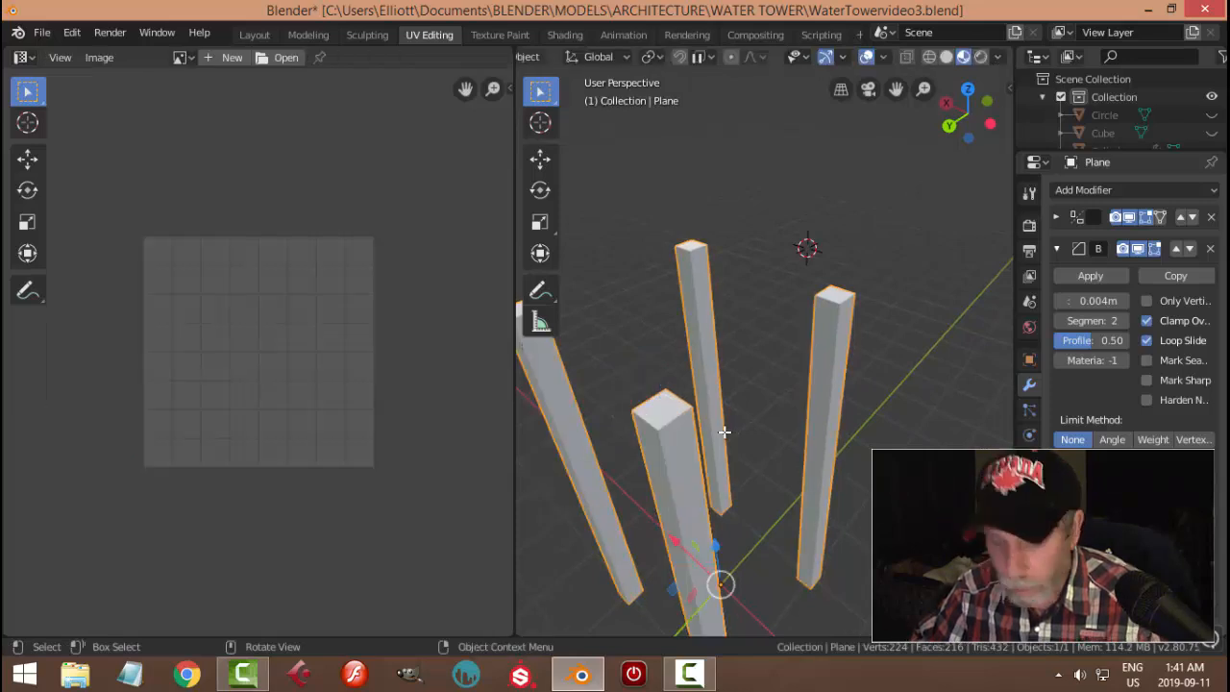
pyautogui.hotkey('alt', 'h')
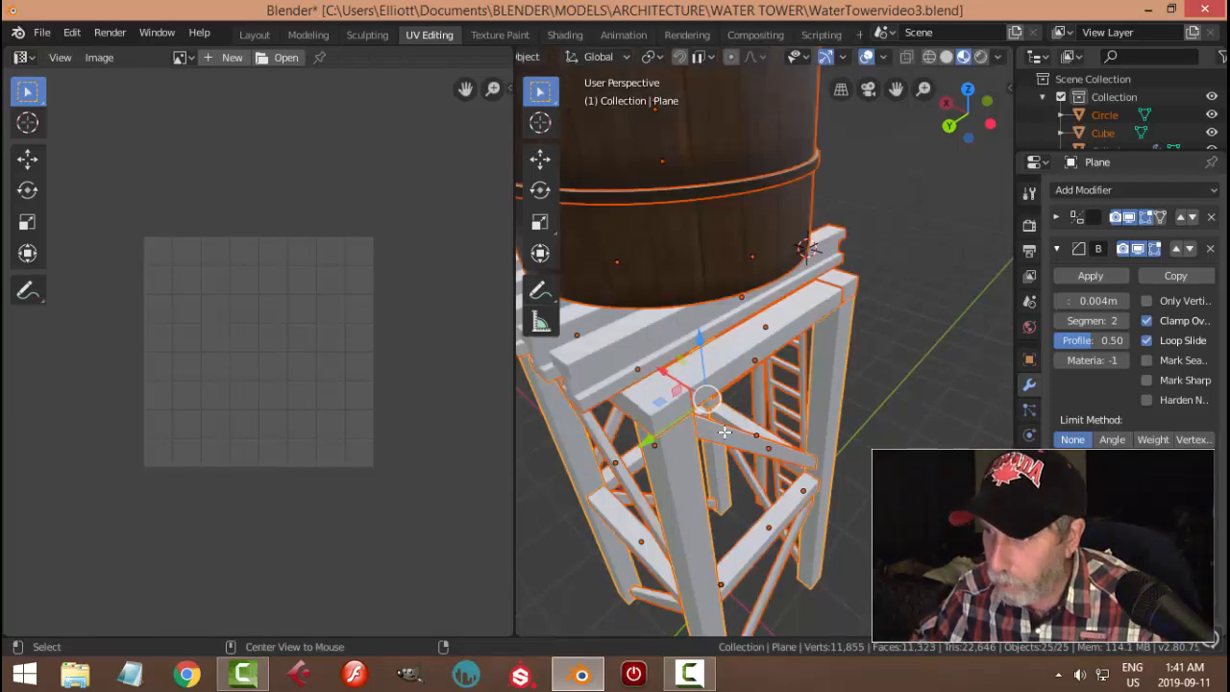
# Isolate the water tower's four legs and delete the top end face of the editable leg
pyautogui.moveTo(845, 372); pyautogui.dragTo(869, 385, button='middle')
pyautogui.click(793, 482)
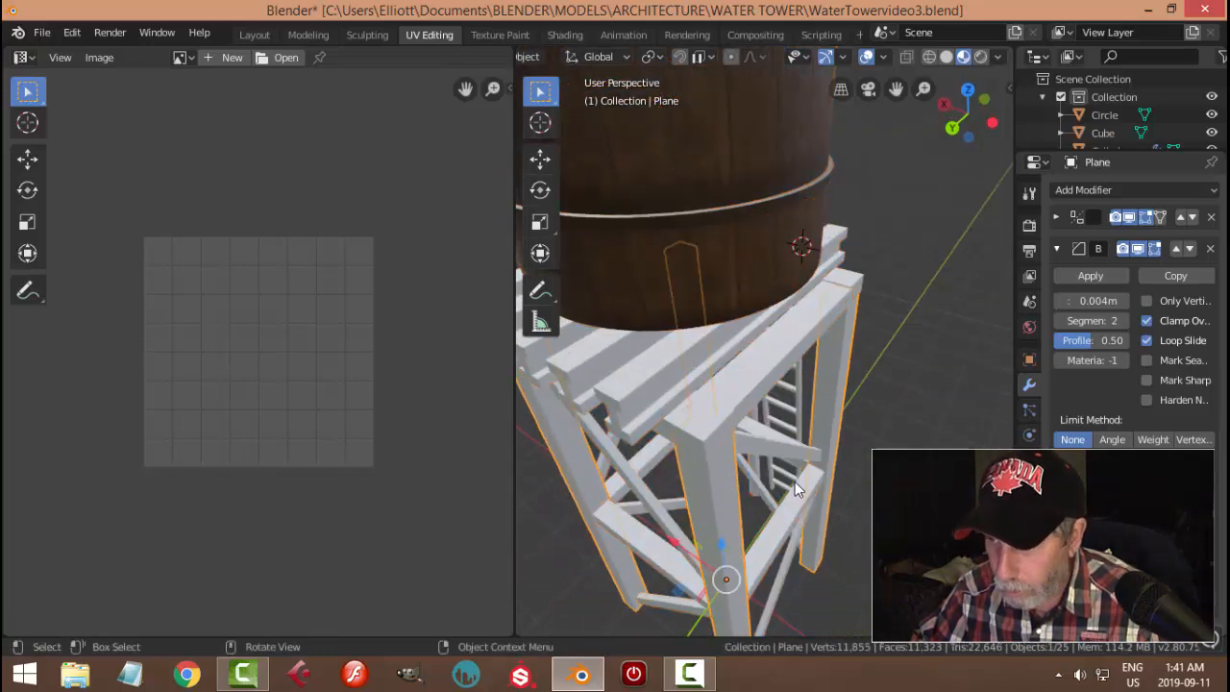
pyautogui.hotkey('shift', 'h')
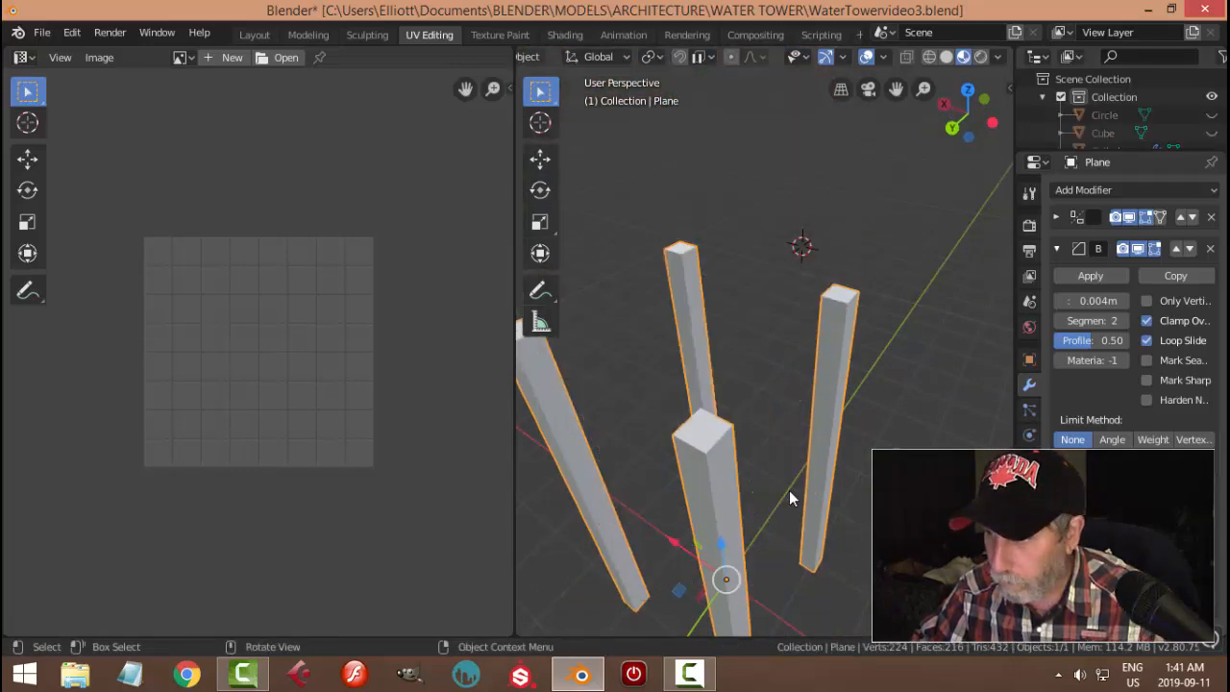
pyautogui.press('Tab')
pyautogui.press('x')
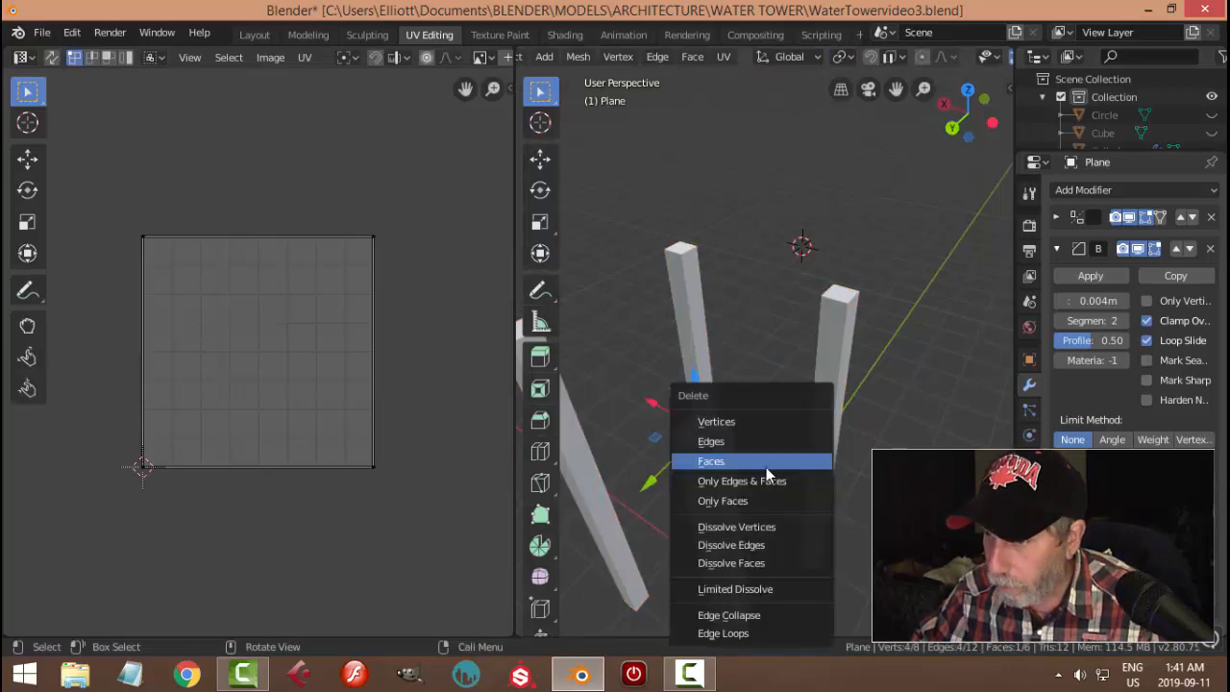
pyautogui.click(766, 466)
# Delete the bottom end face of the same leg in face selection mode
pyautogui.moveTo(818, 470); pyautogui.dragTo(769, 452, button='middle')
pyautogui.click(767, 451)
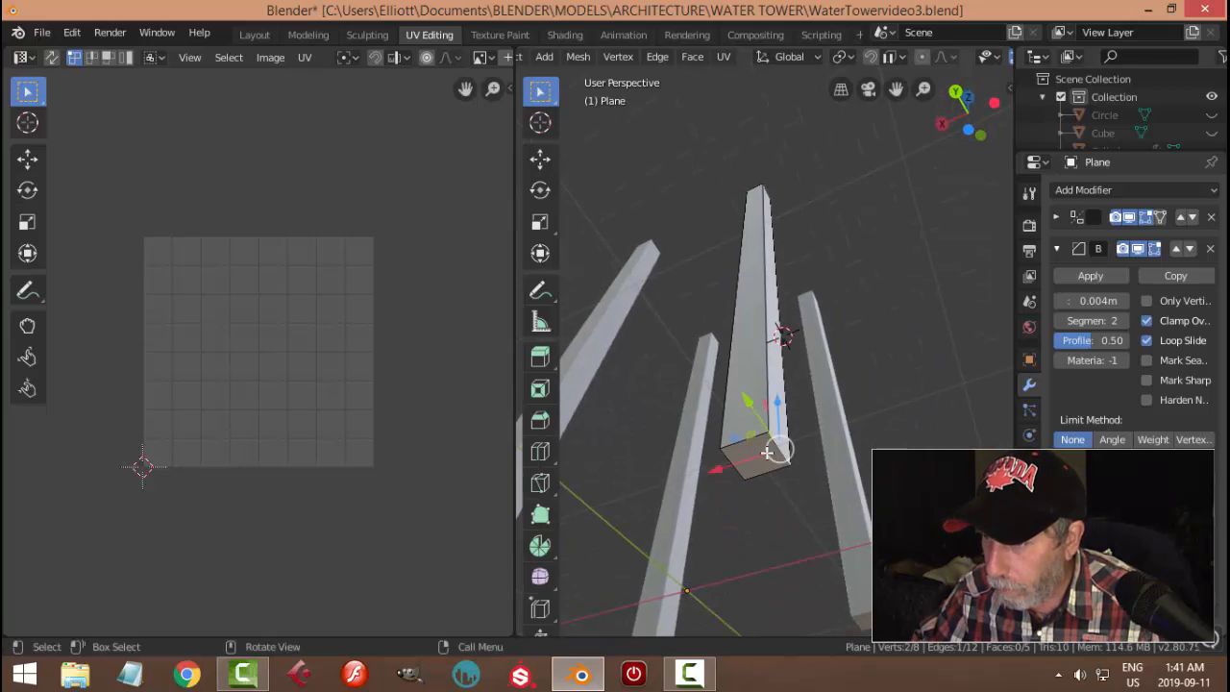
pyautogui.press('3')
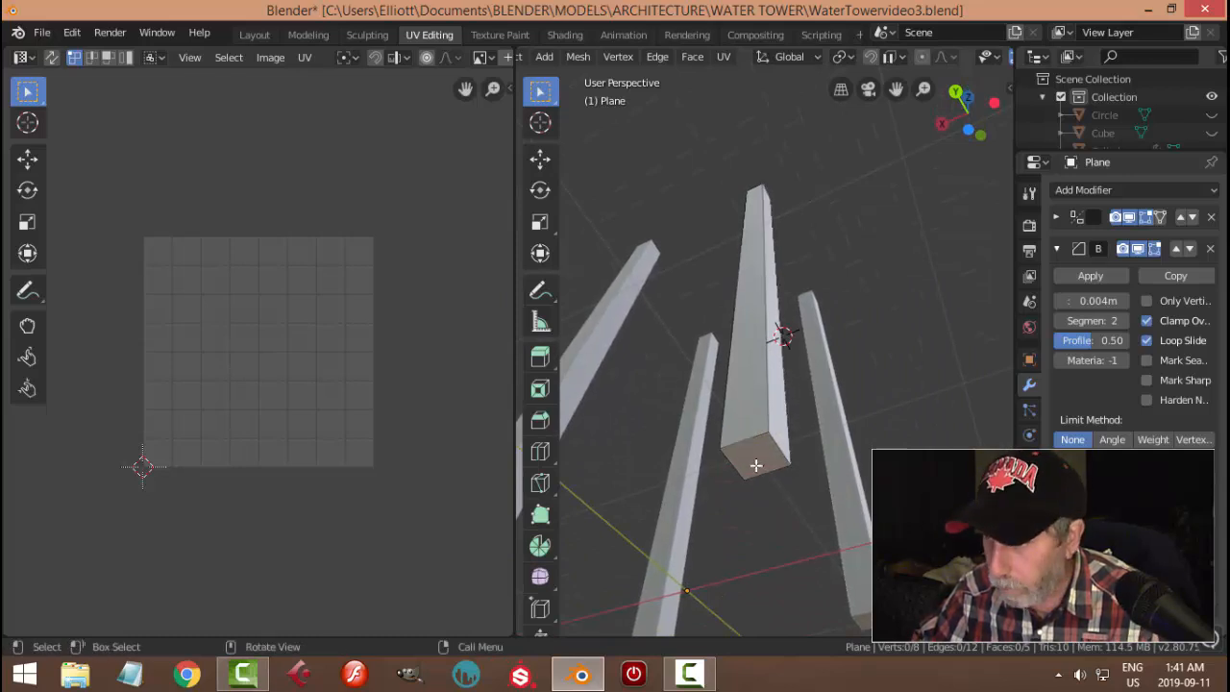
pyautogui.click(758, 466)
pyautogui.press('x')
pyautogui.click(855, 459)
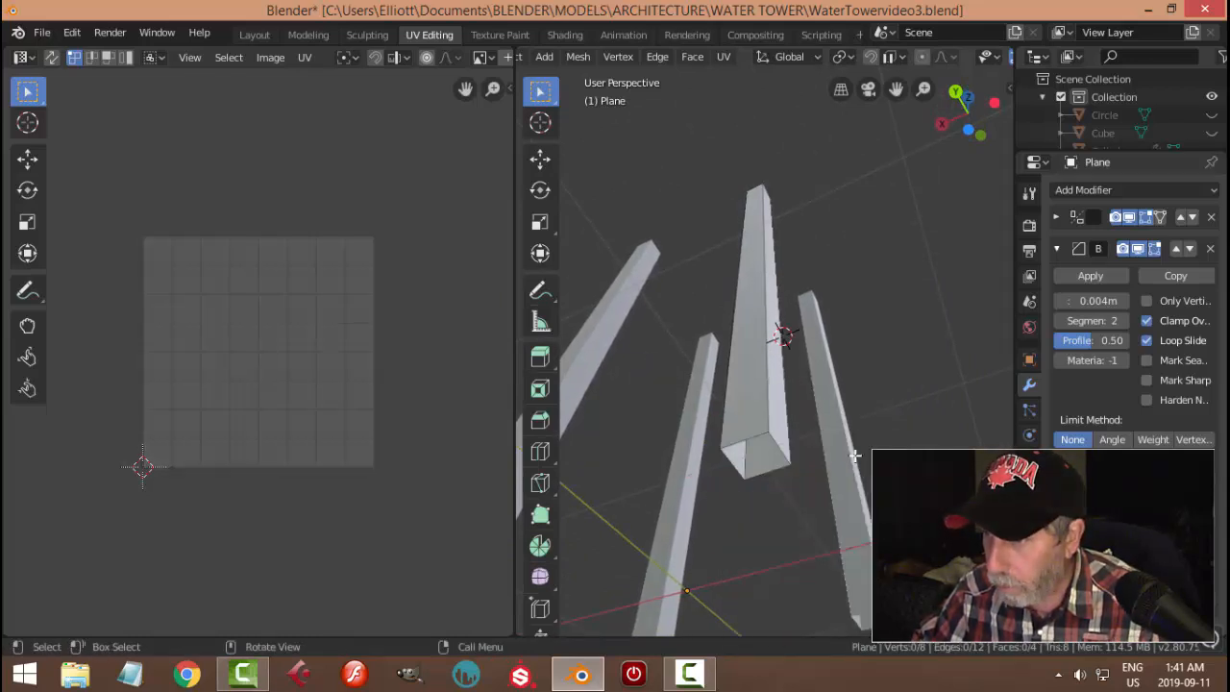
# Unwrap all remaining faces of the leg with Smart UV Project at its default settings and return to Object Mode
pyautogui.moveTo(846, 424); pyautogui.dragTo(816, 445, button='middle')
pyautogui.press('a')
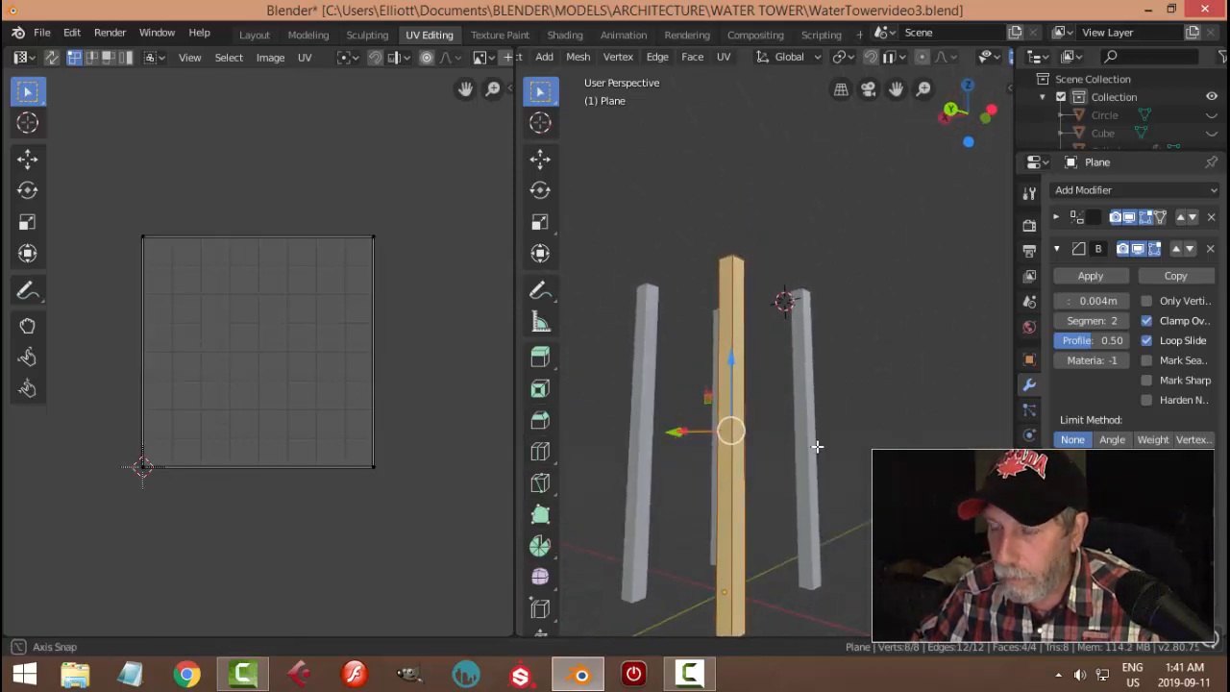
pyautogui.press('u')
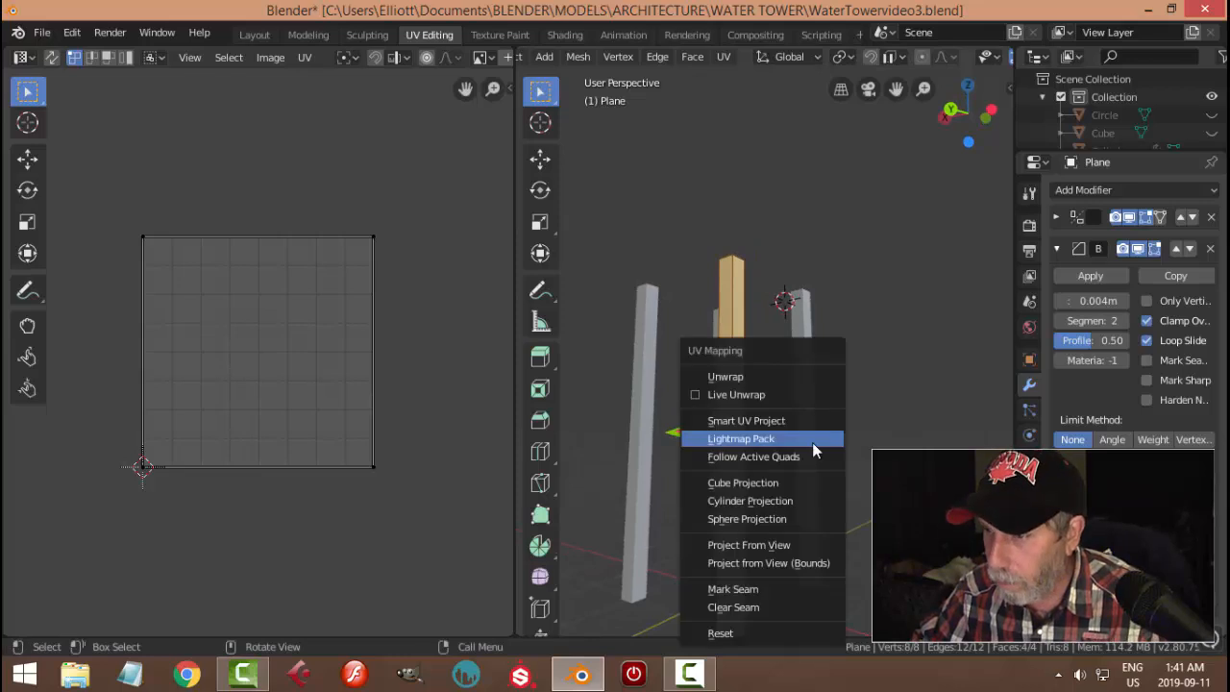
pyautogui.click(787, 424)
pyautogui.click(824, 560)
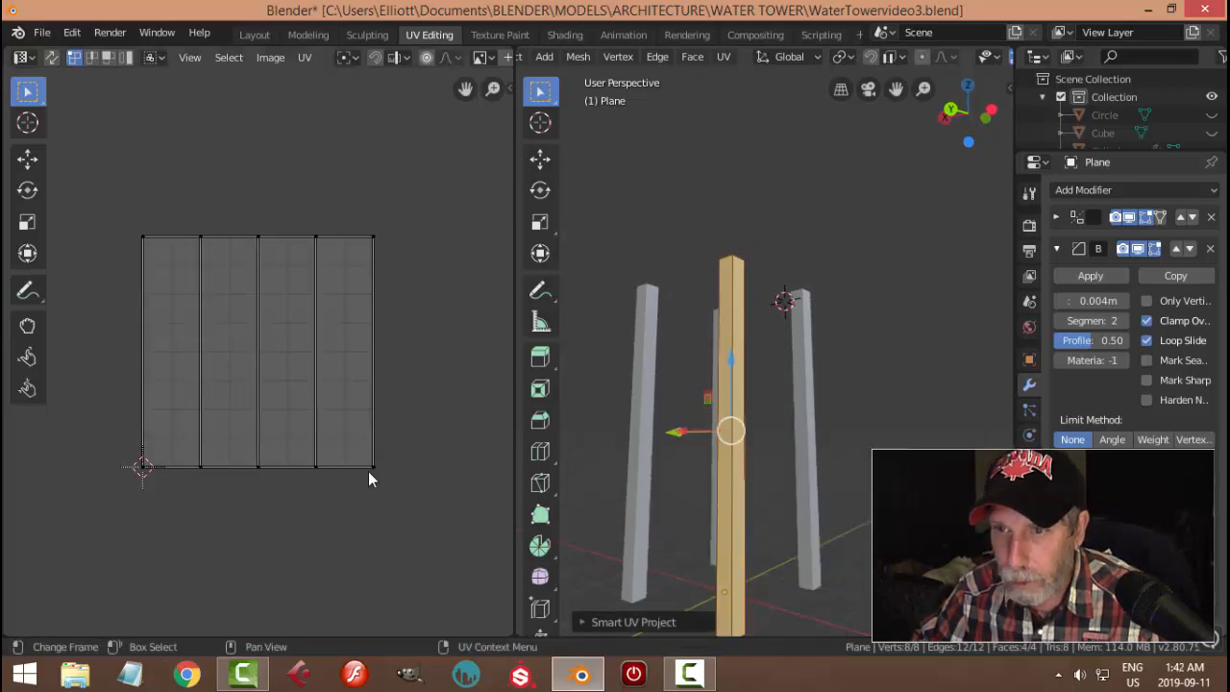
pyautogui.moveTo(752, 387); pyautogui.dragTo(764, 423, button='middle')
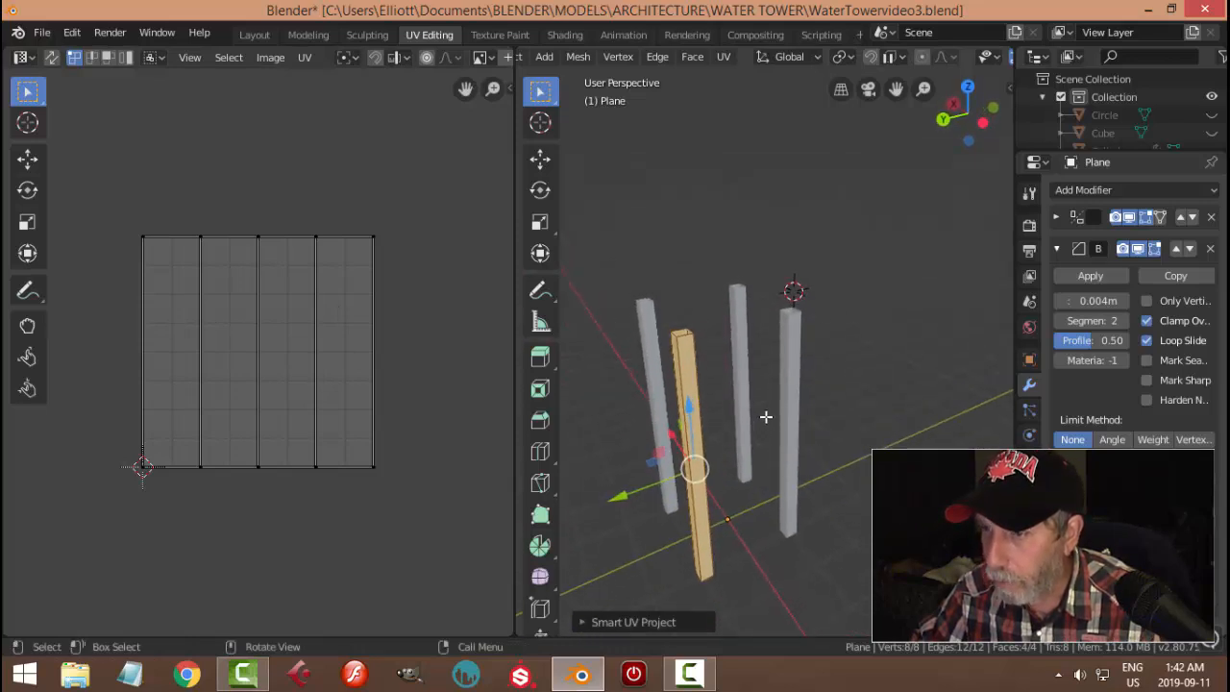
pyautogui.press('Tab')
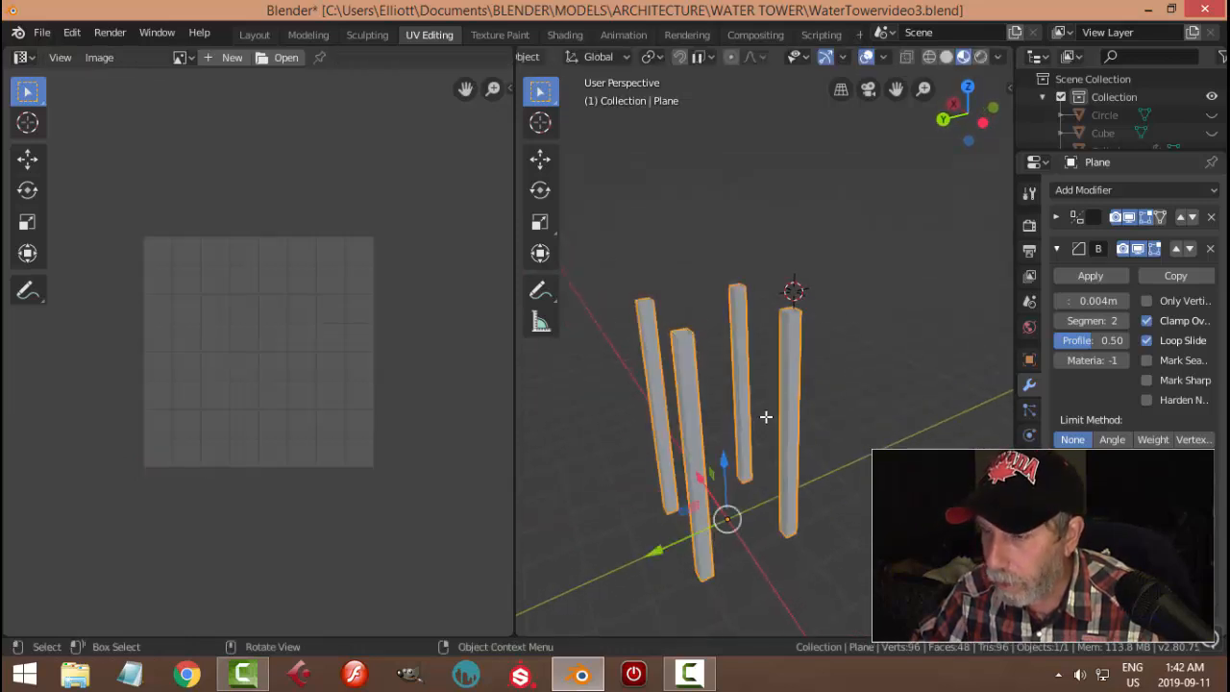
# Assign the existing Wood1 material to the legs and examine the wood grain up close
pyautogui.click(1058, 249)
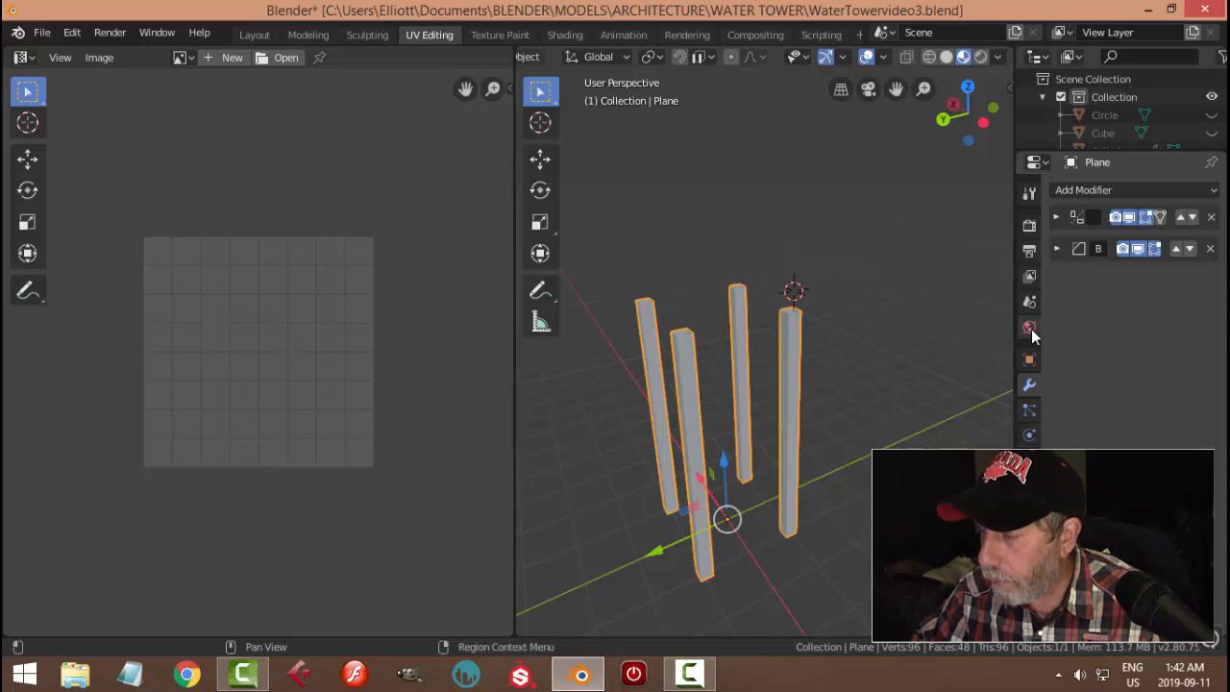
pyautogui.click(1030, 511)
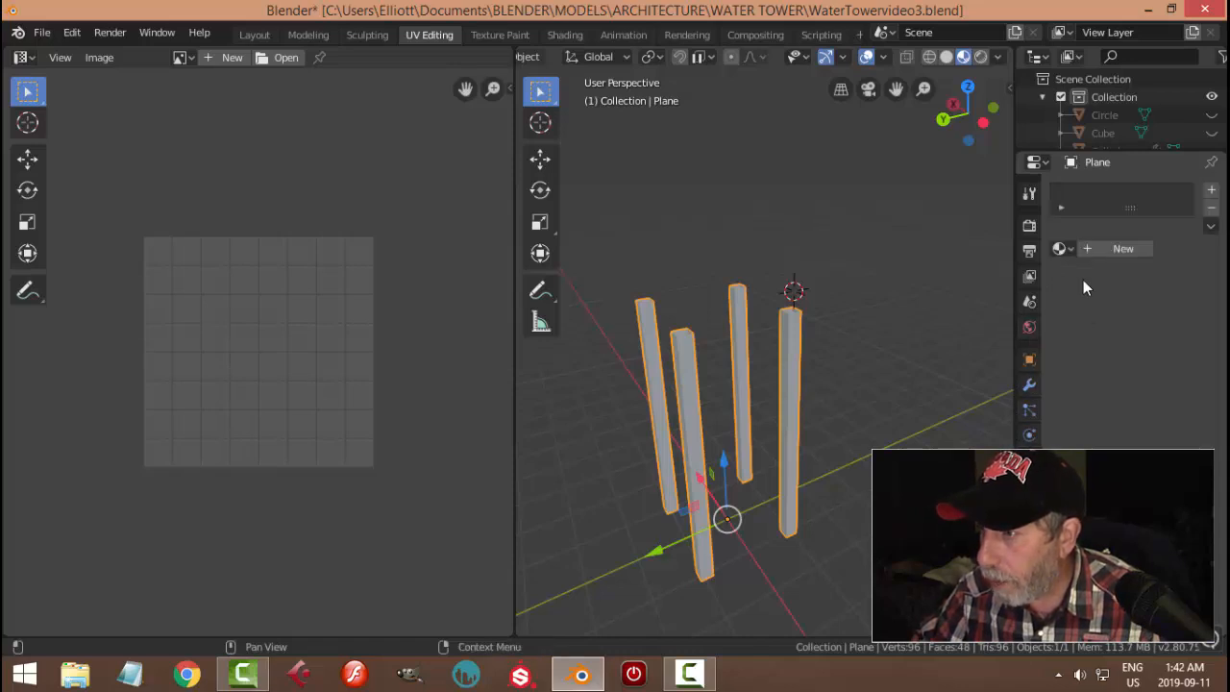
pyautogui.click(1062, 249)
pyautogui.click(940, 292)
pyautogui.scroll(3, 746, 462)
pyautogui.moveTo(746, 462); pyautogui.dragTo(846, 434, button='middle')
pyautogui.scroll(2, 759, 460)
# Scale the leg's UV islands down uniformly to about 0.66 and check the wood grain on the legs
pyautogui.press('Tab')
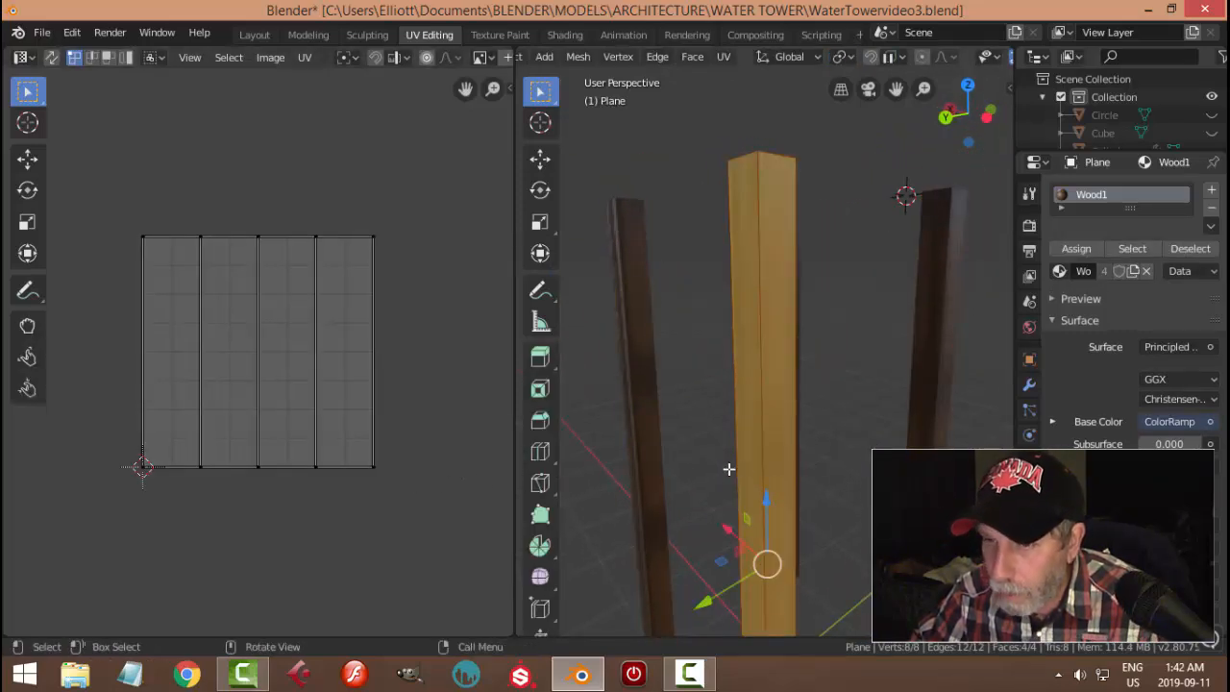
pyautogui.press('Tab')
pyautogui.click(810, 471)
pyautogui.moveTo(840, 448); pyautogui.dragTo(794, 439, button='middle')
pyautogui.click(794, 437)
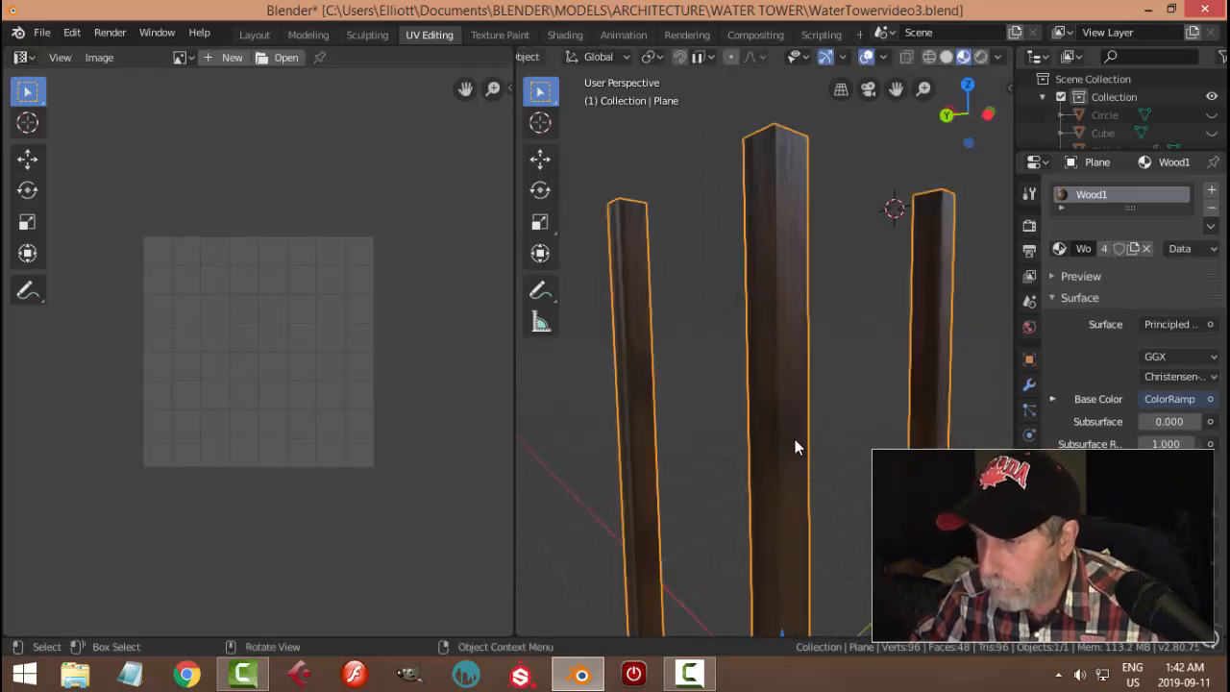
pyautogui.press('Tab')
pyautogui.press('a')
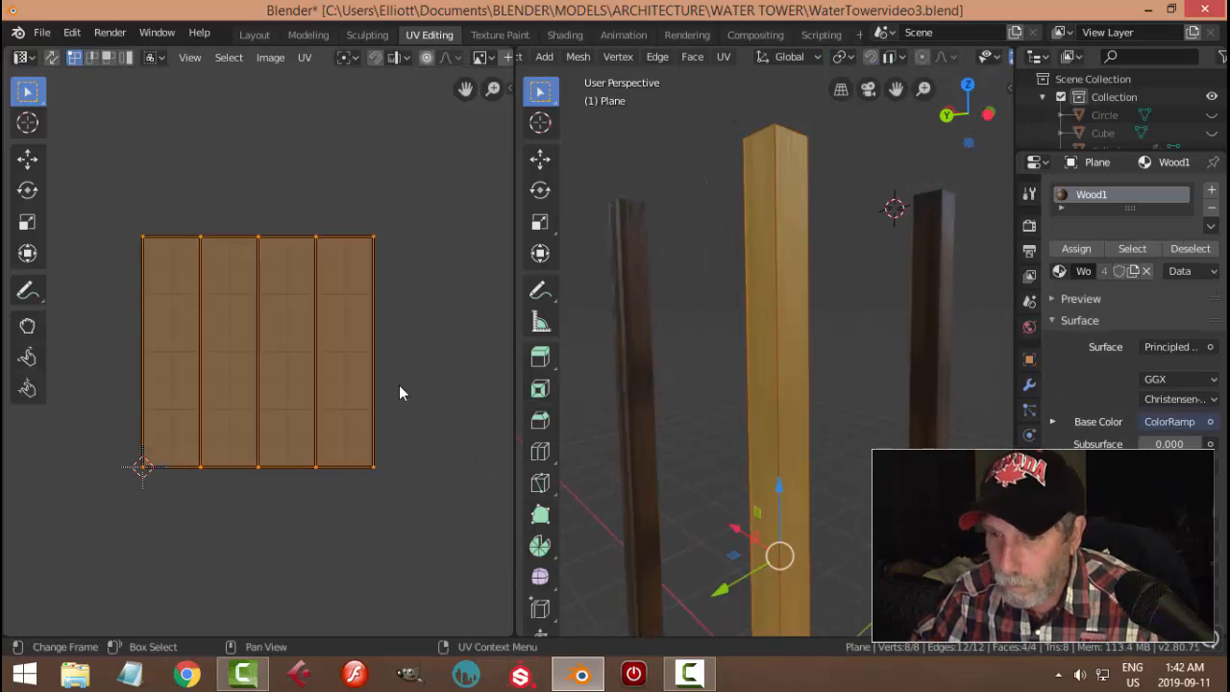
pyautogui.press('s')
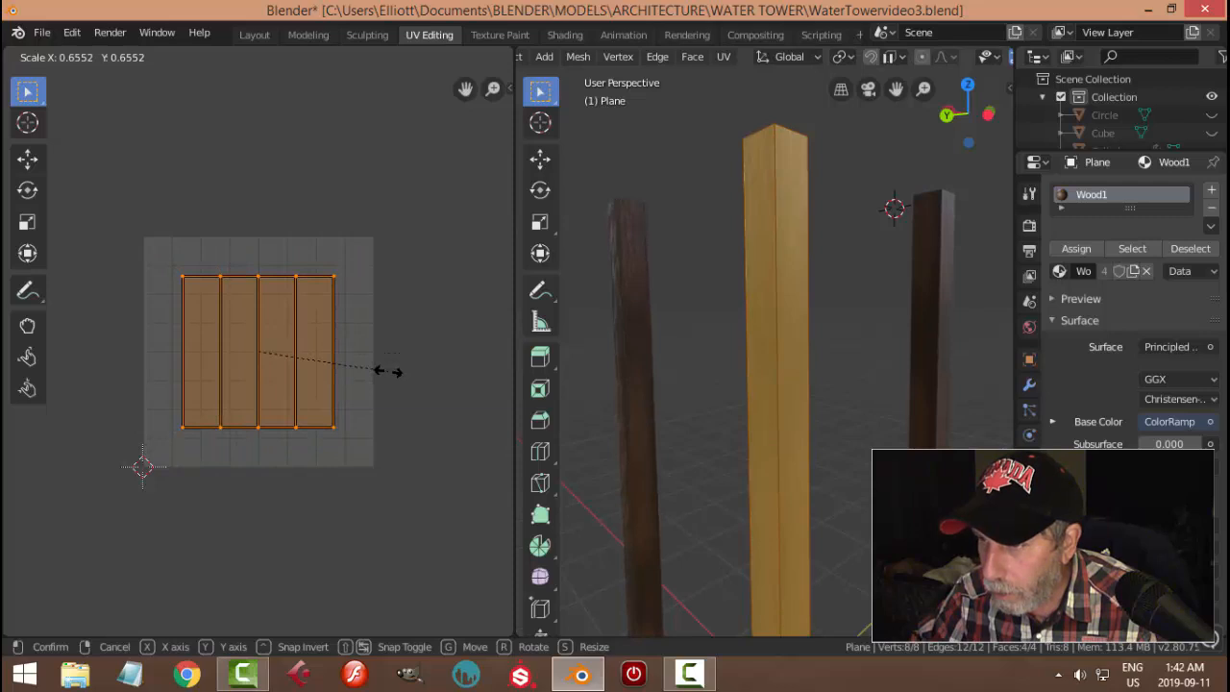
pyautogui.click(384, 370)
pyautogui.press('Tab')
pyautogui.click(847, 379)
pyautogui.moveTo(848, 379)
pyautogui.mouseDown(button='middle')
pyautogui.moveTo(776, 369)
pyautogui.moveTo(822, 338)
pyautogui.moveTo(804, 412)
pyautogui.moveTo(879, 439)
pyautogui.moveTo(920, 429)
pyautogui.moveTo(835, 369)
pyautogui.mouseUp(button='middle')
# Shrink the leg's UV islands further to a little over a third of the UV square's width and review the legs
pyautogui.click(800, 384)
pyautogui.press('Tab')
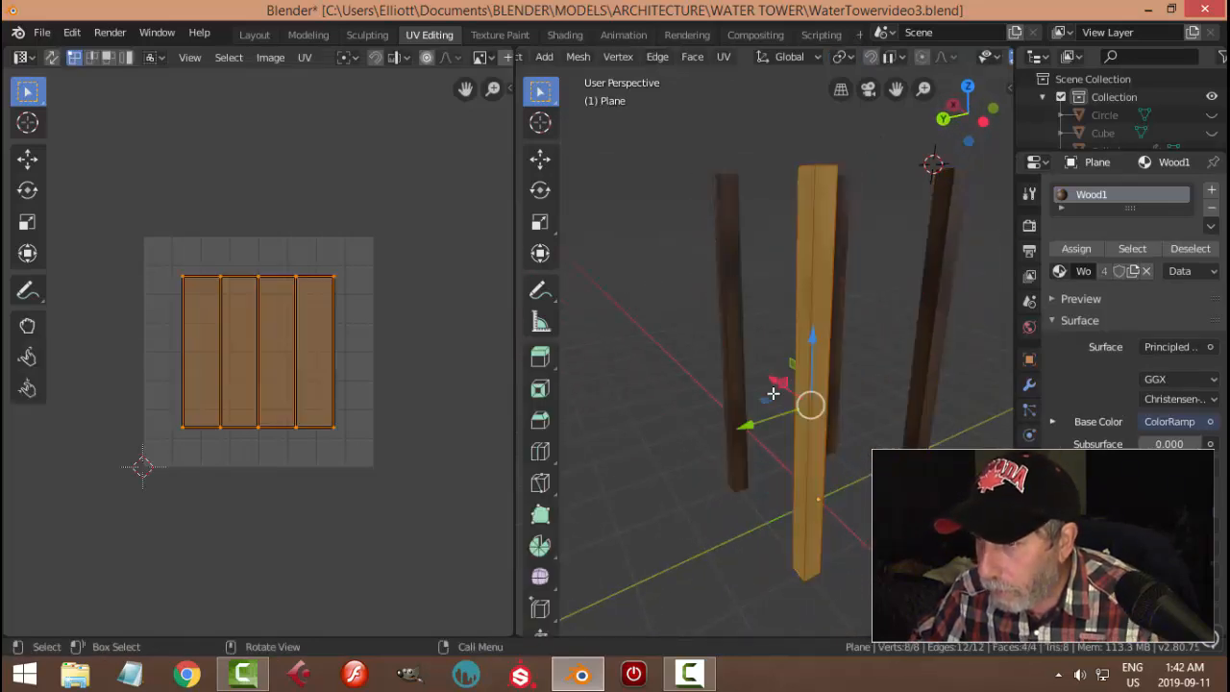
pyautogui.press('s')
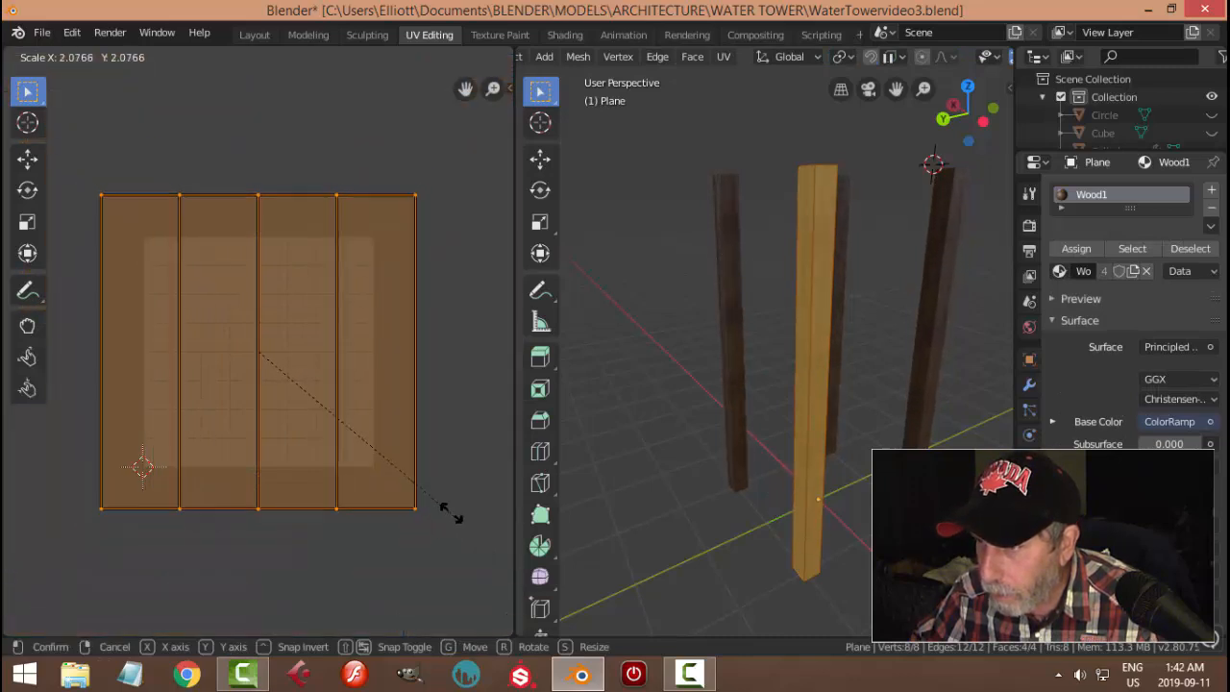
pyautogui.click(316, 401)
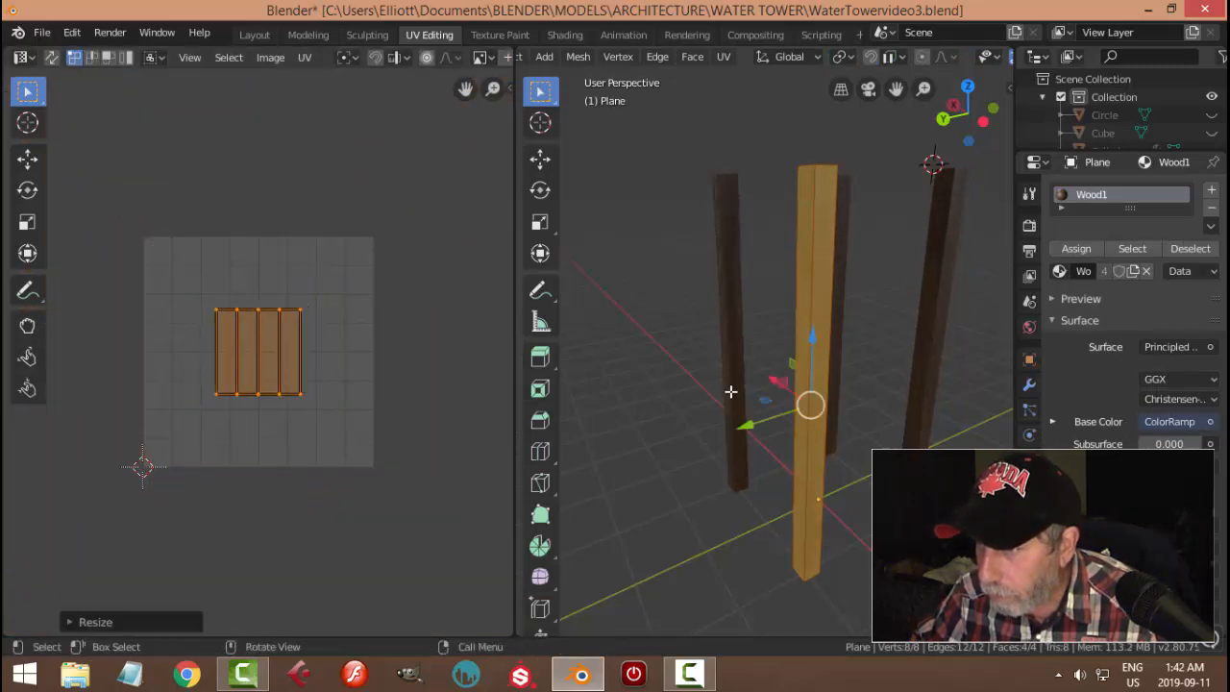
pyautogui.press('Tab')
pyautogui.click(859, 384)
pyautogui.moveTo(859, 384); pyautogui.dragTo(772, 393, button='middle')
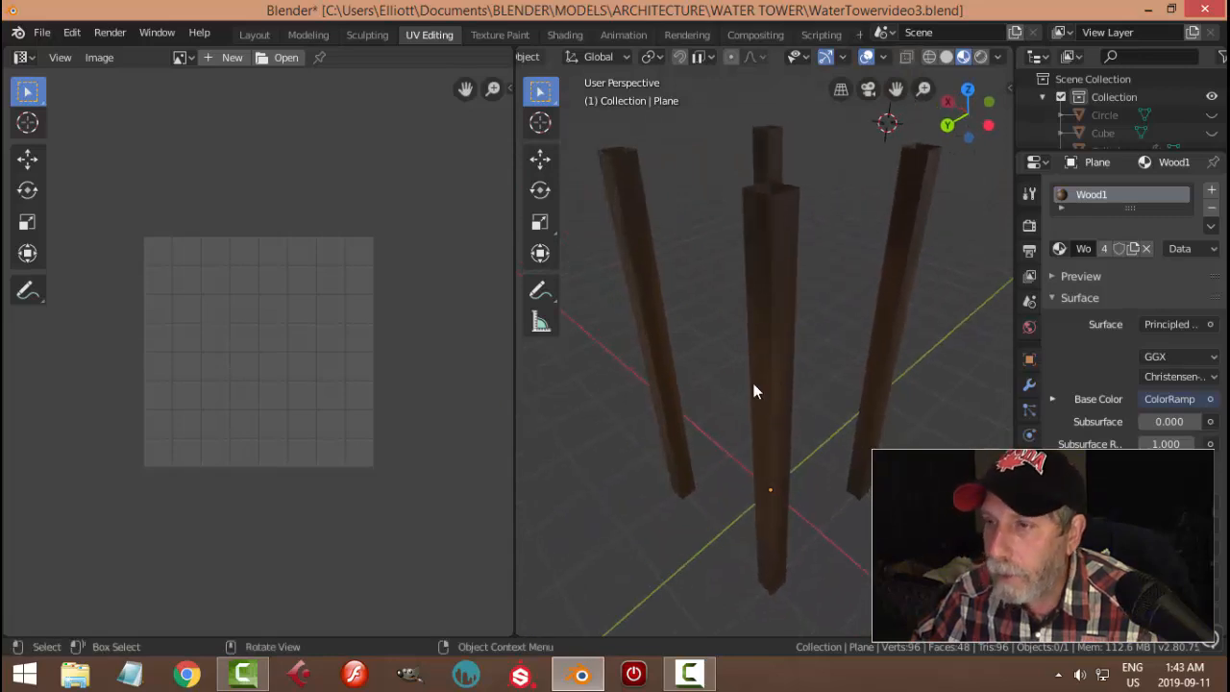
# Unhide the rest of the water tower and open the upper diagonal brace between two legs for mesh editing
pyautogui.hotkey('alt', 'h')
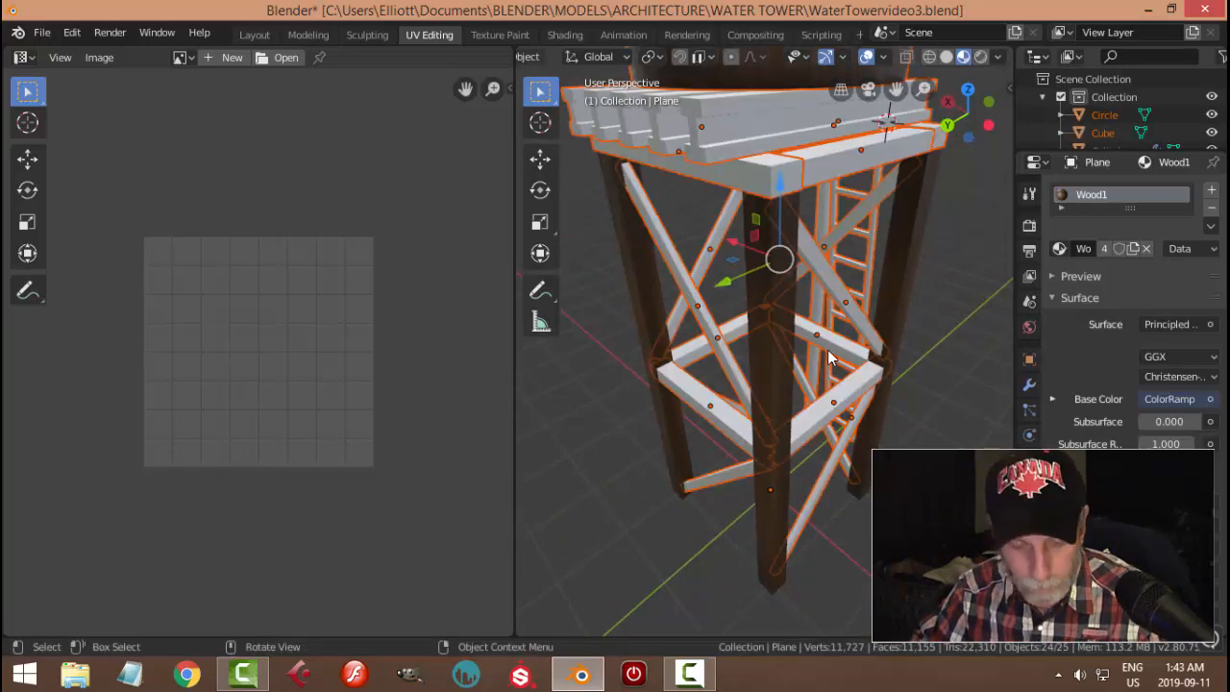
pyautogui.hotkey('alt', 'a')
pyautogui.moveTo(853, 354); pyautogui.dragTo(786, 282, button='middle')
pyautogui.click(835, 338)
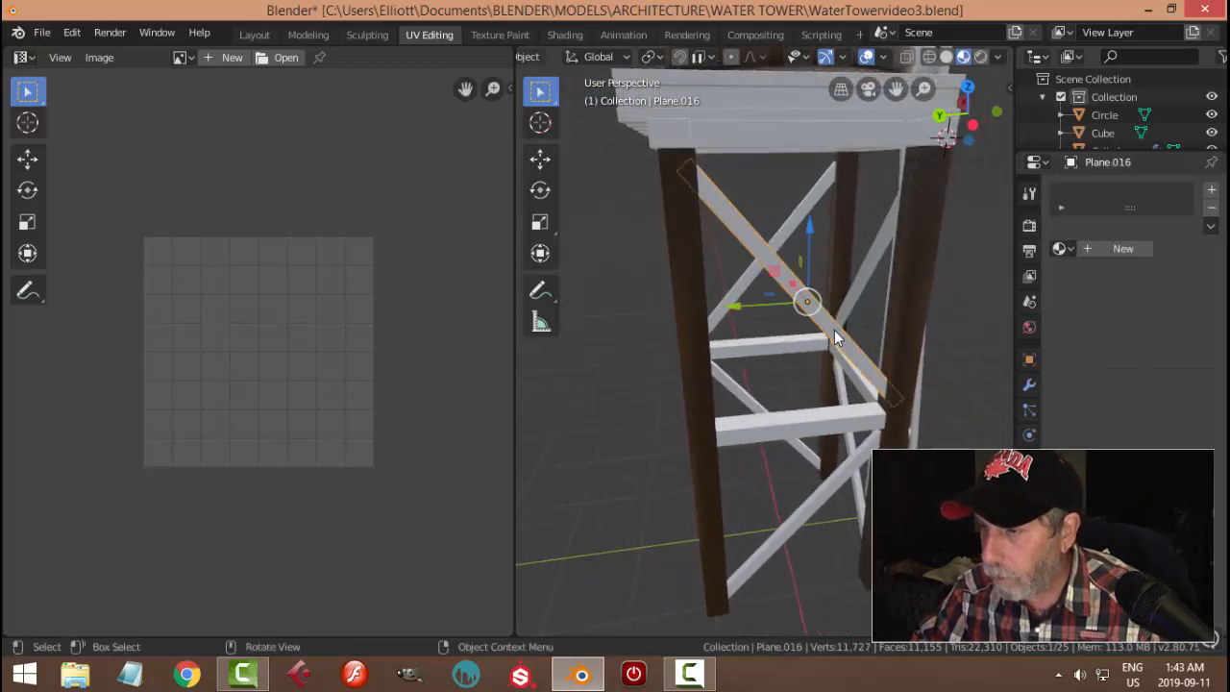
pyautogui.press('Tab')
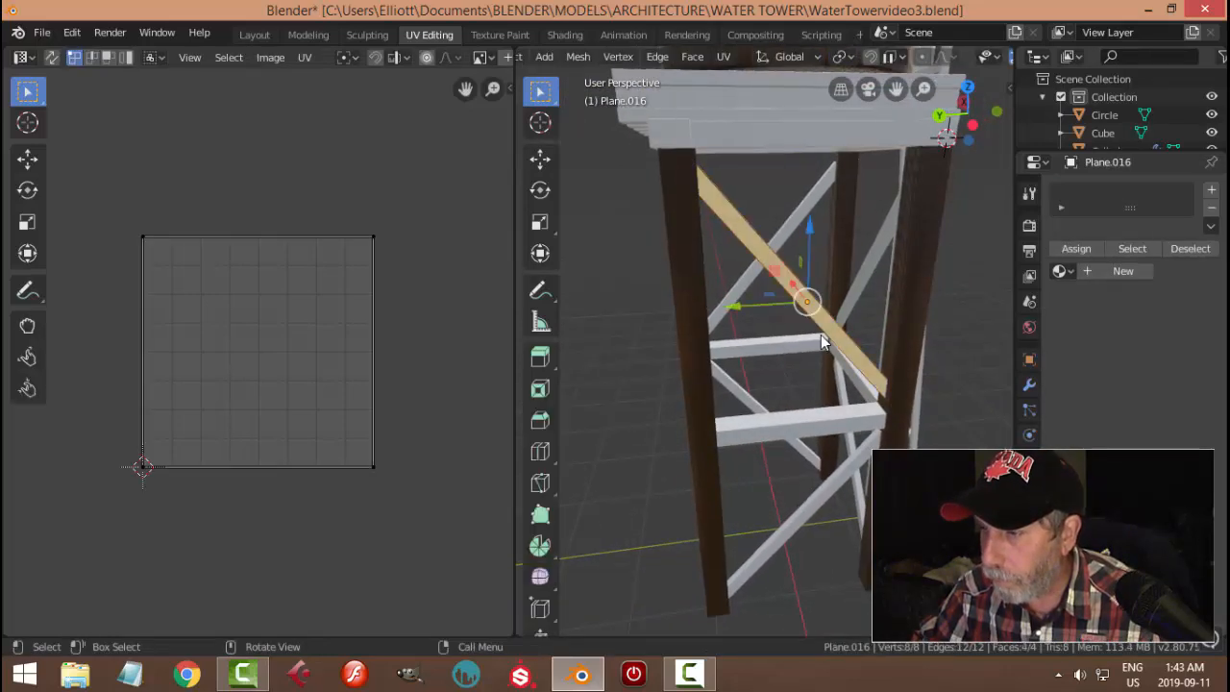
pyautogui.moveTo(821, 335); pyautogui.dragTo(808, 383, button='middle')
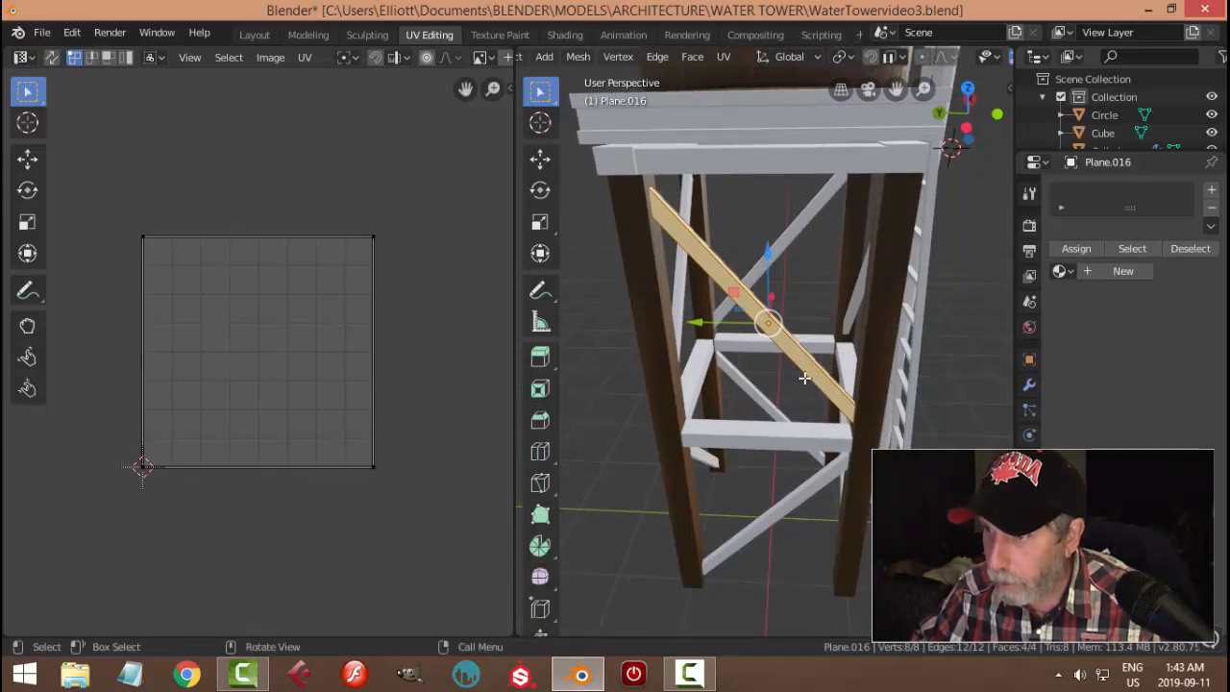
# Isolate the upper diagonal brace and unwrap it using Smart UV Project with an angle limit of 66
pyautogui.press('Tab')
pyautogui.press('KP_Divide')
pyautogui.moveTo(799, 366); pyautogui.dragTo(790, 329, button='middle')
pyautogui.press('Tab')
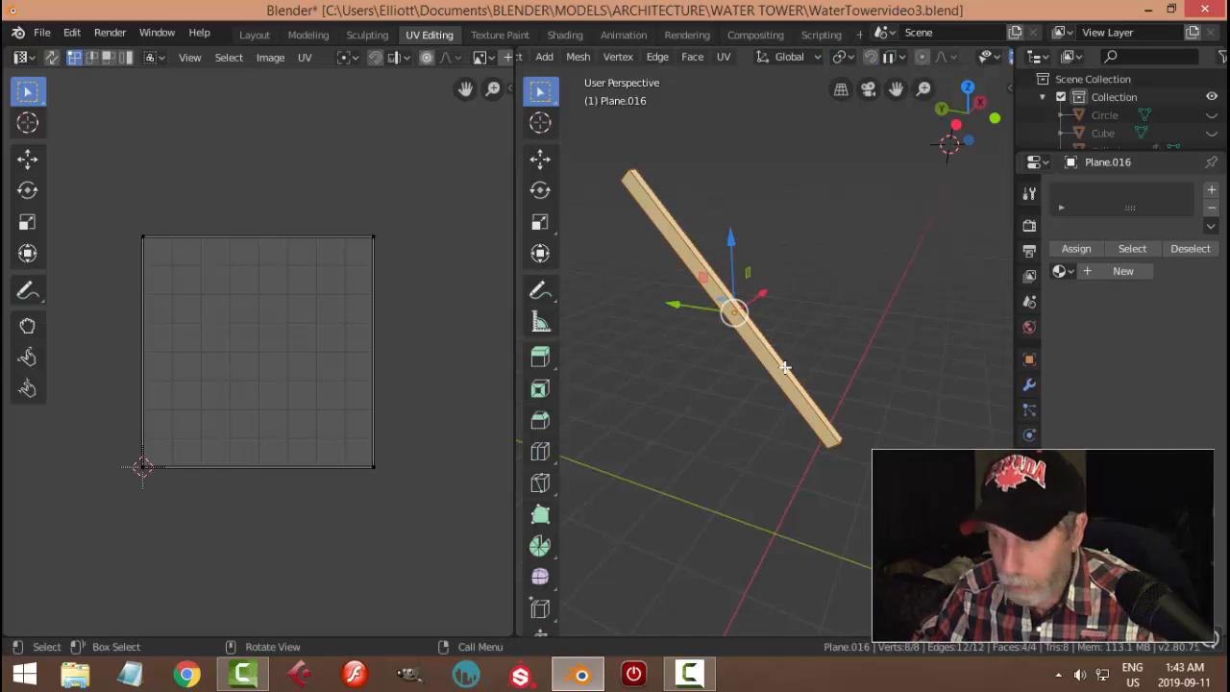
pyautogui.press('u')
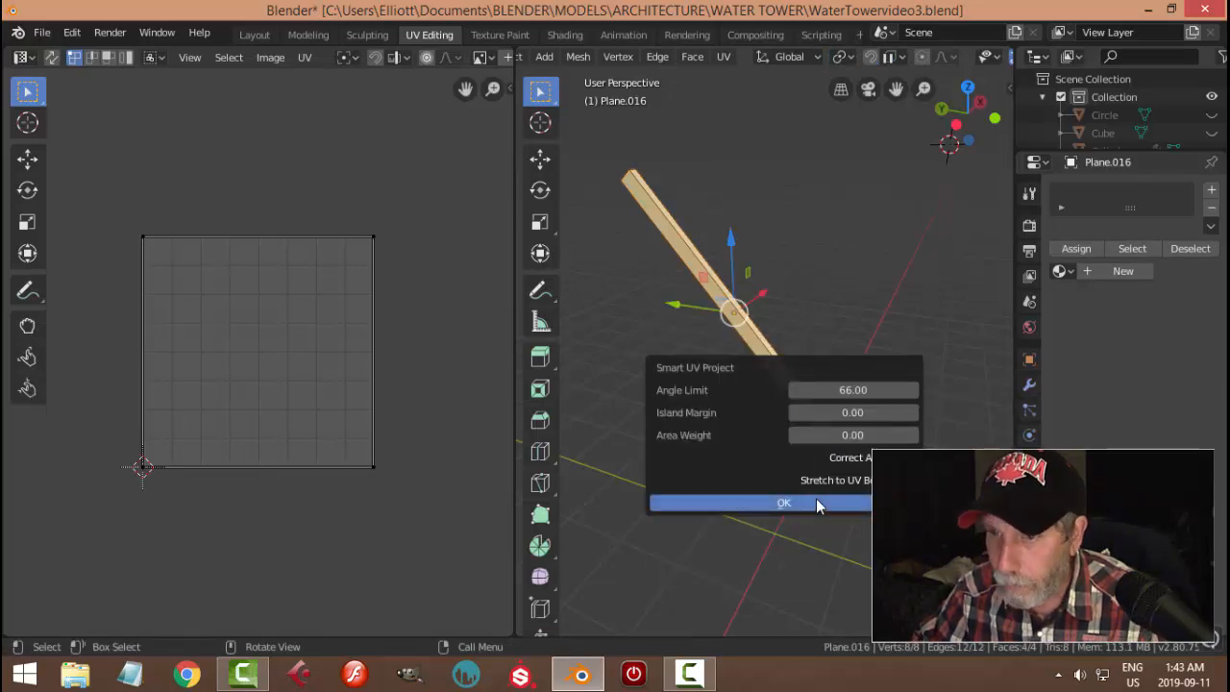
pyautogui.click(783, 502)
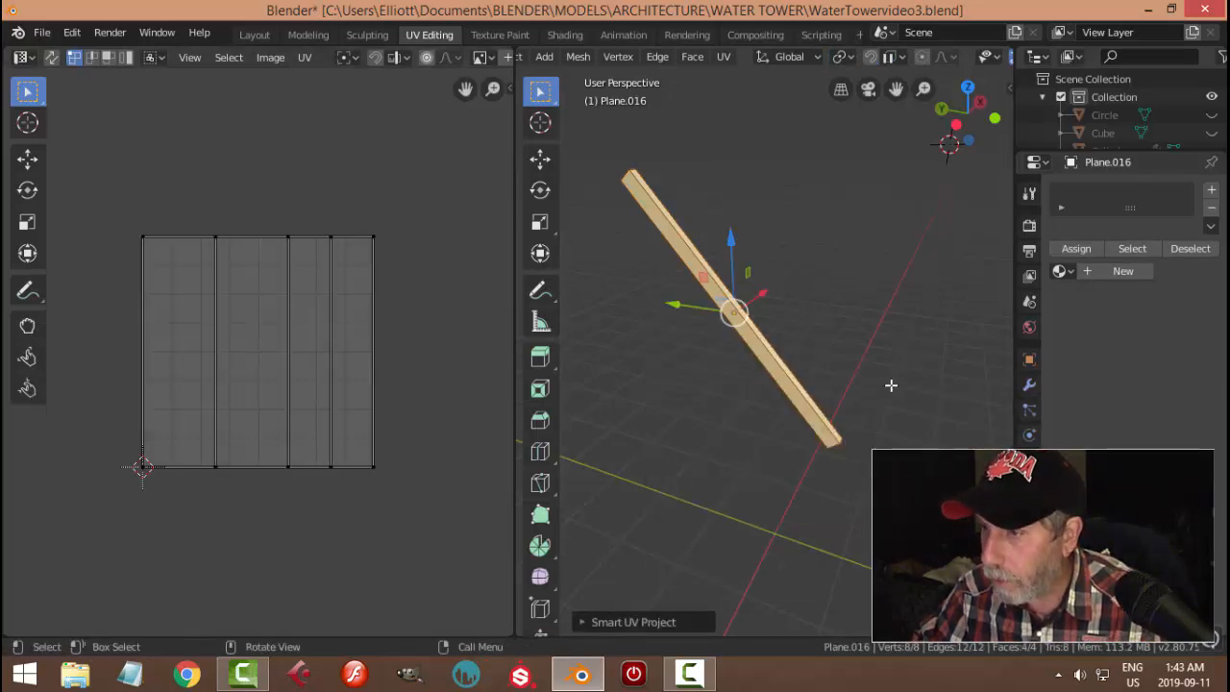
pyautogui.press('Tab')
# Assign the Wood1 material to the isolated brace, inspect its grain, and unhide the rest of the tower
pyautogui.click(1061, 248)
pyautogui.click(918, 293)
pyautogui.click(853, 346)
pyautogui.moveTo(852, 346)
pyautogui.mouseDown(button='middle')
pyautogui.moveTo(725, 358)
pyautogui.moveTo(608, 327)
pyautogui.moveTo(842, 363)
pyautogui.mouseUp(button='middle')
pyautogui.scroll(3, 758, 382)
pyautogui.moveTo(758, 382); pyautogui.dragTo(857, 364, button='middle')
pyautogui.click(806, 357)
pyautogui.scroll(-3, 836, 358)
pyautogui.click(874, 357)
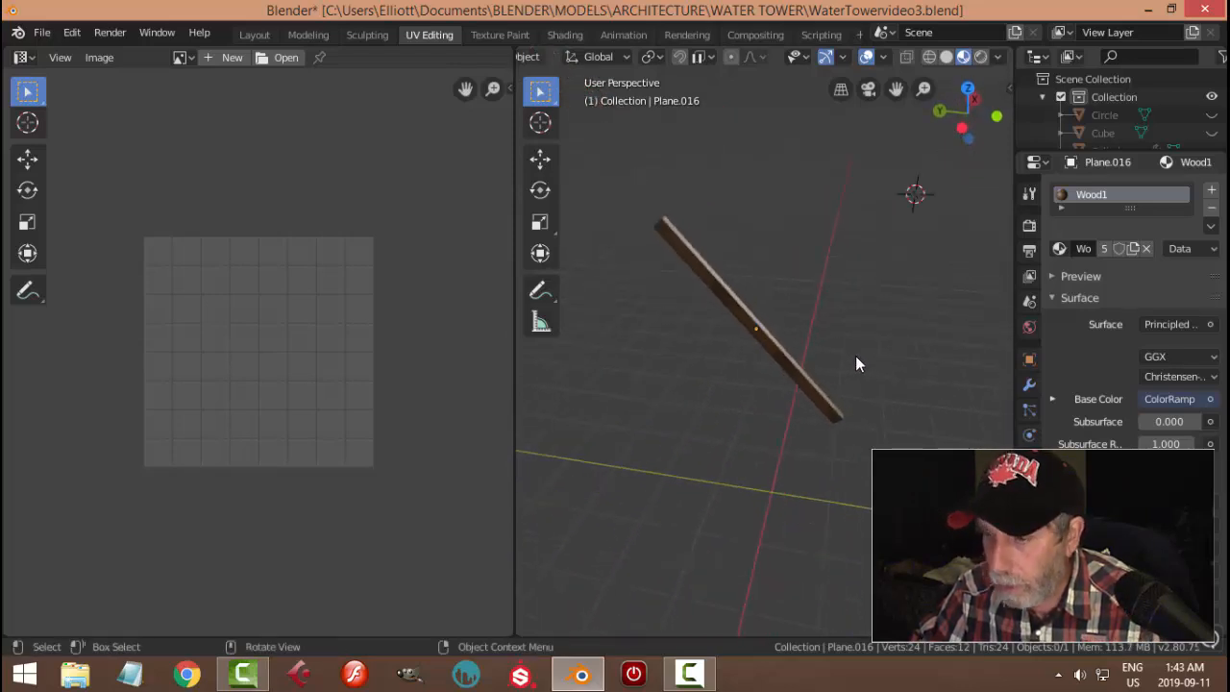
pyautogui.hotkey('shift', 'h')
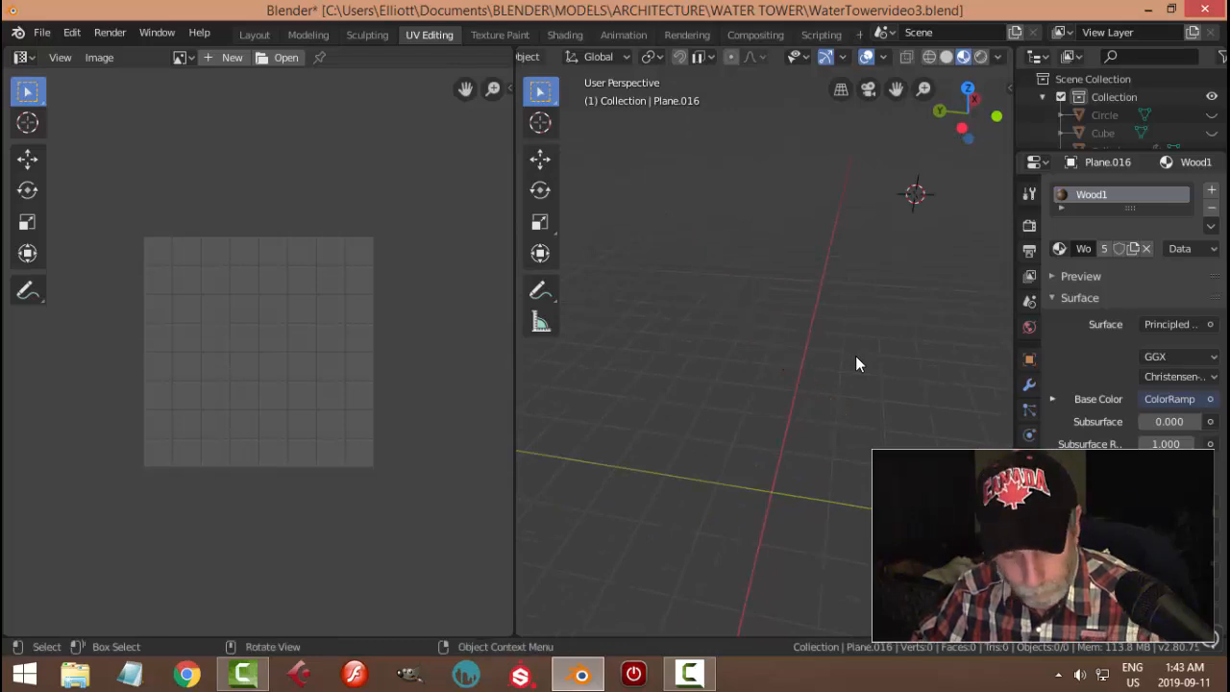
pyautogui.hotkey('alt', 'h')
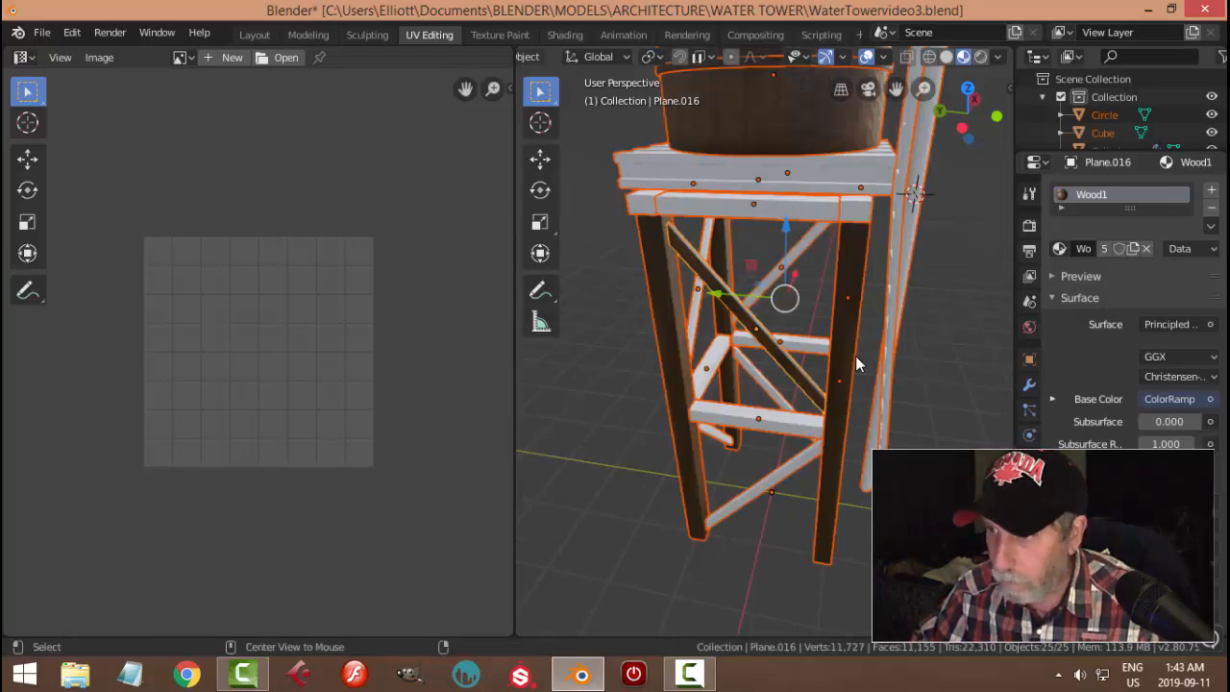
# Unwrap the three remaining upper diagonal braces together using Smart UV Project with an angle limit of 66
pyautogui.hotkey('alt', 'a')
pyautogui.moveTo(850, 353); pyautogui.dragTo(706, 208, button='middle')
pyautogui.click(746, 414)
pyautogui.click(679, 185)
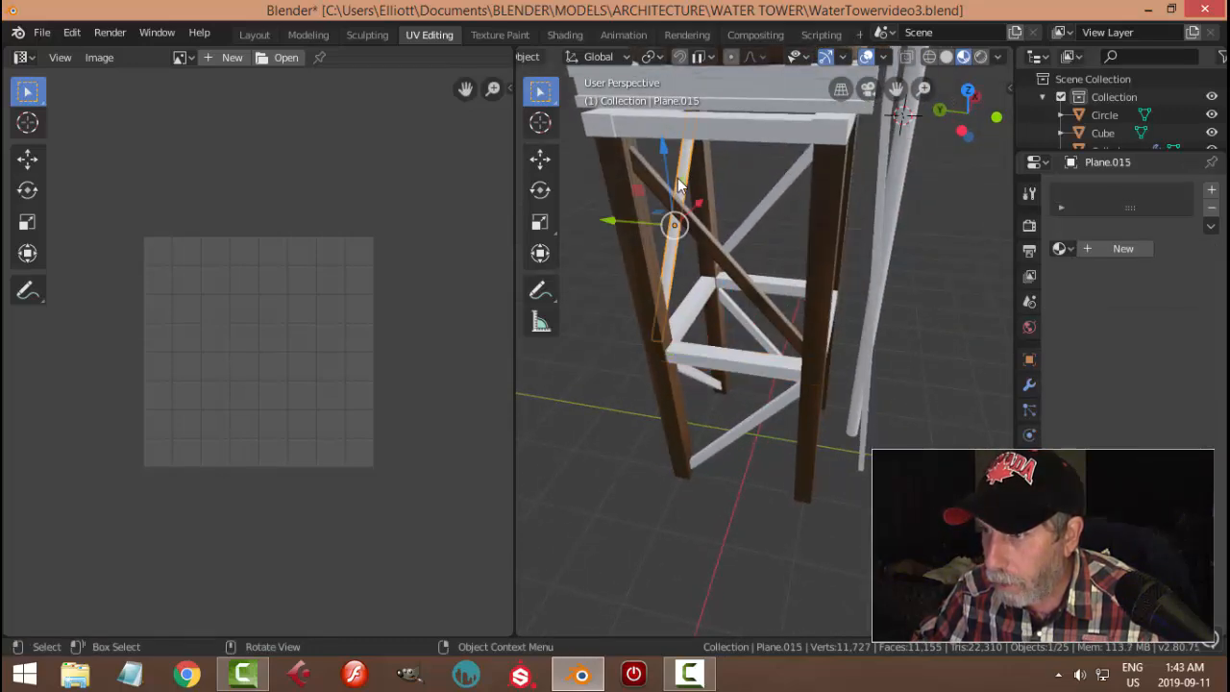
pyautogui.click(757, 208)
pyautogui.moveTo(849, 268); pyautogui.dragTo(816, 235, button='middle')
pyautogui.keyDown('shift'); pyautogui.click(815, 230); pyautogui.keyUp('shift')
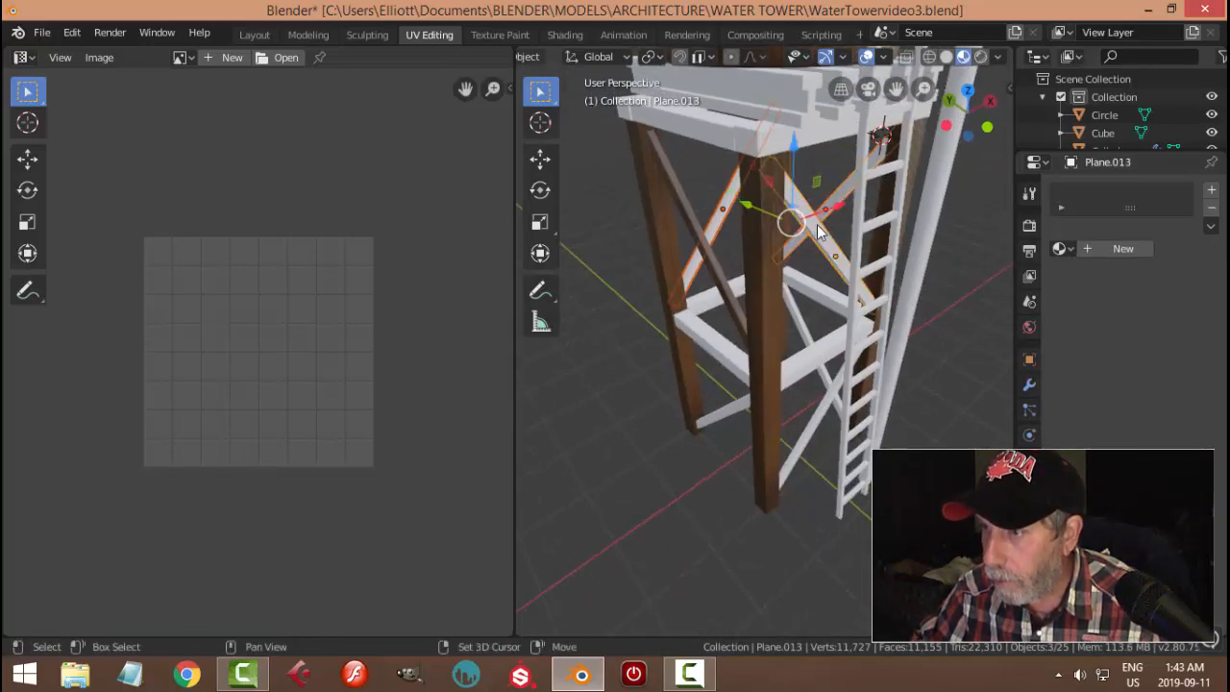
pyautogui.press('Tab')
pyautogui.press('a')
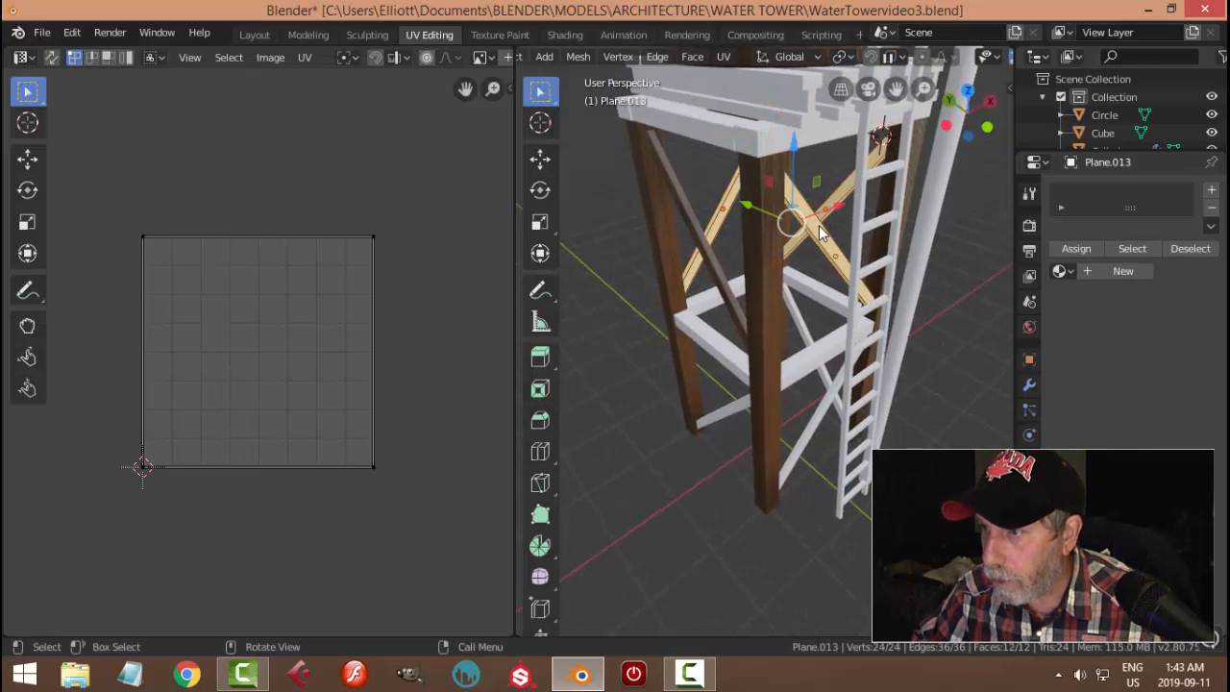
pyautogui.press('u')
pyautogui.click(779, 374)
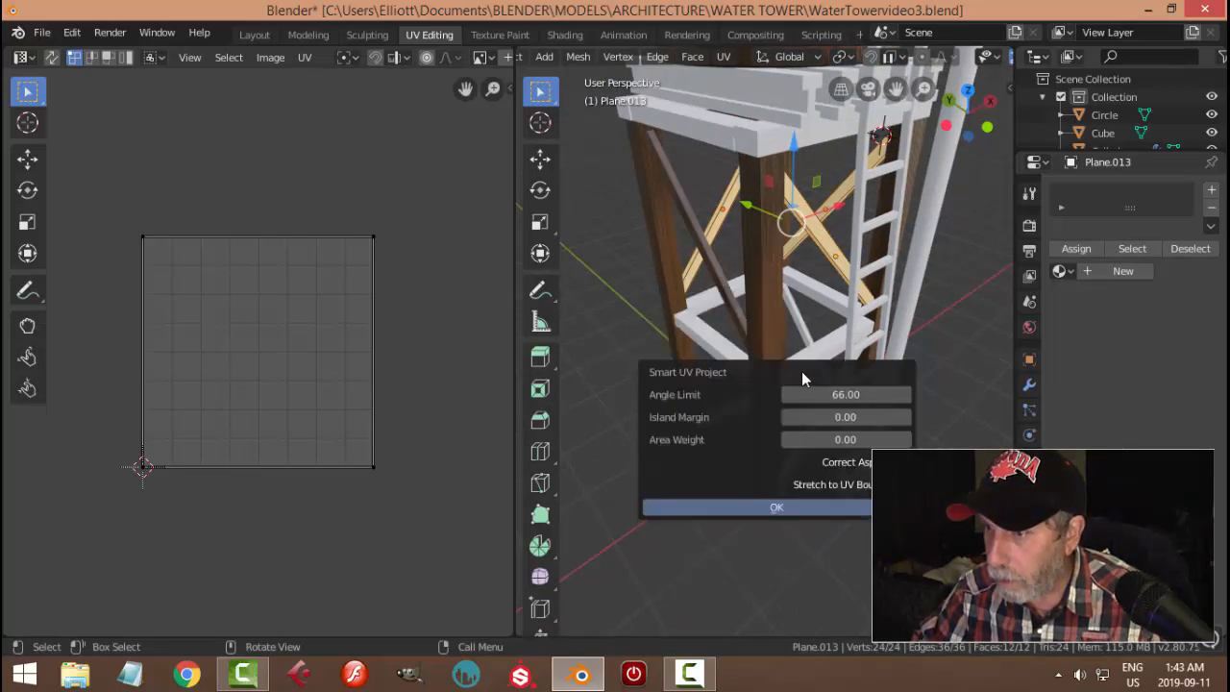
pyautogui.click(812, 506)
pyautogui.press('Tab')
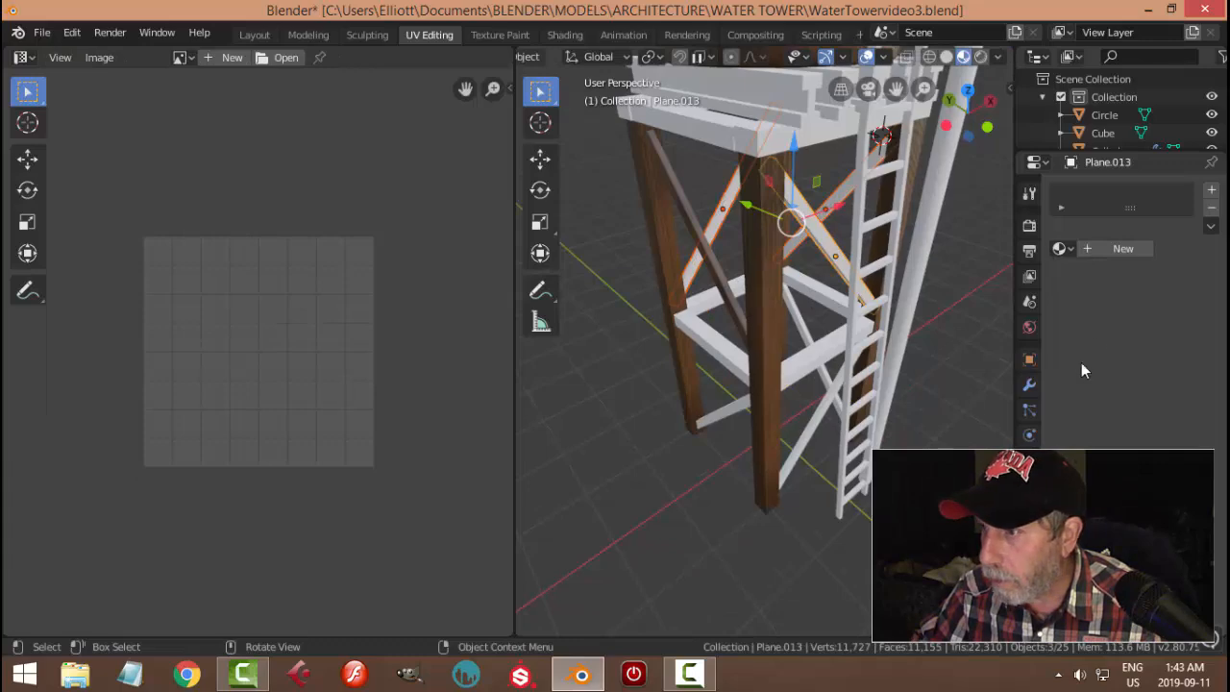
# Assign the Wood1 material to each of the three remaining upper diagonal braces
pyautogui.click(1064, 249)
pyautogui.click(940, 294)
pyautogui.click(940, 294)
pyautogui.moveTo(940, 294); pyautogui.dragTo(1009, 356, button='middle')
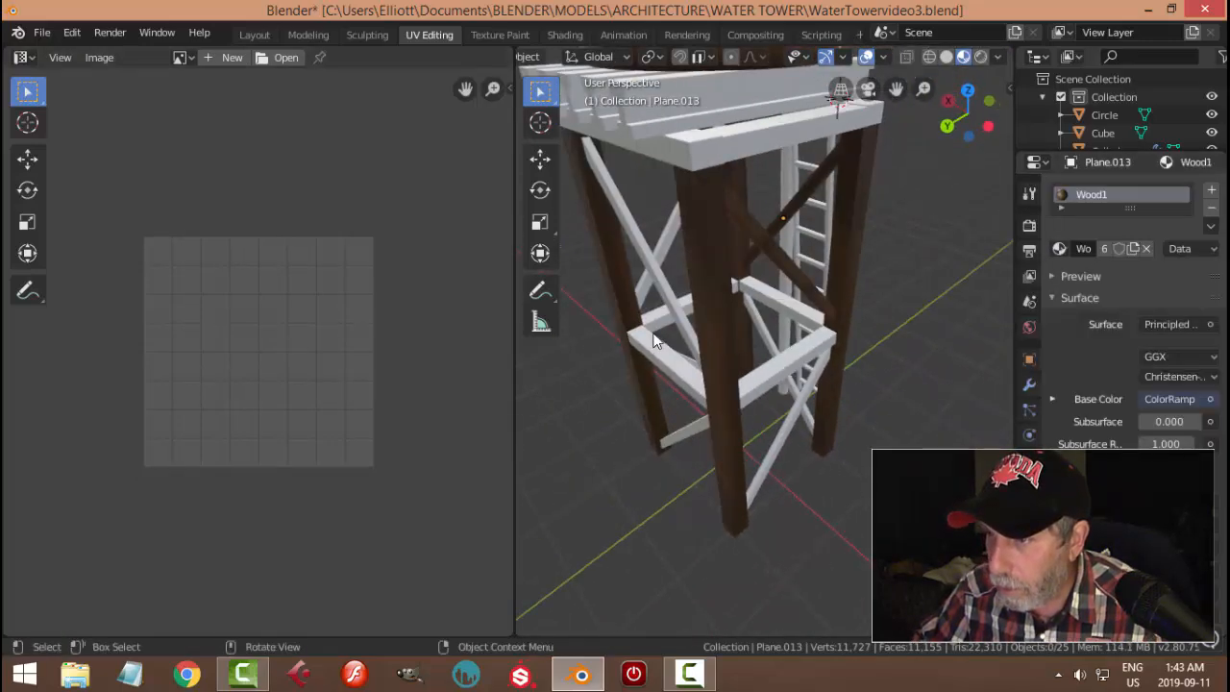
pyautogui.moveTo(654, 343); pyautogui.dragTo(679, 305, button='middle')
pyautogui.click(673, 274)
pyautogui.click(1054, 248)
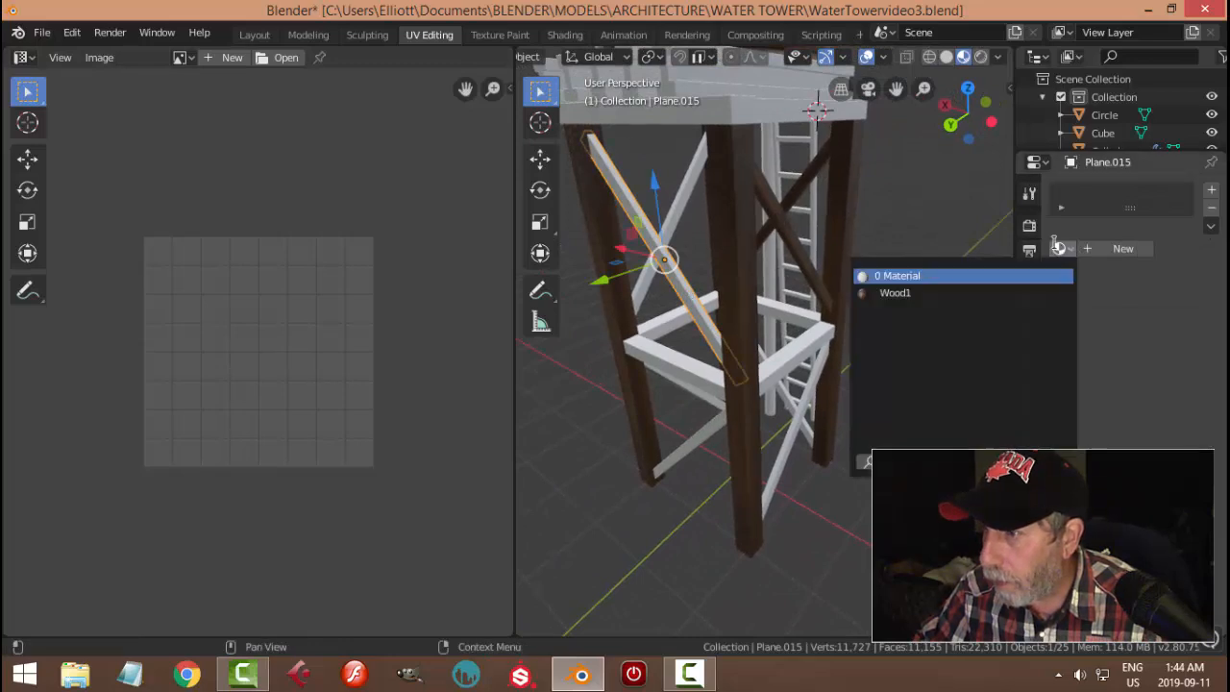
pyautogui.click(940, 292)
pyautogui.click(691, 202)
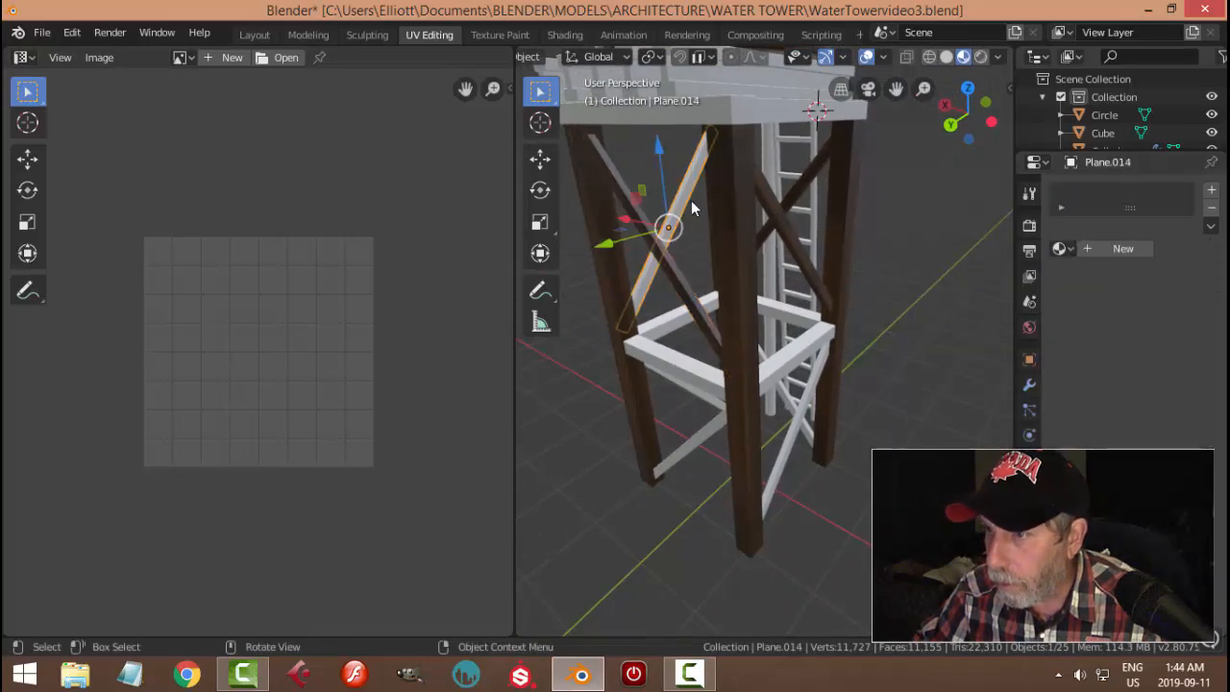
pyautogui.click(1059, 248)
pyautogui.click(937, 293)
# Unwrap three of the lower diagonal braces together using Smart UV Project with an angle limit of 66
pyautogui.moveTo(716, 307); pyautogui.dragTo(832, 333, button='middle')
pyautogui.scroll(3, 822, 312)
pyautogui.scroll(2, 808, 306)
pyautogui.moveTo(689, 190); pyautogui.dragTo(769, 308, button='middle')
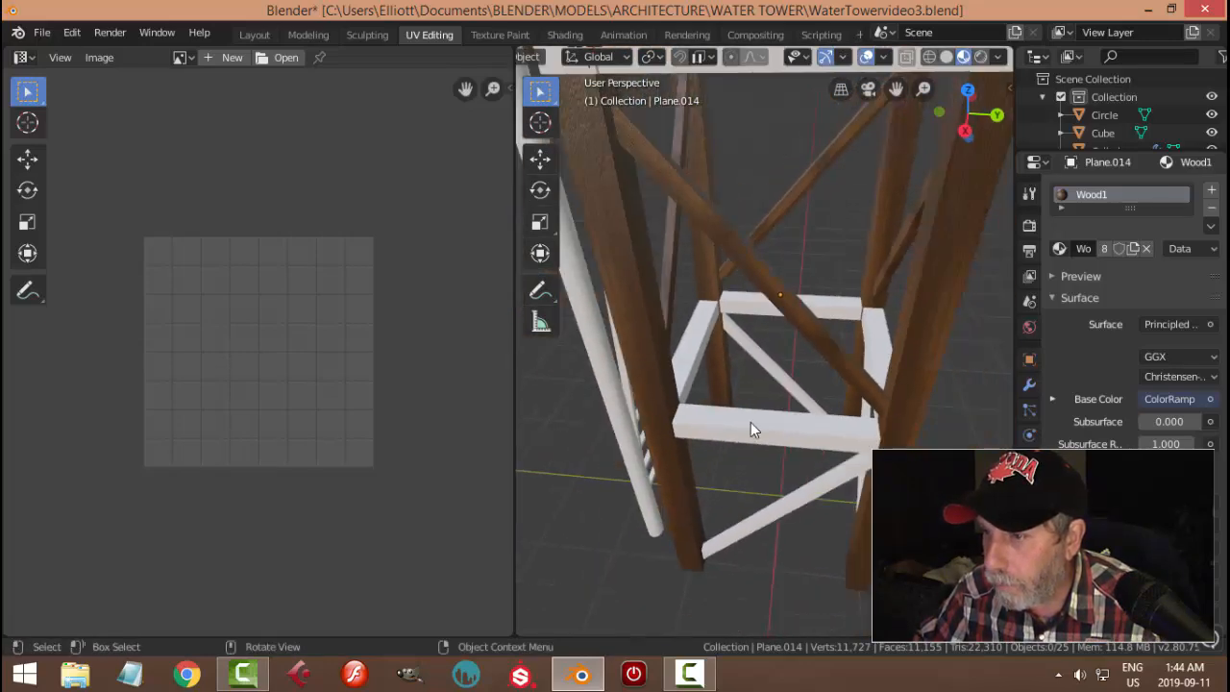
pyautogui.click(779, 375)
pyautogui.moveTo(790, 387); pyautogui.dragTo(701, 396, button='middle')
pyautogui.keyDown('shift'); pyautogui.click(670, 477); pyautogui.keyUp('shift')
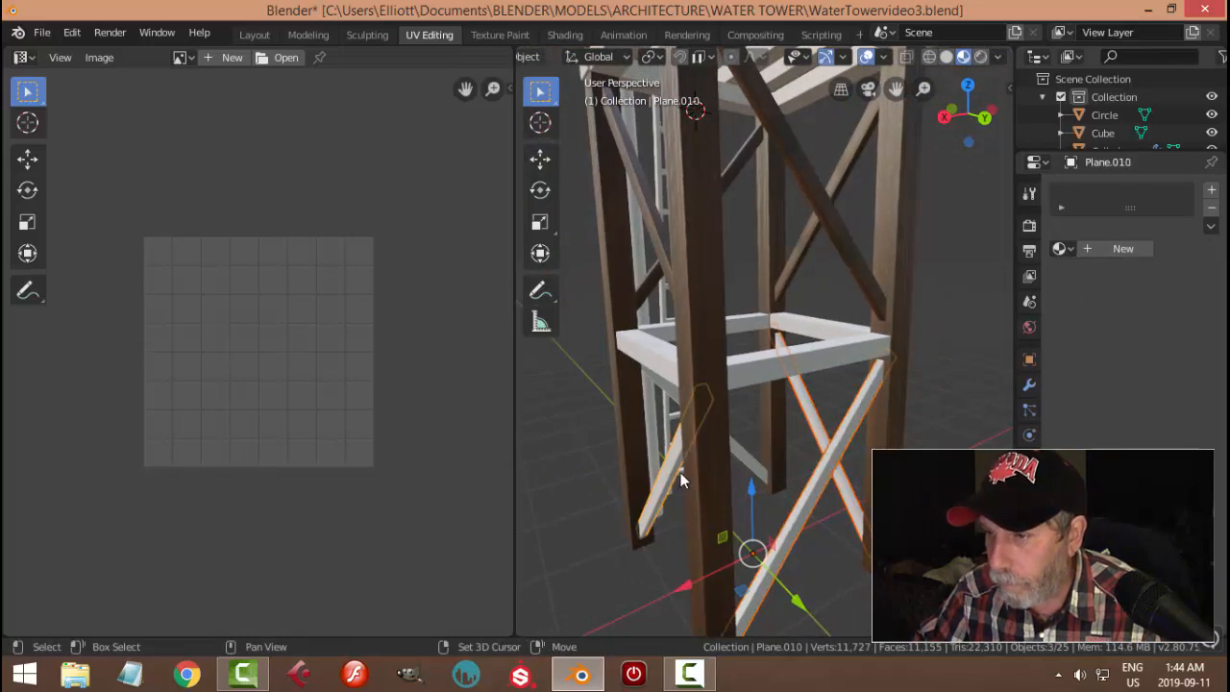
pyautogui.press('Tab')
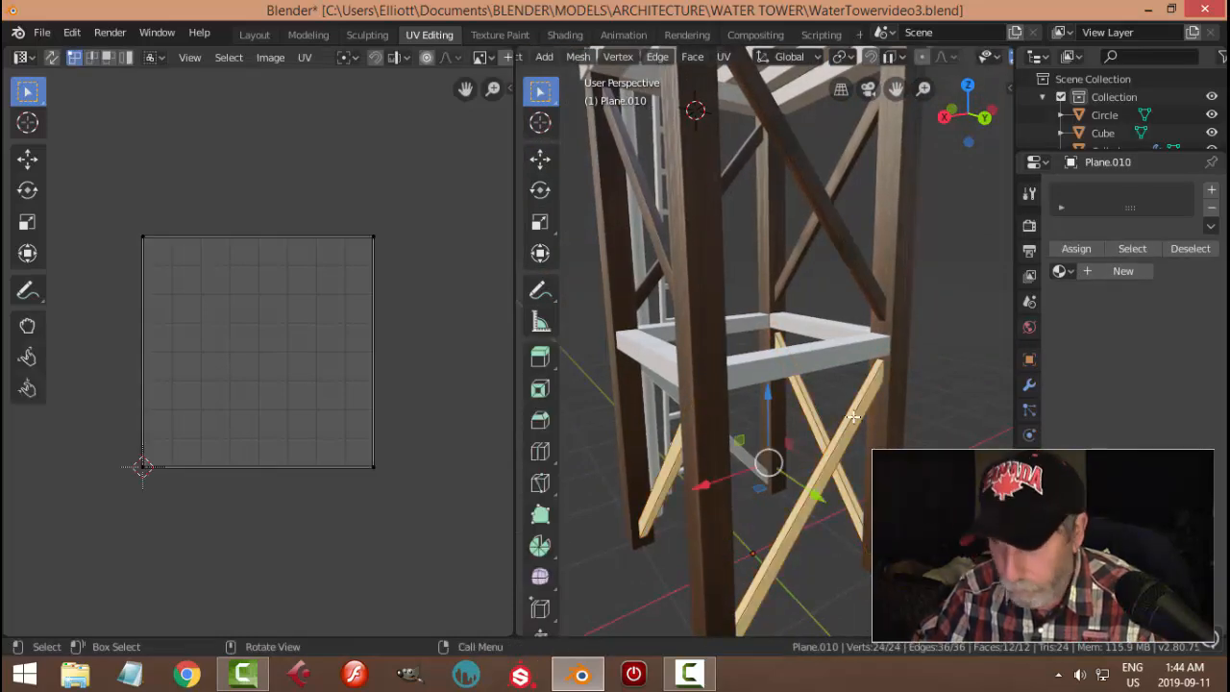
pyautogui.press('u')
pyautogui.click(836, 427)
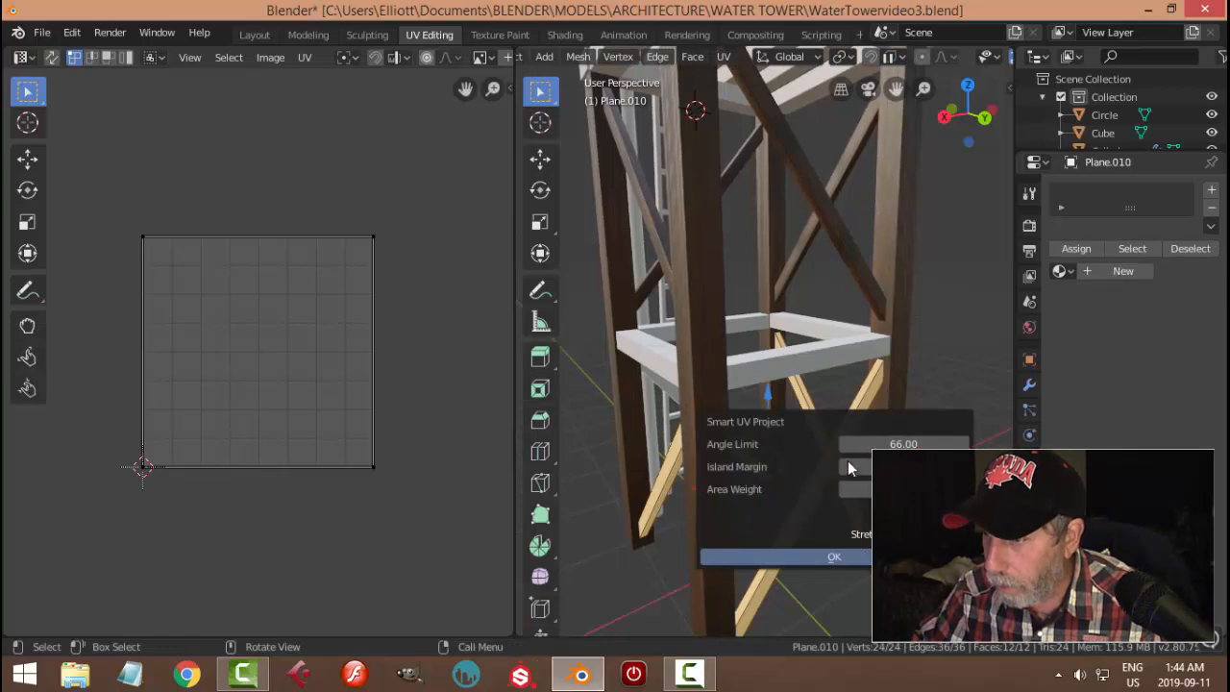
pyautogui.click(842, 556)
pyautogui.press('Tab')
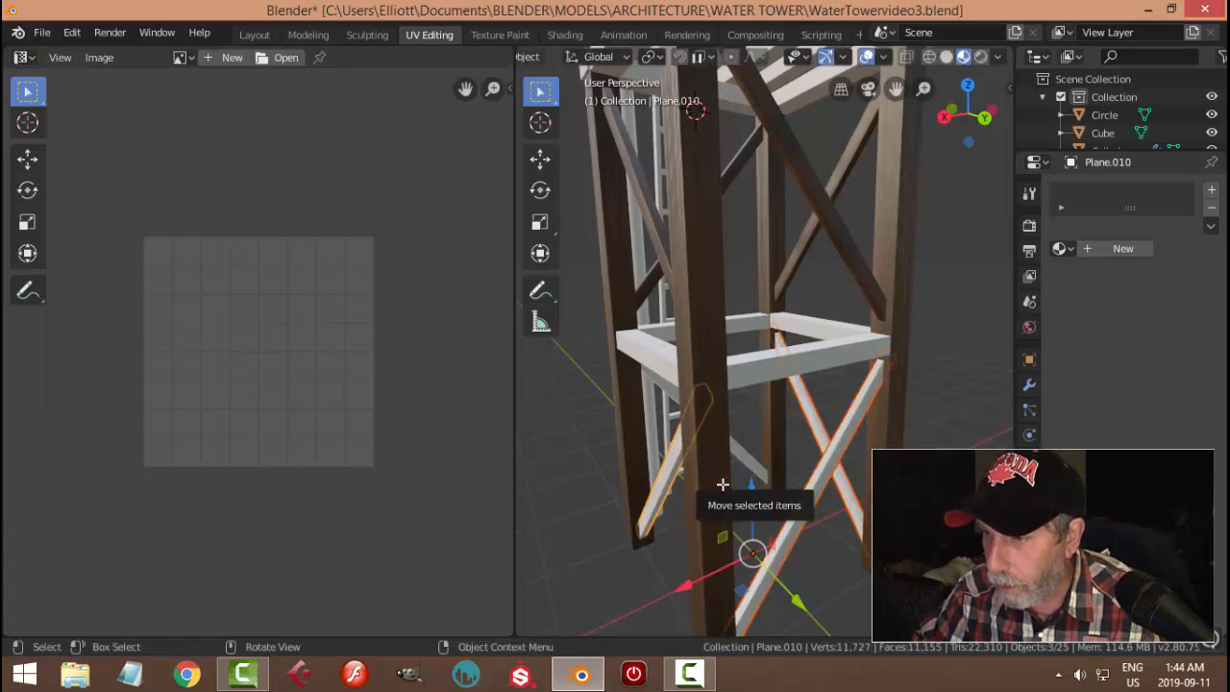
# Assign the Wood1 material to the two crossing braces in the lower section of the tower
pyautogui.hotkey('alt', 'a')
pyautogui.click(1062, 248)
pyautogui.click(966, 292)
pyautogui.click(803, 392)
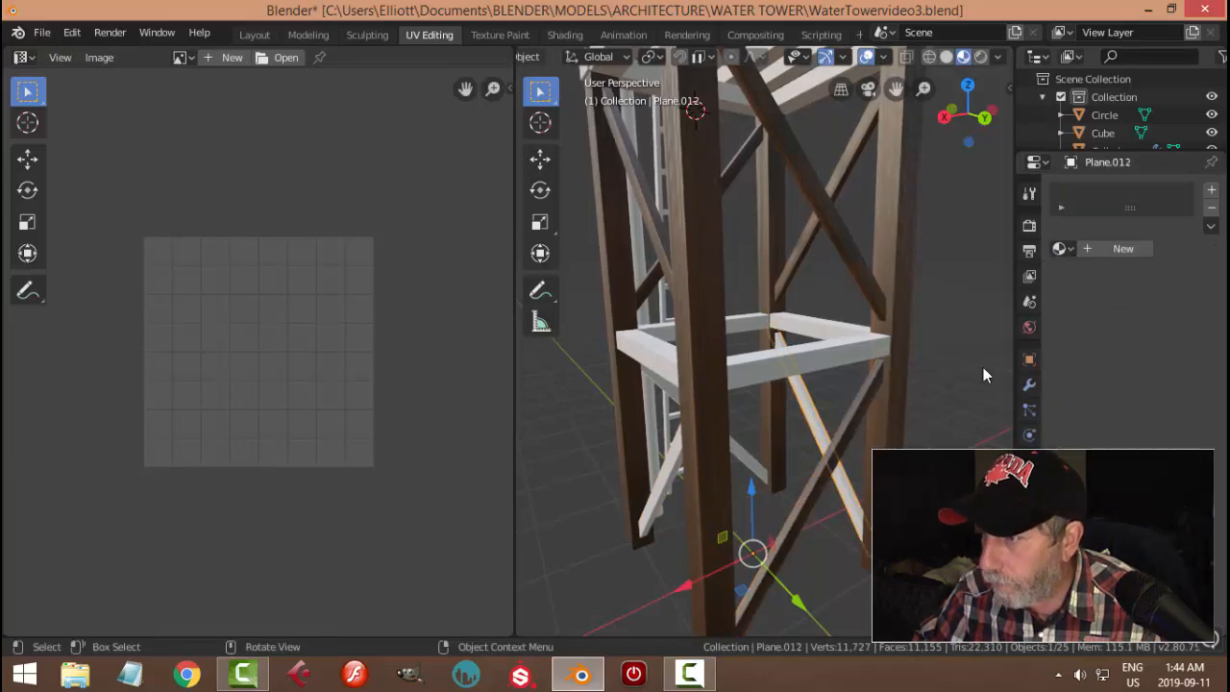
pyautogui.click(1062, 248)
pyautogui.click(966, 293)
# Assign the Wood1 material to the lower diagonal braces that are still white and check them around the tower
pyautogui.moveTo(769, 385); pyautogui.dragTo(801, 440, button='middle')
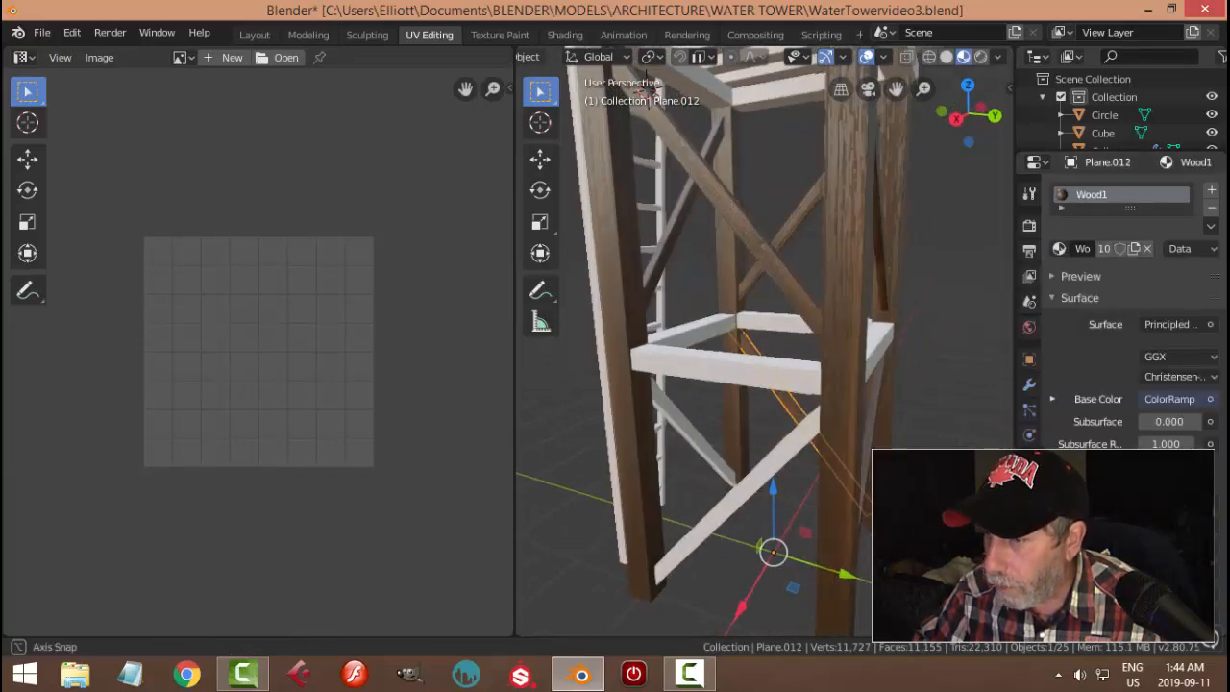
pyautogui.click(801, 440)
pyautogui.click(1062, 248)
pyautogui.click(966, 292)
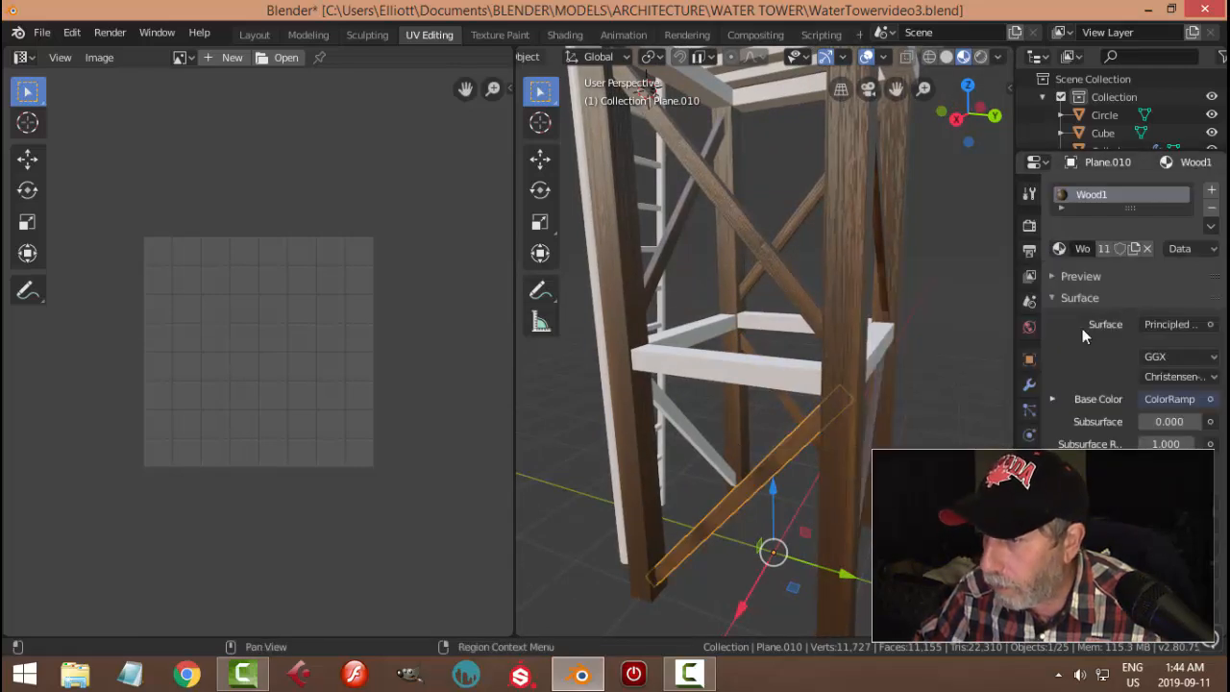
pyautogui.click(716, 438)
pyautogui.click(1060, 250)
pyautogui.click(966, 293)
pyautogui.moveTo(656, 87); pyautogui.dragTo(833, 408, button='middle')
pyautogui.click(795, 375)
pyautogui.click(852, 422)
pyautogui.scroll(3, 833, 407)
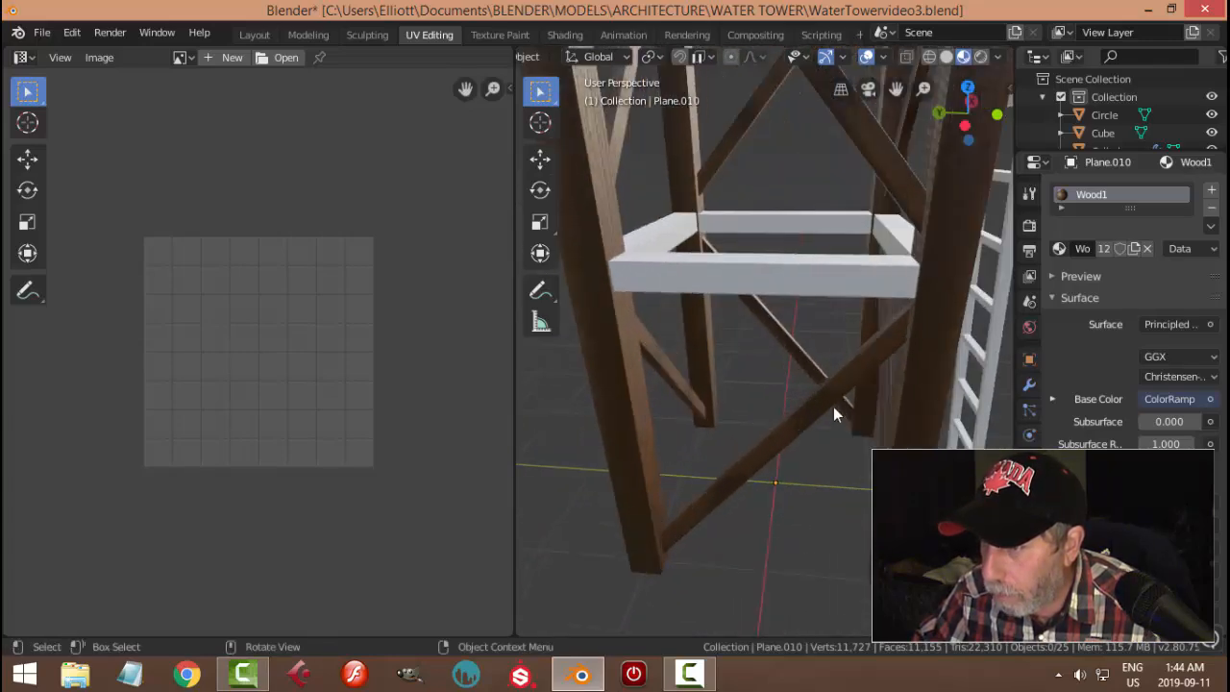
# Isolate the horizontal crossbeam between two legs and mark a seam along one of its upper long edges
pyautogui.click(839, 272)
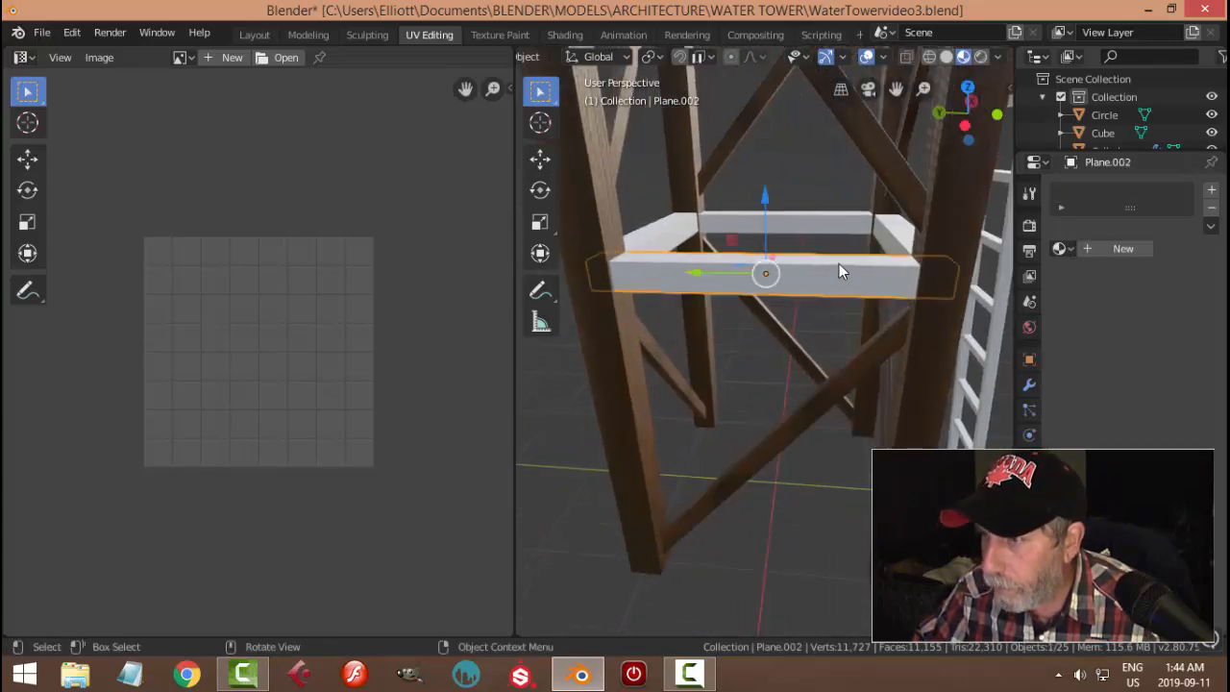
pyautogui.press('Tab')
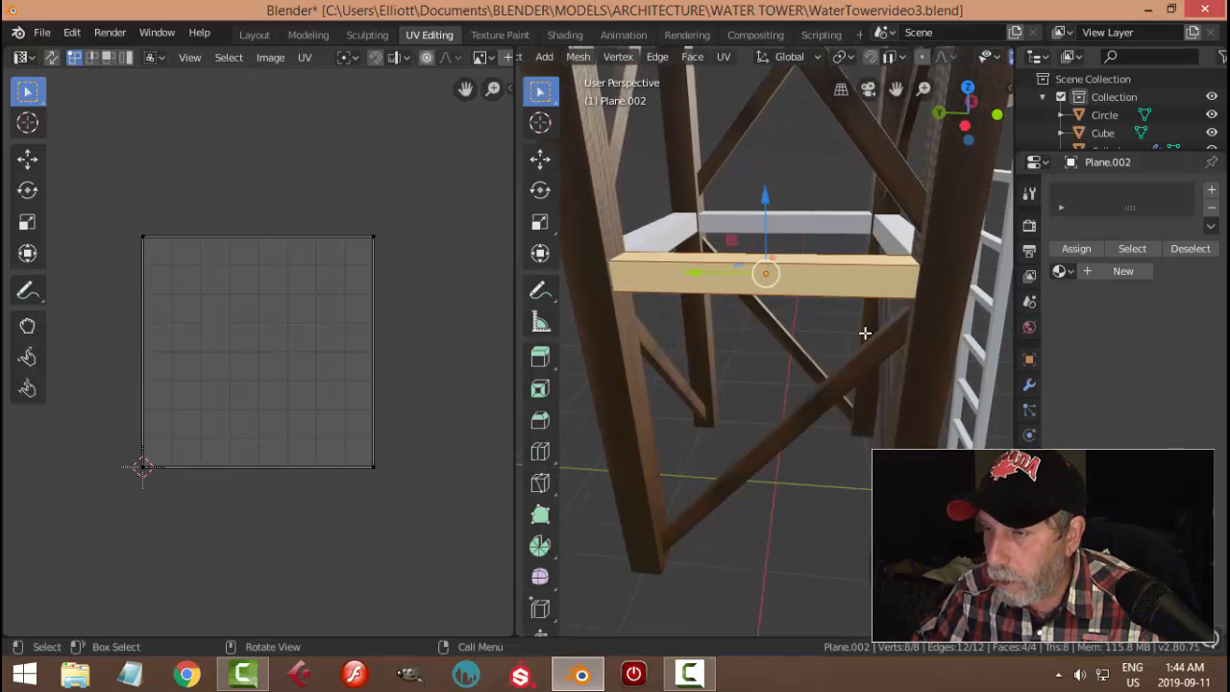
pyautogui.press('Tab')
pyautogui.press('KP_Divide')
pyautogui.moveTo(865, 333); pyautogui.dragTo(670, 314, button='middle')
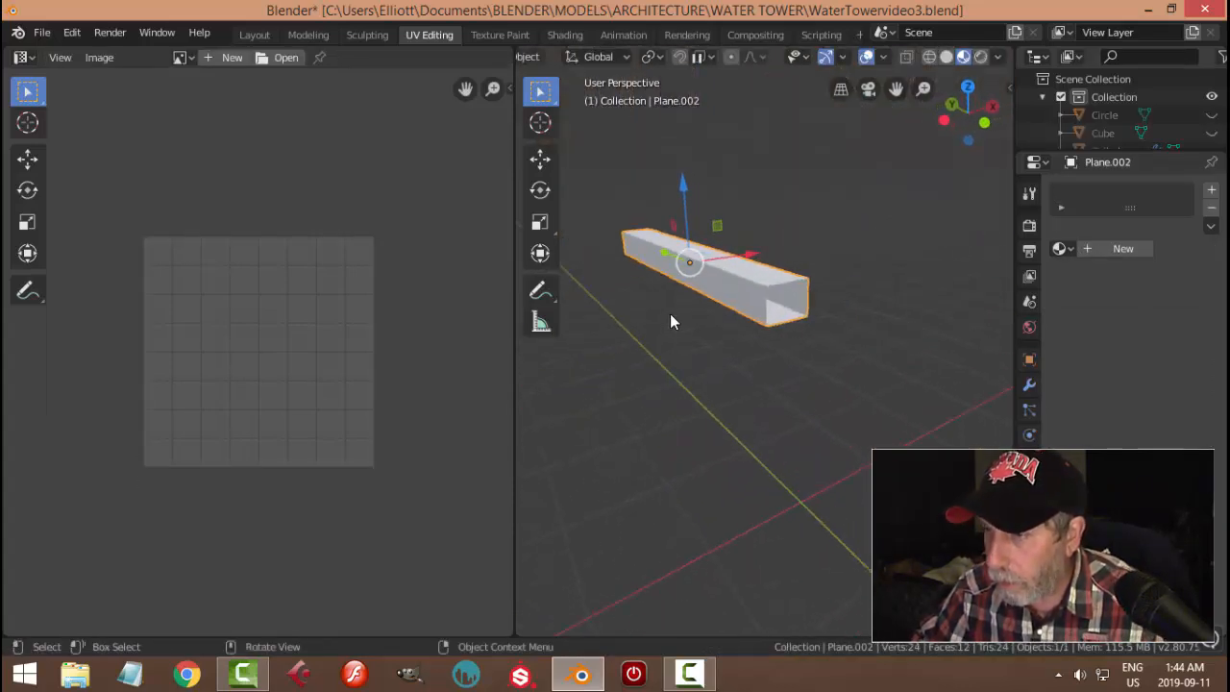
pyautogui.press('Tab')
pyautogui.press('2')
pyautogui.hotkey('alt', 'a')
pyautogui.keyDown('alt'); pyautogui.click(755, 277); pyautogui.keyUp('alt')
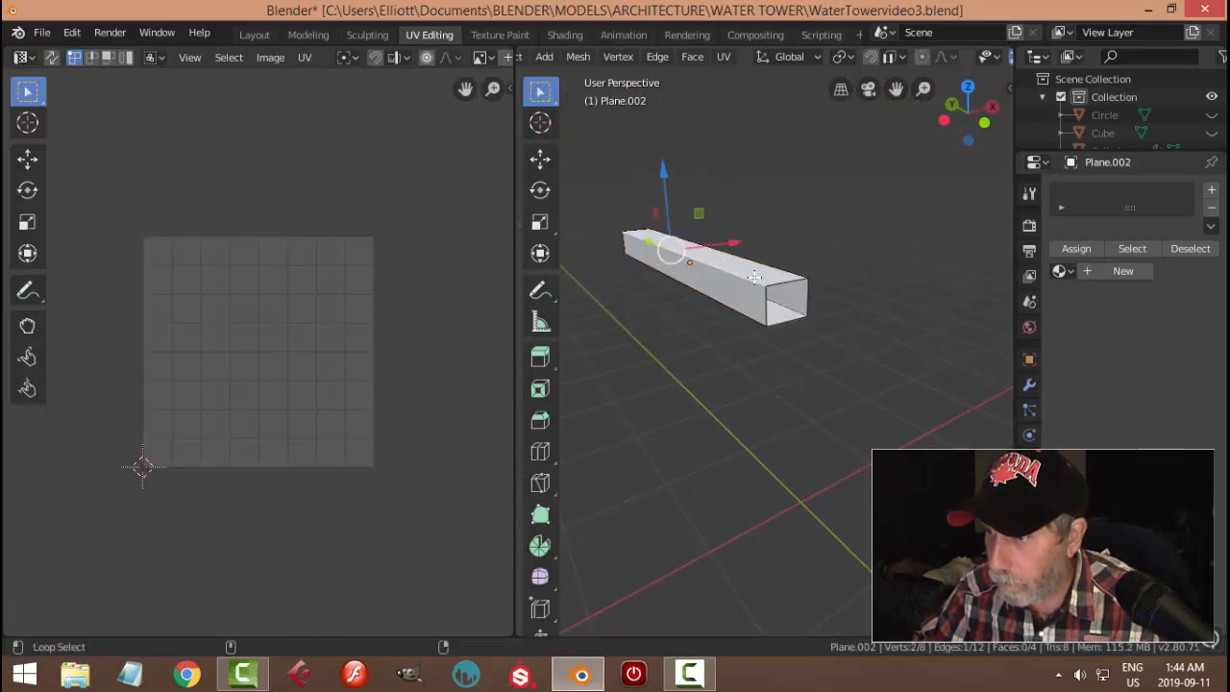
pyautogui.hotkey('ctrl', 'e')
pyautogui.click(797, 321)
# Unwrap all faces of the crossbeam along its marked seam and return to Object Mode
pyautogui.press('a')
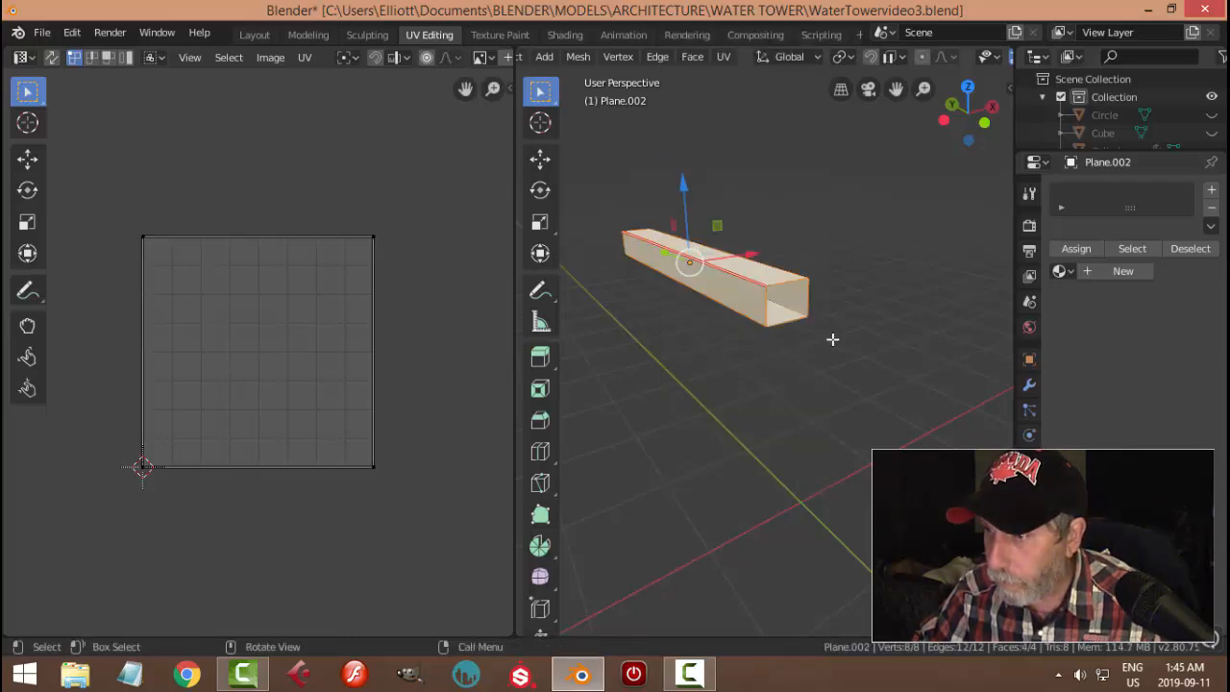
pyautogui.press('u')
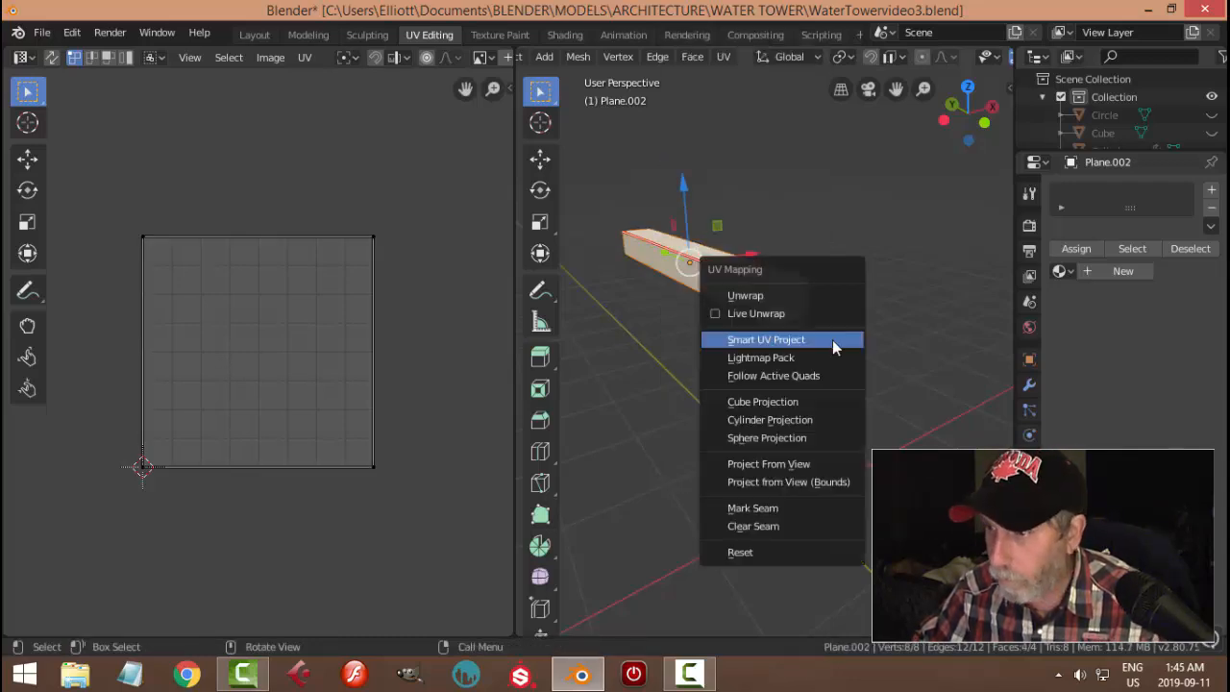
pyautogui.click(789, 295)
pyautogui.press('Tab')
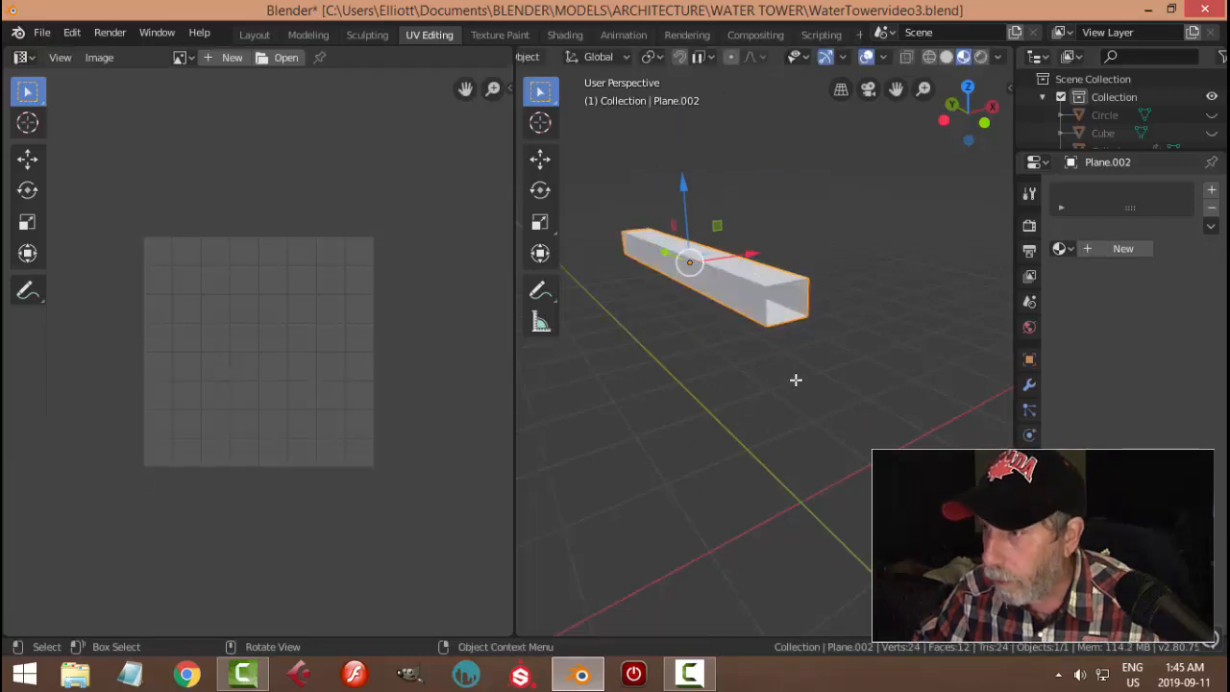
# Assign the Wood1 material to the crossbeam, check its grain, and unhide the rest of the tower
pyautogui.click(1060, 248)
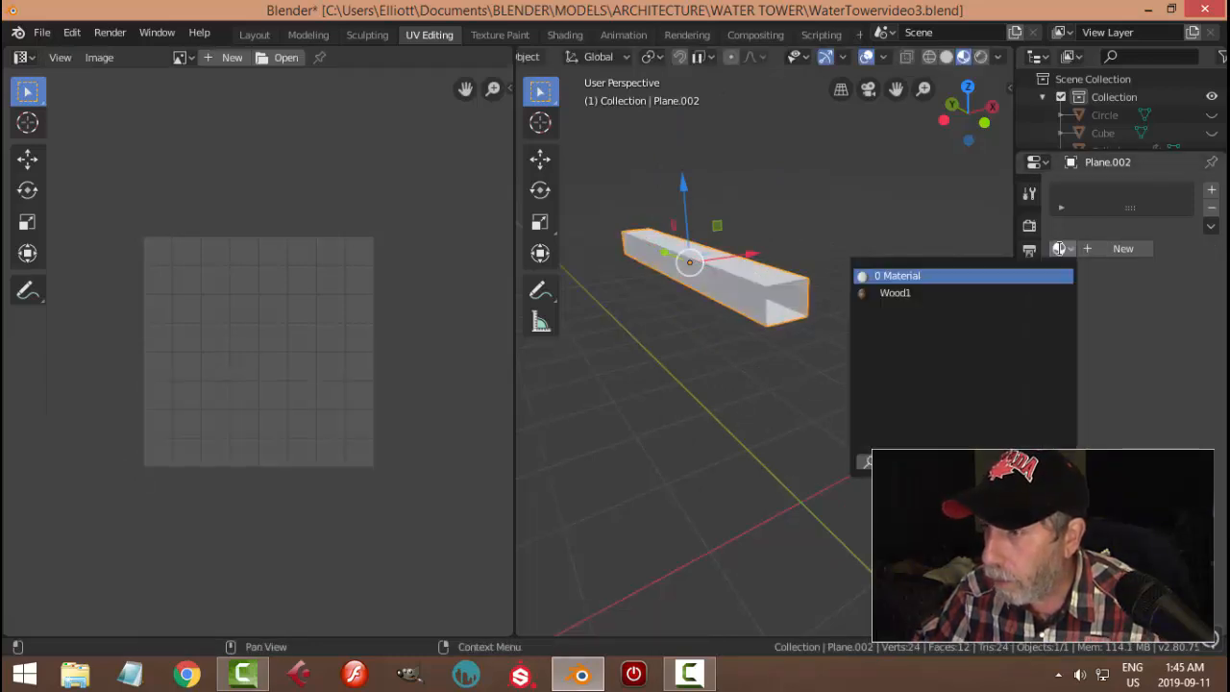
pyautogui.click(946, 296)
pyautogui.moveTo(814, 349); pyautogui.dragTo(889, 415, button='middle')
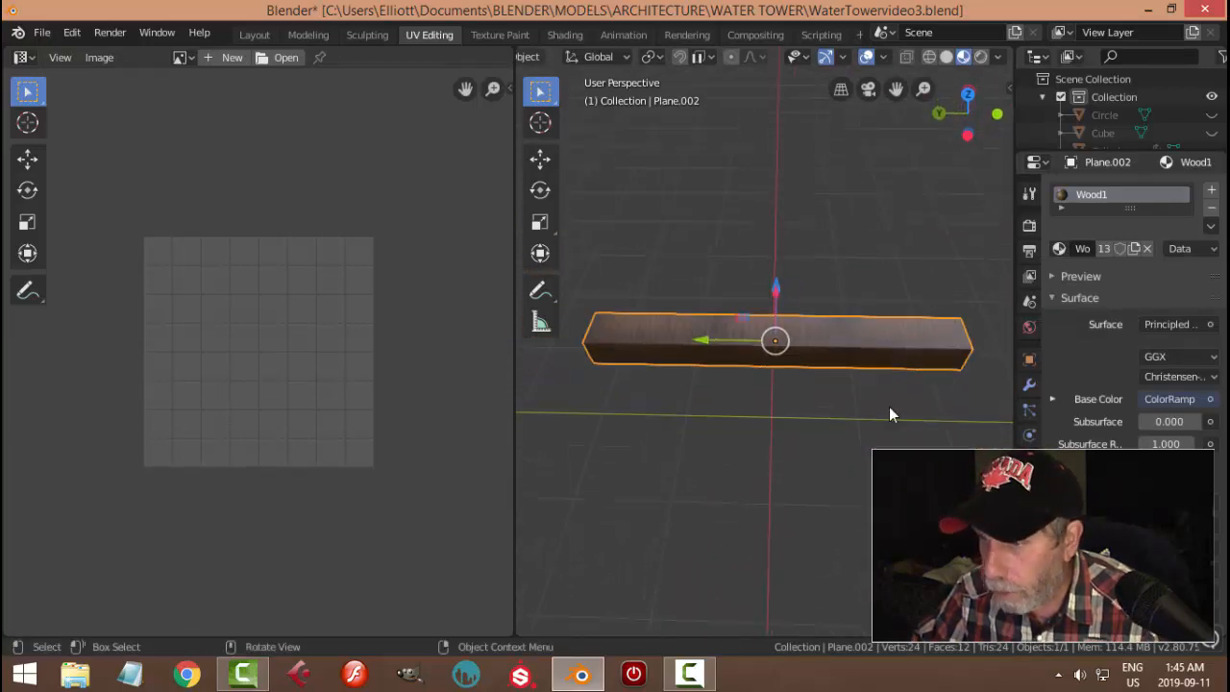
pyautogui.click(891, 399)
pyautogui.scroll(-2, 873, 396)
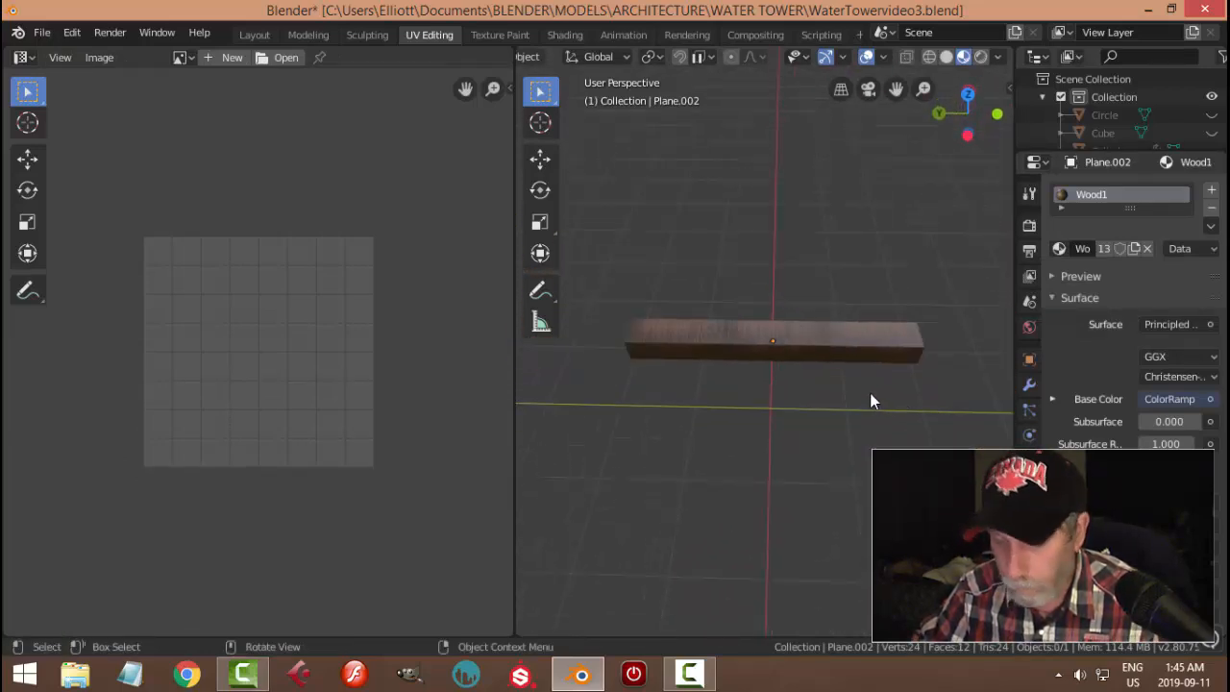
pyautogui.hotkey('shift', 'h')
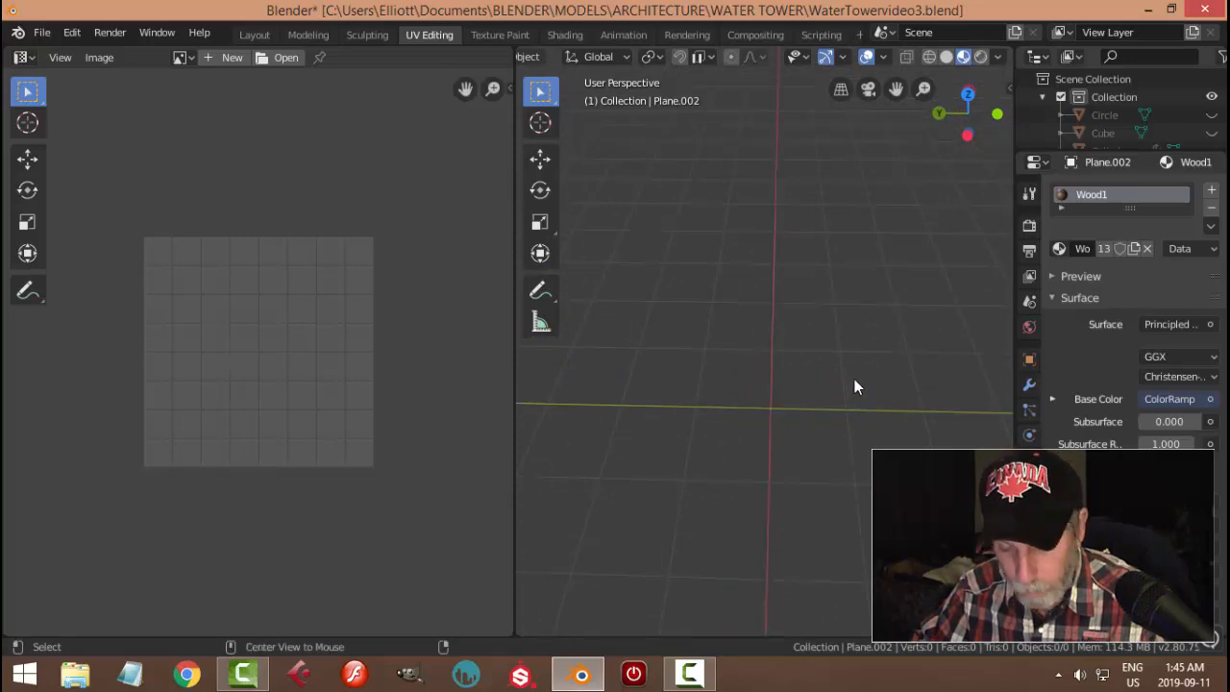
pyautogui.hotkey('alt', 'h')
# Select the three white crossbeams and unwrap all their faces together with Smart UV Project
pyautogui.moveTo(855, 386); pyautogui.dragTo(814, 316, button='middle')
pyautogui.hotkey('alt', 'a')
pyautogui.click(816, 316)
pyautogui.keyDown('shift'); pyautogui.click(805, 240); pyautogui.keyUp('shift')
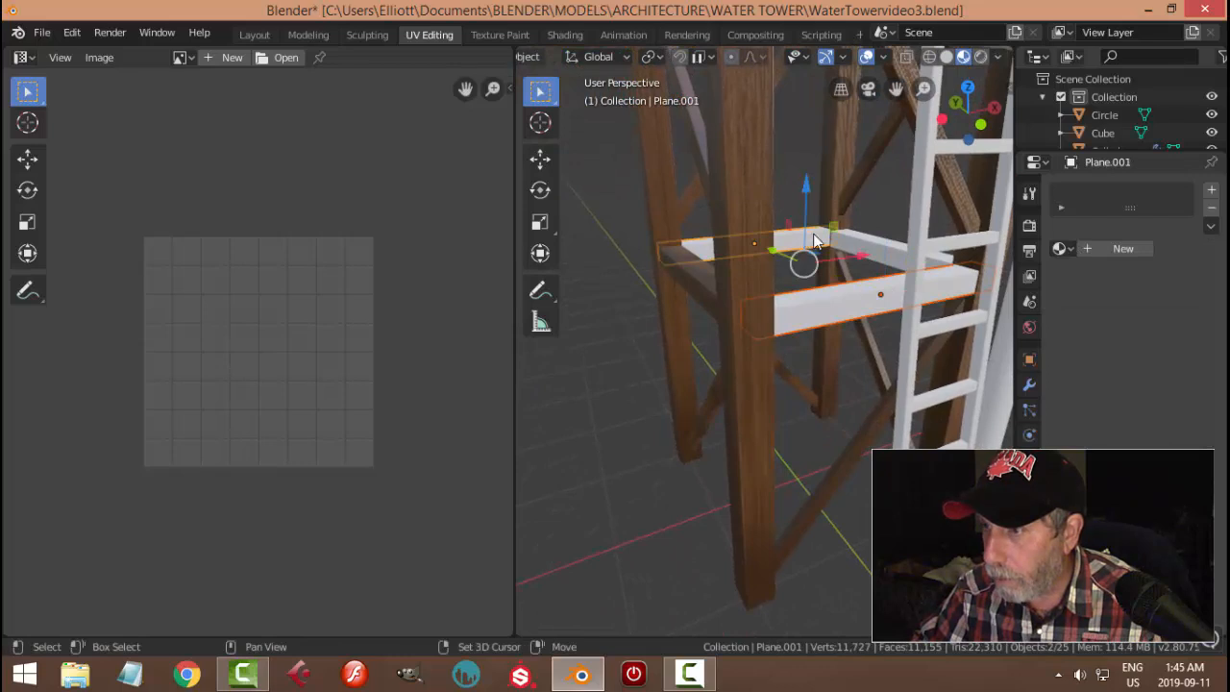
pyautogui.hotkey('ctrl', 'j')
pyautogui.press('Tab')
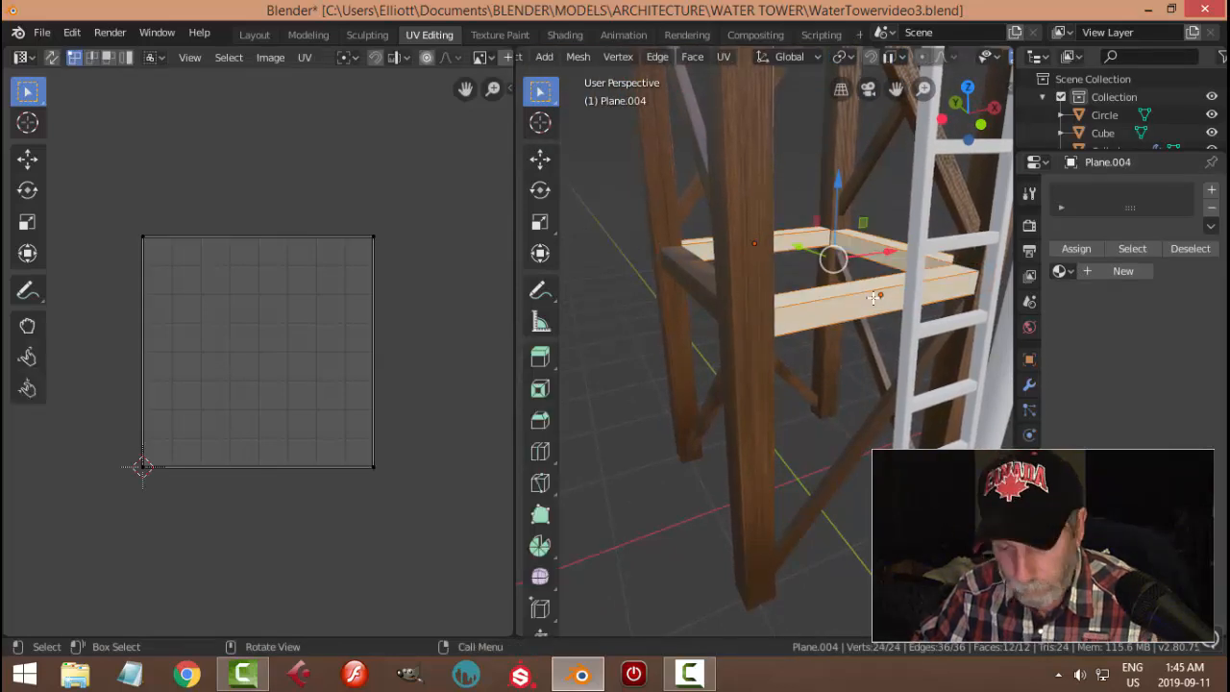
pyautogui.press('u')
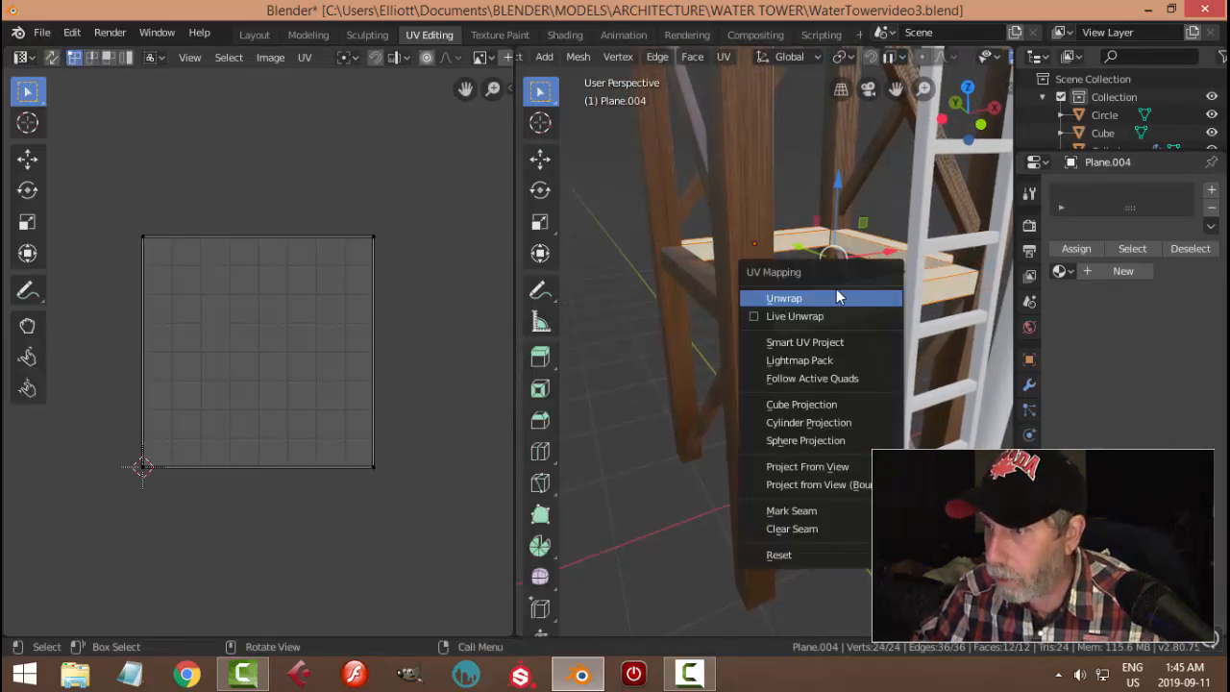
pyautogui.click(824, 342)
pyautogui.click(845, 482)
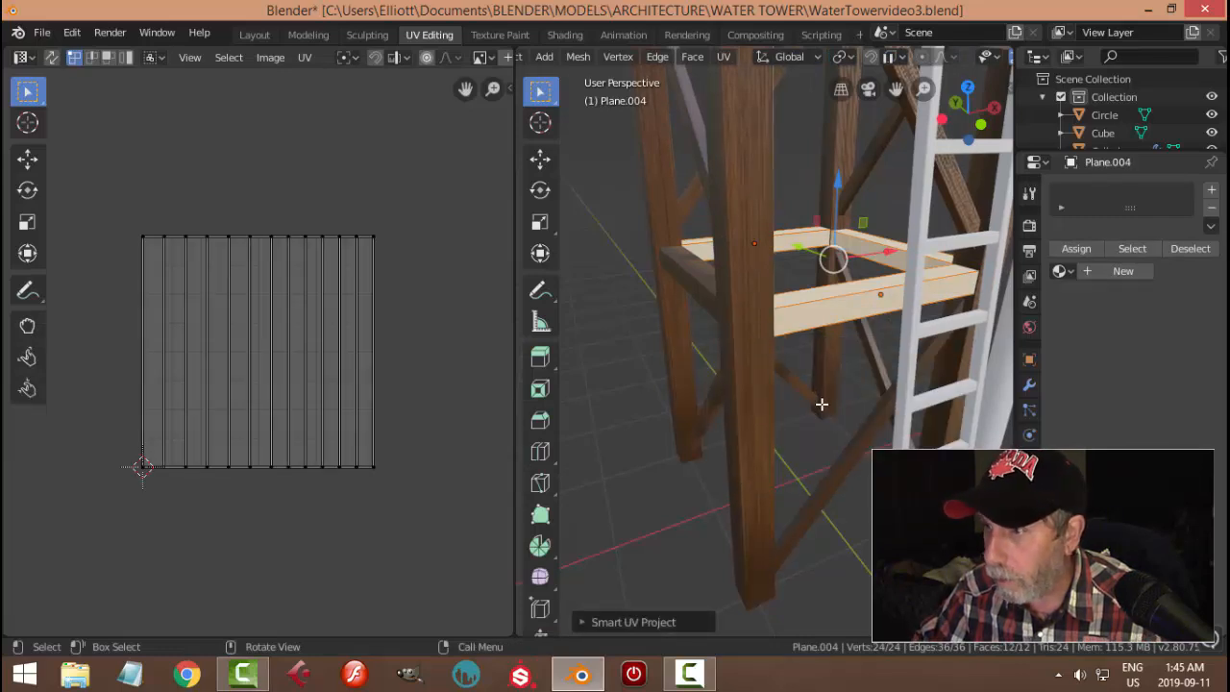
# Return to Object Mode and assign the Wood1 material to each of the three crossbeams that are still white
pyautogui.press('Tab')
pyautogui.click(1059, 248)
pyautogui.click(952, 294)
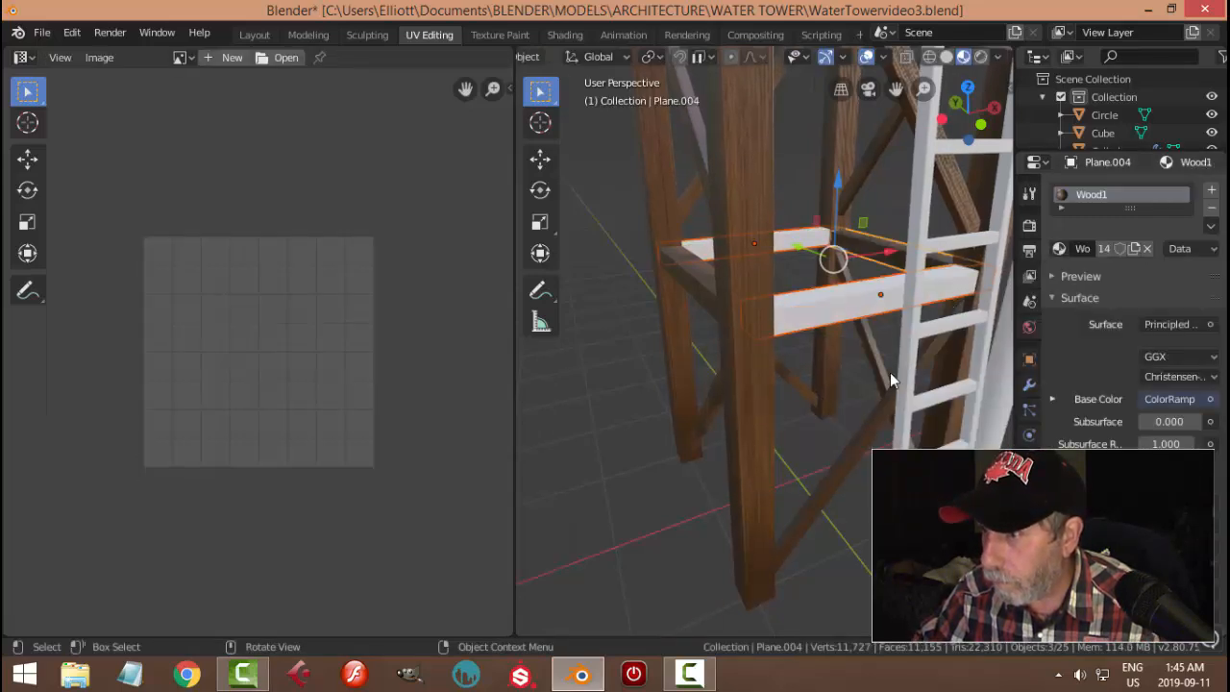
pyautogui.click(842, 310)
pyautogui.click(1059, 248)
pyautogui.click(952, 292)
pyautogui.click(813, 242)
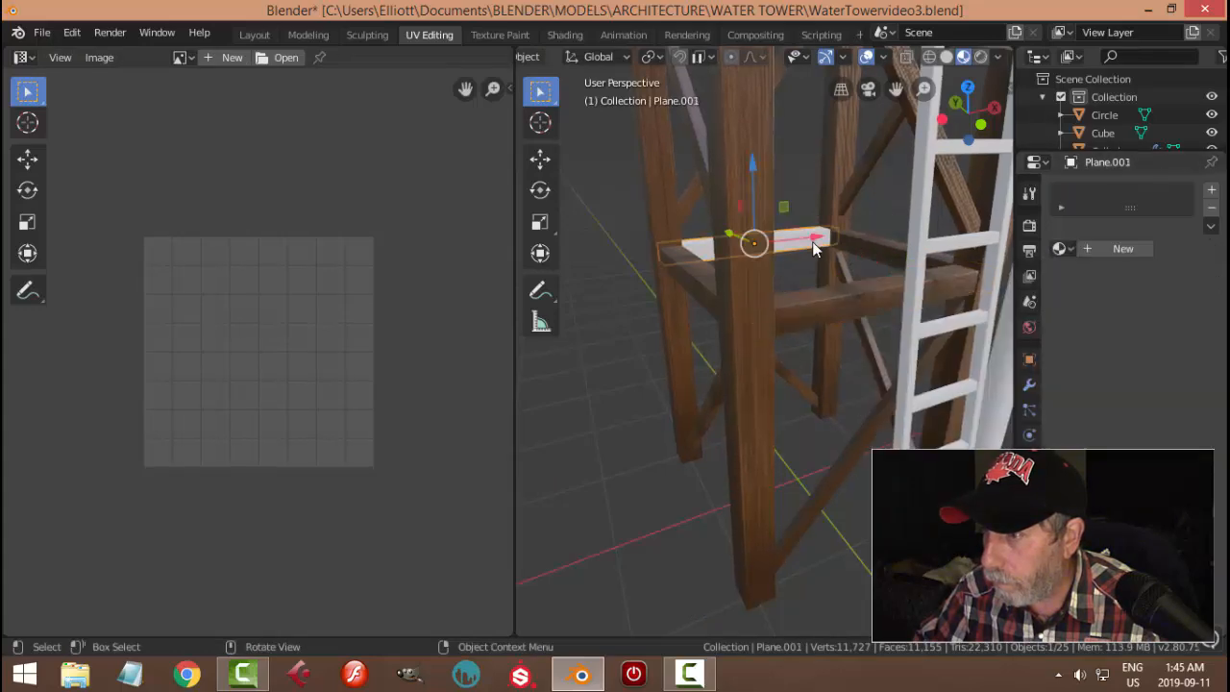
pyautogui.click(1059, 248)
pyautogui.click(951, 294)
# Scale up the UV islands of the crossbeam opposite the ladder to about 1.4 times and return to Object Mode
pyautogui.moveTo(849, 360); pyautogui.dragTo(734, 339, button='middle')
pyautogui.click(734, 338)
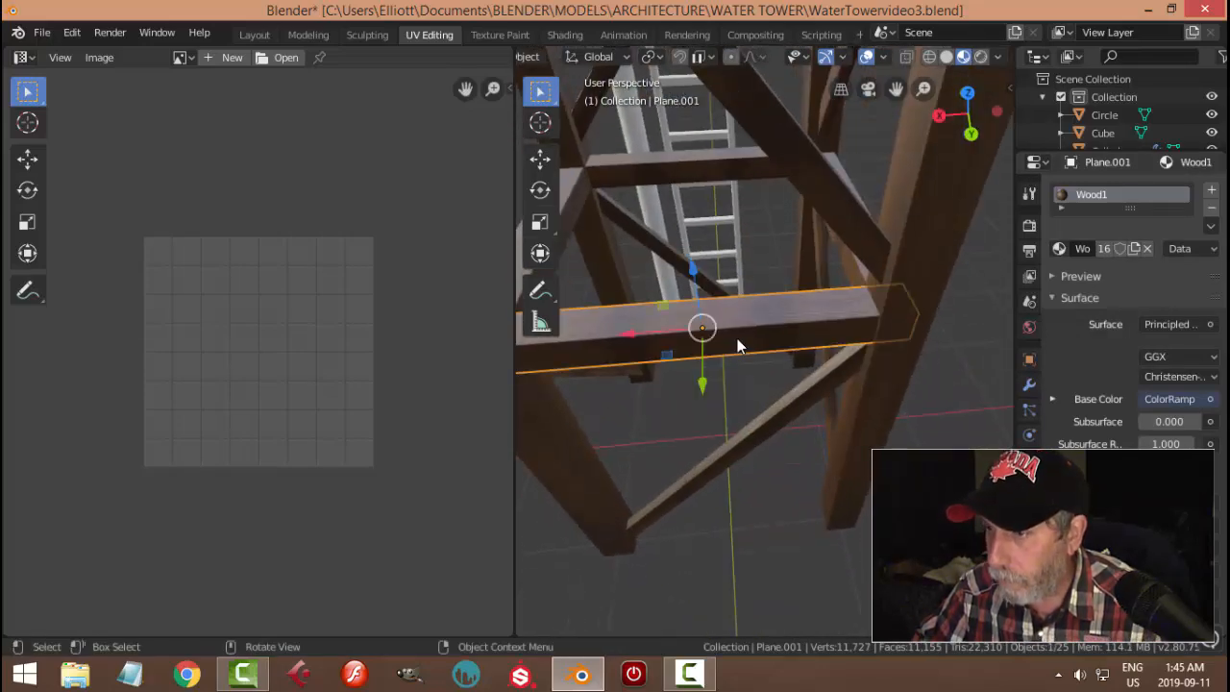
pyautogui.press('Tab')
pyautogui.press('a')
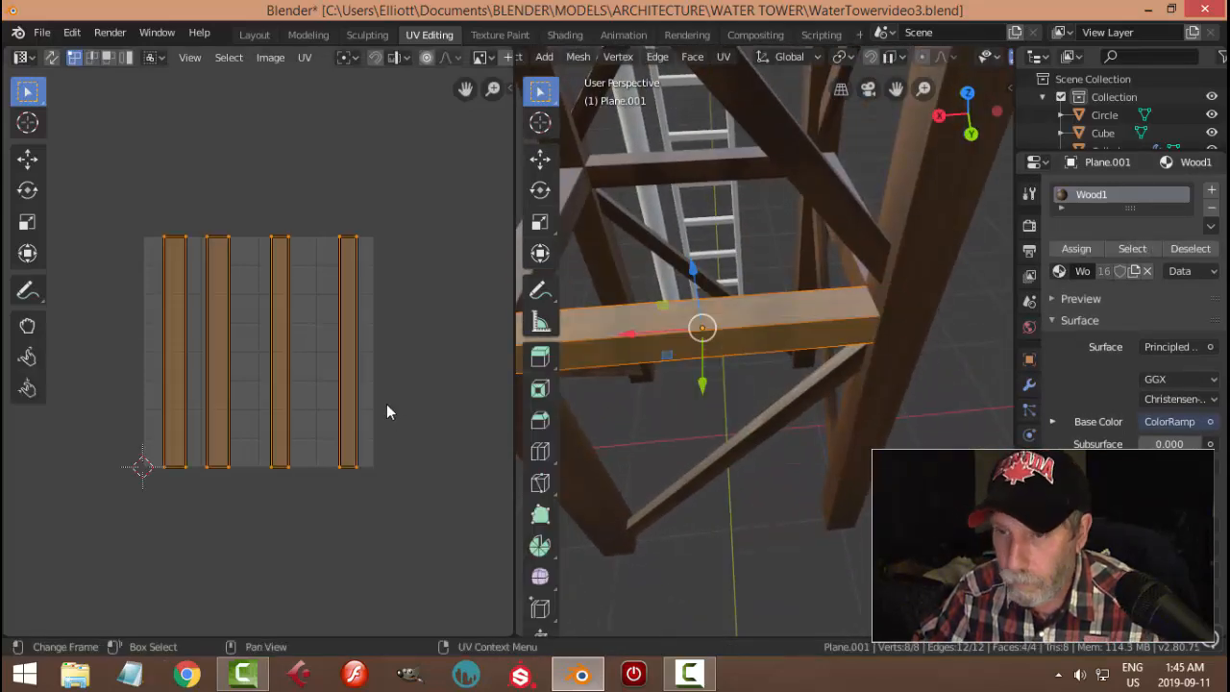
pyautogui.press('s')
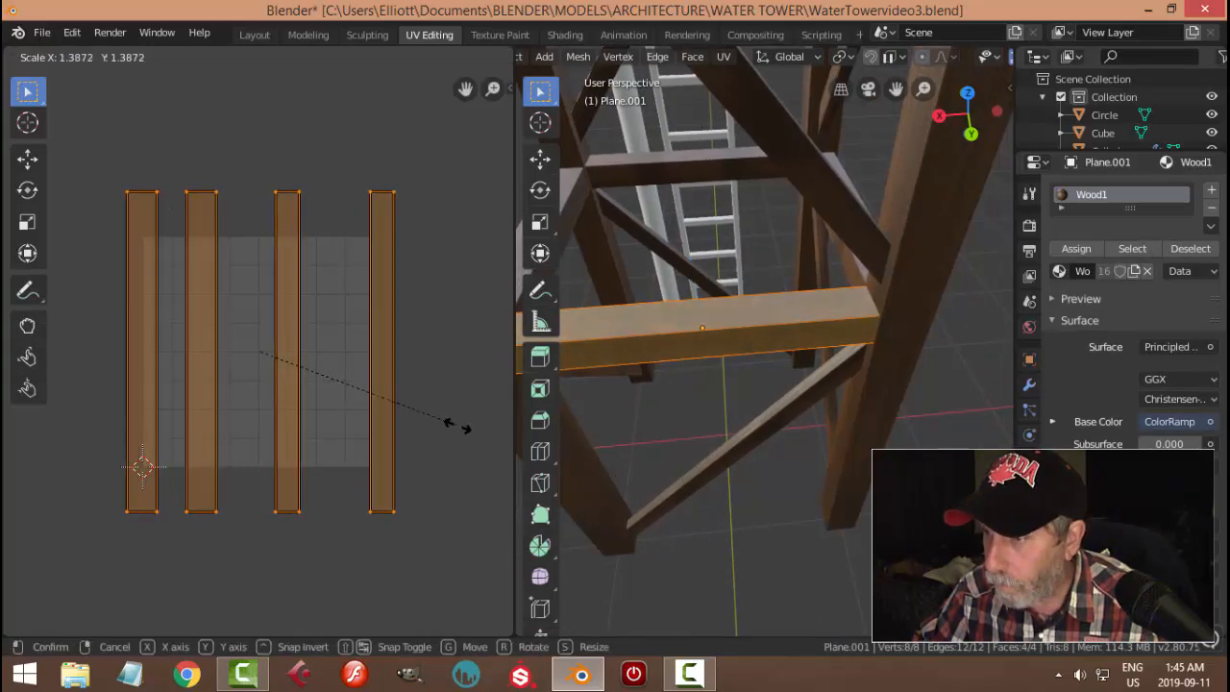
pyautogui.click(646, 390)
pyautogui.press('Tab')
# Shift the same crossbeam's UV islands sideways in the UV editor, rescale them, and return to Object Mode
pyautogui.moveTo(814, 385); pyautogui.dragTo(717, 376, button='middle')
pyautogui.moveTo(808, 359); pyautogui.dragTo(780, 374, button='middle')
pyautogui.click(704, 245)
pyautogui.press('Tab')
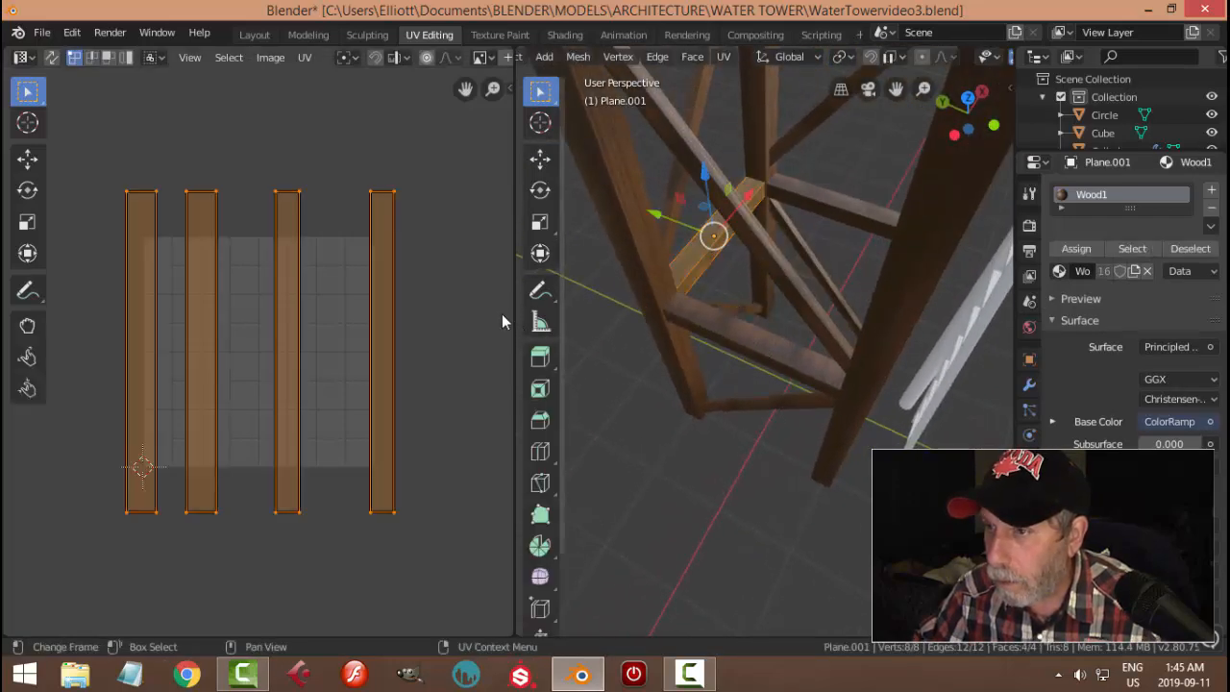
pyautogui.press('g')
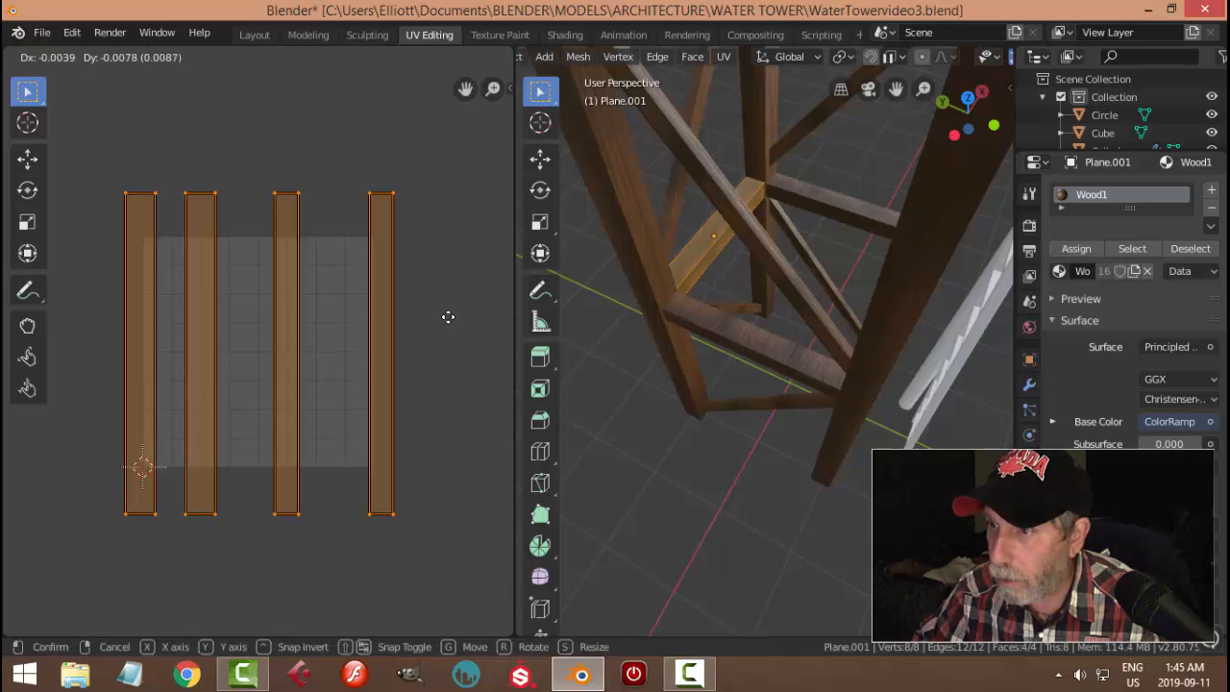
pyautogui.click(439, 318)
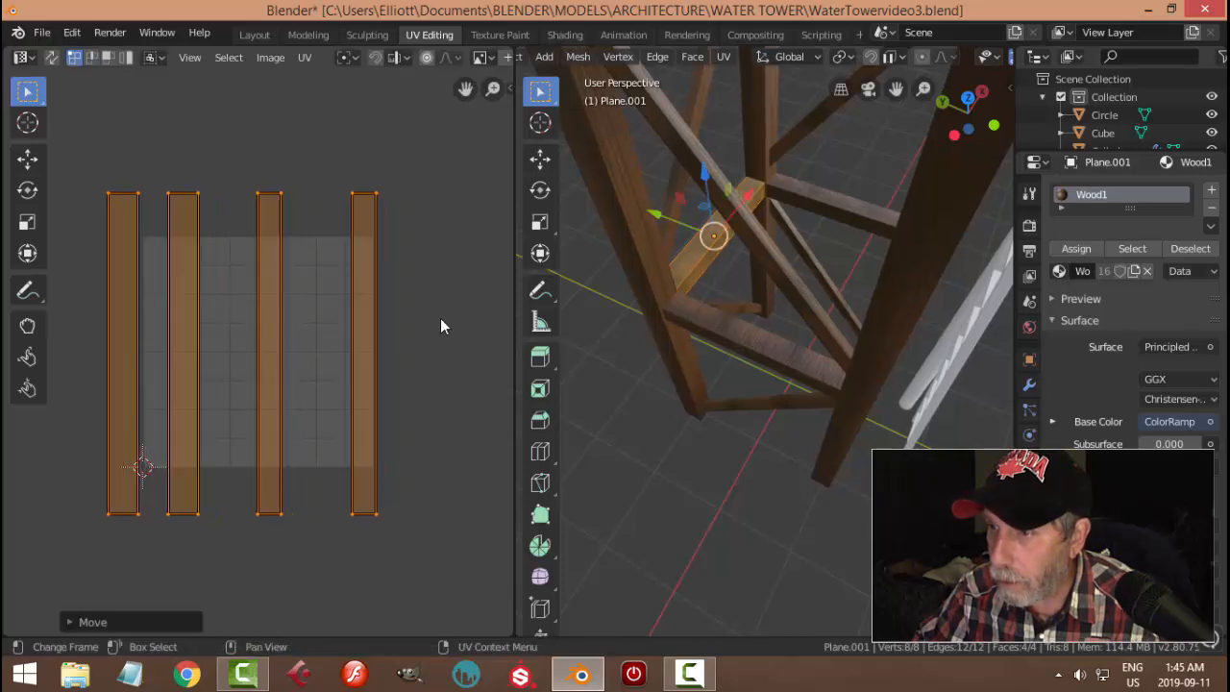
pyautogui.press('s')
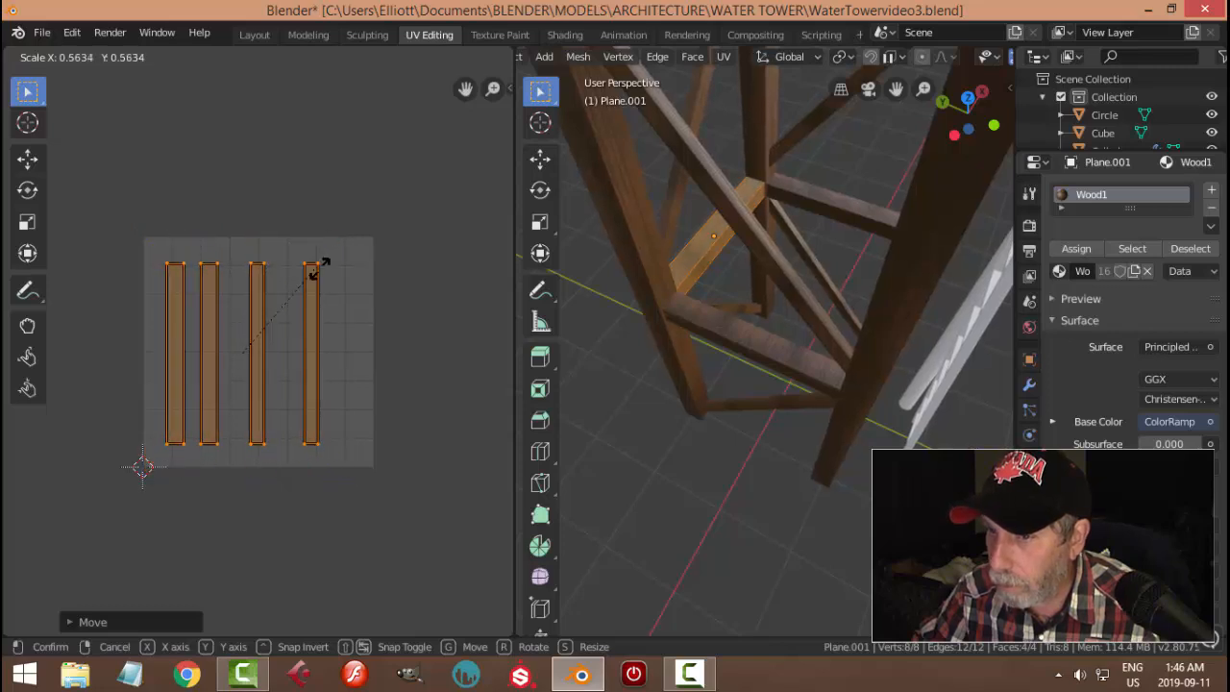
pyautogui.click(398, 310)
pyautogui.press('Tab')
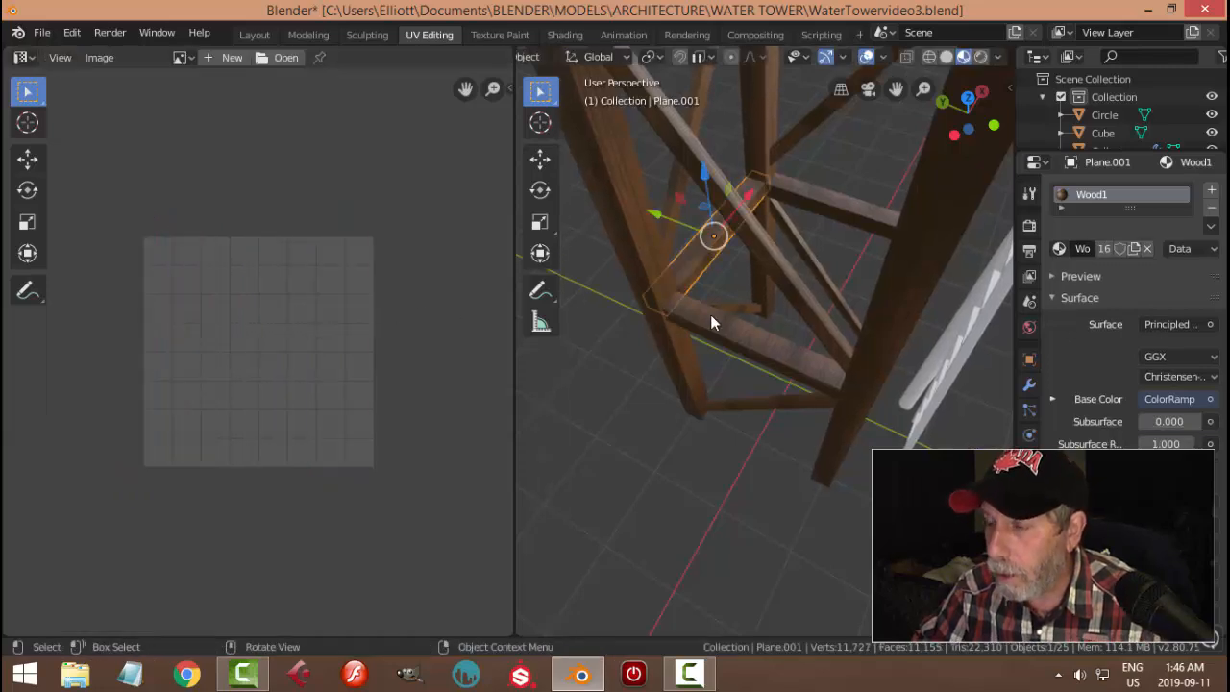
# Select the ladder, check its existing UV layout in Edit Mode, and assign it the Wood1 material
pyautogui.moveTo(713, 317); pyautogui.dragTo(774, 345, button='middle')
pyautogui.click(774, 345)
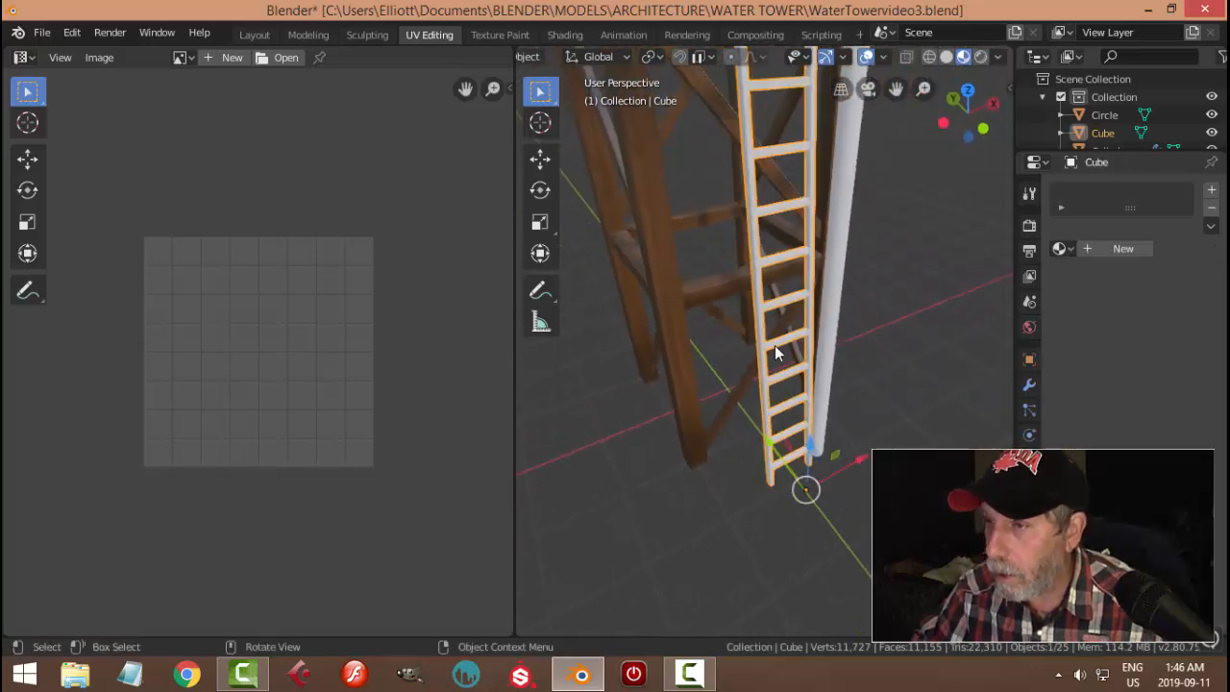
pyautogui.press('Tab')
pyautogui.press('a')
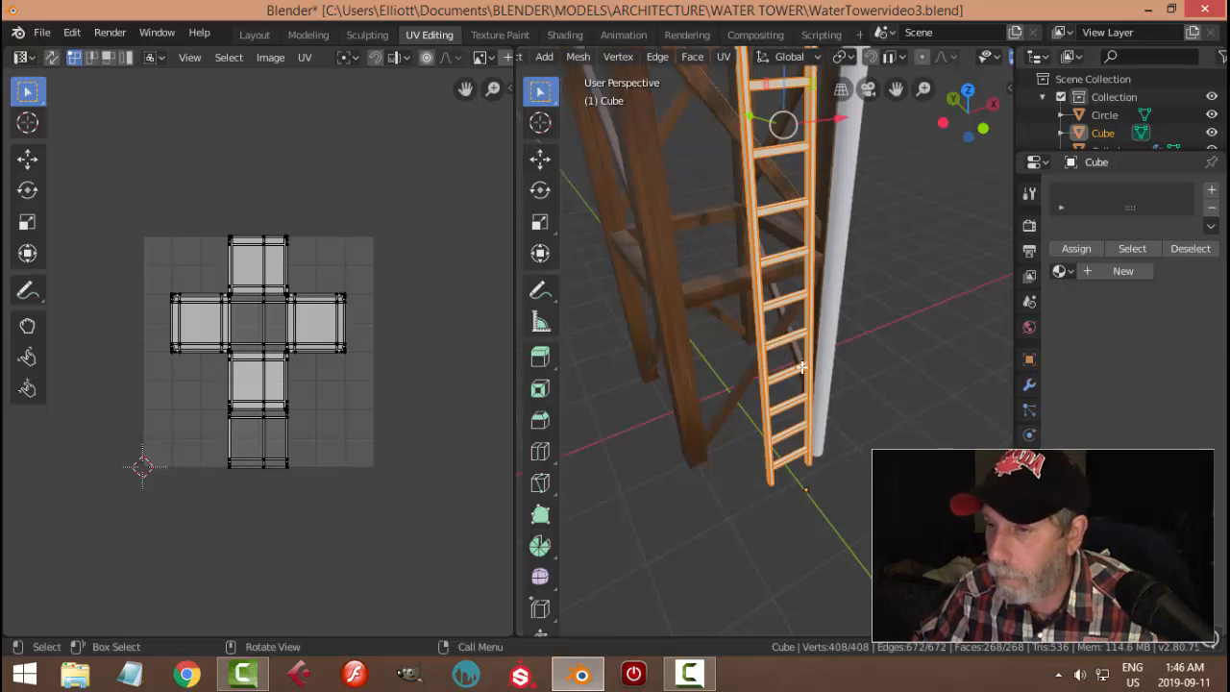
pyautogui.press('Tab')
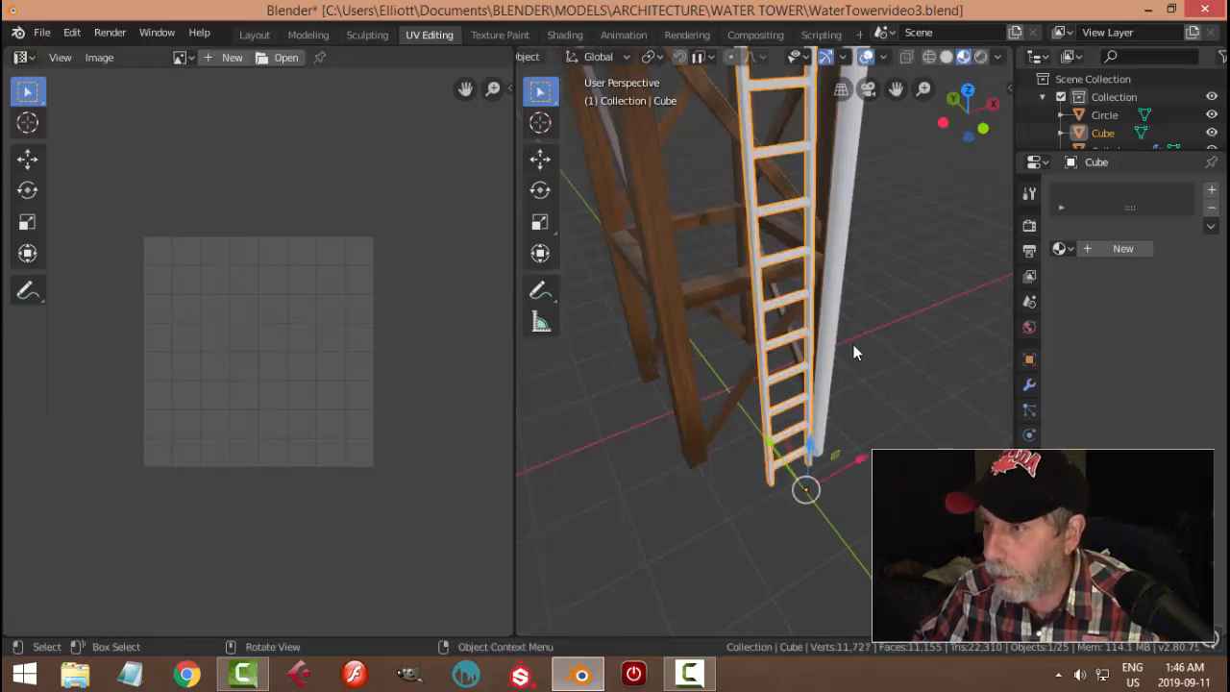
pyautogui.click(1060, 249)
pyautogui.click(903, 290)
# Give the crossbeam on the side next to the ladder its own copy of the Wood1 material, named Wood2
pyautogui.moveTo(906, 314); pyautogui.dragTo(641, 318, button='middle')
pyautogui.moveTo(846, 304); pyautogui.dragTo(804, 322, button='middle')
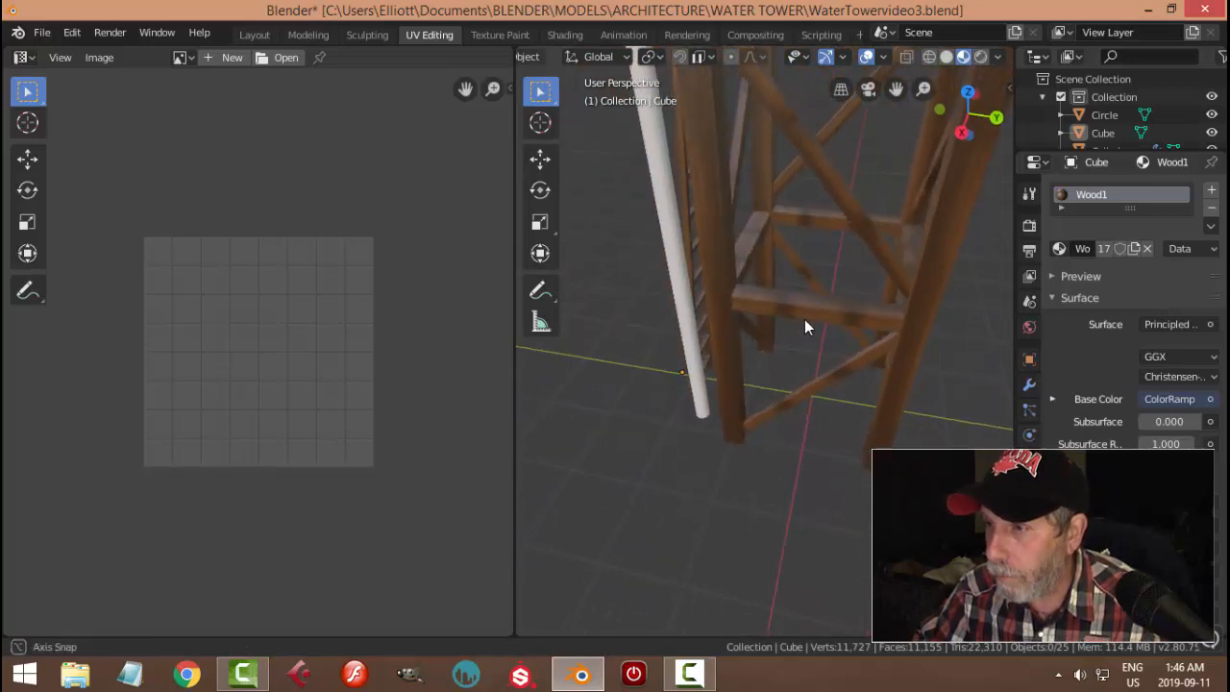
pyautogui.click(804, 315)
pyautogui.click(871, 347)
pyautogui.moveTo(872, 347); pyautogui.dragTo(824, 369, button='middle')
pyautogui.click(823, 363)
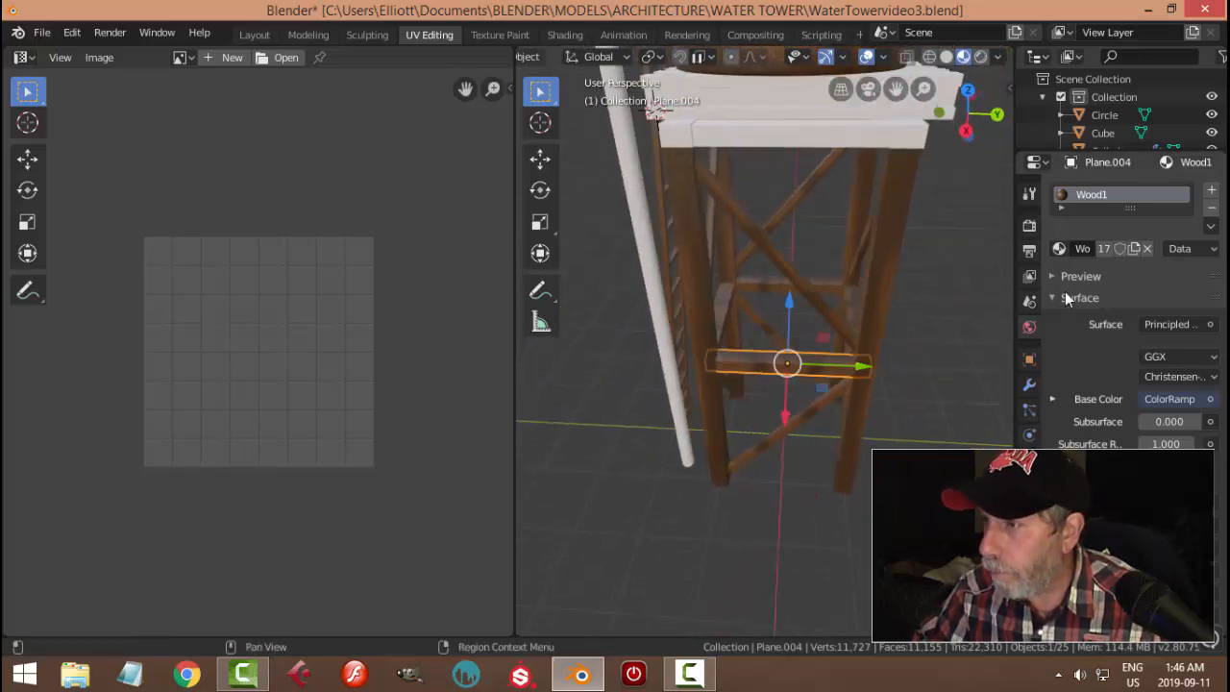
pyautogui.click(1138, 253)
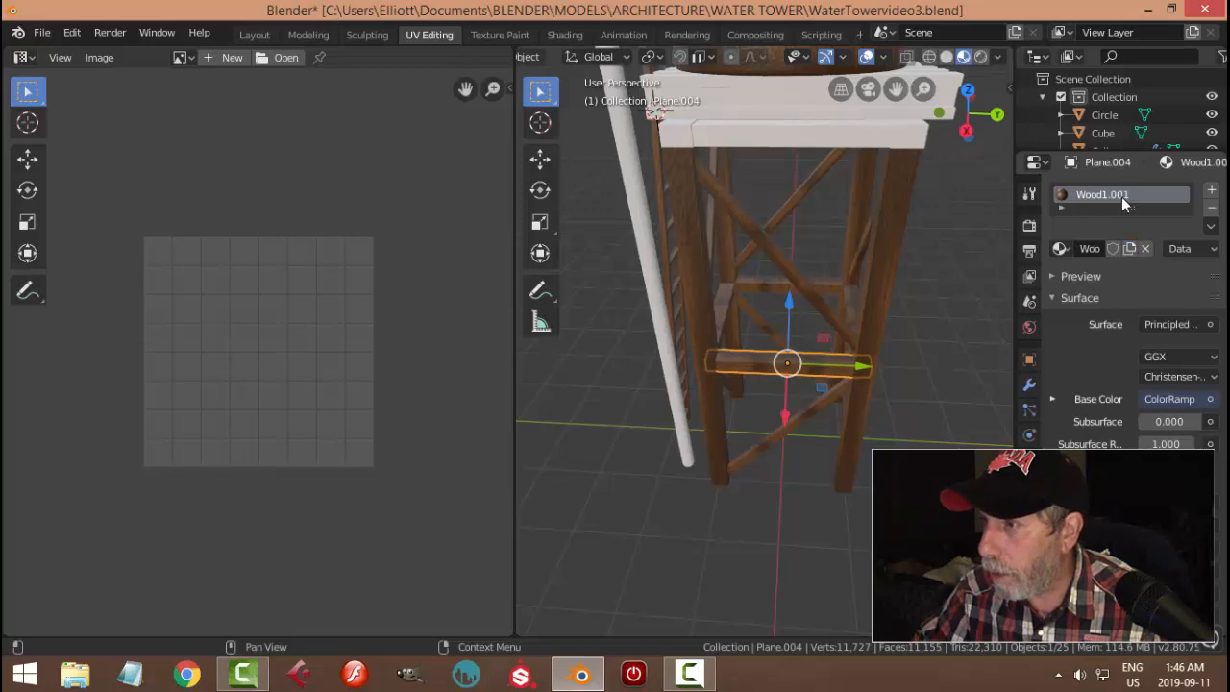
pyautogui.doubleClick(1167, 196)
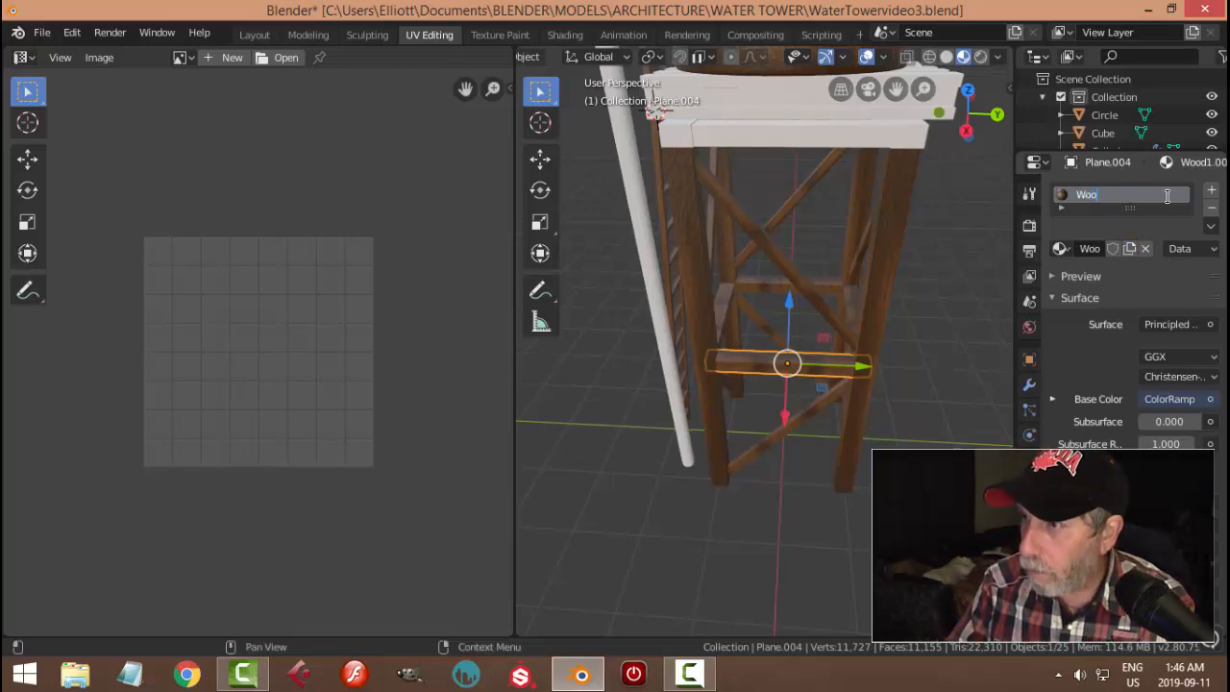
pyautogui.press('Return')
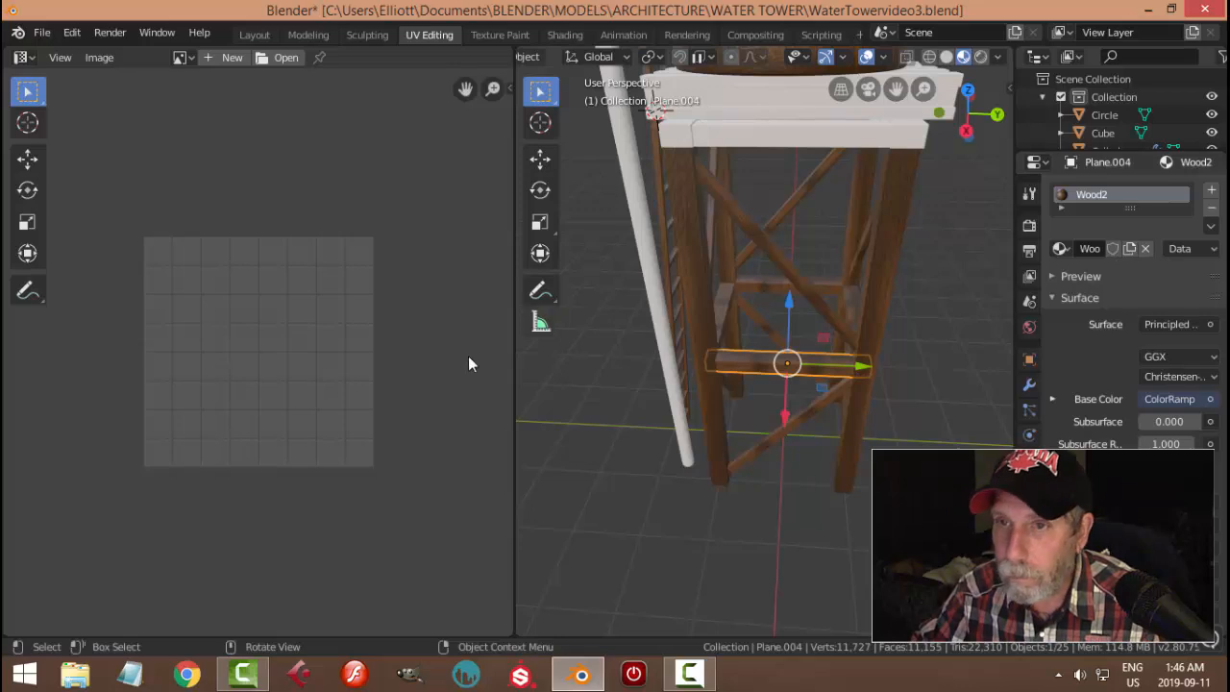
# Open the Wood2 nodes in the Shader Editor and set the Mapping node's X, Y and Z scale to 1
pyautogui.click(34, 59)
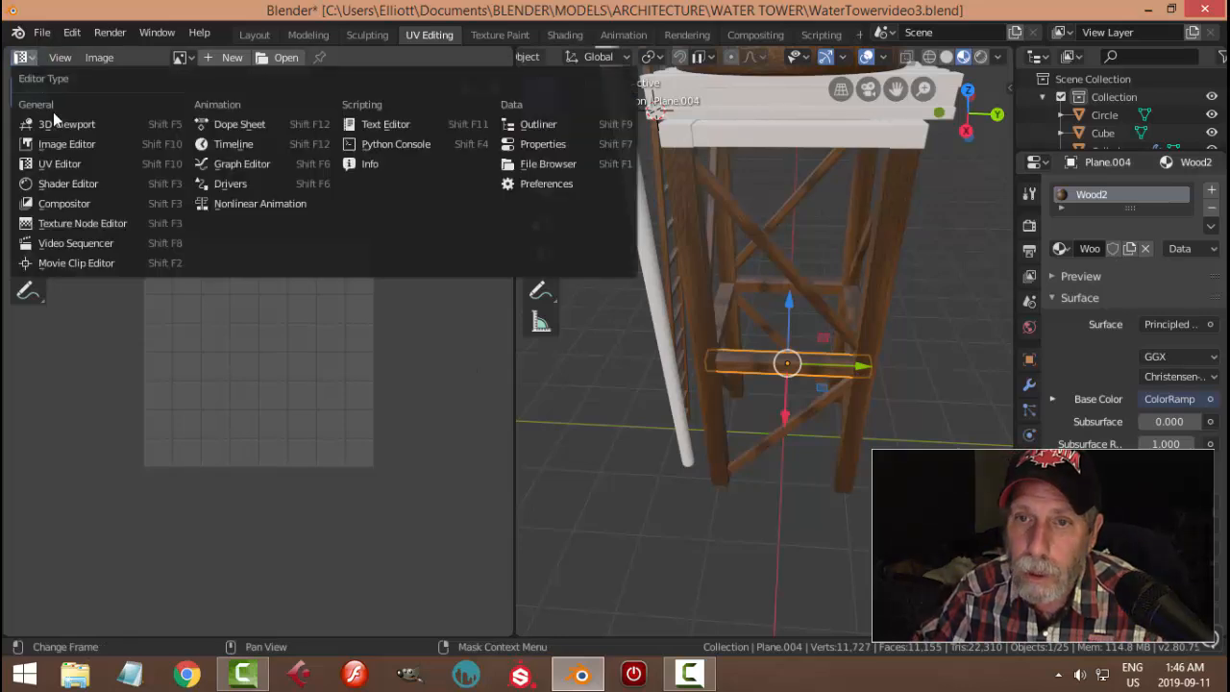
pyautogui.click(69, 184)
pyautogui.scroll(-2, 279, 243)
pyautogui.moveTo(298, 209); pyautogui.dragTo(357, 338, button='middle')
pyautogui.moveTo(354, 250); pyautogui.dragTo(175, 313, button='middle')
pyautogui.scroll(2, 209, 298)
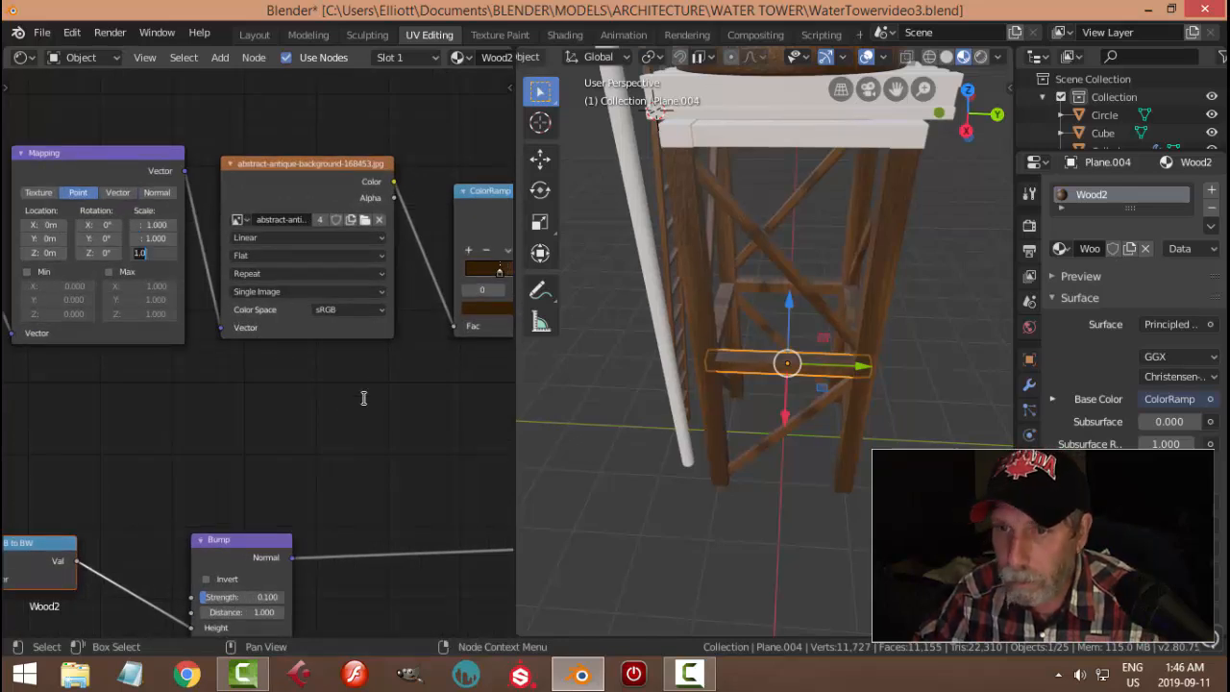
# Inspect the crossbeam's grain up close and assign the Wood2 material to the lower diagonal brace beneath it
pyautogui.scroll(4, 730, 361)
pyautogui.moveTo(731, 362); pyautogui.dragTo(745, 320, button='middle')
pyautogui.hotkey('alt', 'a')
pyautogui.scroll(3, 740, 348)
pyautogui.click(753, 387)
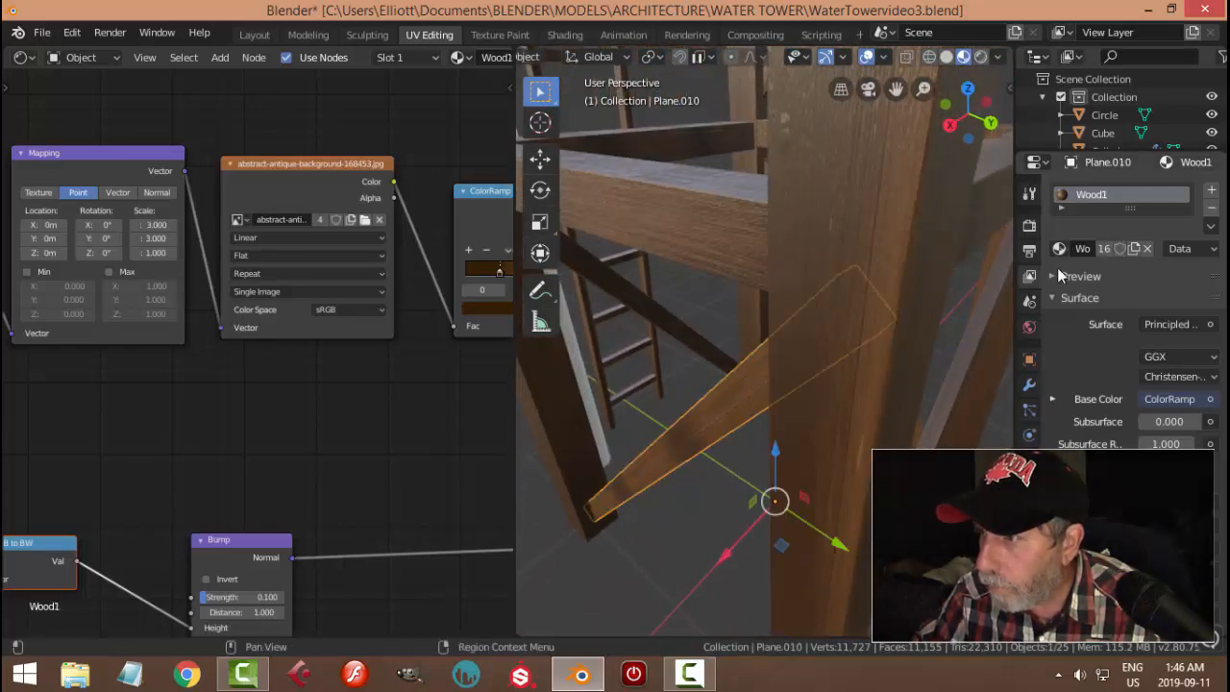
pyautogui.click(1062, 249)
pyautogui.click(903, 308)
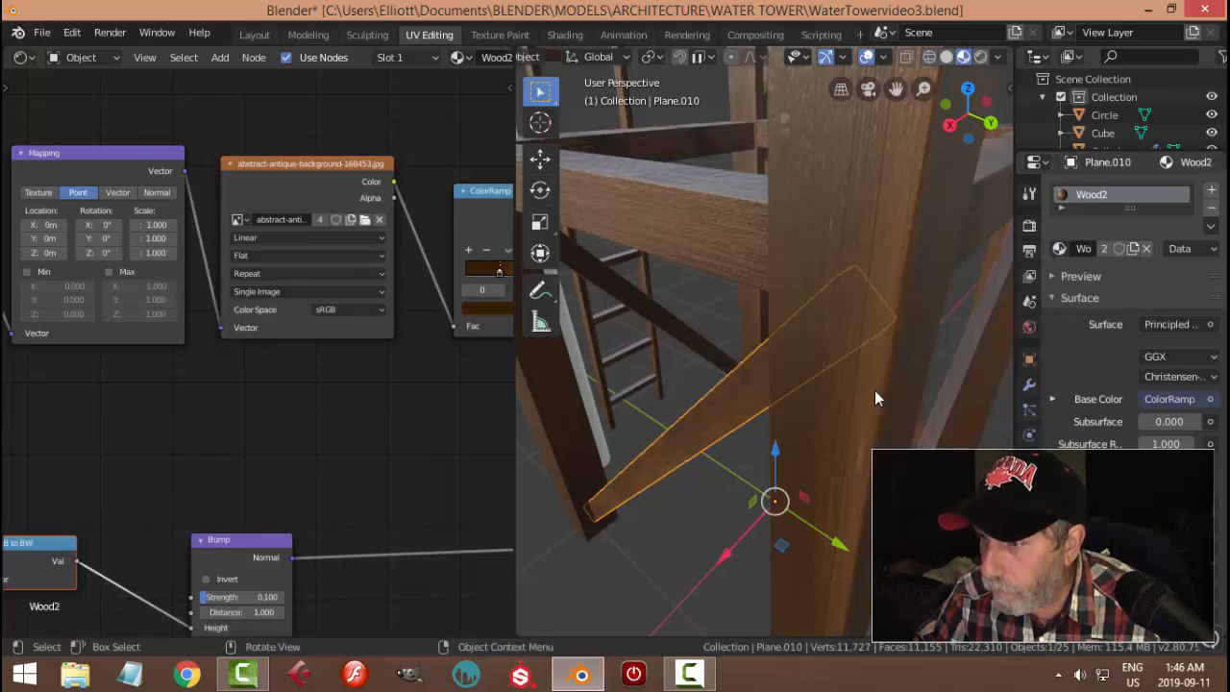
# Assign the Wood2 material to each of the three other horizontal crossbeams around the tower
pyautogui.moveTo(830, 370); pyautogui.dragTo(698, 339, button='middle')
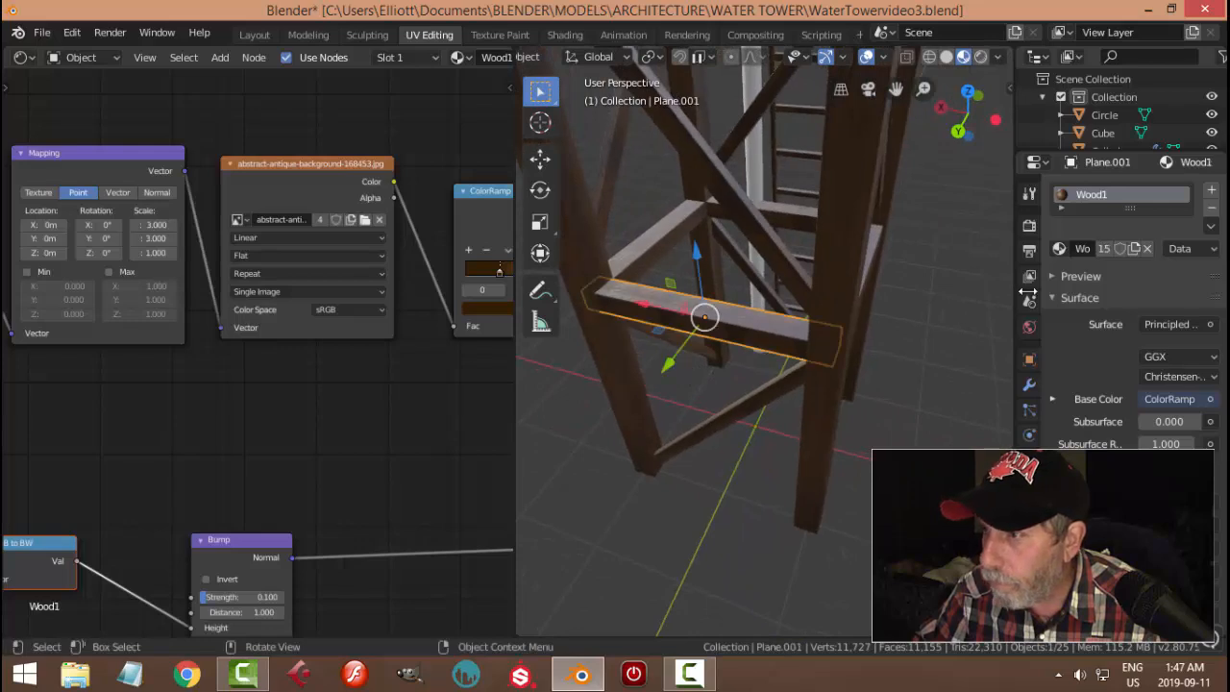
pyautogui.click(1059, 249)
pyautogui.click(893, 309)
pyautogui.click(914, 305)
pyautogui.moveTo(914, 306); pyautogui.dragTo(828, 308, button='middle')
pyautogui.click(826, 310)
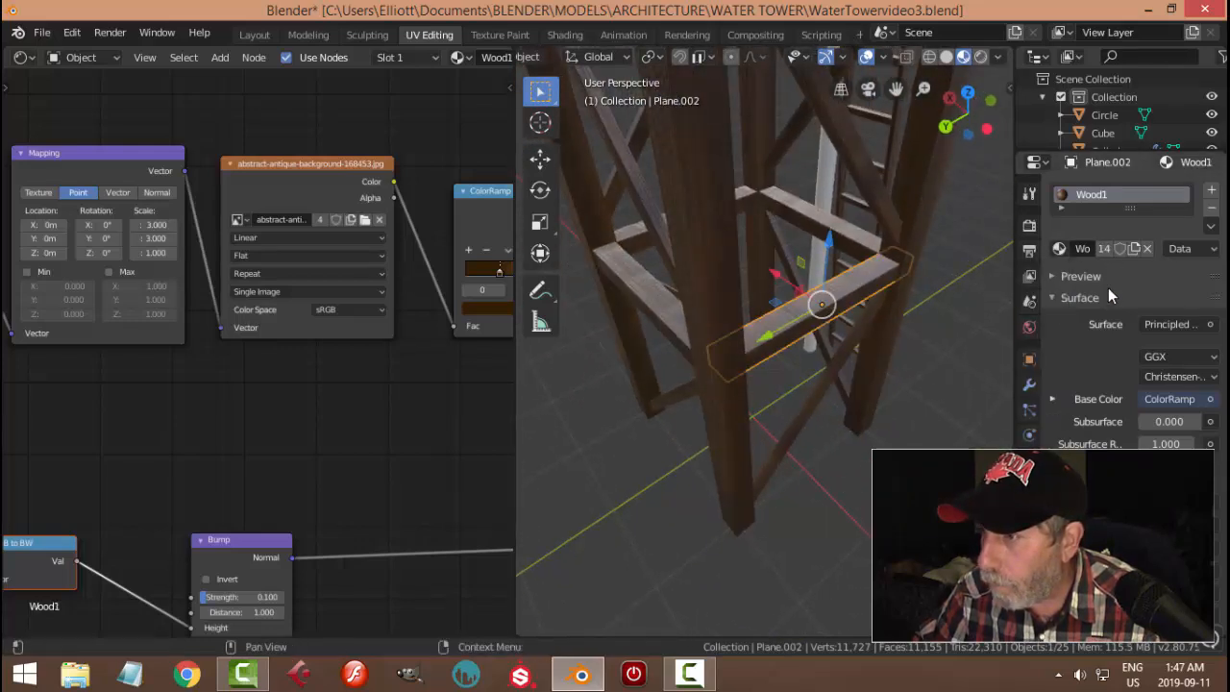
pyautogui.click(1058, 249)
pyautogui.click(893, 307)
pyautogui.click(919, 322)
pyautogui.moveTo(919, 322); pyautogui.dragTo(790, 302, button='middle')
pyautogui.click(1060, 250)
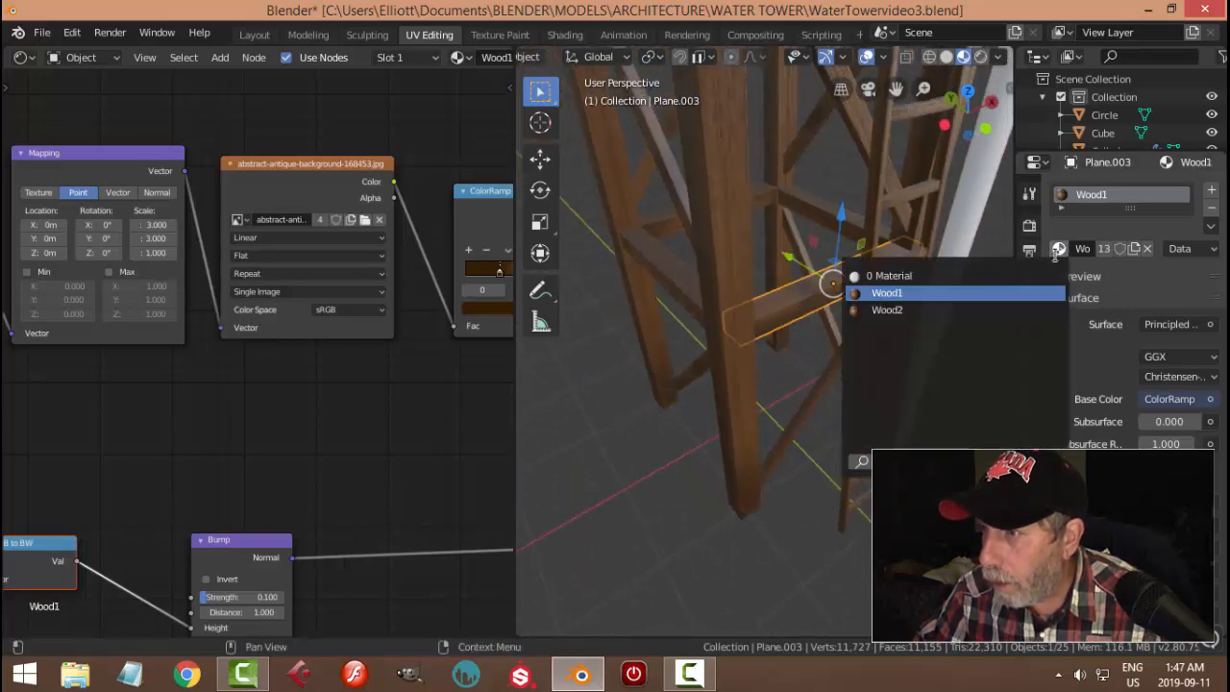
pyautogui.click(992, 308)
pyautogui.click(878, 326)
# Assign Wood2 to the upper diagonal brace beside the ladder and to the one on the neighbouring side of the tower
pyautogui.moveTo(878, 325); pyautogui.dragTo(886, 215, button='middle')
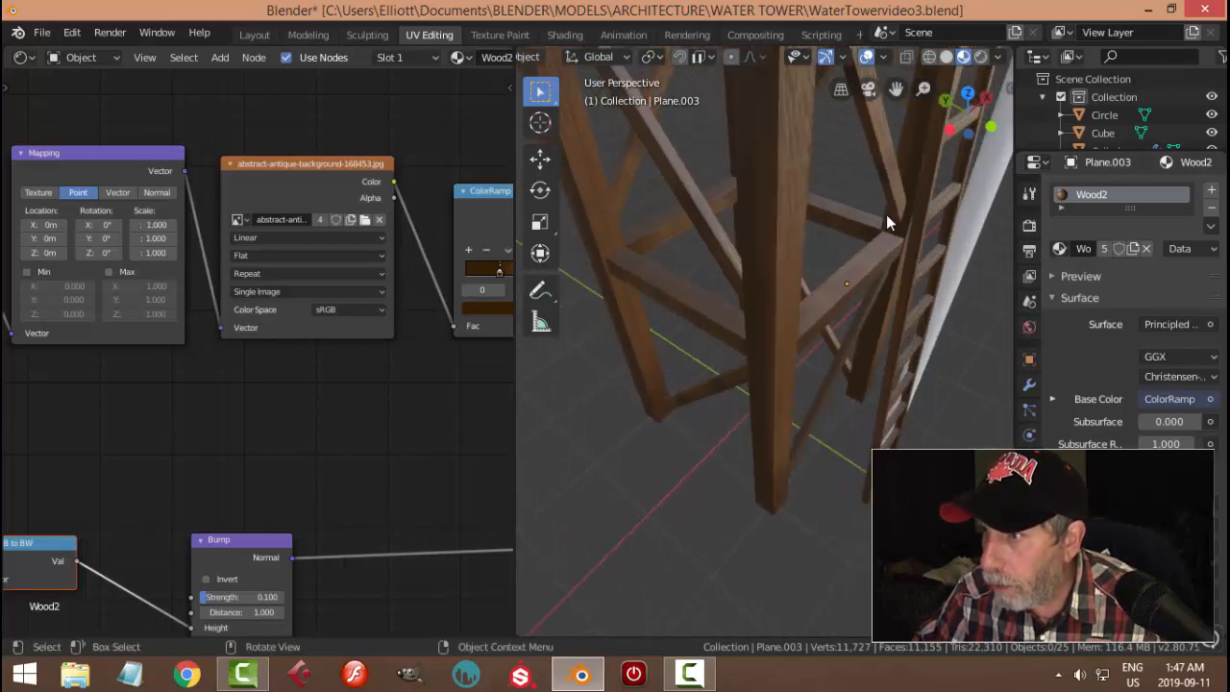
pyautogui.click(885, 158)
pyautogui.click(1060, 249)
pyautogui.click(923, 309)
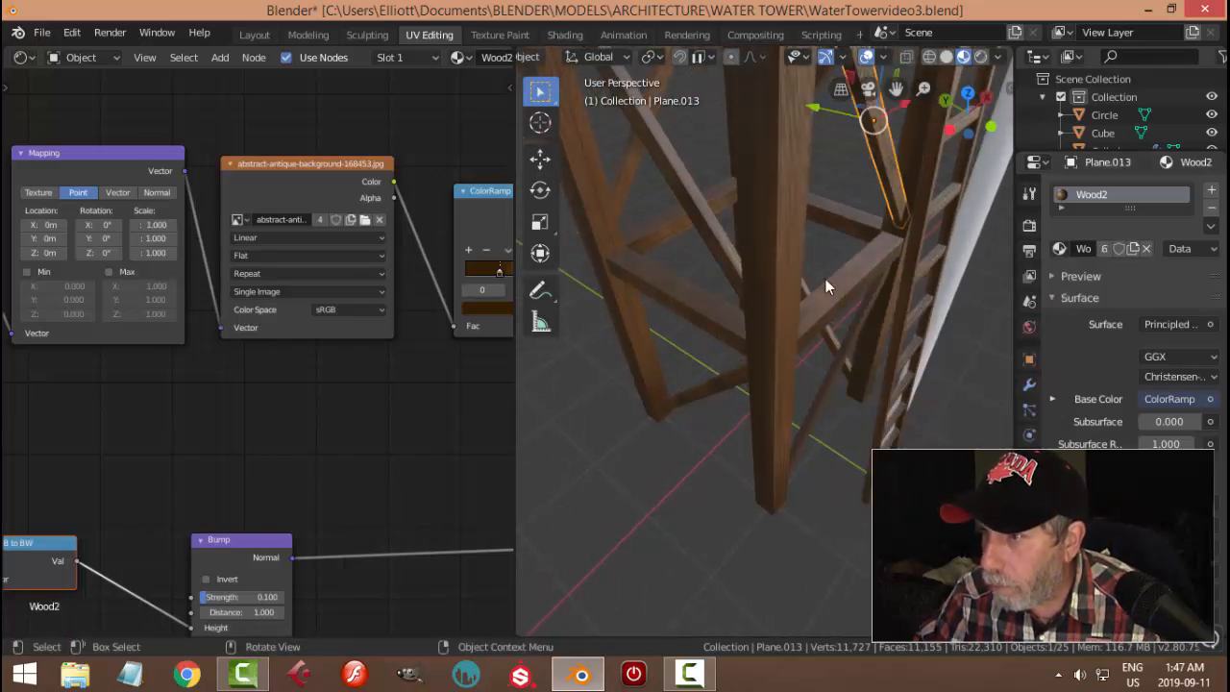
pyautogui.click(700, 230)
pyautogui.click(1059, 250)
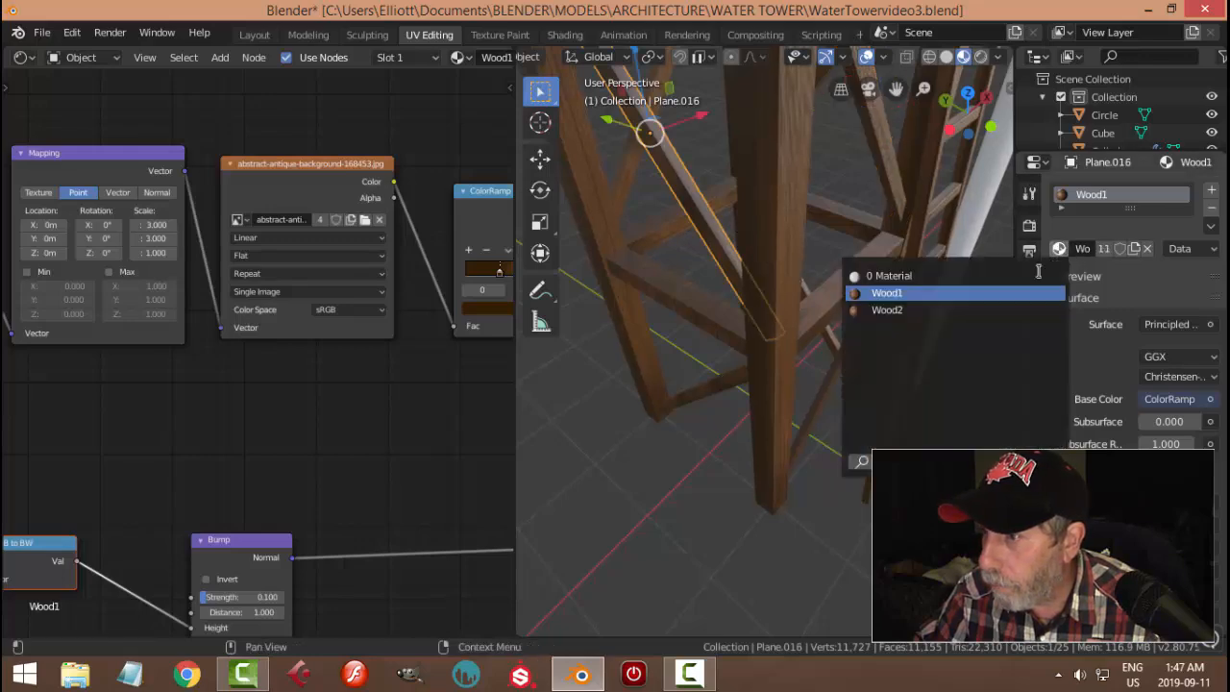
pyautogui.click(993, 310)
# Assign Wood2 to the long diagonal braces above the crossbeams on the next two sides of the tower
pyautogui.moveTo(681, 242); pyautogui.dragTo(857, 232, button='middle')
pyautogui.click(854, 235)
pyautogui.click(1059, 249)
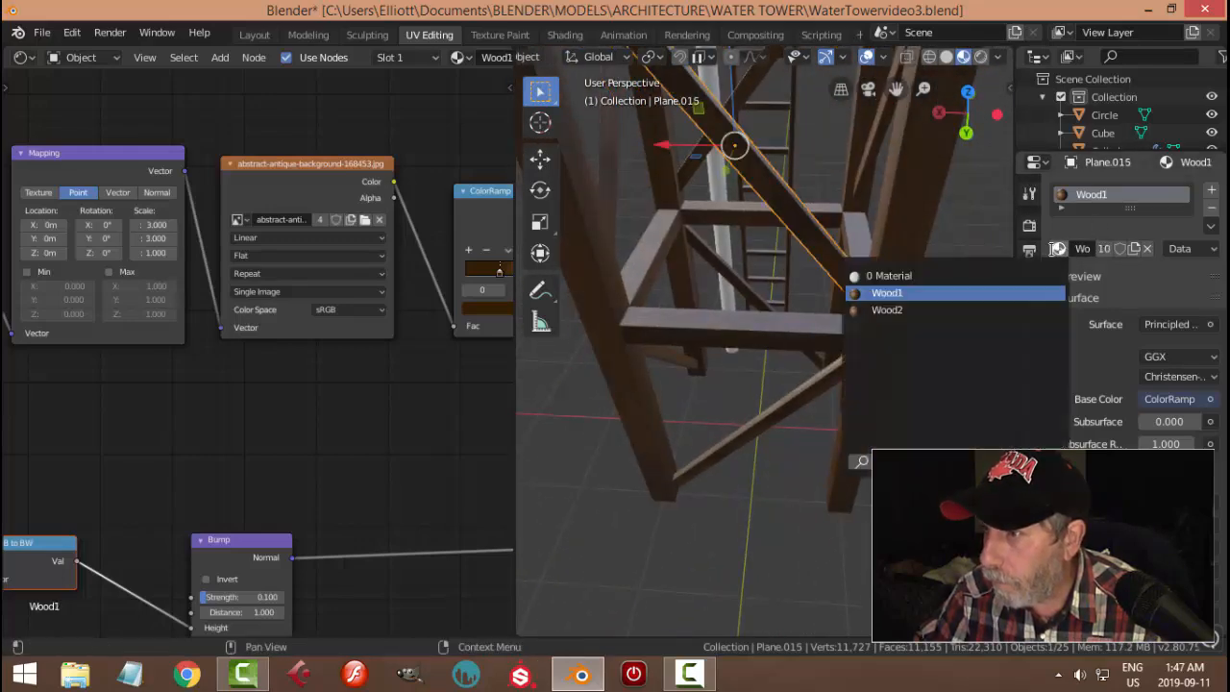
pyautogui.click(961, 308)
pyautogui.moveTo(772, 223); pyautogui.dragTo(819, 231, button='middle')
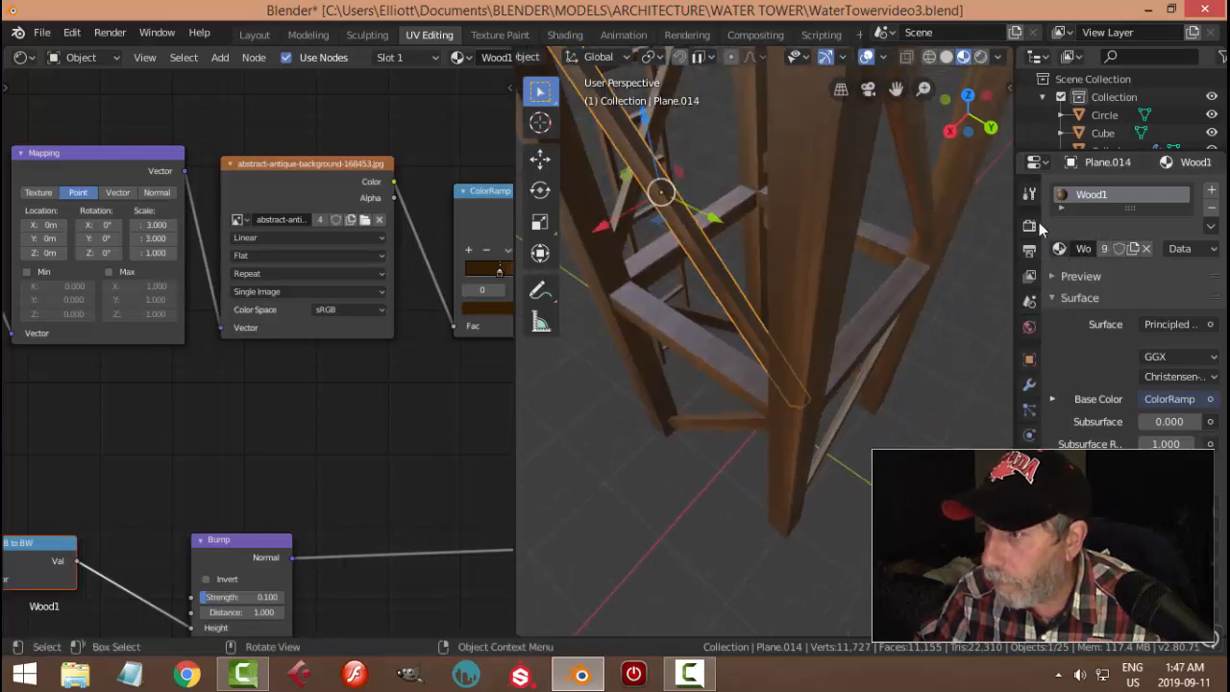
pyautogui.click(1061, 249)
pyautogui.click(961, 308)
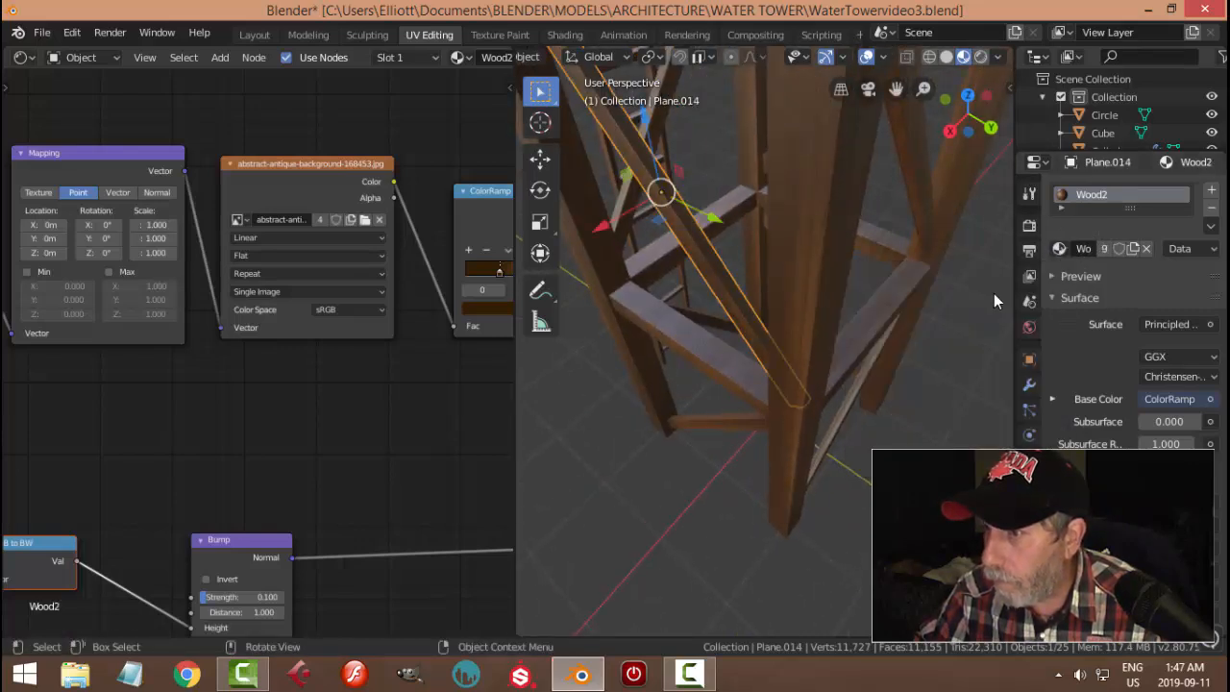
# Assign the Wood2 material to the tower's four legs in place of Wood1
pyautogui.click(818, 236)
pyautogui.click(818, 236)
pyautogui.click(1062, 248)
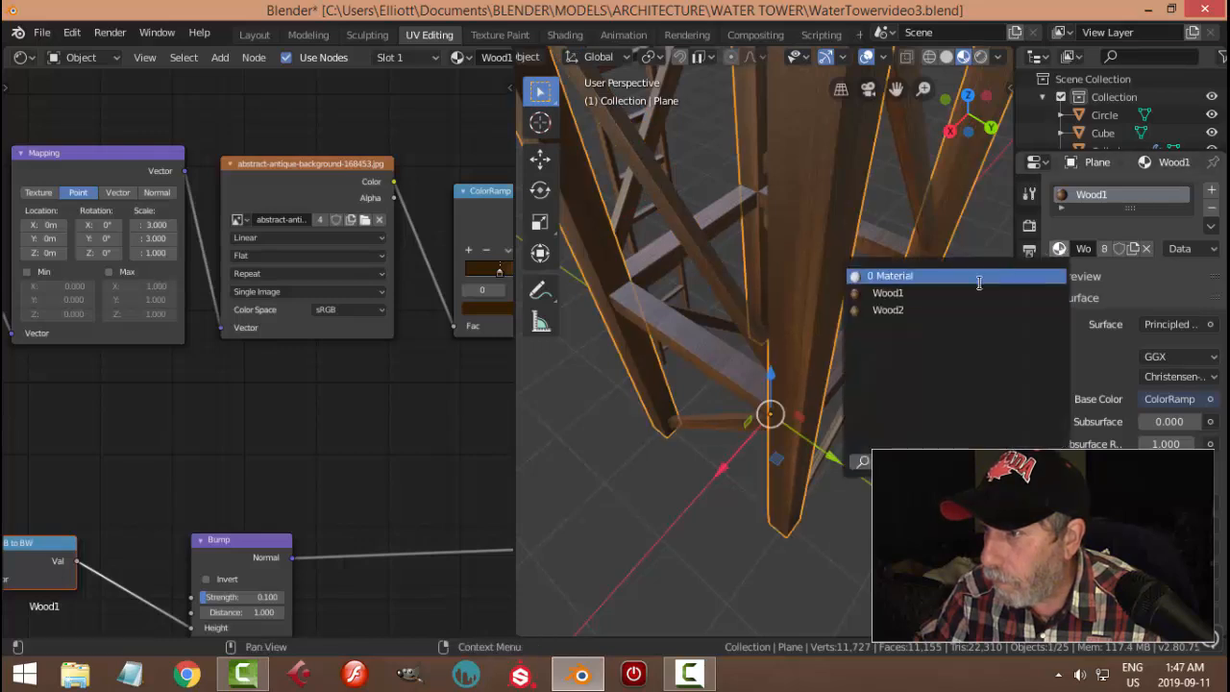
pyautogui.click(958, 310)
pyautogui.click(958, 294)
pyautogui.scroll(-5, 922, 286)
pyautogui.moveTo(921, 285); pyautogui.dragTo(928, 256, button='middle')
pyautogui.scroll(4, 860, 266)
pyautogui.moveTo(845, 256); pyautogui.dragTo(548, 281, button='middle')
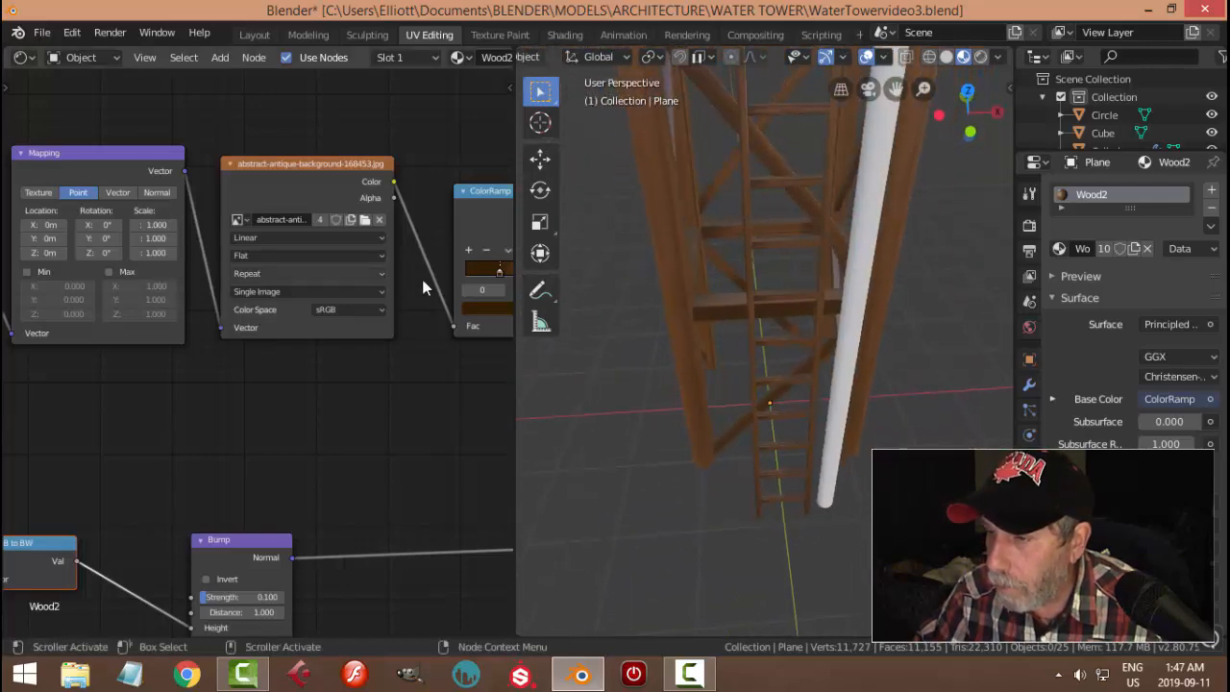
# Assign Wood2 to the lower diagonal brace on the side away from the ladder and to the one beneath the ladder side
pyautogui.moveTo(693, 299); pyautogui.dragTo(733, 301, button='middle')
pyautogui.click(723, 313)
pyautogui.click(738, 336)
pyautogui.click(1058, 249)
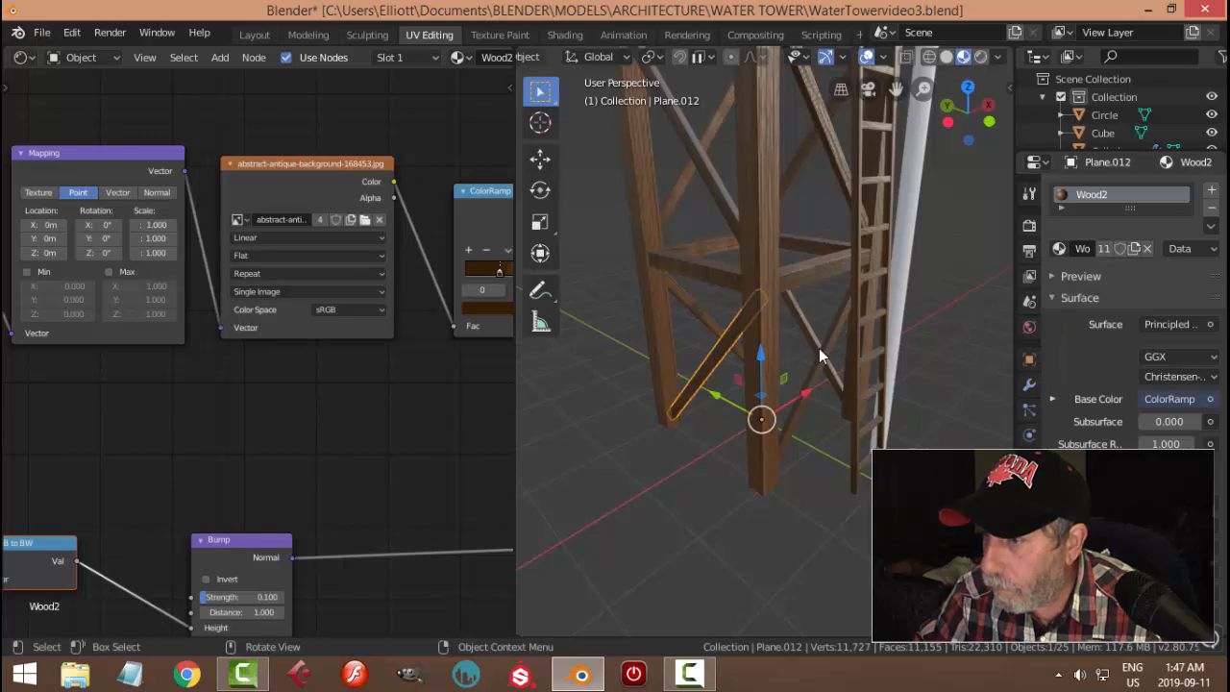
pyautogui.click(822, 348)
pyautogui.click(1059, 249)
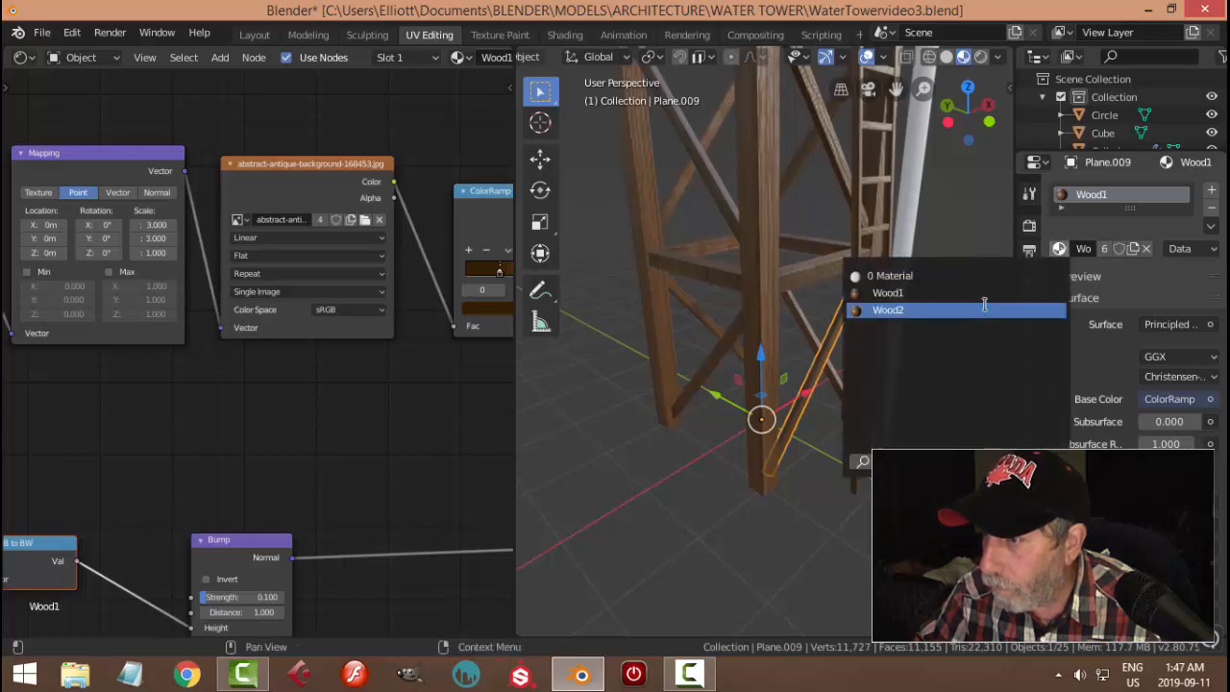
pyautogui.click(951, 310)
# Assign Wood2 to the remaining lower diagonal brace on the side next to the white pipe
pyautogui.moveTo(956, 329); pyautogui.dragTo(842, 337, button='middle')
pyautogui.click(854, 331)
pyautogui.click(1058, 249)
pyautogui.click(876, 311)
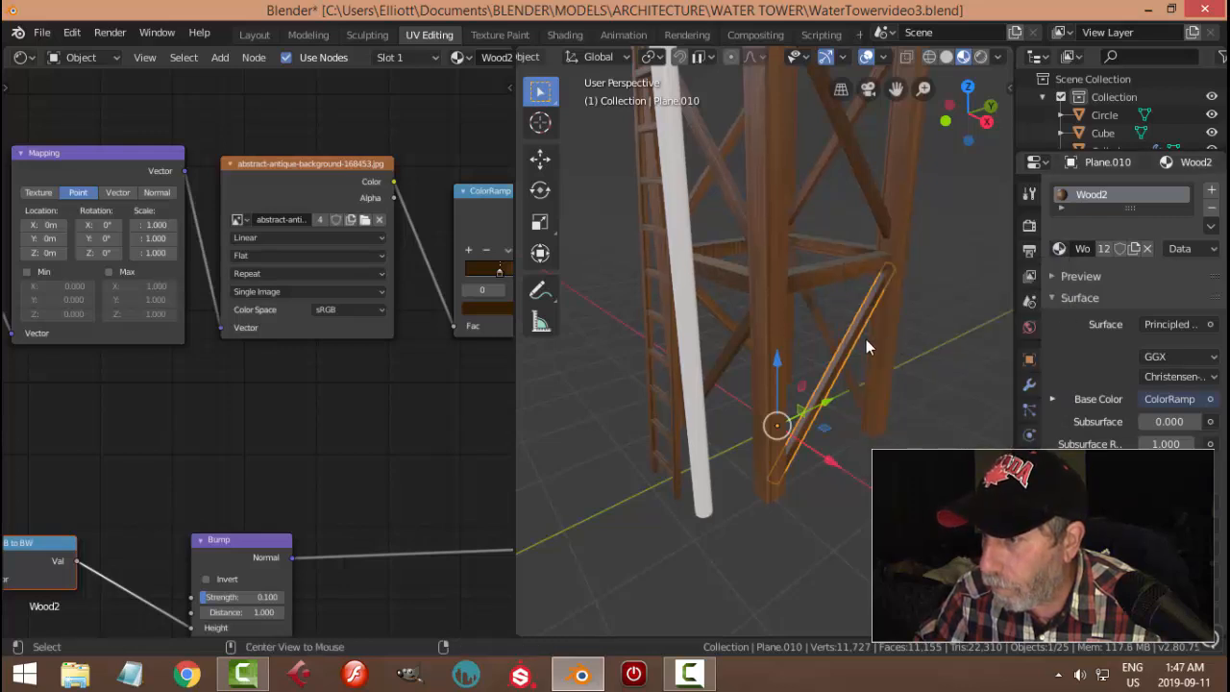
pyautogui.click(1059, 249)
pyautogui.click(949, 311)
pyautogui.click(918, 312)
# Select the ladder and assign the Wood2 material to it
pyautogui.moveTo(917, 312); pyautogui.dragTo(738, 210, button='middle')
pyautogui.click(671, 274)
pyautogui.click(747, 198)
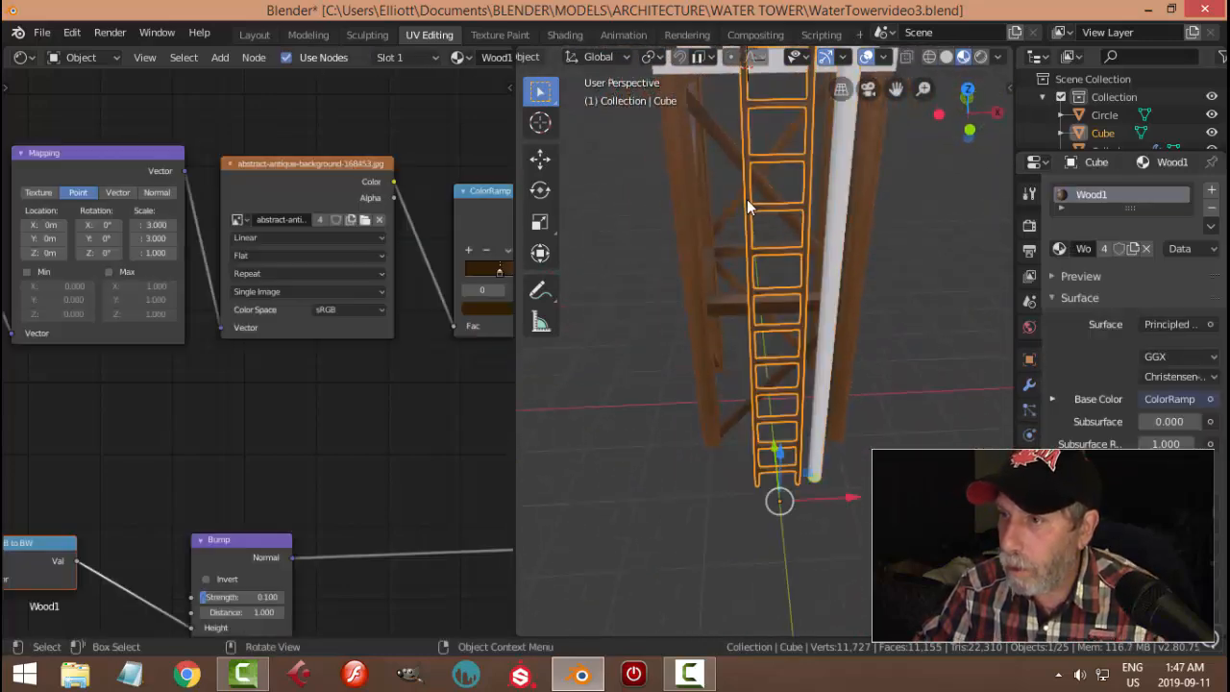
pyautogui.click(1059, 249)
pyautogui.click(943, 311)
pyautogui.click(923, 309)
# Unwrap the four horizontal beams on top of the legs together with Smart UV Project
pyautogui.moveTo(771, 277); pyautogui.dragTo(816, 308, button='middle')
pyautogui.click(777, 261)
pyautogui.keyDown('shift'); pyautogui.click(834, 272); pyautogui.keyUp('shift')
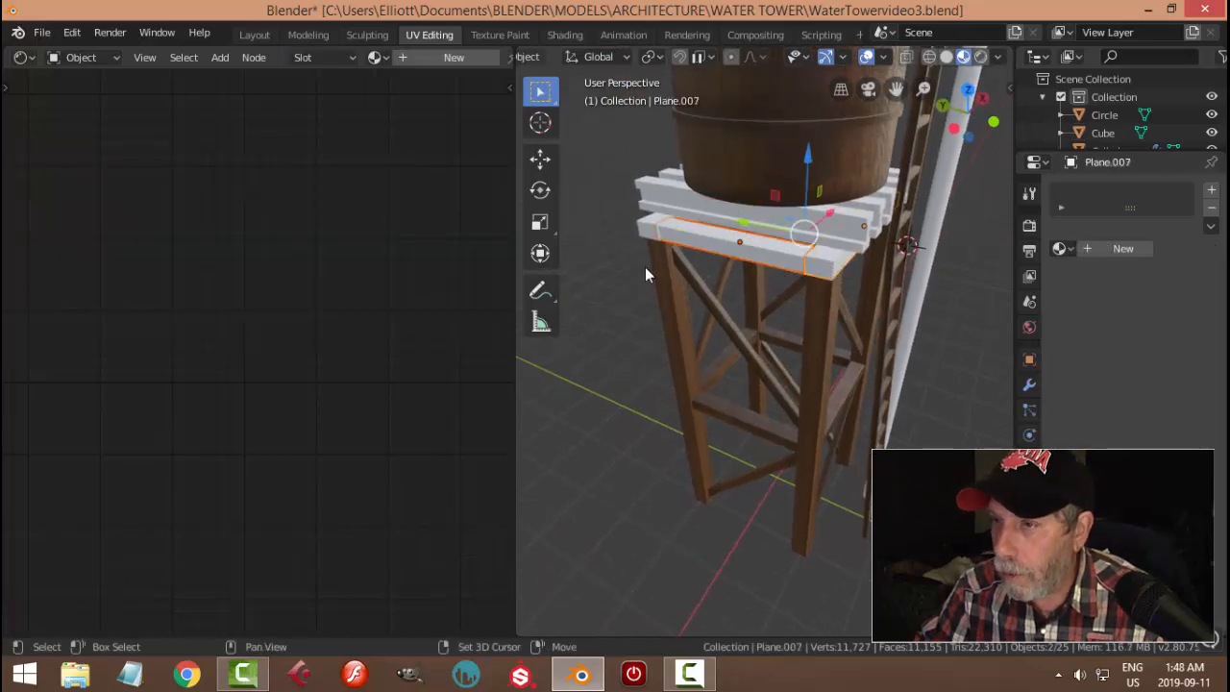
pyautogui.moveTo(971, 298); pyautogui.dragTo(741, 302, button='middle')
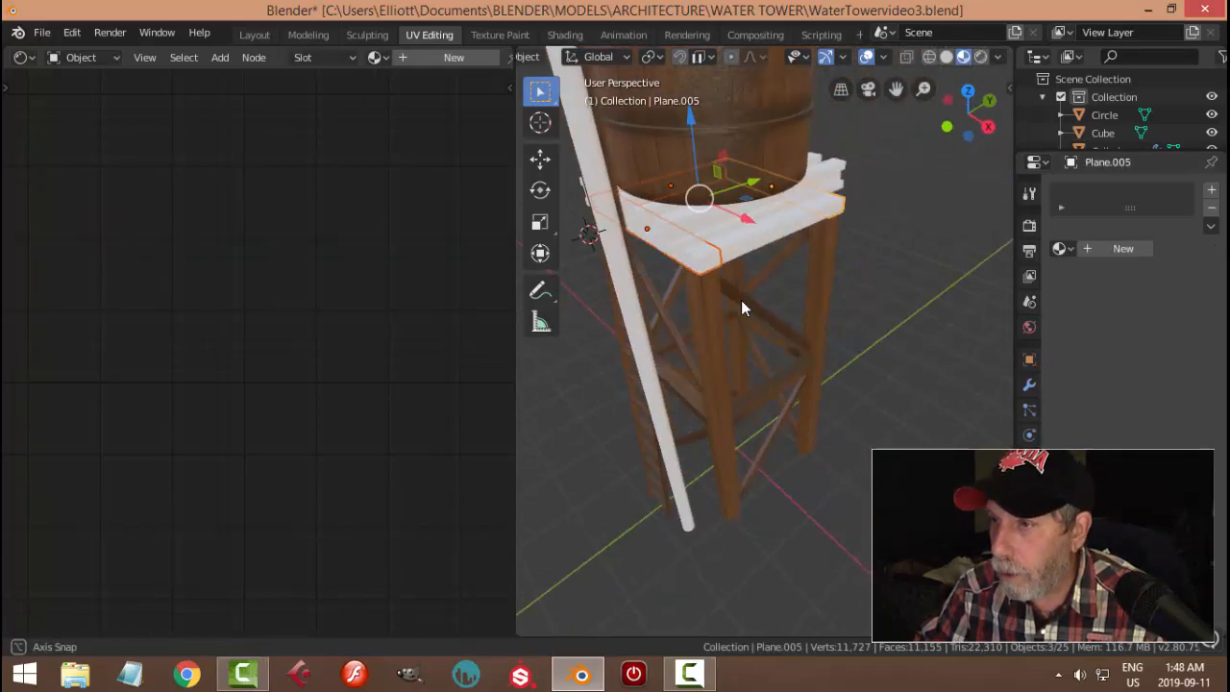
pyautogui.keyDown('shift'); pyautogui.click(768, 248); pyautogui.keyUp('shift')
pyautogui.press('Tab')
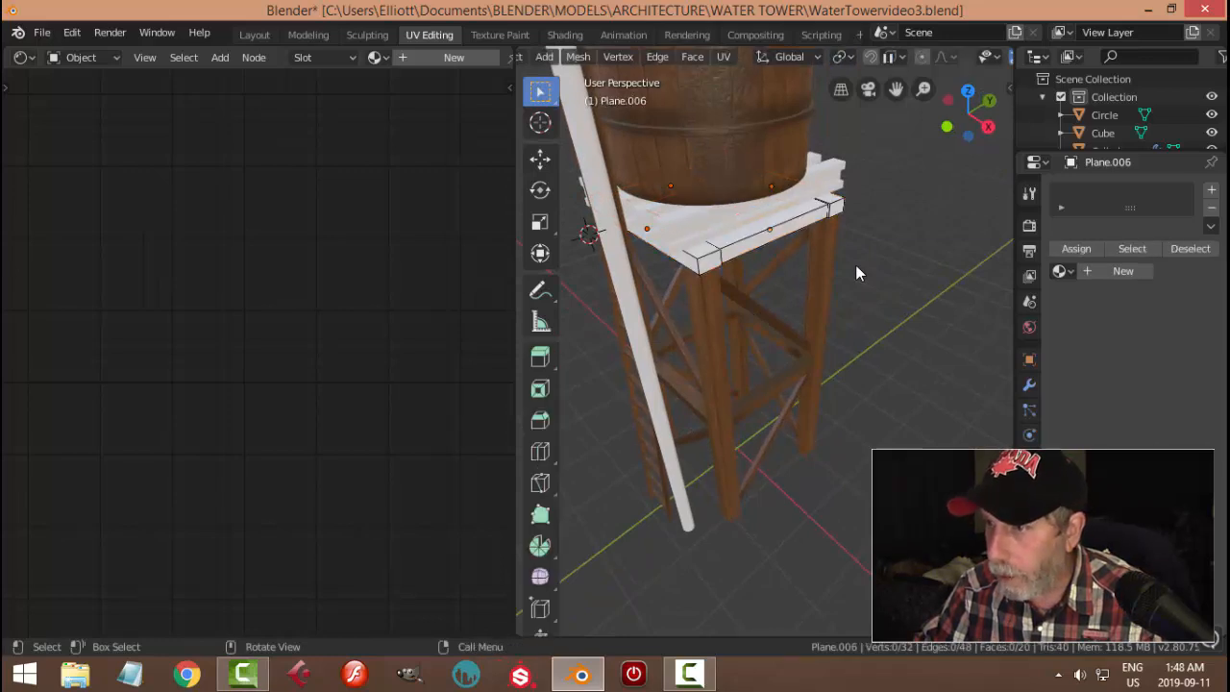
pyautogui.press('u')
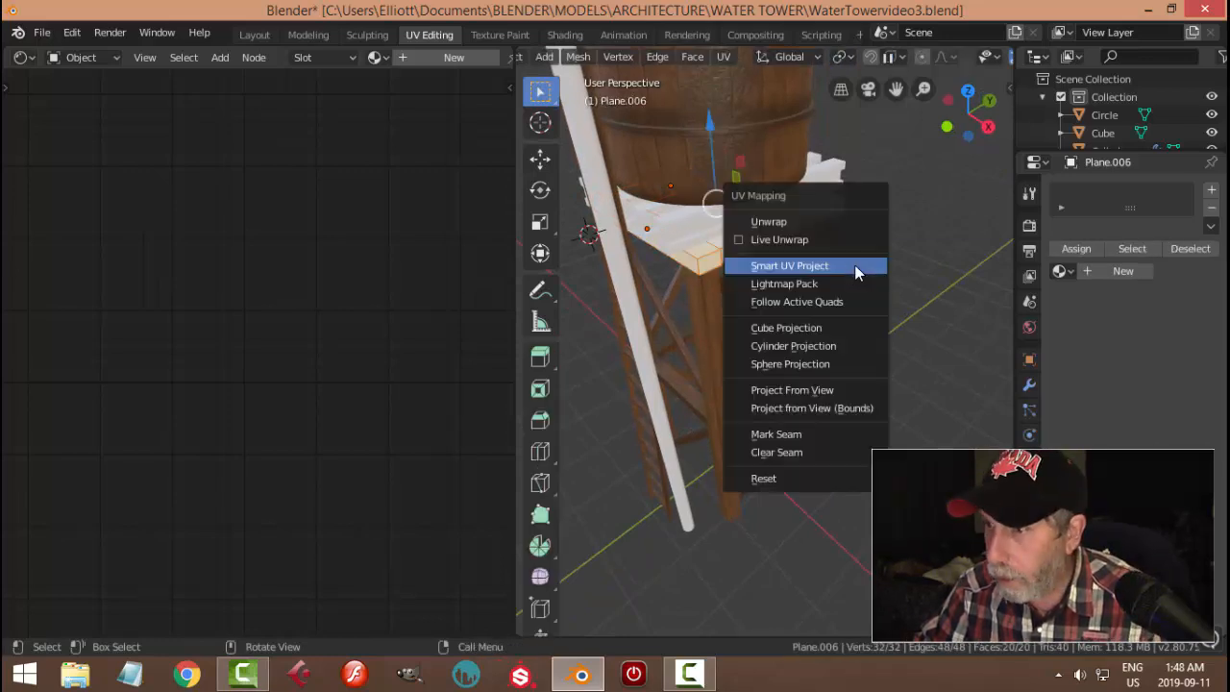
pyautogui.click(845, 267)
pyautogui.click(856, 405)
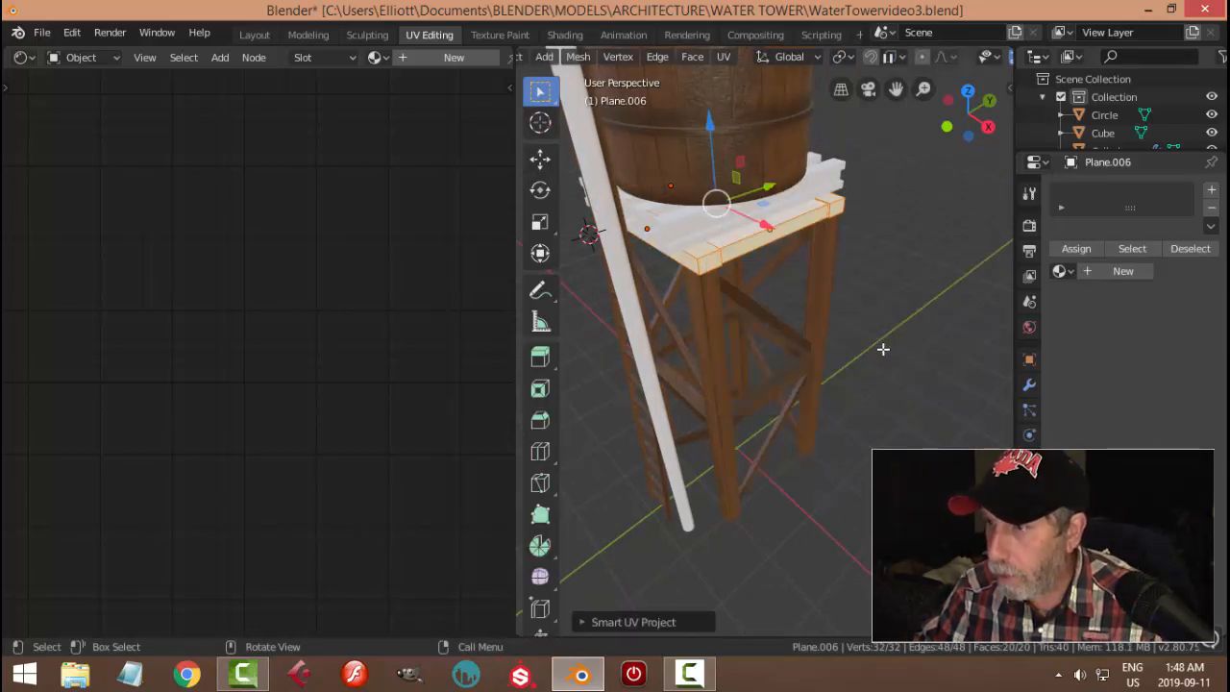
pyautogui.press('Tab')
# Assign Wood2 to the top beam beneath the white joists and to the adjoining one on the pipe side
pyautogui.click(1061, 252)
pyautogui.click(908, 307)
pyautogui.moveTo(908, 287); pyautogui.dragTo(845, 324, button='middle')
pyautogui.scroll(4, 783, 320)
pyautogui.click(705, 233)
pyautogui.moveTo(750, 276); pyautogui.dragTo(832, 294, button='middle')
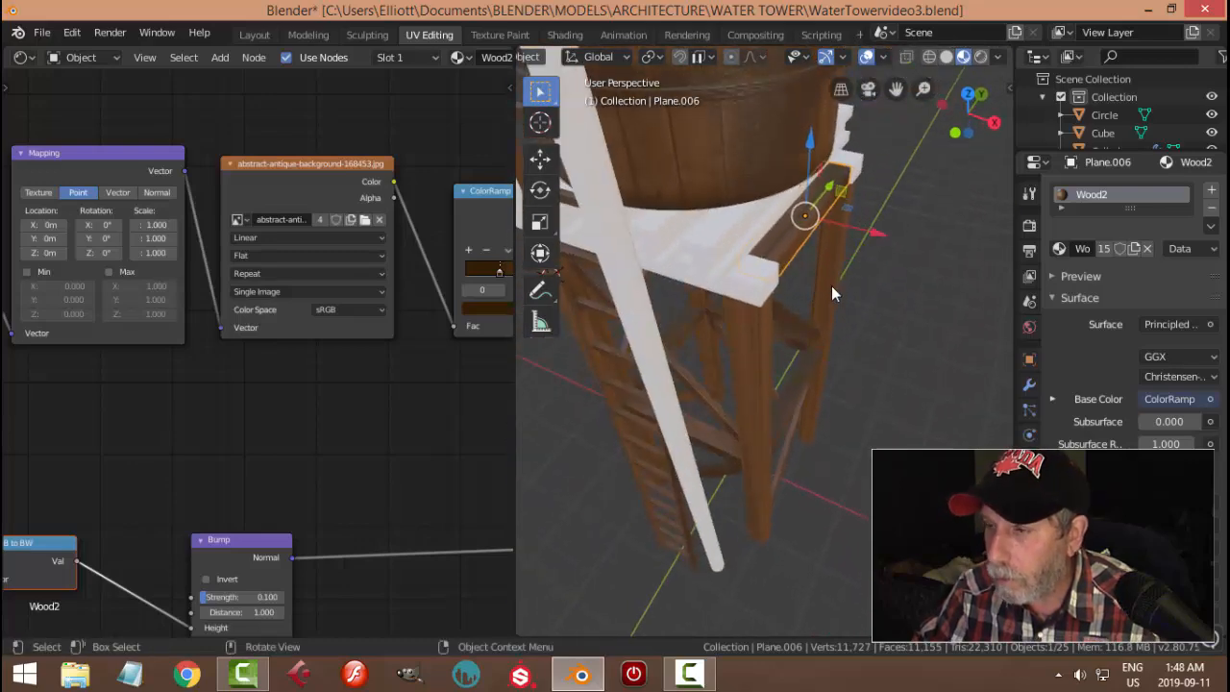
pyautogui.click(765, 289)
pyautogui.click(1061, 250)
pyautogui.click(933, 288)
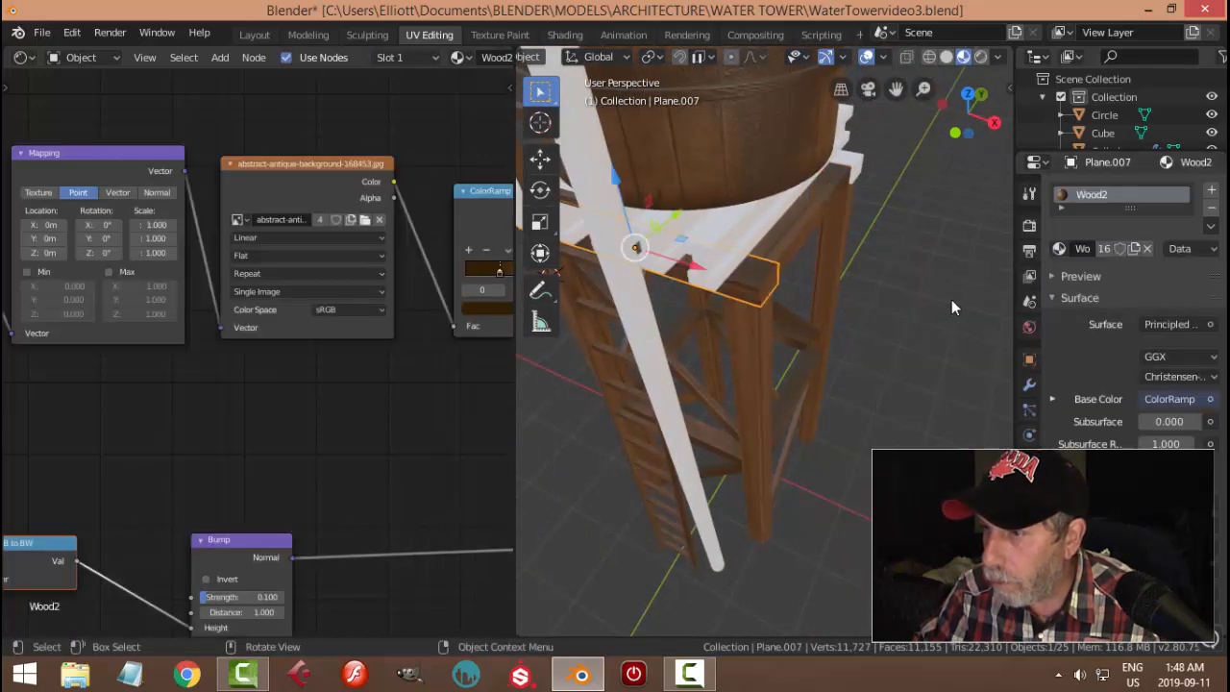
# Assign Wood2 to the two remaining top beams on the other sides of the tower
pyautogui.moveTo(894, 286); pyautogui.dragTo(707, 237, button='middle')
pyautogui.click(837, 229)
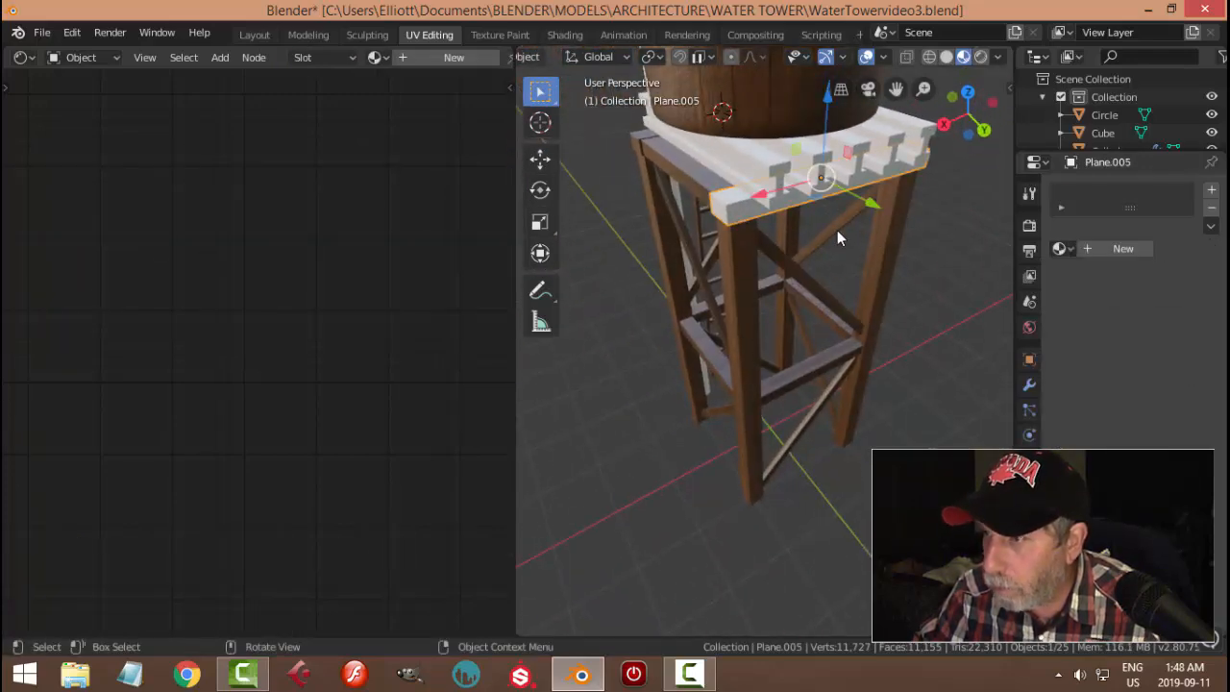
pyautogui.click(1070, 251)
pyautogui.click(952, 311)
pyautogui.click(941, 256)
pyautogui.moveTo(938, 257); pyautogui.dragTo(744, 292, button='middle')
pyautogui.click(820, 283)
pyautogui.click(1061, 255)
pyautogui.click(952, 312)
# Show the ladder-side top beam's UV layout in the UV Editor and switch to island selection
pyautogui.moveTo(953, 314); pyautogui.dragTo(783, 313, button='middle')
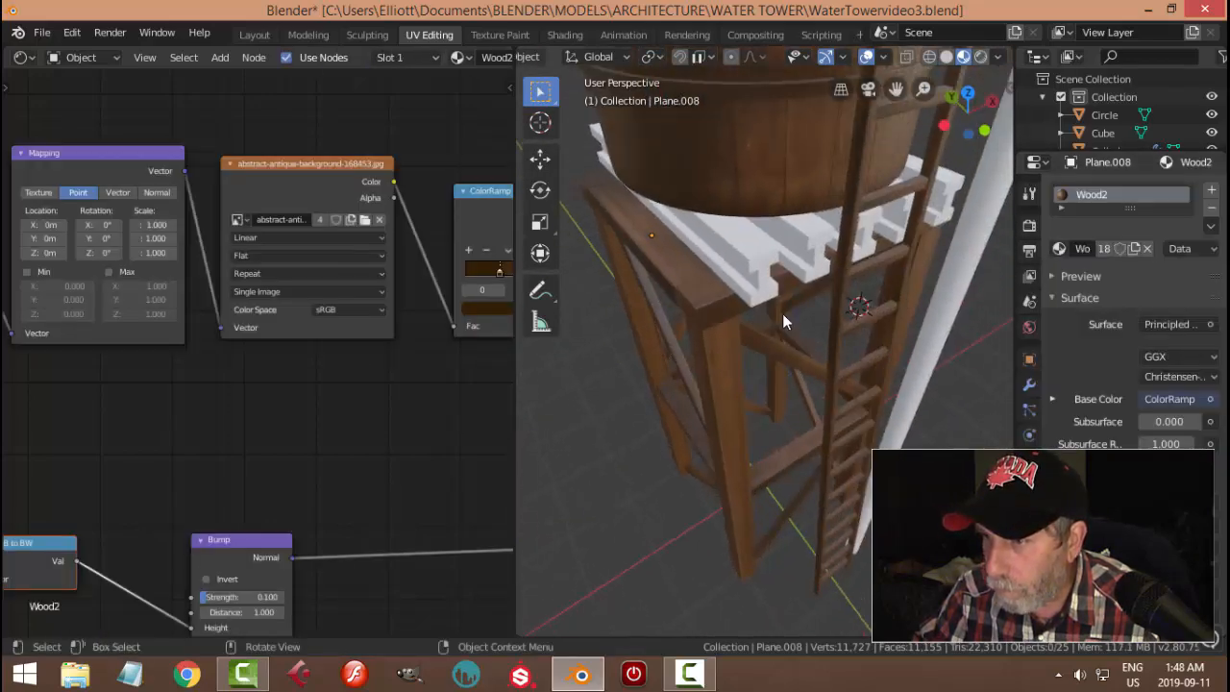
pyautogui.scroll(2, 759, 315)
pyautogui.click(727, 324)
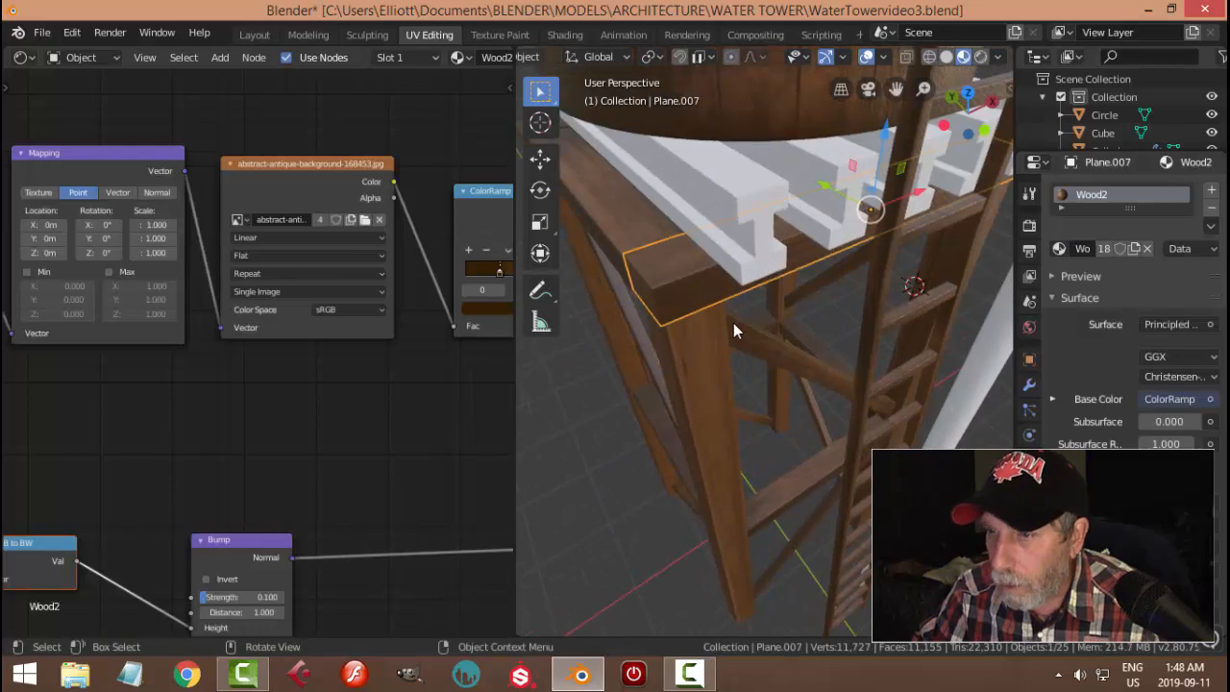
pyautogui.click(21, 58)
pyautogui.click(58, 167)
pyautogui.press('Tab')
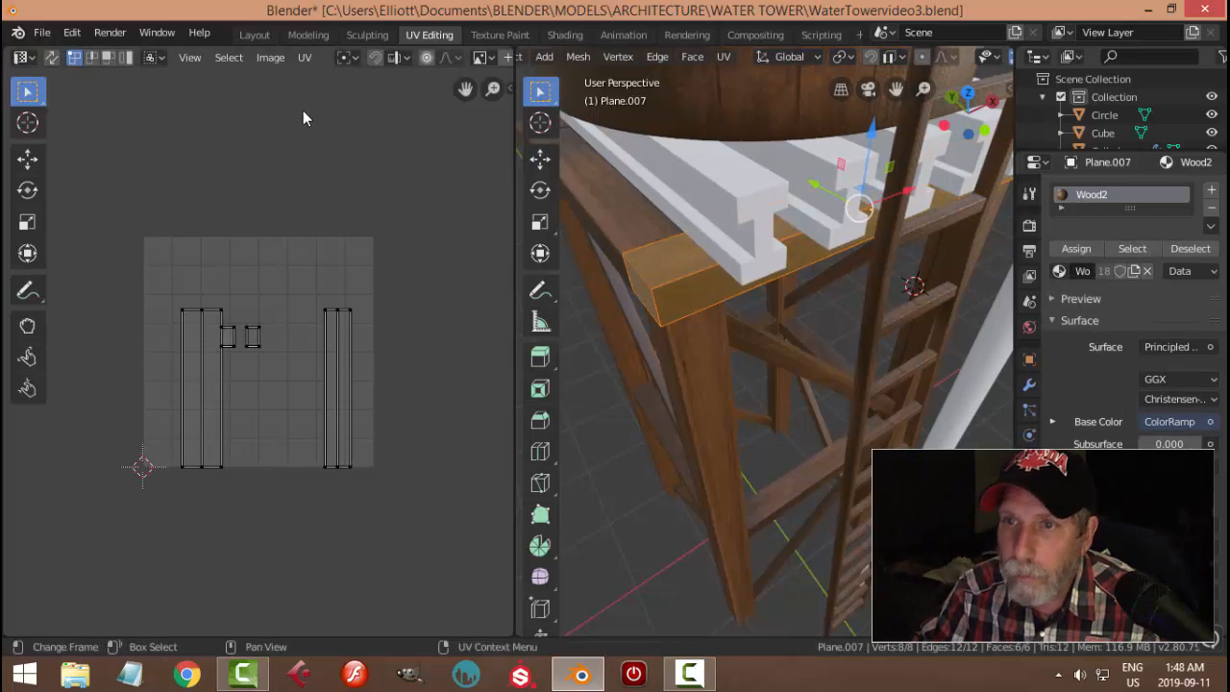
pyautogui.click(126, 58)
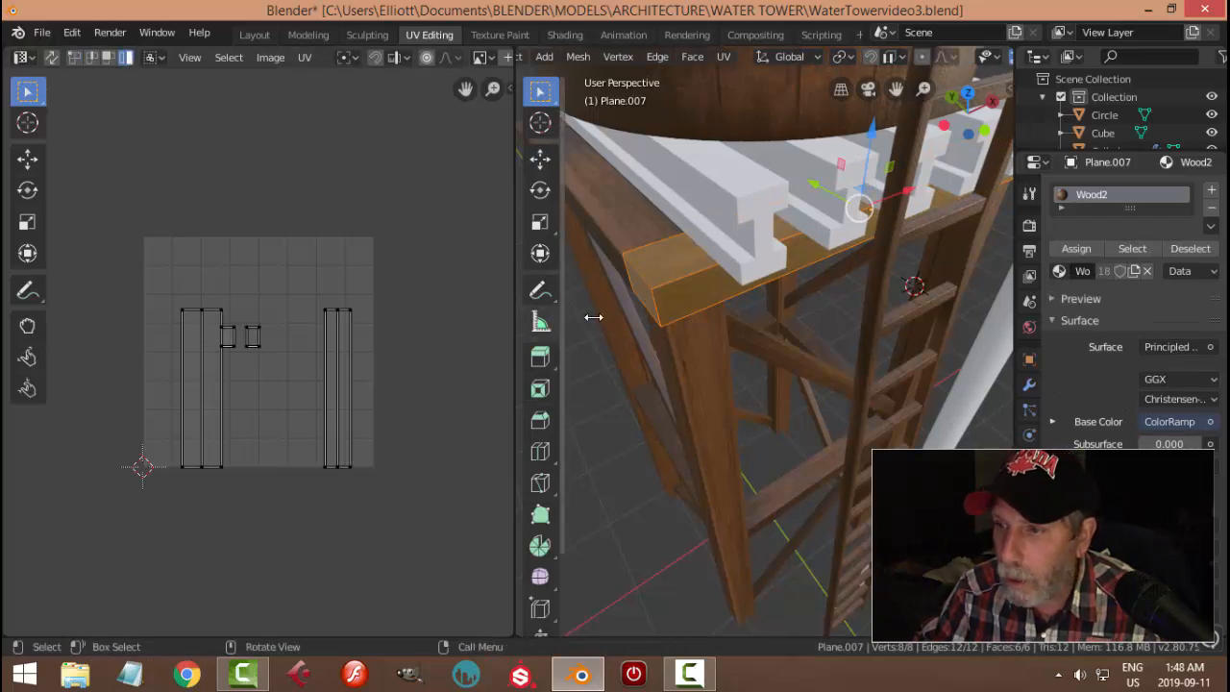
pyautogui.click(705, 300)
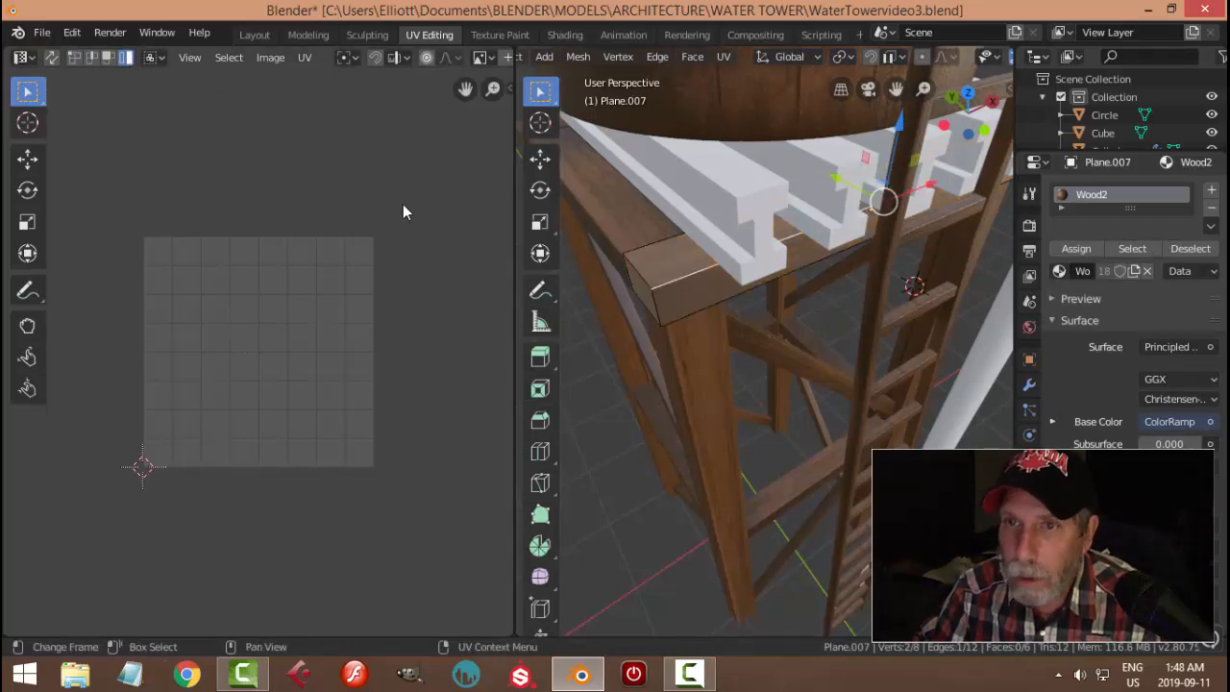
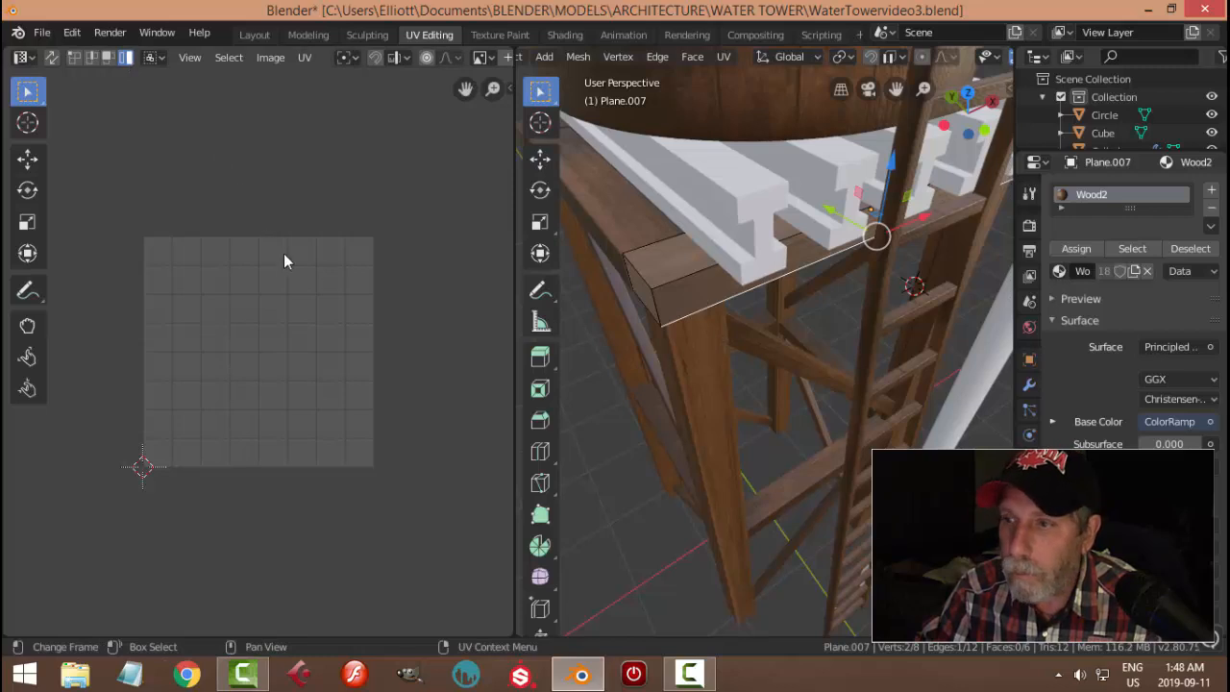
pyautogui.press('a')
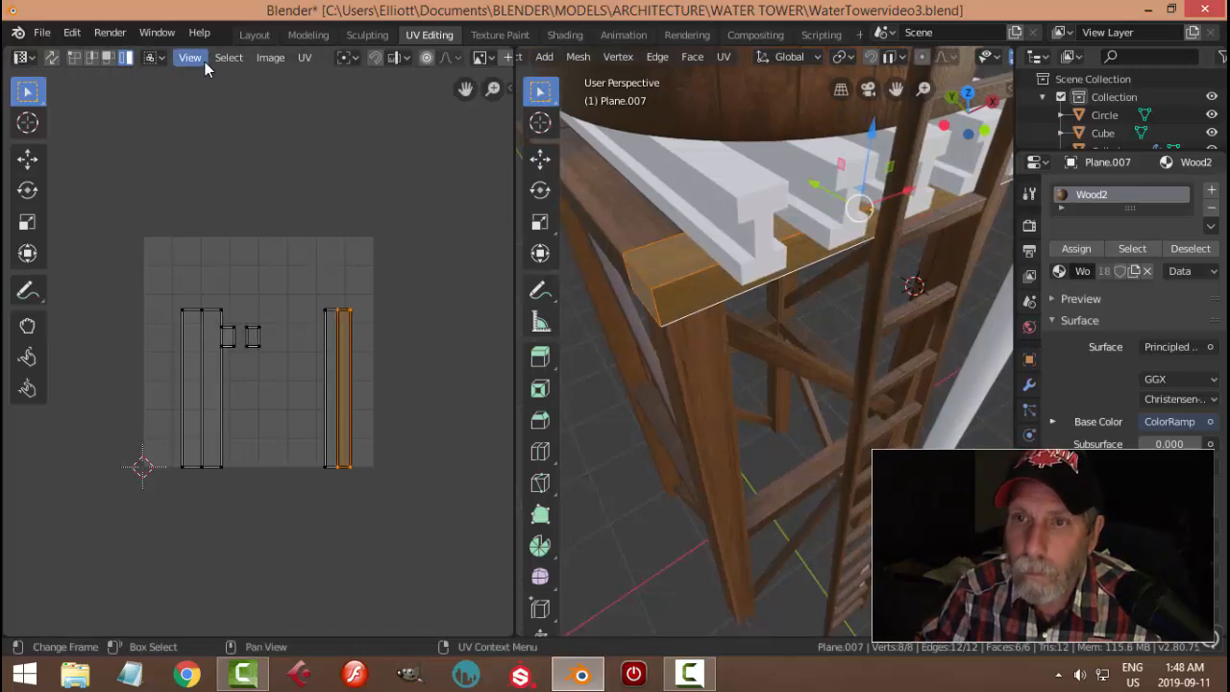
pyautogui.click(150, 57)
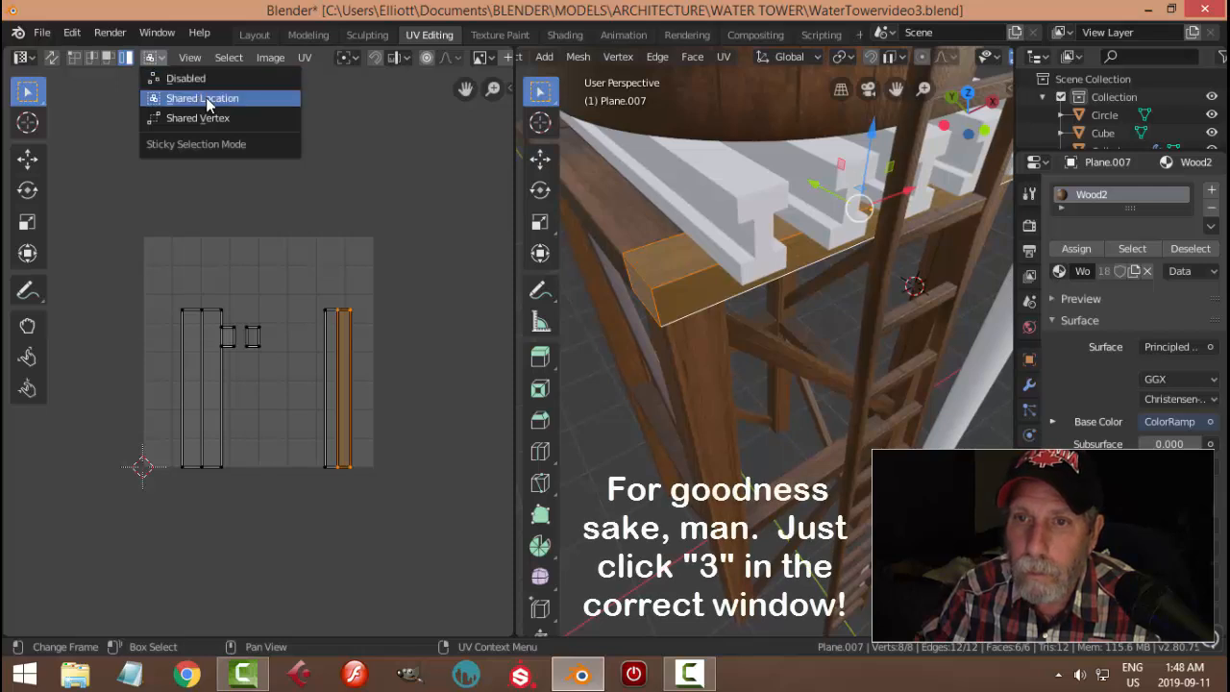
pyautogui.click(410, 112)
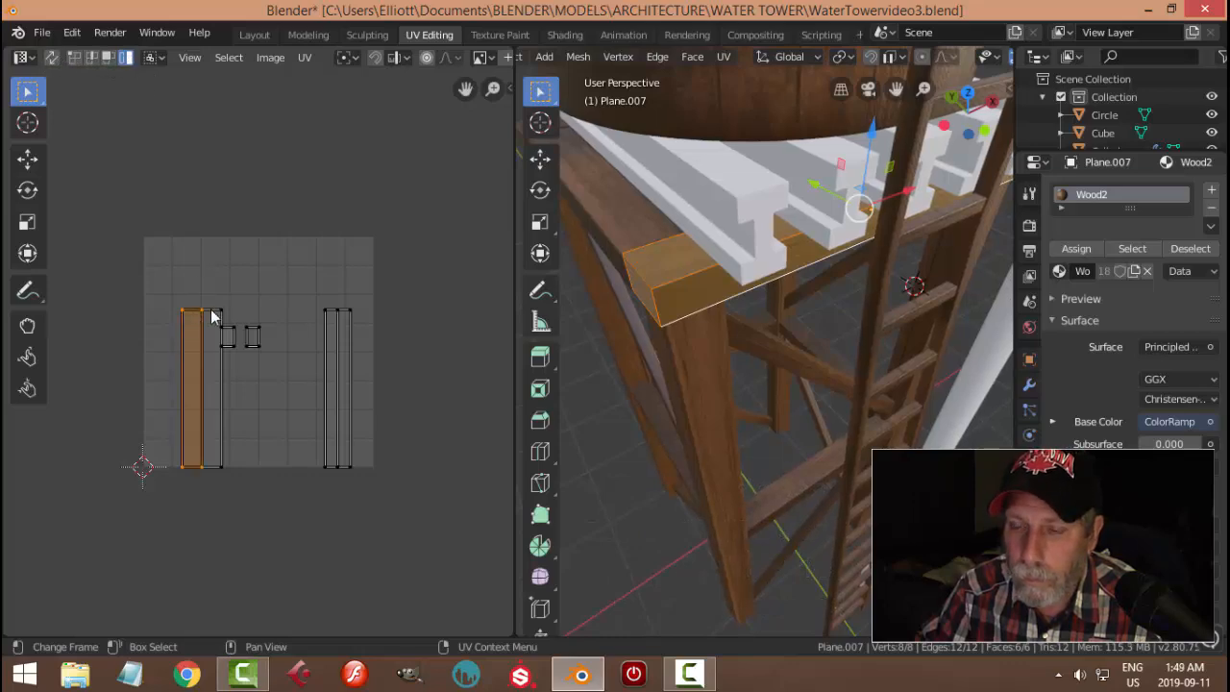
pyautogui.click(765, 316)
# Select the end face of the neighbouring top beam at the tower's corner and shift its UV island to reposition the grain
pyautogui.moveTo(769, 323); pyautogui.dragTo(635, 278, button='middle')
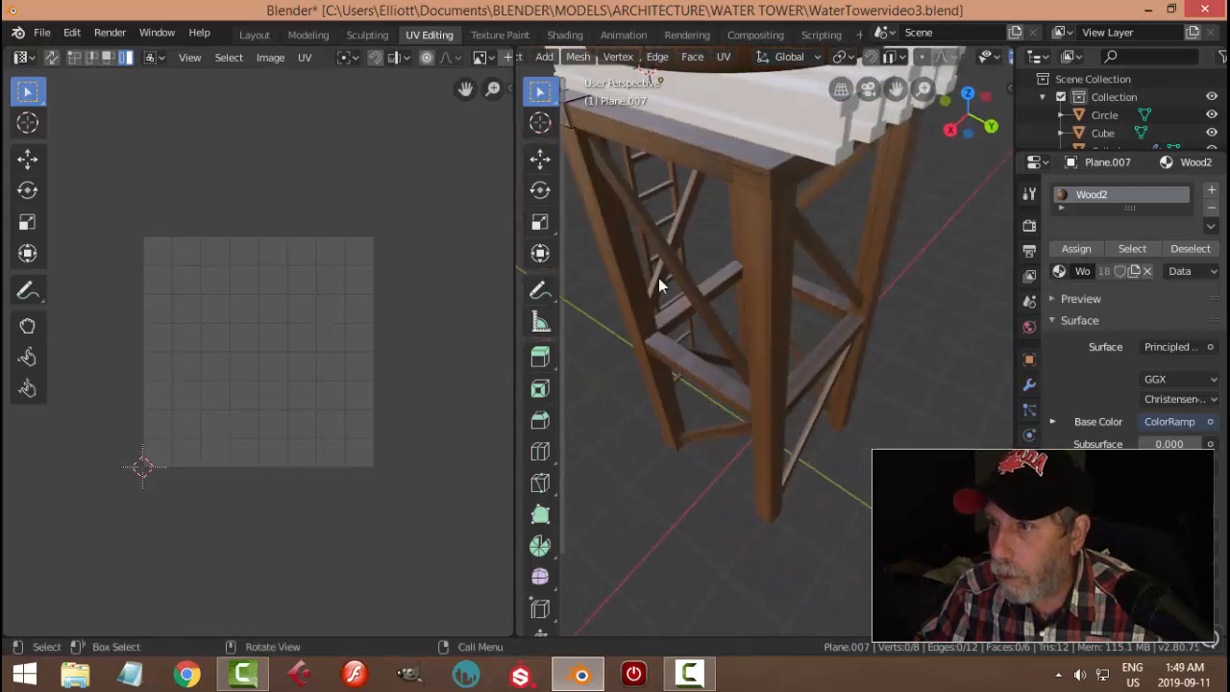
pyautogui.press('Tab')
pyautogui.press('Tab')
pyautogui.click(751, 192)
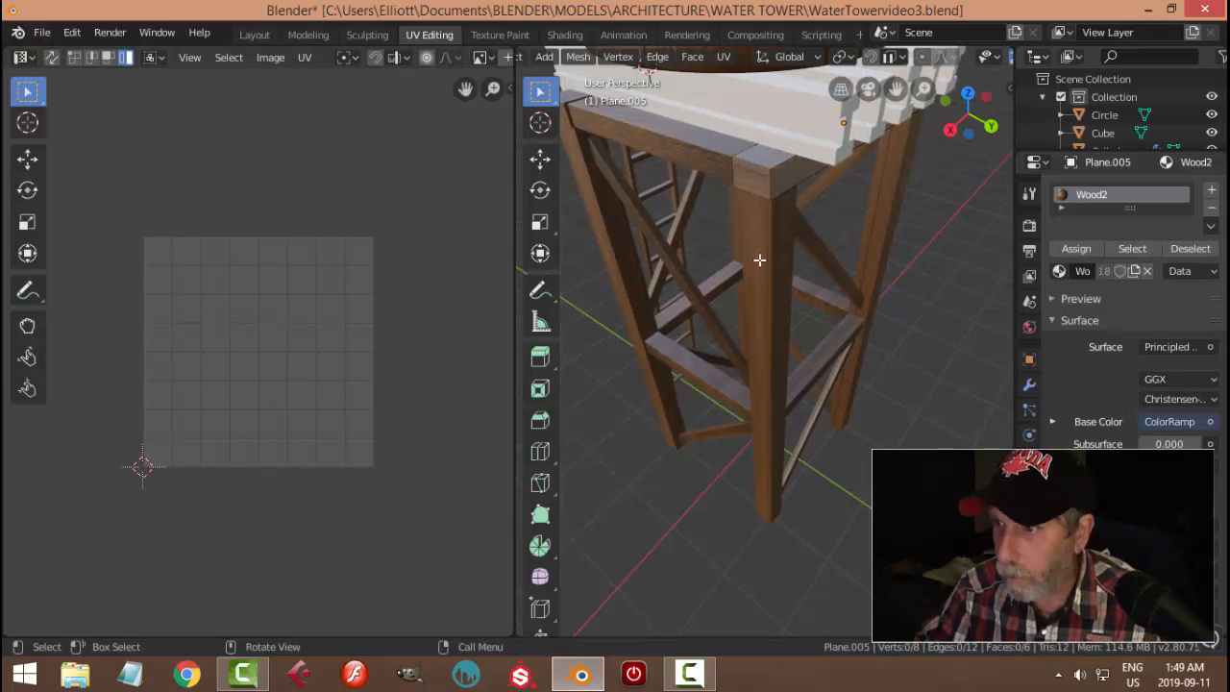
pyautogui.scroll(5, 399, 381)
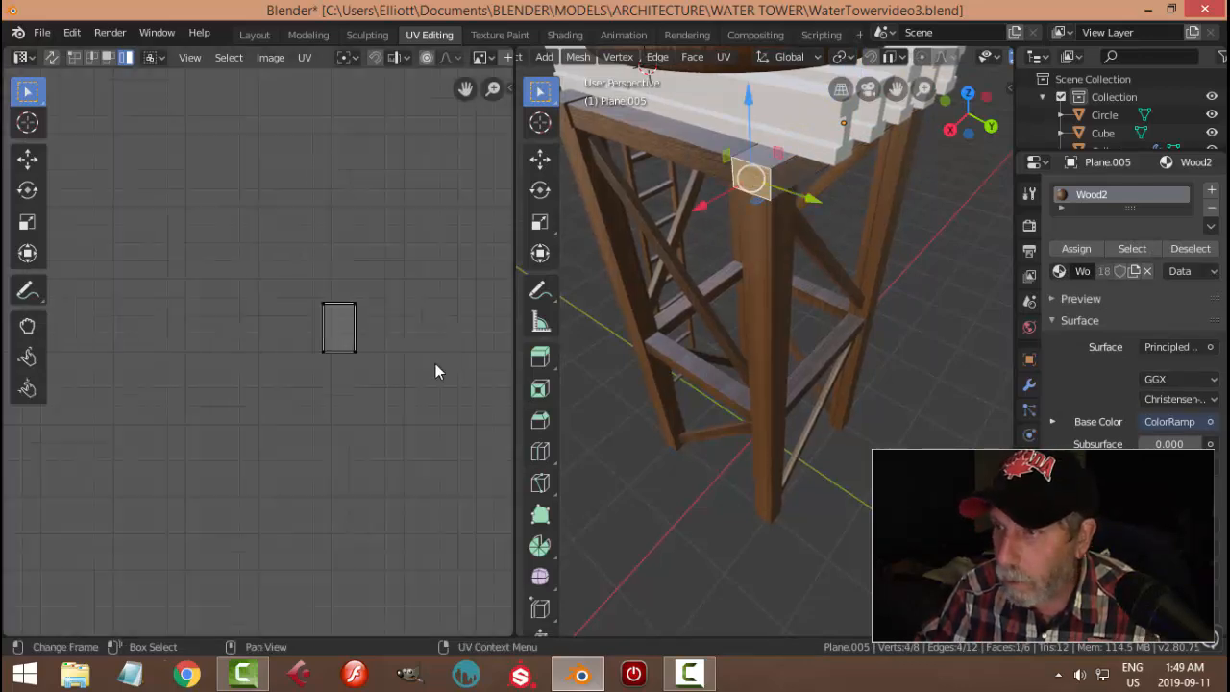
pyautogui.moveTo(737, 305); pyautogui.dragTo(831, 368, button='middle')
pyautogui.scroll(-6, 832, 368)
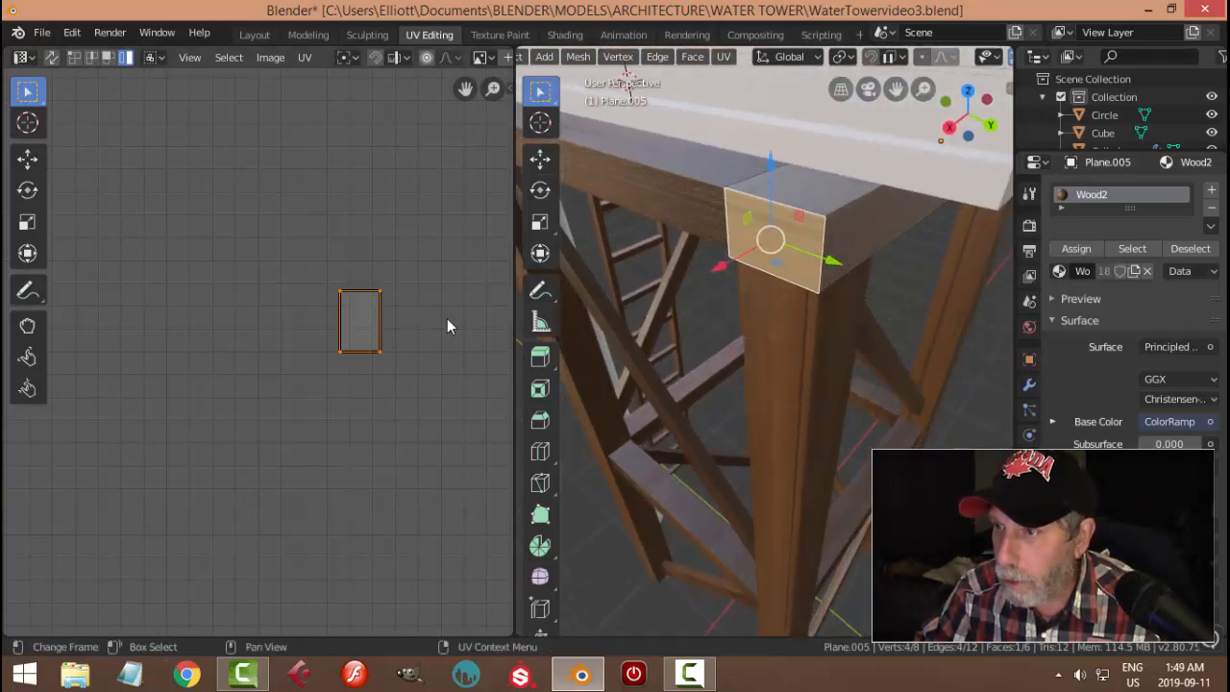
pyautogui.press('g')
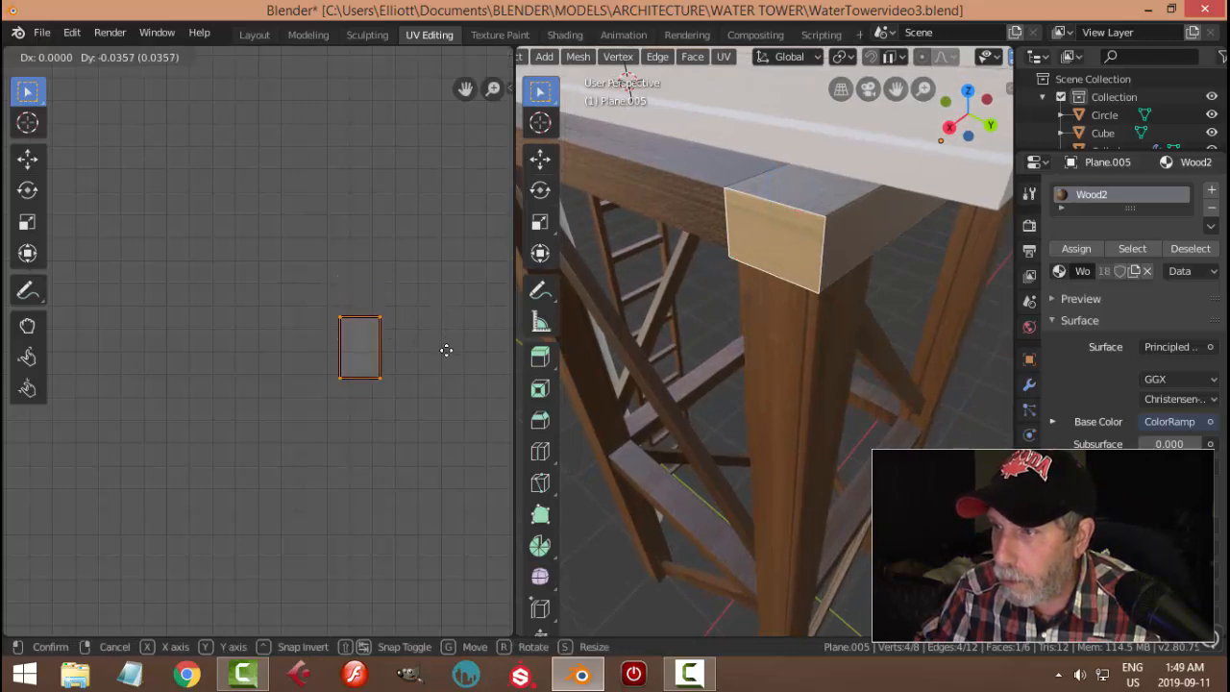
pyautogui.click(464, 378)
# Deselect the beam's face, return to Object Mode and save the file
pyautogui.hotkey('alt', 'a')
pyautogui.moveTo(771, 239); pyautogui.dragTo(601, 312, button='middle')
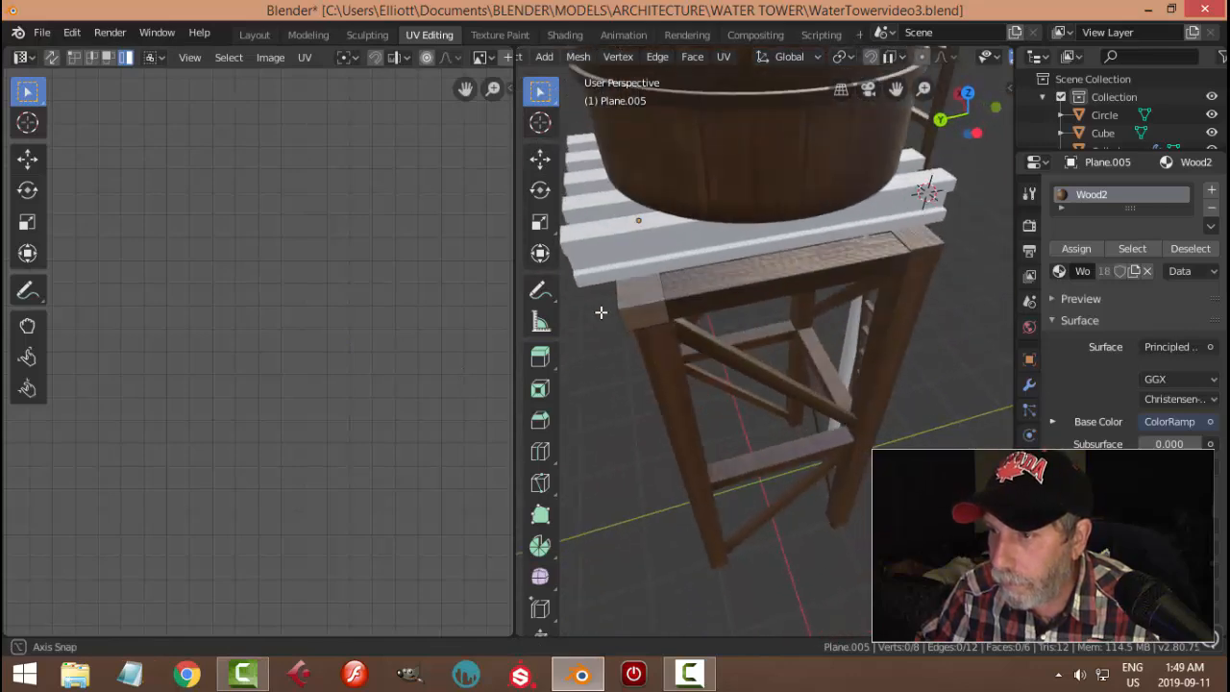
pyautogui.press('Tab')
pyautogui.moveTo(756, 312); pyautogui.dragTo(702, 325, button='middle')
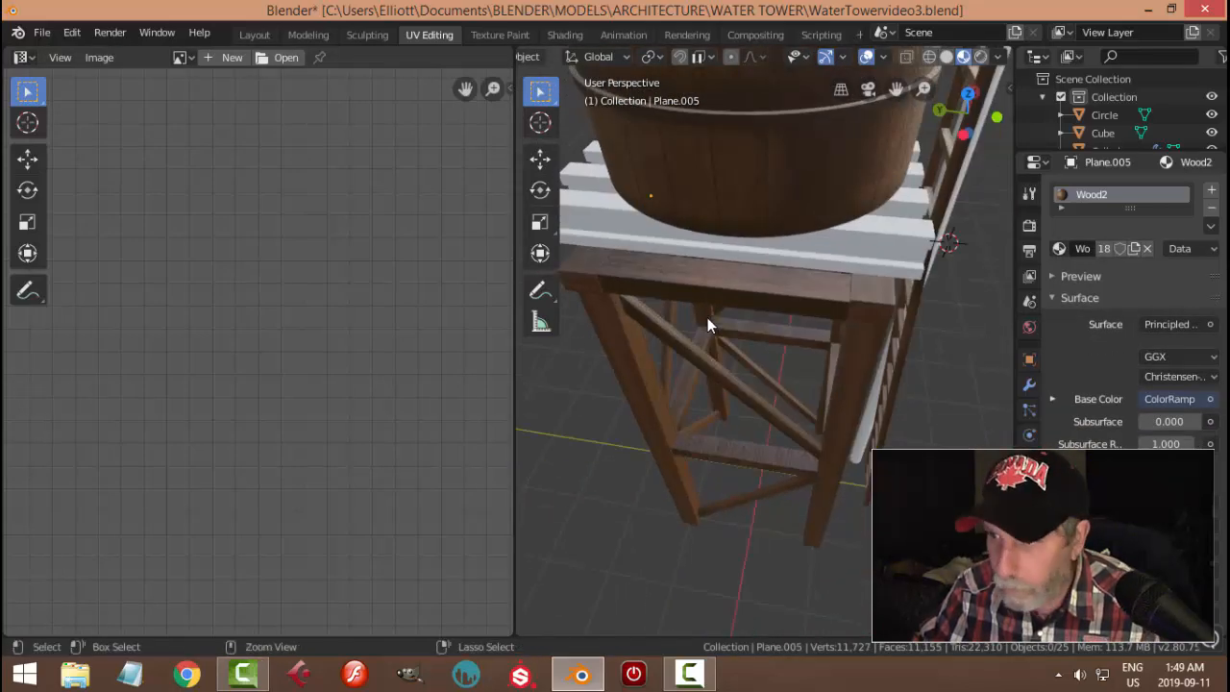
pyautogui.hotkey('ctrl', 's')
# Select the top face of the neighbouring top beam in Edit Mode and shift its UV island to reposition the grain
pyautogui.moveTo(779, 329); pyautogui.dragTo(632, 328, button='middle')
pyautogui.moveTo(736, 337); pyautogui.dragTo(851, 279, button='middle')
pyautogui.click(811, 257)
pyautogui.press('Tab')
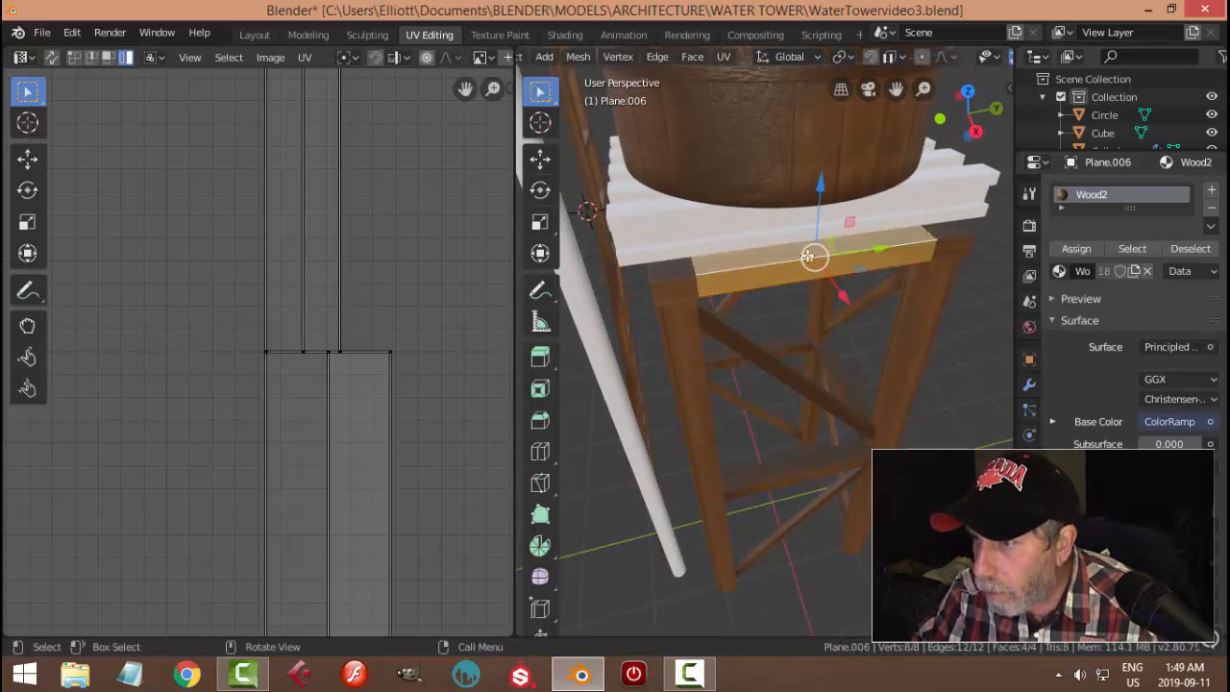
pyautogui.hotkey('alt', 'a')
pyautogui.click(788, 256)
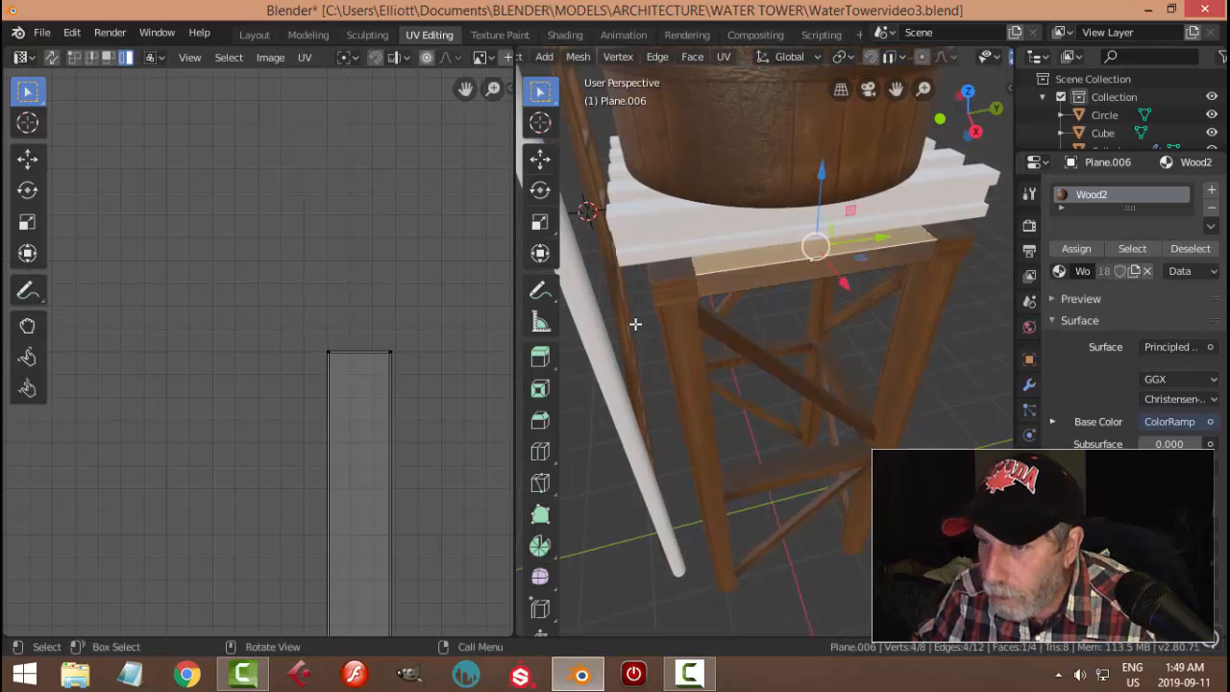
pyautogui.moveTo(453, 391); pyautogui.dragTo(435, 356)
pyautogui.scroll(4, 760, 362)
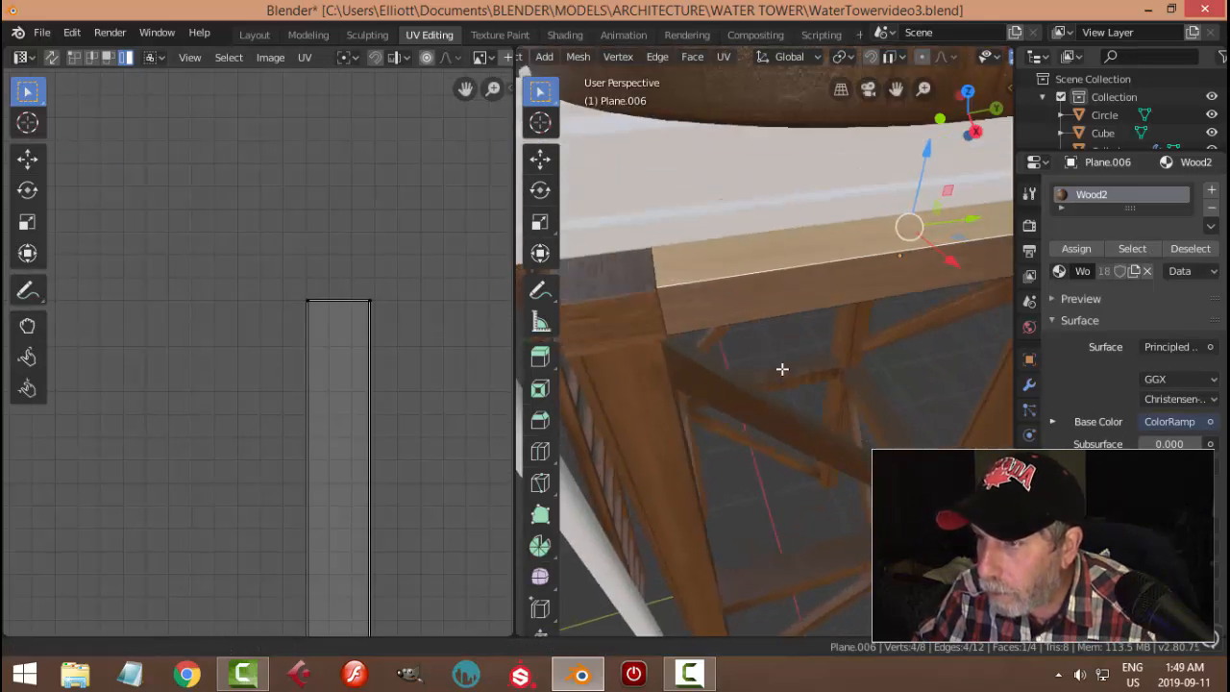
pyautogui.moveTo(423, 410); pyautogui.dragTo(422, 319, button='middle')
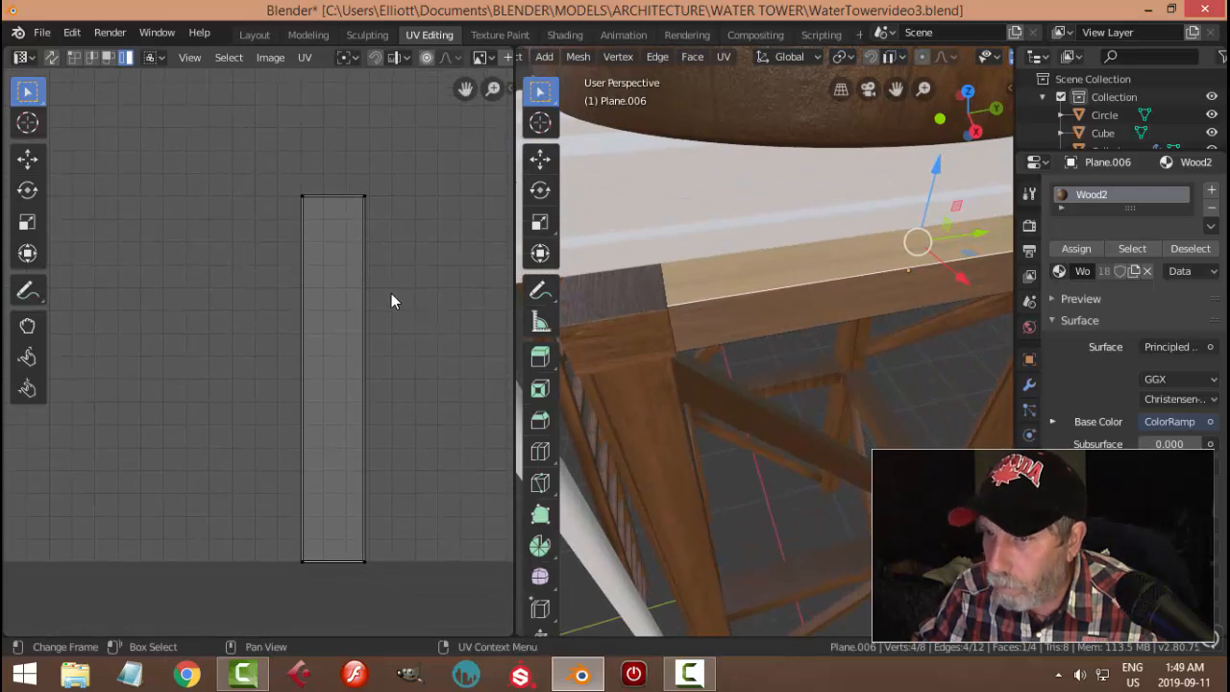
pyautogui.press('g')
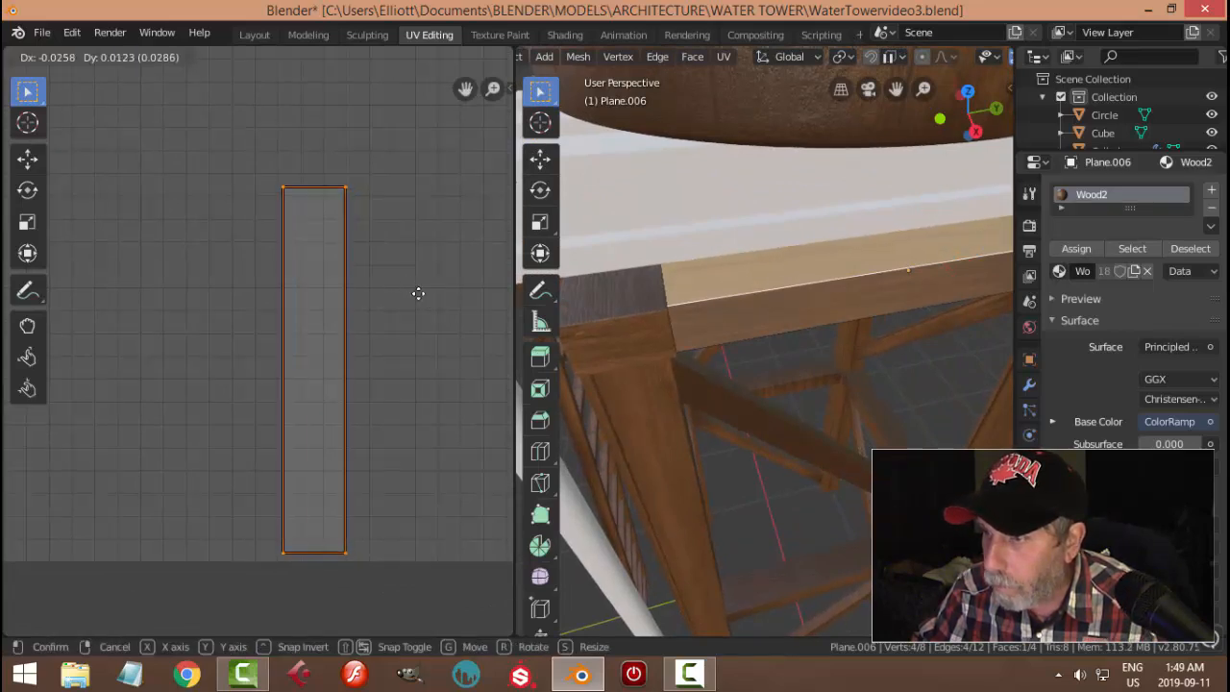
pyautogui.click(459, 362)
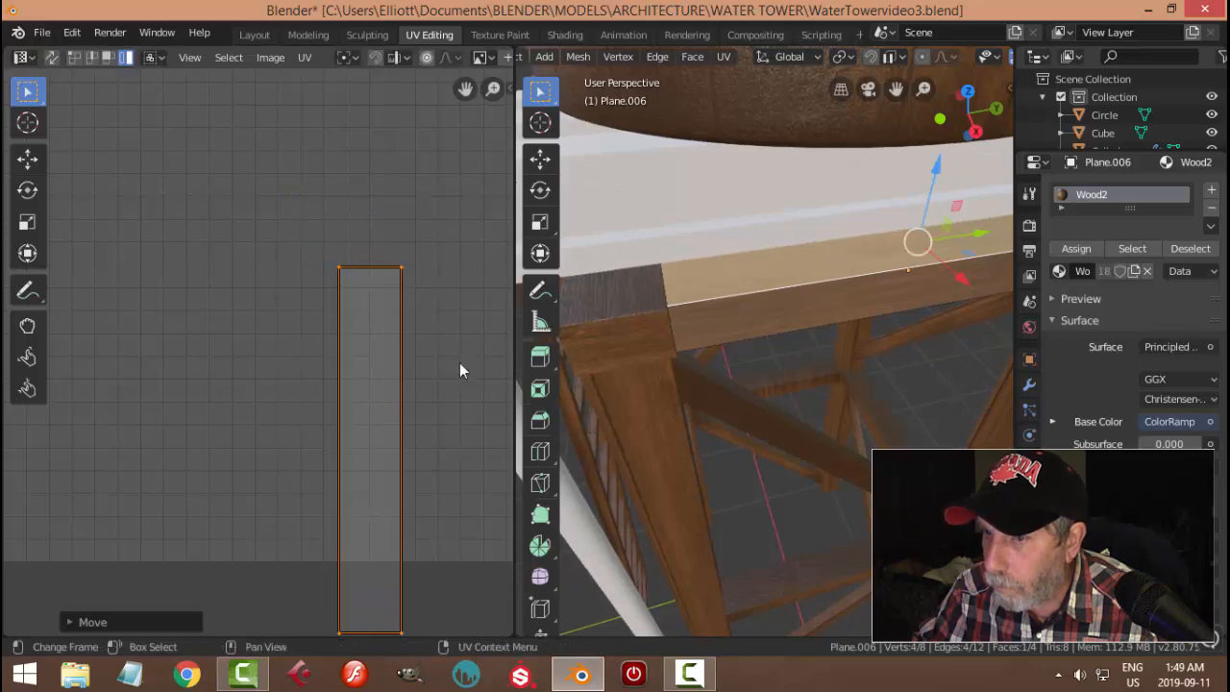
# Clear the face selection, return to Object Mode and save the file
pyautogui.hotkey('alt', 'a')
pyautogui.scroll(-6, 859, 355)
pyautogui.moveTo(859, 355); pyautogui.dragTo(1009, 279, button='middle')
pyautogui.press('Tab')
pyautogui.moveTo(862, 336); pyautogui.dragTo(771, 242, button='middle')
pyautogui.hotkey('ctrl', 's')
# Select the tall hooked pipe beside the ladder and isolate it in local view
pyautogui.moveTo(844, 343); pyautogui.dragTo(864, 390, button='middle')
pyautogui.scroll(4, 864, 389)
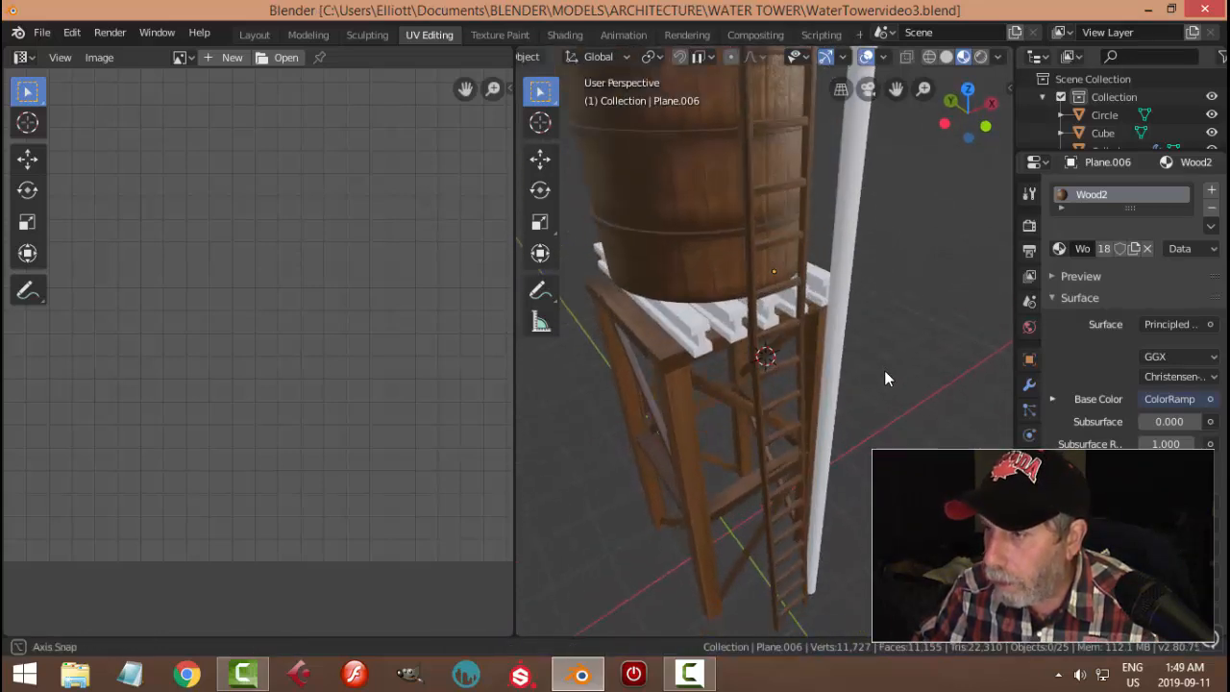
pyautogui.click(834, 319)
pyautogui.scroll(-3, 889, 338)
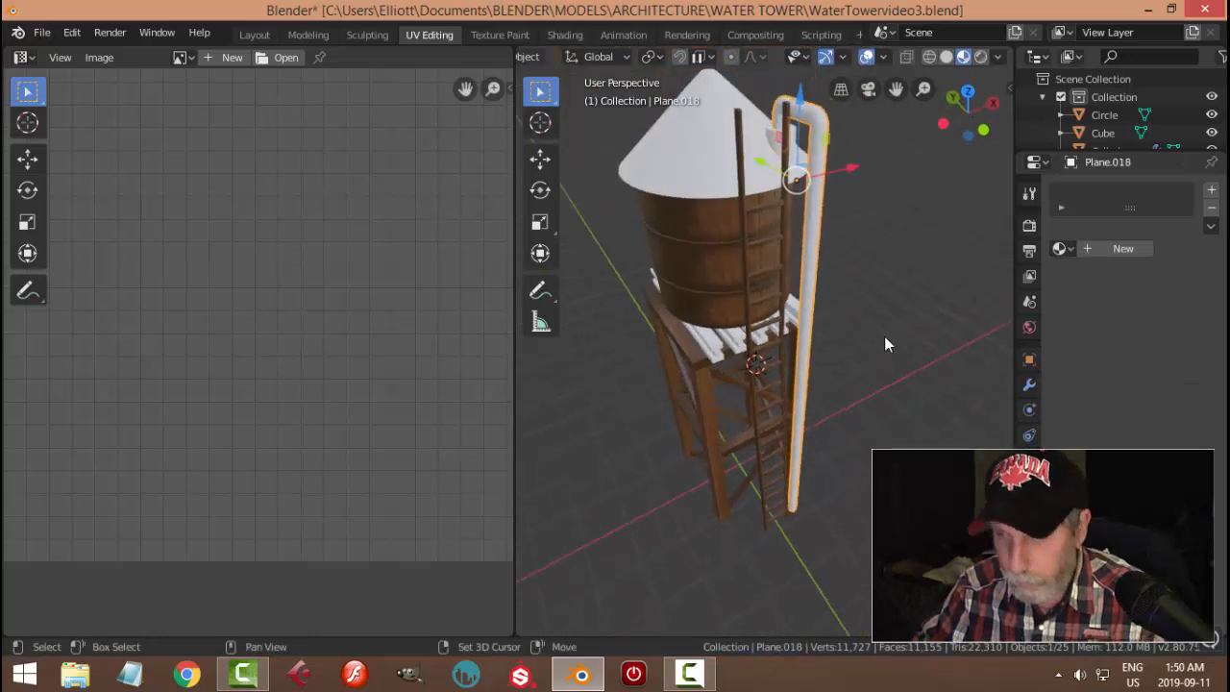
pyautogui.press('KP_Divide')
pyautogui.moveTo(884, 335); pyautogui.dragTo(876, 278, button='middle')
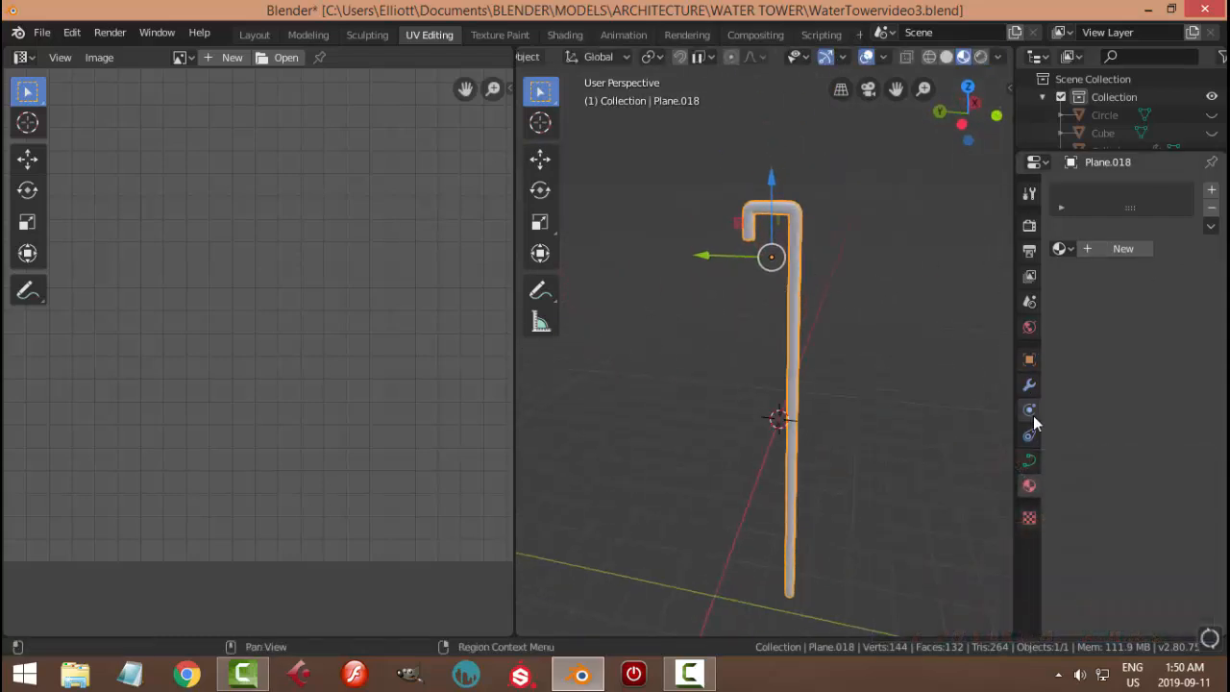
# Convert the pipe from a curve to a mesh and inspect its topology in Edit Mode
pyautogui.click(1034, 459)
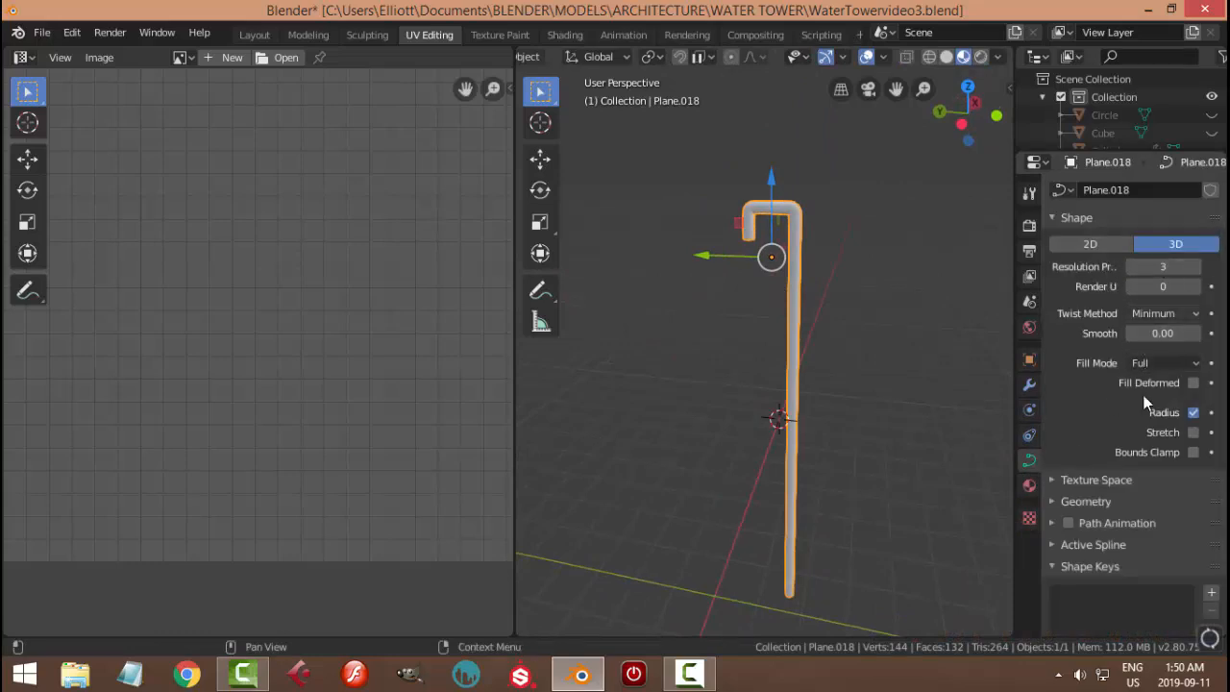
pyautogui.moveTo(913, 298); pyautogui.dragTo(813, 310, button='middle')
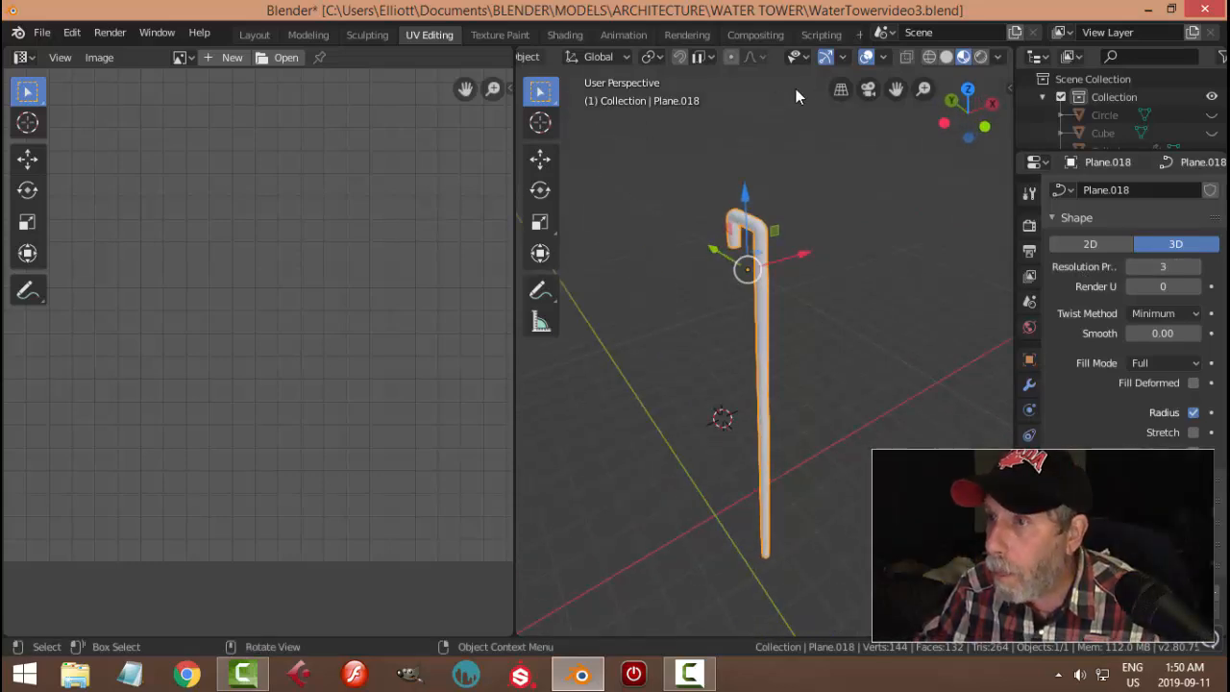
pyautogui.scroll(2, 555, 55)
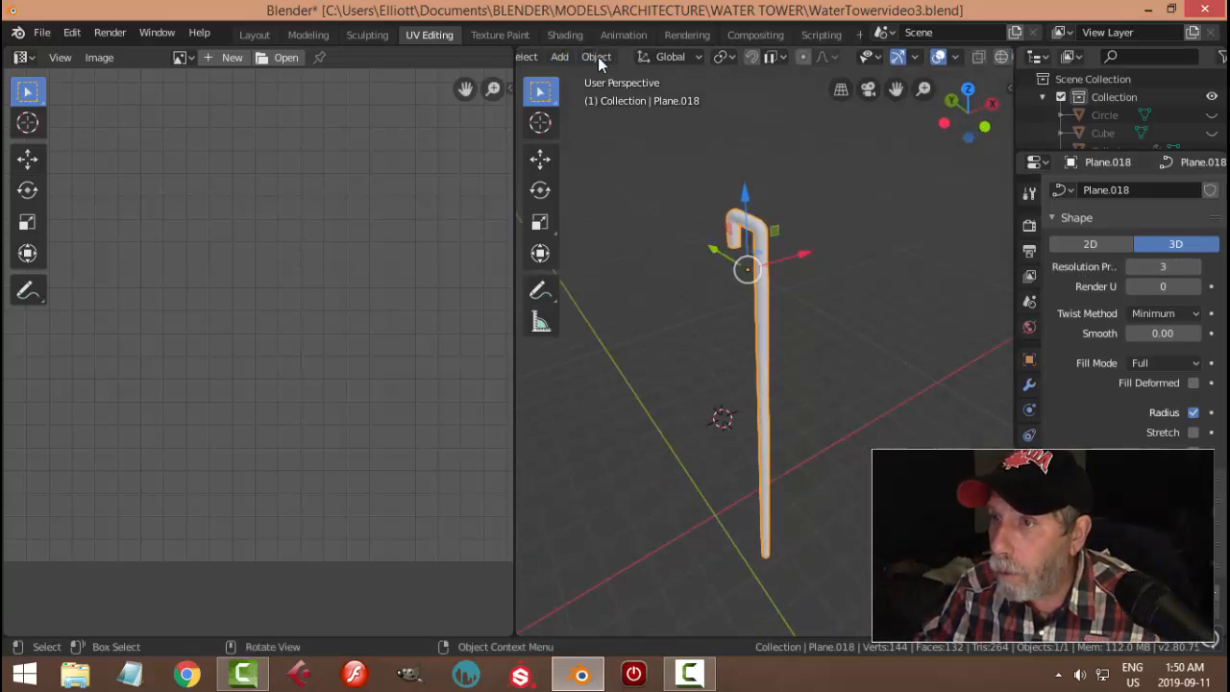
pyautogui.click(590, 56)
pyautogui.moveTo(637, 530)
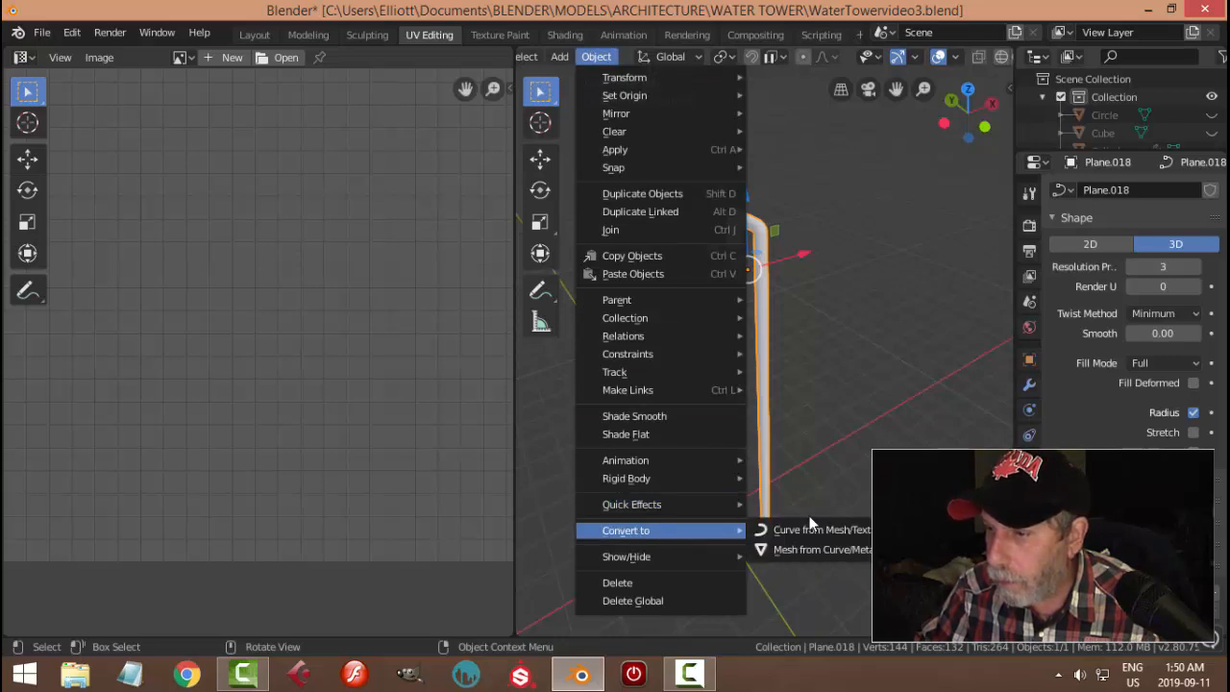
pyautogui.click(812, 553)
pyautogui.press('Tab')
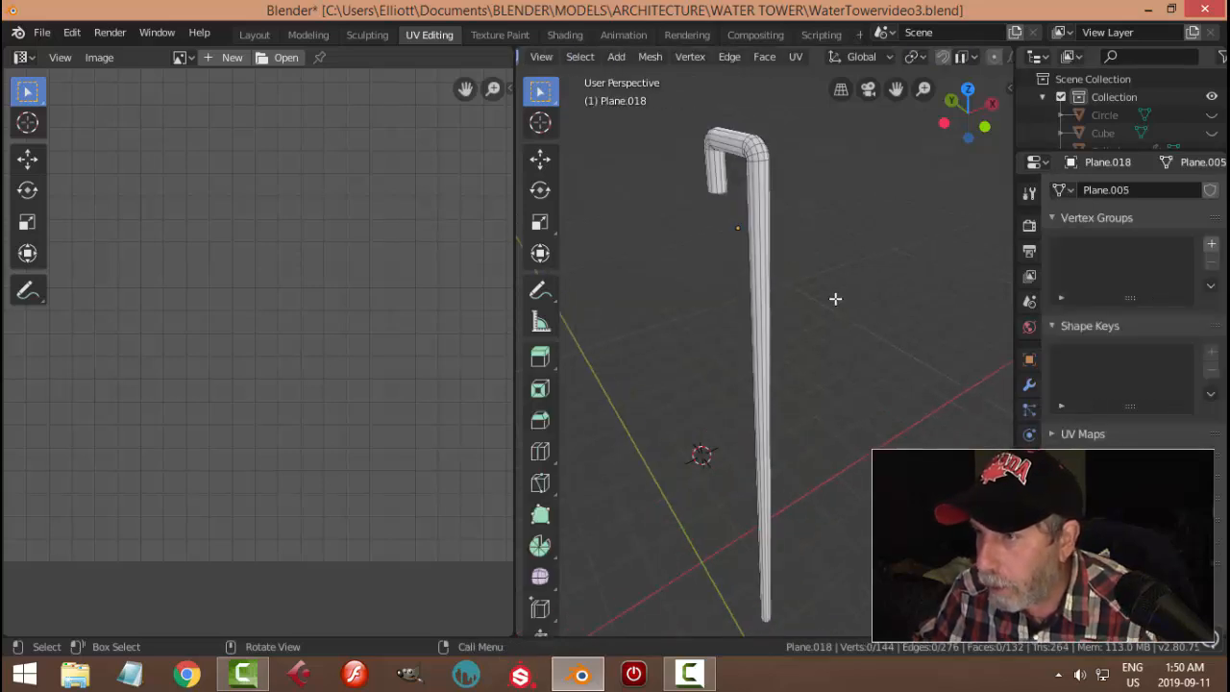
pyautogui.scroll(-2, 835, 299)
pyautogui.press('Tab')
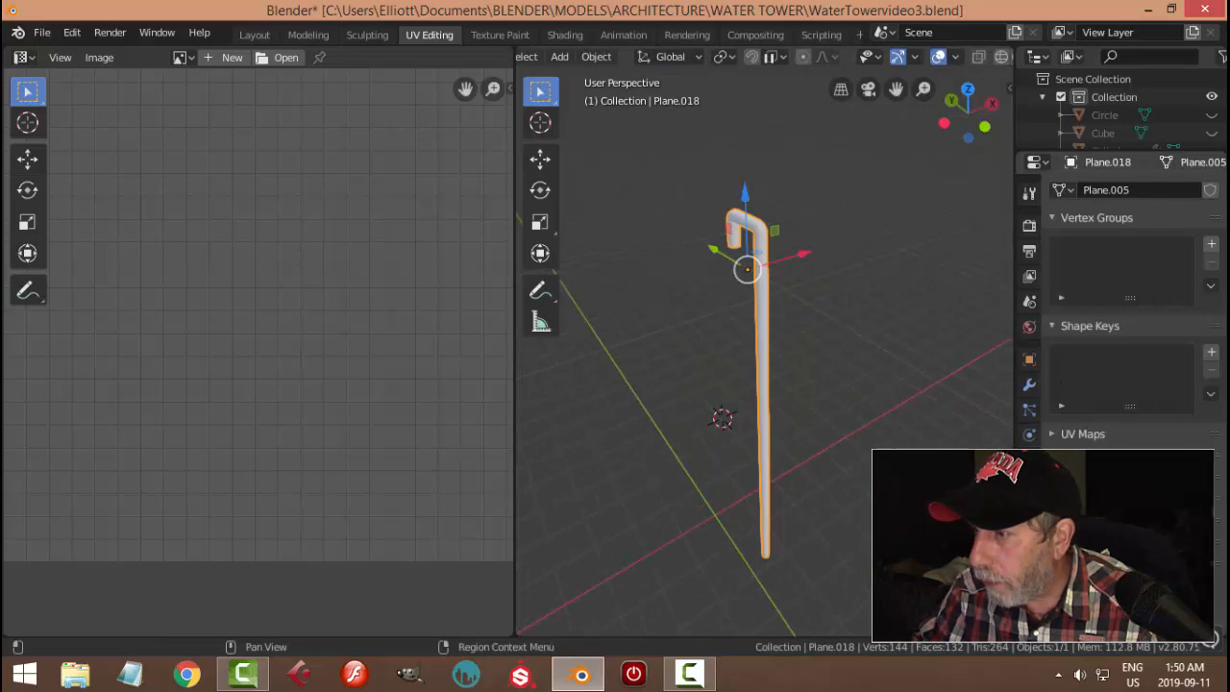
# Add a Subdivision Surface modifier to the pipe and turn off its viewport display
pyautogui.click(1030, 386)
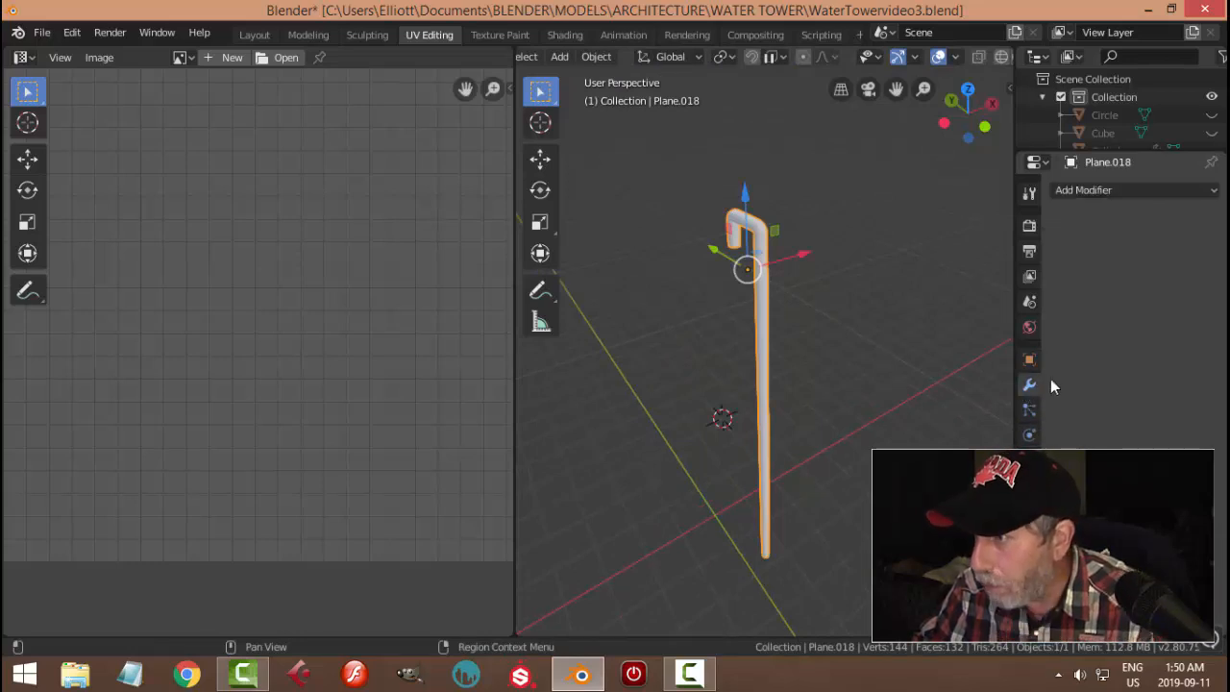
pyautogui.click(1098, 197)
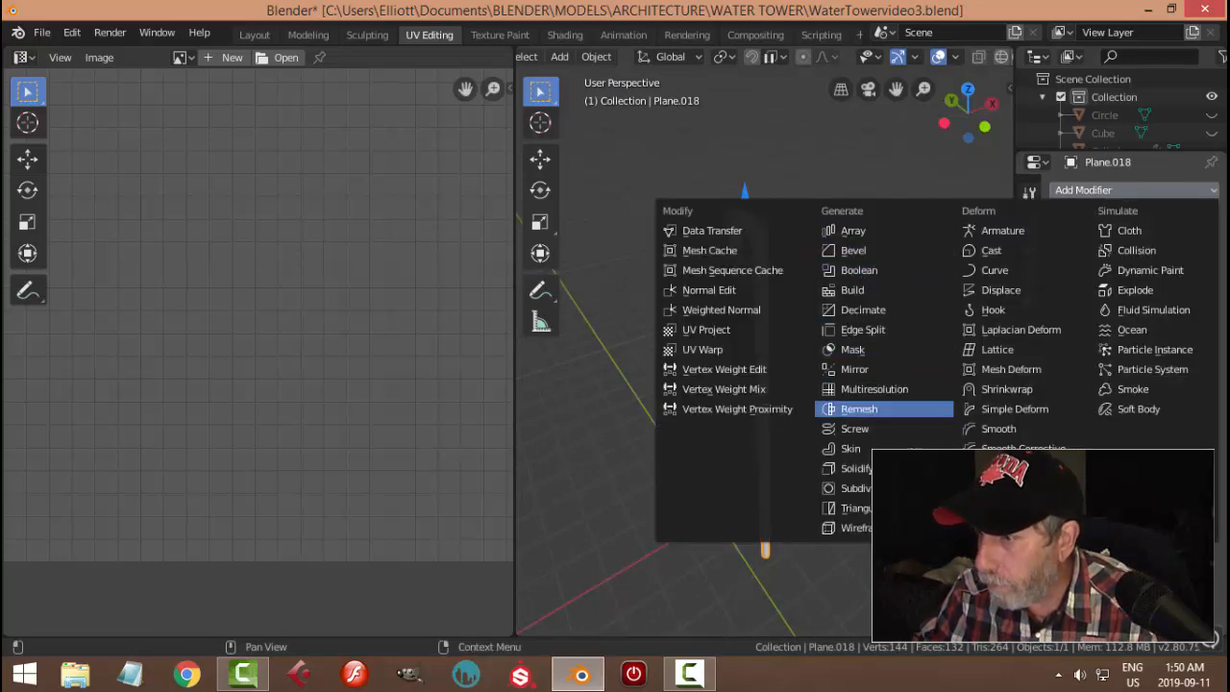
pyautogui.click(856, 489)
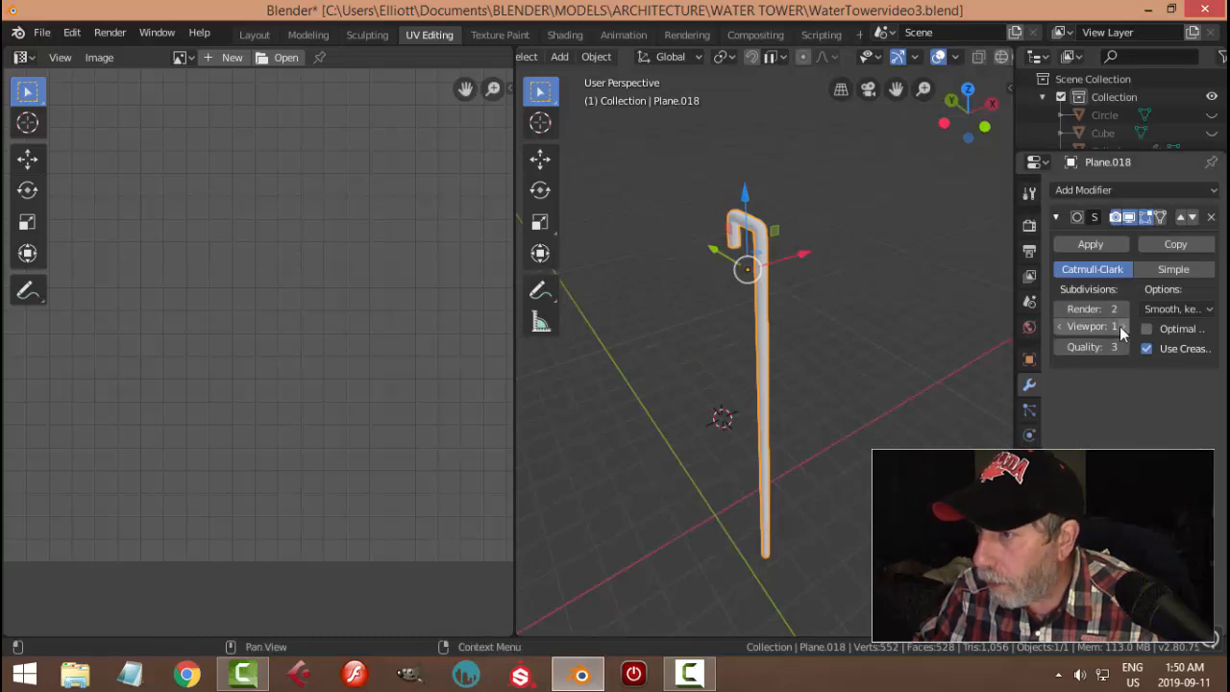
pyautogui.scroll(3, 802, 308)
pyautogui.scroll(-1, 801, 309)
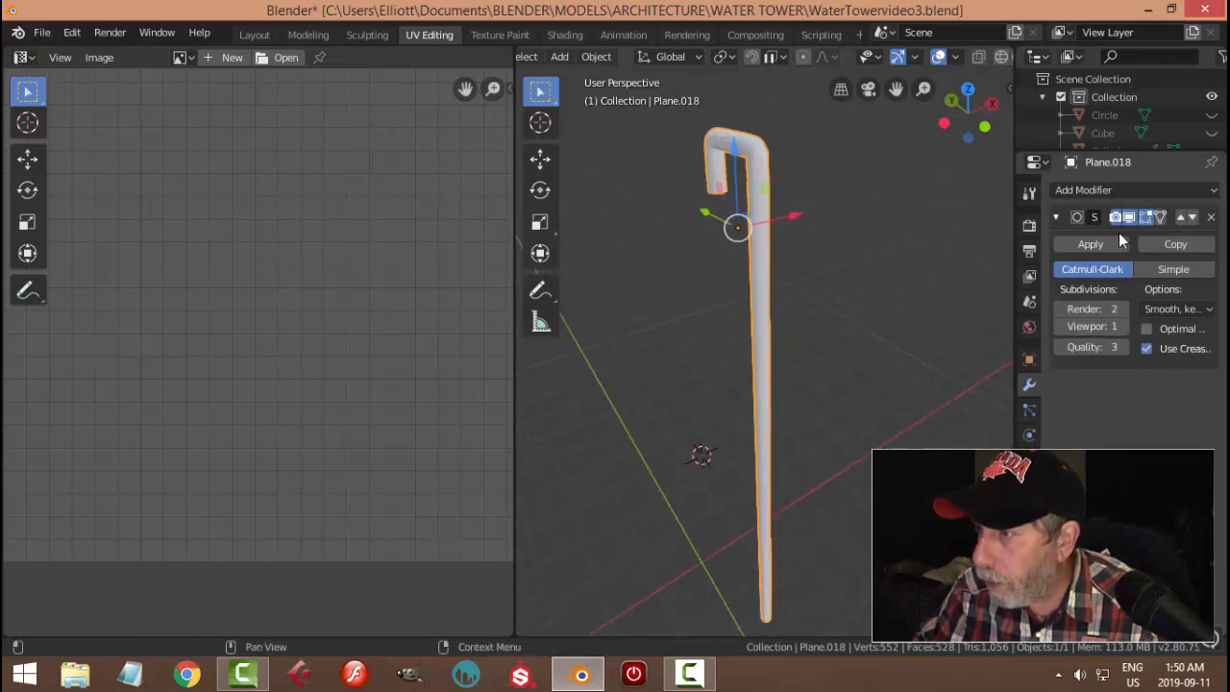
pyautogui.moveTo(923, 259)
pyautogui.mouseDown(button='middle')
pyautogui.moveTo(827, 270)
pyautogui.moveTo(804, 246)
pyautogui.moveTo(618, 225)
pyautogui.mouseUp(button='middle')
# Select a lengthwise edge loop on the pipe in edge select mode and mark it as a seam
pyautogui.press('Tab')
pyautogui.scroll(3, 675, 203)
pyautogui.moveTo(708, 230); pyautogui.dragTo(716, 246, button='middle')
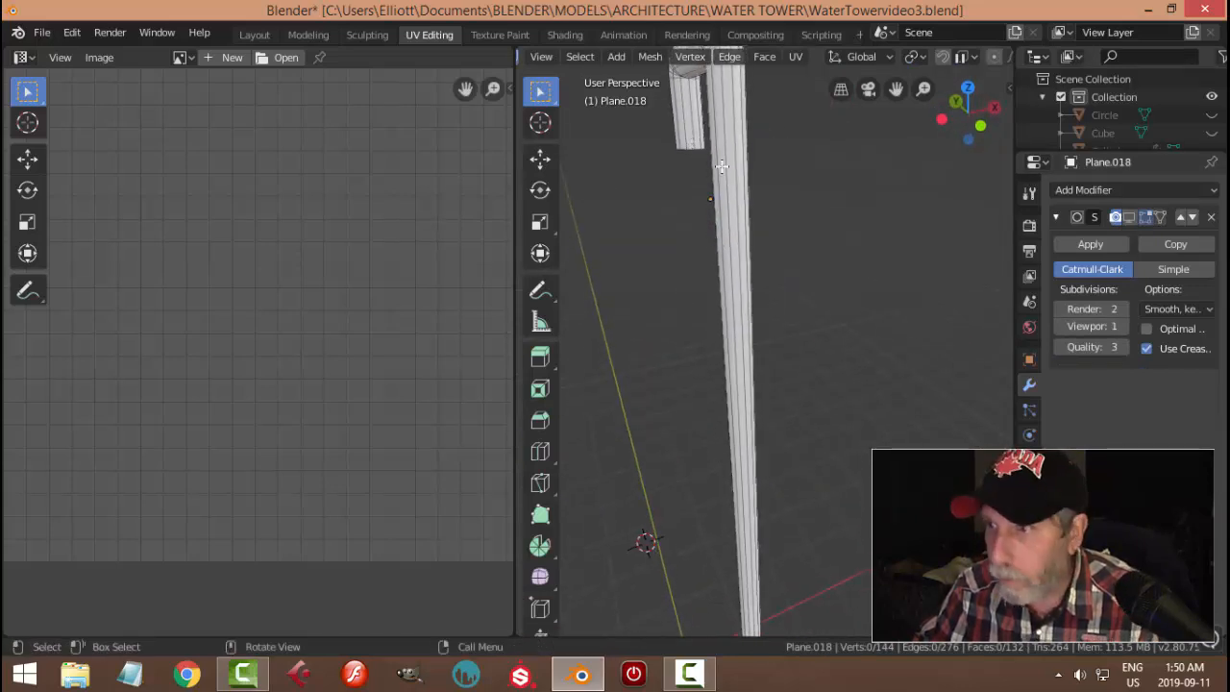
pyautogui.press('2')
pyautogui.keyDown('alt'); pyautogui.click(708, 136); pyautogui.keyUp('alt')
pyautogui.moveTo(711, 210); pyautogui.dragTo(784, 344, button='middle')
pyautogui.hotkey('ctrl', 'e')
pyautogui.click(762, 328)
# Select the whole pipe mesh, unwrap it and return to Object Mode
pyautogui.press('a')
pyautogui.scroll(-4, 269, 273)
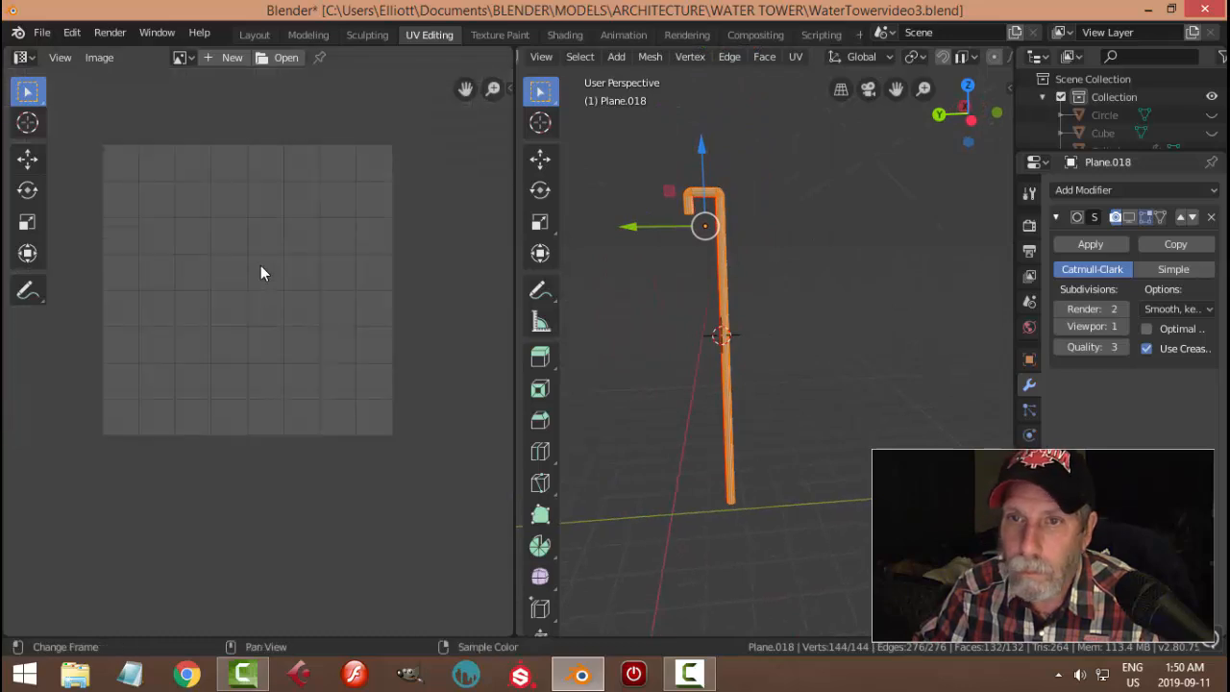
pyautogui.press('u')
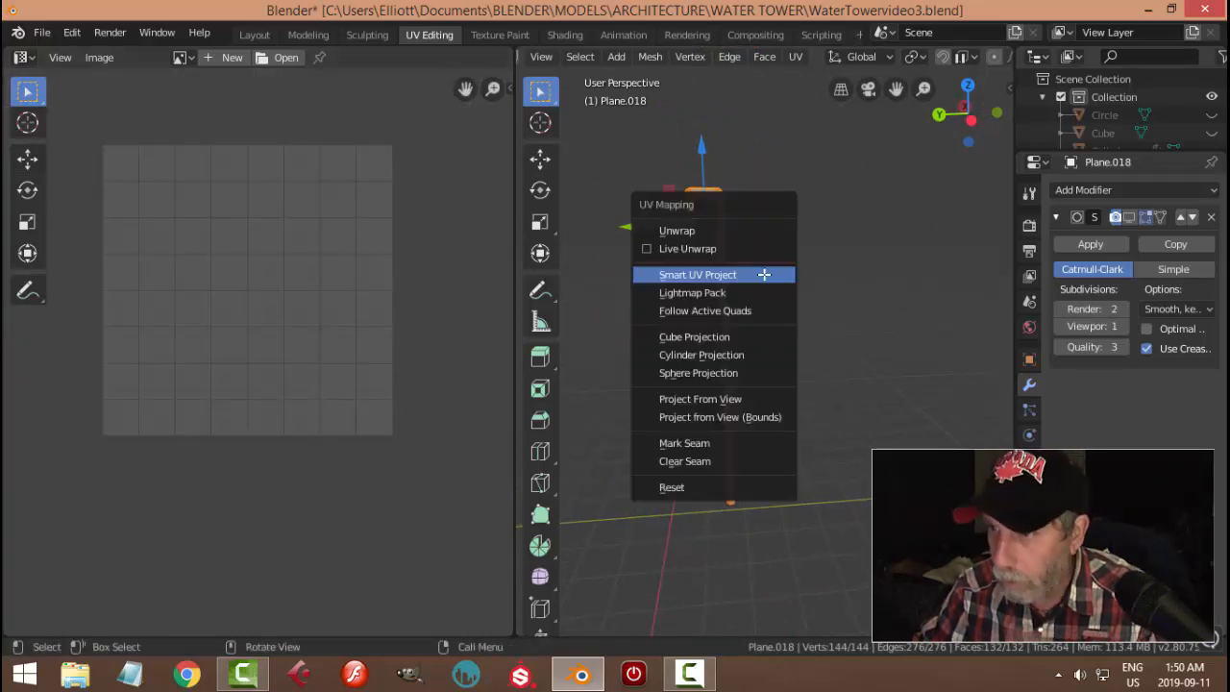
pyautogui.click(711, 230)
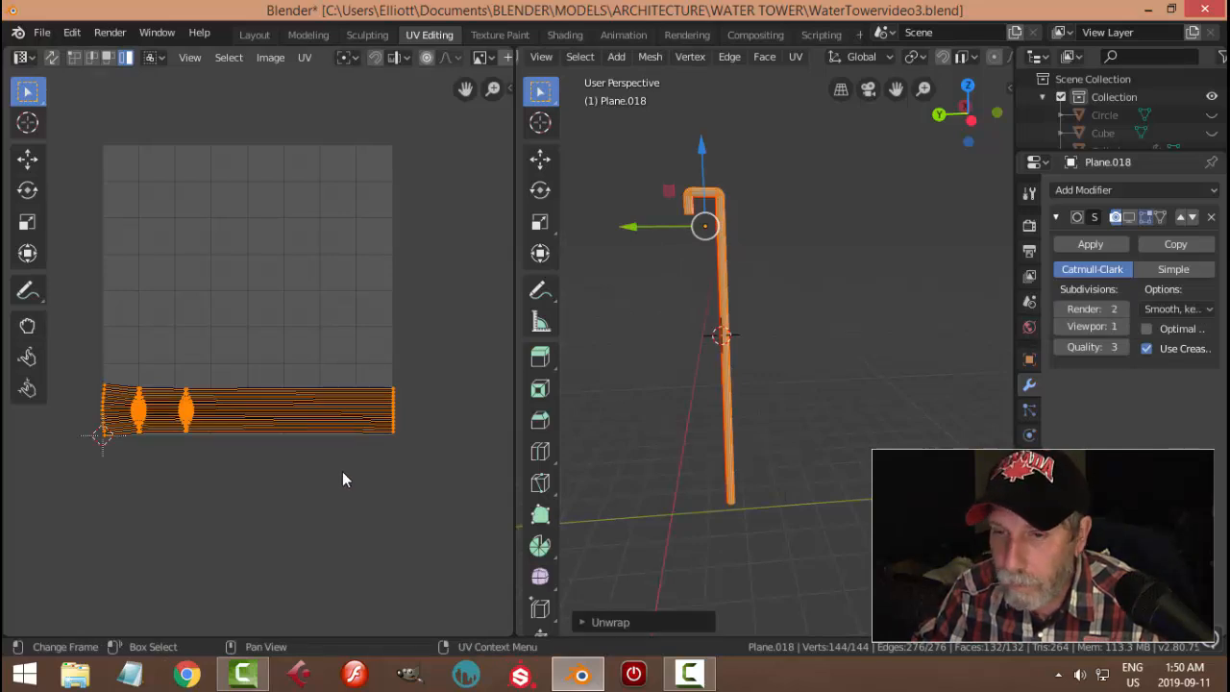
pyautogui.moveTo(788, 331); pyautogui.dragTo(749, 324, button='middle')
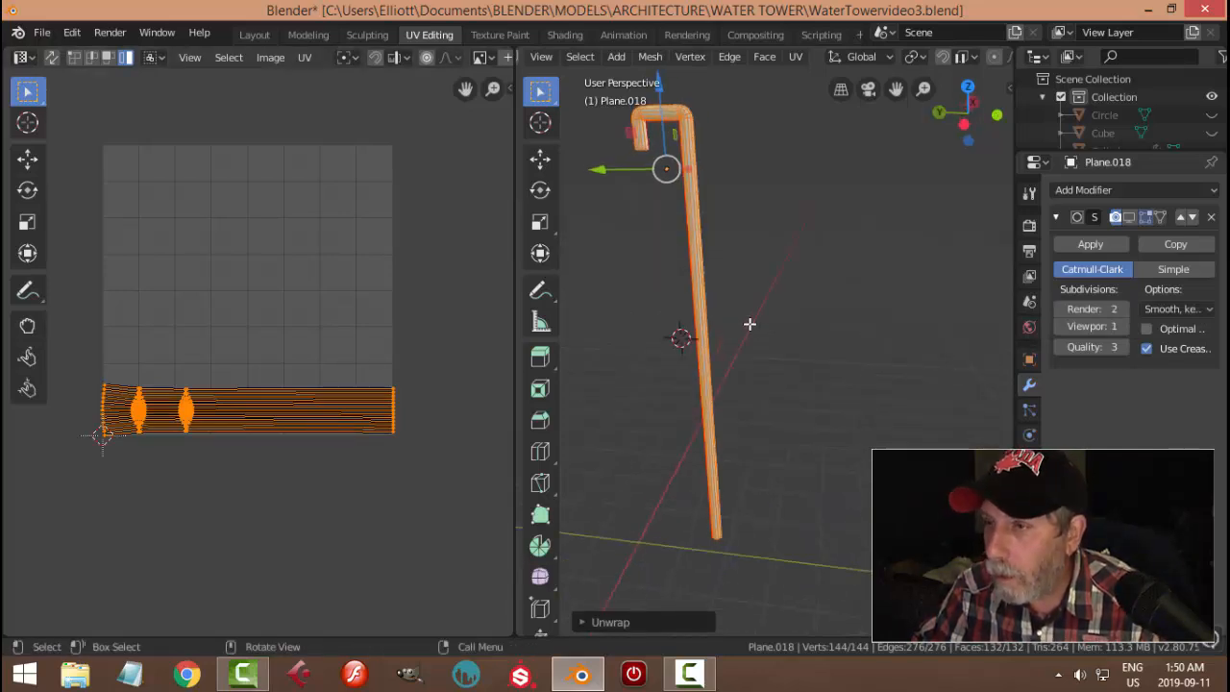
pyautogui.press('Tab')
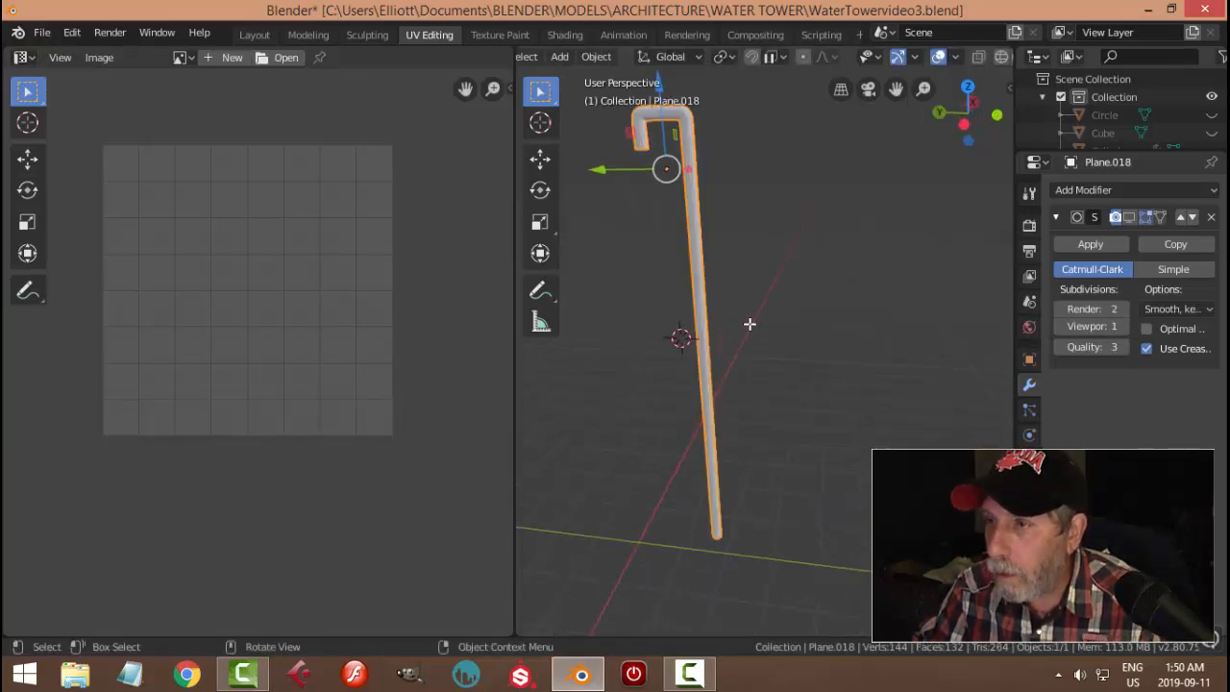
# Replace the UV Editor with the Shader Editor and create a new material for the pipe
pyautogui.click(23, 62)
pyautogui.click(67, 184)
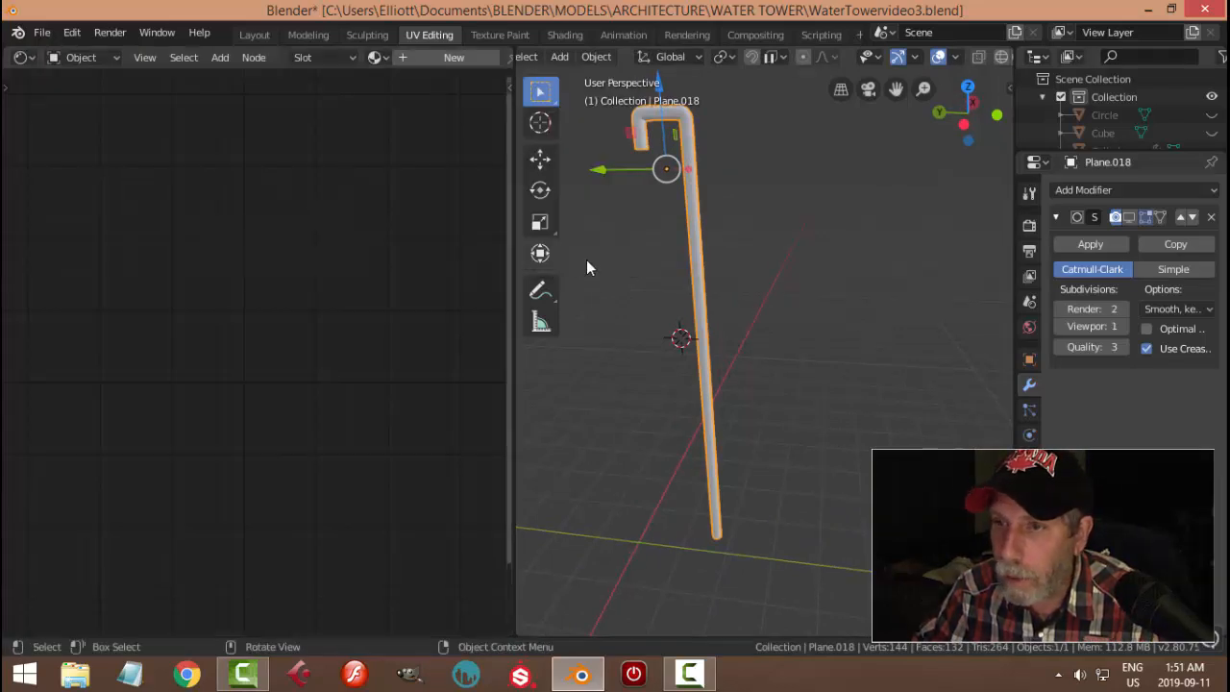
pyautogui.click(447, 58)
pyautogui.press('Home')
pyautogui.moveTo(384, 256); pyautogui.dragTo(411, 288, button='middle')
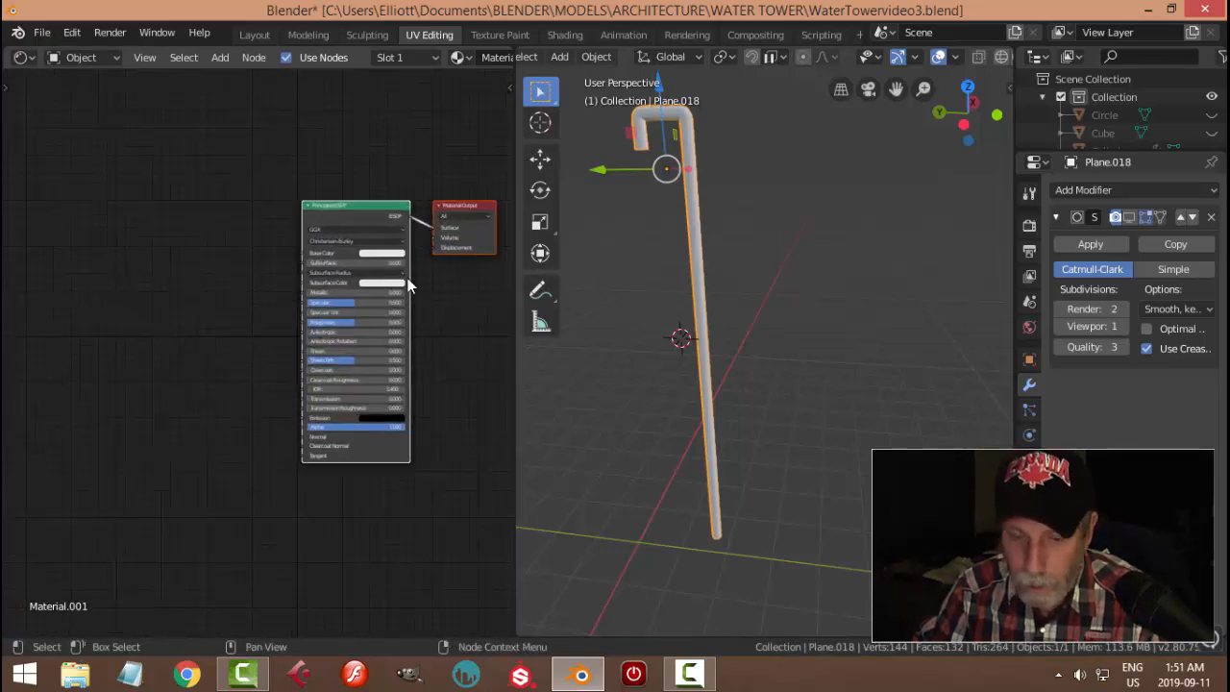
# Duplicate the Principled BSDF node beside the original and switch the copy to an Image Texture node
pyautogui.click(367, 211)
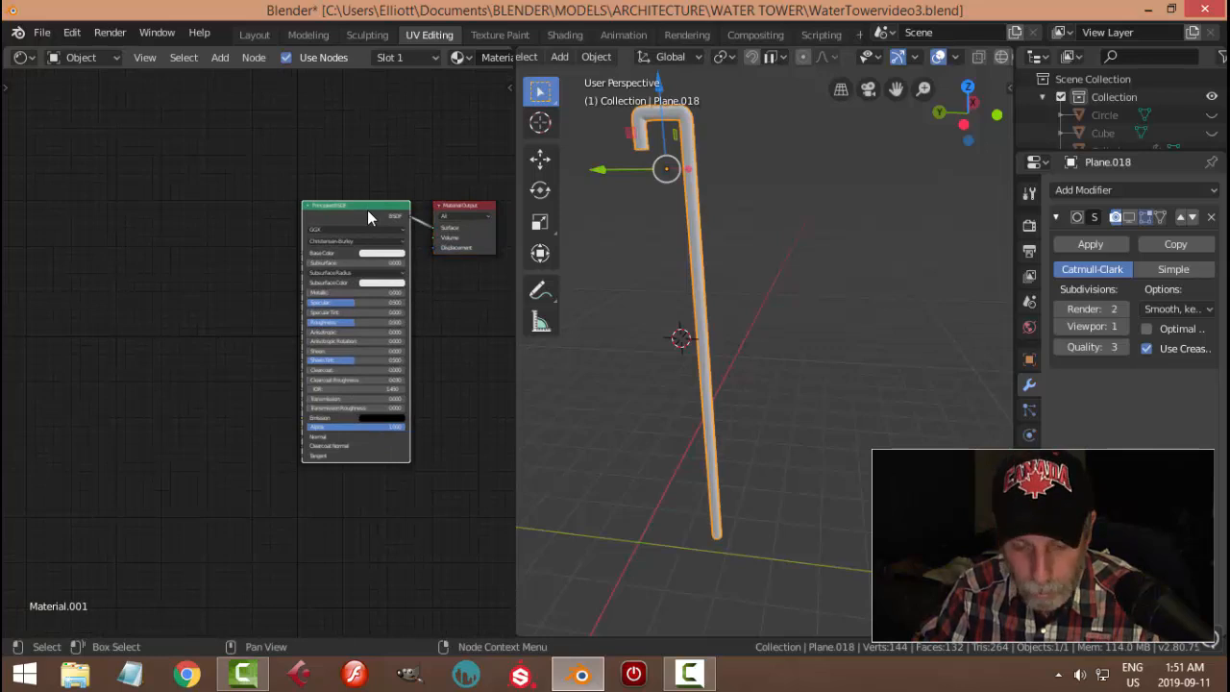
pyautogui.hotkey('shift', 'd')
pyautogui.click(141, 231)
pyautogui.moveTo(141, 231); pyautogui.dragTo(261, 237, button='middle')
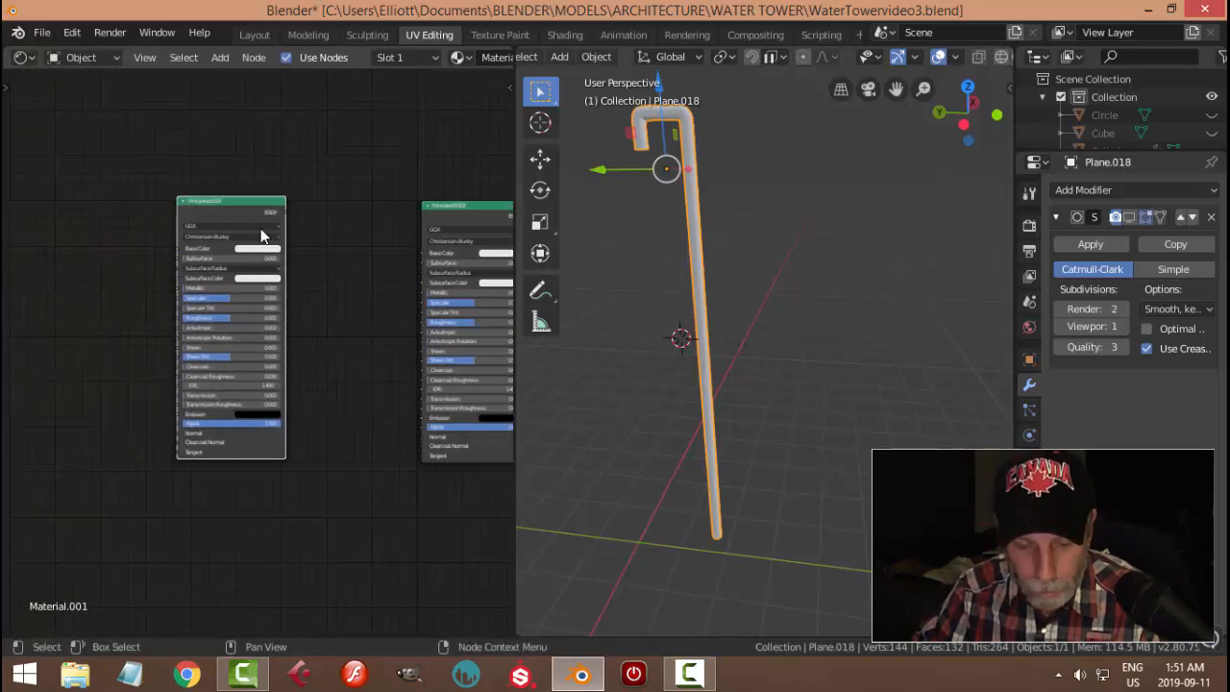
pyautogui.hotkey('shift', 's')
pyautogui.moveTo(279, 174)
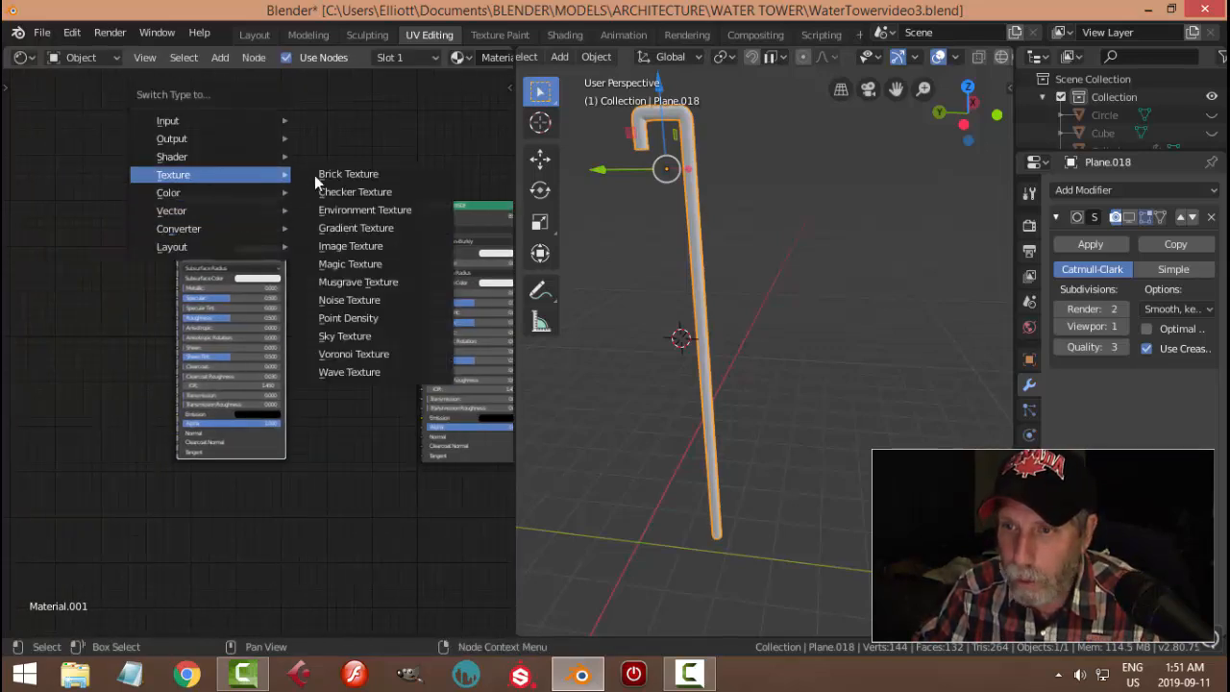
pyautogui.click(352, 245)
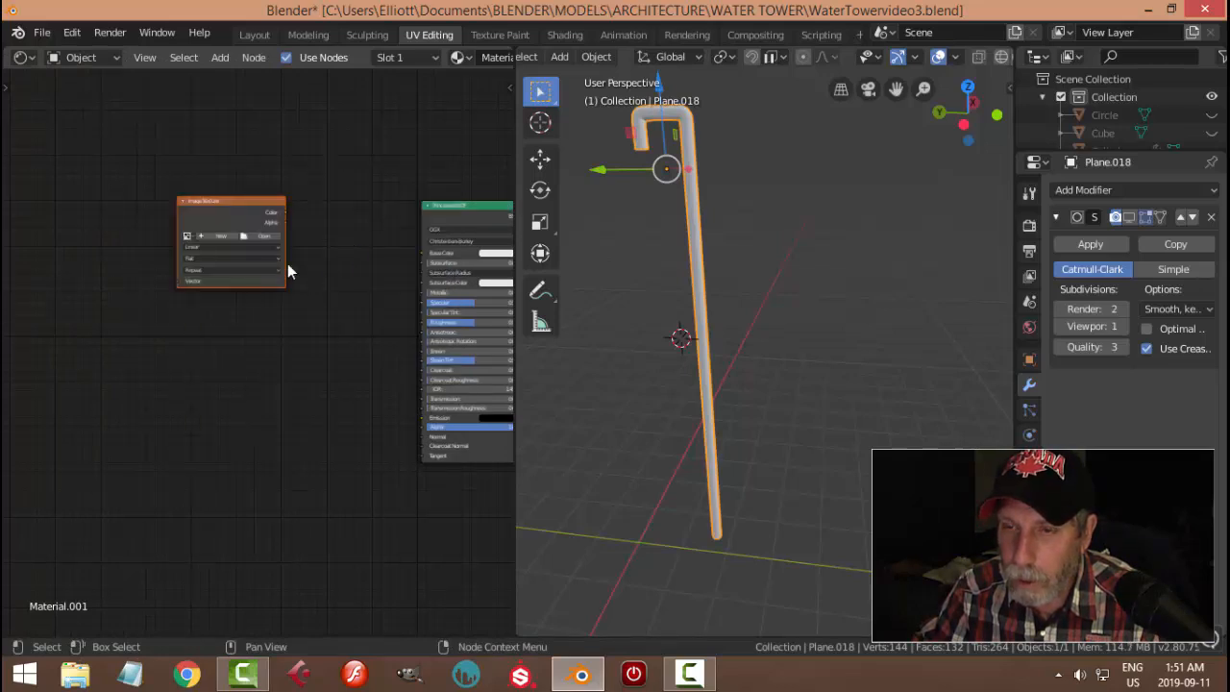
# Add connected Mapping and Texture Coordinate nodes to the Image Texture node
pyautogui.scroll(1, 267, 236)
pyautogui.hotkey('ctrl', 't')
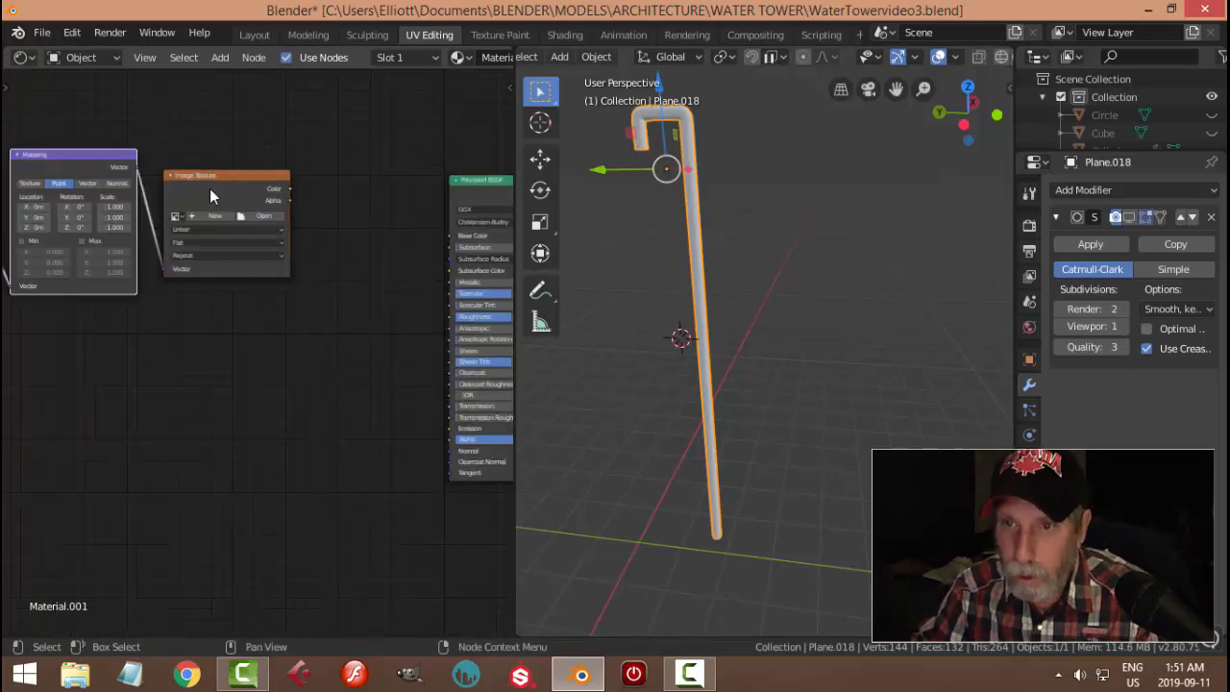
pyautogui.scroll(-1, 142, 305)
pyautogui.moveTo(142, 306); pyautogui.dragTo(223, 306, button='middle')
pyautogui.scroll(2, 292, 283)
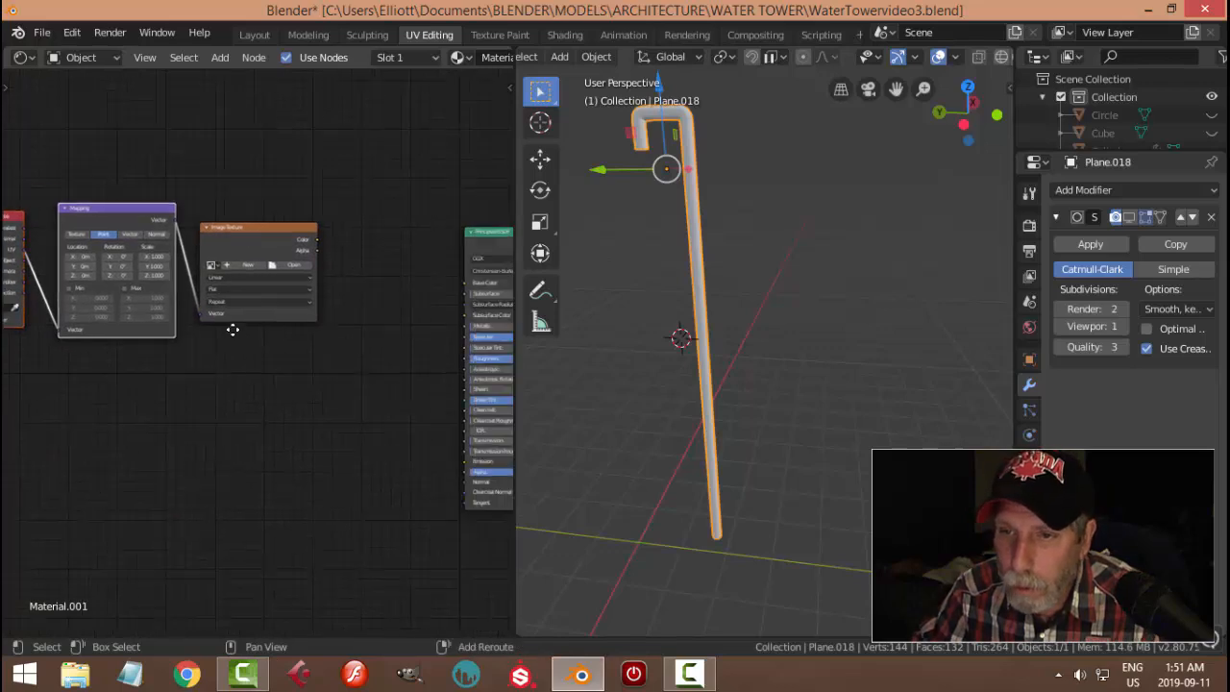
# Load TexturesCom_BronzeCopper0097_1_S.jpg from the METAL textures folder into the Image Texture node
pyautogui.click(310, 252)
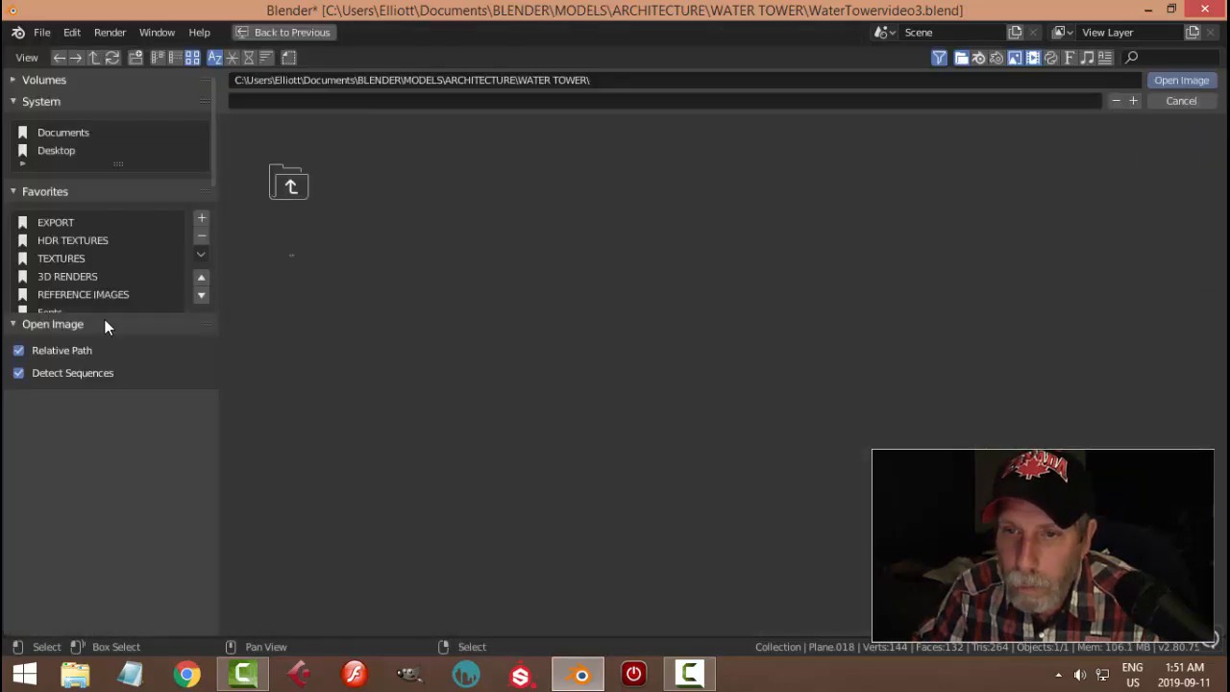
pyautogui.click(53, 257)
pyautogui.click(704, 201)
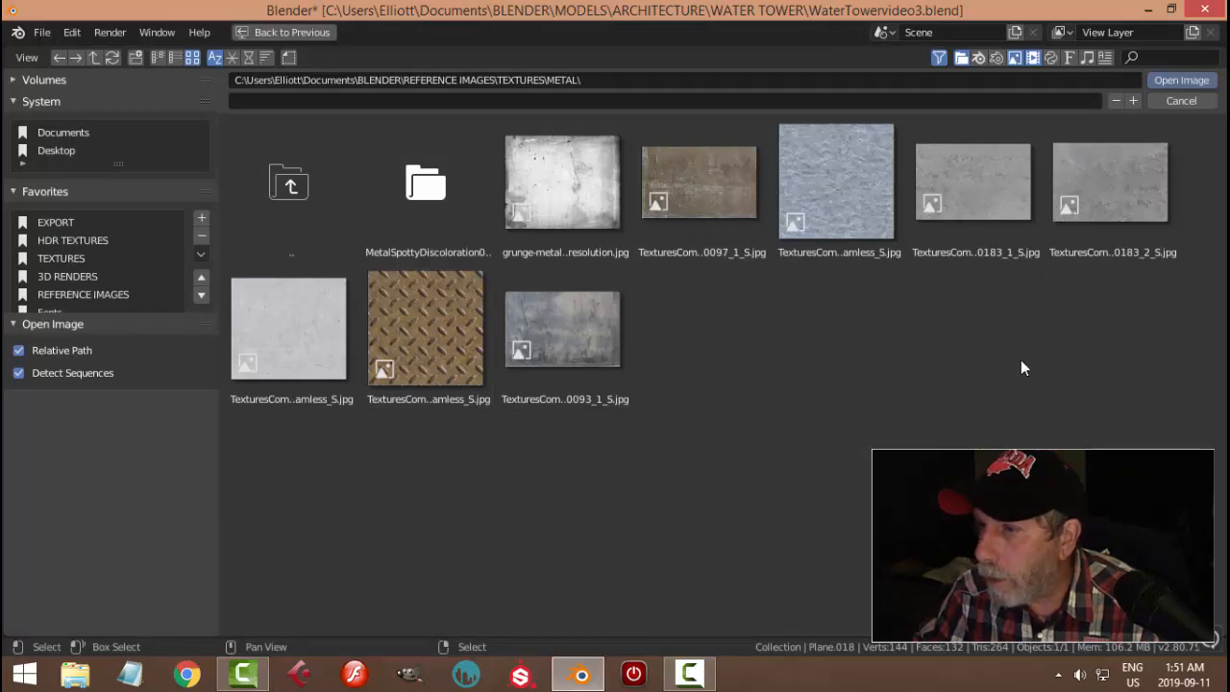
pyautogui.click(725, 212)
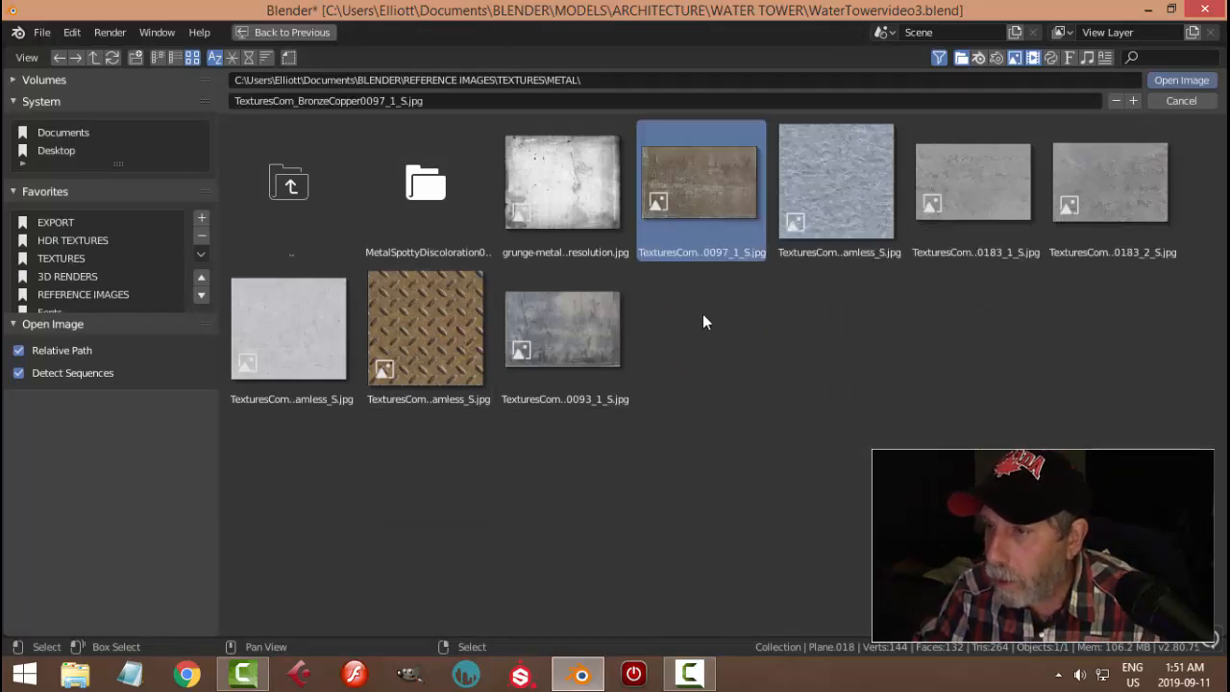
pyautogui.click(1178, 81)
pyautogui.scroll(-1, 365, 336)
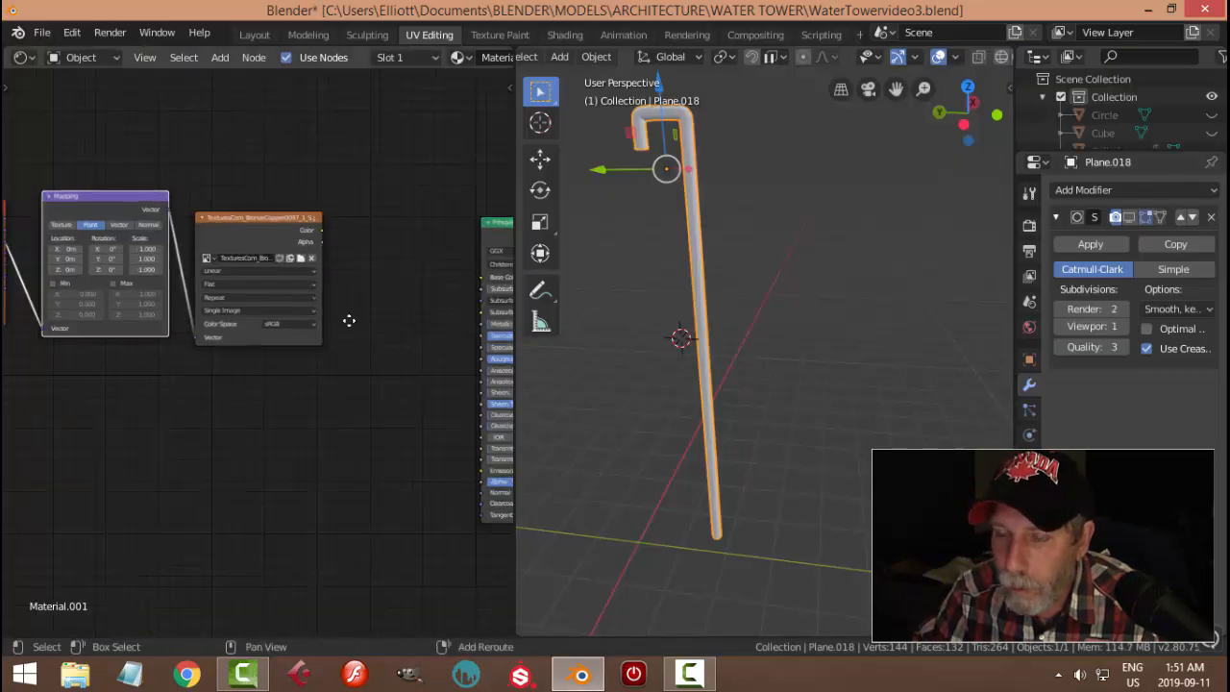
# Connect the bronze-copper image texture's Color output to the Principled BSDF's Base Color and check the texture on the pipe
pyautogui.moveTo(379, 315); pyautogui.dragTo(303, 341, button='middle')
pyautogui.moveTo(243, 254); pyautogui.dragTo(589, 316)
pyautogui.moveTo(774, 293); pyautogui.dragTo(820, 386, button='middle')
pyautogui.scroll(2, 819, 386)
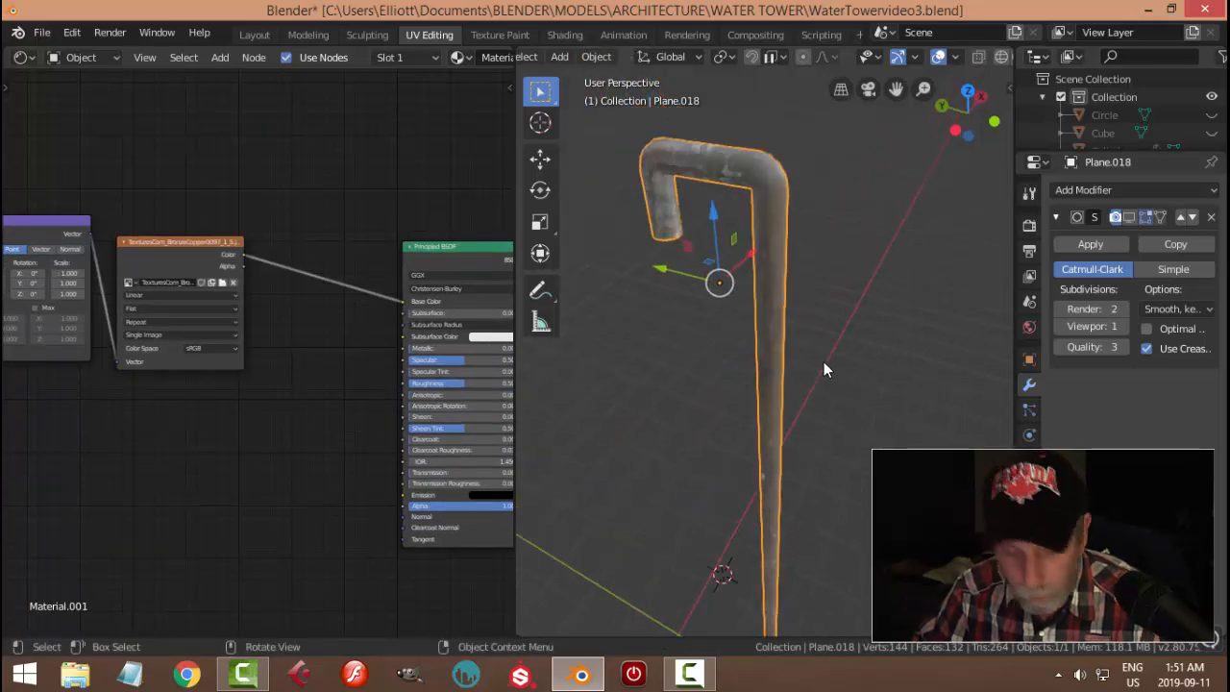
pyautogui.click(824, 361)
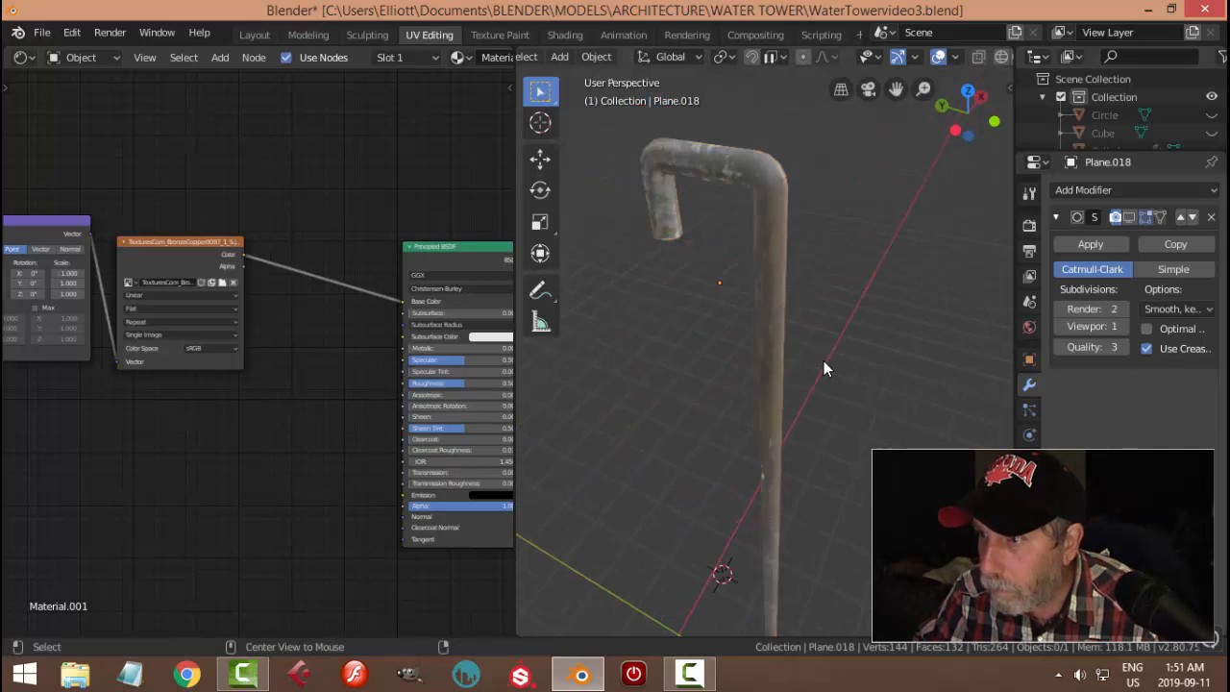
pyautogui.moveTo(800, 295); pyautogui.dragTo(785, 348, button='middle')
pyautogui.scroll(2, 790, 355)
pyautogui.scroll(-4, 795, 360)
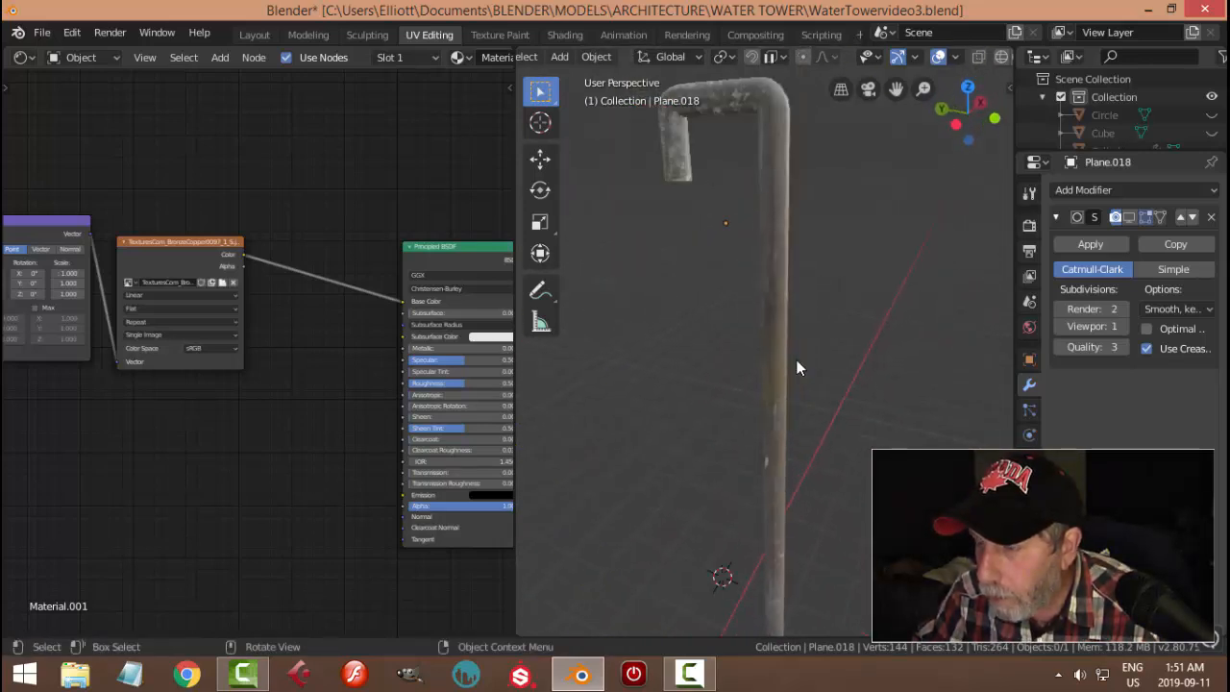
pyautogui.click(793, 288)
pyautogui.scroll(-2, 145, 409)
# Duplicate the Texture Coordinate, Mapping and image texture nodes together and place the copies below the originals
pyautogui.moveTo(145, 409); pyautogui.dragTo(288, 368, button='middle')
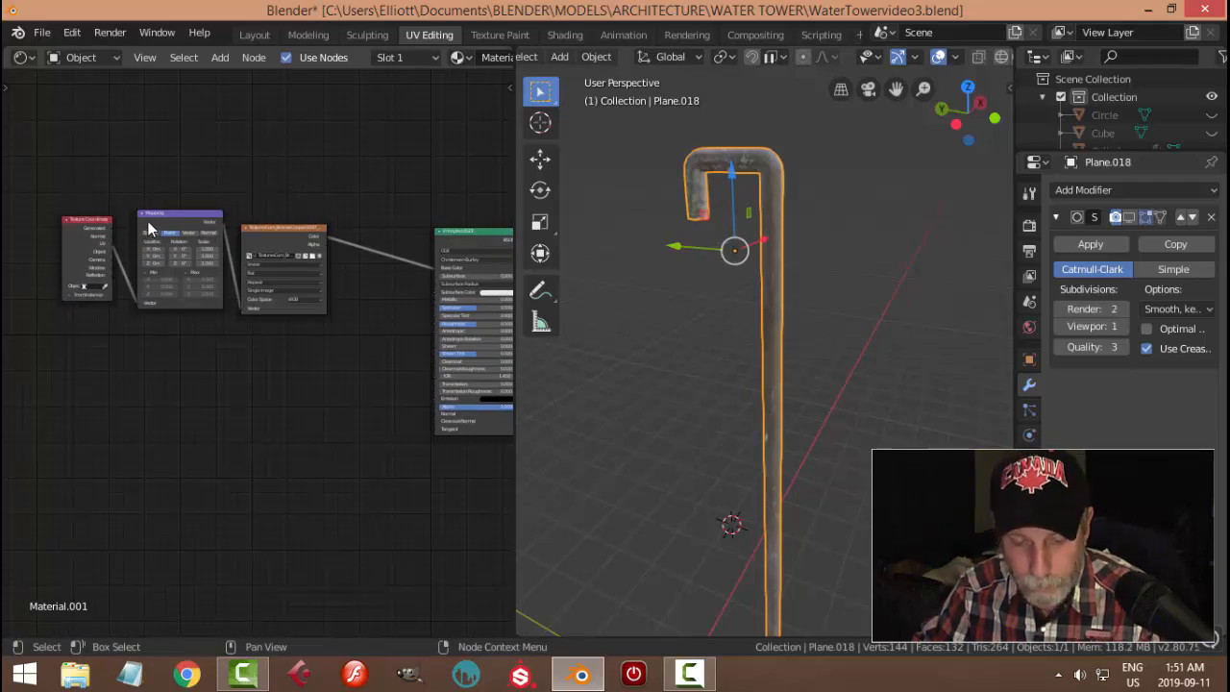
pyautogui.moveTo(48, 157); pyautogui.dragTo(328, 352)
pyautogui.hotkey('shift', 'd')
pyautogui.click(308, 525)
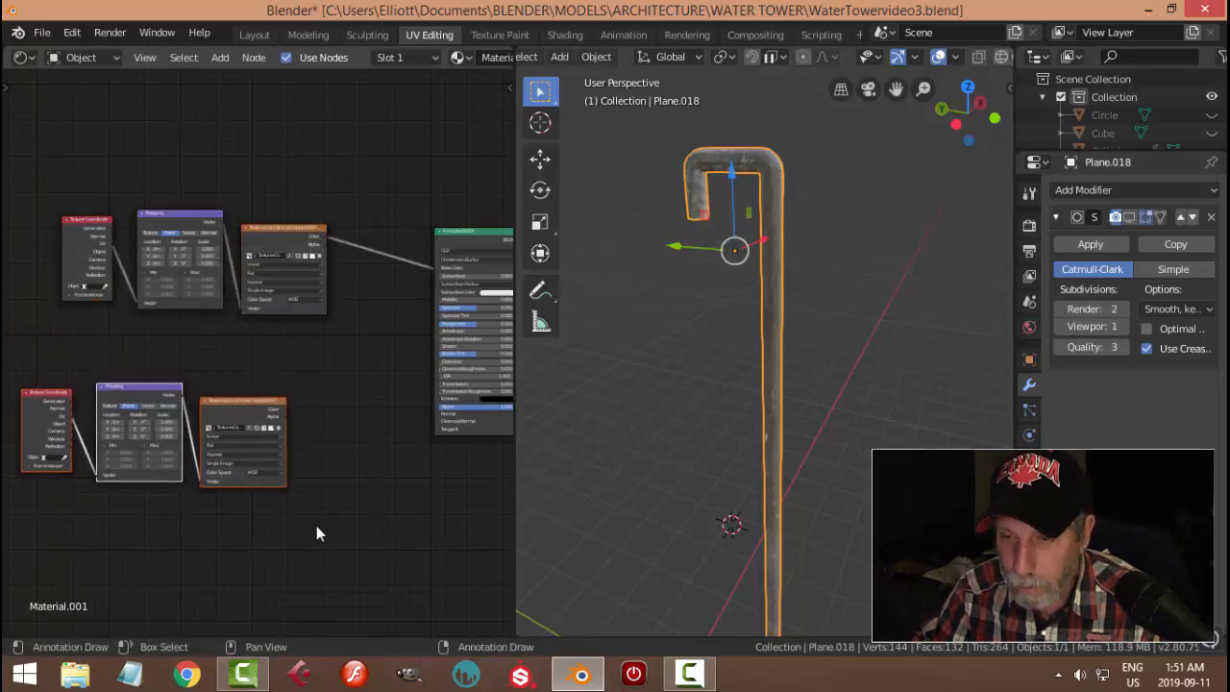
# Duplicate the lower image texture node beside itself and switch the copy's type to a Bump node
pyautogui.scroll(2, 406, 470)
pyautogui.moveTo(416, 457); pyautogui.dragTo(334, 390, button='middle')
pyautogui.scroll(2, 366, 427)
pyautogui.click(366, 427)
pyautogui.click(276, 370)
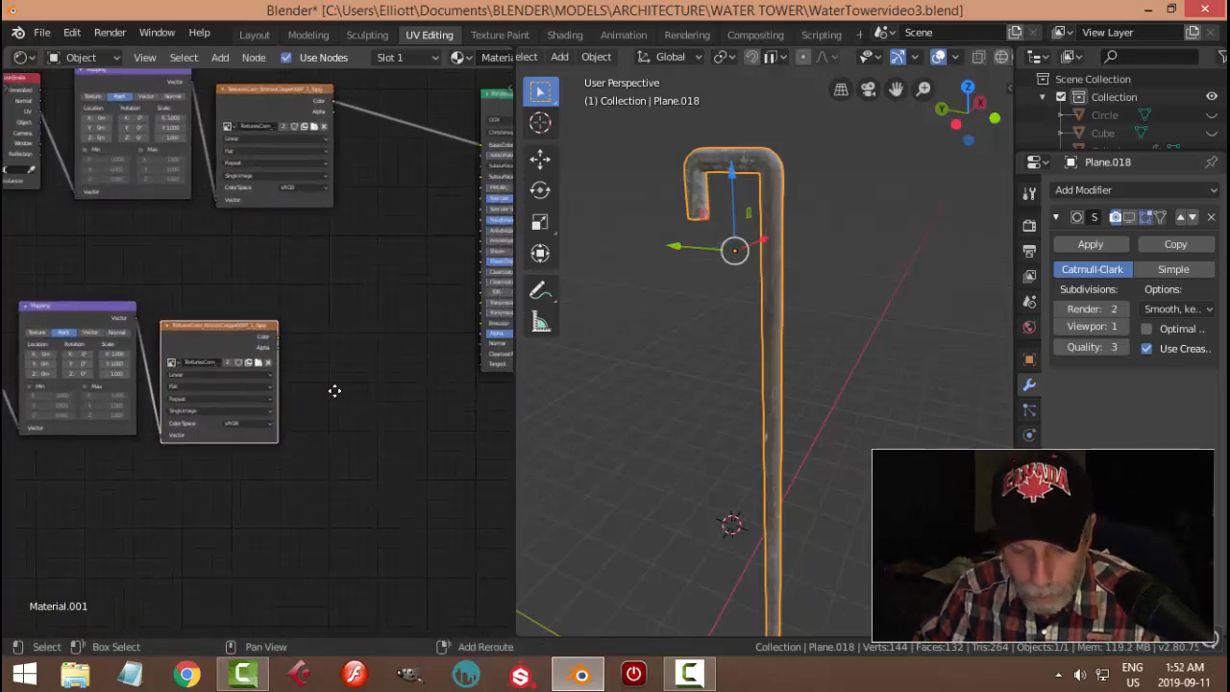
pyautogui.hotkey('shift', 'd')
pyautogui.click(455, 385)
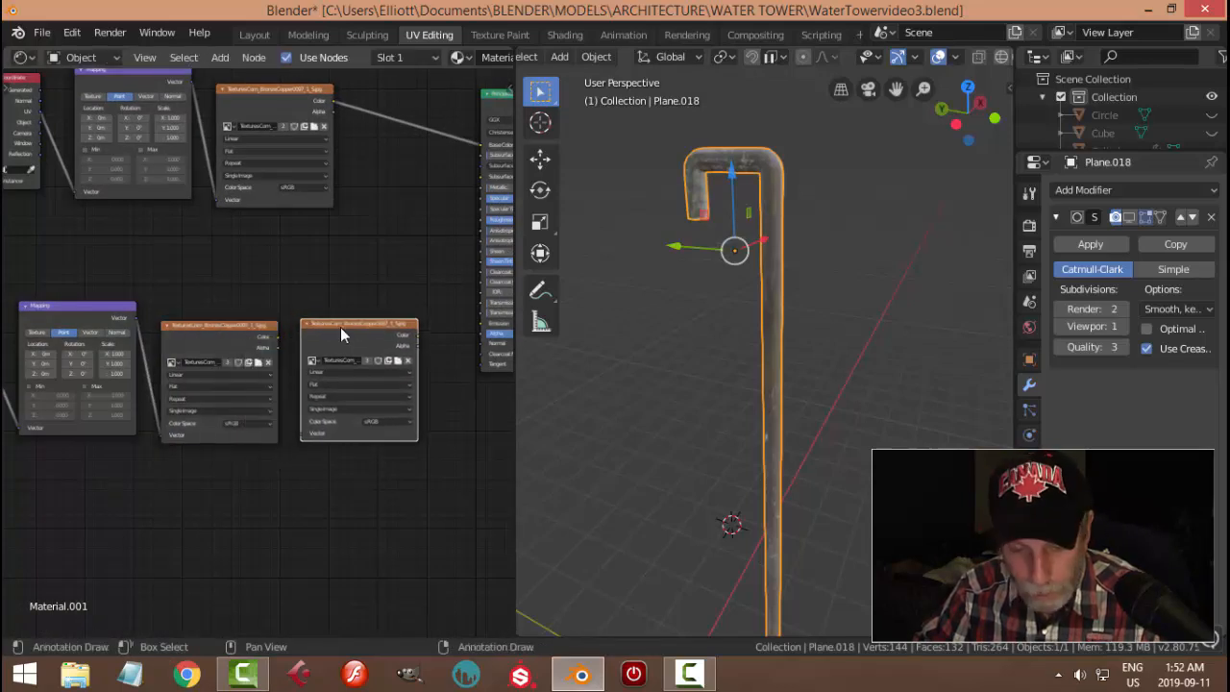
pyautogui.hotkey('shift', 's')
pyautogui.moveTo(309, 365)
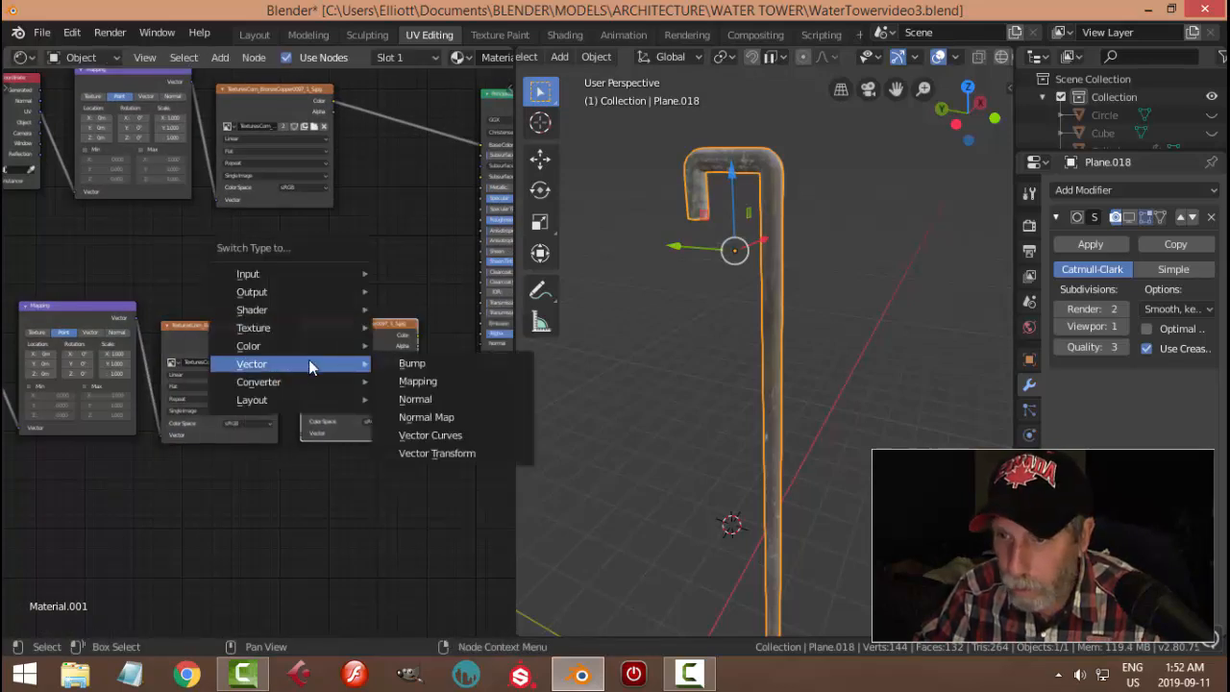
pyautogui.click(399, 363)
# Link the lower image texture's Color to the Bump node's Height, and the Bump's Normal to the Principled BSDF's Normal
pyautogui.scroll(3, 324, 371)
pyautogui.moveTo(290, 330); pyautogui.dragTo(327, 402)
pyautogui.scroll(-2, 342, 409)
pyautogui.moveTo(342, 409); pyautogui.dragTo(293, 366, button='middle')
pyautogui.moveTo(248, 361); pyautogui.dragTo(294, 365)
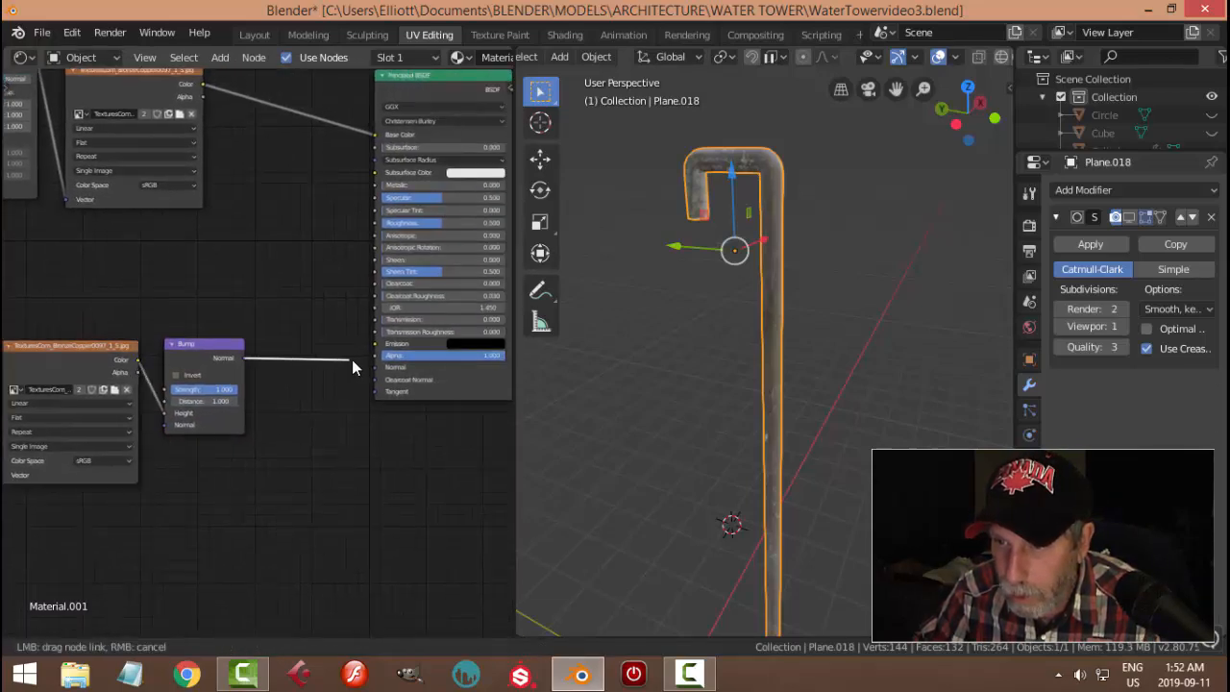
pyautogui.moveTo(378, 378); pyautogui.dragTo(376, 367)
# Try Bump strengths of 0.1 and 0.3 on the pipe, then set the strength to 0.2
pyautogui.scroll(4, 826, 336)
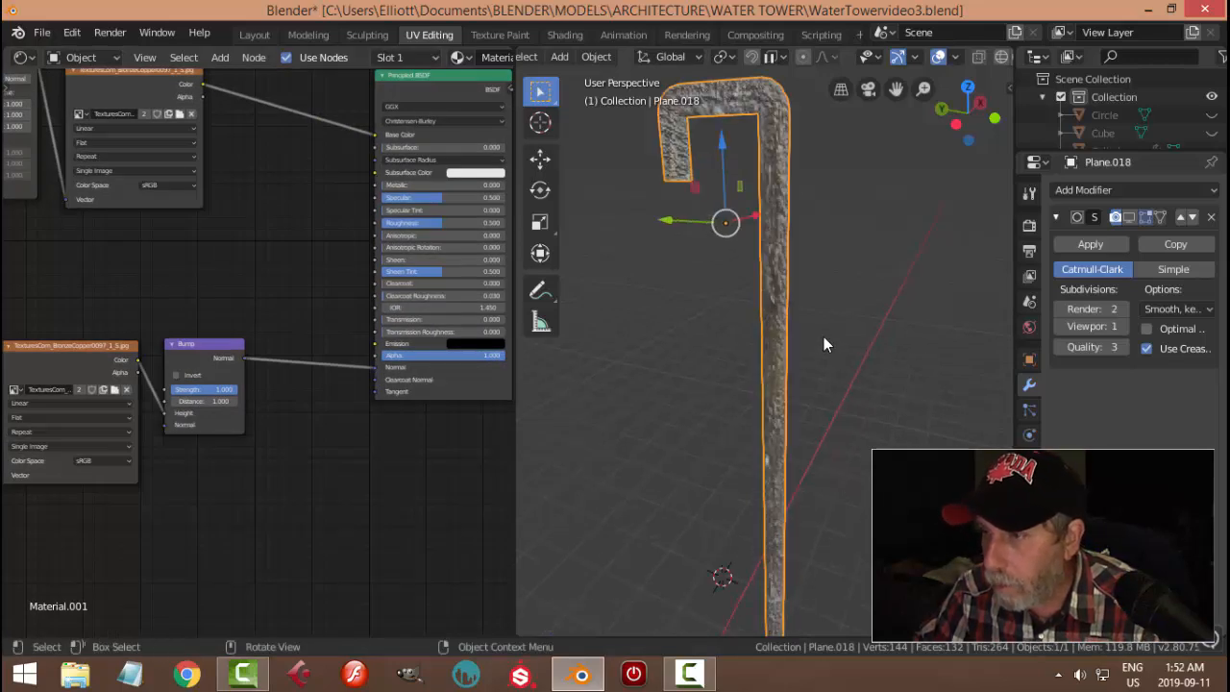
pyautogui.scroll(-5, 823, 346)
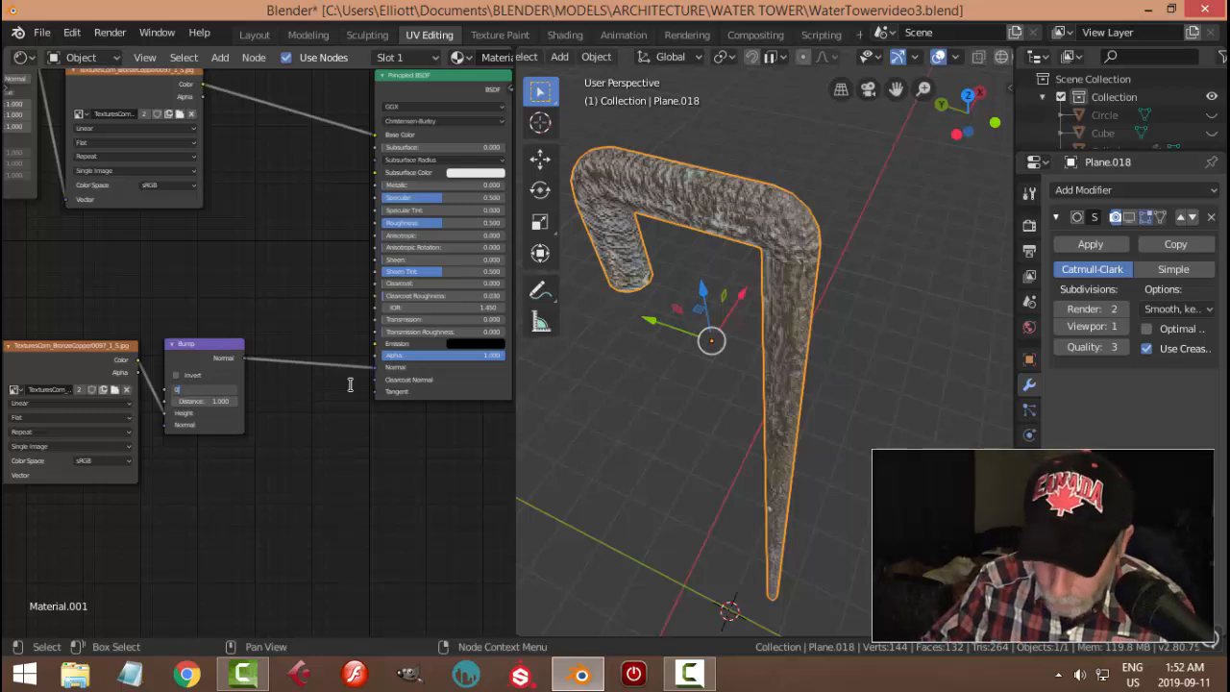
pyautogui.write('1')
pyautogui.press('Return')
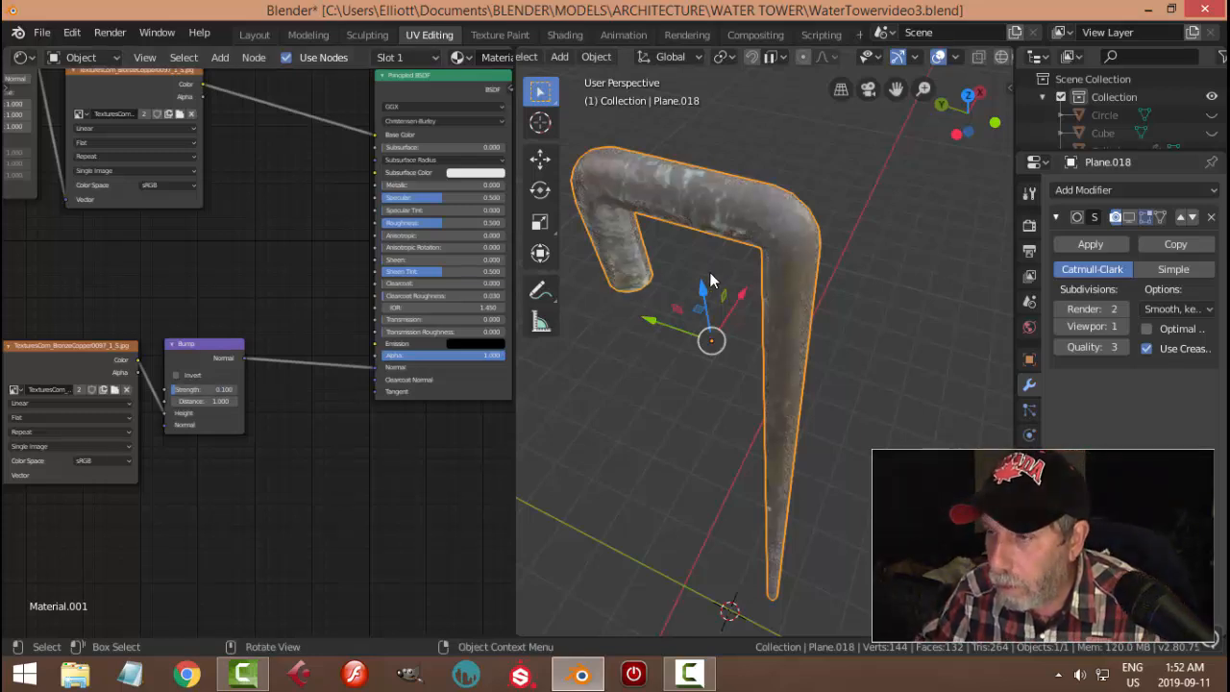
pyautogui.click(200, 394)
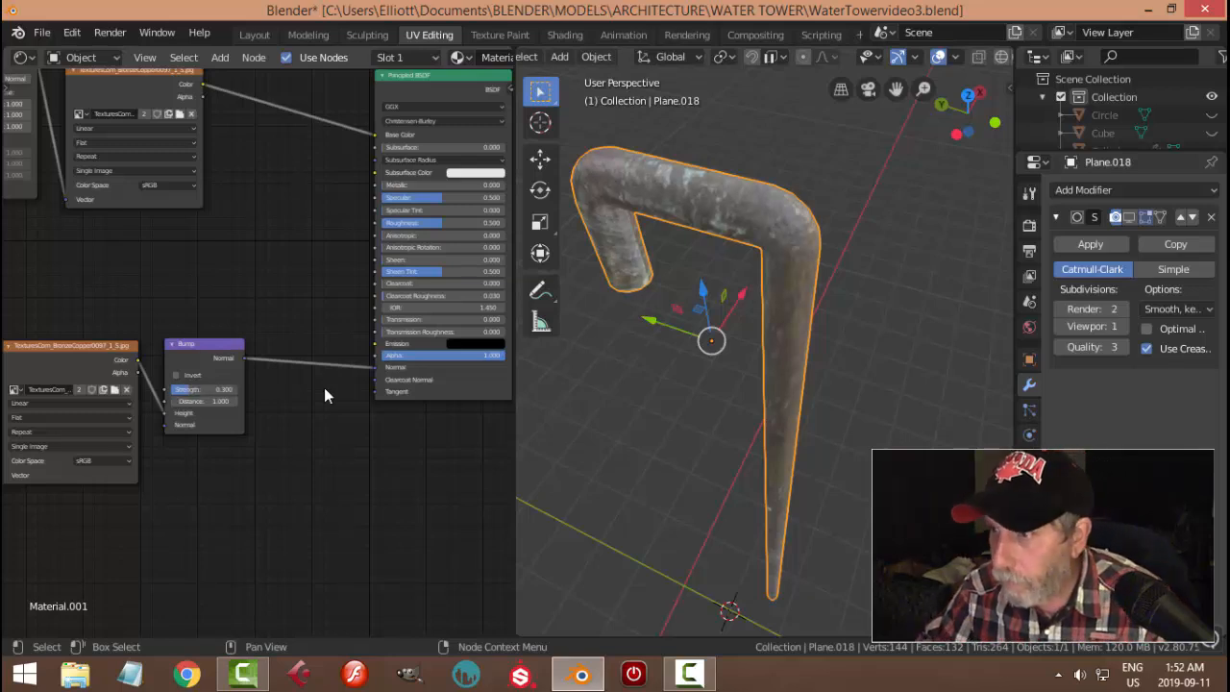
pyautogui.moveTo(786, 271)
pyautogui.mouseDown(button='middle')
pyautogui.moveTo(721, 283)
pyautogui.moveTo(779, 276)
pyautogui.mouseUp(button='middle')
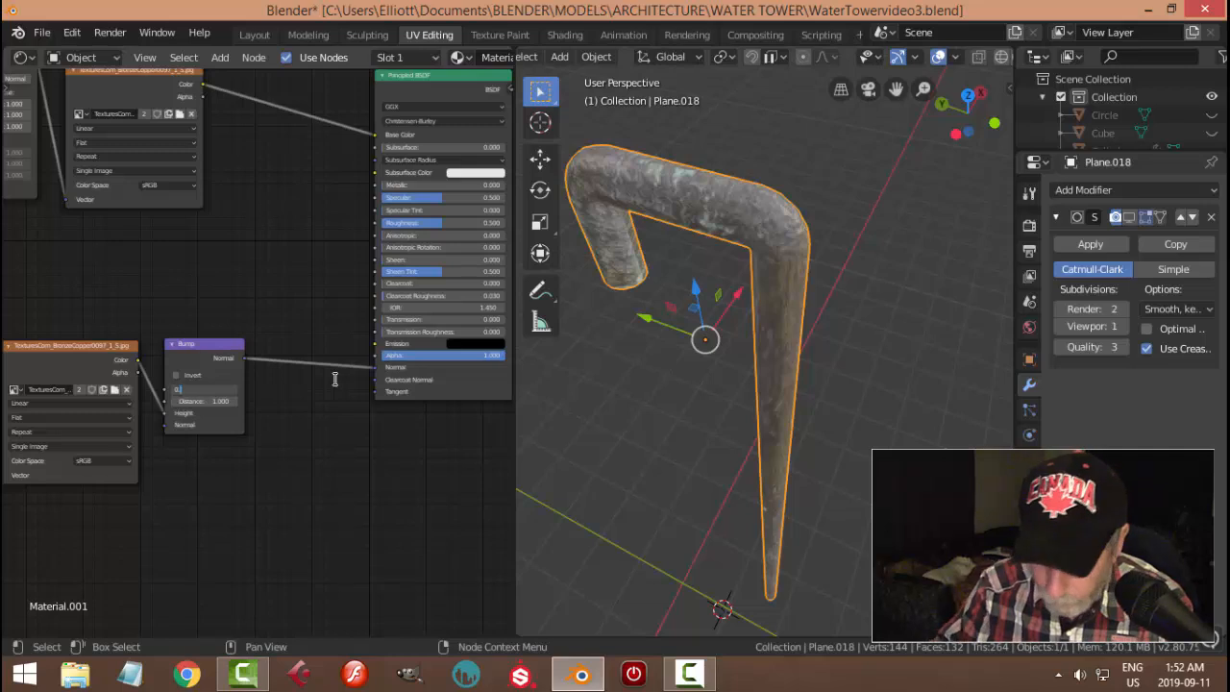
pyautogui.moveTo(624, 298); pyautogui.dragTo(654, 300, button='middle')
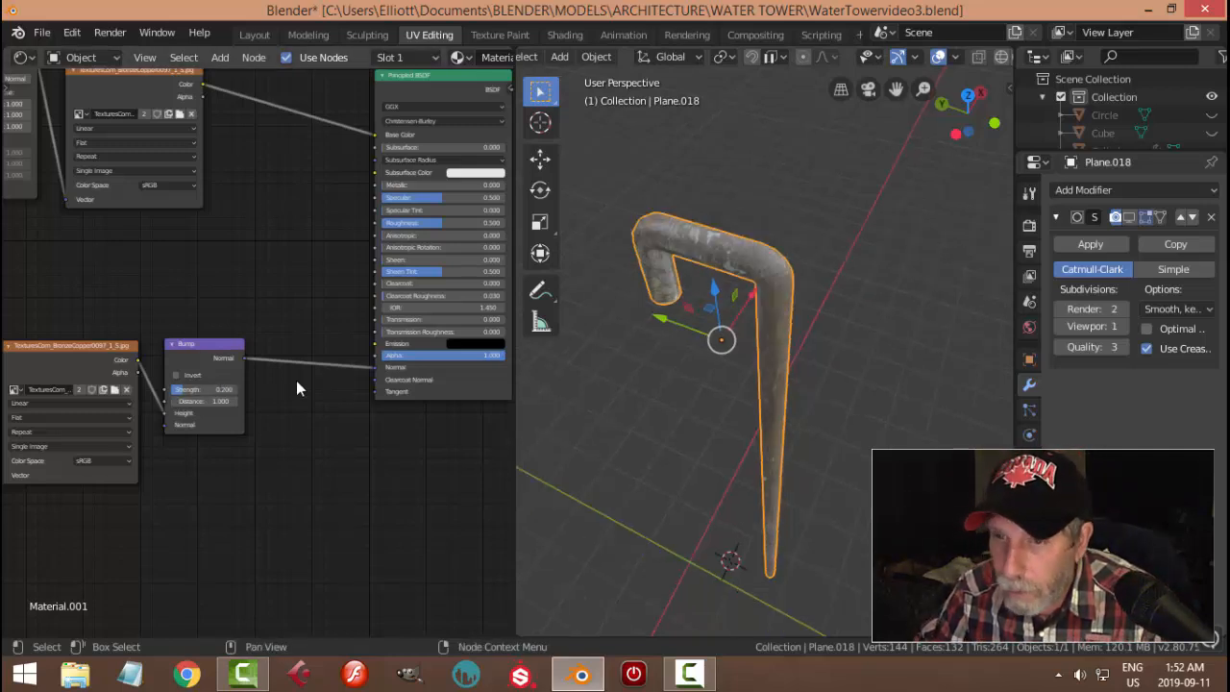
# Try the Non-Color color space on the lower image texture and undo it
pyautogui.keyDown('ctrl'); pyautogui.moveTo(212, 432); pyautogui.dragTo(334, 324, button='middle'); pyautogui.keyUp('ctrl')
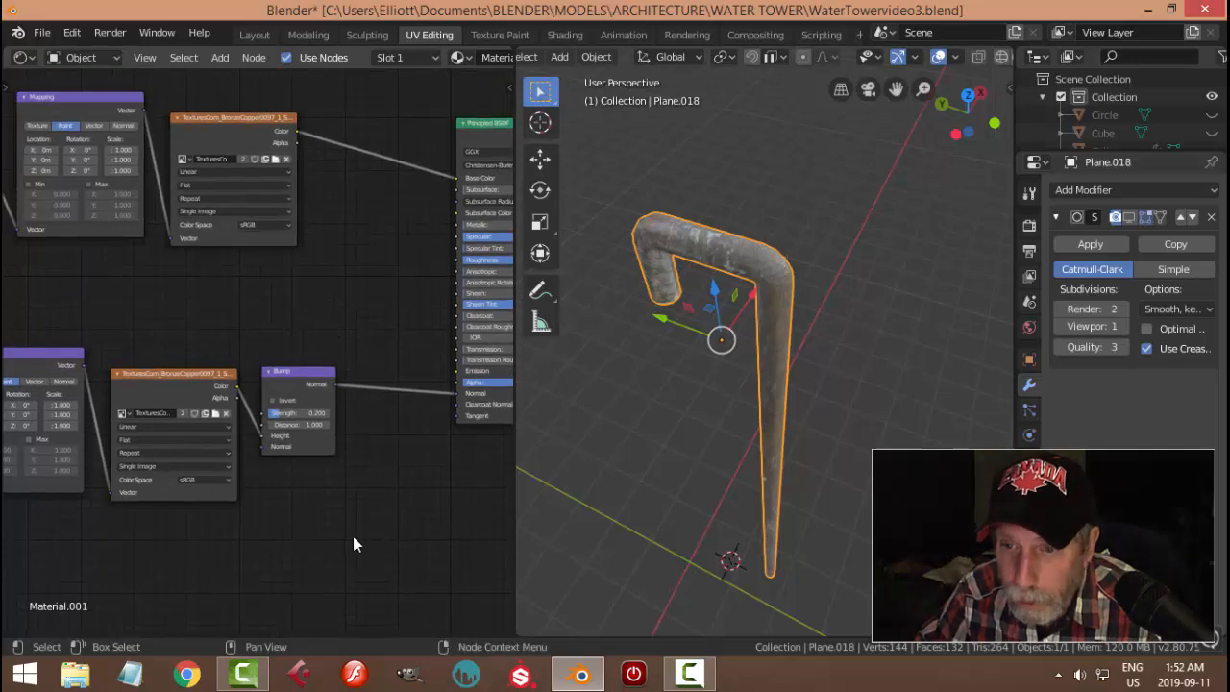
pyautogui.scroll(2, 353, 539)
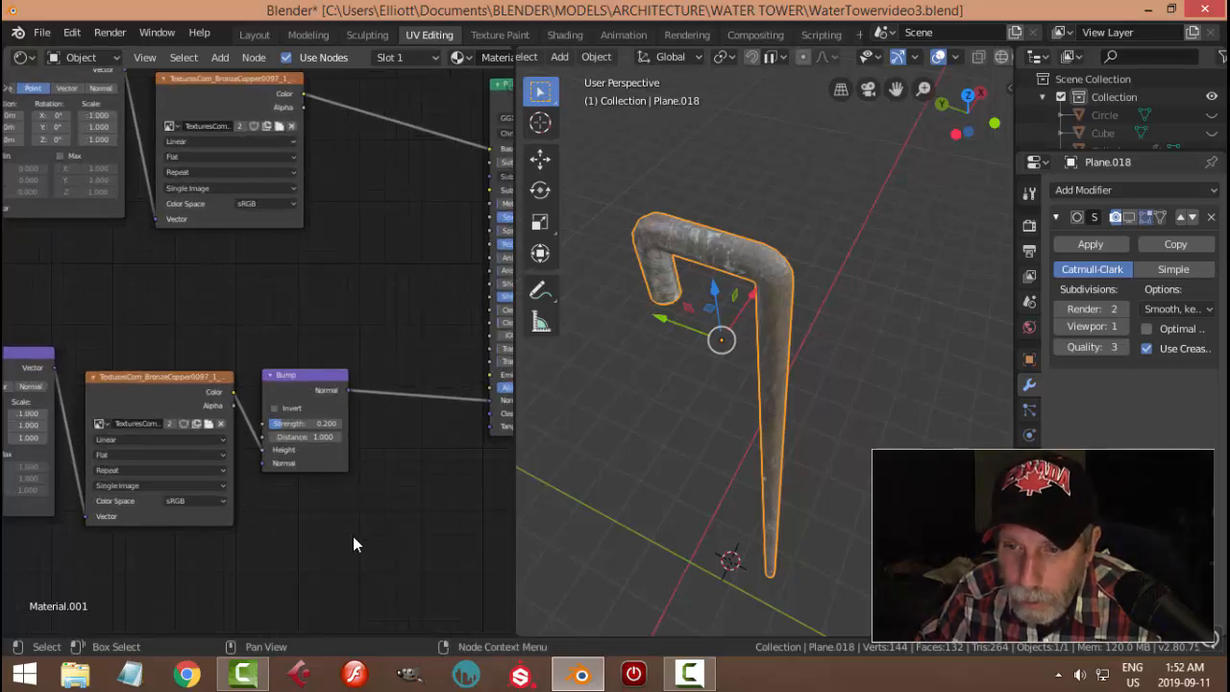
pyautogui.click(190, 500)
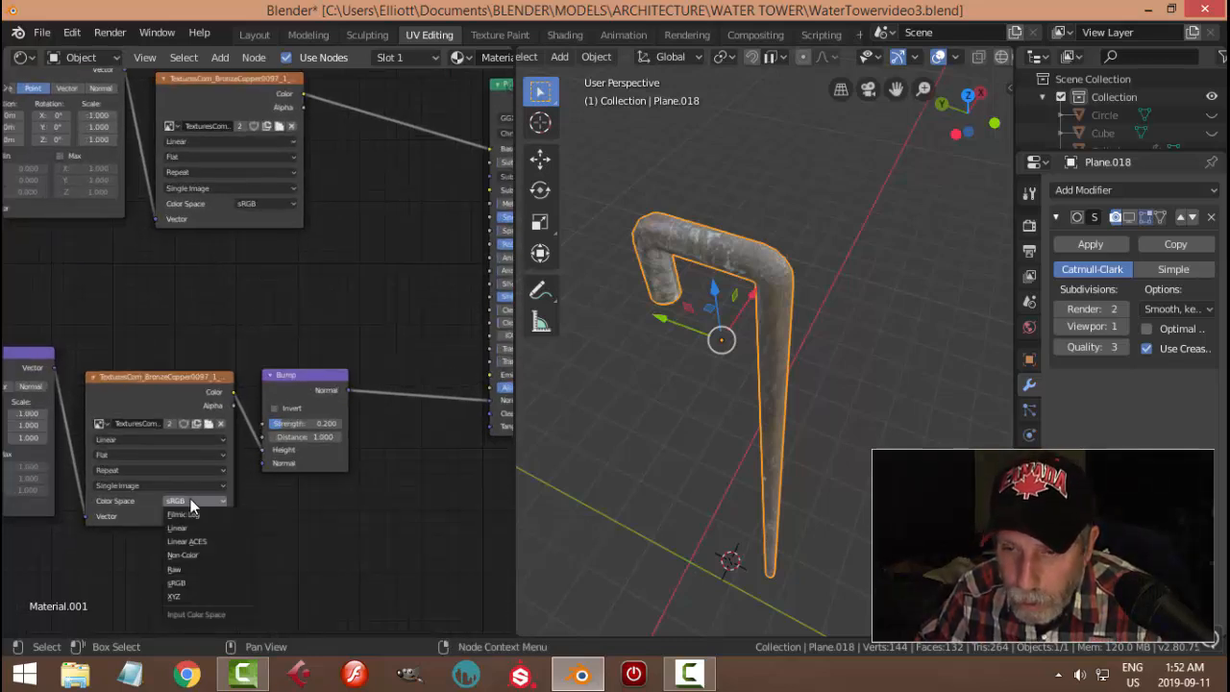
pyautogui.click(185, 557)
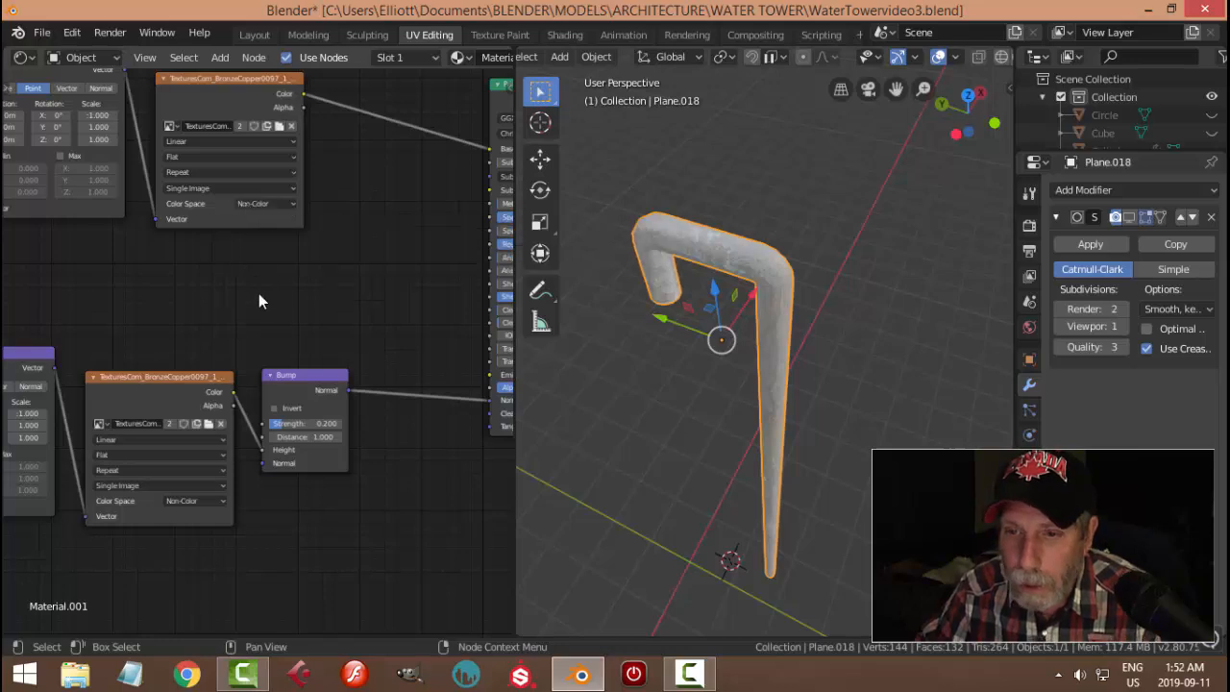
pyautogui.hotkey('ctrl', 'z')
pyautogui.scroll(-1, 281, 274)
pyautogui.moveTo(282, 274); pyautogui.dragTo(346, 284, button='middle')
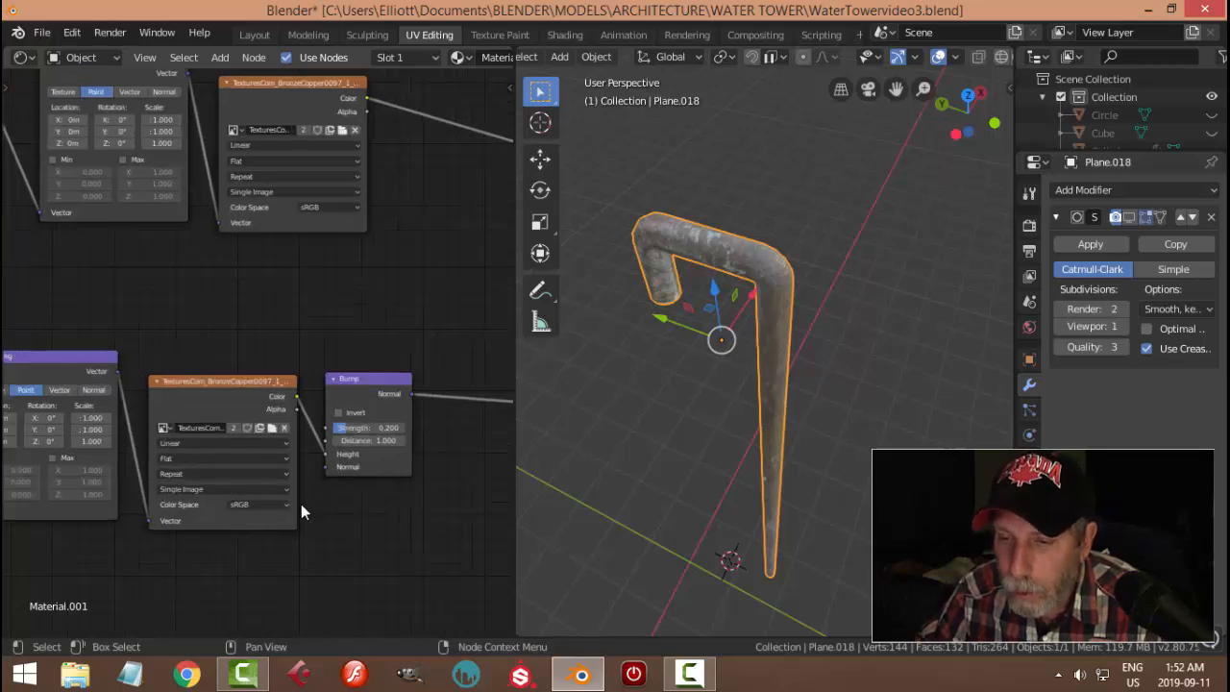
# Move the Bump node closer to the Principled BSDF, widening the gap after the lower image texture
pyautogui.moveTo(374, 504); pyautogui.dragTo(269, 477, button='middle')
pyautogui.click(254, 432)
pyautogui.moveTo(255, 433); pyautogui.dragTo(315, 434)
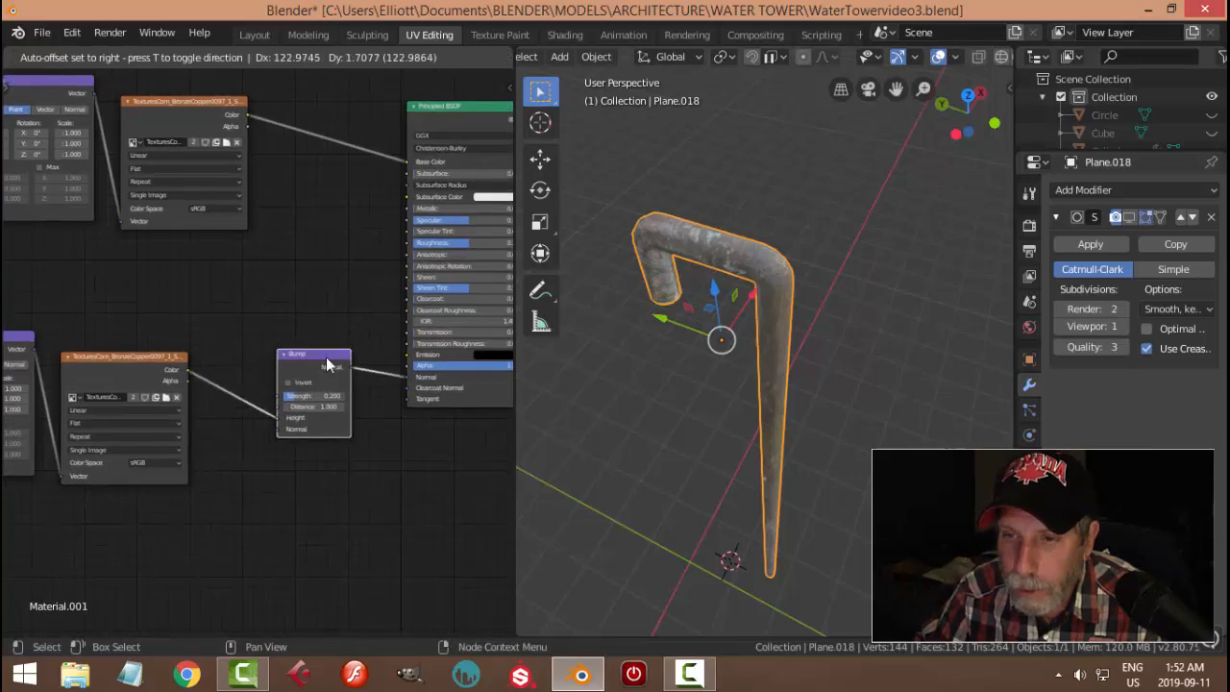
pyautogui.scroll(-1, 247, 480)
pyautogui.moveTo(247, 481); pyautogui.dragTo(395, 479, button='middle')
# Turn on the Screencast Keys display for the 3D viewport
pyautogui.hotkey('ctrl', 't')
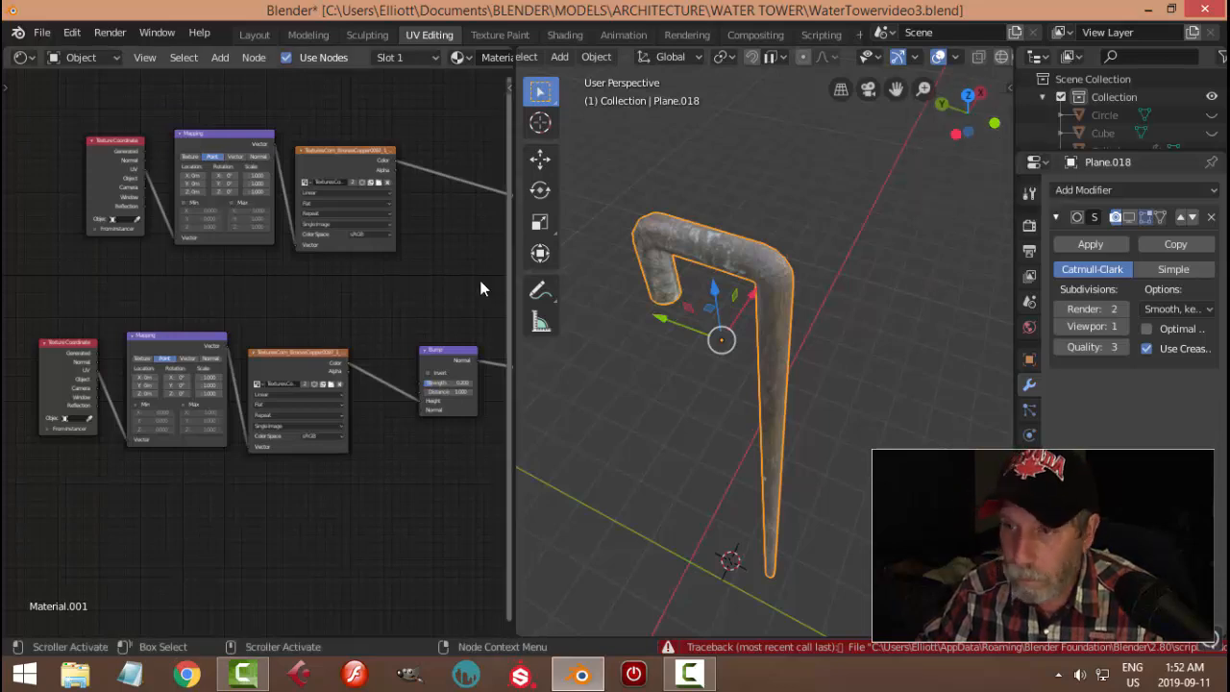
pyautogui.press('n')
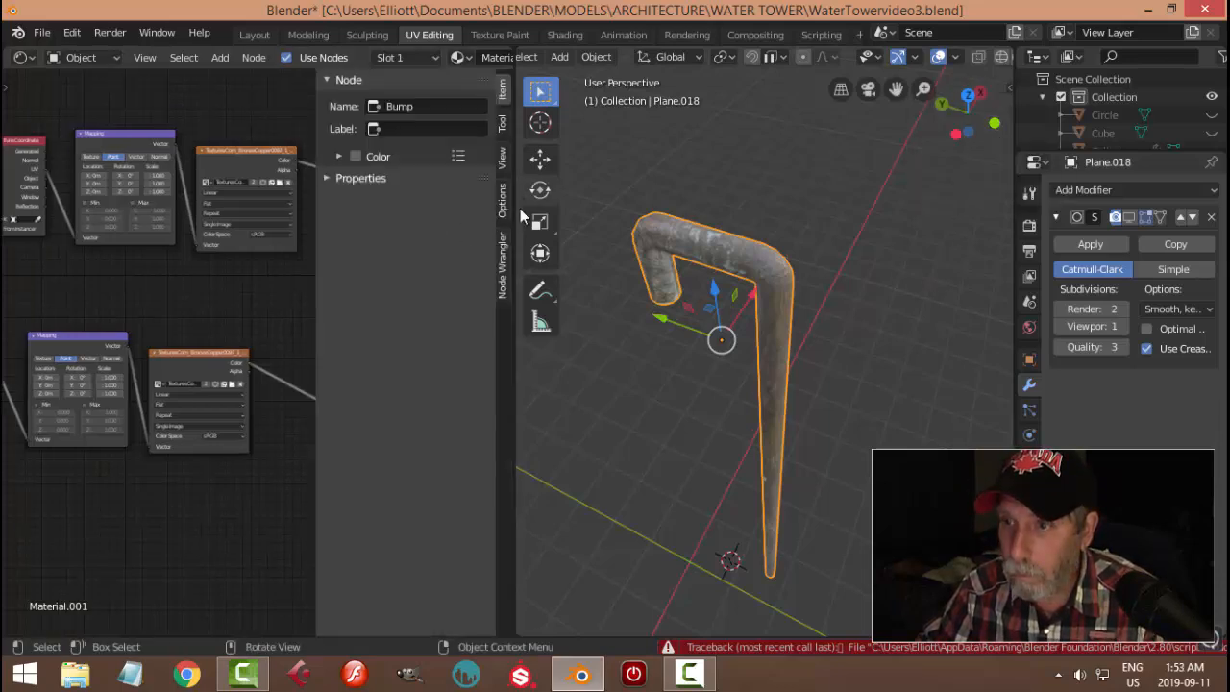
pyautogui.click(501, 160)
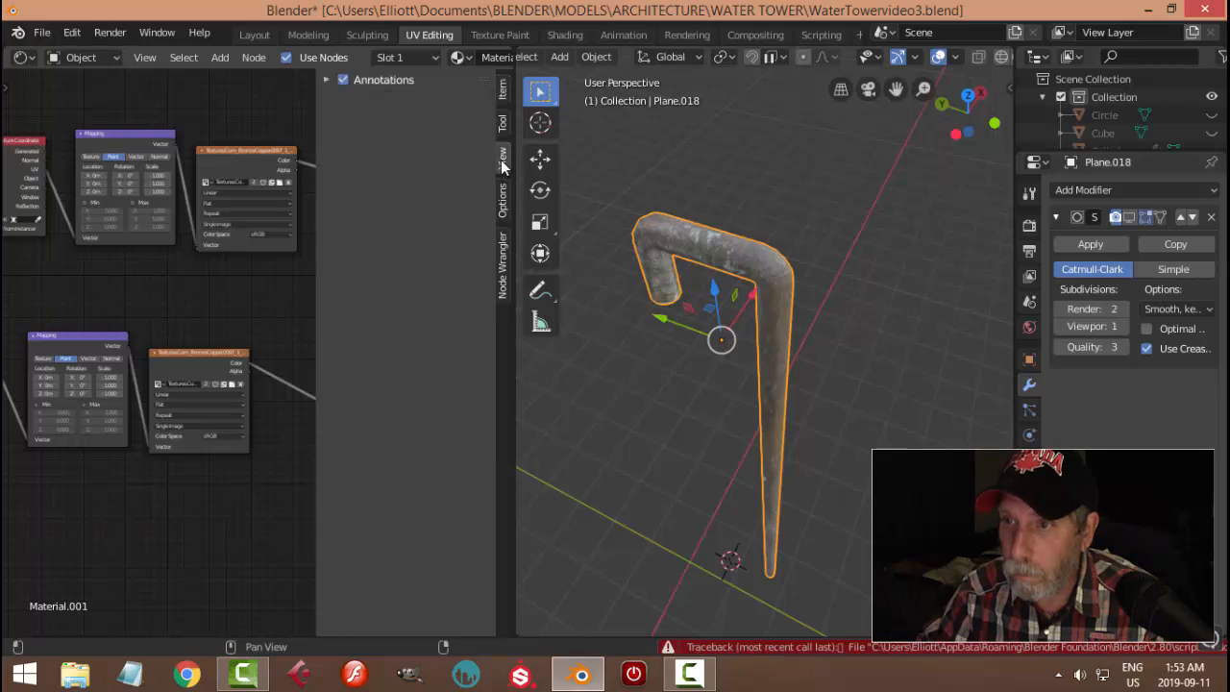
pyautogui.press('n')
pyautogui.scroll(-1, 397, 351)
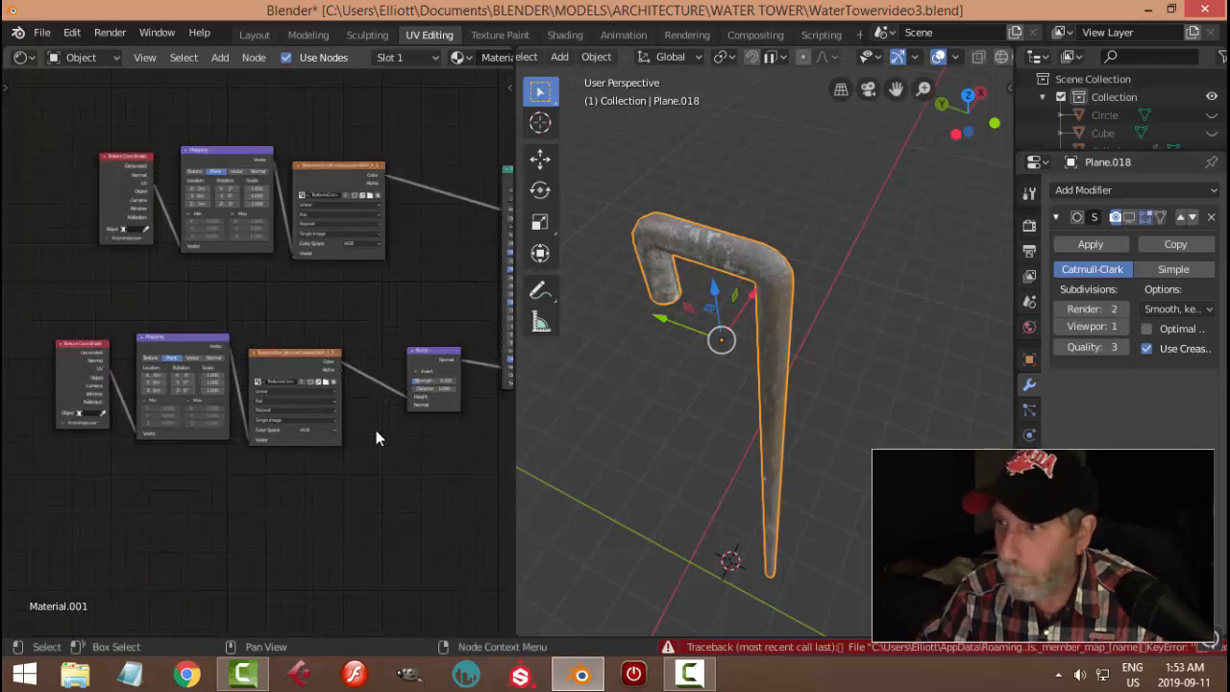
pyautogui.scroll(-1, 939, 208)
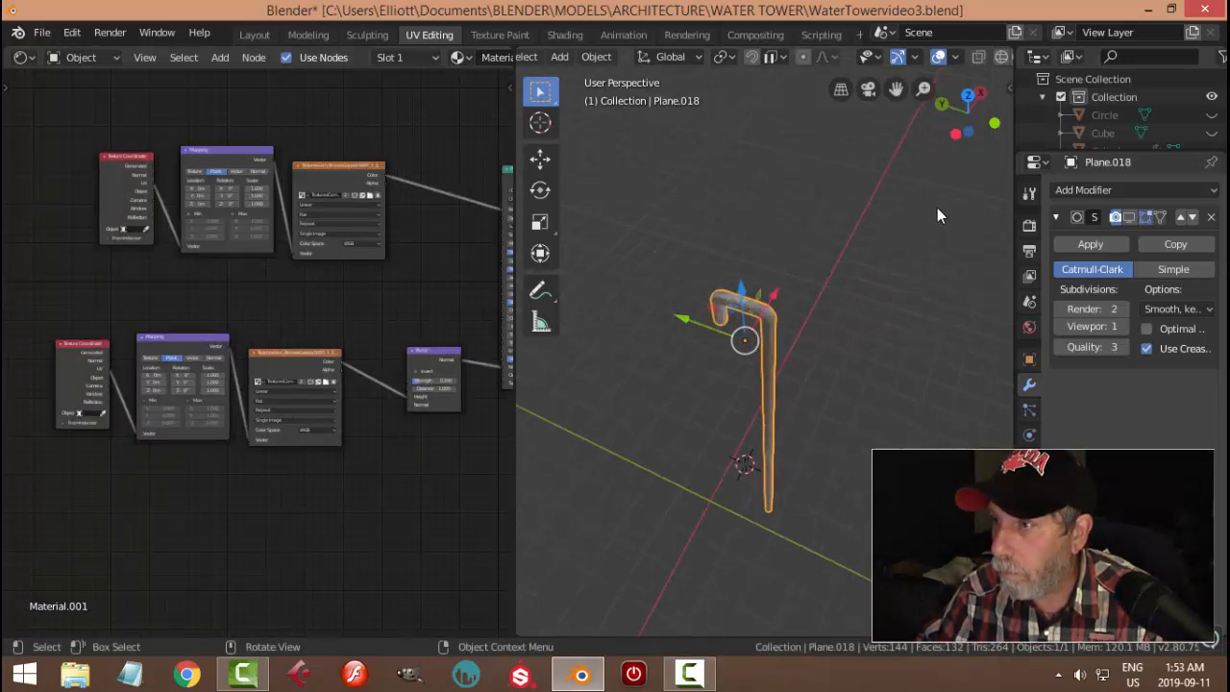
pyautogui.press('n')
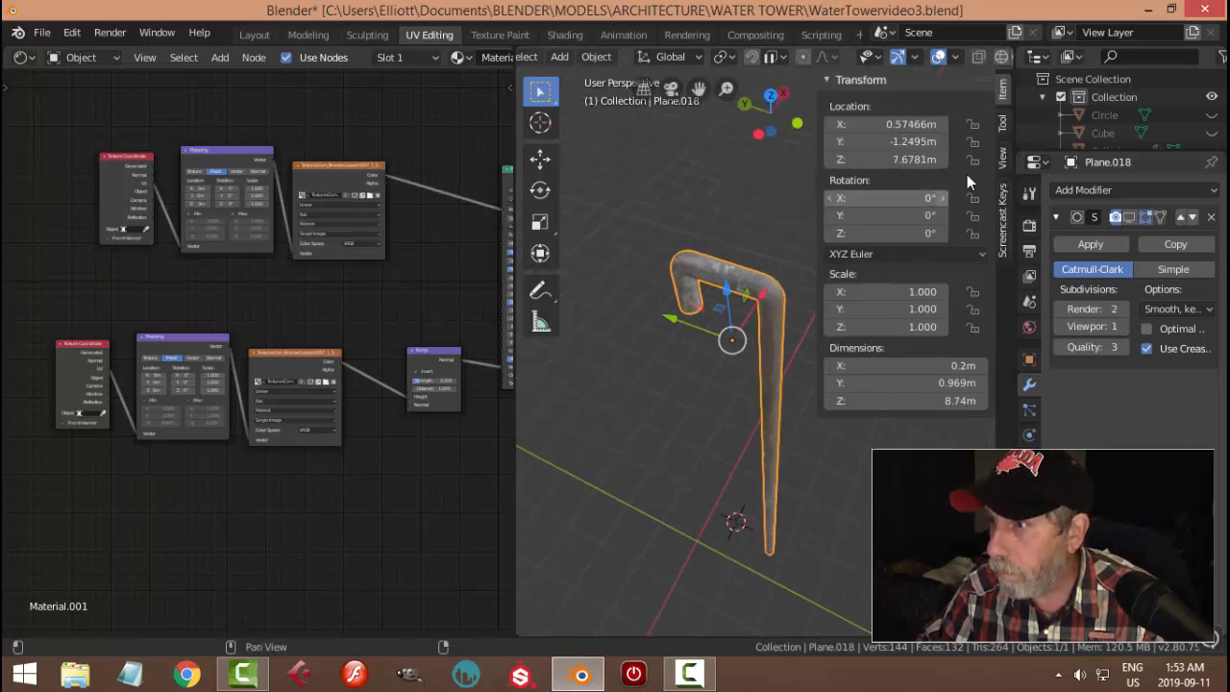
pyautogui.click(1004, 217)
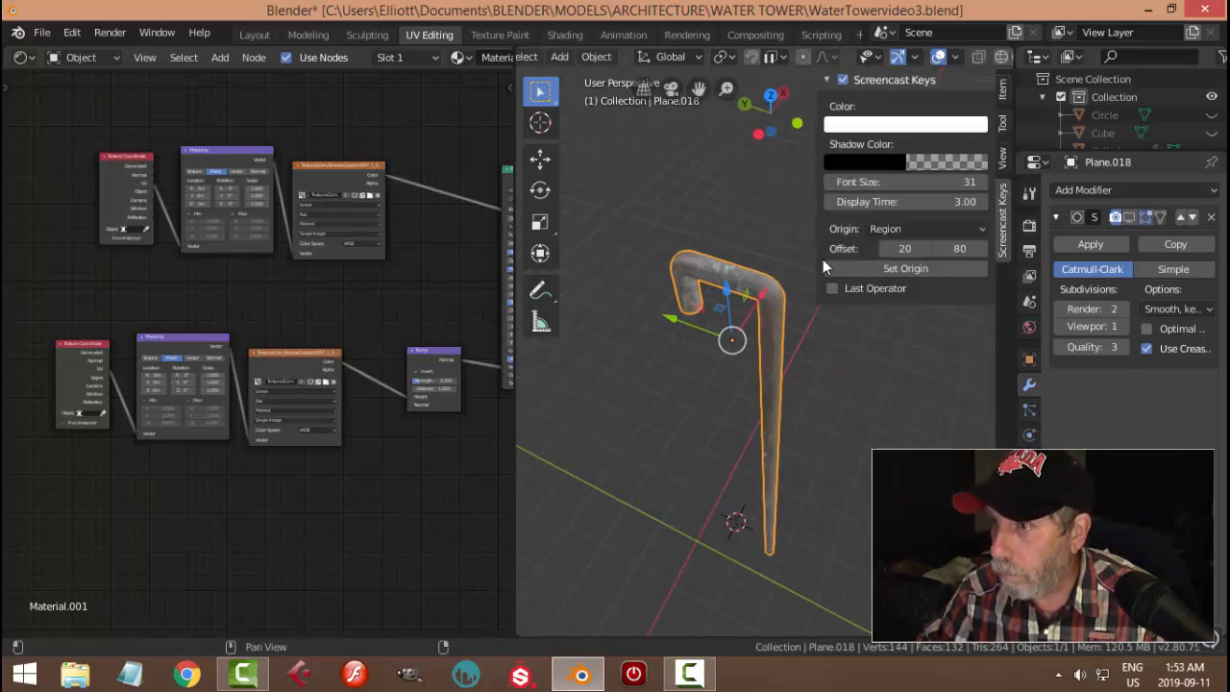
pyautogui.press('n')
# Move the lower Texture Coordinate, Mapping and image texture nodes farther away from the Bump node
pyautogui.scroll(-2, 324, 457)
pyautogui.keyDown('shift'); pyautogui.moveTo(327, 457); pyautogui.dragTo(356, 429, button='middle'); pyautogui.keyUp('shift')
pyautogui.scroll(-2, 294, 432)
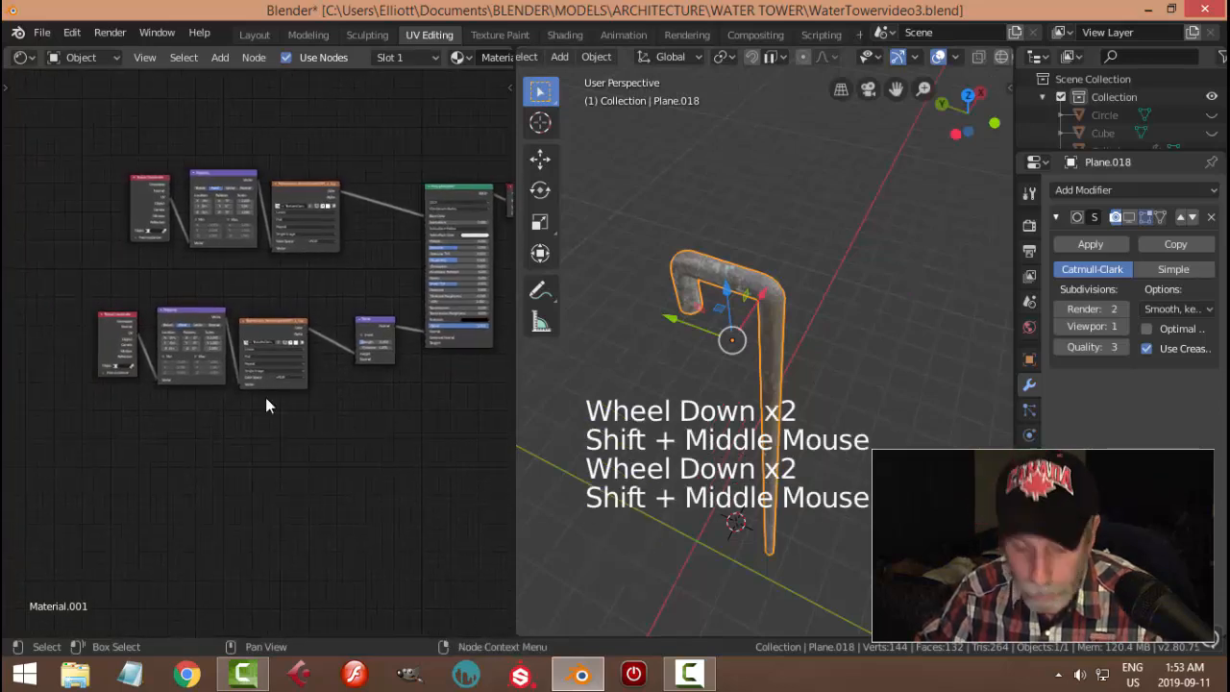
pyautogui.press('b')
pyautogui.moveTo(91, 266); pyautogui.dragTo(316, 440)
pyautogui.press('g')
pyautogui.click(192, 414)
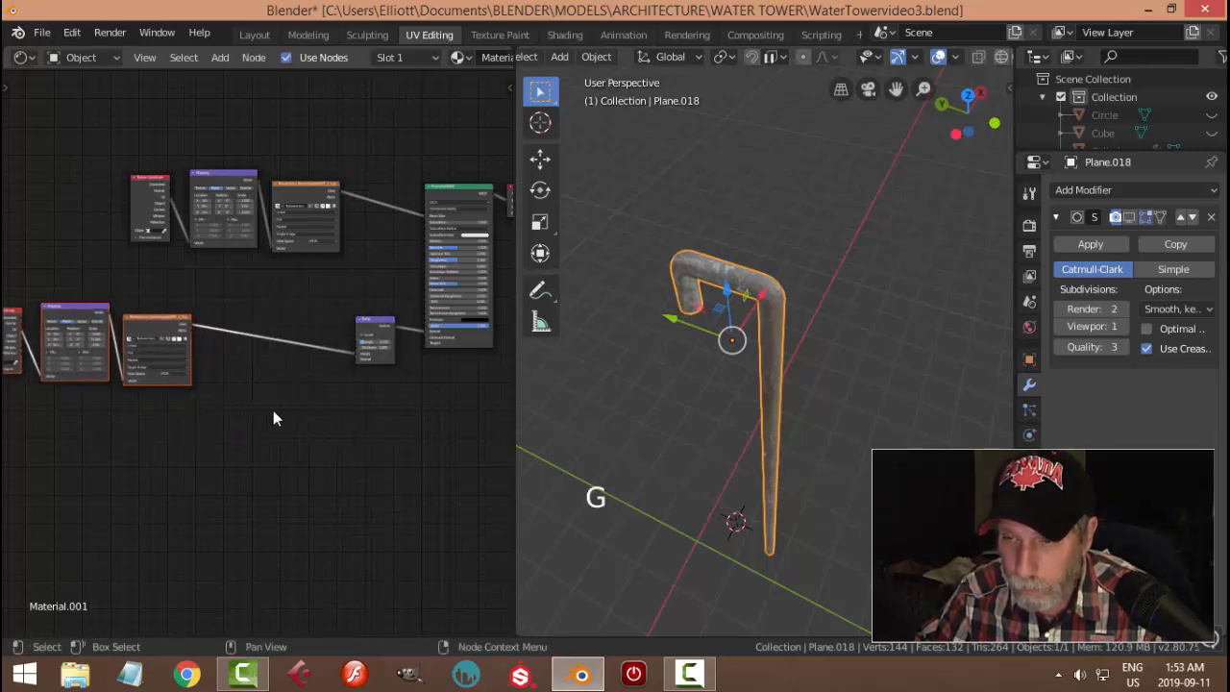
# Insert an RGB to BW node on the link between the lower image texture and the Bump node, and inspect the pipe
pyautogui.scroll(3, 269, 414)
pyautogui.hotkey('alt', 'a')
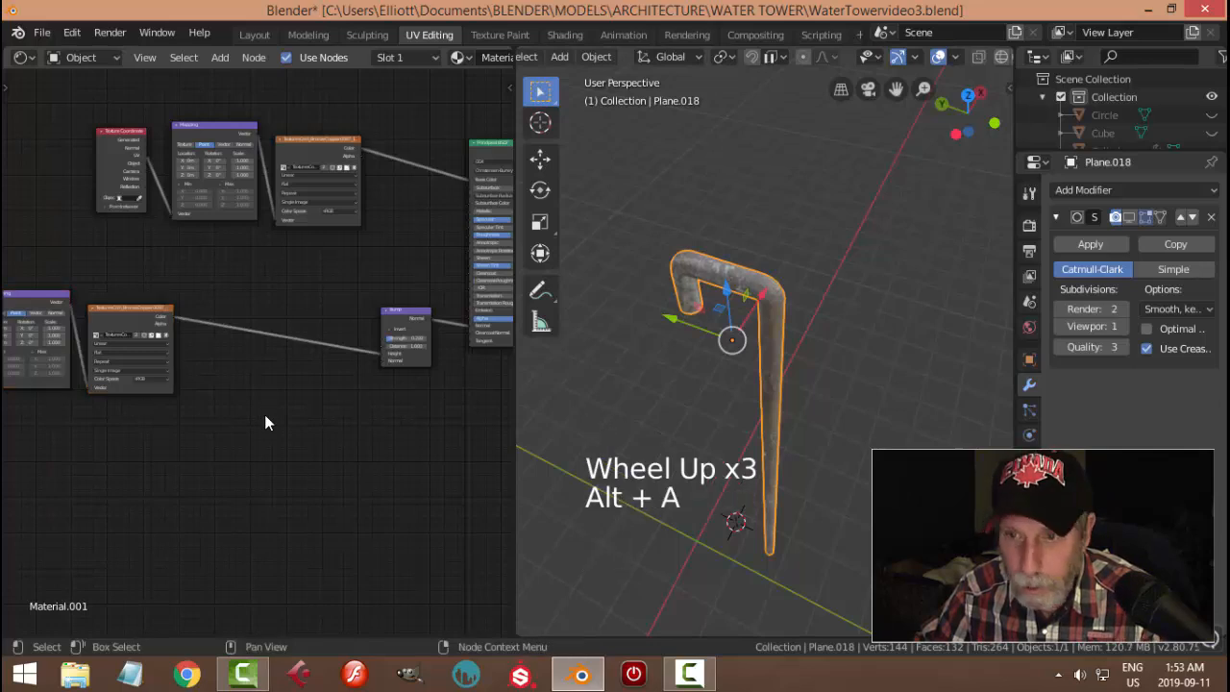
pyautogui.hotkey('shift', 'a')
pyautogui.moveTo(264, 415)
pyautogui.moveTo(221, 417)
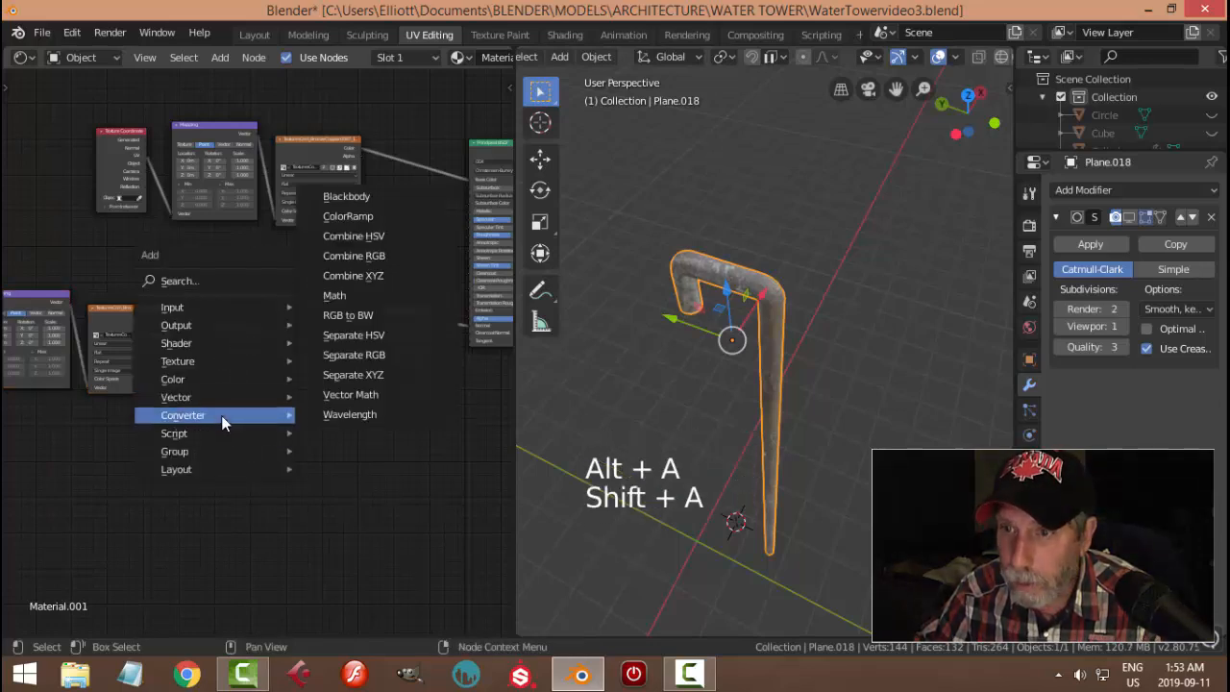
pyautogui.click(338, 316)
pyautogui.click(290, 335)
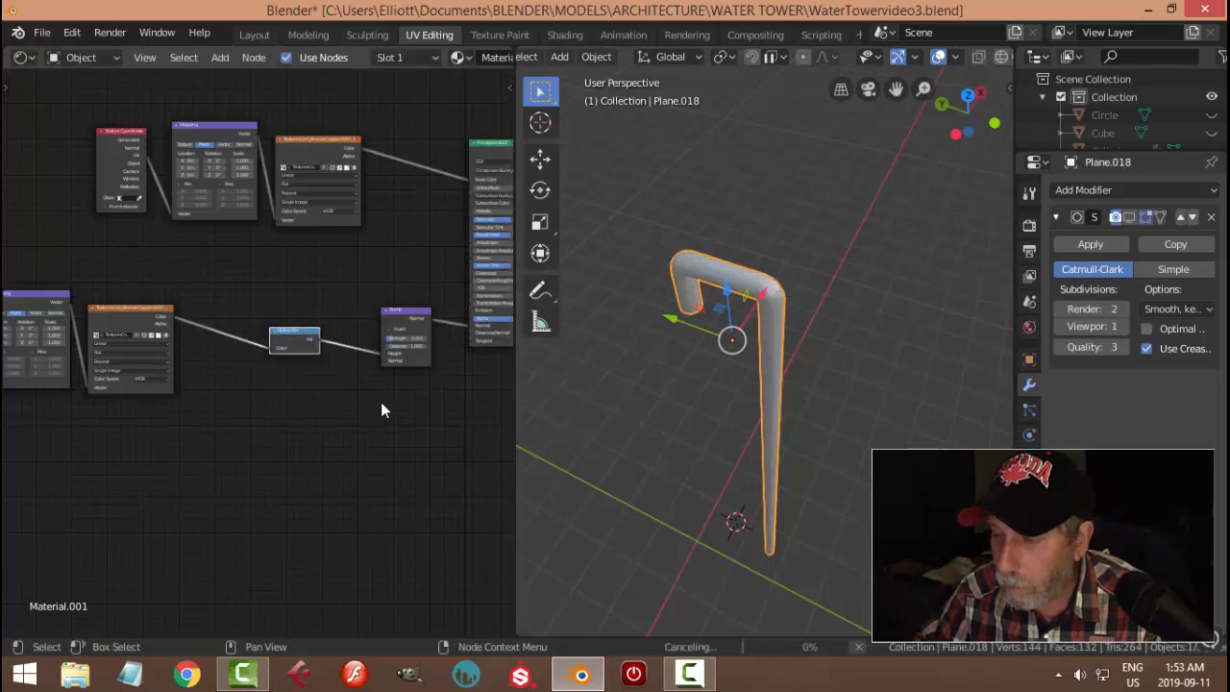
pyautogui.scroll(4, 753, 417)
pyautogui.scroll(-2, 750, 414)
pyautogui.moveTo(796, 378); pyautogui.dragTo(775, 359, button='middle')
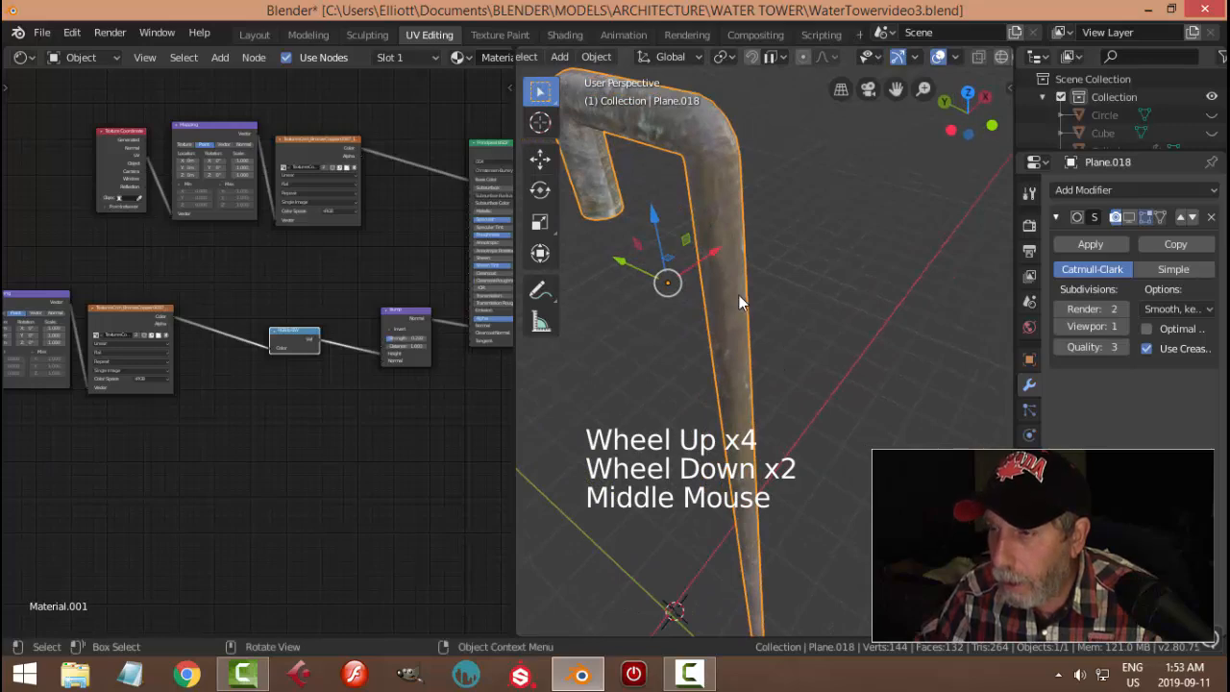
pyautogui.keyDown('shift'); pyautogui.moveTo(739, 295); pyautogui.dragTo(771, 363, button='middle'); pyautogui.keyUp('shift')
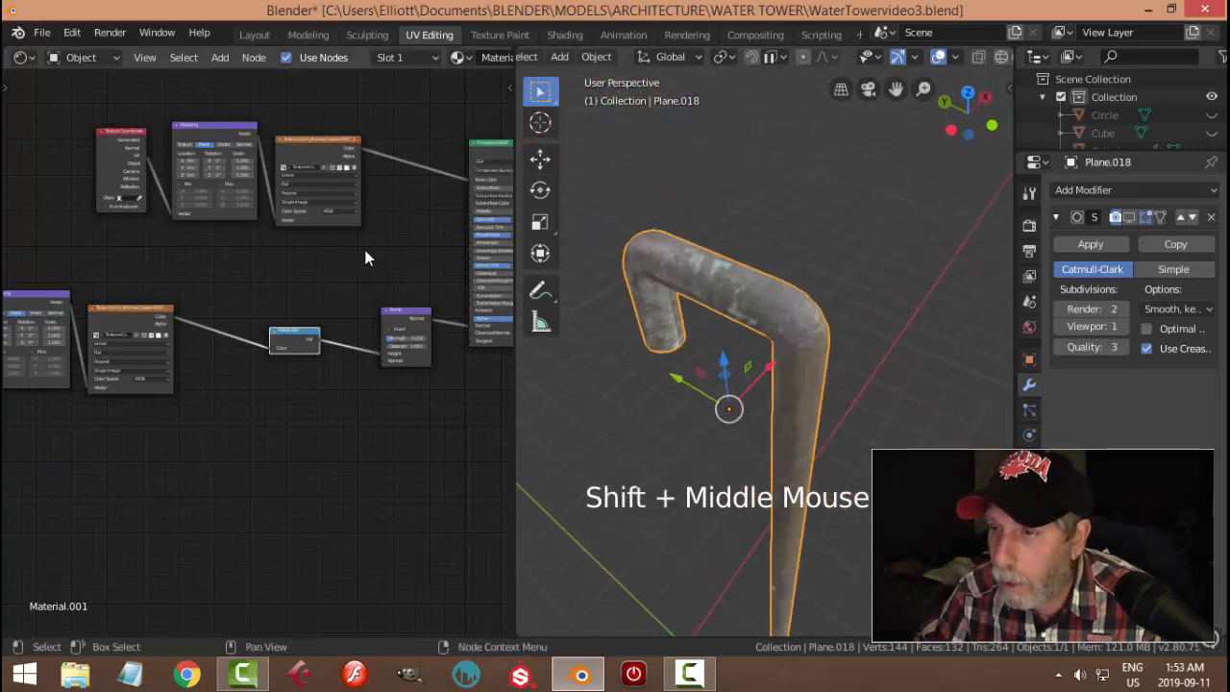
# Try a scale of 3 on X and Y in the upper Mapping node
pyautogui.keyDown('shift'); pyautogui.moveTo(364, 258); pyautogui.dragTo(381, 288, button='middle'); pyautogui.keyUp('shift')
pyautogui.scroll(3, 311, 295)
pyautogui.moveTo(308, 298)
pyautogui.keyDown('shift'); pyautogui.mouseDown(button='middle')
pyautogui.moveTo(295, 321)
pyautogui.moveTo(307, 352)
pyautogui.moveTo(310, 317)
pyautogui.mouseUp(button='middle'); pyautogui.keyUp('shift')
pyautogui.scroll(3, 279, 325)
pyautogui.scroll(3, 279, 325)
pyautogui.scroll(3, 311, 317)
pyautogui.click(287, 169)
pyautogui.press('Tab')
pyautogui.write('3')
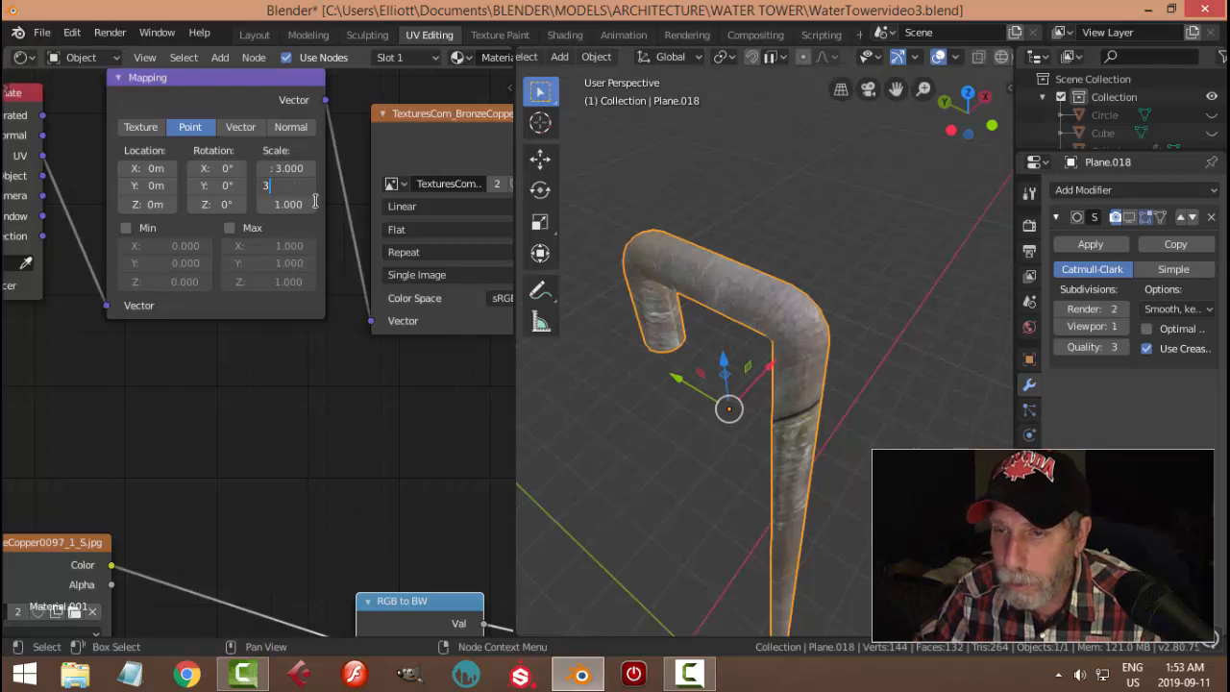
# Set the upper Mapping node's X and Y scale back to 1
pyautogui.click(287, 169)
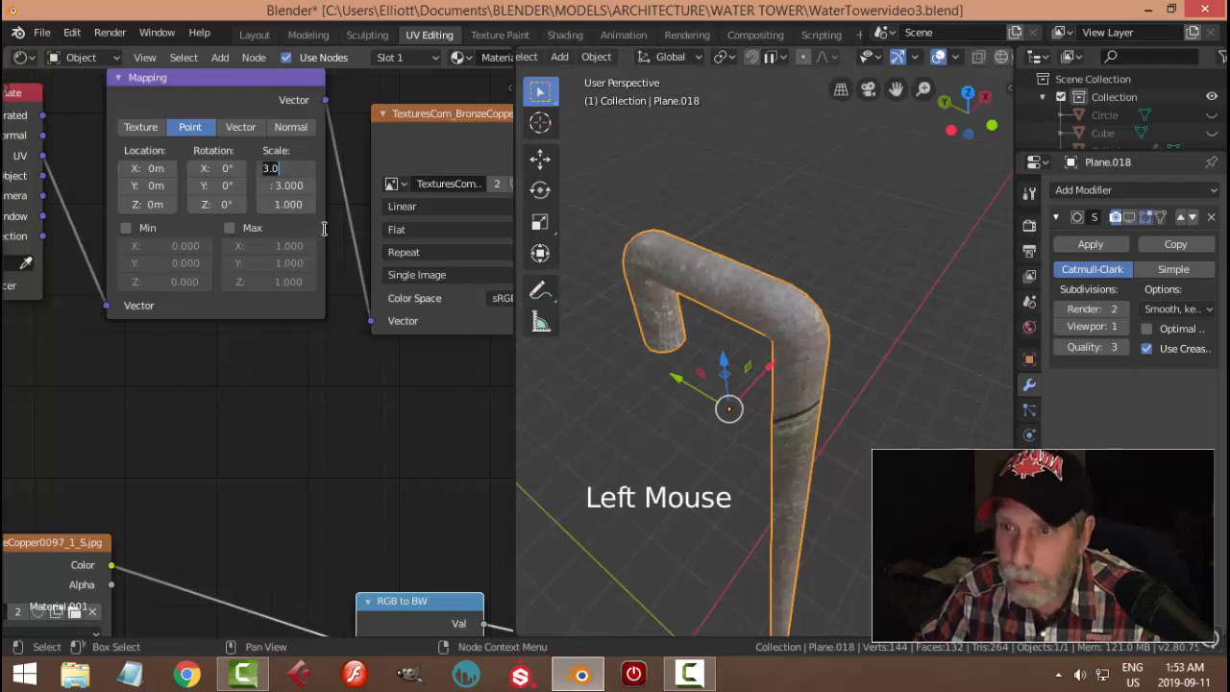
pyautogui.write('1')
pyautogui.press('Tab')
pyautogui.write('1')
pyautogui.press('Tab')
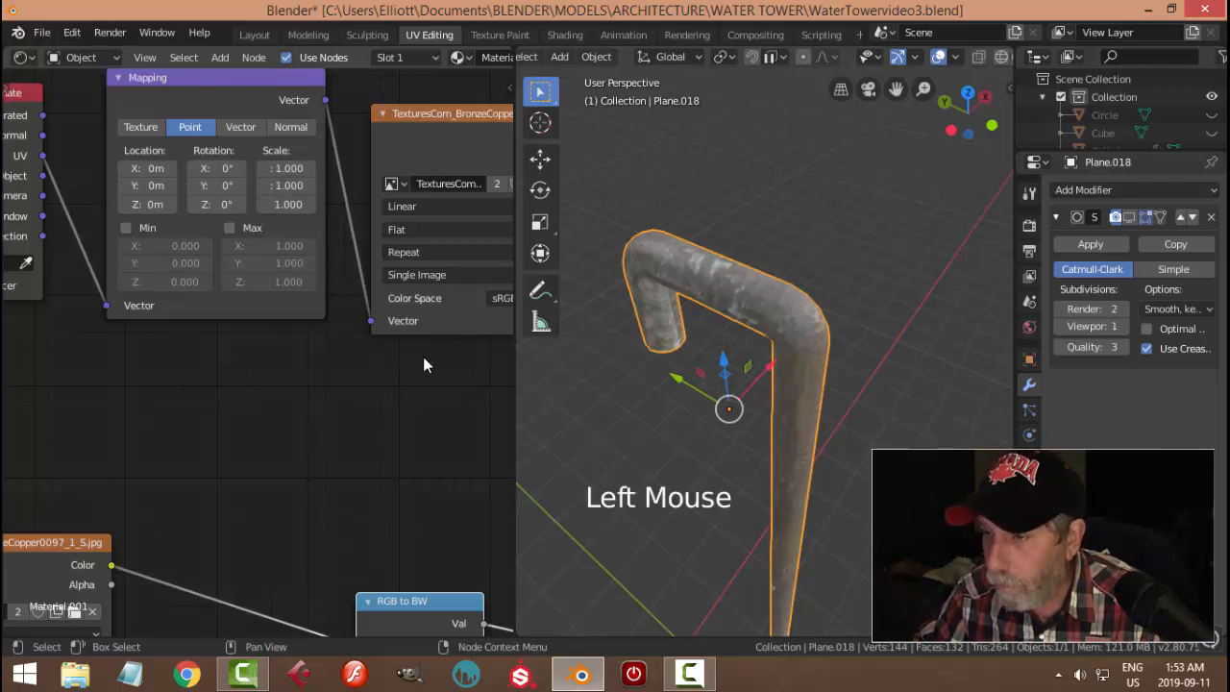
# Switch the node area to the UV Editor, scale the pipe's entire UV layout over the bronze-copper image, and inspect the pipe in Object Mode
pyautogui.click(23, 57)
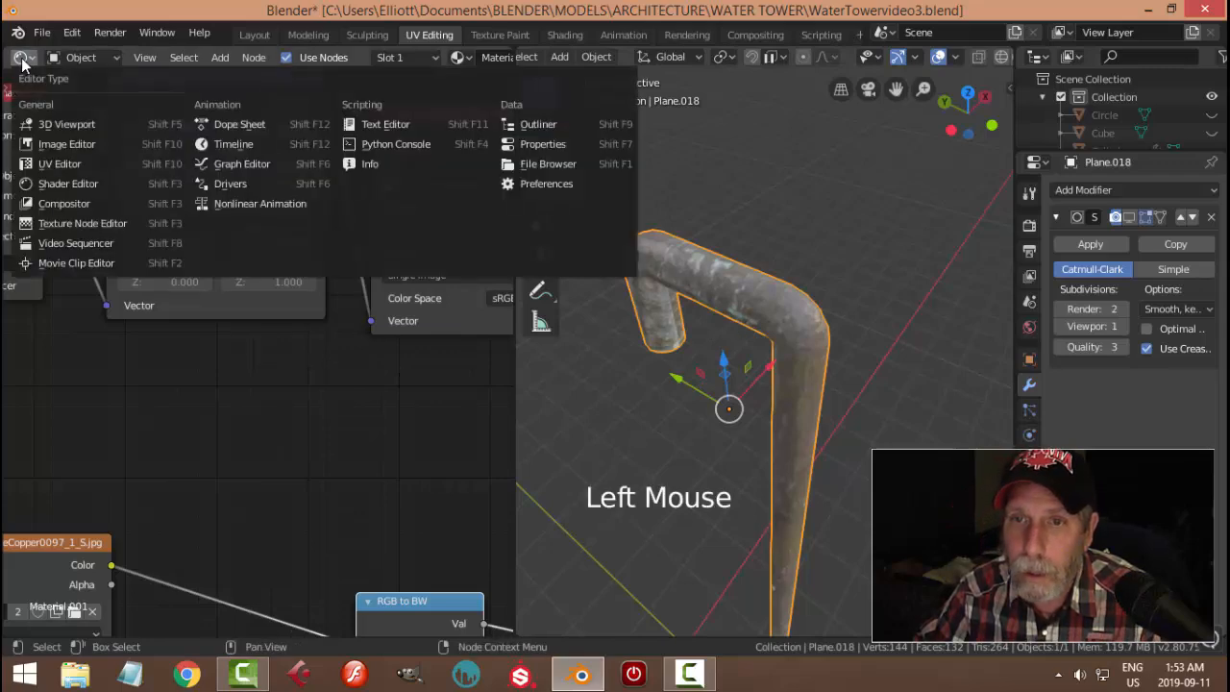
pyautogui.click(48, 161)
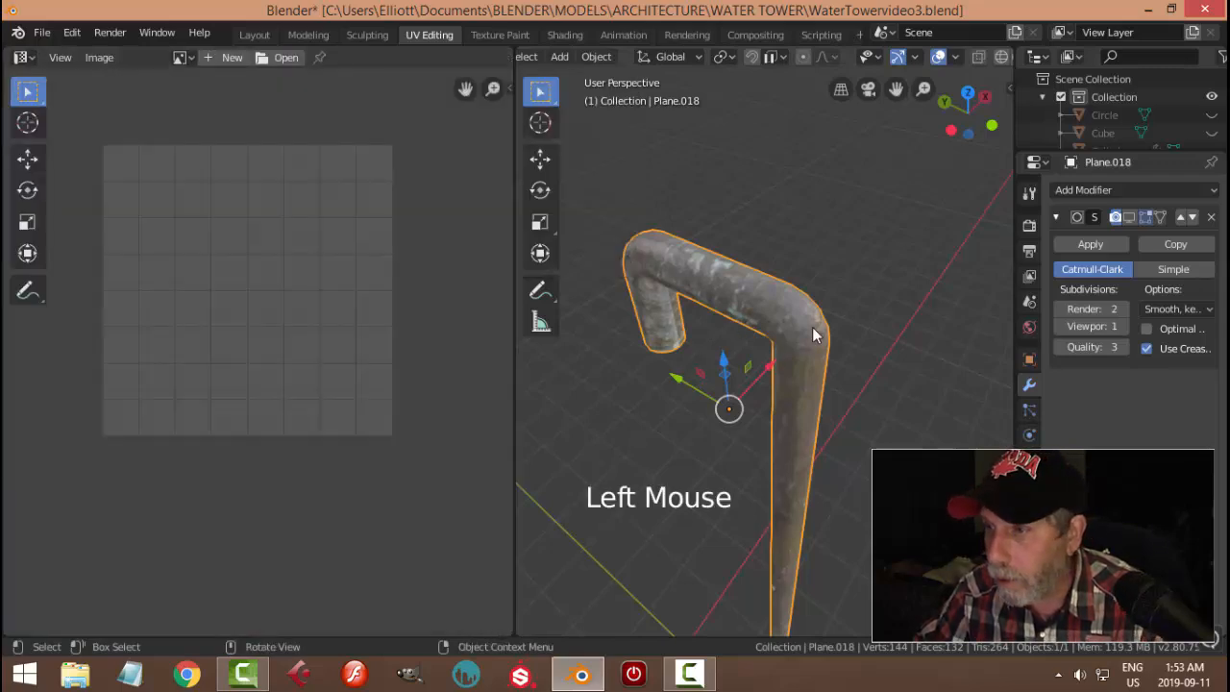
pyautogui.press('Tab')
pyautogui.scroll(-4, 393, 354)
pyautogui.keyDown('shift'); pyautogui.moveTo(333, 365); pyautogui.dragTo(395, 309, button='middle'); pyautogui.keyUp('shift')
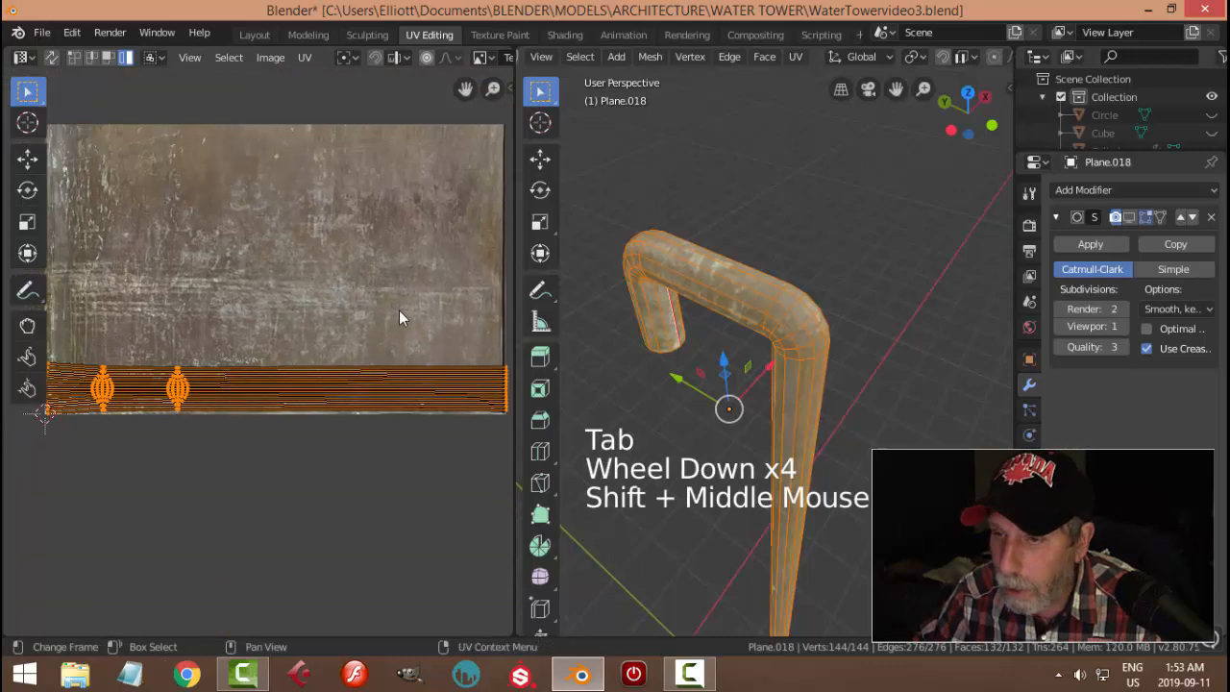
pyautogui.scroll(2, 769, 343)
pyautogui.scroll(-1, 778, 345)
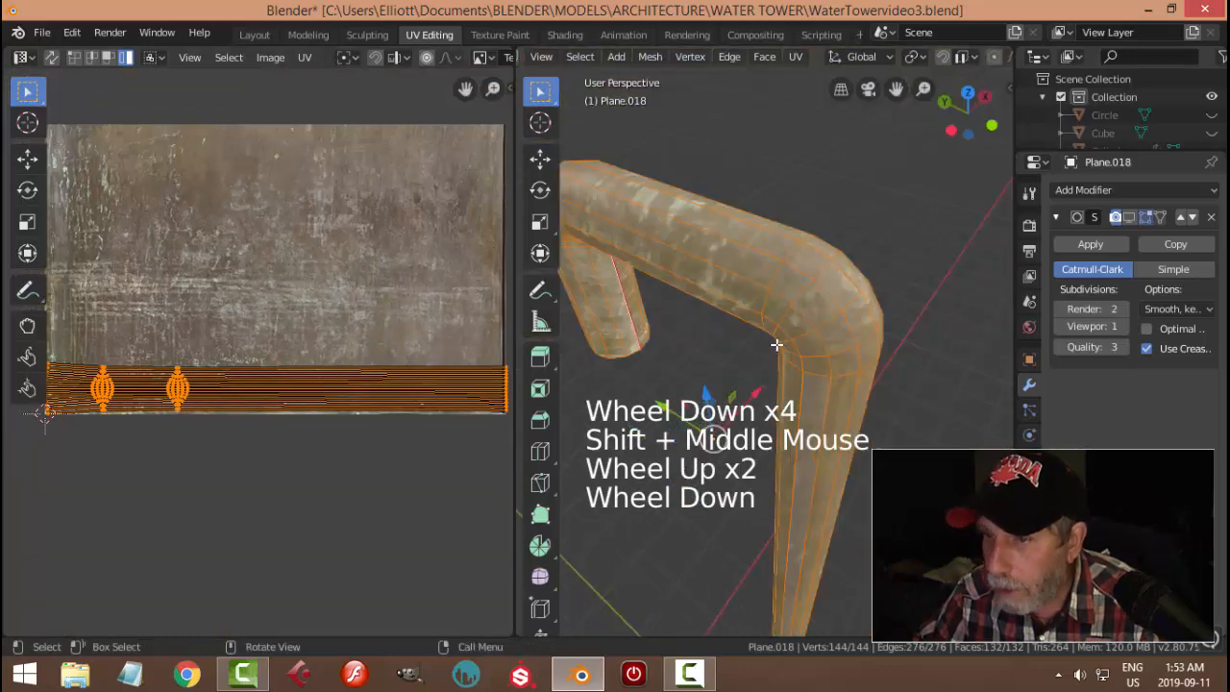
pyautogui.press('s')
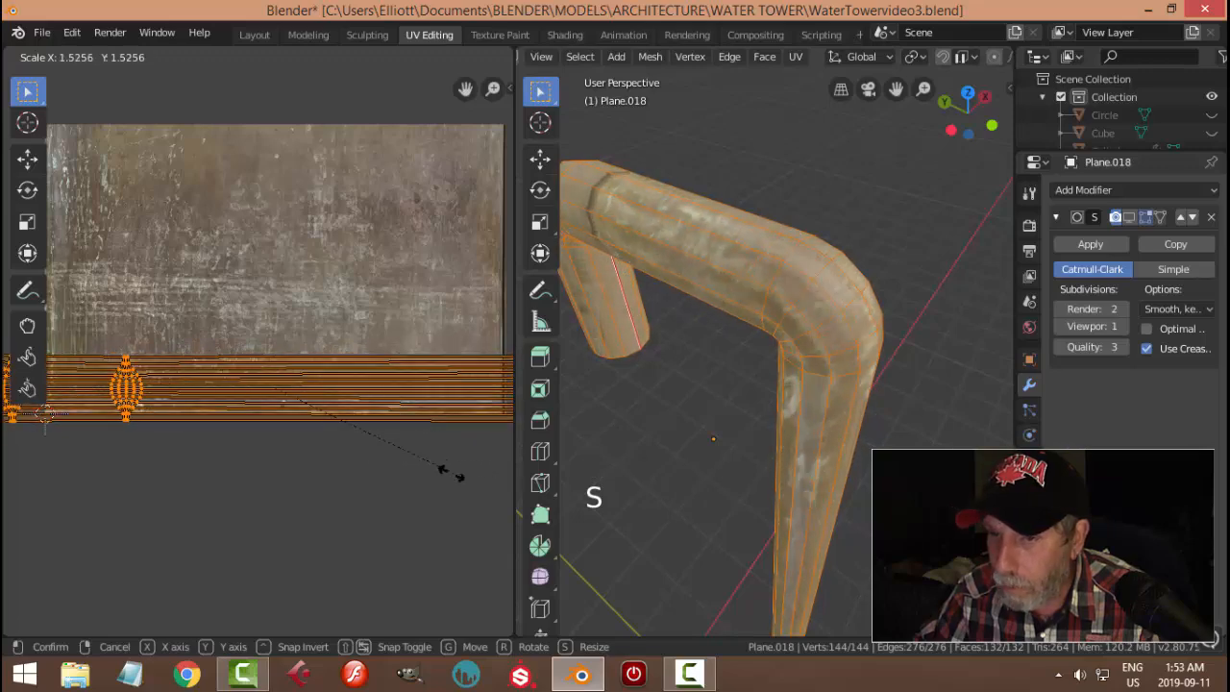
pyautogui.click(351, 452)
pyautogui.press('Tab')
pyautogui.hotkey('alt', 'a')
pyautogui.scroll(-3, 742, 427)
pyautogui.moveTo(738, 420); pyautogui.dragTo(616, 370, button='middle')
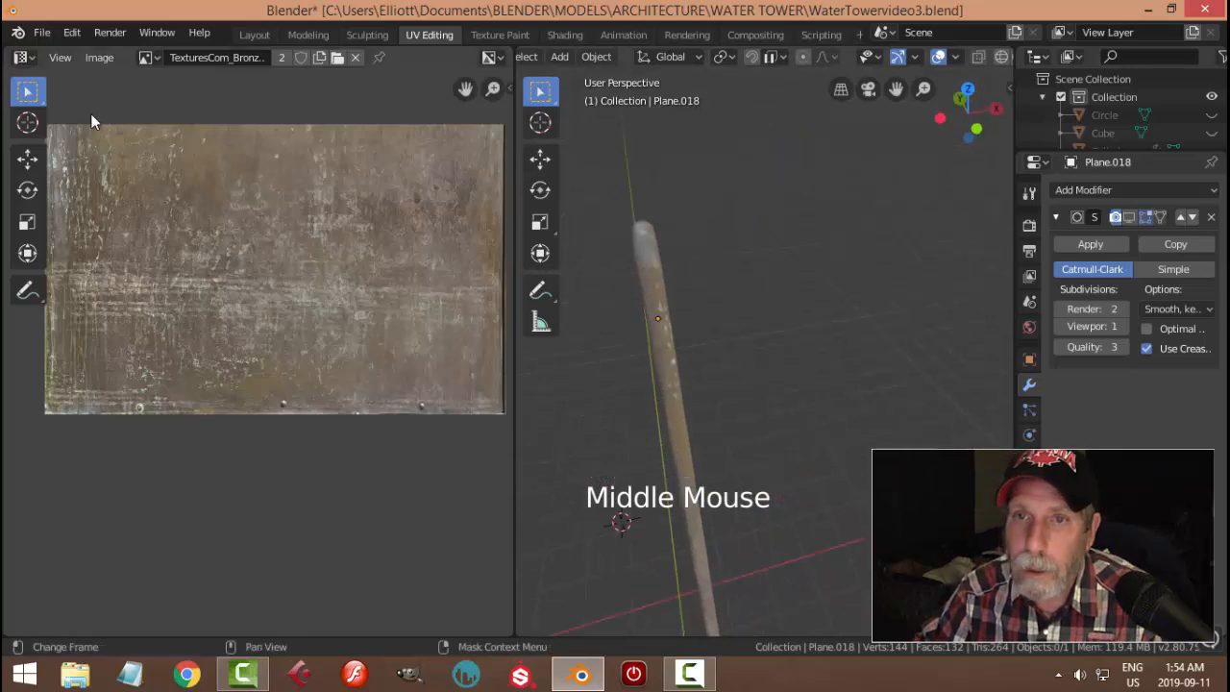
# Return to the Shader Editor, set the Principled BSDF's Metallic value to 0.85, and inspect the pipe
pyautogui.click(21, 60)
pyautogui.click(58, 183)
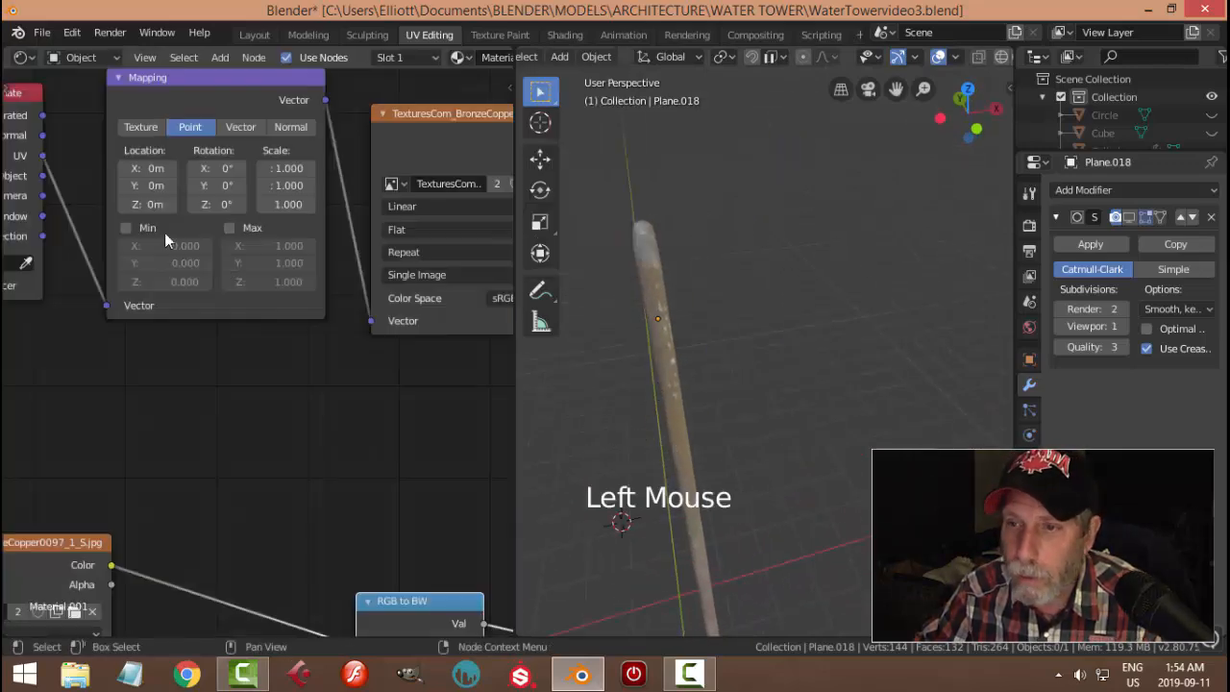
pyautogui.scroll(-8, 351, 328)
pyautogui.keyDown('shift'); pyautogui.moveTo(350, 326); pyautogui.dragTo(124, 334, button='middle'); pyautogui.keyUp('shift')
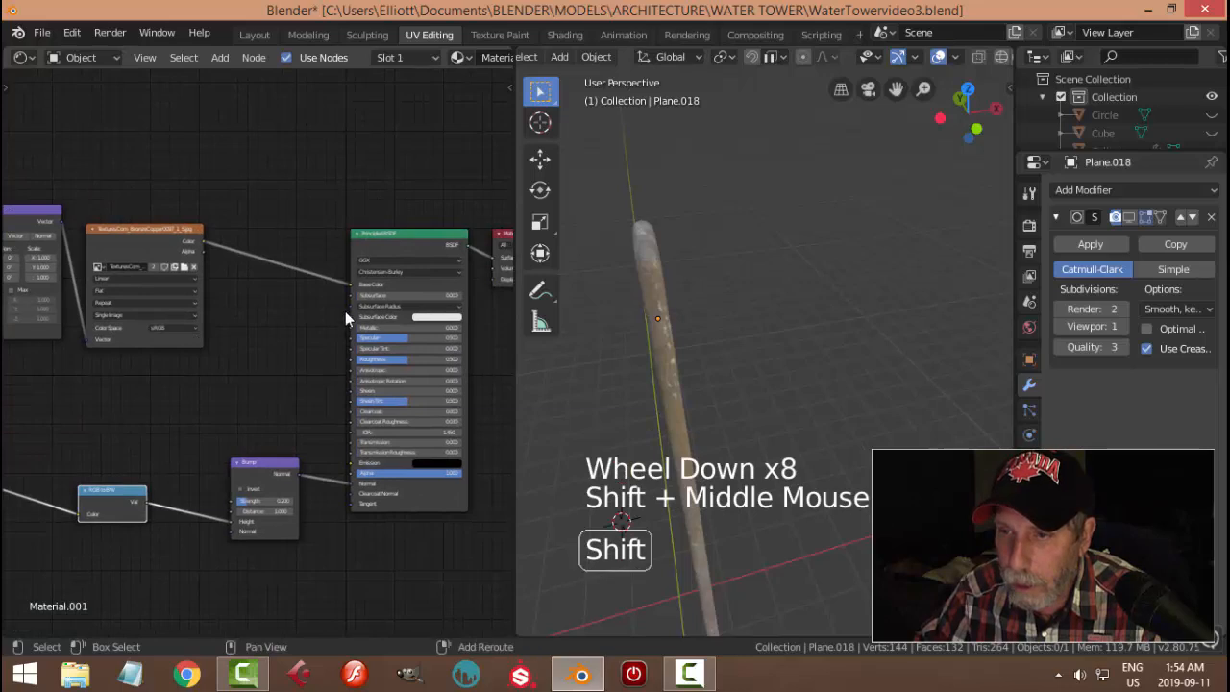
pyautogui.keyDown('shift'); pyautogui.moveTo(448, 358); pyautogui.dragTo(371, 312, button='middle'); pyautogui.keyUp('shift')
pyautogui.scroll(6, 371, 310)
pyautogui.click(404, 236)
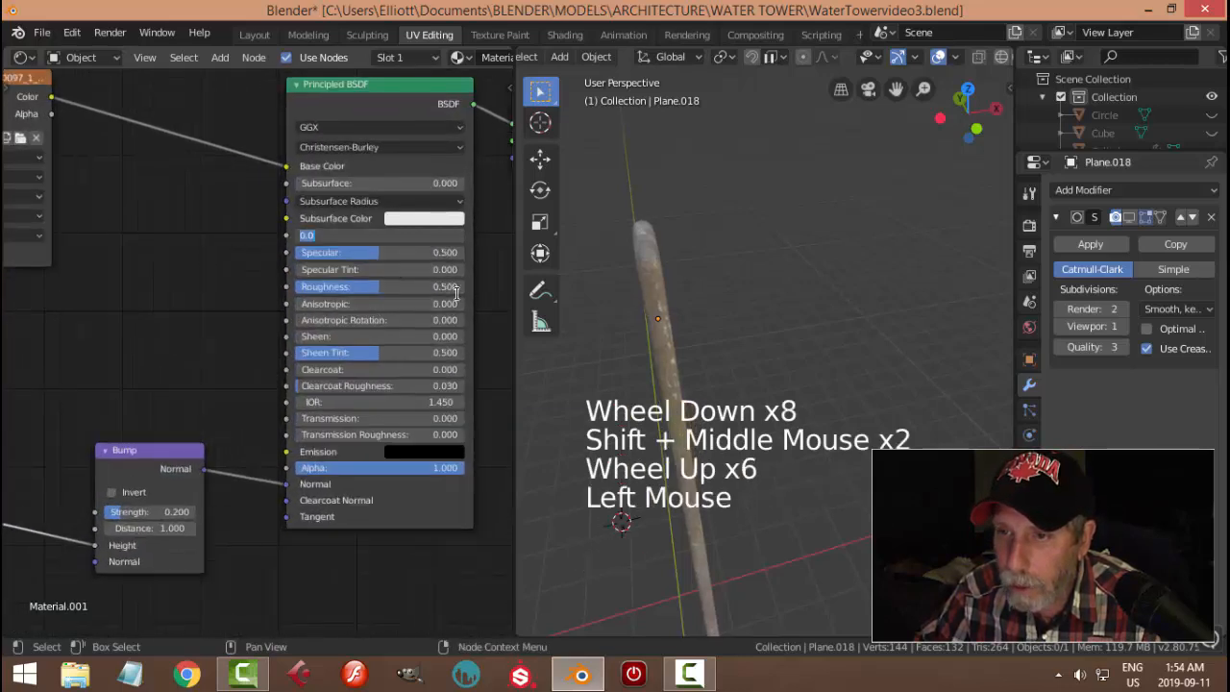
pyautogui.write('0.')
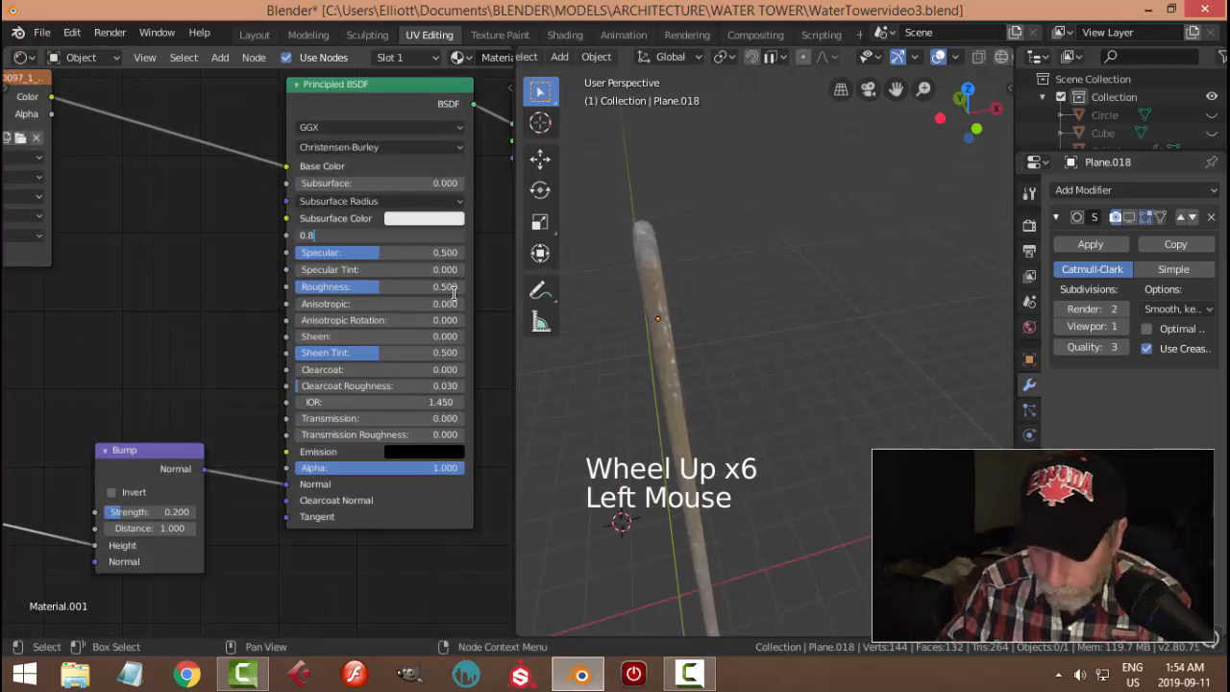
pyautogui.press('Return')
pyautogui.moveTo(666, 297); pyautogui.dragTo(815, 288, button='middle')
pyautogui.scroll(2, 624, 312)
pyautogui.scroll(2, 768, 306)
pyautogui.moveTo(775, 333); pyautogui.dragTo(858, 328, button='middle')
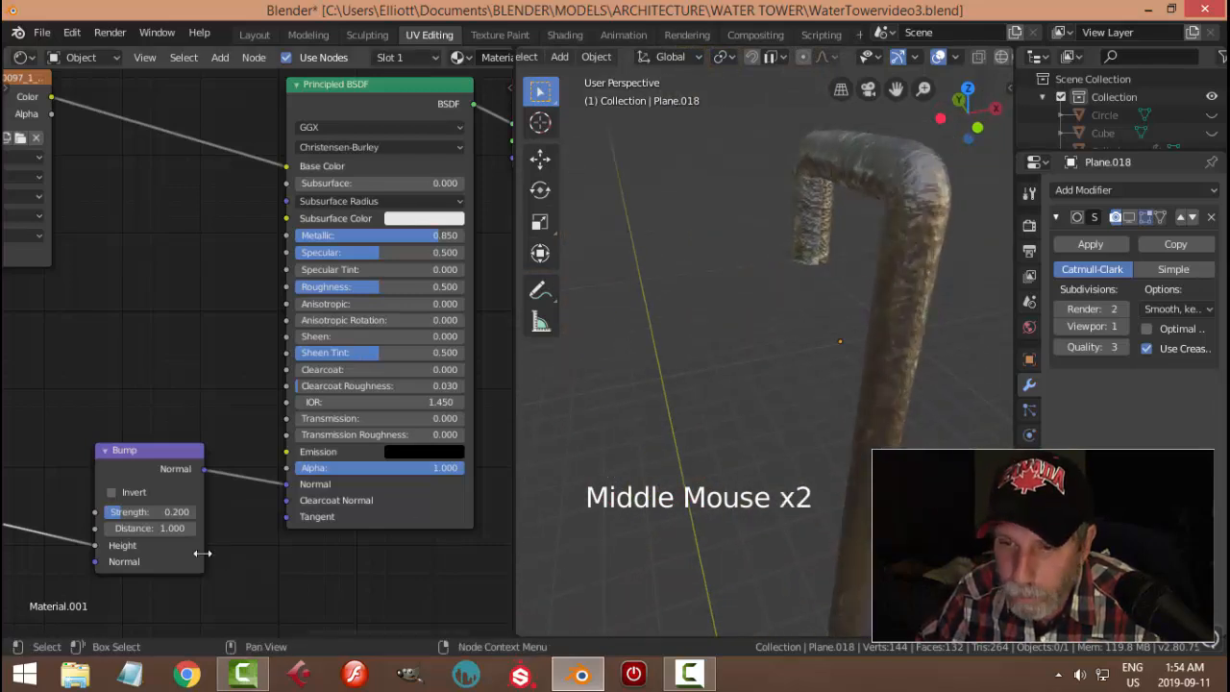
# Set the Bump node's Strength to 0.1 and check the pipe surface
pyautogui.click(170, 514)
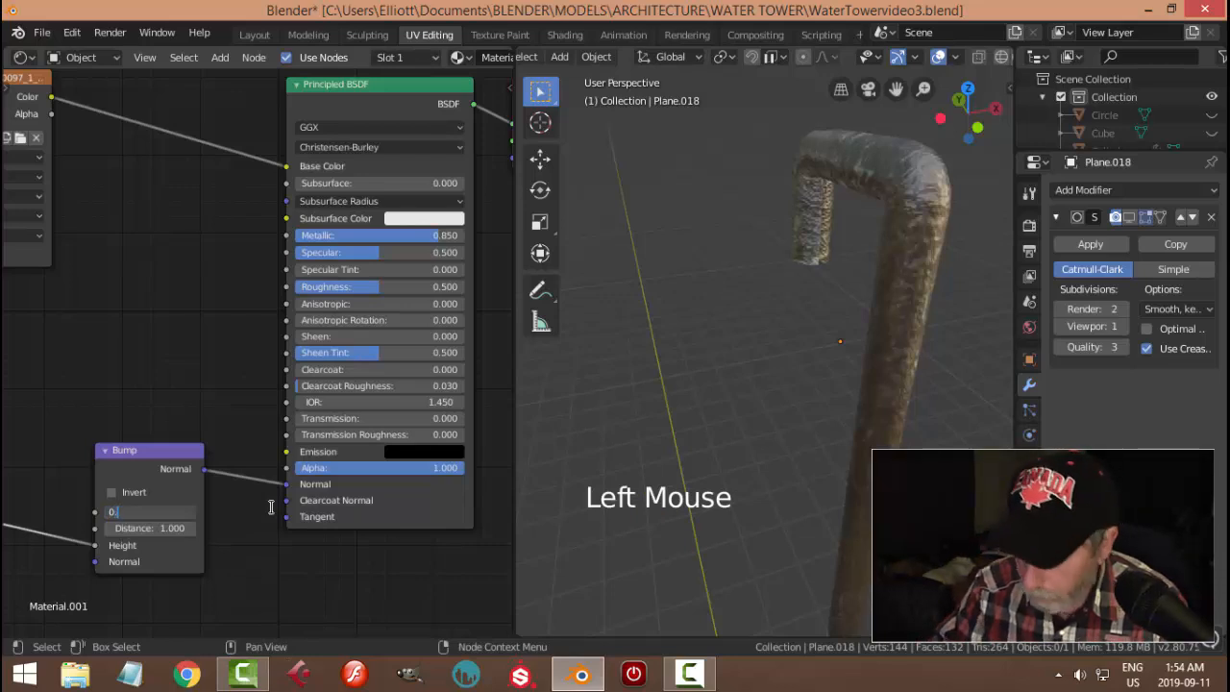
pyautogui.hotkey('alt', 'a')
pyautogui.scroll(-1, 828, 322)
pyautogui.moveTo(829, 323); pyautogui.dragTo(770, 323, button='middle')
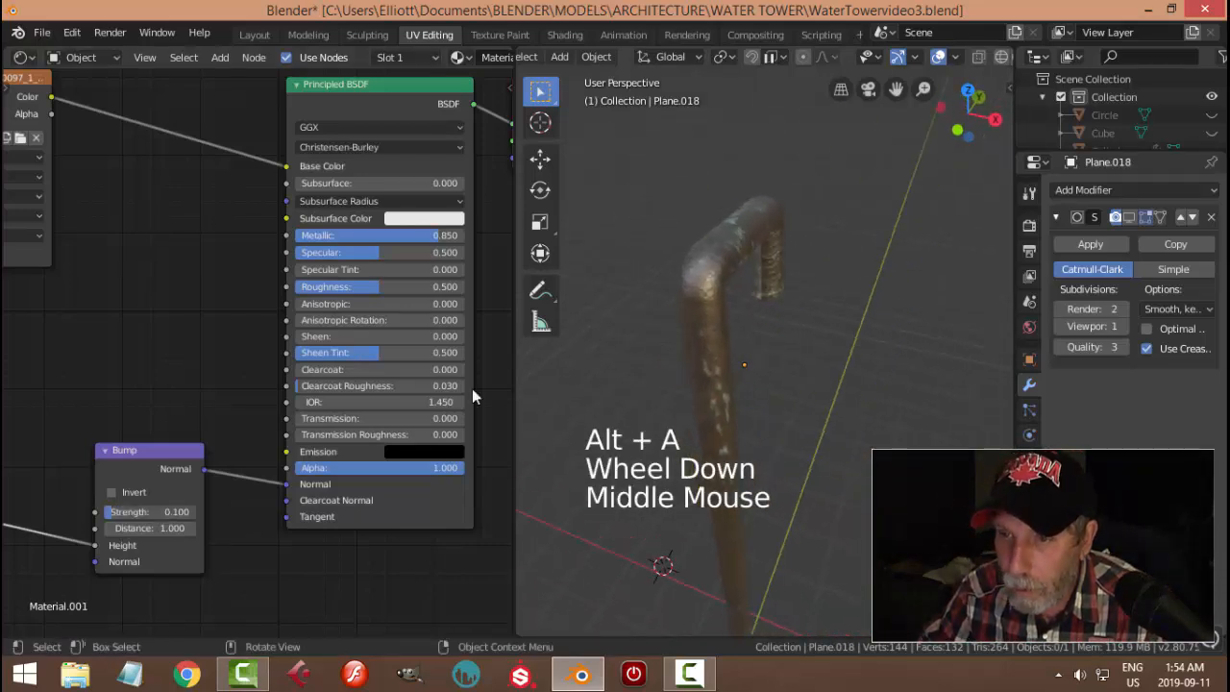
# Set the Principled BSDF's Metallic value to 0.75
pyautogui.click(423, 236)
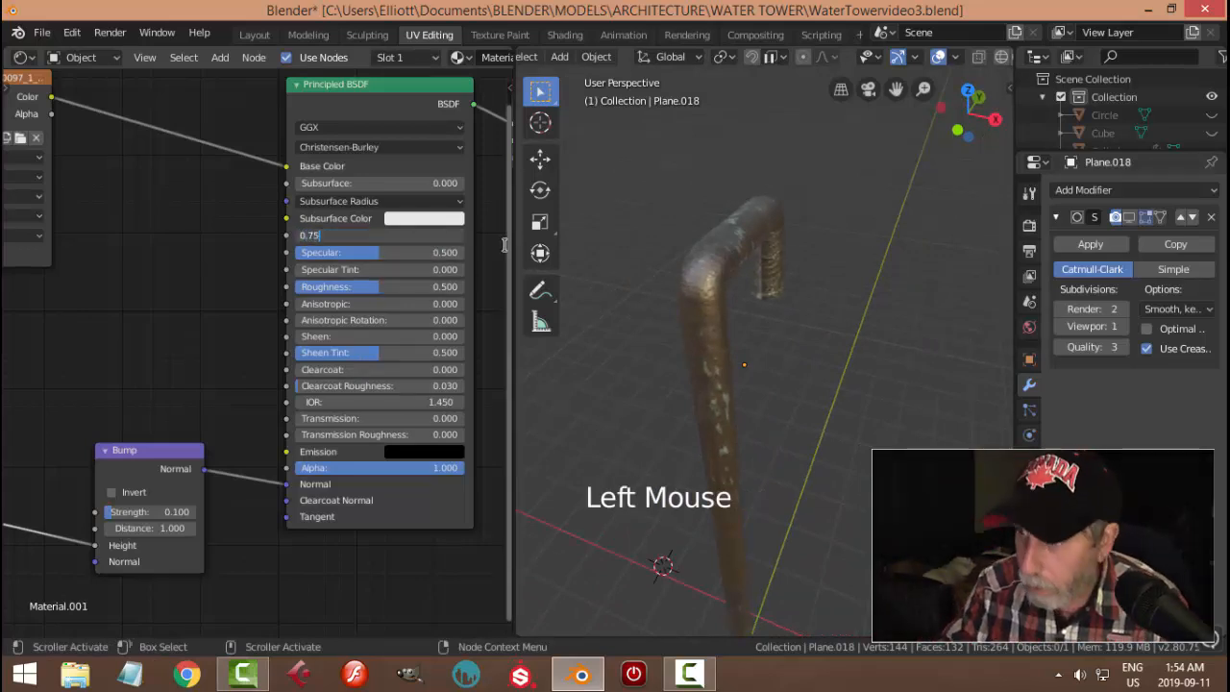
pyautogui.write('0.75')
pyautogui.press('Return')
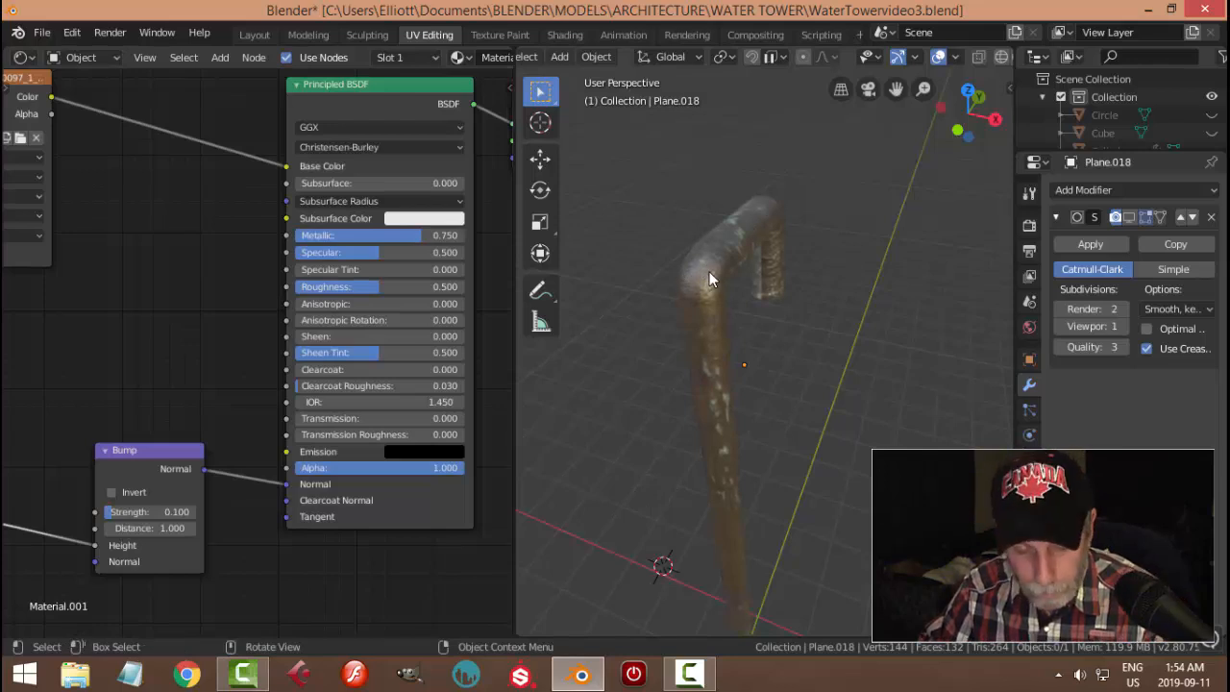
# Reveal all hidden water tower parts, clear the selection, and select the small cylinder on the roof
pyautogui.press('shift')
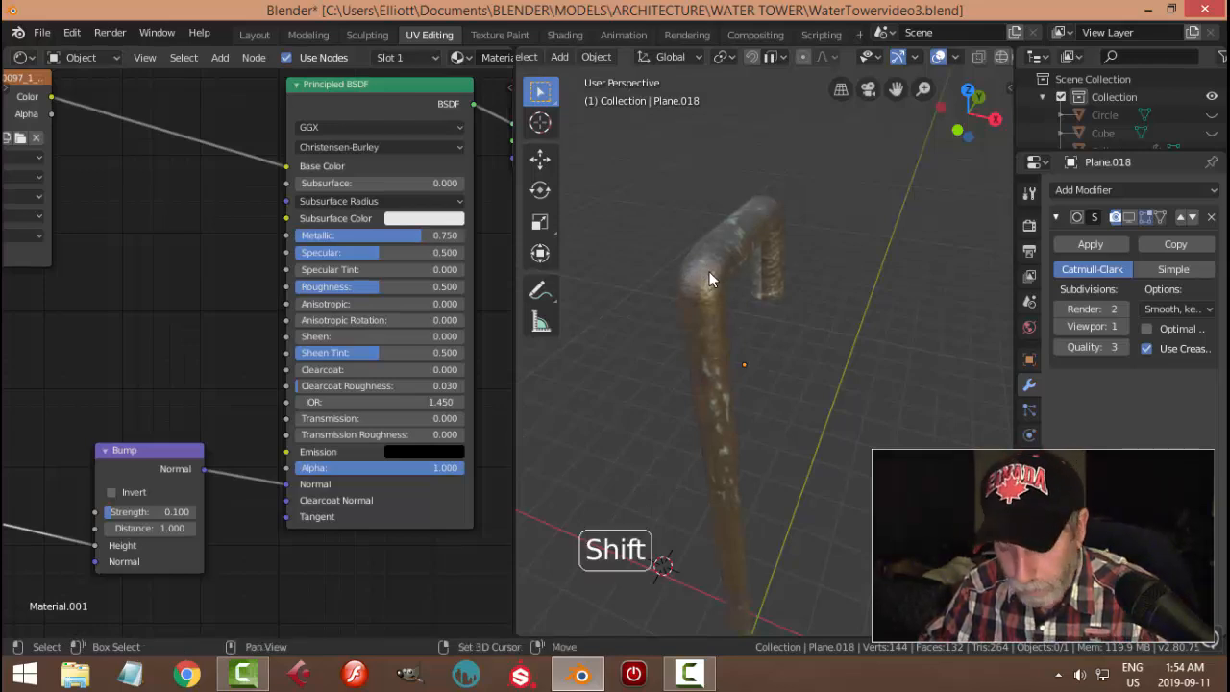
pyautogui.hotkey('alt', 'h')
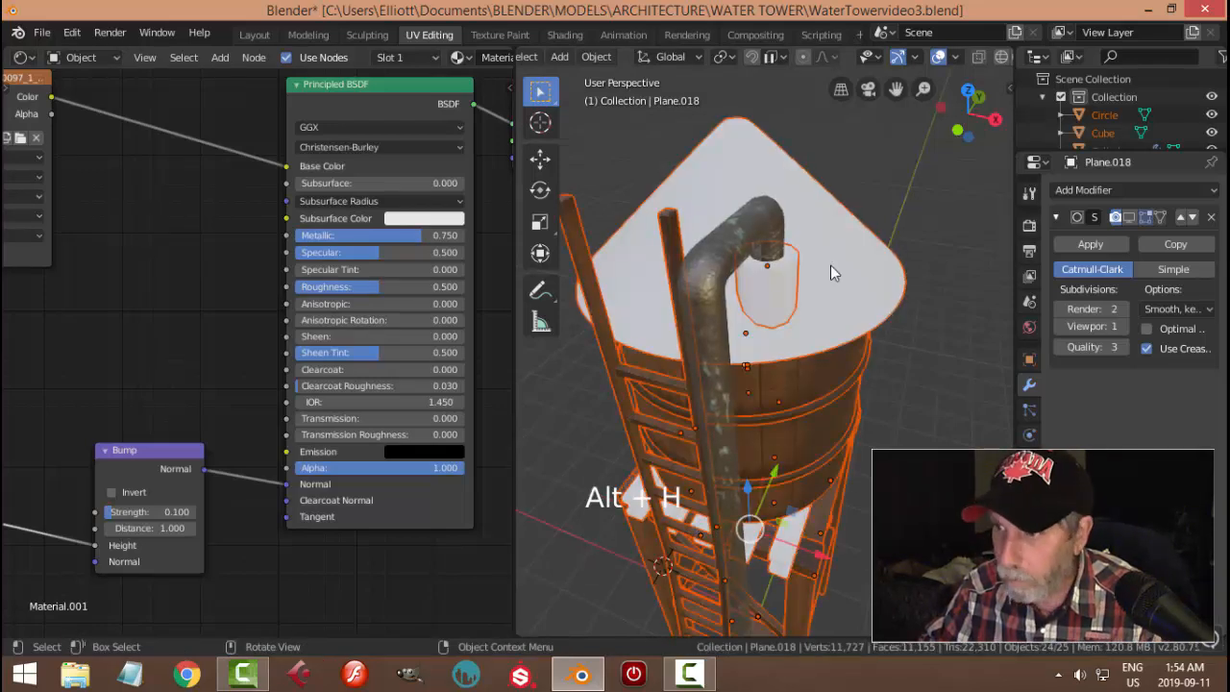
pyautogui.hotkey('alt', 'a')
pyautogui.click(767, 280)
pyautogui.moveTo(767, 279); pyautogui.dragTo(872, 301, button='middle')
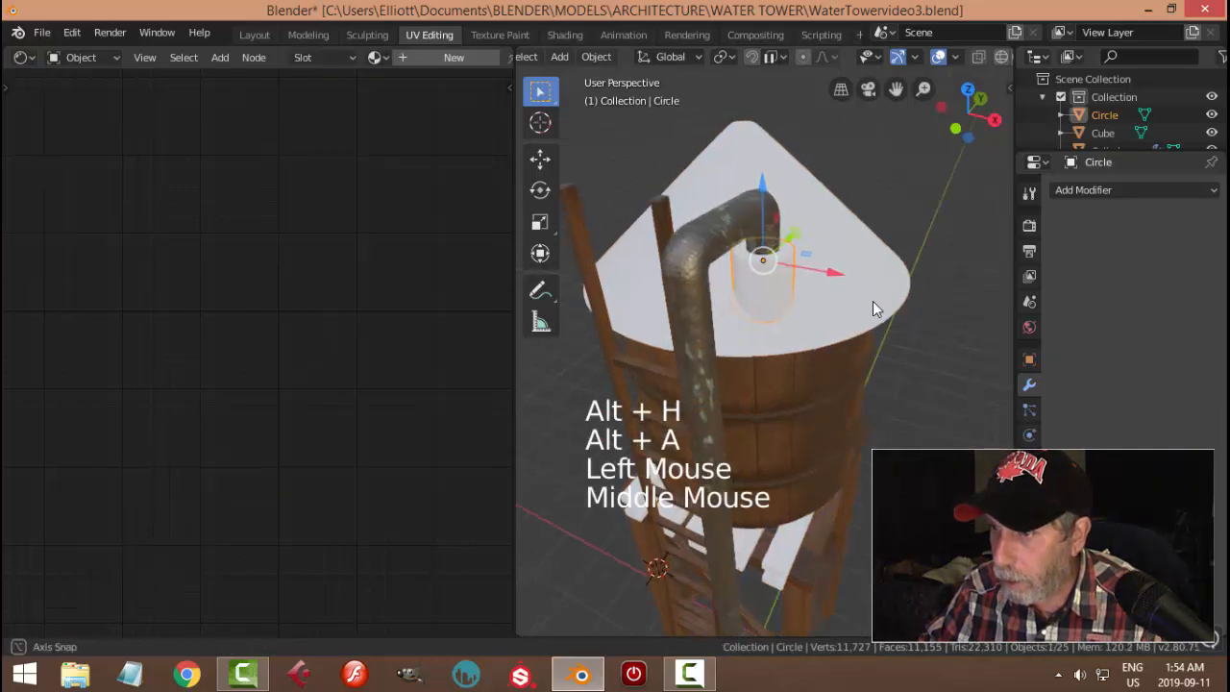
# Turn on viewport display for the pipe's subdivision modifier and deselect the pipe
pyautogui.click(693, 249)
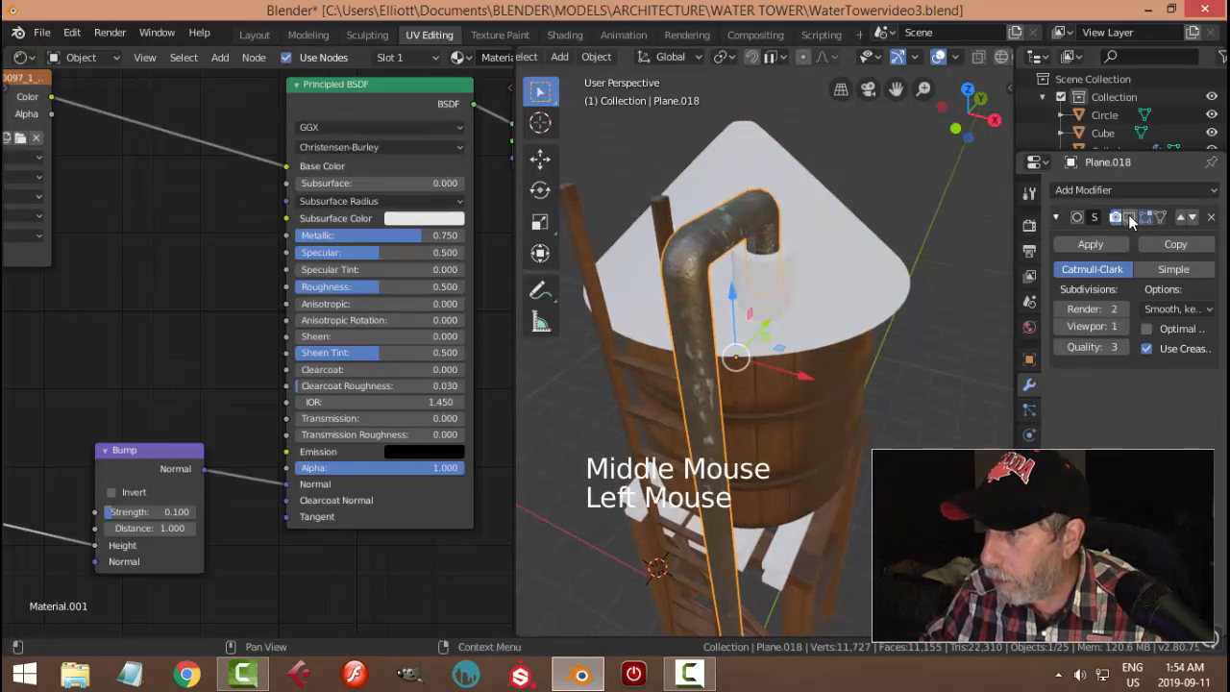
pyautogui.click(1130, 221)
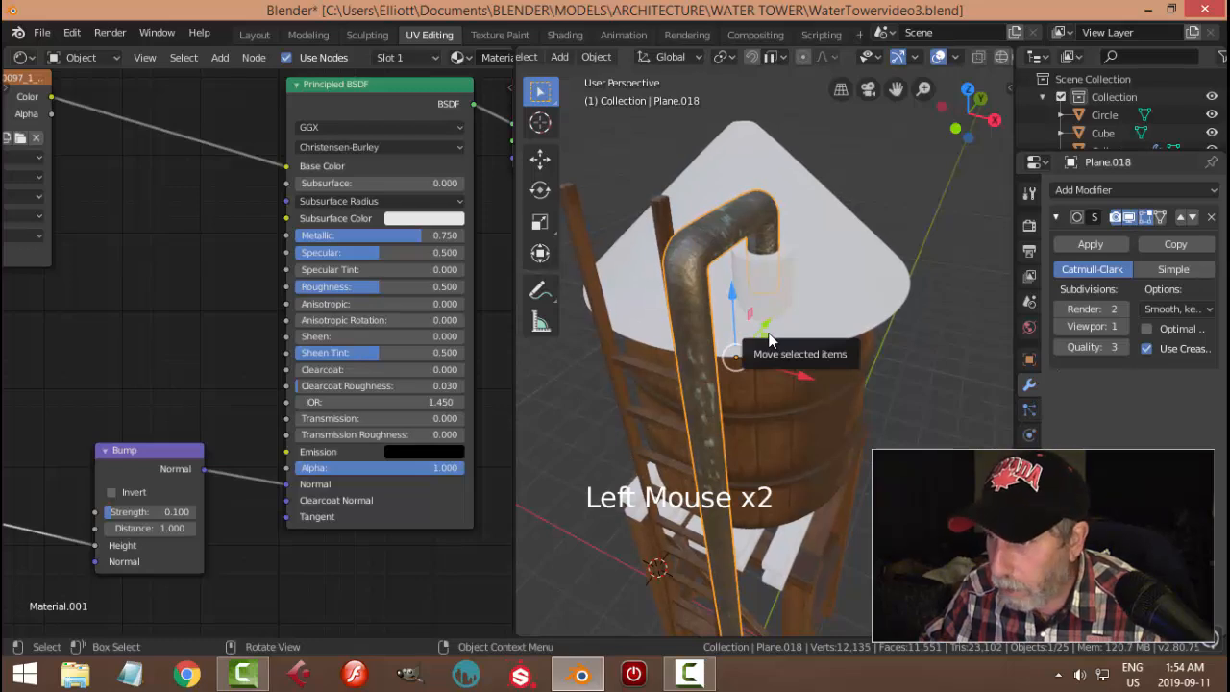
pyautogui.hotkey('alt', 'a')
# Unwrap all faces of the small roof cylinder with Smart UV Project, using an angle limit of 66
pyautogui.moveTo(770, 351); pyautogui.dragTo(765, 293, button='middle')
pyautogui.click(810, 296)
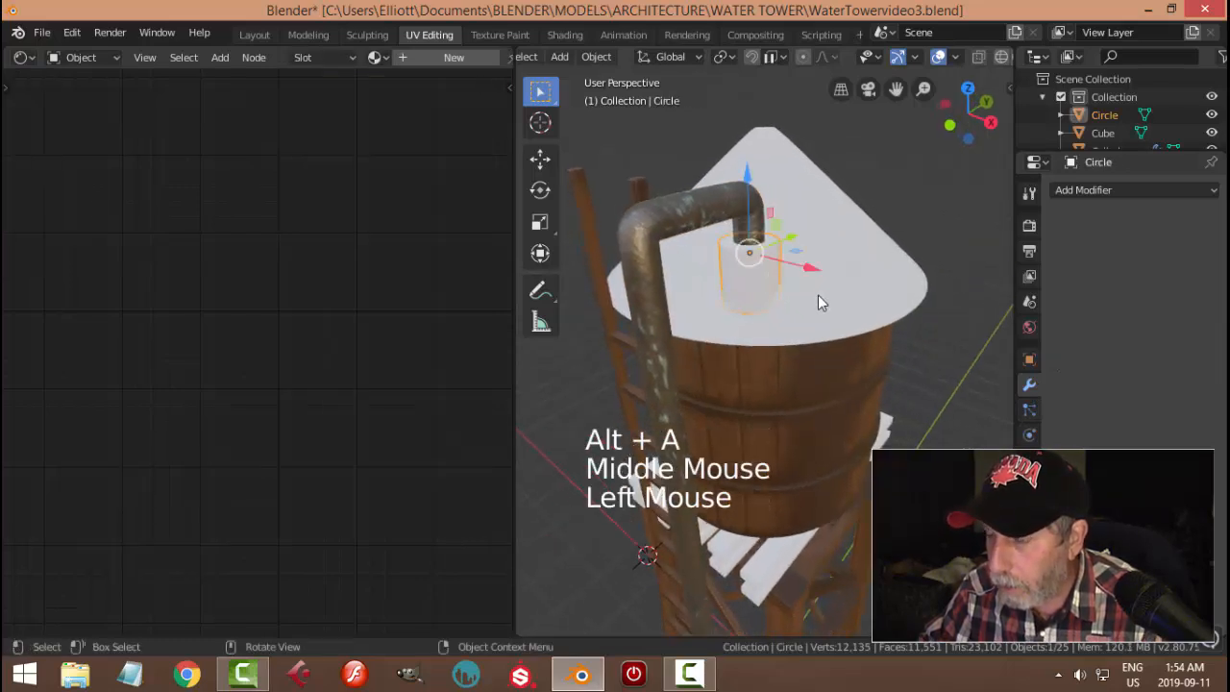
pyautogui.press('Tab')
pyautogui.press('a')
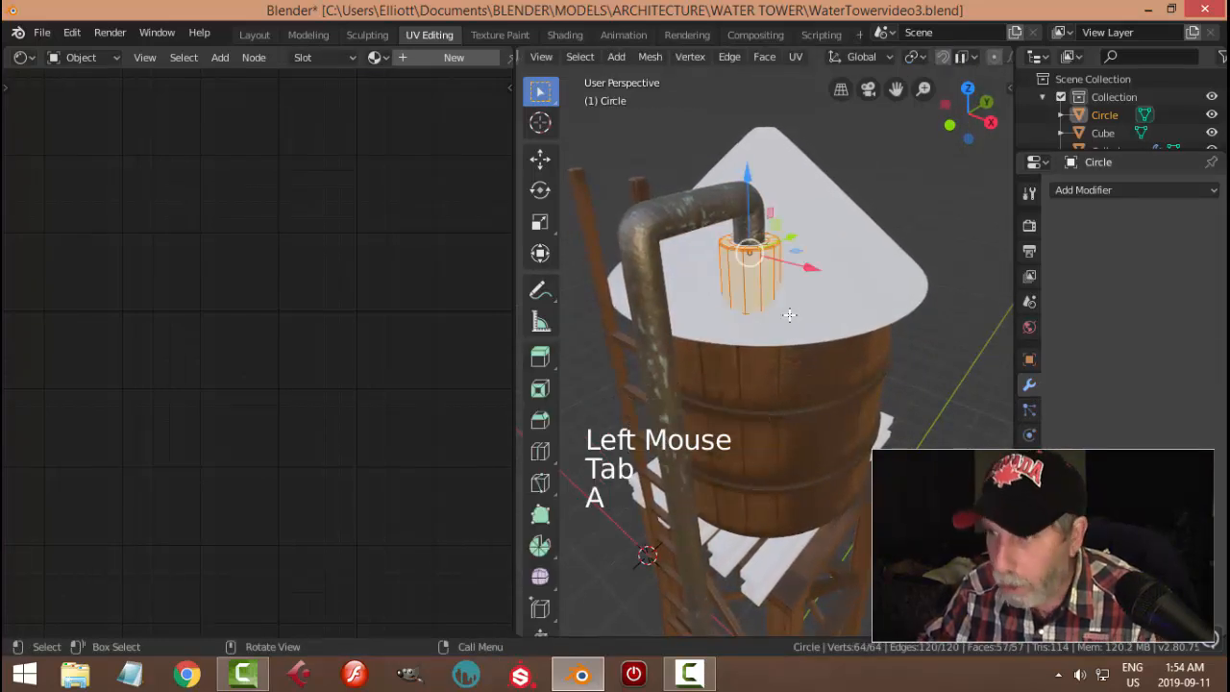
pyautogui.press('u')
pyautogui.click(796, 360)
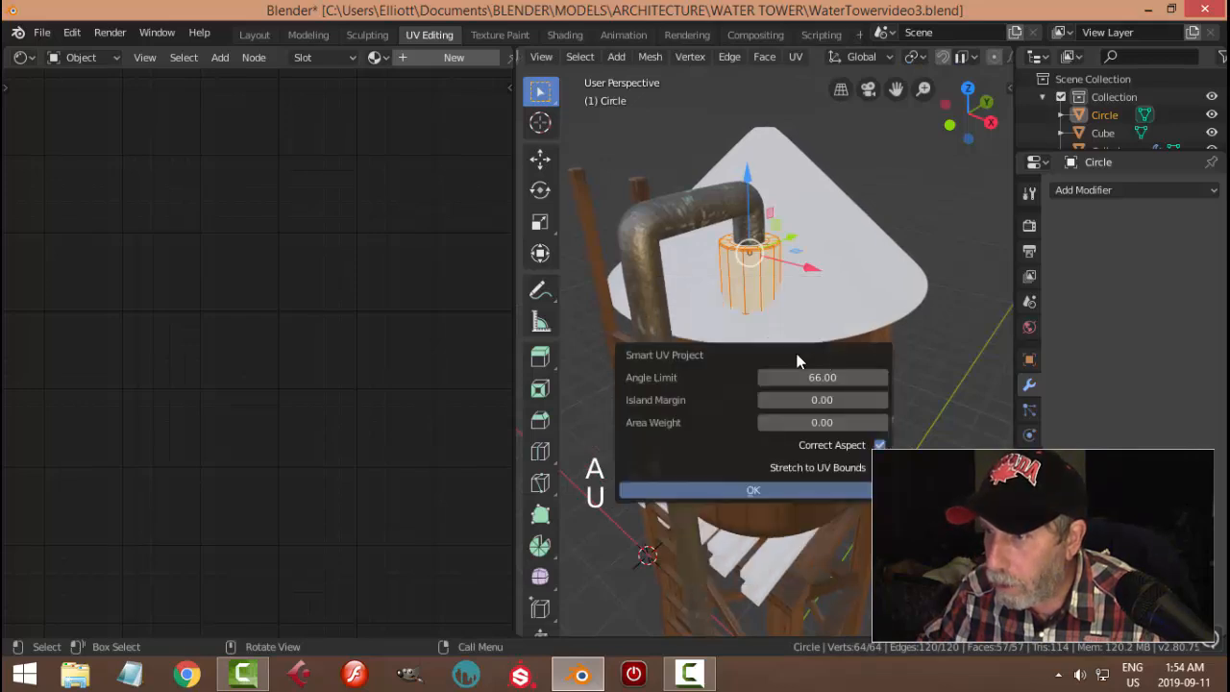
pyautogui.click(811, 484)
pyautogui.press('Tab')
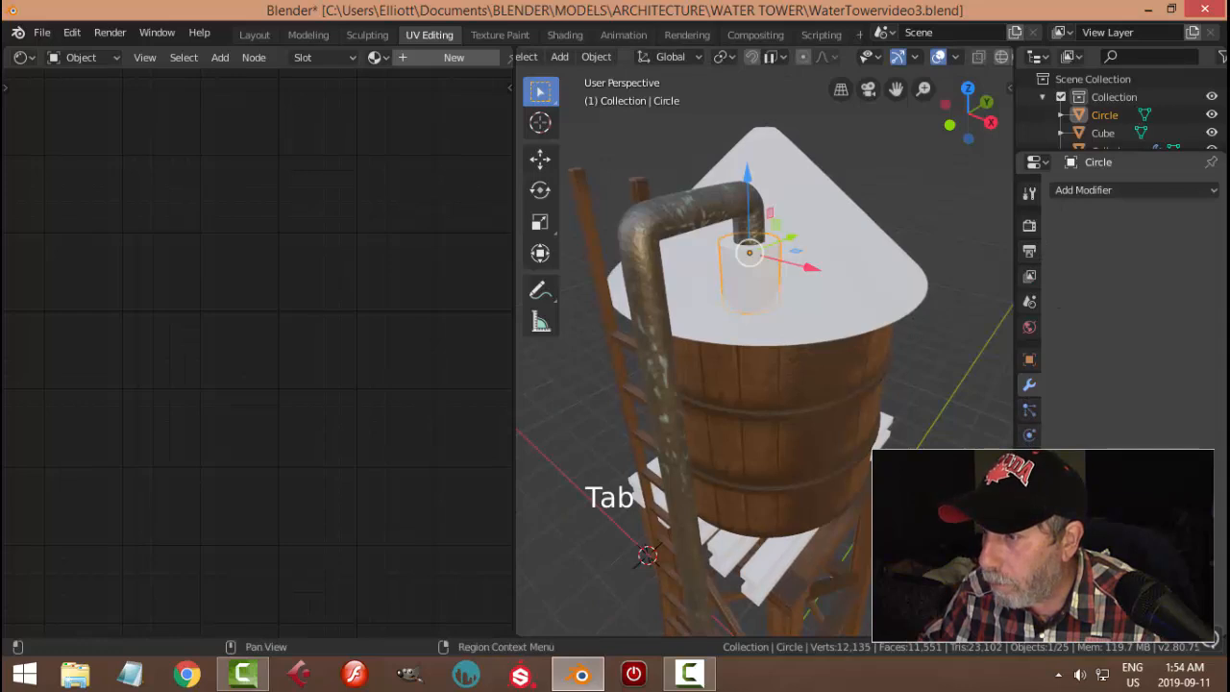
# Assign the existing Material.001 to the small roof cylinder and inspect its surface
pyautogui.click(1030, 510)
pyautogui.click(1060, 249)
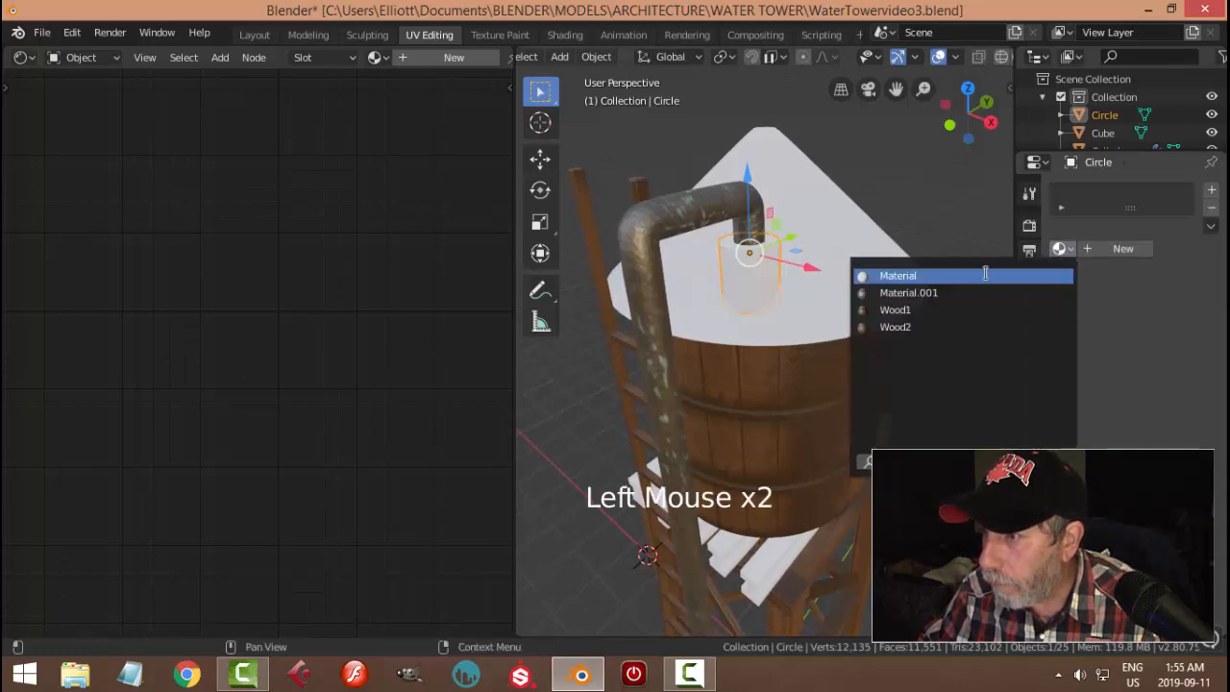
pyautogui.click(956, 292)
pyautogui.moveTo(831, 304); pyautogui.dragTo(675, 220, button='middle')
pyautogui.scroll(3, 737, 328)
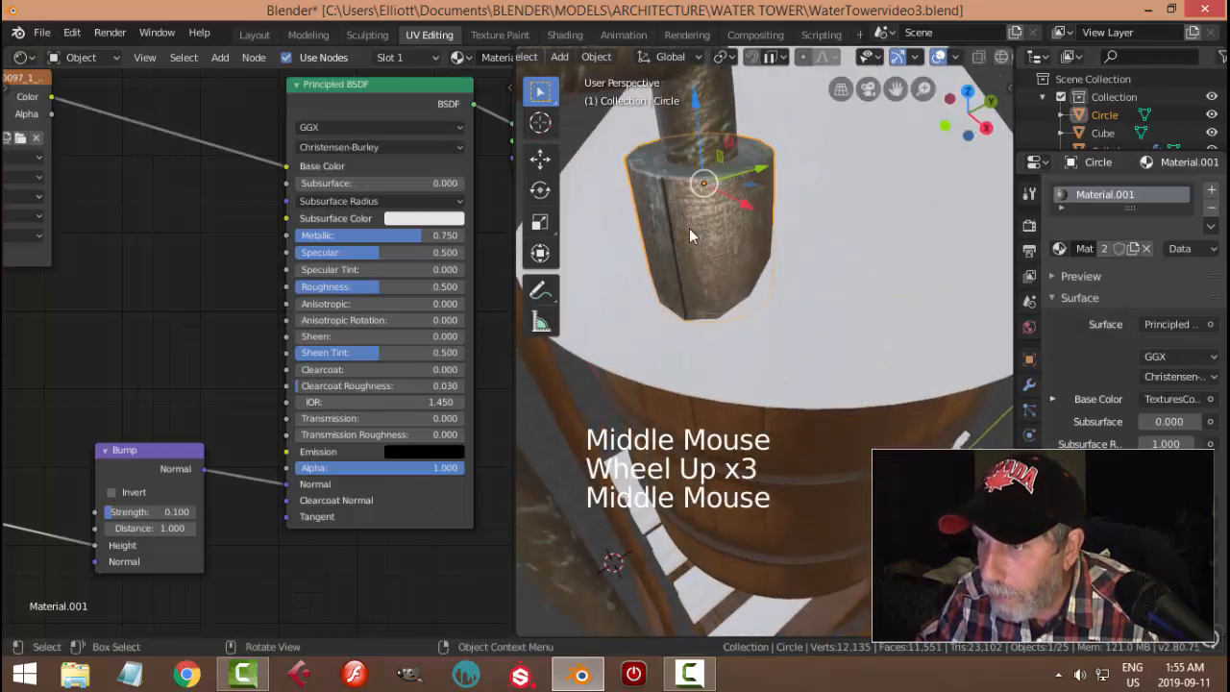
pyautogui.scroll(-1, 715, 276)
pyautogui.moveTo(715, 277); pyautogui.dragTo(971, 253, button='middle')
# Rename the cylinder's material to METAL
pyautogui.click(1114, 194)
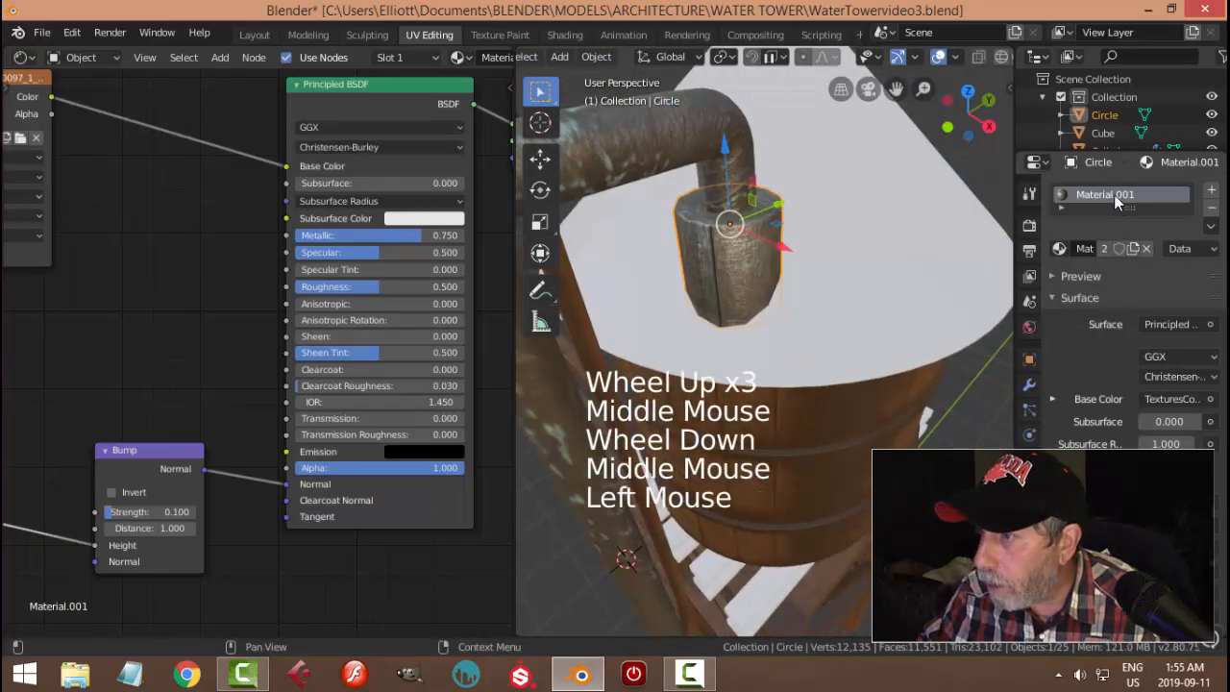
pyautogui.doubleClick(1153, 195)
pyautogui.write('MET')
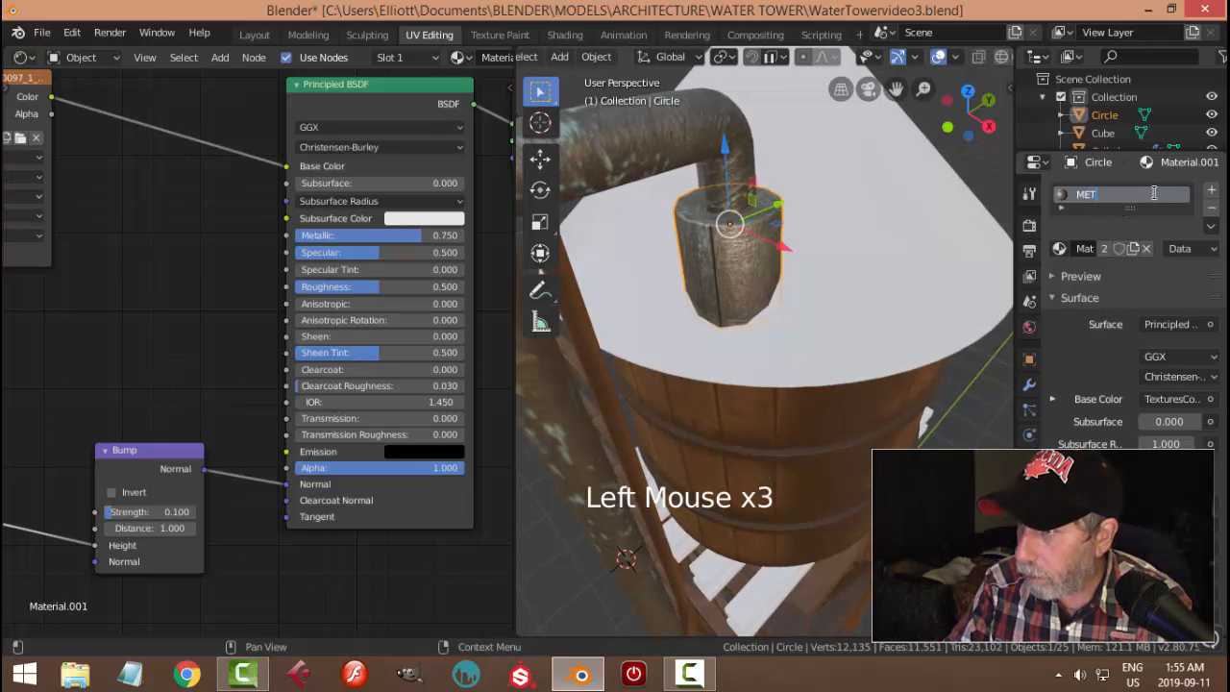
pyautogui.write('AL')
pyautogui.press('Return')
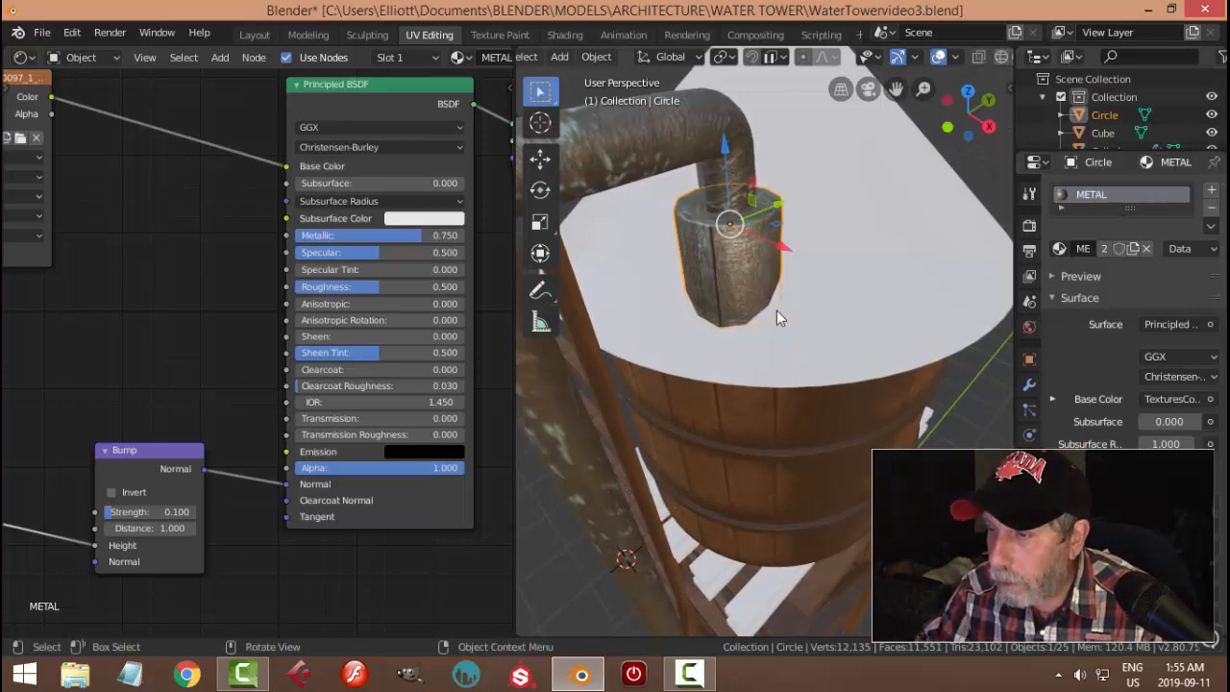
# Isolate the small roof cylinder from all other objects and open its mesh for editing
pyautogui.hotkey('shift', 'h')
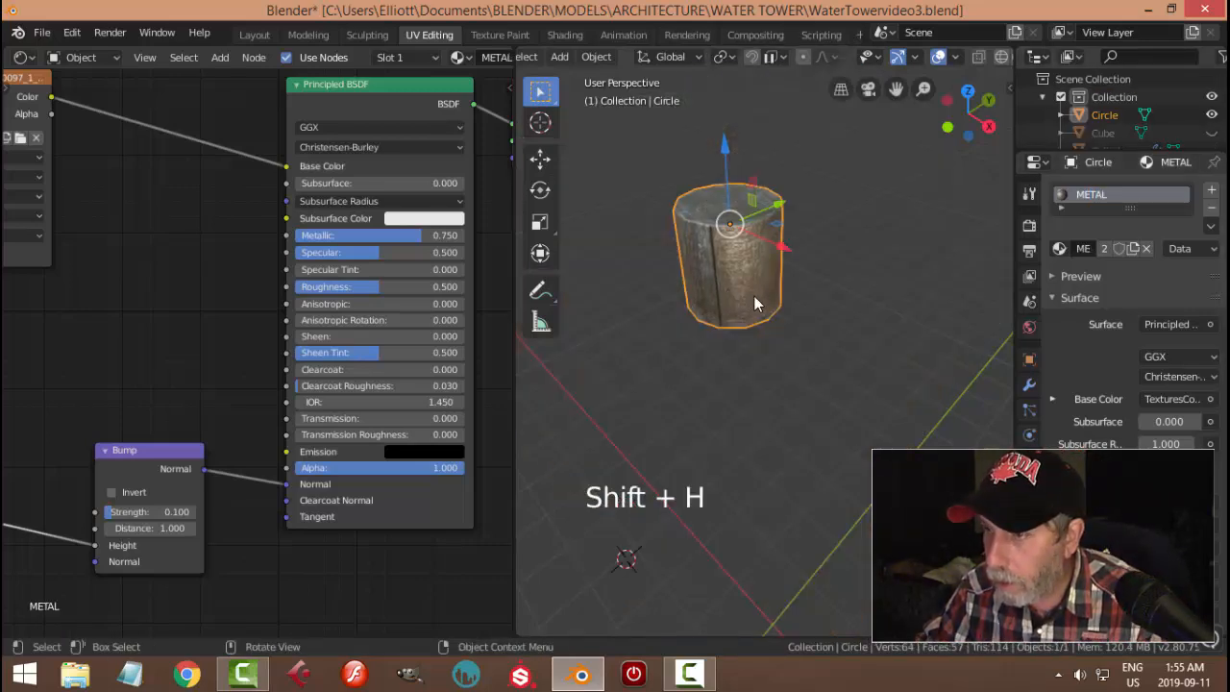
pyautogui.press('Tab')
pyautogui.moveTo(754, 304); pyautogui.dragTo(680, 277, button='middle')
pyautogui.press('alt')
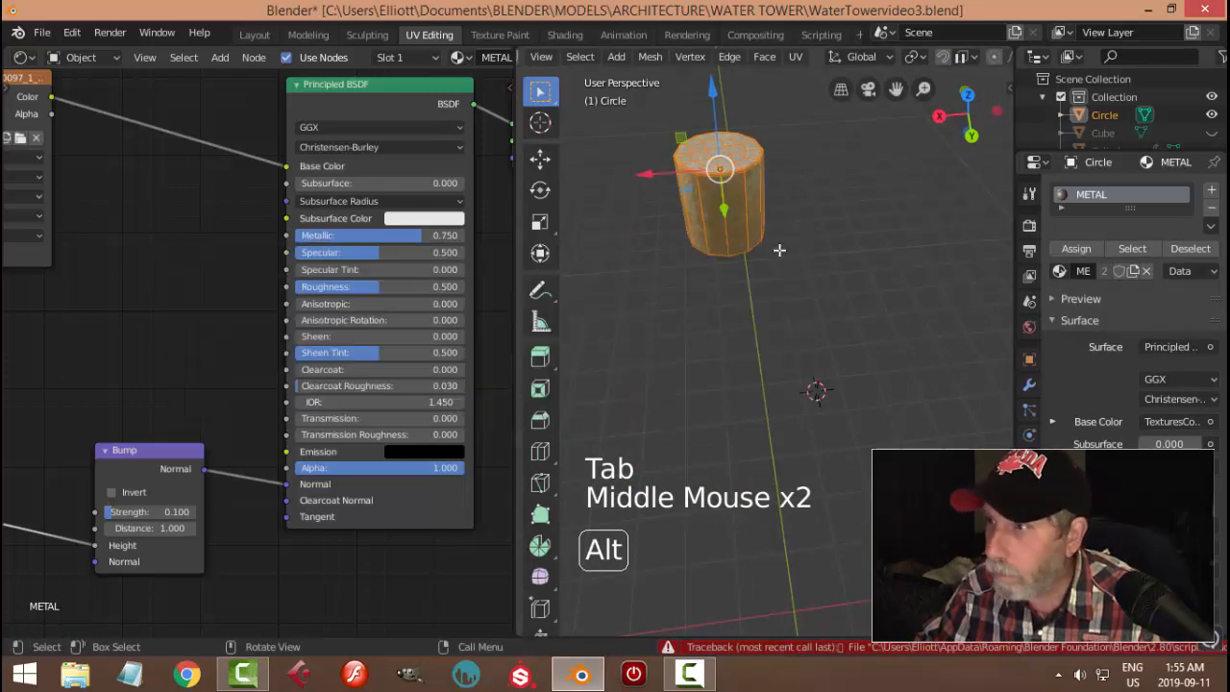
pyautogui.moveTo(871, 231); pyautogui.dragTo(754, 299, button='middle')
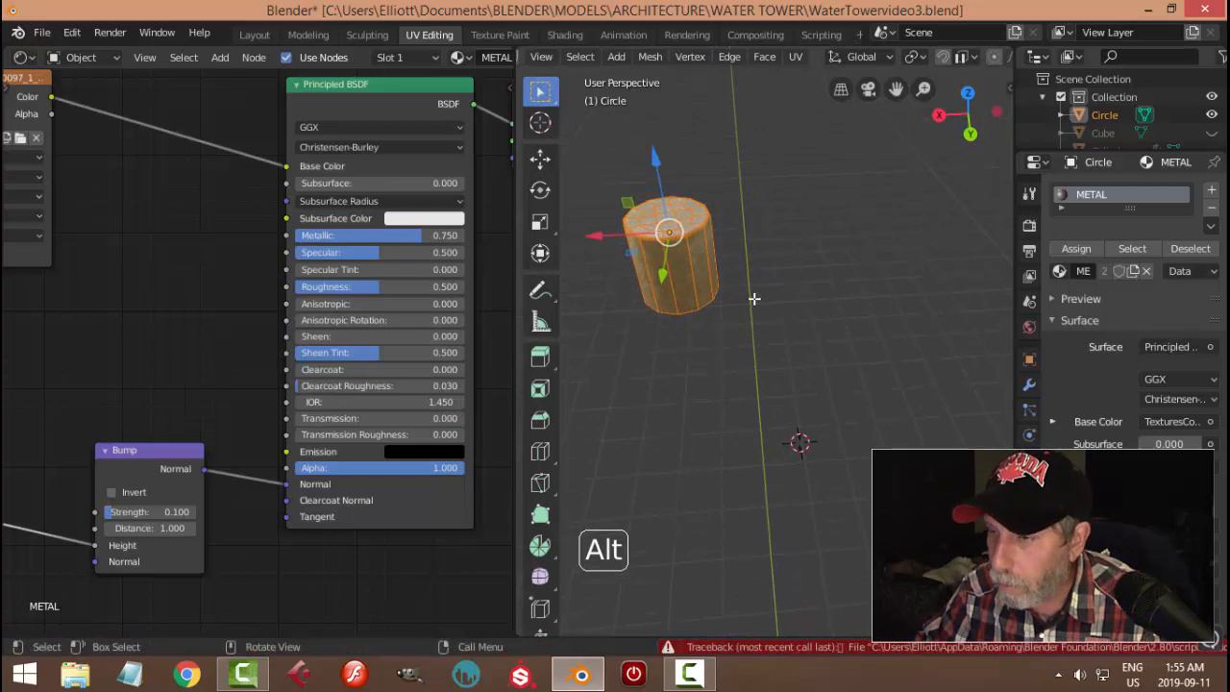
# Reset the Screencast Keys overlay in the 3D view
pyautogui.press('n')
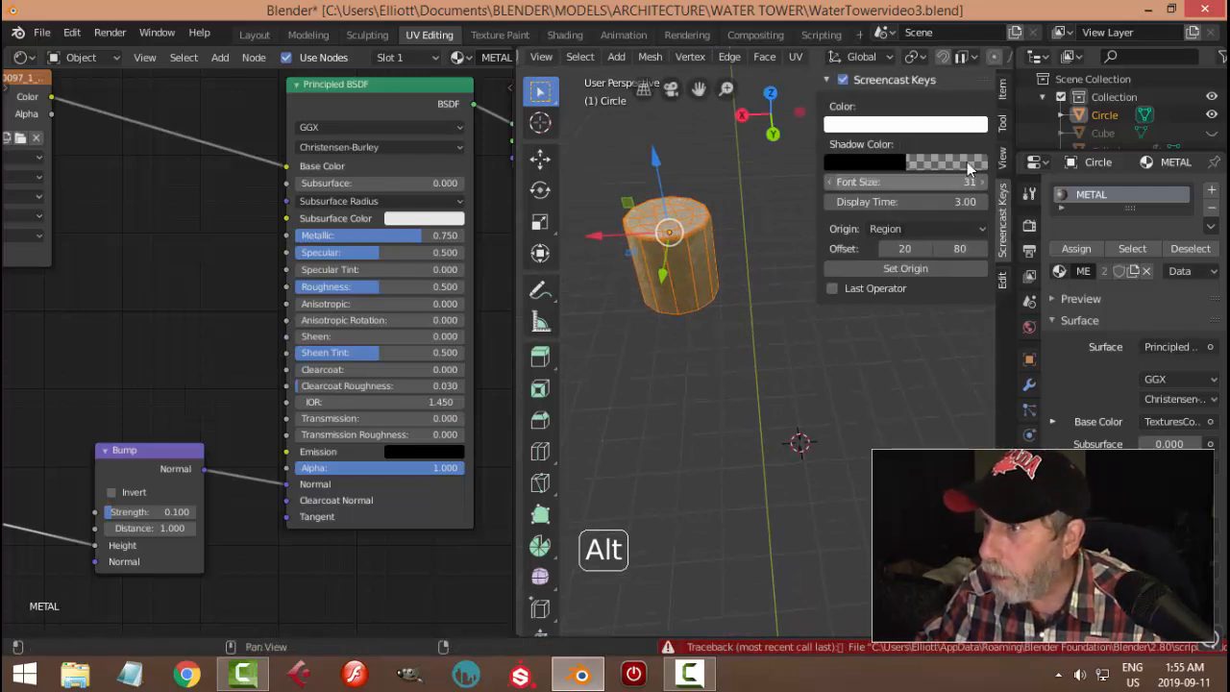
pyautogui.click(846, 79)
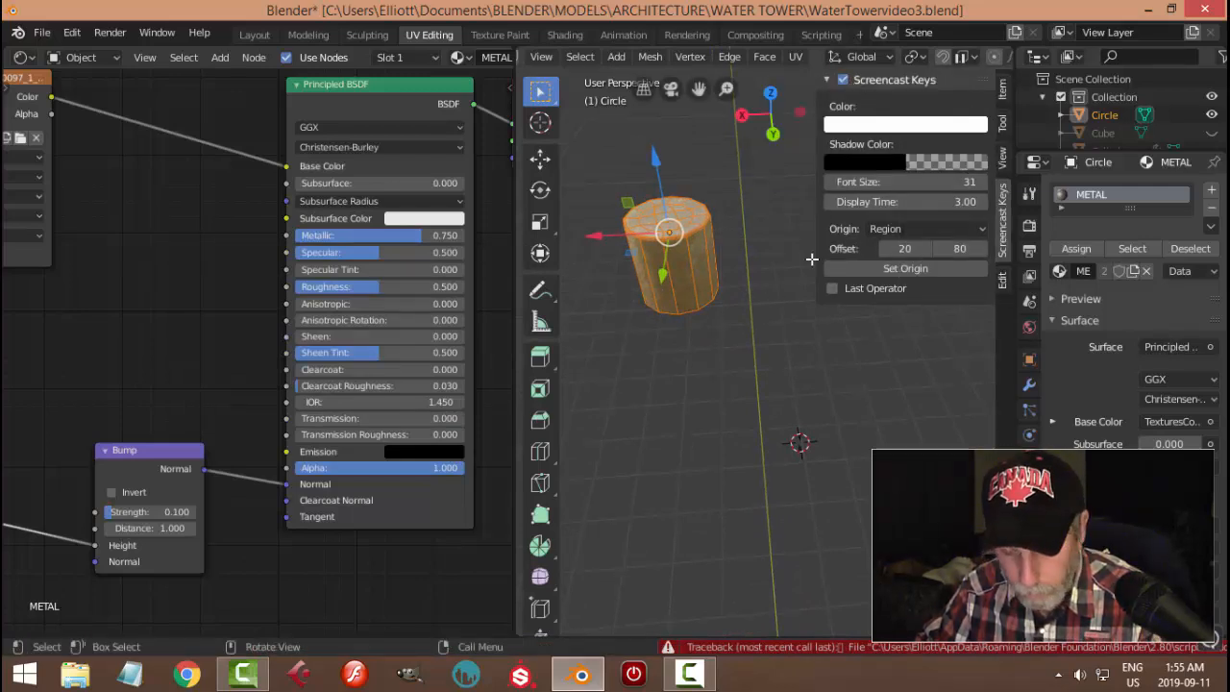
pyautogui.press('n')
pyautogui.hotkey('alt', 'a')
pyautogui.scroll(2, 630, 252)
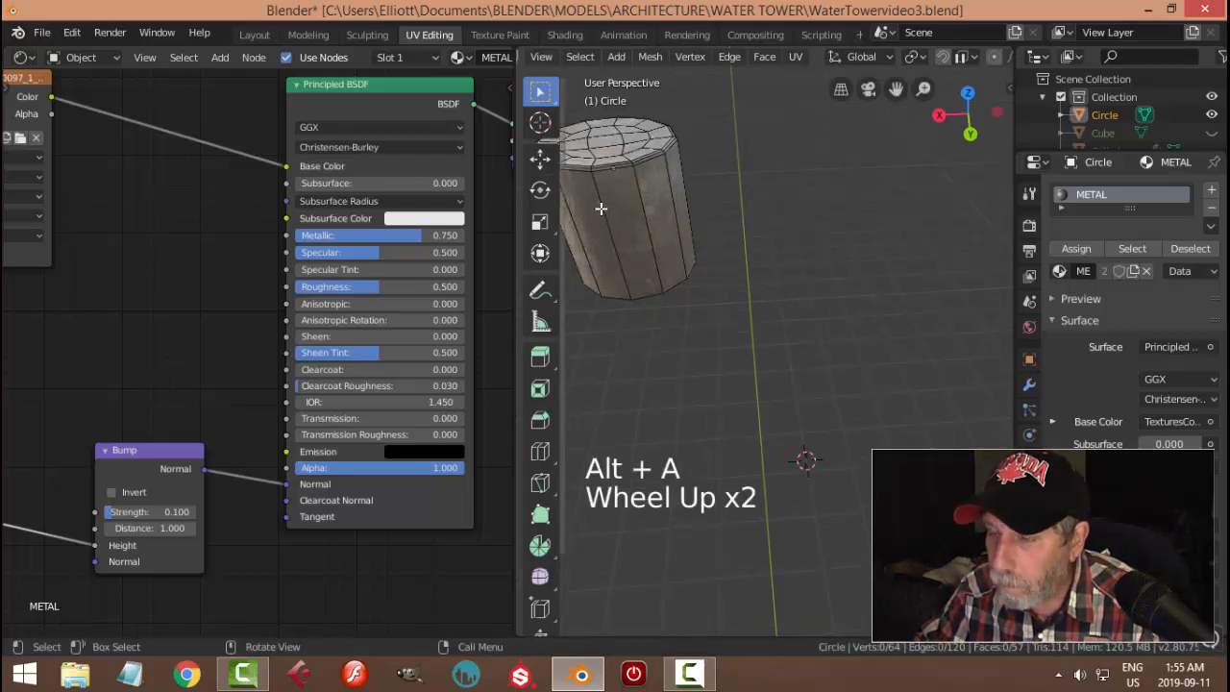
pyautogui.keyDown('alt'); pyautogui.keyDown('shift'); pyautogui.click(627, 205); pyautogui.keyUp('shift'); pyautogui.keyUp('alt')
pyautogui.hotkey('alt', 'a')
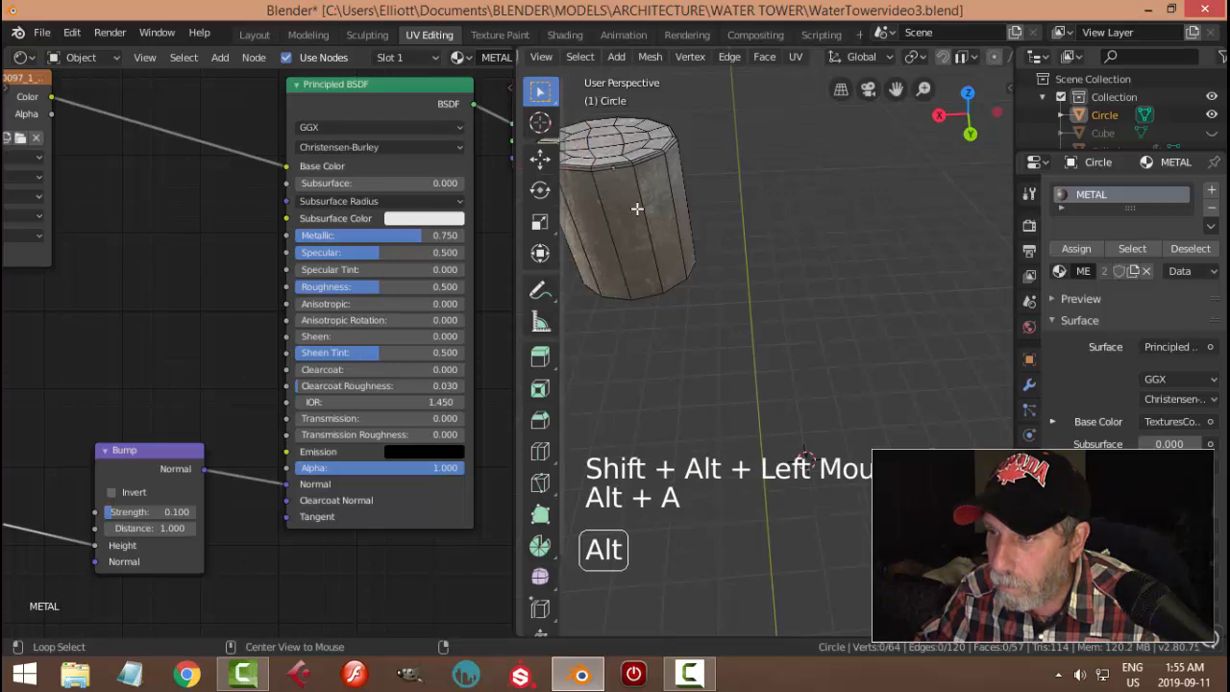
pyautogui.click(607, 198)
pyautogui.keyDown('shift'); pyautogui.moveTo(646, 197); pyautogui.dragTo(700, 268, button='middle'); pyautogui.keyUp('shift')
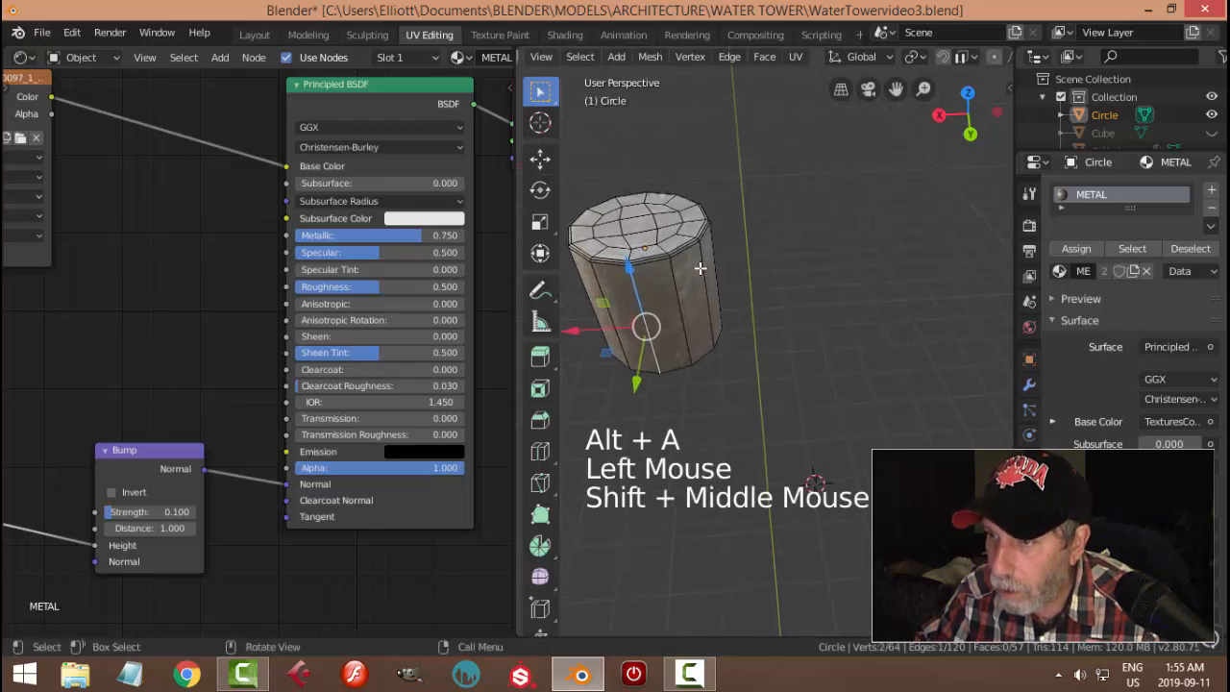
pyautogui.scroll(1, 636, 247)
pyautogui.keyDown('alt'); pyautogui.keyDown('shift'); pyautogui.click(613, 236); pyautogui.keyUp('shift'); pyautogui.keyUp('alt')
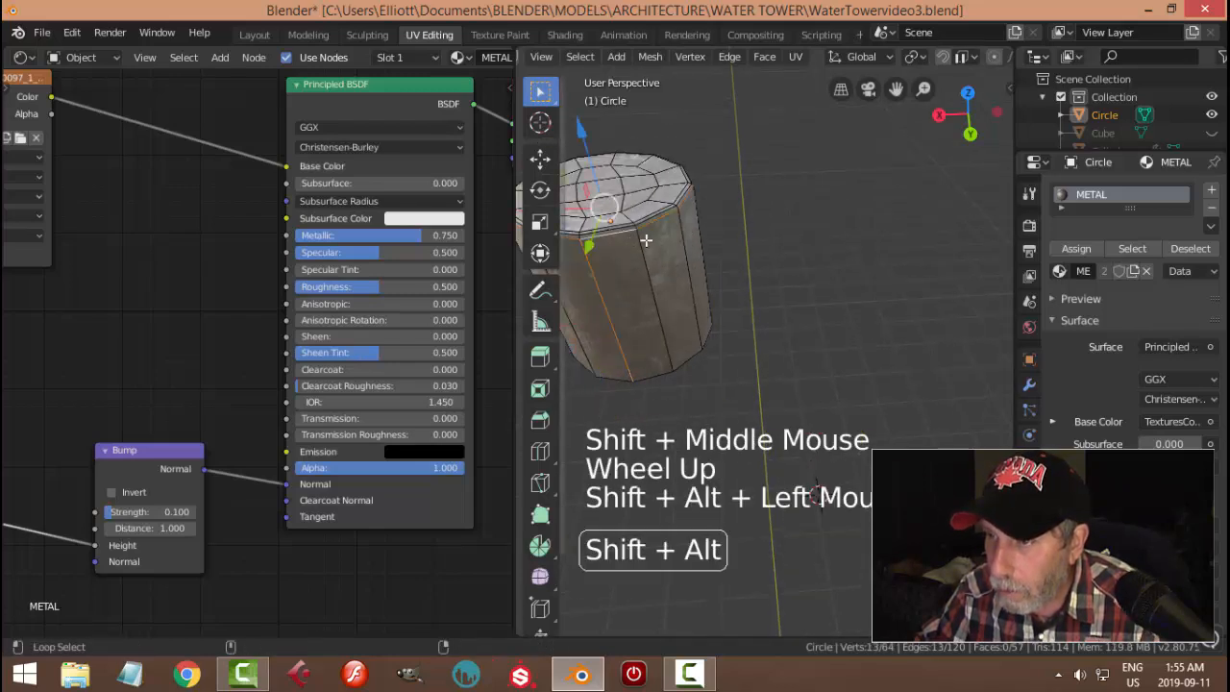
pyautogui.hotkey('alt', 'a')
# Mark a seam along one vertical side edge of the cylinder and the edge loop around its top rim
pyautogui.keyDown('shift'); pyautogui.moveTo(660, 256); pyautogui.dragTo(699, 275, button='middle'); pyautogui.keyUp('shift')
pyautogui.scroll(1, 671, 278)
pyautogui.click(644, 278)
pyautogui.scroll(2, 637, 252)
pyautogui.keyDown('shift'); pyautogui.click(651, 207); pyautogui.keyUp('shift')
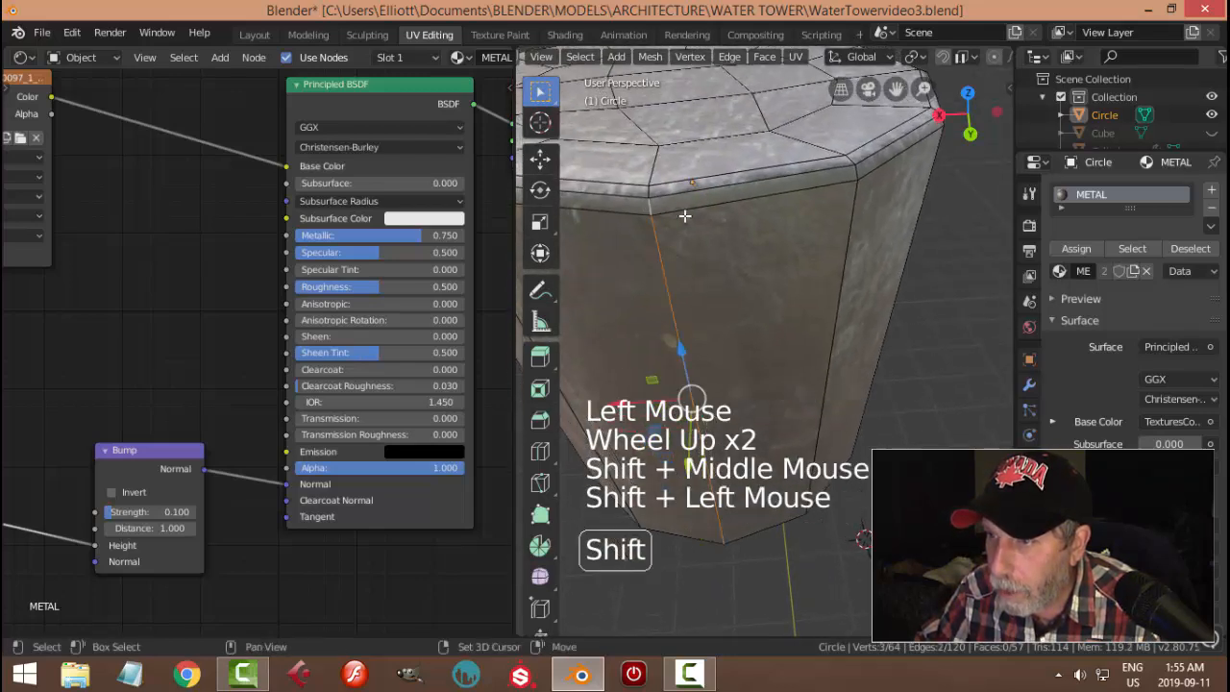
pyautogui.keyDown('alt'); pyautogui.keyDown('shift'); pyautogui.click(676, 193); pyautogui.keyUp('shift'); pyautogui.keyUp('alt')
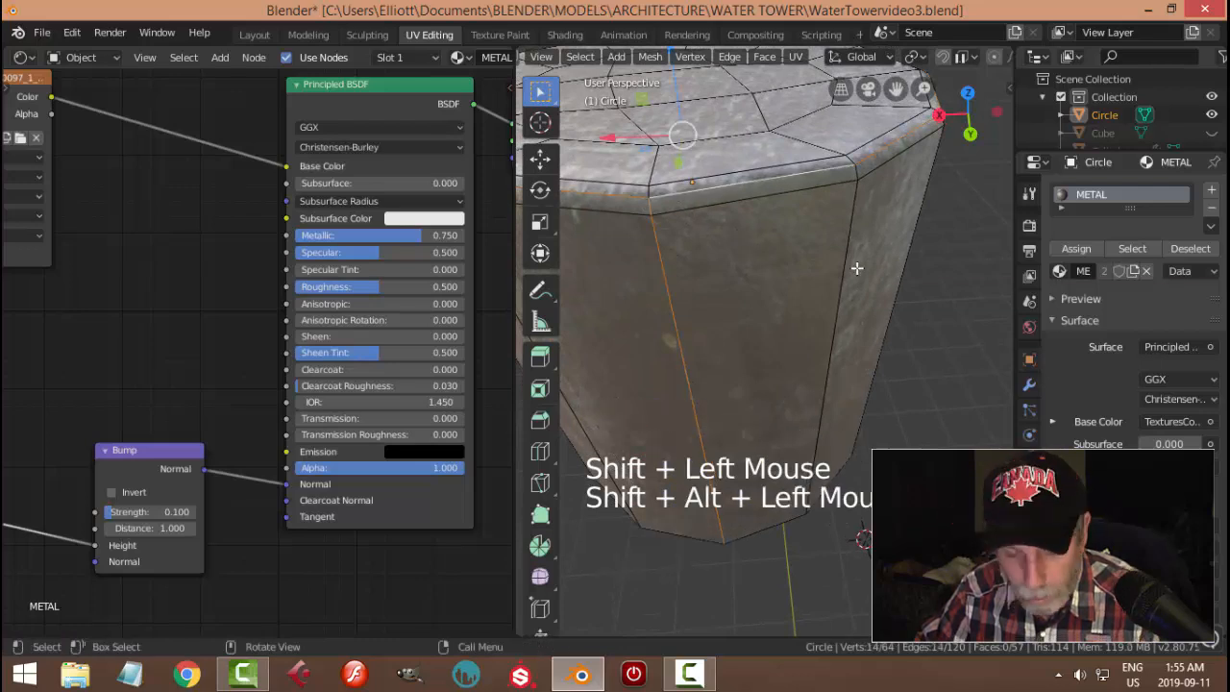
pyautogui.hotkey('ctrl', 'e')
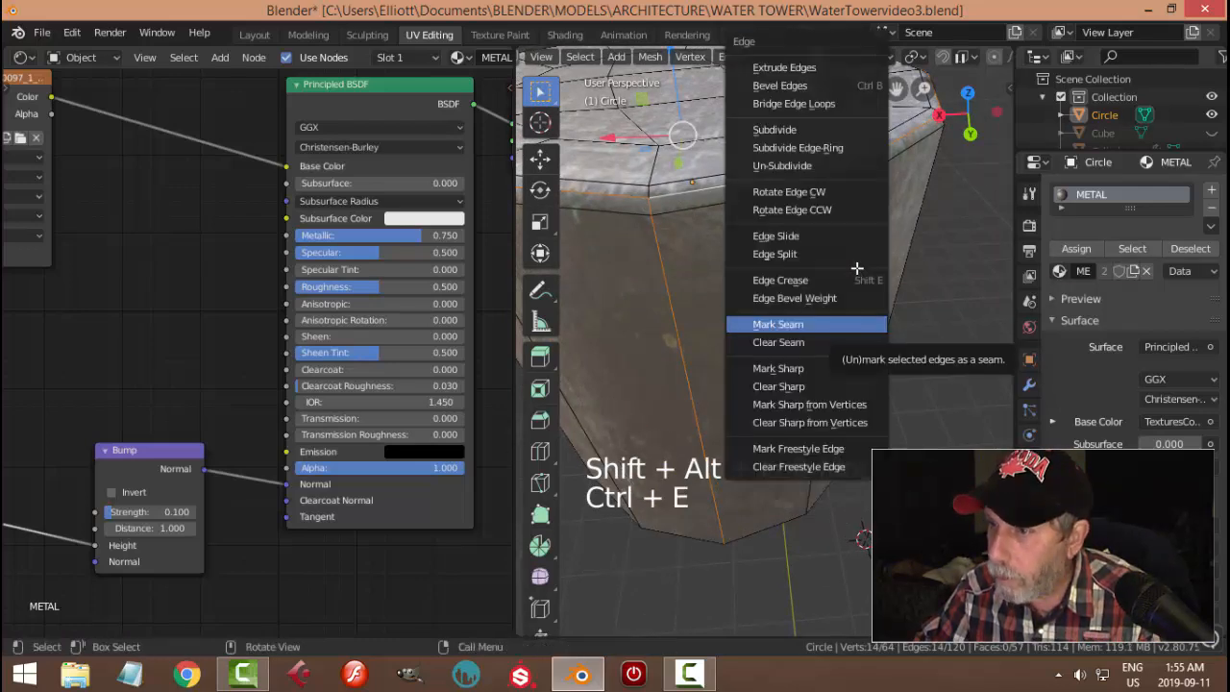
pyautogui.click(806, 318)
# Unwrap all faces of the roof cylinder along its seams and return to Object Mode
pyautogui.press('a')
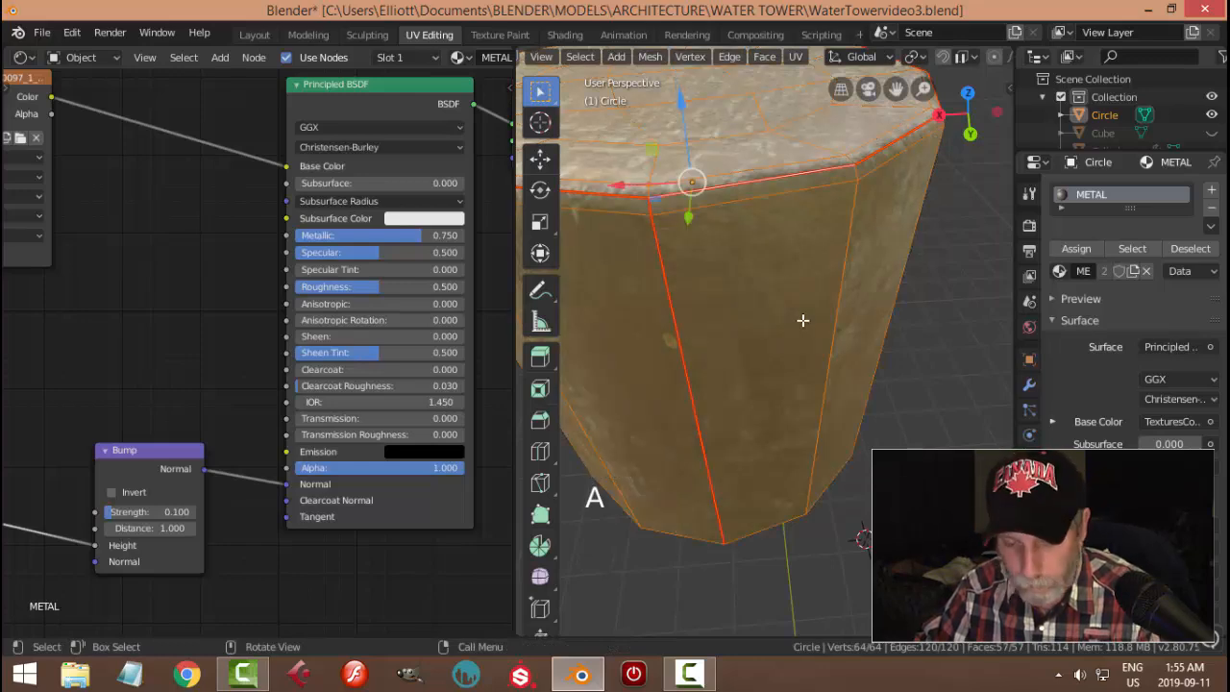
pyautogui.press('u')
pyautogui.click(755, 282)
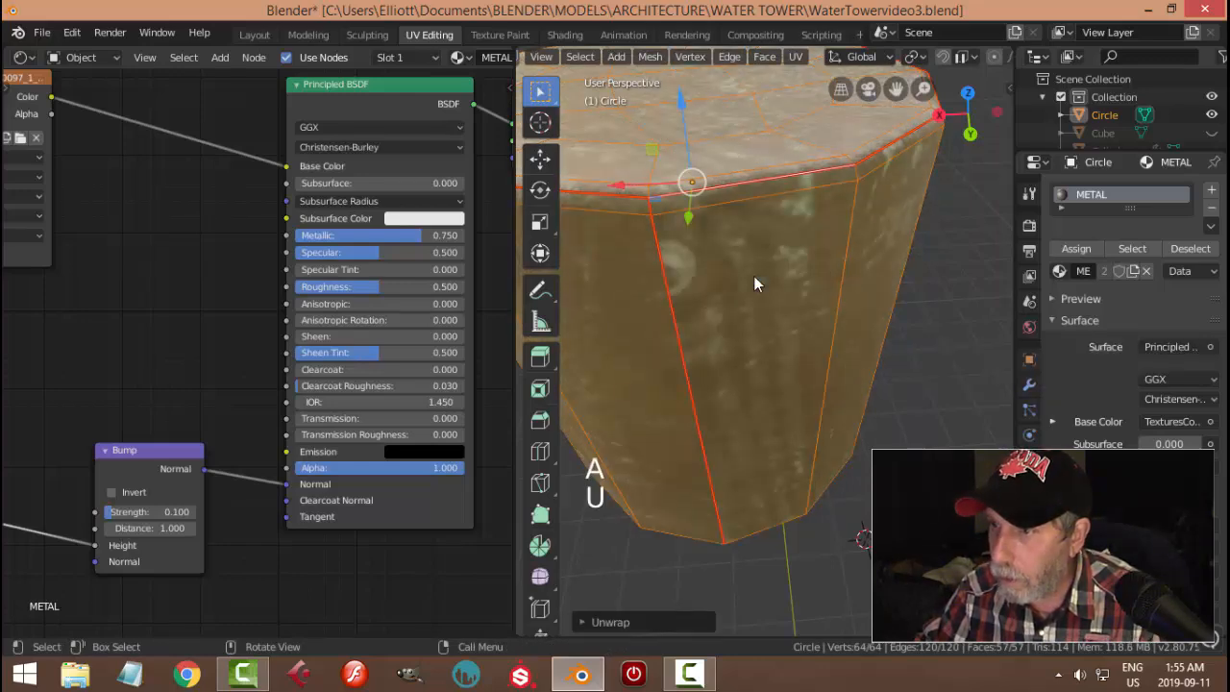
pyautogui.hotkey('alt', 'a')
pyautogui.scroll(-4, 788, 303)
pyautogui.moveTo(788, 303); pyautogui.dragTo(573, 393, button='middle')
pyautogui.press('Tab')
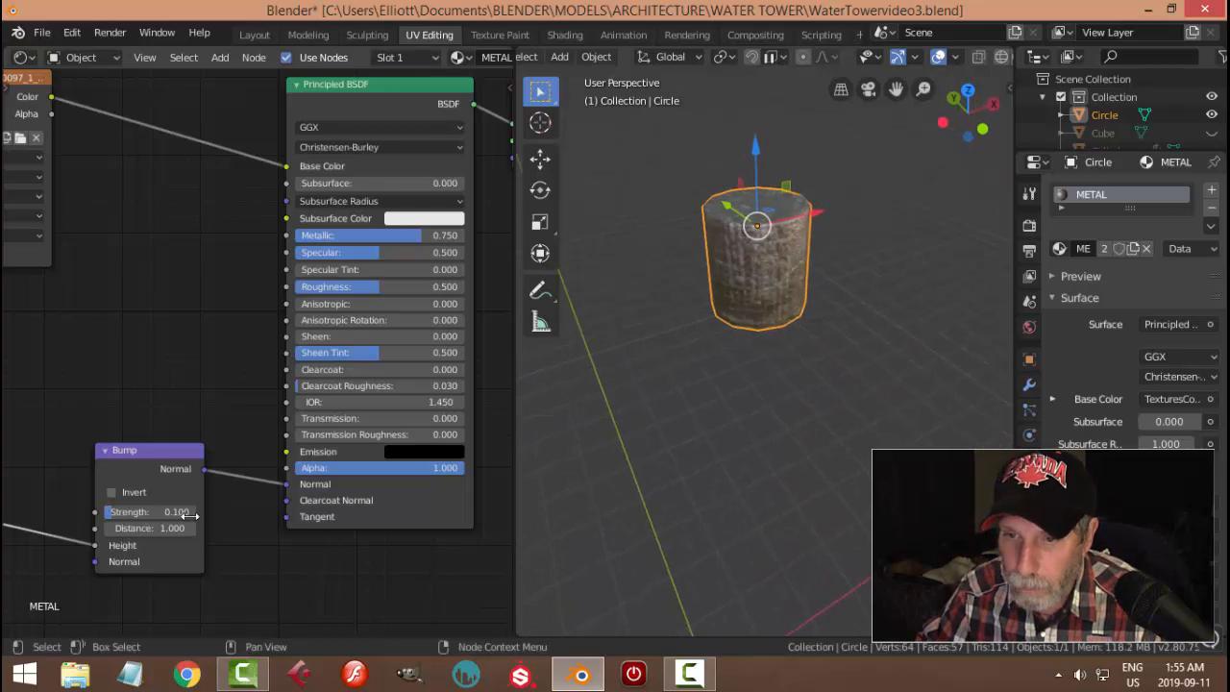
# Set the METAL material's bump strength to 0.080 and unhide all objects, leaving nothing selected
pyautogui.click(235, 509)
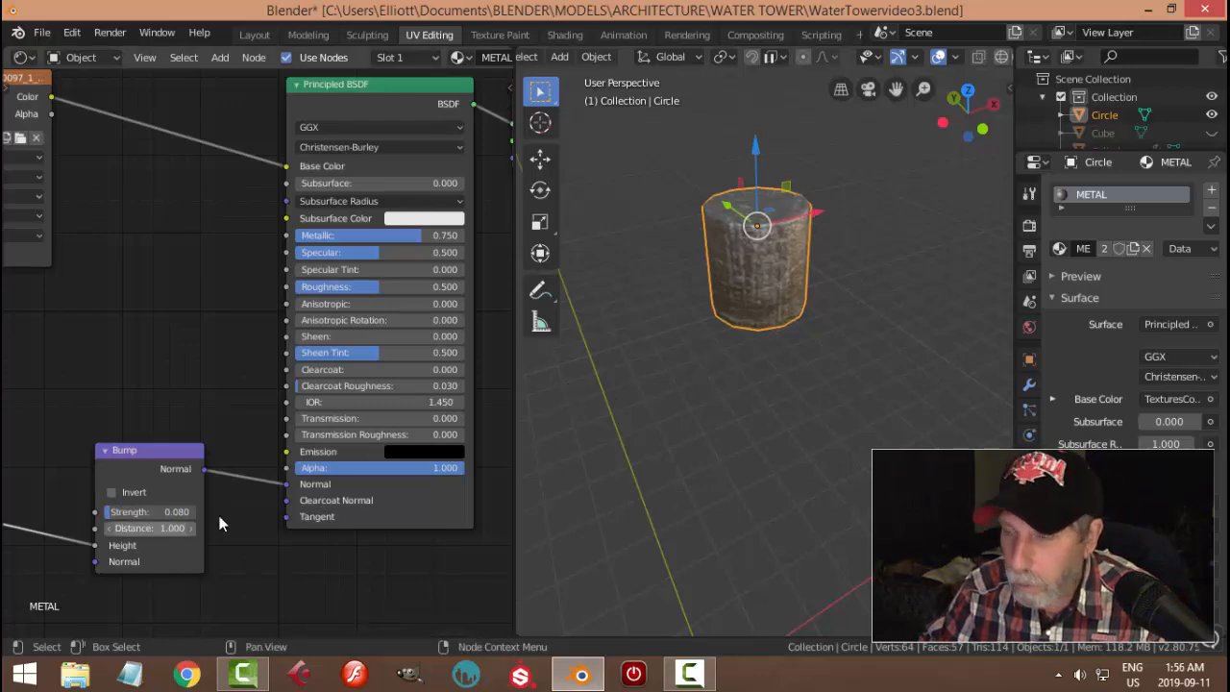
pyautogui.hotkey('alt', 'h')
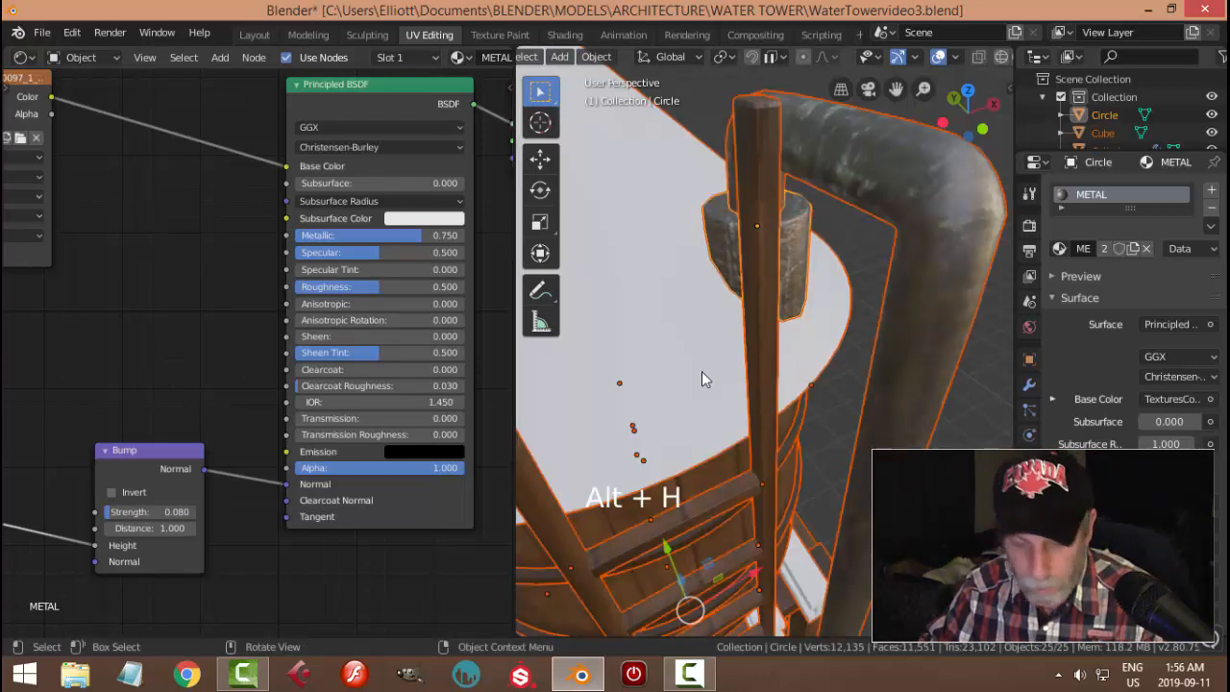
pyautogui.hotkey('alt', 'a')
pyautogui.moveTo(843, 302)
pyautogui.mouseDown(button='middle')
pyautogui.moveTo(738, 311)
pyautogui.moveTo(865, 293)
pyautogui.mouseUp(button='middle')
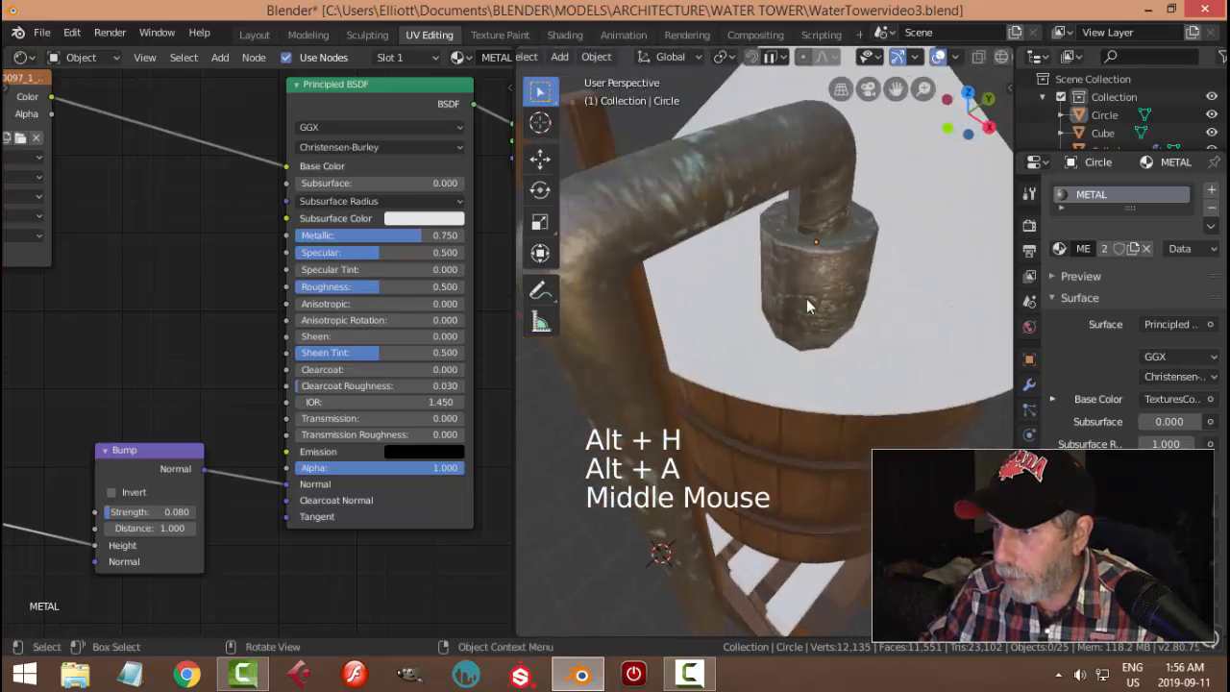
# Check the small roof cylinder's modifiers and deselect it
pyautogui.click(870, 288)
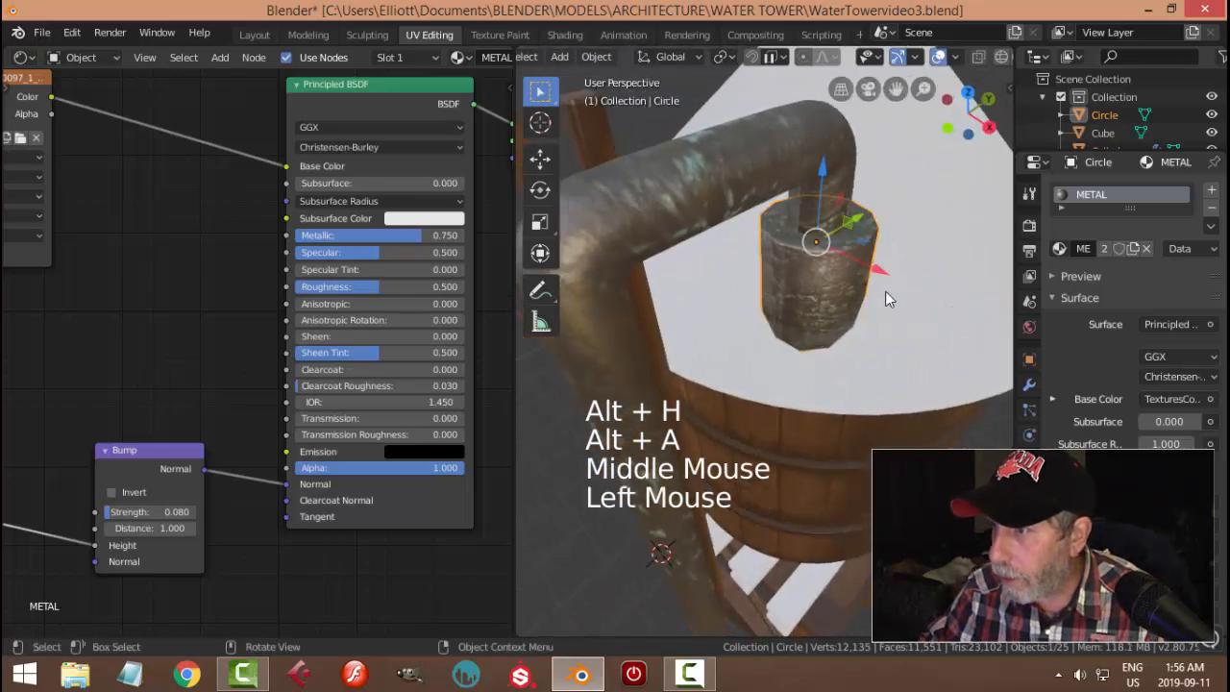
pyautogui.click(1029, 385)
pyautogui.hotkey('alt', 'a')
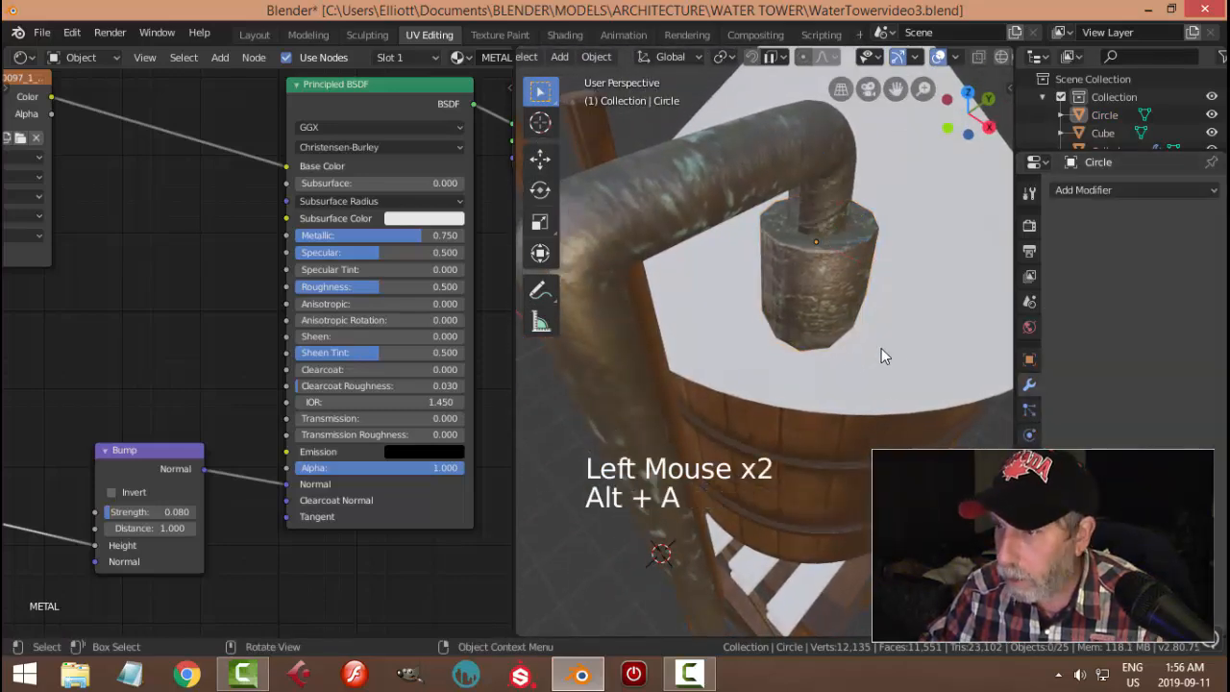
# Select the white I-beams beneath the tank and open their mesh for editing
pyautogui.scroll(-3, 884, 352)
pyautogui.moveTo(757, 387); pyautogui.dragTo(911, 337, button='middle')
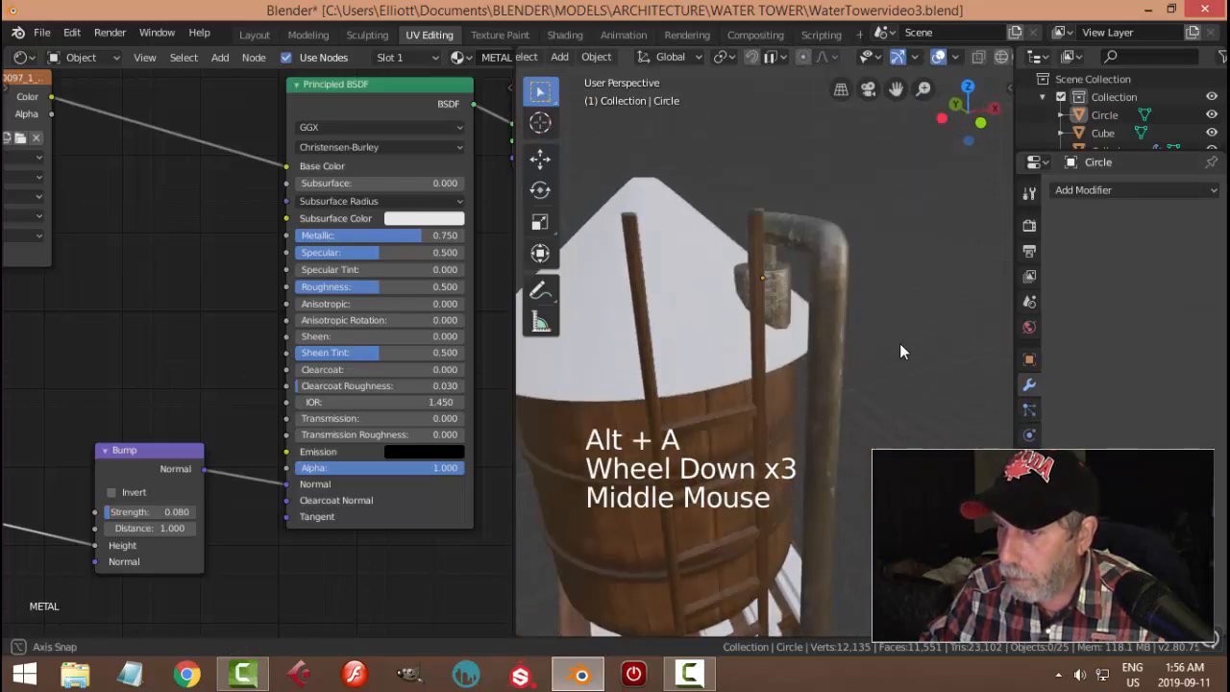
pyautogui.scroll(-2, 820, 443)
pyautogui.keyDown('shift'); pyautogui.moveTo(819, 443); pyautogui.dragTo(688, 384, button='middle'); pyautogui.keyUp('shift')
pyautogui.scroll(2, 783, 494)
pyautogui.click(723, 389)
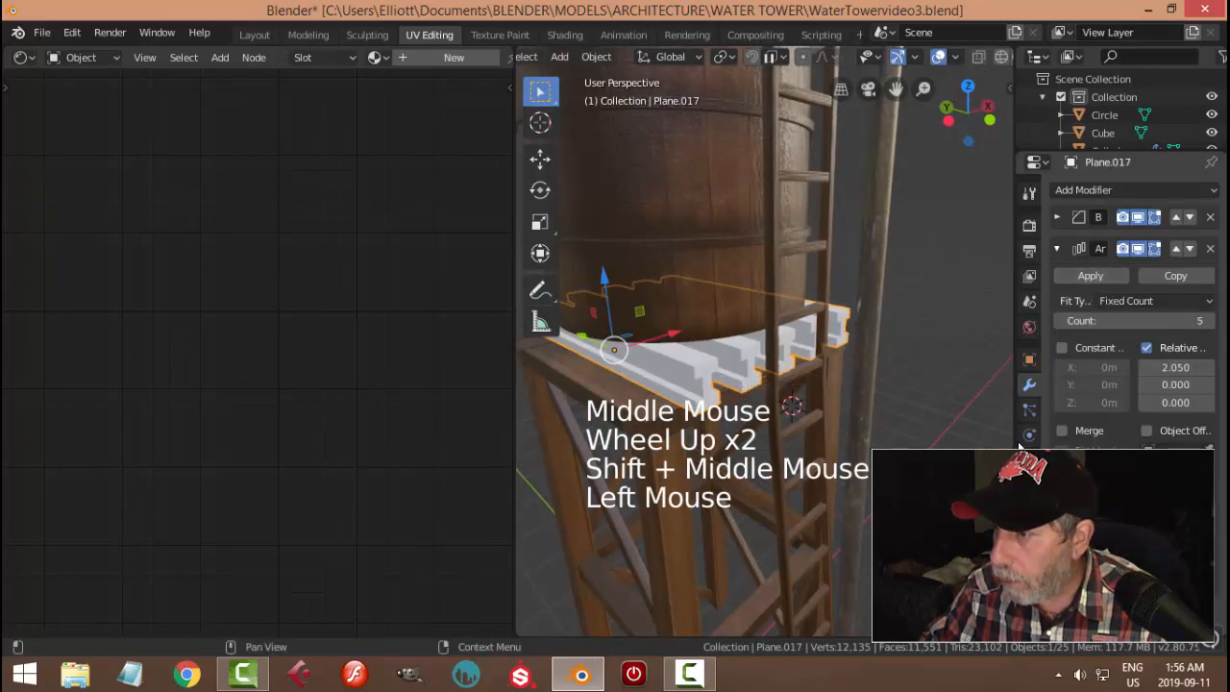
pyautogui.press('Tab')
pyautogui.scroll(2, 754, 424)
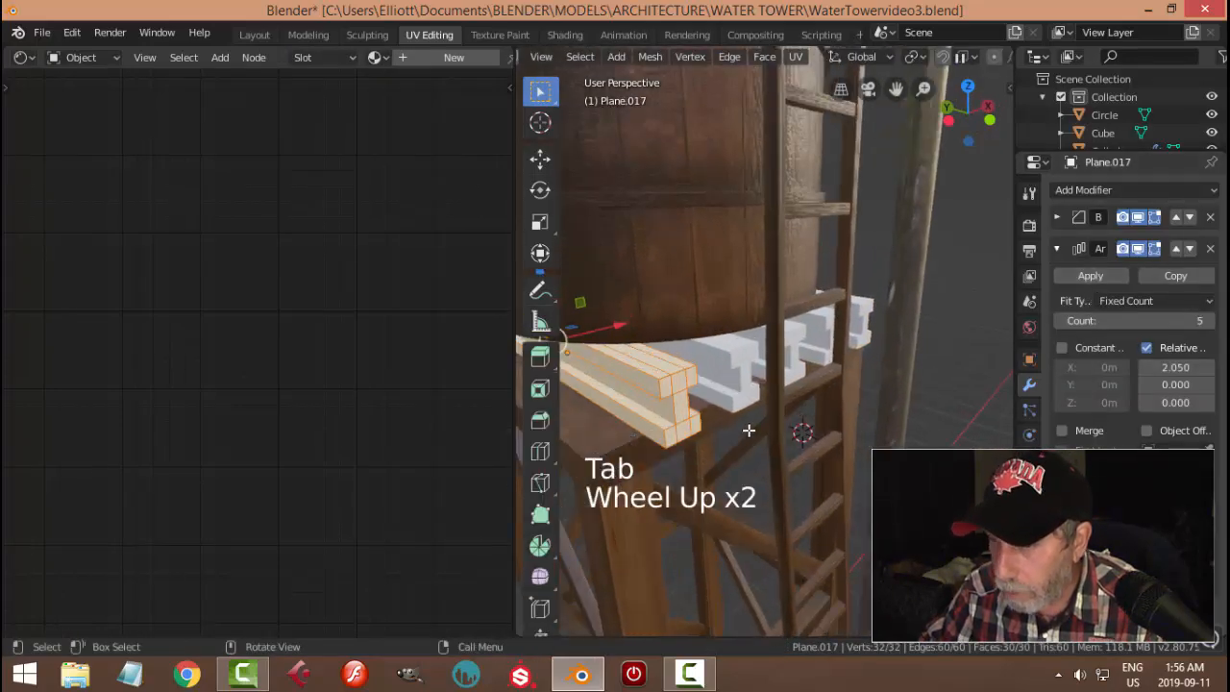
pyautogui.hotkey('alt', 'a')
pyautogui.keyDown('shift'); pyautogui.moveTo(746, 428); pyautogui.dragTo(721, 405, button='middle'); pyautogui.keyUp('shift')
pyautogui.scroll(1, 717, 404)
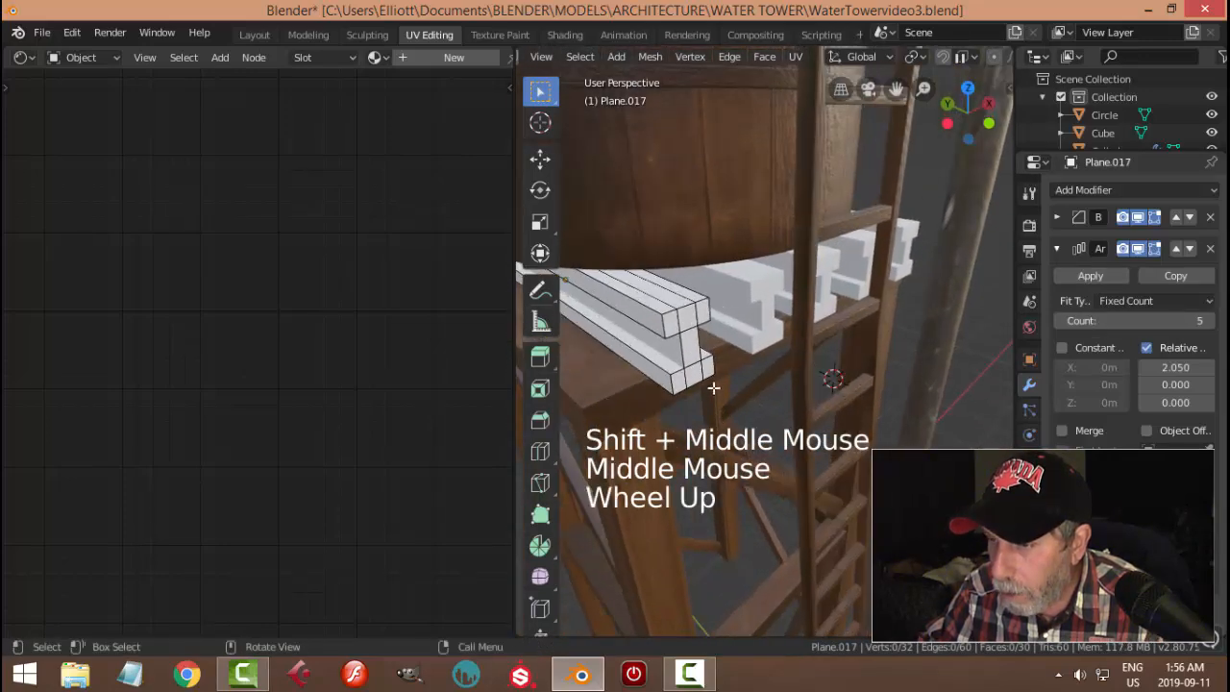
# Unwrap all faces of the I-beam with Smart UV Project, using an angle limit of 66
pyautogui.middleClick(713, 388)
pyautogui.press('a')
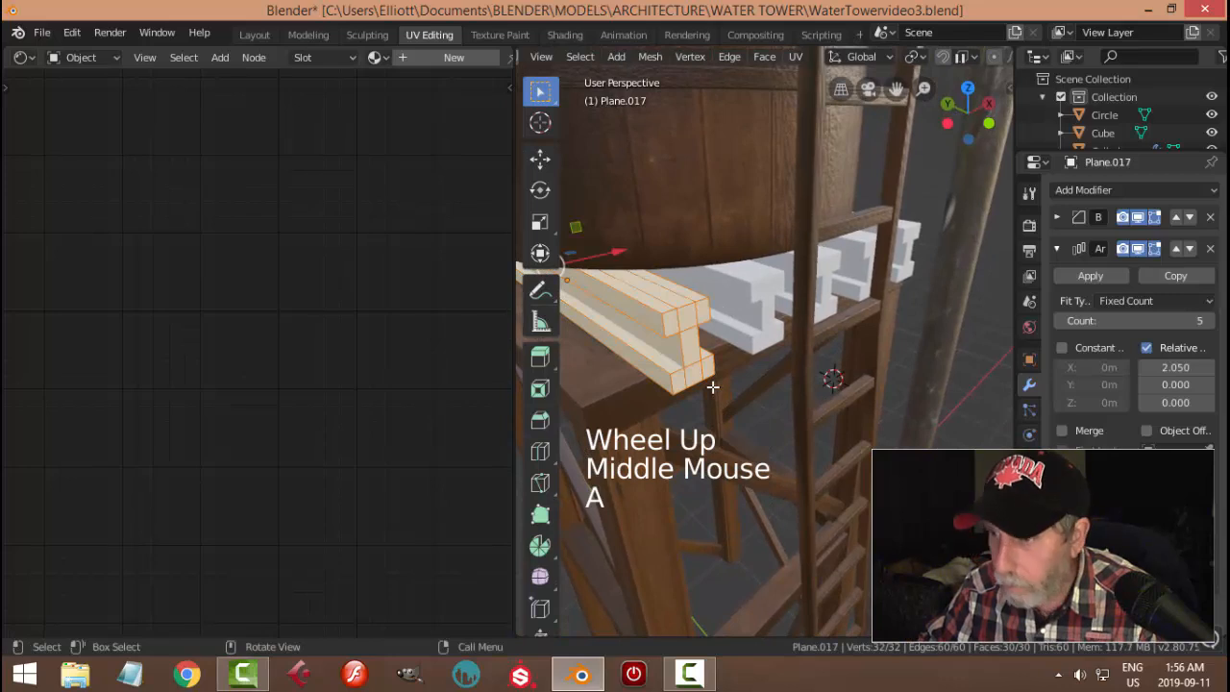
pyautogui.press('u')
pyautogui.click(686, 421)
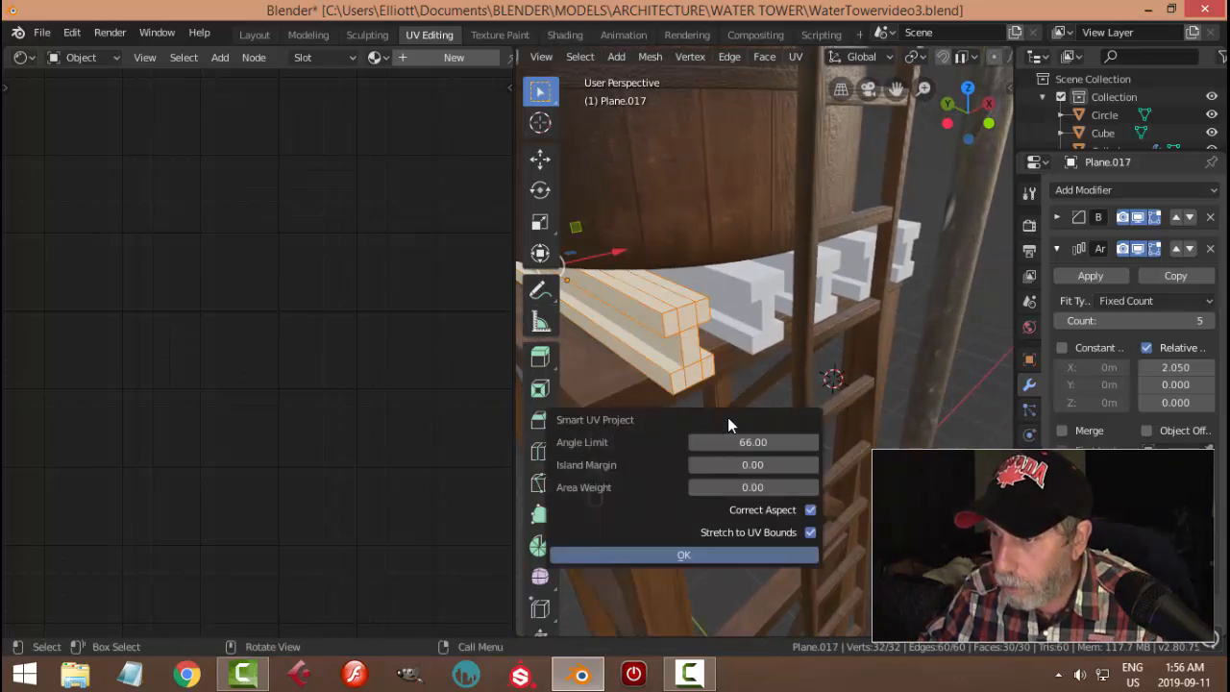
pyautogui.click(719, 543)
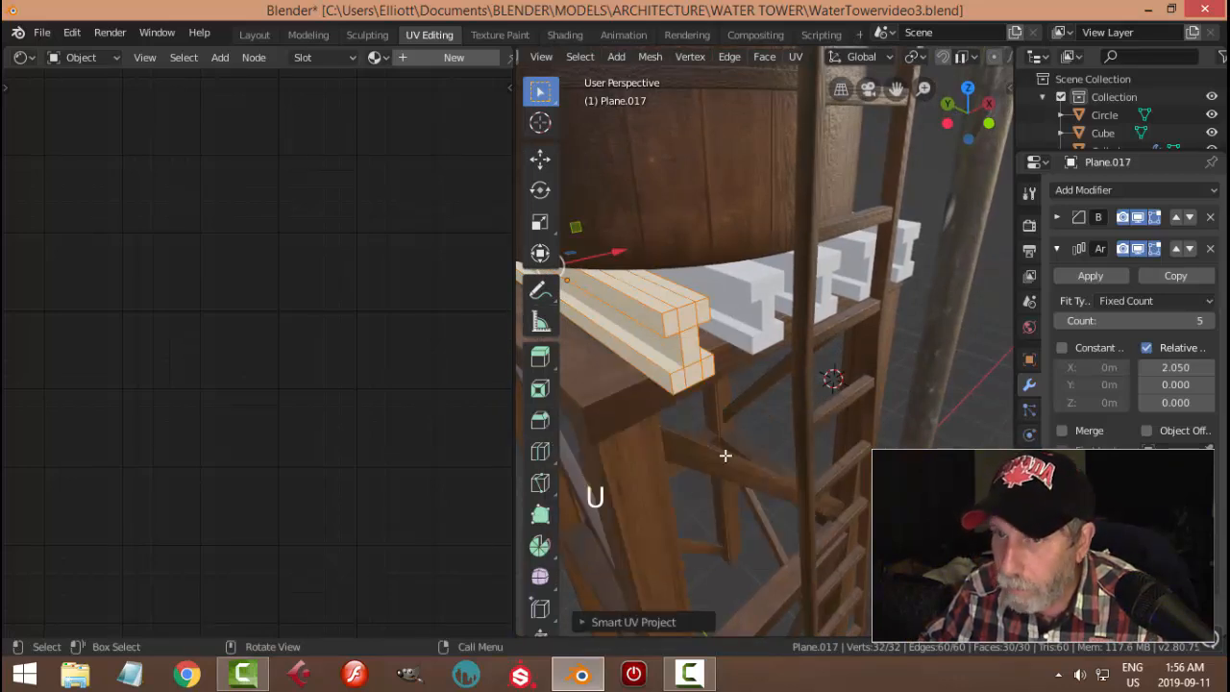
# Switch the node editor area to the UV Editor and view the I-beam's UV layout
pyautogui.click(29, 59)
pyautogui.click(53, 163)
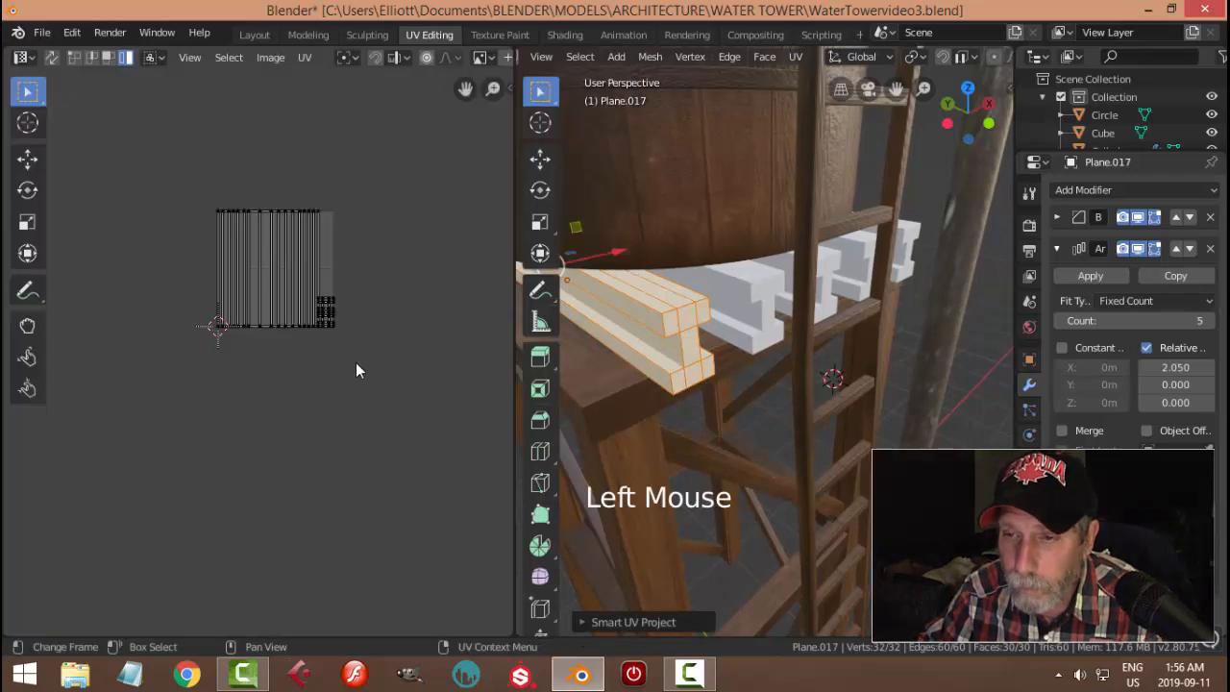
pyautogui.scroll(4, 356, 364)
pyautogui.scroll(-3, 352, 360)
pyautogui.keyDown('shift'); pyautogui.moveTo(918, 408); pyautogui.dragTo(892, 402, button='middle'); pyautogui.keyUp('shift')
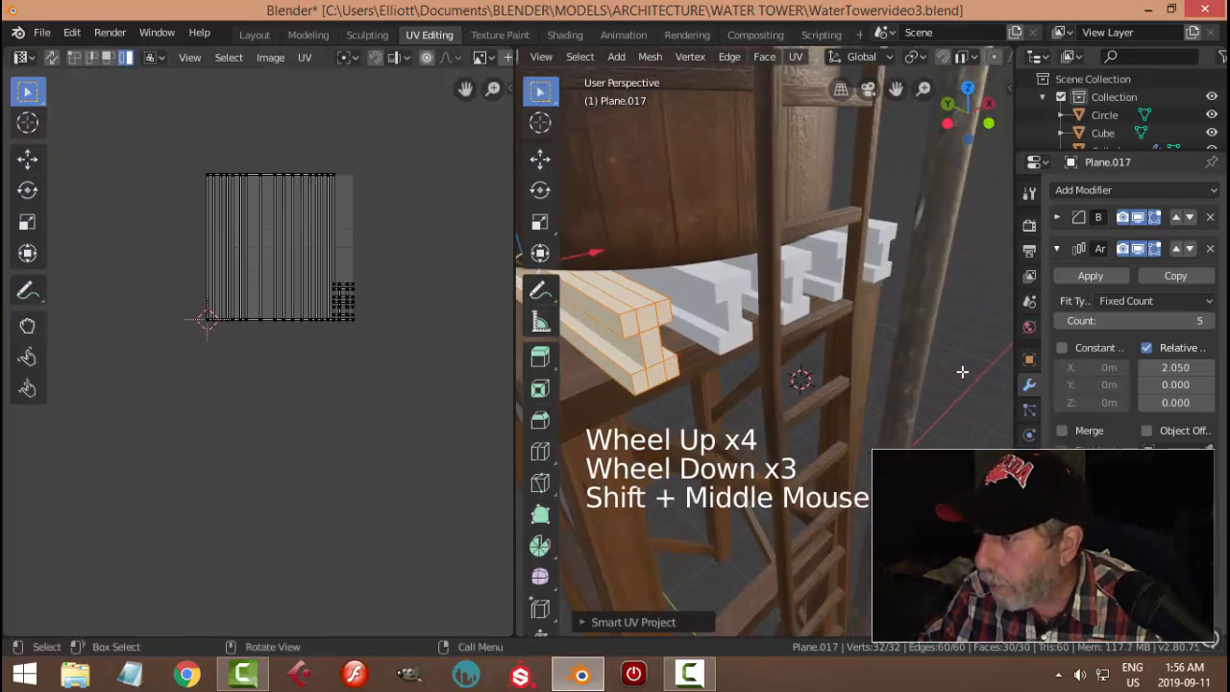
# Assign the existing METAL material to the I-beams
pyautogui.click(1030, 511)
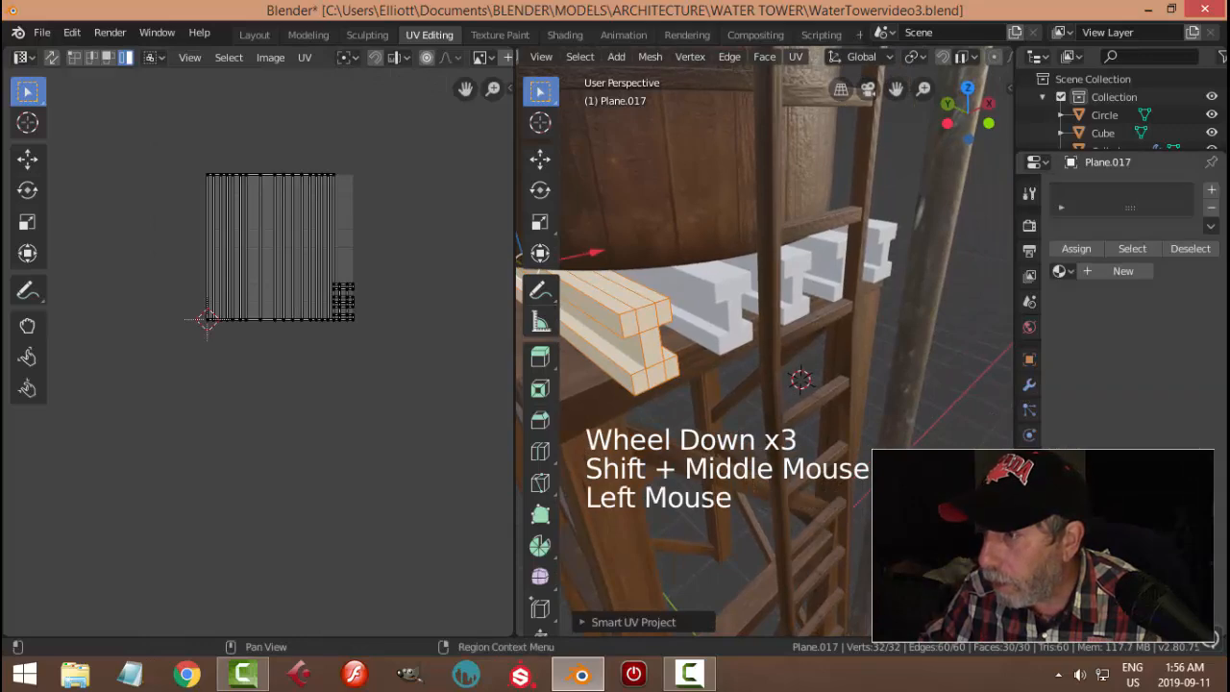
pyautogui.click(1063, 271)
pyautogui.click(952, 318)
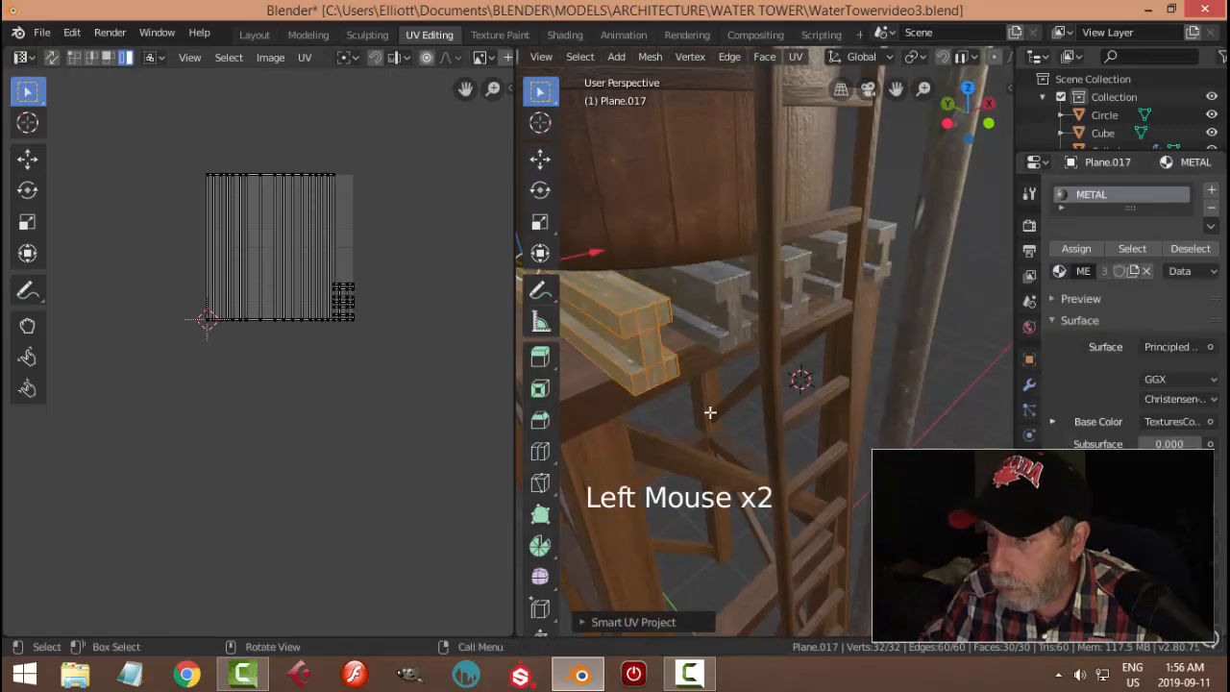
# Leave mesh editing and examine the metal texture on the I-beams' ends and sides from several angles
pyautogui.hotkey('alt', 'a')
pyautogui.moveTo(692, 401); pyautogui.dragTo(996, 297, button='middle')
pyautogui.scroll(2, 721, 401)
pyautogui.press('Tab')
pyautogui.hotkey('alt', 'a')
pyautogui.moveTo(999, 312); pyautogui.dragTo(522, 322, button='middle')
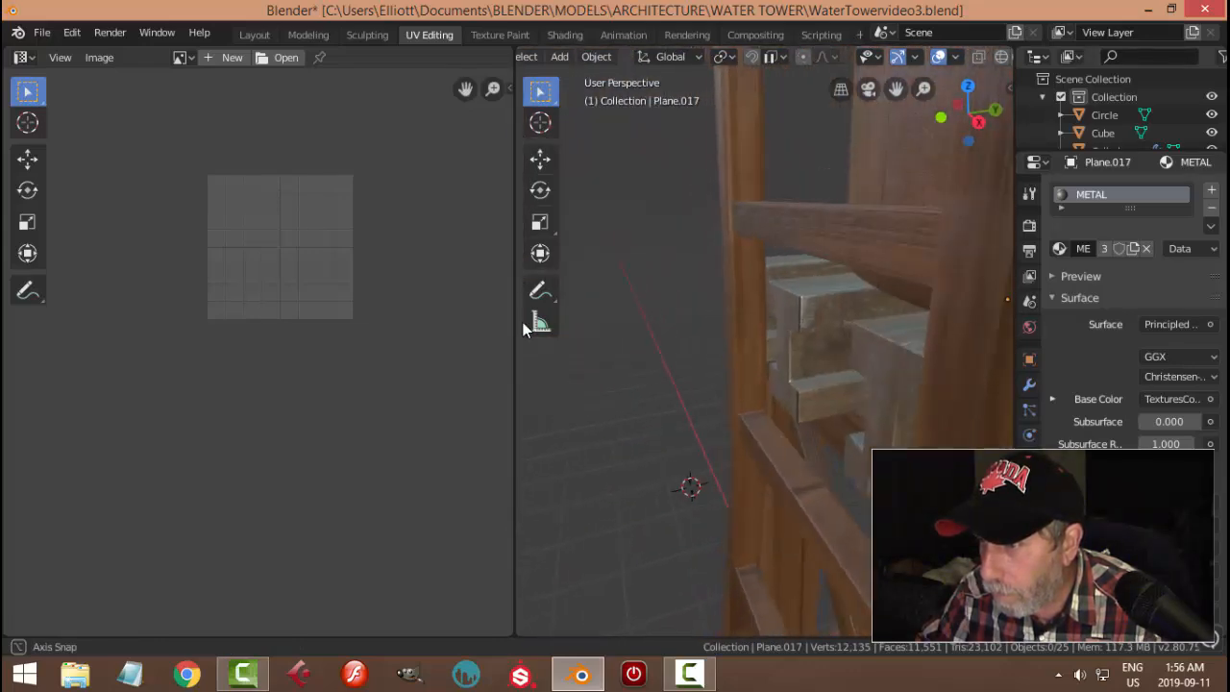
pyautogui.scroll(3, 746, 316)
pyautogui.moveTo(747, 316); pyautogui.dragTo(847, 329, button='middle')
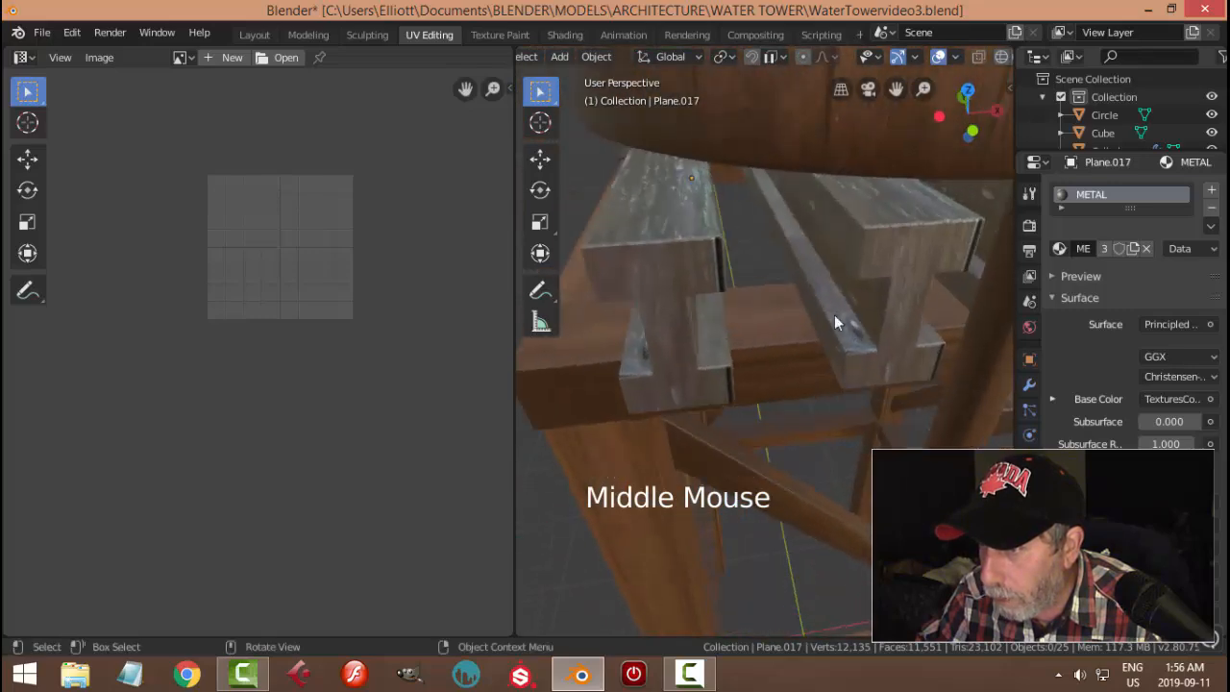
pyautogui.moveTo(706, 264)
pyautogui.mouseDown(button='middle')
pyautogui.moveTo(620, 219)
pyautogui.moveTo(695, 246)
pyautogui.mouseUp(button='middle')
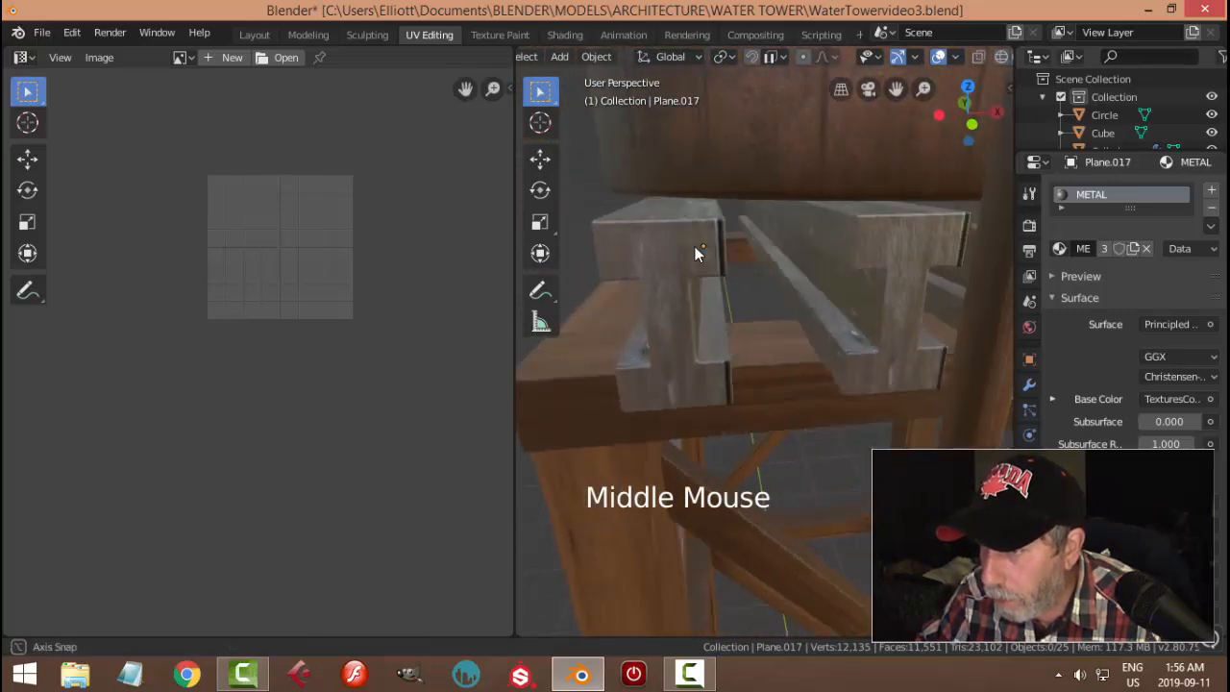
# In face selection, move the UVs of the front I-beam's upper corner end face inward, off the black line at the texture's right edge
pyautogui.click(696, 248)
pyautogui.press('Tab')
pyautogui.press('a')
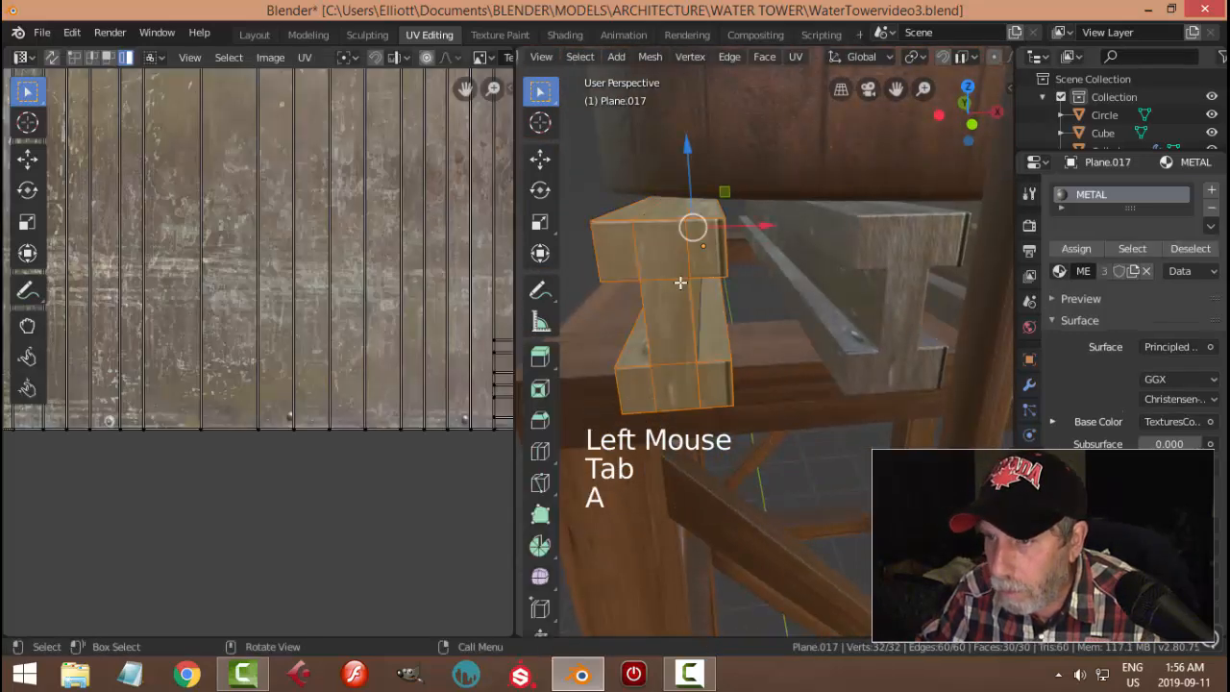
pyautogui.hotkey('alt', 'a')
pyautogui.click(721, 251)
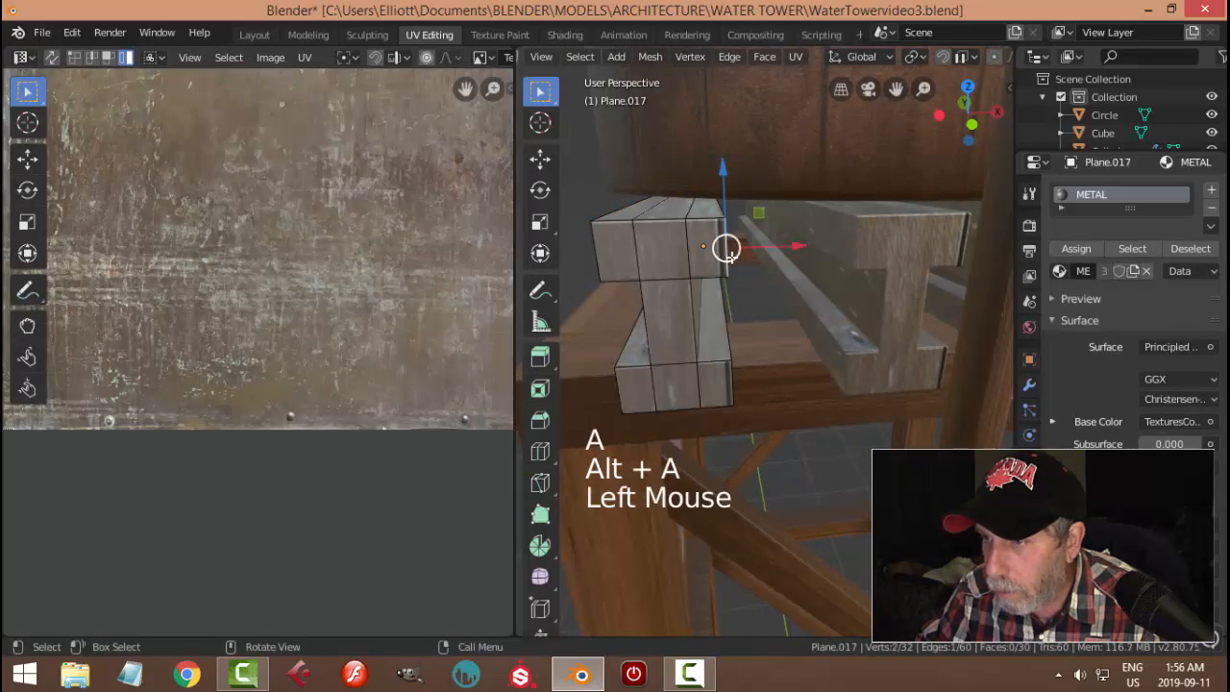
pyautogui.scroll(-3, 377, 321)
pyautogui.moveTo(225, 360)
pyautogui.keyDown('shift'); pyautogui.mouseDown(button='middle')
pyautogui.moveTo(349, 336)
pyautogui.moveTo(207, 370)
pyautogui.mouseUp(button='middle'); pyautogui.keyUp('shift')
pyautogui.scroll(5, 350, 336)
pyautogui.scroll(-4, 346, 337)
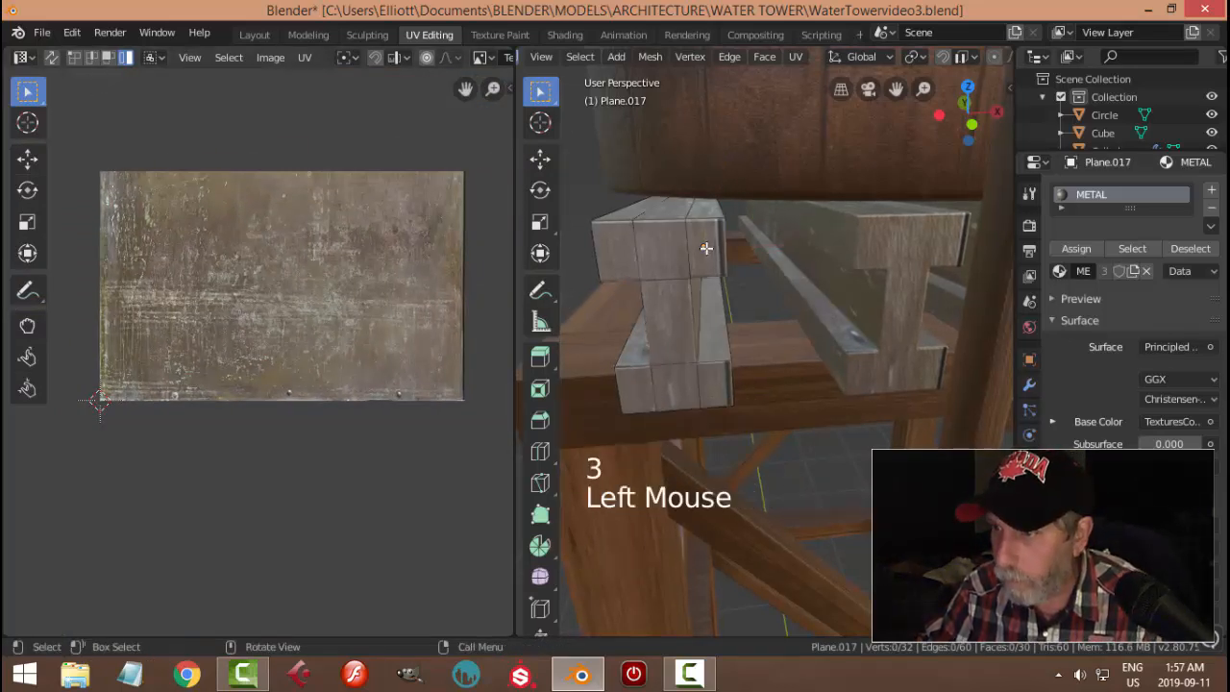
pyautogui.keyDown('shift'); pyautogui.moveTo(465, 378); pyautogui.dragTo(423, 365, button='middle'); pyautogui.keyUp('shift')
pyautogui.scroll(3, 417, 365)
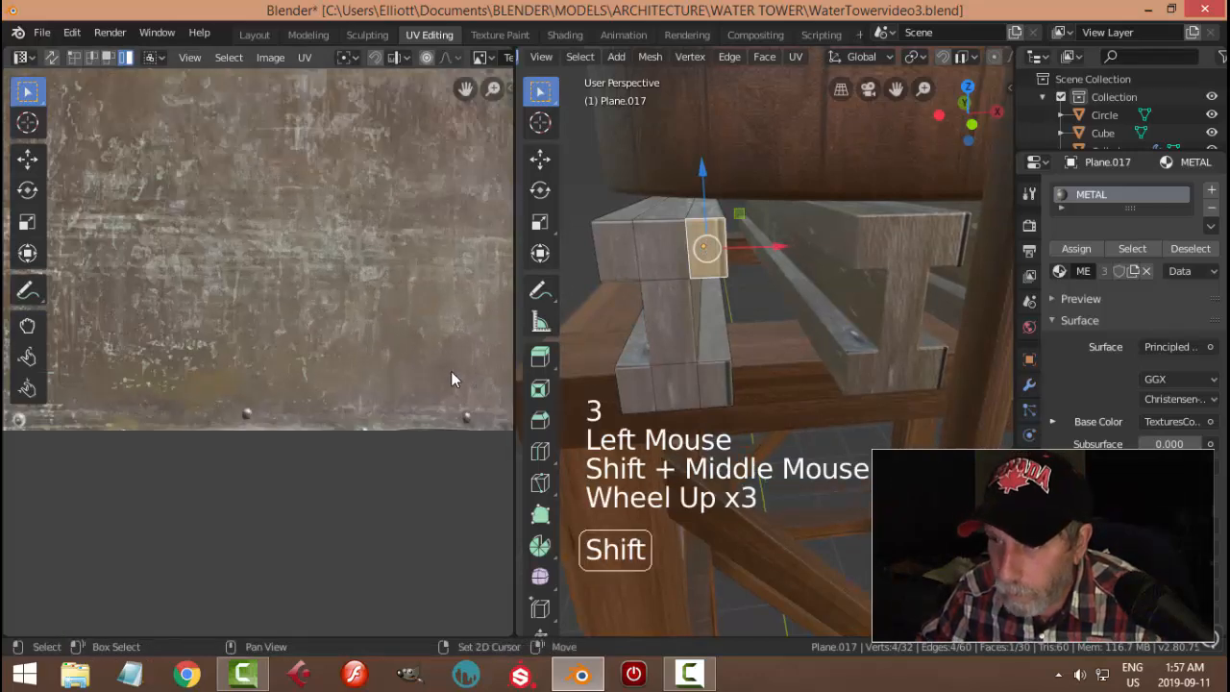
pyautogui.keyDown('shift'); pyautogui.moveTo(219, 367); pyautogui.dragTo(216, 331, button='middle'); pyautogui.keyUp('shift')
pyautogui.scroll(1, 278, 334)
pyautogui.scroll(1, 423, 286)
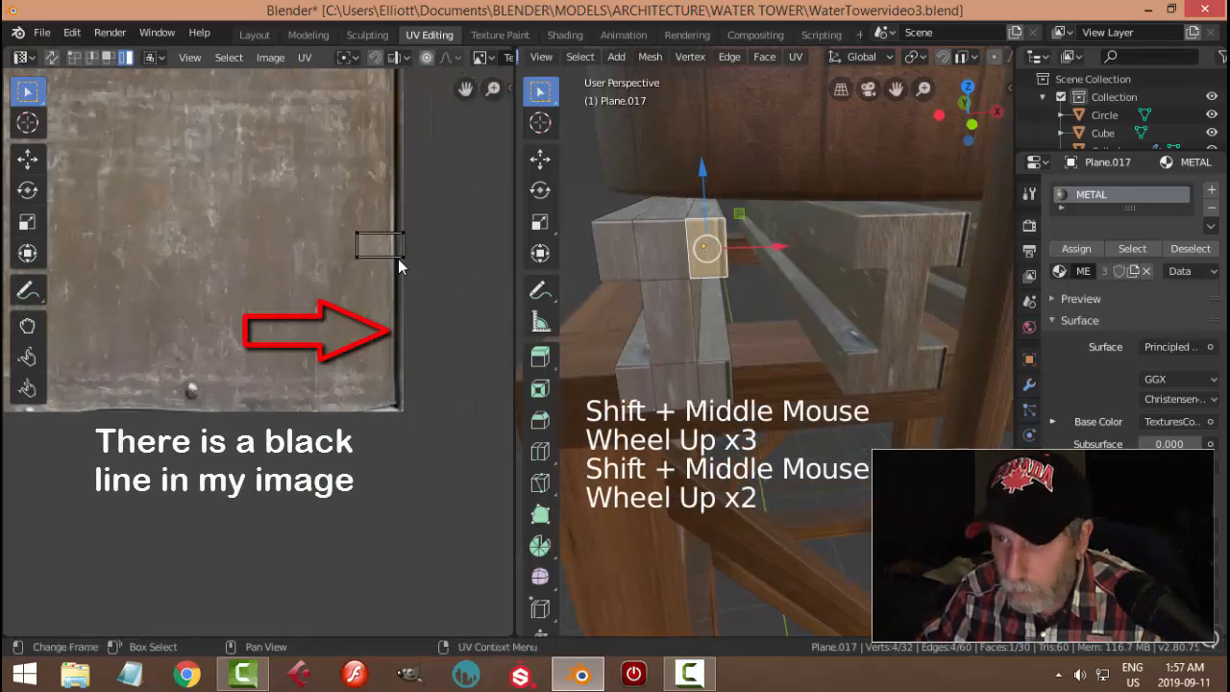
pyautogui.click(399, 255)
pyautogui.press('g')
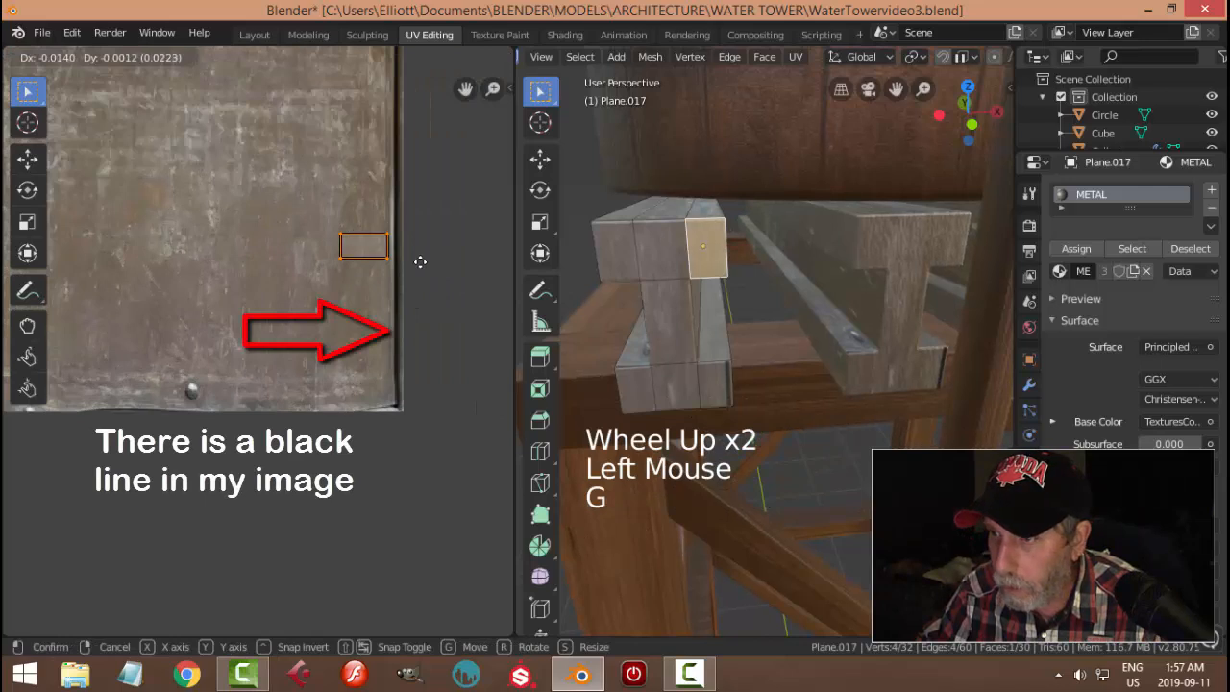
pyautogui.click(418, 262)
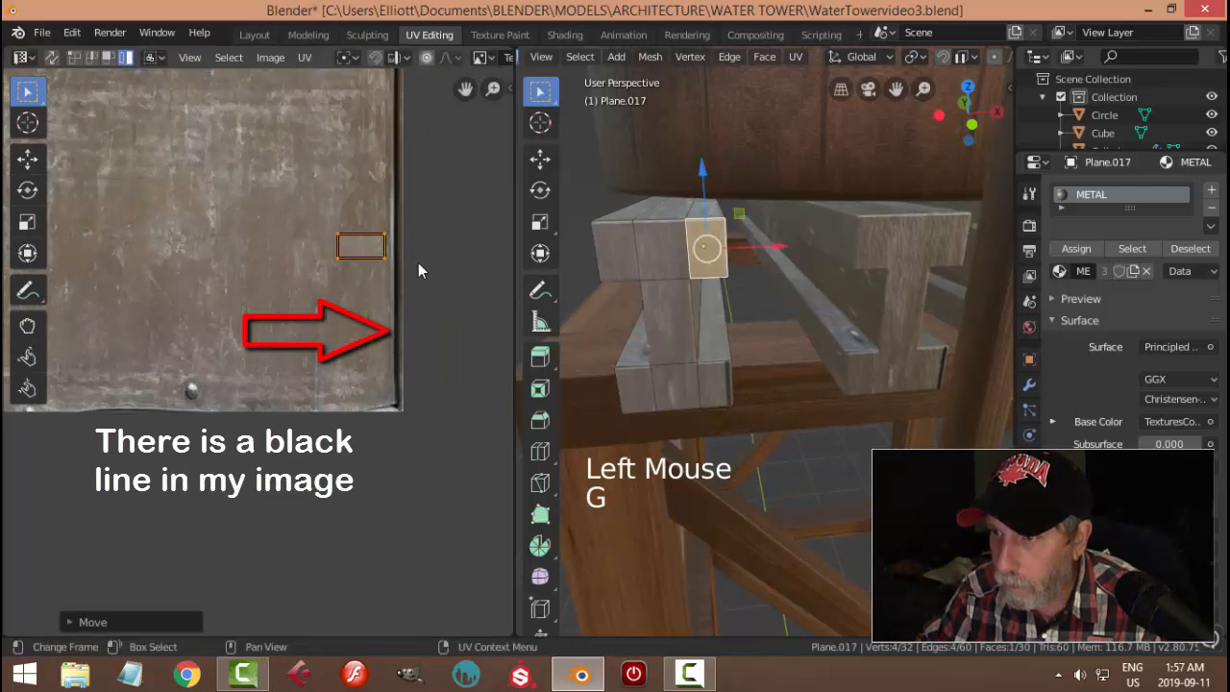
# Move the UVs of the same I-beam's lower corner end face inward, off the texture's black edge line
pyautogui.click(718, 385)
pyautogui.click(396, 308)
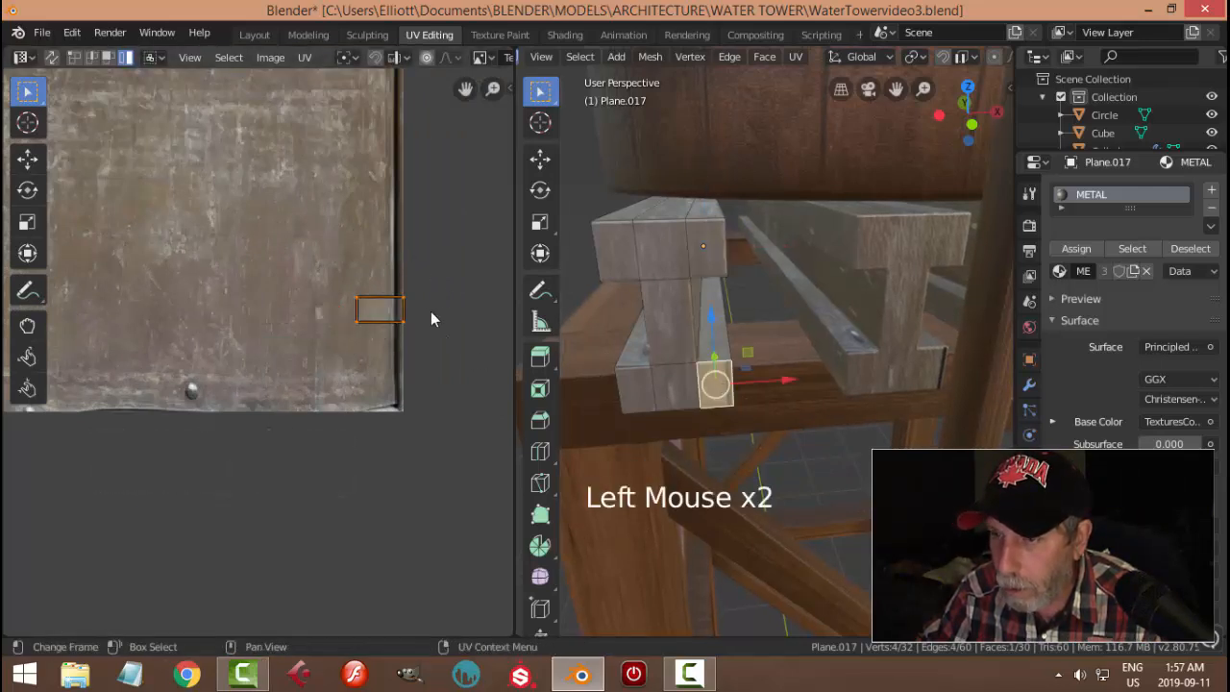
pyautogui.press('g')
pyautogui.click(413, 312)
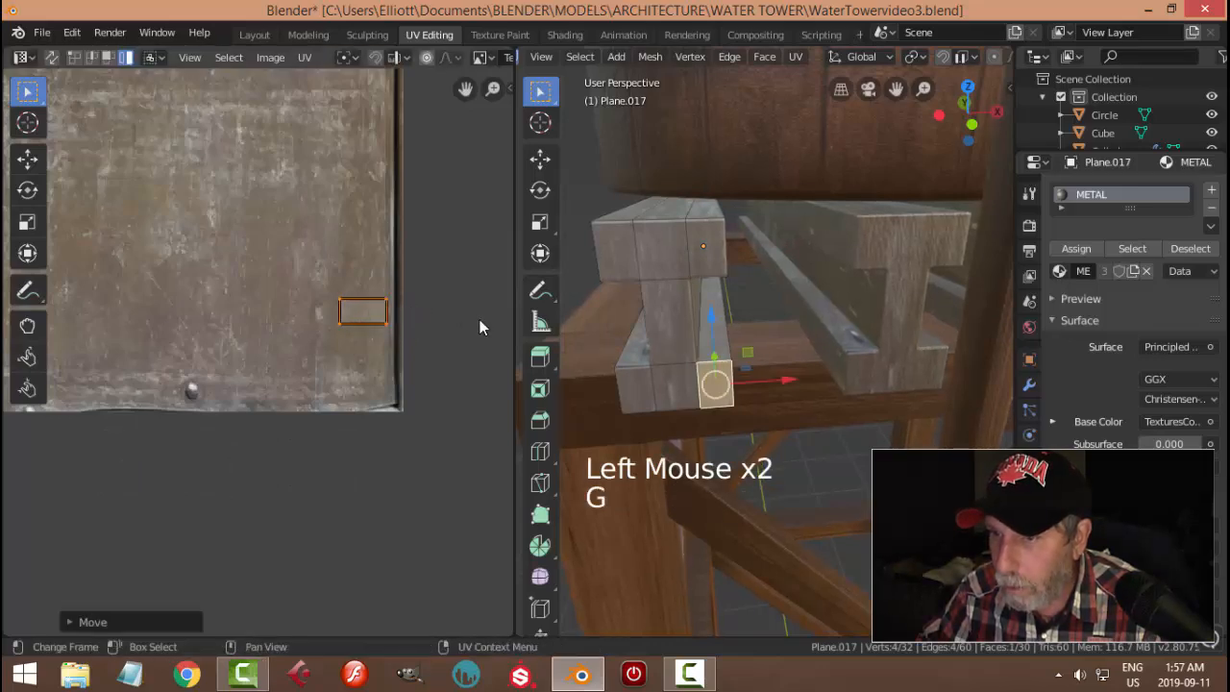
# Scale all of the I-beam's UVs down slightly so they fit inside the metal texture, and leave mesh editing
pyautogui.hotkey('alt', 'a')
pyautogui.moveTo(673, 346); pyautogui.dragTo(676, 345, button='middle')
pyautogui.scroll(-2, 816, 357)
pyautogui.moveTo(816, 357); pyautogui.dragTo(784, 358, button='middle')
pyautogui.press('a')
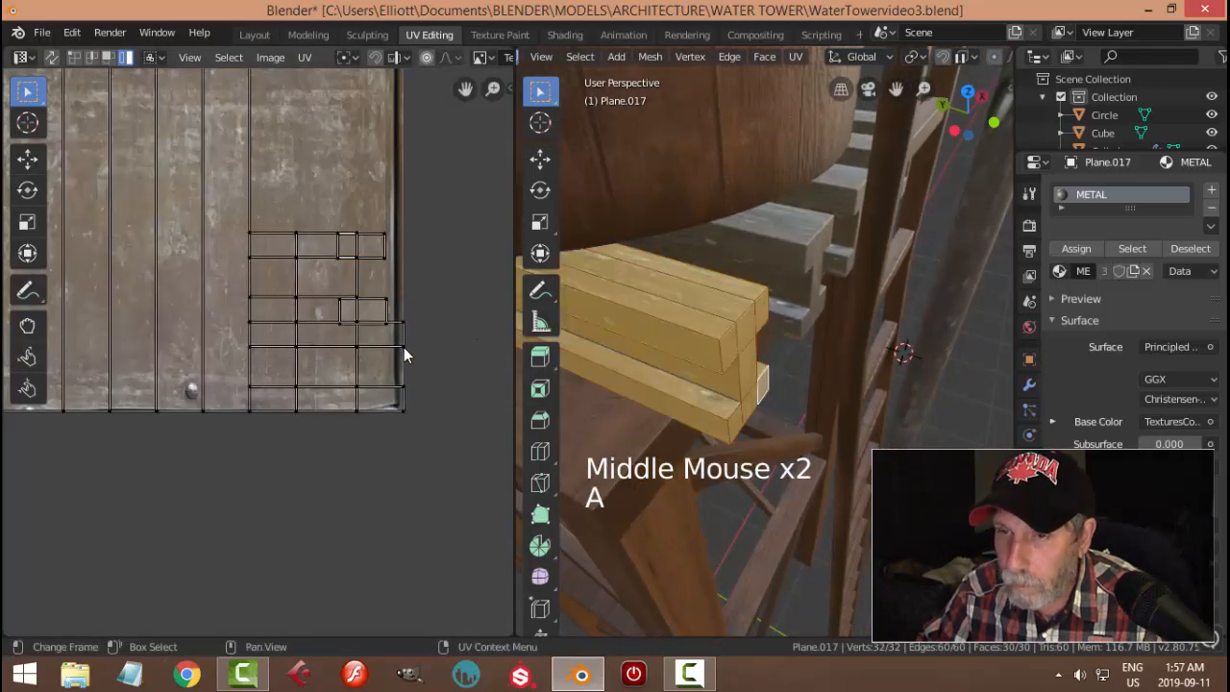
pyautogui.scroll(-2, 403, 348)
pyautogui.keyDown('shift'); pyautogui.moveTo(369, 352); pyautogui.dragTo(497, 346, button='middle'); pyautogui.keyUp('shift')
pyautogui.press('a')
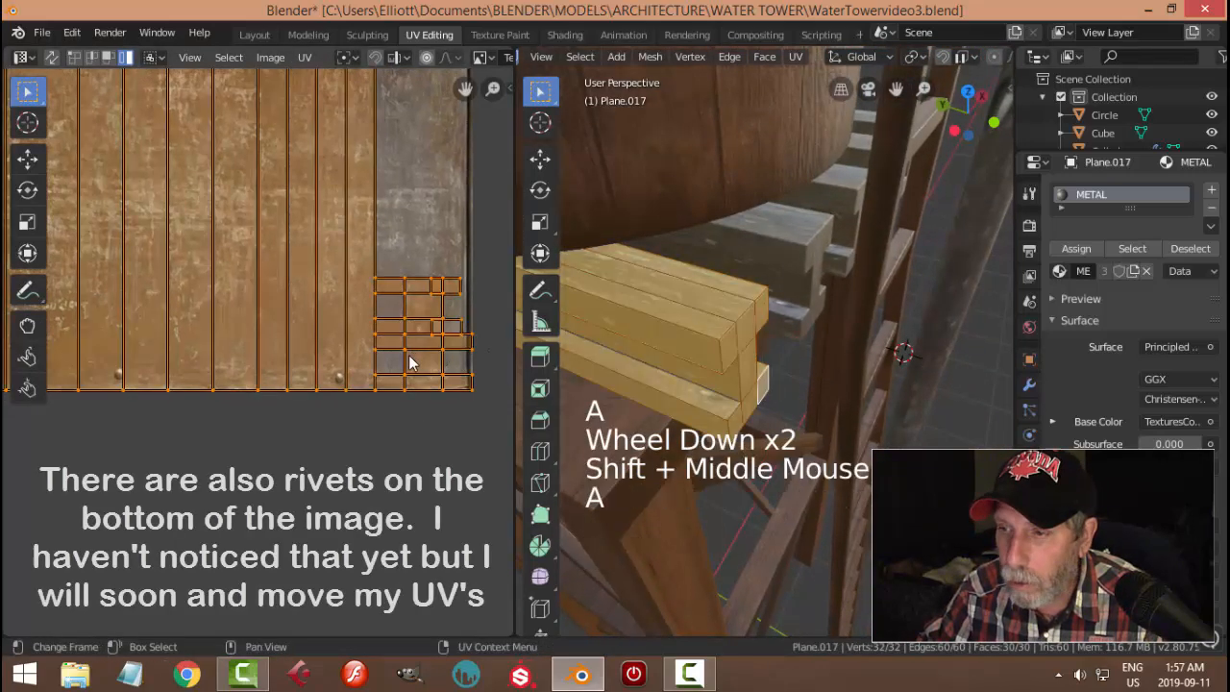
pyautogui.scroll(-2, 410, 356)
pyautogui.keyDown('shift'); pyautogui.moveTo(412, 403); pyautogui.dragTo(468, 443, button='middle'); pyautogui.keyUp('shift')
pyautogui.moveTo(407, 417)
pyautogui.keyDown('shift'); pyautogui.mouseDown(button='middle')
pyautogui.moveTo(465, 422)
pyautogui.moveTo(398, 427)
pyautogui.mouseUp(button='middle'); pyautogui.keyUp('shift')
pyautogui.keyDown('shift'); pyautogui.moveTo(337, 371); pyautogui.dragTo(396, 307, button='middle'); pyautogui.keyUp('shift')
pyautogui.press('s')
pyautogui.click(399, 319)
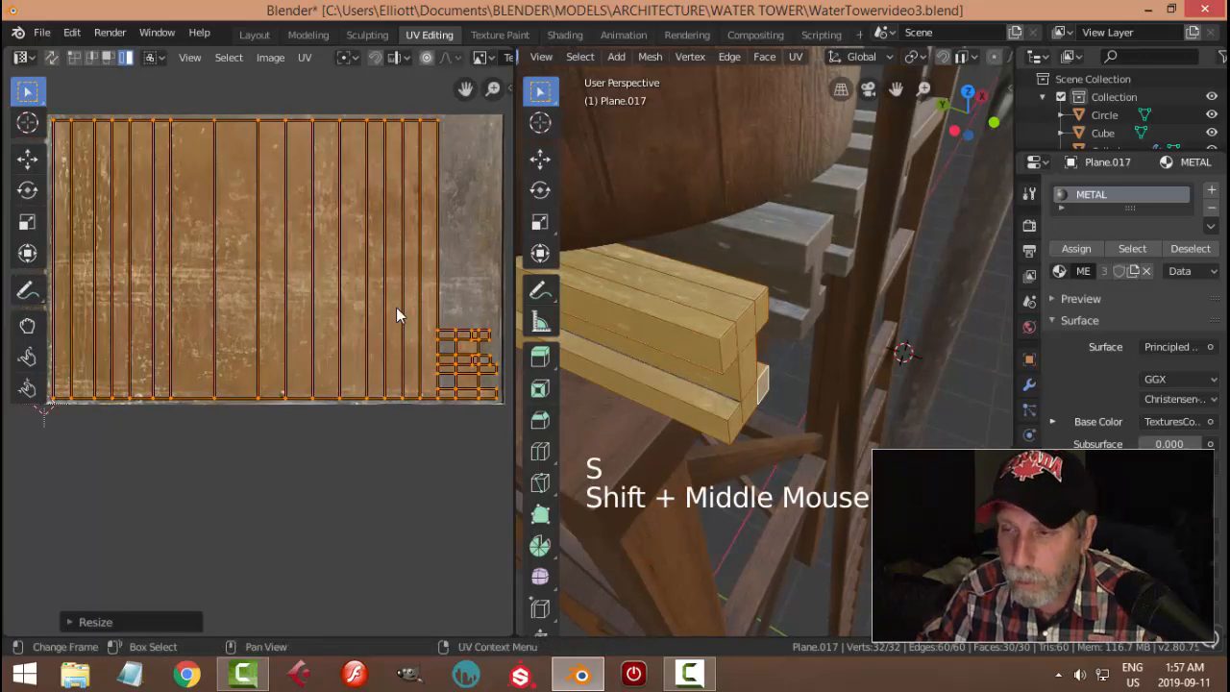
pyautogui.press('Tab')
pyautogui.hotkey('alt', 'a')
# Raise all of the I-beam's UVs about 0.012 along Y, scale them down slightly to clear the rivets, and return to object mode
pyautogui.scroll(-2, 766, 327)
pyautogui.moveTo(767, 320); pyautogui.dragTo(904, 206, button='middle')
pyautogui.moveTo(892, 253); pyautogui.dragTo(830, 310, button='middle')
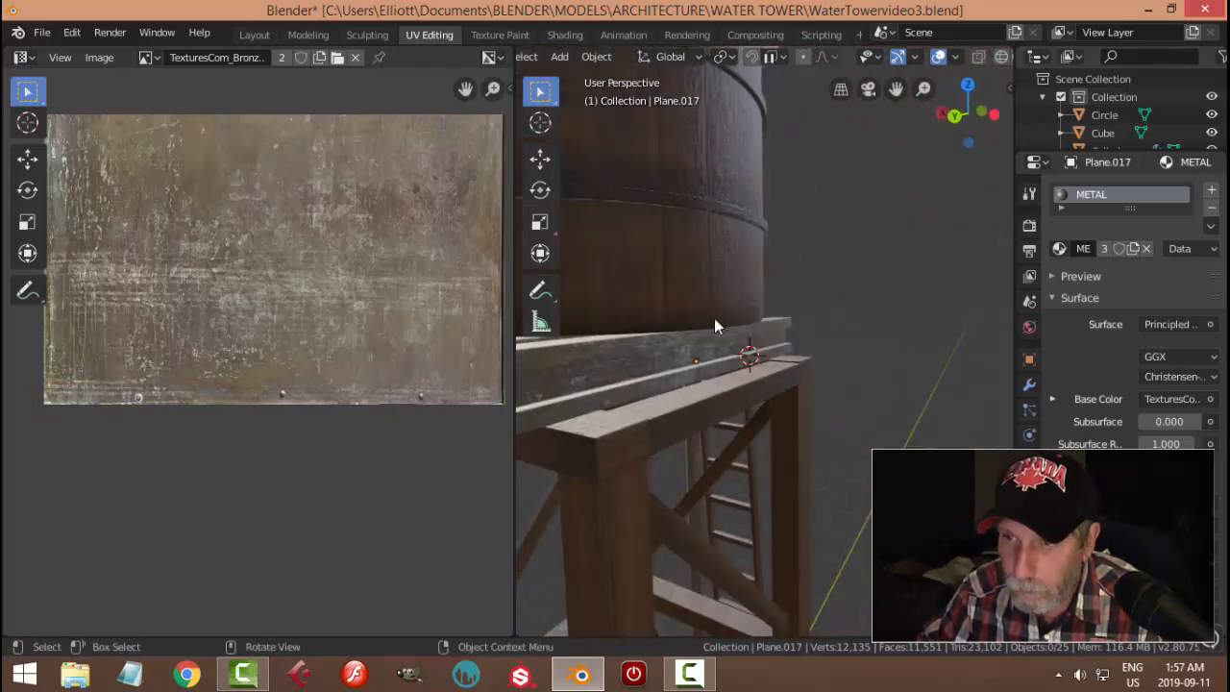
pyautogui.click(628, 362)
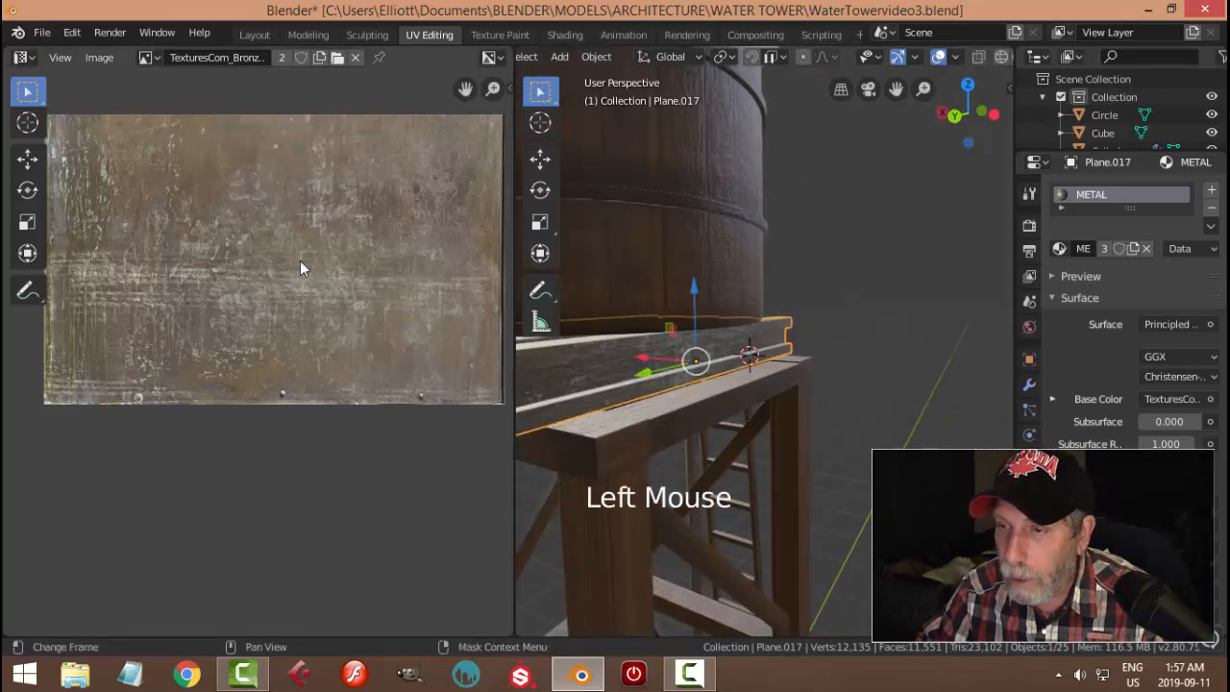
pyautogui.press('Tab')
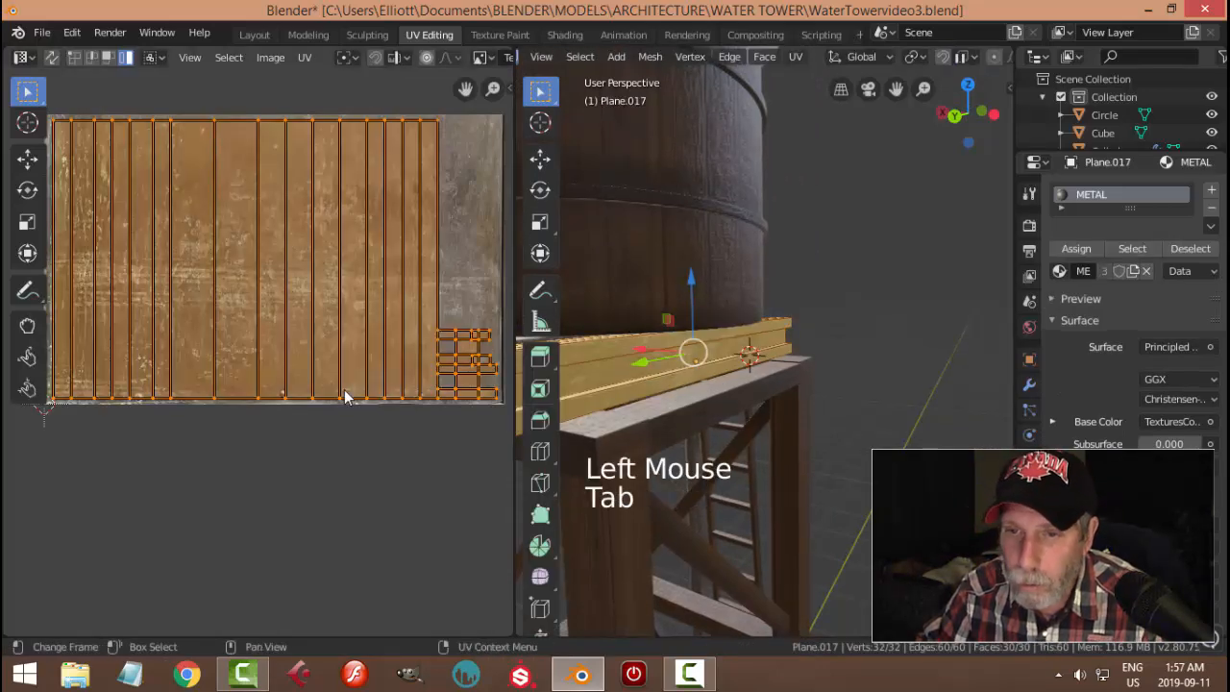
pyautogui.keyDown('shift'); pyautogui.moveTo(302, 431); pyautogui.dragTo(424, 341, button='middle'); pyautogui.keyUp('shift')
pyautogui.scroll(2, 254, 413)
pyautogui.scroll(-2, 350, 385)
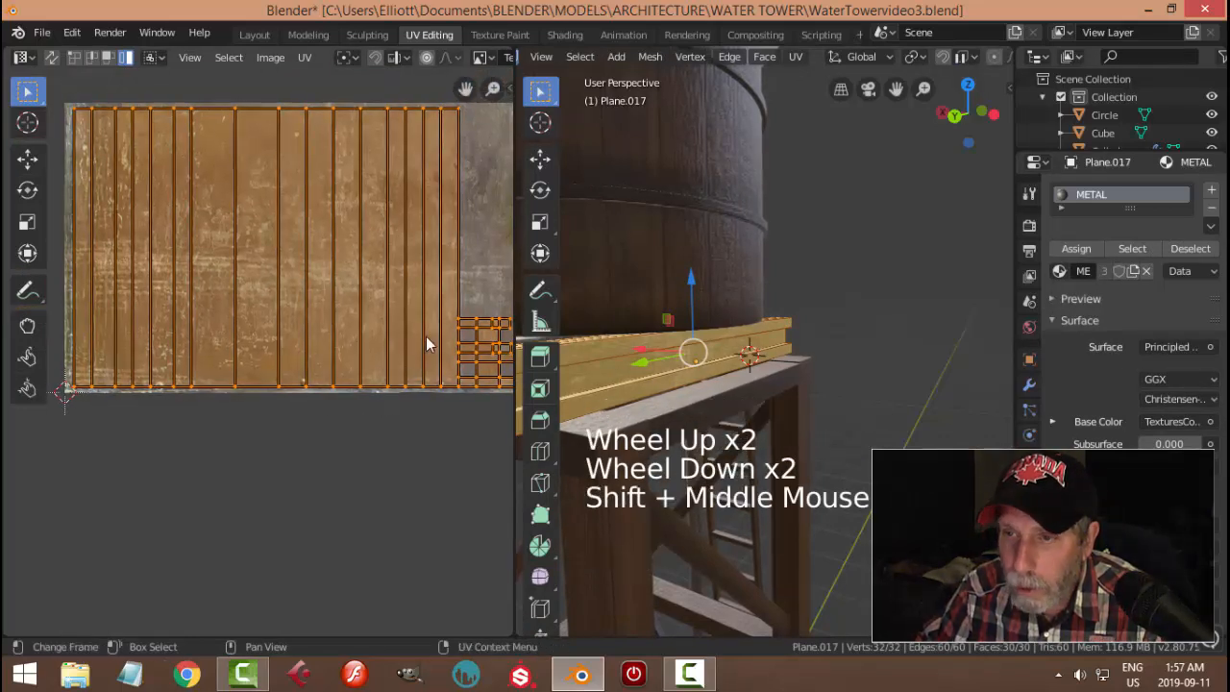
pyautogui.press('g')
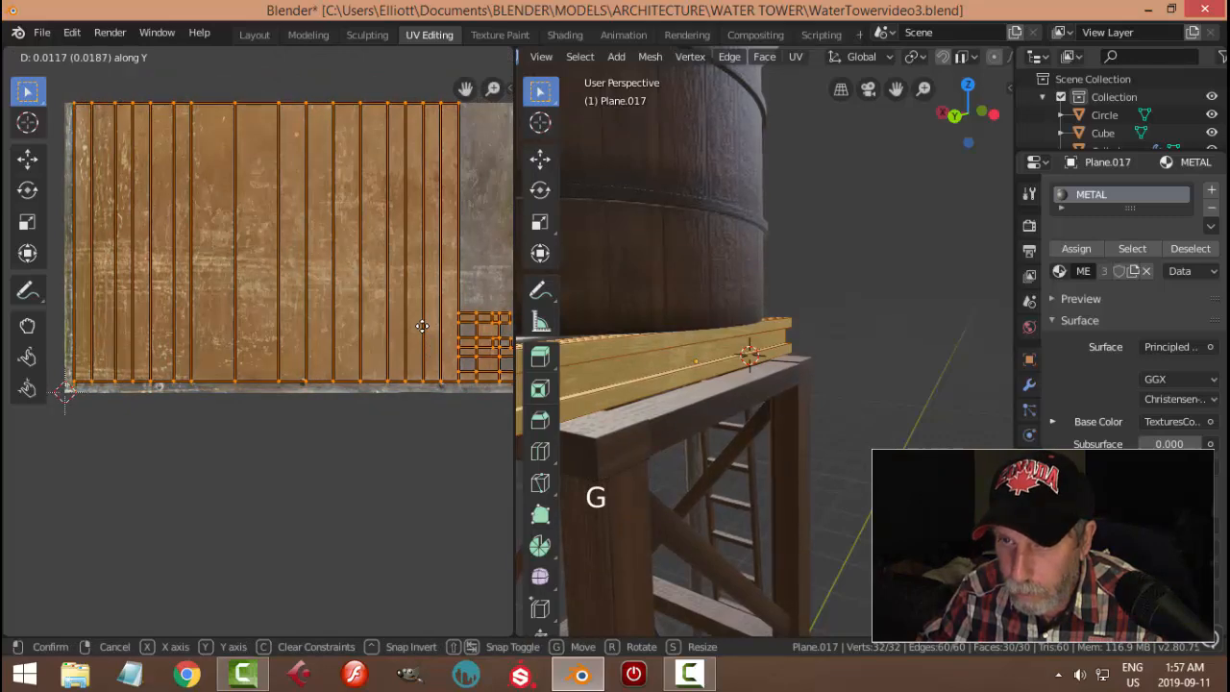
pyautogui.click(422, 326)
pyautogui.press('s')
pyautogui.click(467, 240)
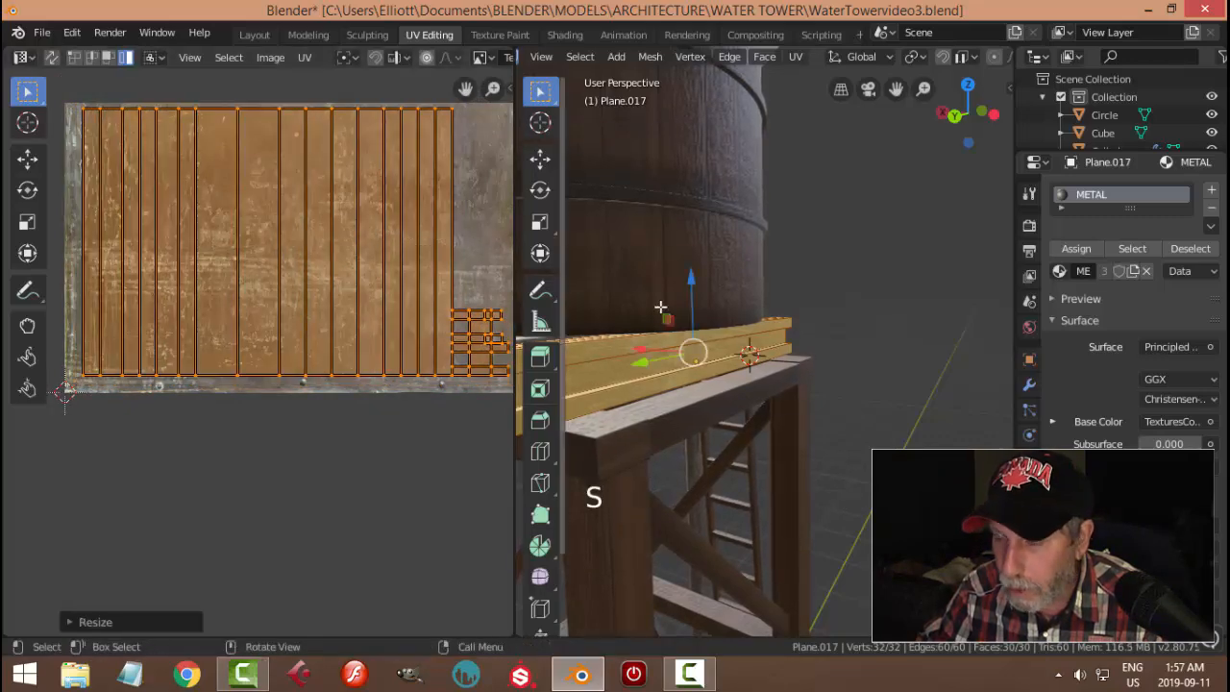
pyautogui.hotkey('alt', 'a')
pyautogui.press('Tab')
pyautogui.hotkey('alt', 'a')
# Open the vertical pipe for mesh editing and move all its UVs up along Y, above the texture's row of rivets
pyautogui.moveTo(756, 332); pyautogui.dragTo(857, 320, button='middle')
pyautogui.scroll(-2, 723, 347)
pyautogui.scroll(2, 857, 320)
pyautogui.keyDown('shift'); pyautogui.moveTo(829, 273); pyautogui.dragTo(783, 317, button='middle'); pyautogui.keyUp('shift')
pyautogui.moveTo(783, 317); pyautogui.dragTo(743, 362, button='middle')
pyautogui.click(743, 362)
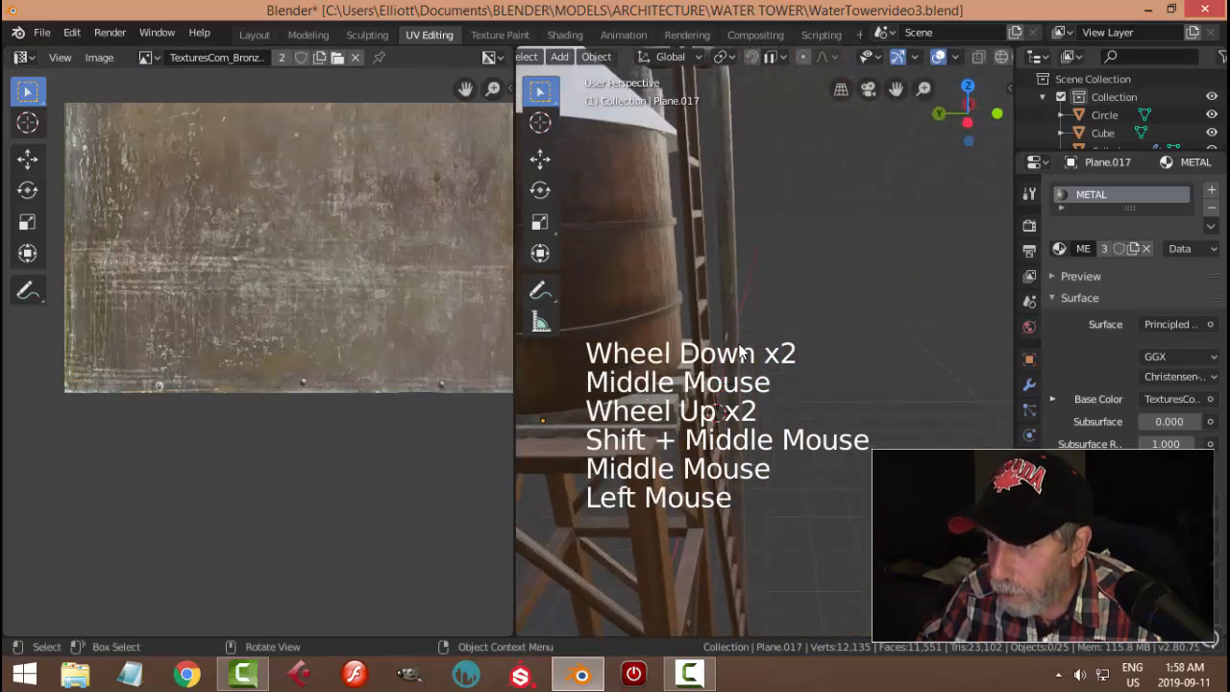
pyautogui.press('Tab')
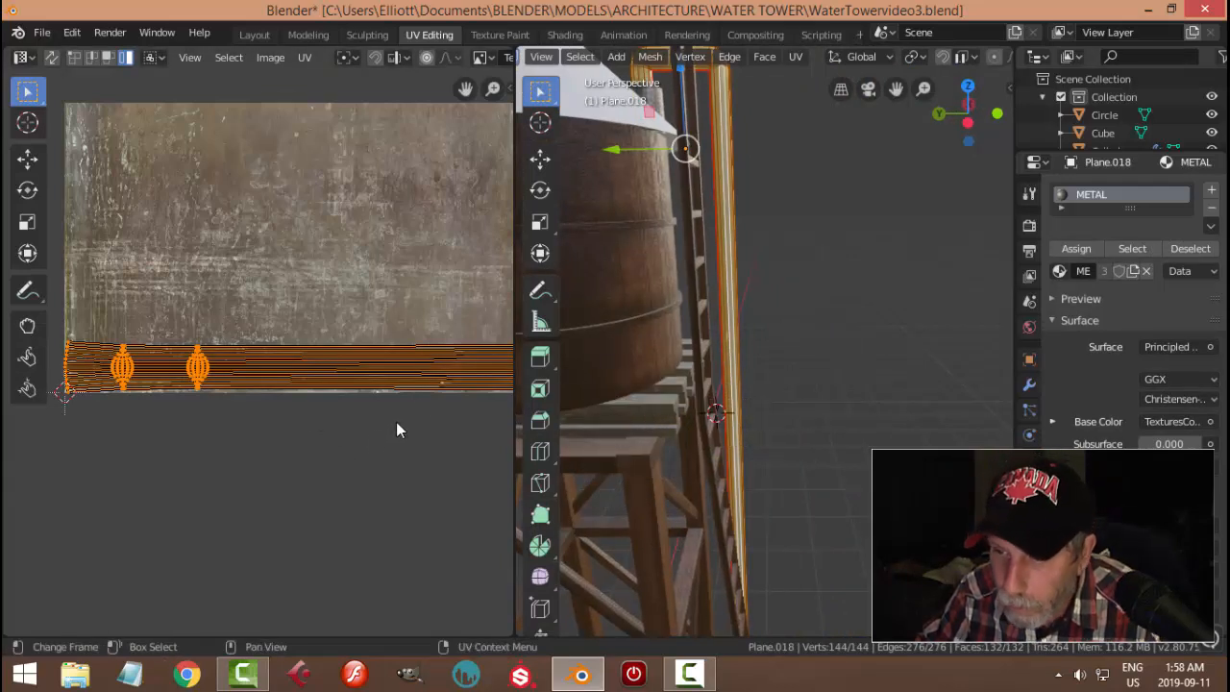
pyautogui.moveTo(399, 419)
pyautogui.keyDown('shift'); pyautogui.mouseDown(button='middle')
pyautogui.moveTo(349, 380)
pyautogui.moveTo(393, 423)
pyautogui.mouseUp(button='middle'); pyautogui.keyUp('shift')
pyautogui.press('g')
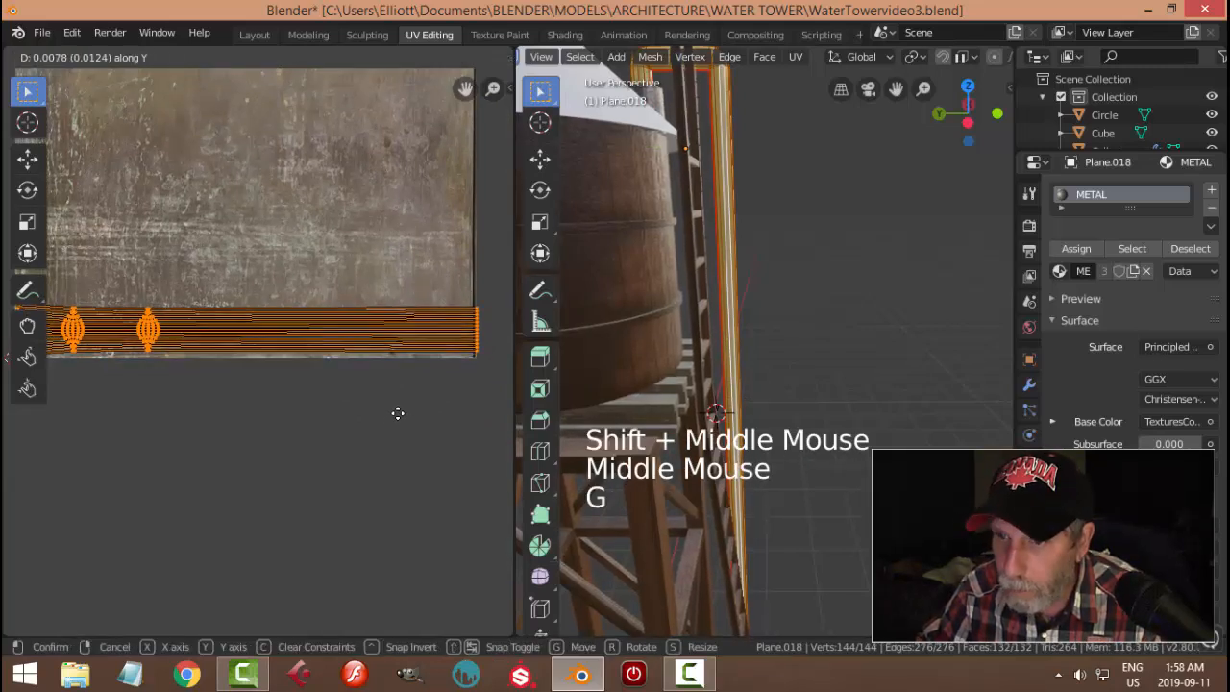
pyautogui.click(399, 409)
pyautogui.keyDown('shift'); pyautogui.moveTo(433, 407); pyautogui.dragTo(397, 417, button='middle'); pyautogui.keyUp('shift')
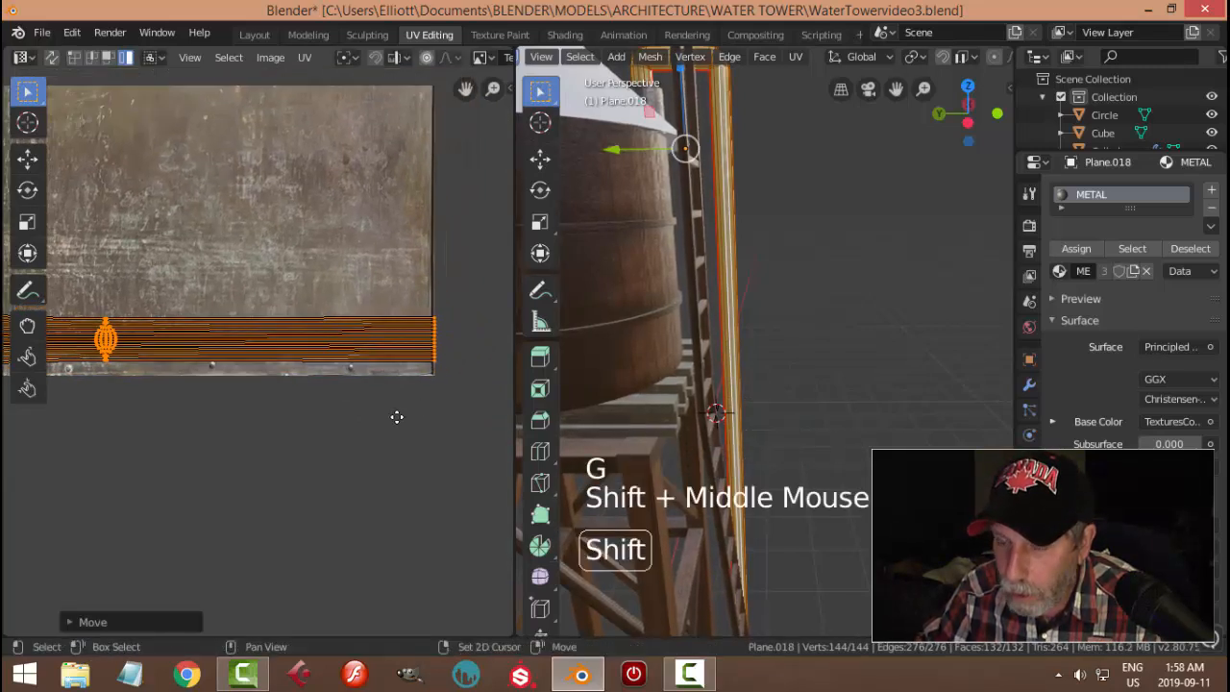
# Scale all of the pipe's UVs down slightly to keep them off the texture's black side edge, and leave mesh editing
pyautogui.hotkey('alt', 'a')
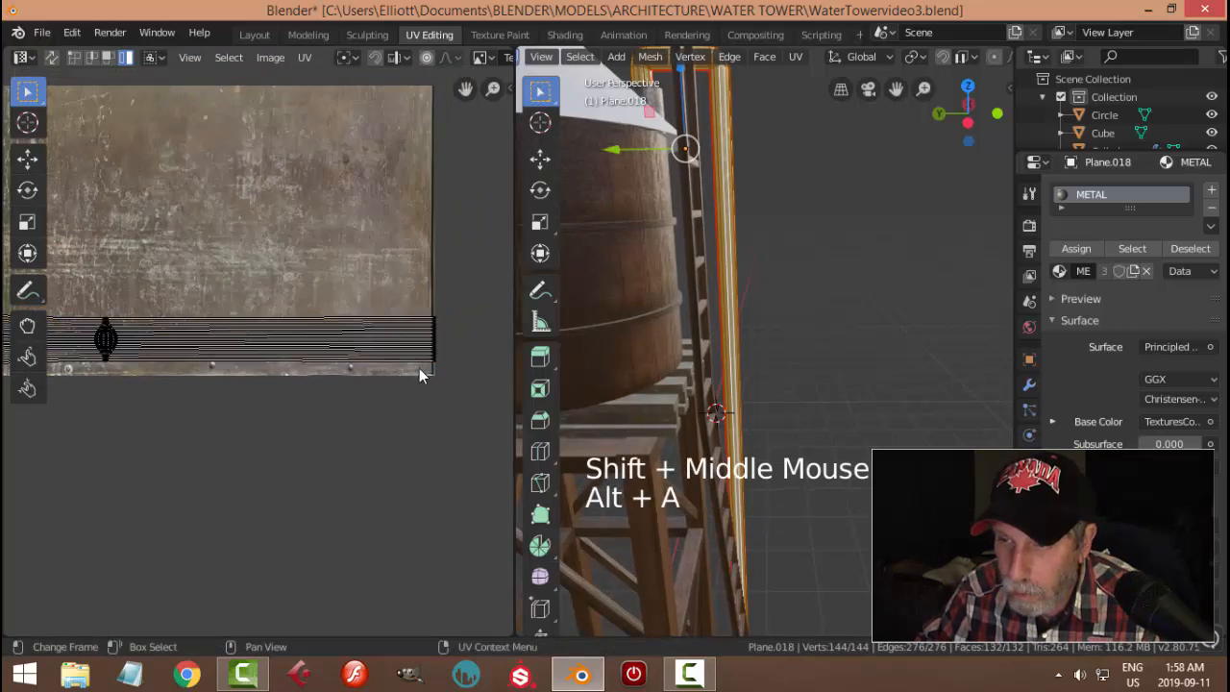
pyautogui.press('a')
pyautogui.keyDown('shift'); pyautogui.moveTo(346, 428); pyautogui.dragTo(365, 449, button='middle'); pyautogui.keyUp('shift')
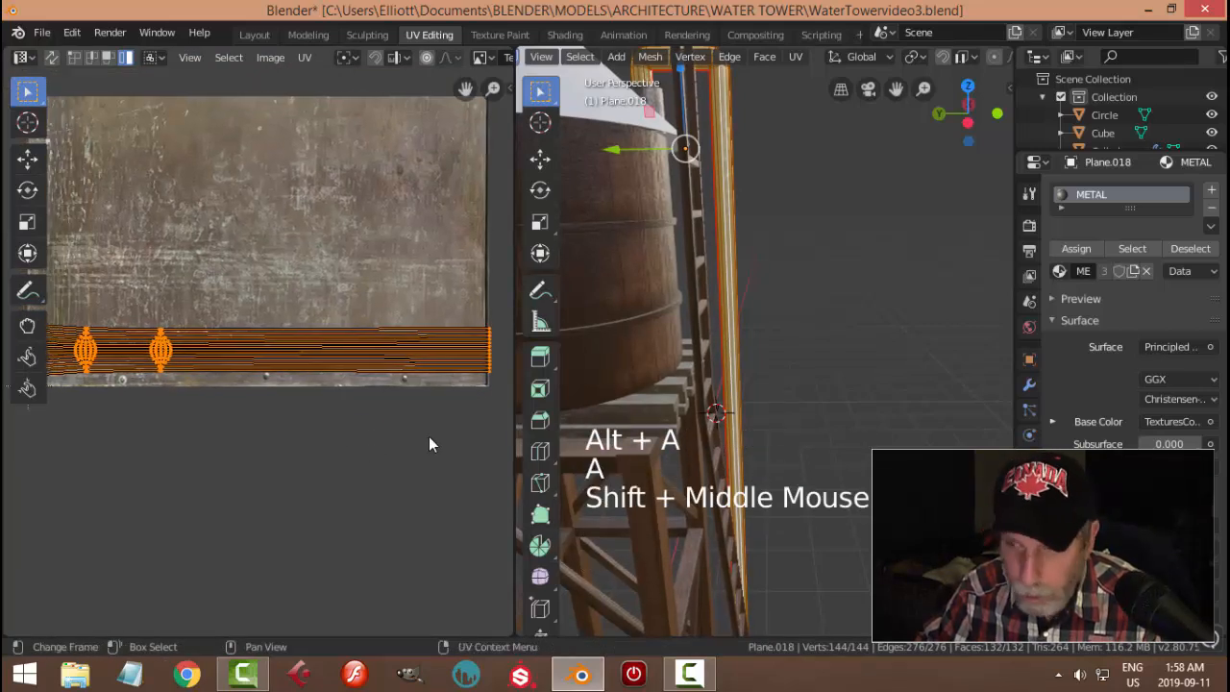
pyautogui.press('s')
pyautogui.click(451, 426)
pyautogui.hotkey('alt', 'a')
pyautogui.moveTo(480, 403); pyautogui.dragTo(413, 419, button='middle')
pyautogui.press('Tab')
pyautogui.hotkey('alt', 'a')
# Examine the metal texture on the pipe and the I-beams from several sides of the water tower
pyautogui.moveTo(788, 301); pyautogui.dragTo(671, 387, button='middle')
pyautogui.scroll(-3, 741, 352)
pyautogui.moveTo(741, 352); pyautogui.dragTo(926, 340, button='middle')
pyautogui.scroll(2, 851, 326)
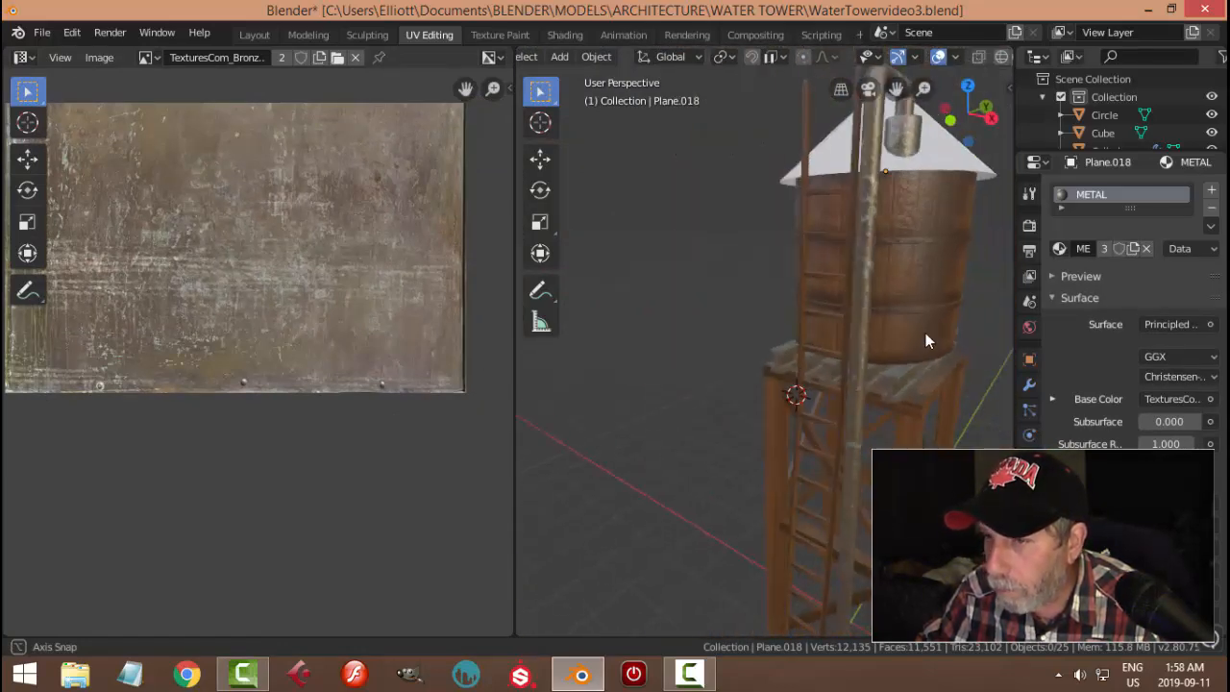
pyautogui.keyDown('shift'); pyautogui.moveTo(661, 346); pyautogui.dragTo(759, 380, button='middle'); pyautogui.keyUp('shift')
pyautogui.moveTo(759, 379)
pyautogui.mouseDown(button='middle')
pyautogui.moveTo(840, 401)
pyautogui.moveTo(731, 423)
pyautogui.moveTo(764, 440)
pyautogui.moveTo(767, 380)
pyautogui.mouseUp(button='middle')
pyautogui.scroll(-2, 778, 410)
pyautogui.scroll(2, 768, 379)
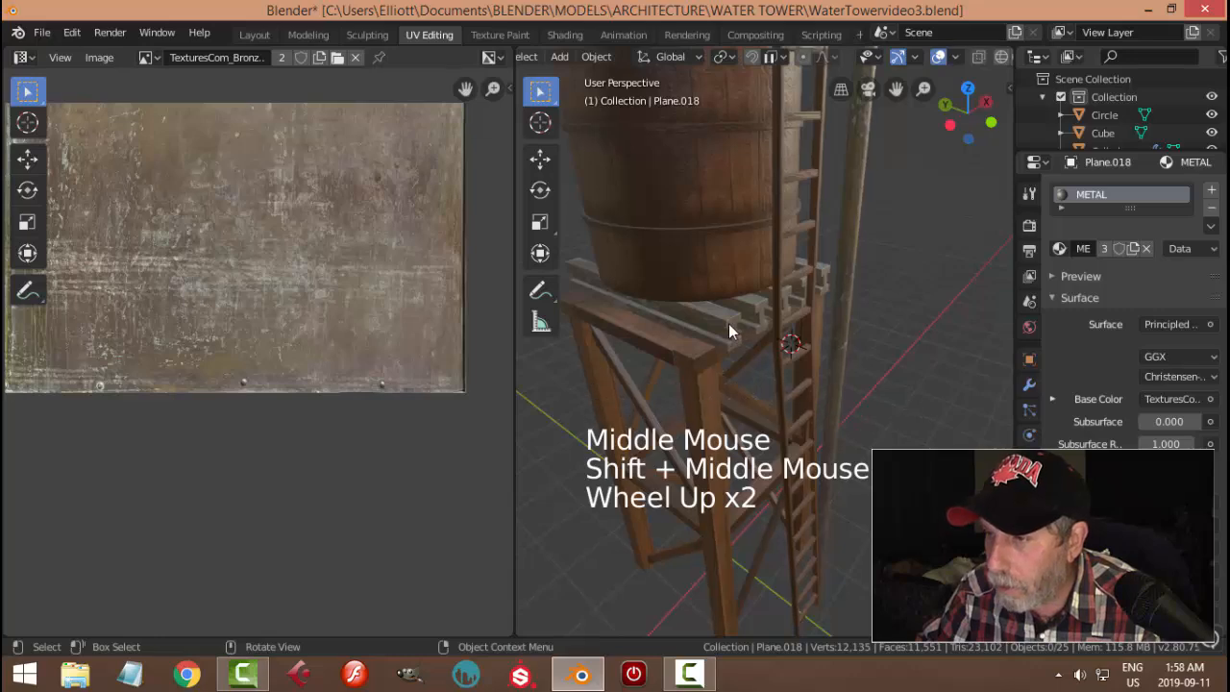
pyautogui.scroll(-1, 822, 346)
pyautogui.moveTo(821, 346); pyautogui.dragTo(737, 287, button='middle')
# Open the conical roof for mesh editing in top view and turn off its subdivision modifier's viewport display
pyautogui.click(712, 202)
pyautogui.scroll(-2, 717, 235)
pyautogui.scroll(2, 738, 288)
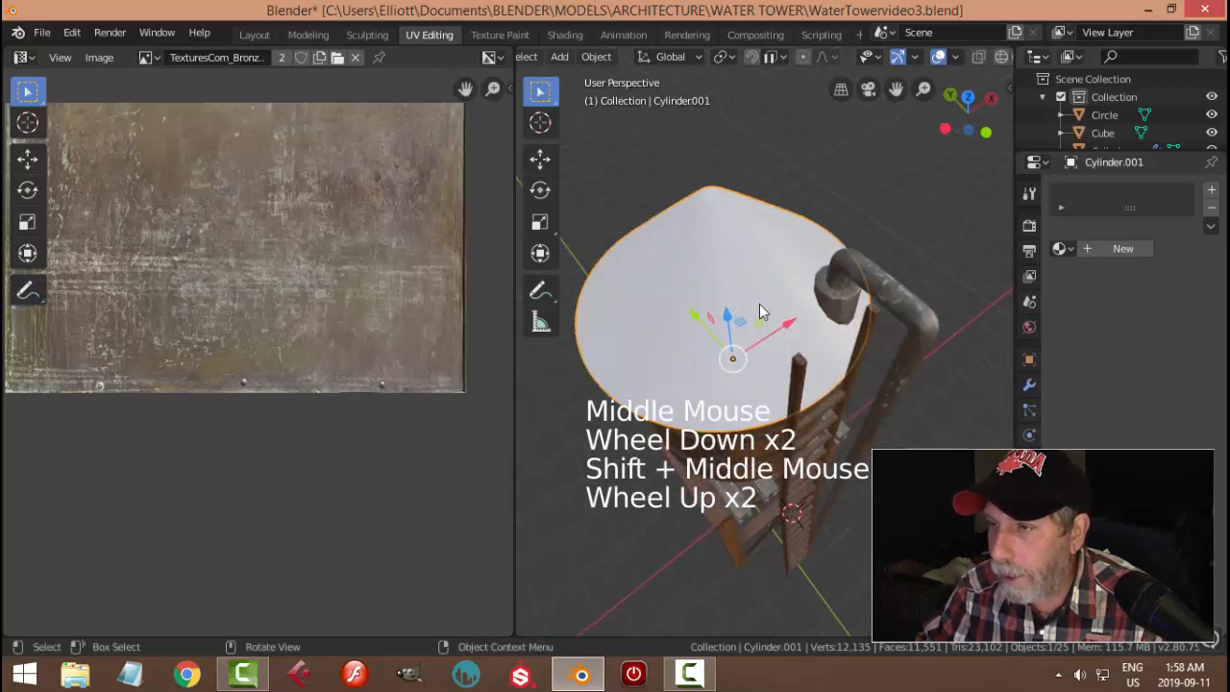
pyautogui.moveTo(698, 223); pyautogui.dragTo(681, 297, button='middle')
pyautogui.press('KP_7')
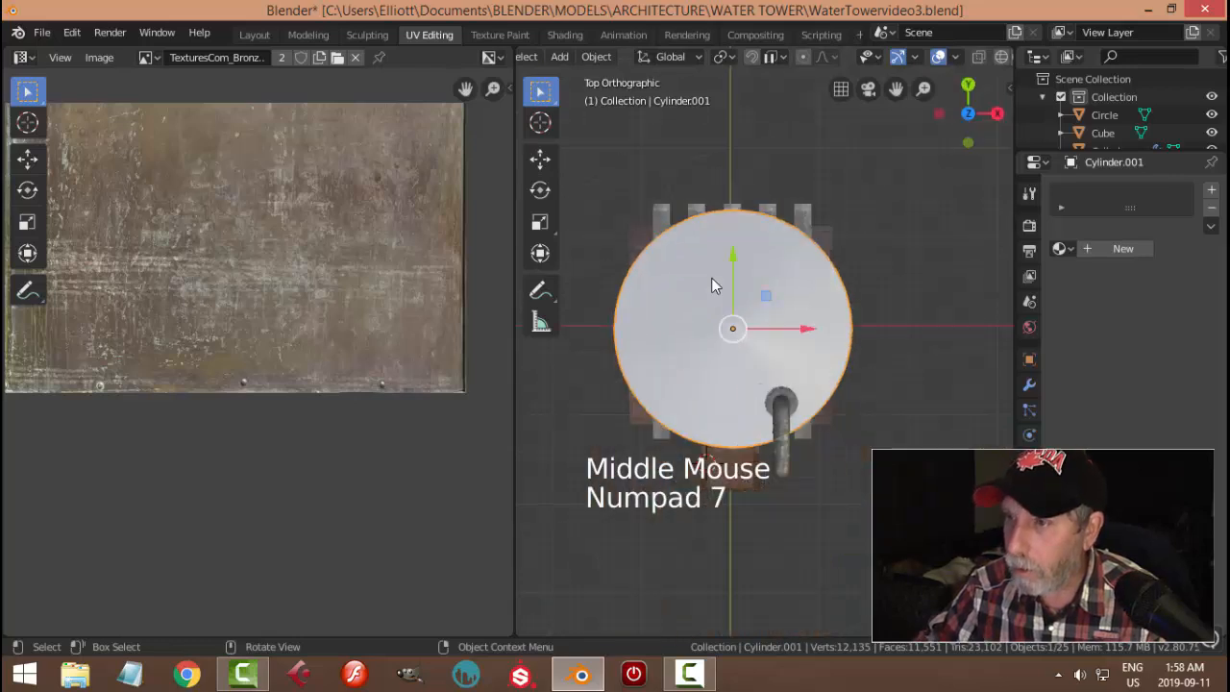
pyautogui.press('Tab')
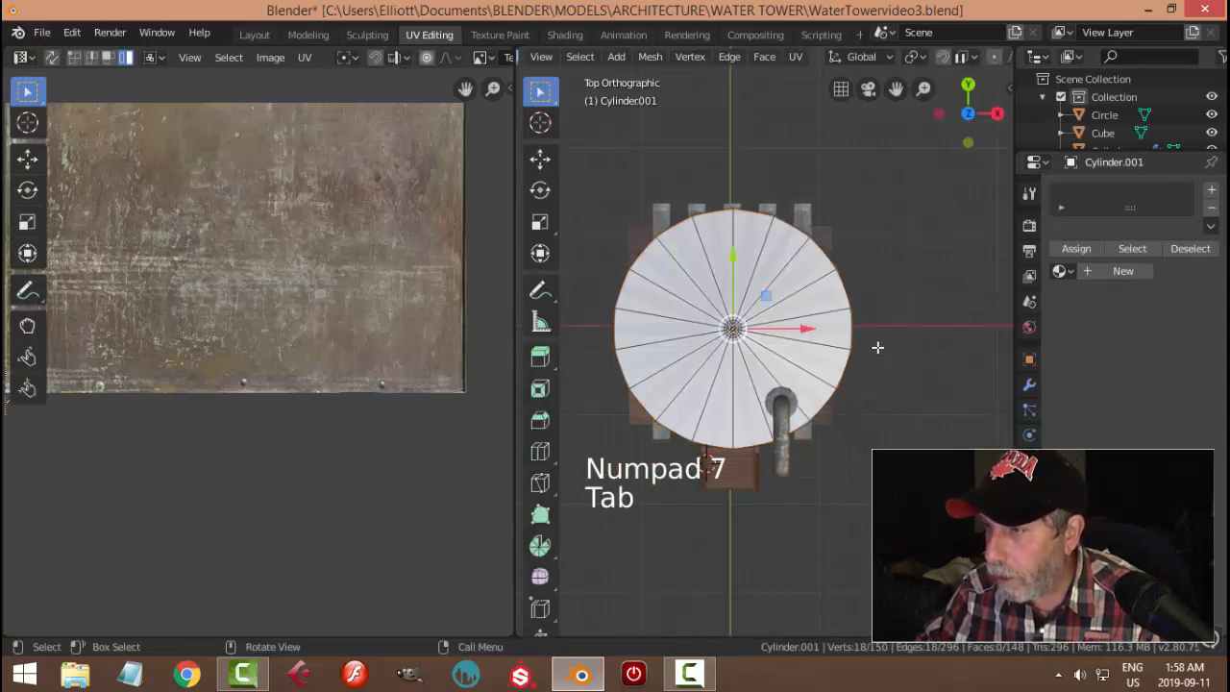
pyautogui.click(1029, 384)
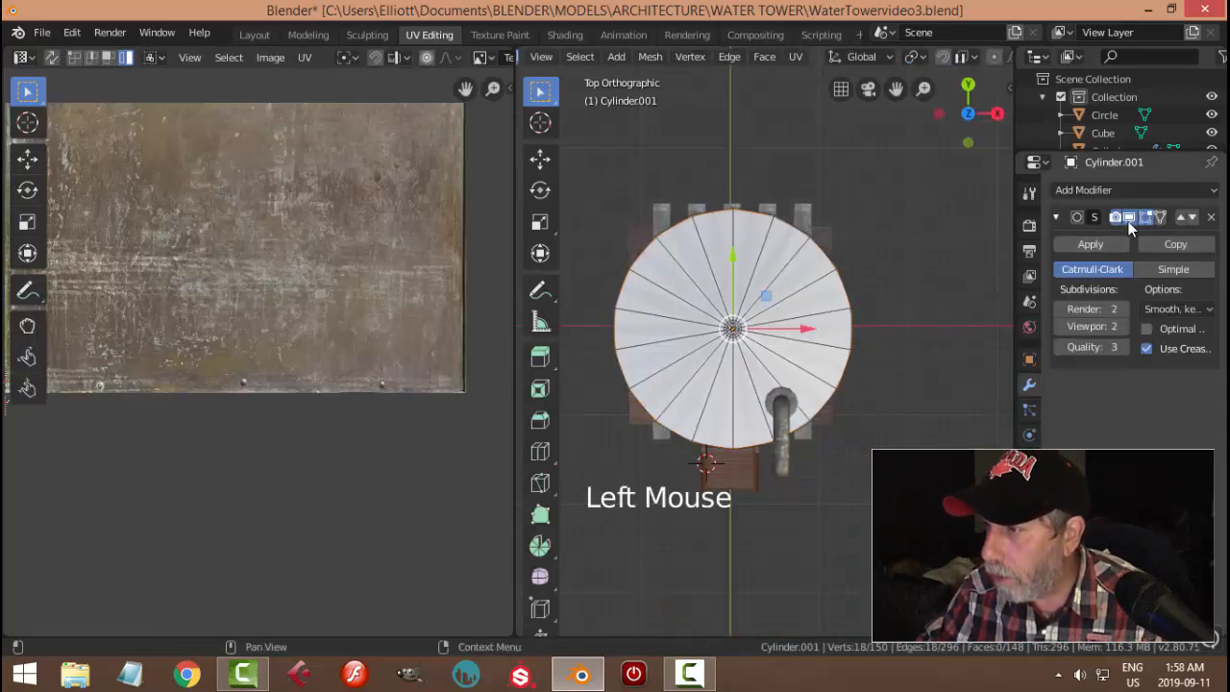
pyautogui.click(1127, 220)
# Unwrap all of the roof's faces with Project From View from the top, and return to object mode
pyautogui.press('a')
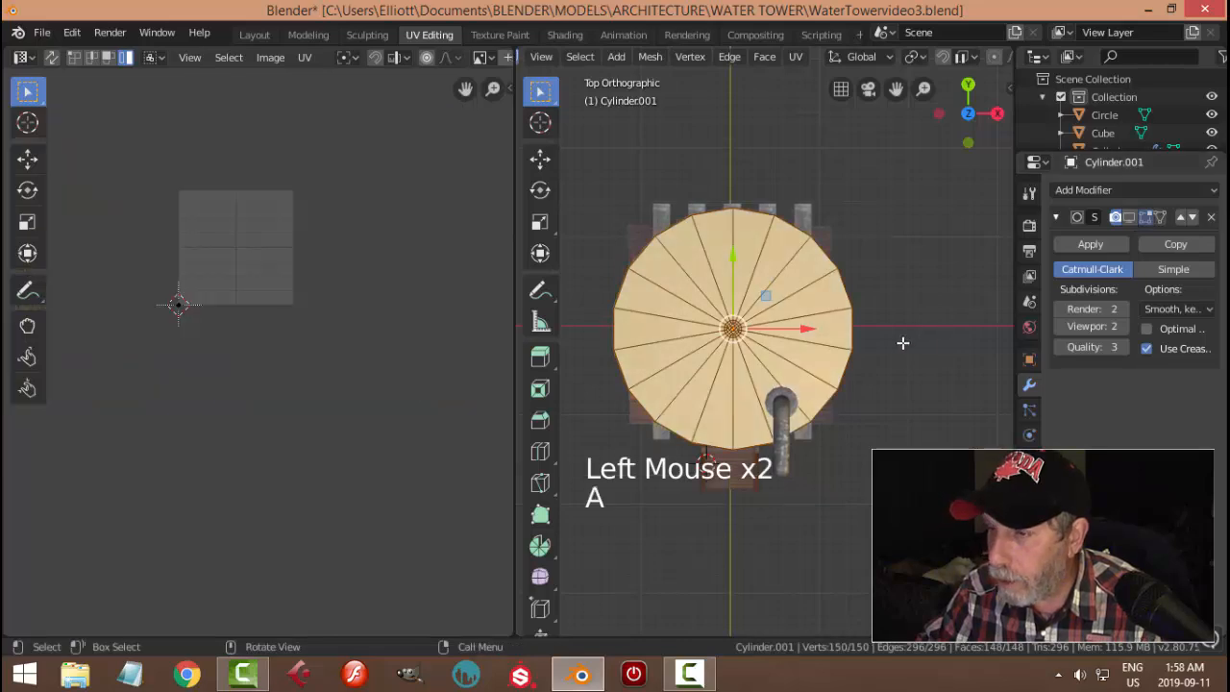
pyautogui.scroll(1, 902, 342)
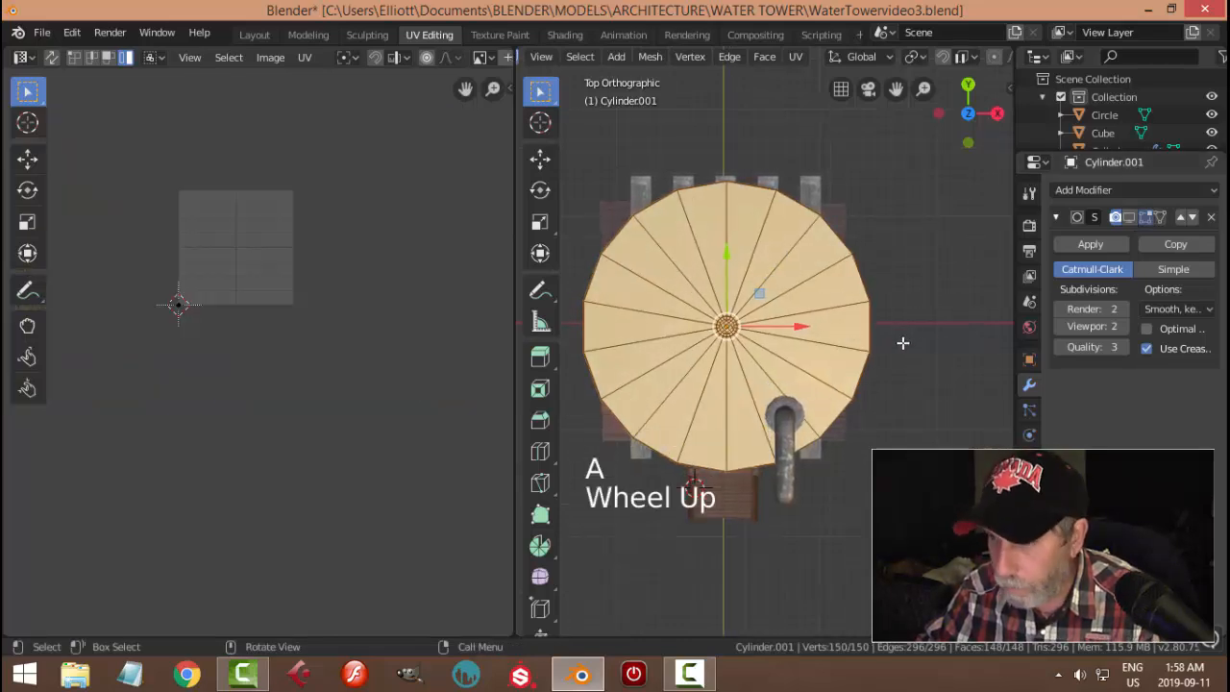
pyautogui.press('u')
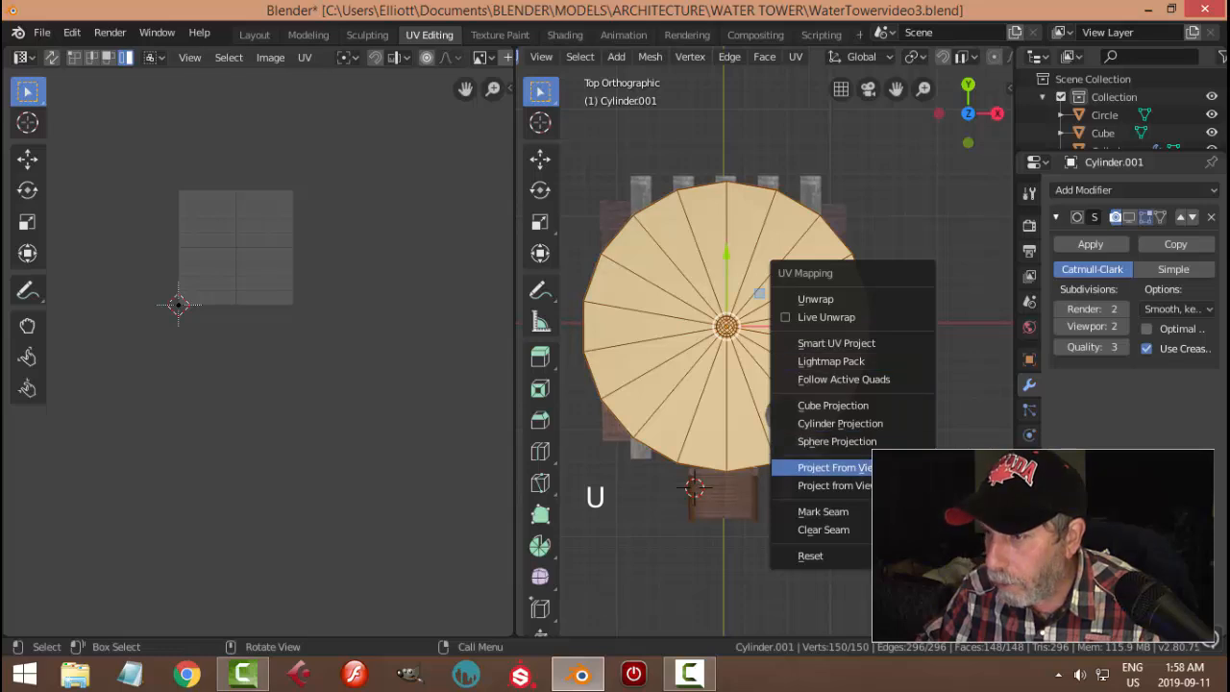
pyautogui.click(806, 461)
pyautogui.scroll(3, 324, 355)
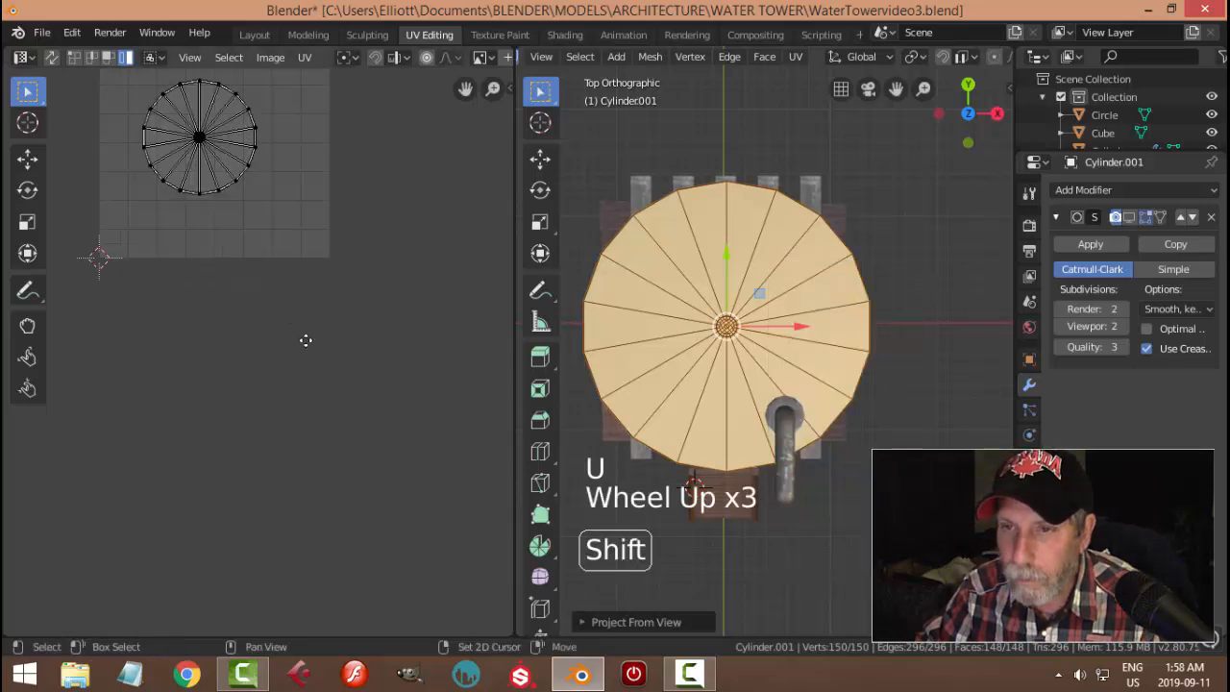
pyautogui.keyDown('shift'); pyautogui.moveTo(288, 308); pyautogui.dragTo(337, 416, button='middle'); pyautogui.keyUp('shift')
pyautogui.press('Tab')
pyautogui.moveTo(825, 434); pyautogui.dragTo(805, 362, button='middle')
pyautogui.scroll(-2, 740, 369)
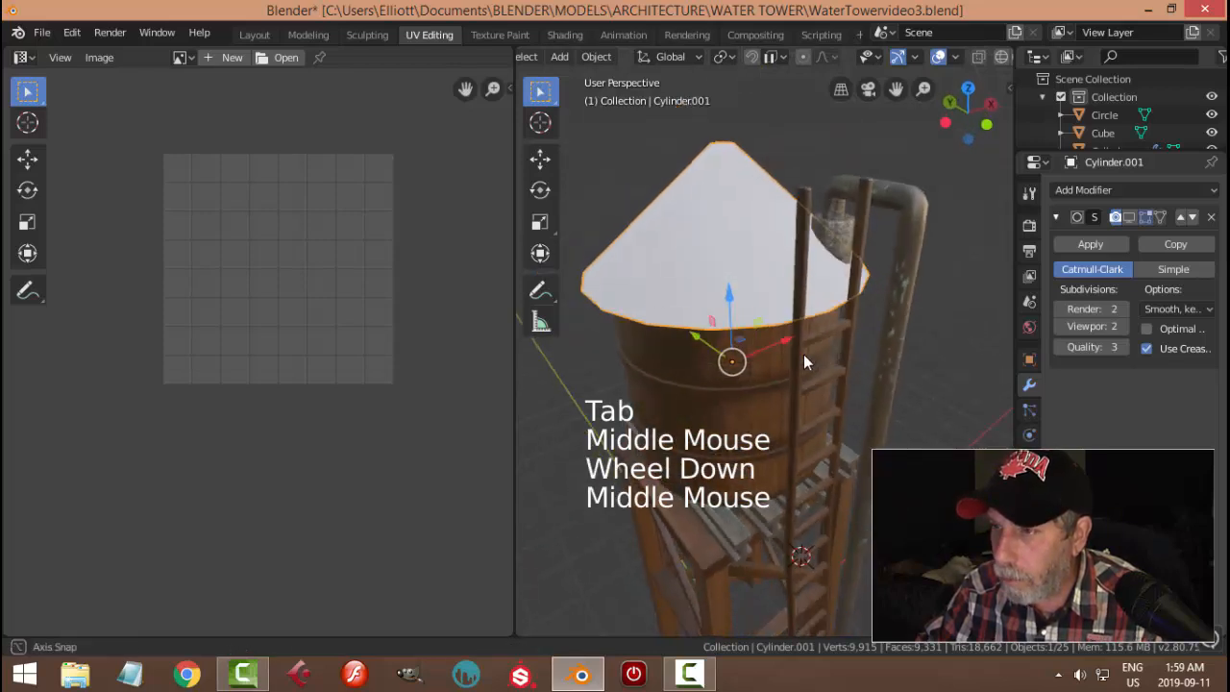
# Switch the UV editor area to the Shader Editor and create a new material for the conical roof
pyautogui.click(23, 59)
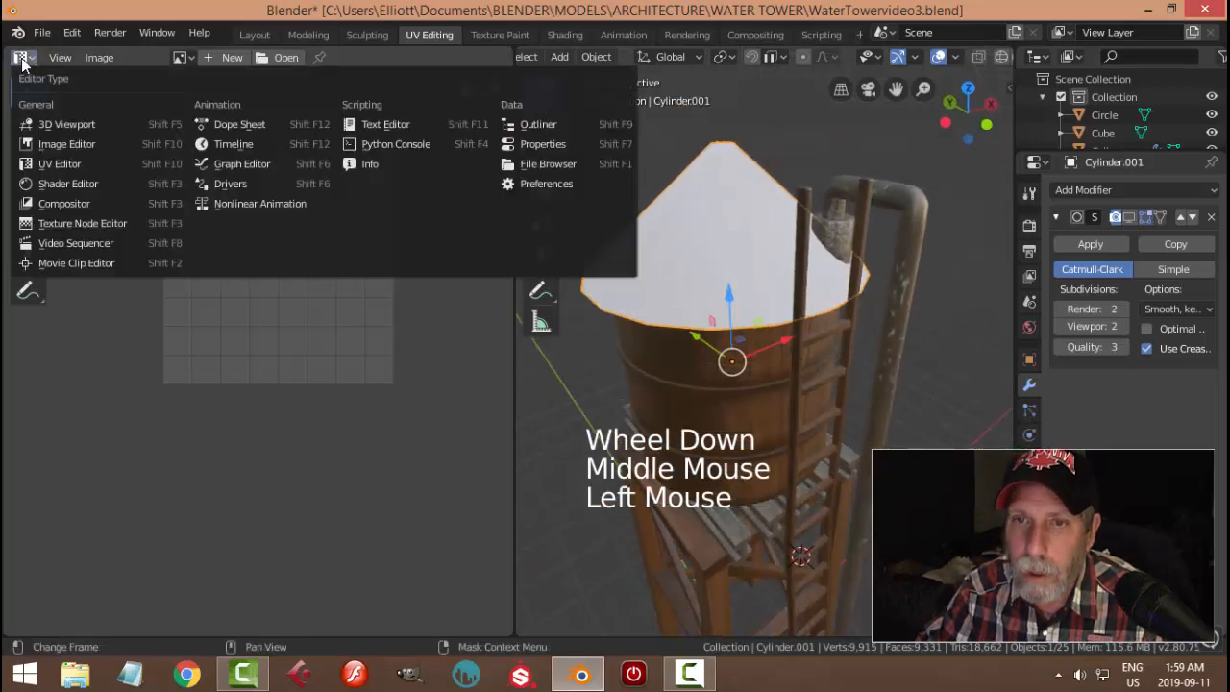
pyautogui.click(66, 184)
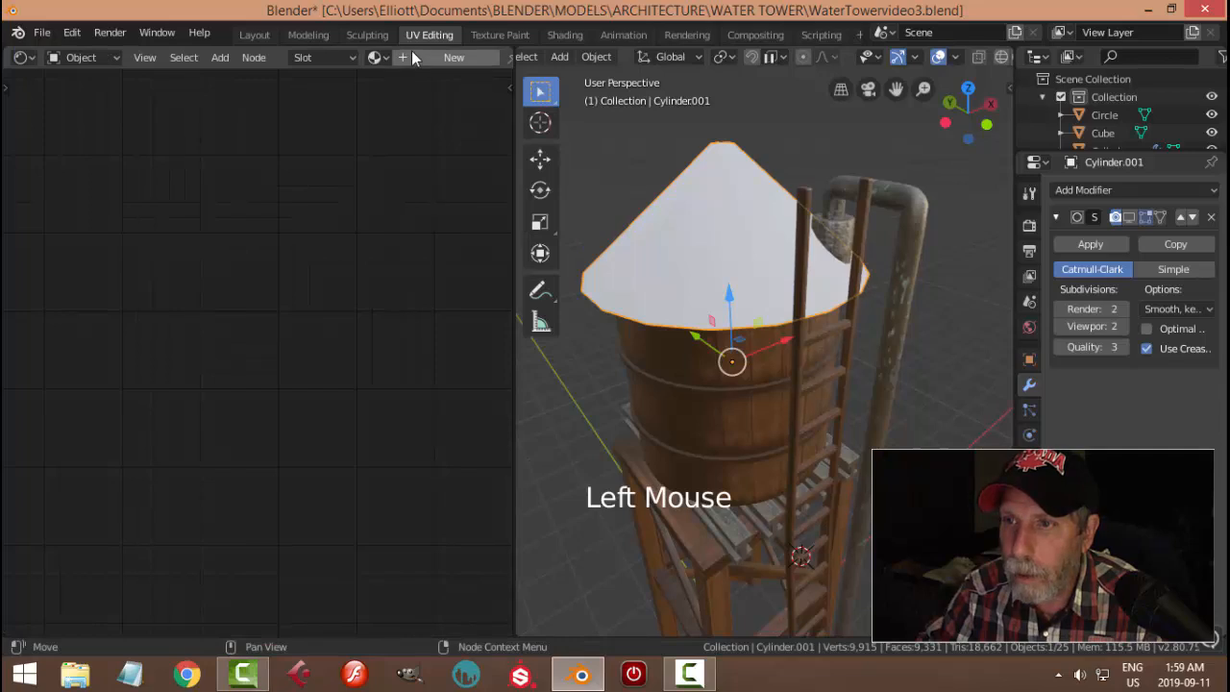
pyautogui.scroll(-2, 387, 251)
pyautogui.keyDown('shift'); pyautogui.moveTo(387, 250); pyautogui.dragTo(381, 269, button='middle'); pyautogui.keyUp('shift')
pyautogui.scroll(-1, 376, 294)
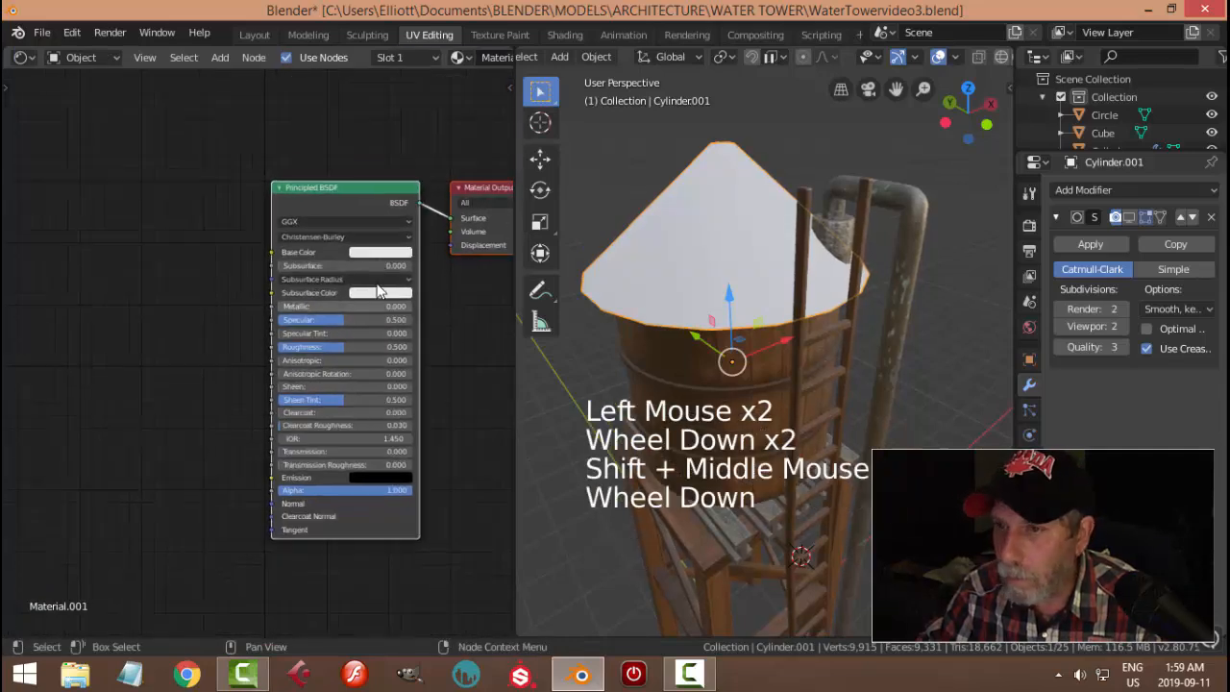
pyautogui.keyDown('shift'); pyautogui.moveTo(370, 192); pyautogui.dragTo(363, 212, button='middle'); pyautogui.keyUp('shift')
pyautogui.click(360, 209)
pyautogui.hotkey('shift', 'd')
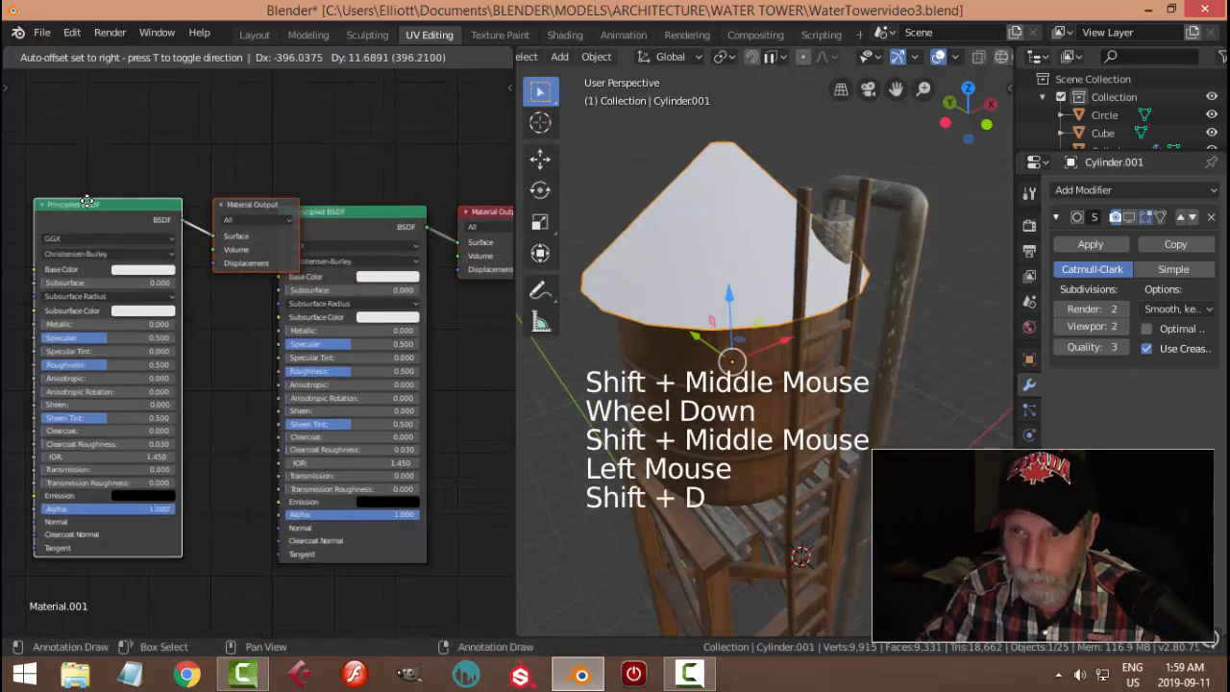
pyautogui.press('Escape')
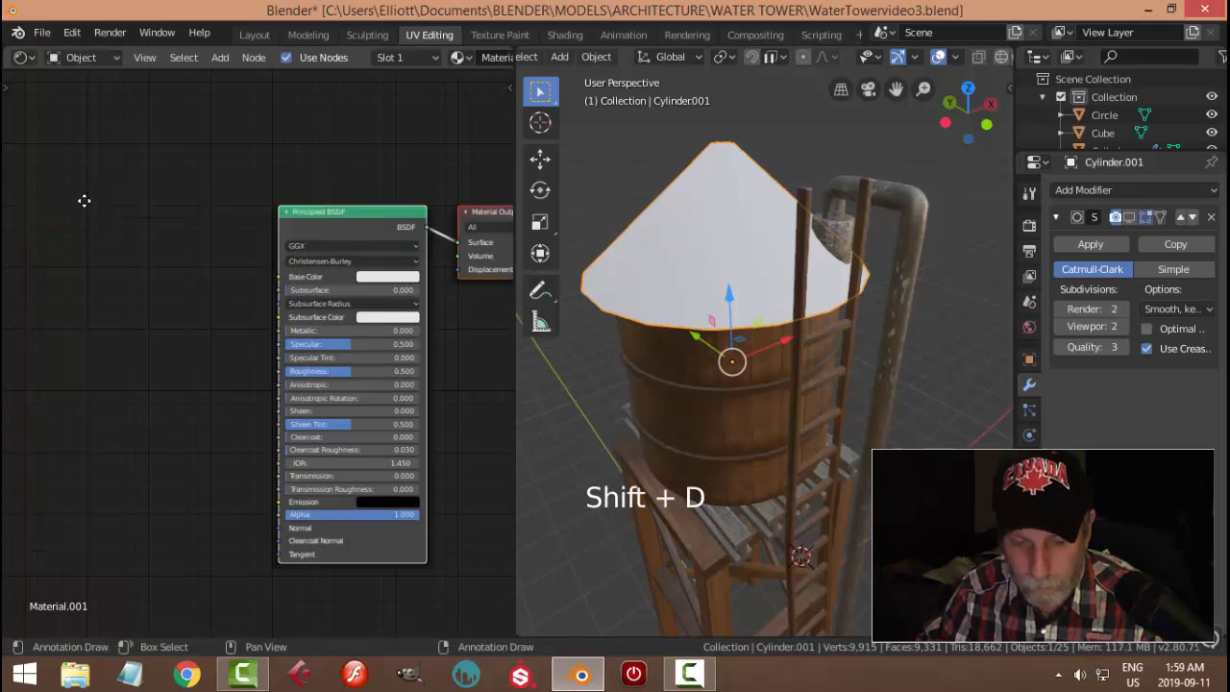
pyautogui.hotkey('ctrl', 'z')
# Duplicate the Principled BSDF node, switch the copy to an Image Texture node and place it ahead of the shader
pyautogui.click(363, 219)
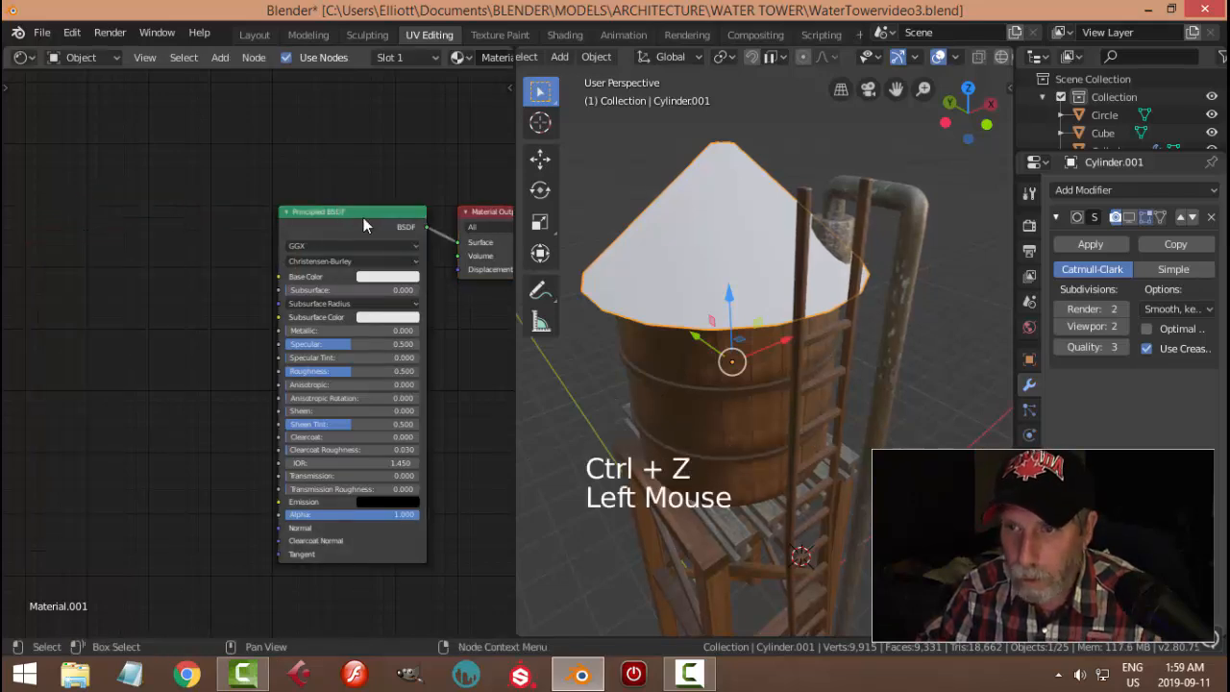
pyautogui.hotkey('shift', 'd')
pyautogui.click(120, 235)
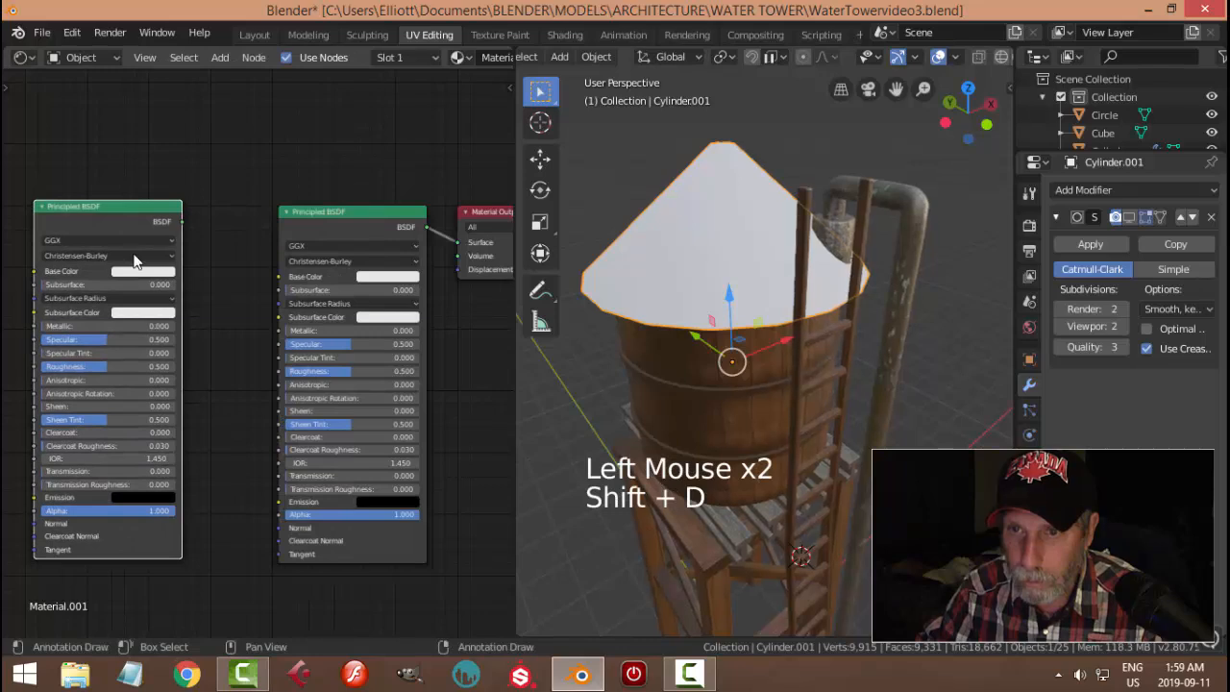
pyautogui.keyDown('shift'); pyautogui.moveTo(120, 234); pyautogui.dragTo(232, 217, button='middle'); pyautogui.keyUp('shift')
pyautogui.hotkey('shift', 's')
pyautogui.moveTo(192, 181)
pyautogui.click(314, 253)
pyautogui.scroll(3, 245, 221)
pyautogui.moveTo(343, 236); pyautogui.dragTo(235, 236)
pyautogui.keyDown('shift'); pyautogui.moveTo(235, 245); pyautogui.dragTo(371, 291, button='middle'); pyautogui.keyUp('shift')
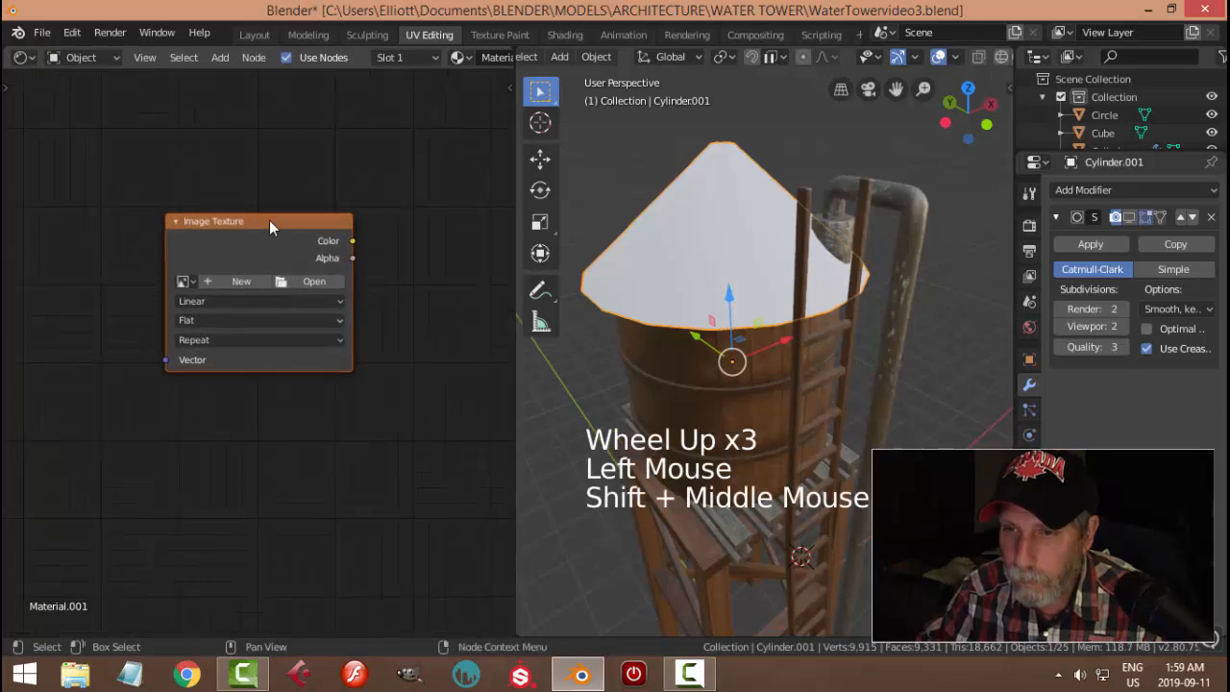
# Add Mapping and Texture Coordinate nodes connected to the Image Texture node
pyautogui.click(269, 220)
pyautogui.hotkey('ctrl', 't')
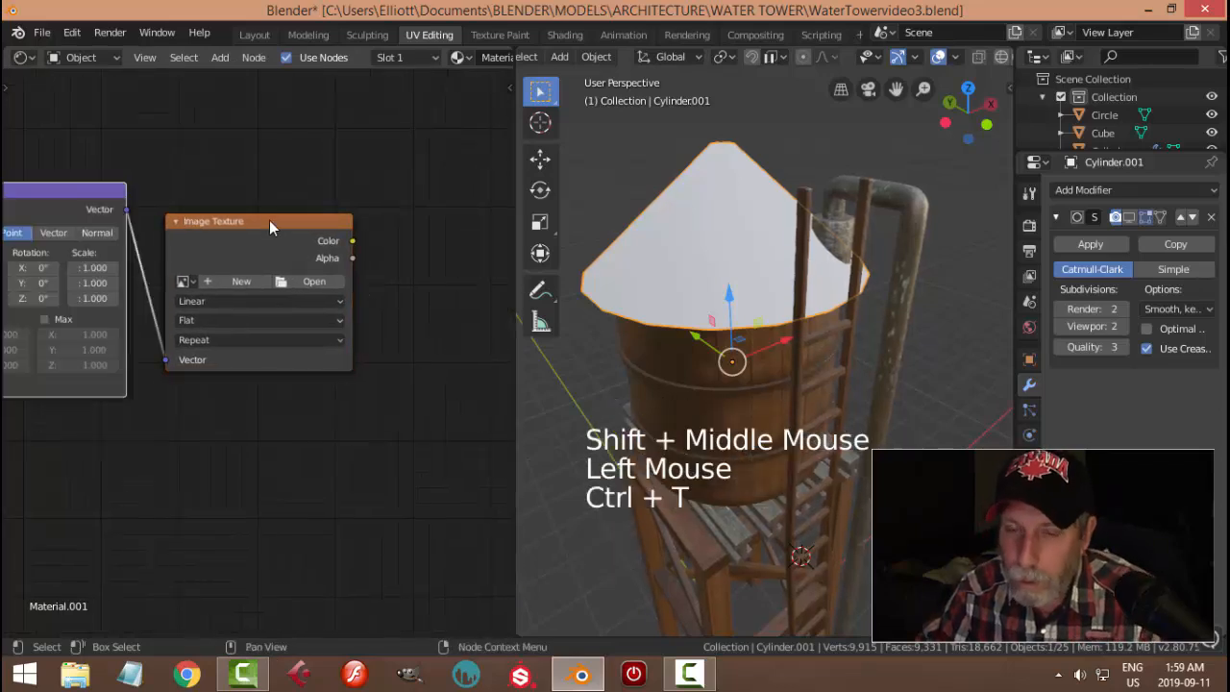
pyautogui.scroll(-3, 269, 220)
pyautogui.keyDown('shift'); pyautogui.moveTo(232, 278); pyautogui.dragTo(325, 327, button='middle'); pyautogui.keyUp('shift')
# Load abstract-antique-background-172276.jpg from the TEXTURES\WOOD folder into the Image Texture node
pyautogui.scroll(2, 135, 308)
pyautogui.scroll(2, 324, 318)
pyautogui.scroll(1, 326, 350)
pyautogui.click(323, 319)
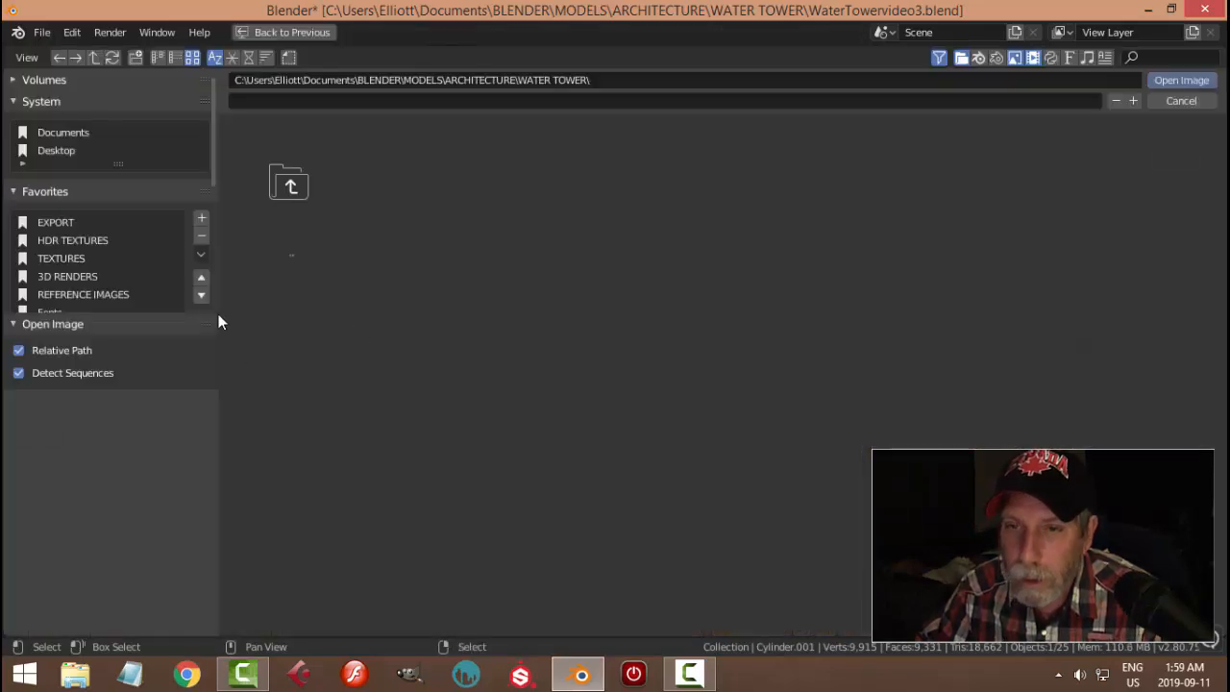
pyautogui.click(70, 259)
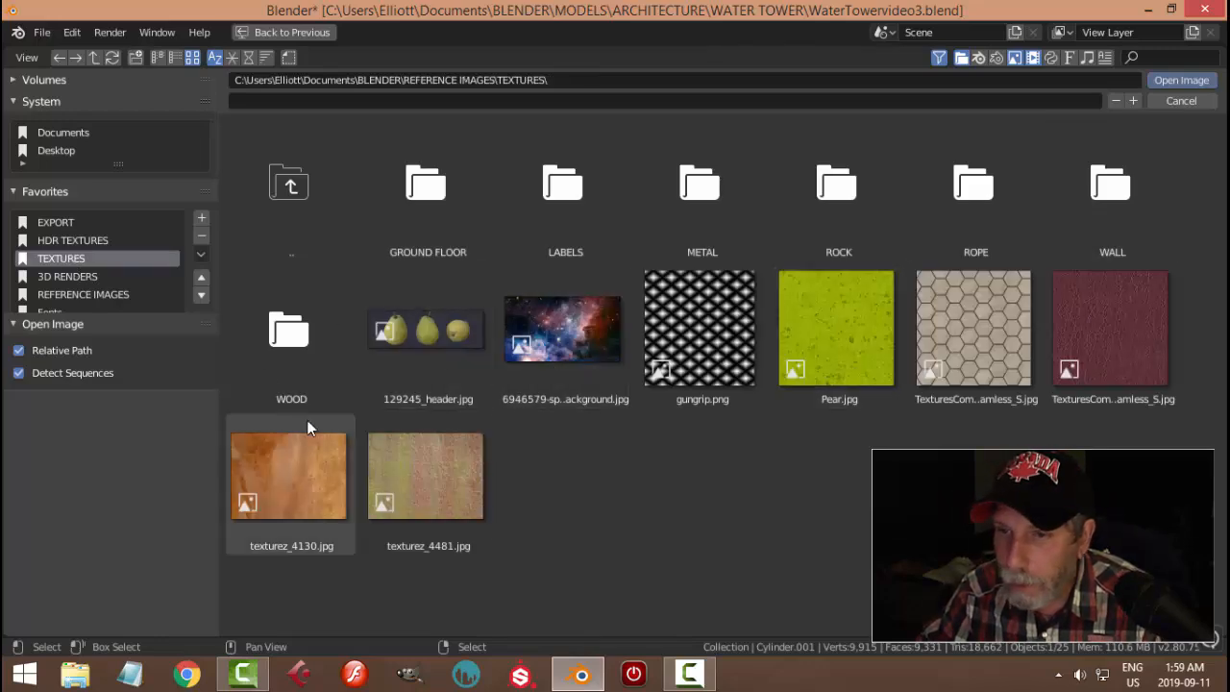
pyautogui.click(265, 341)
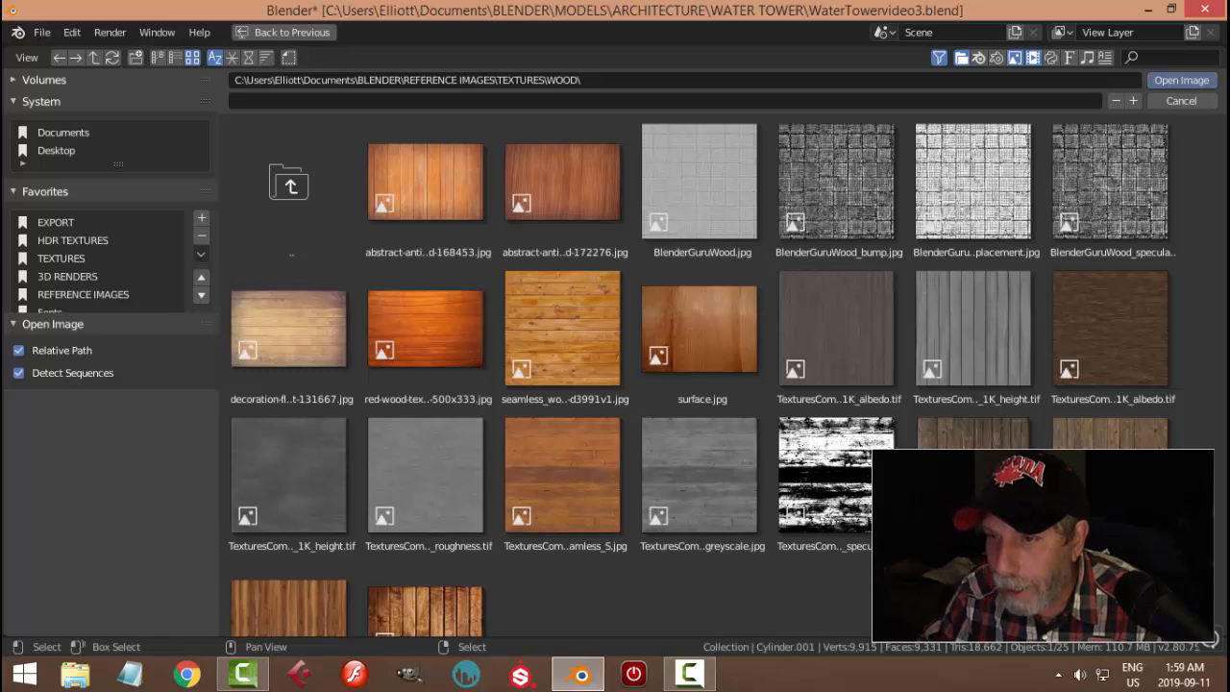
pyautogui.click(565, 181)
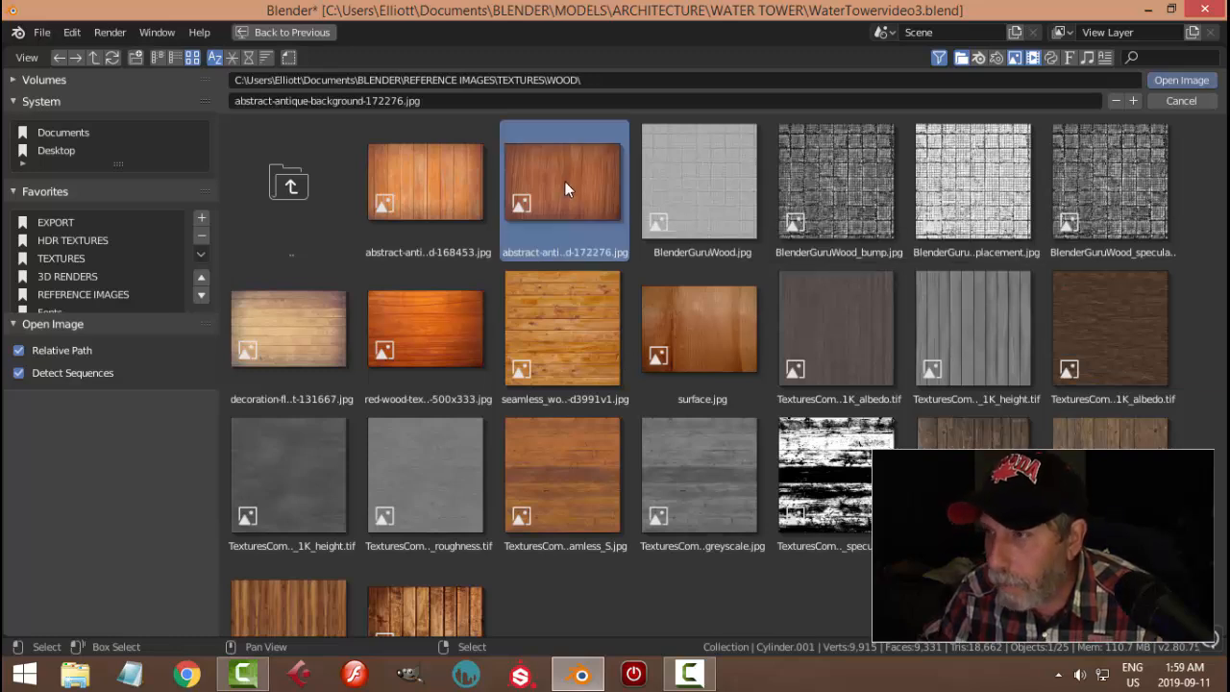
pyautogui.click(1168, 83)
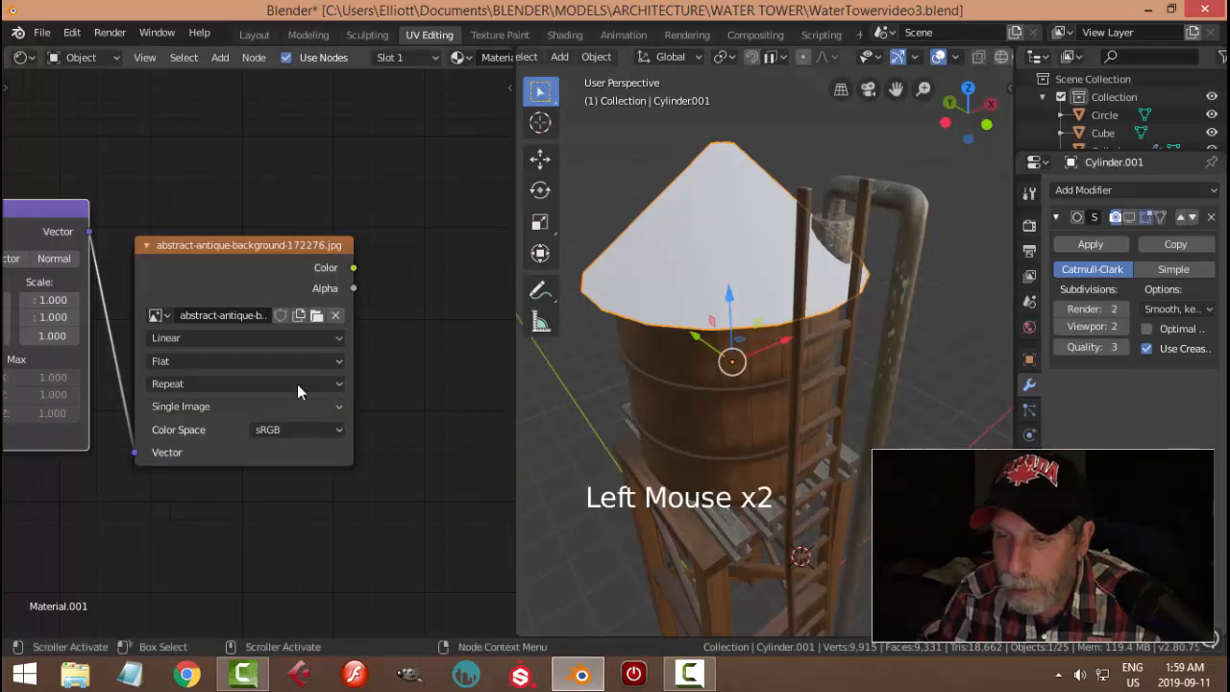
# Connect the wood texture's Color output to the shader's Base Color and check the roof from several angles
pyautogui.scroll(-4, 346, 371)
pyautogui.keyDown('shift'); pyautogui.moveTo(346, 371); pyautogui.dragTo(204, 369, button='middle'); pyautogui.keyUp('shift')
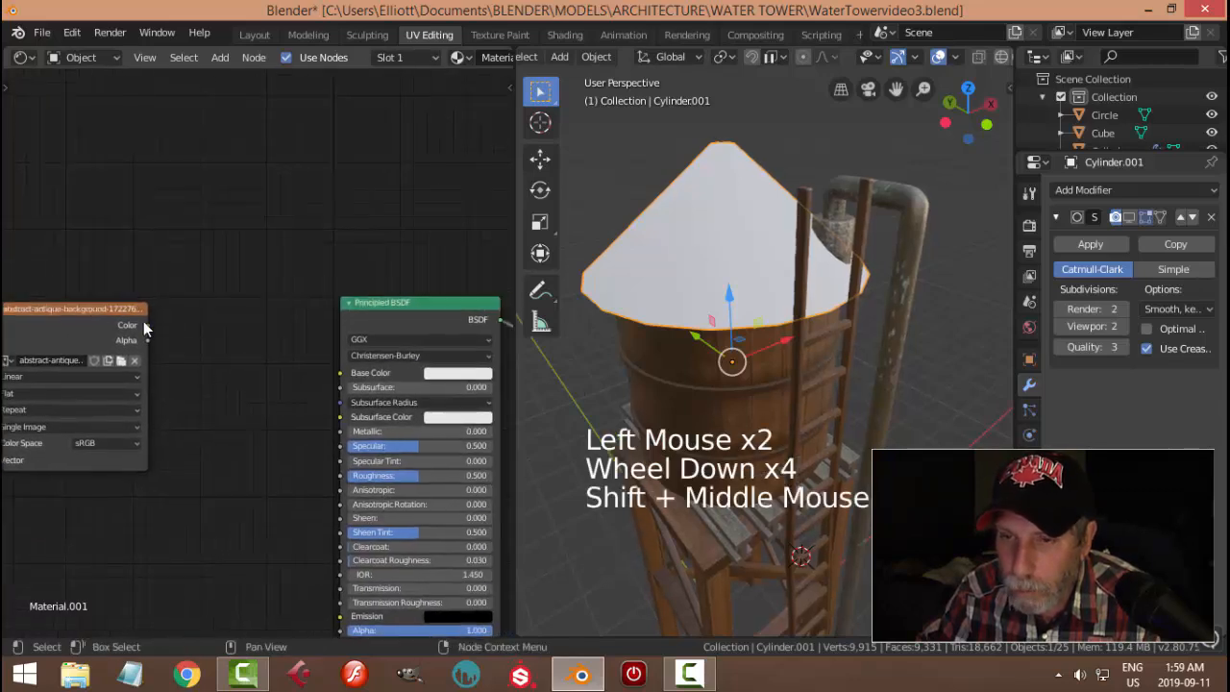
pyautogui.moveTo(147, 325); pyautogui.dragTo(340, 372)
pyautogui.moveTo(817, 291); pyautogui.dragTo(914, 298, button='middle')
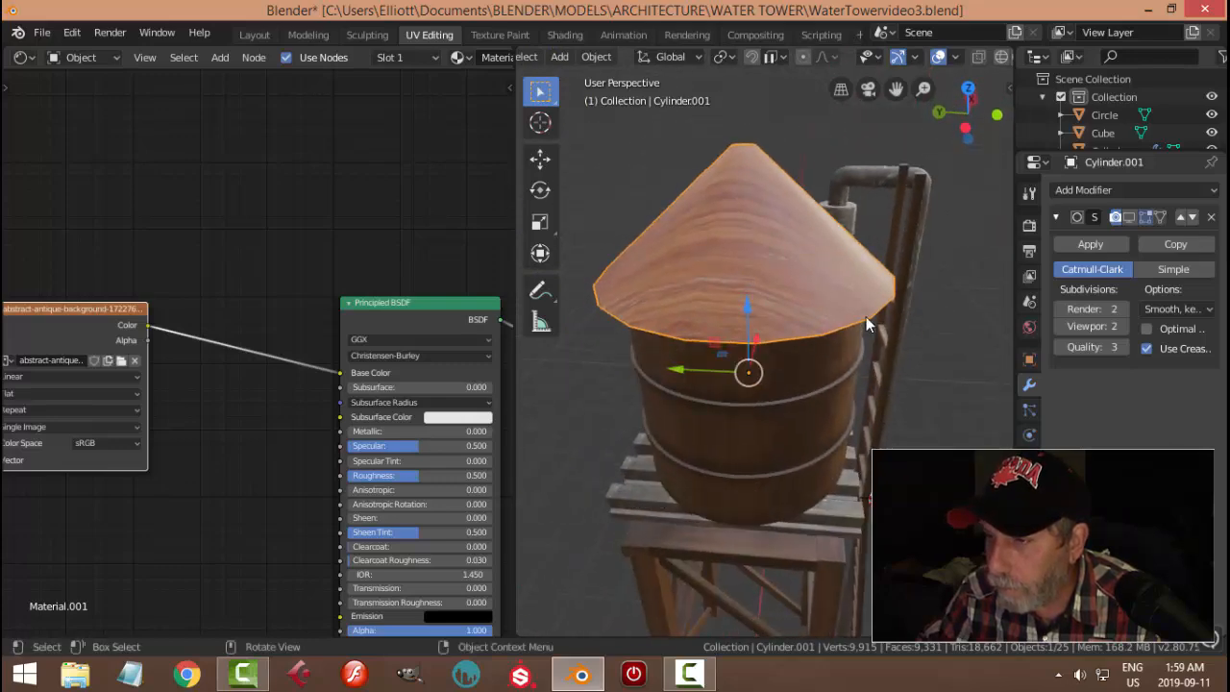
pyautogui.scroll(2, 863, 318)
pyautogui.scroll(-2, 863, 318)
pyautogui.moveTo(863, 338); pyautogui.dragTo(816, 373, button='middle')
# Move the Texture Coordinate, Mapping and Image Texture nodes farther from the Principled BSDF to make room between them
pyautogui.scroll(-3, 189, 438)
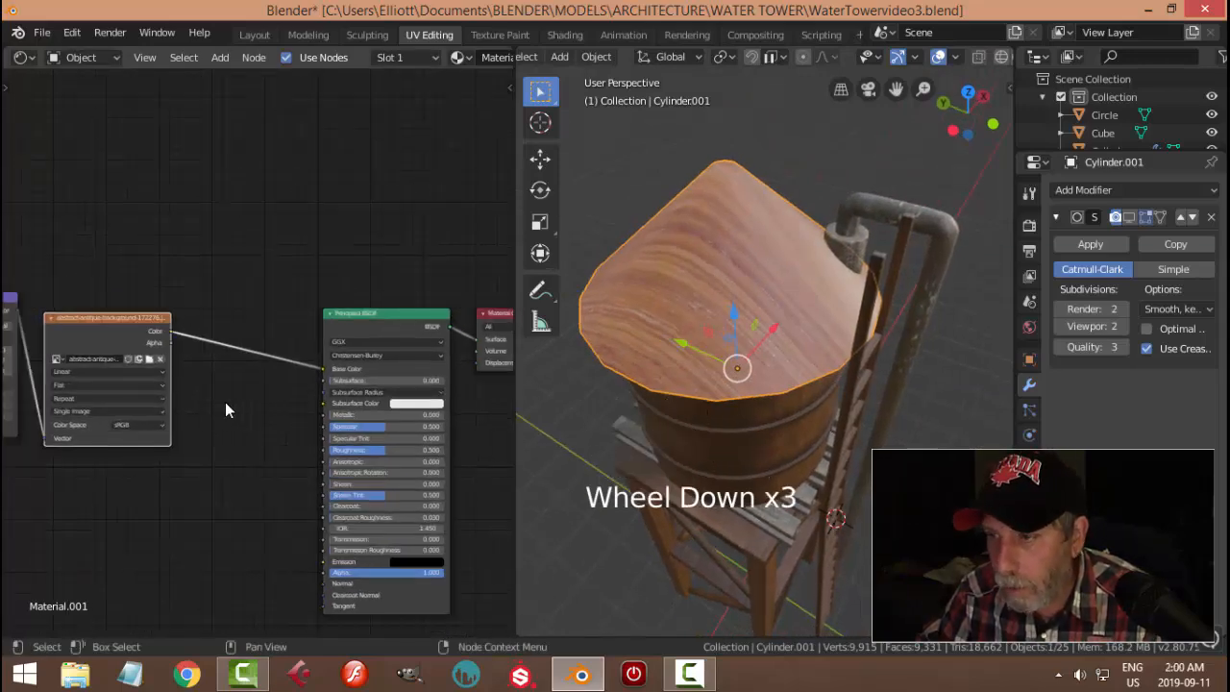
pyautogui.scroll(2, 211, 400)
pyautogui.scroll(-8, 201, 406)
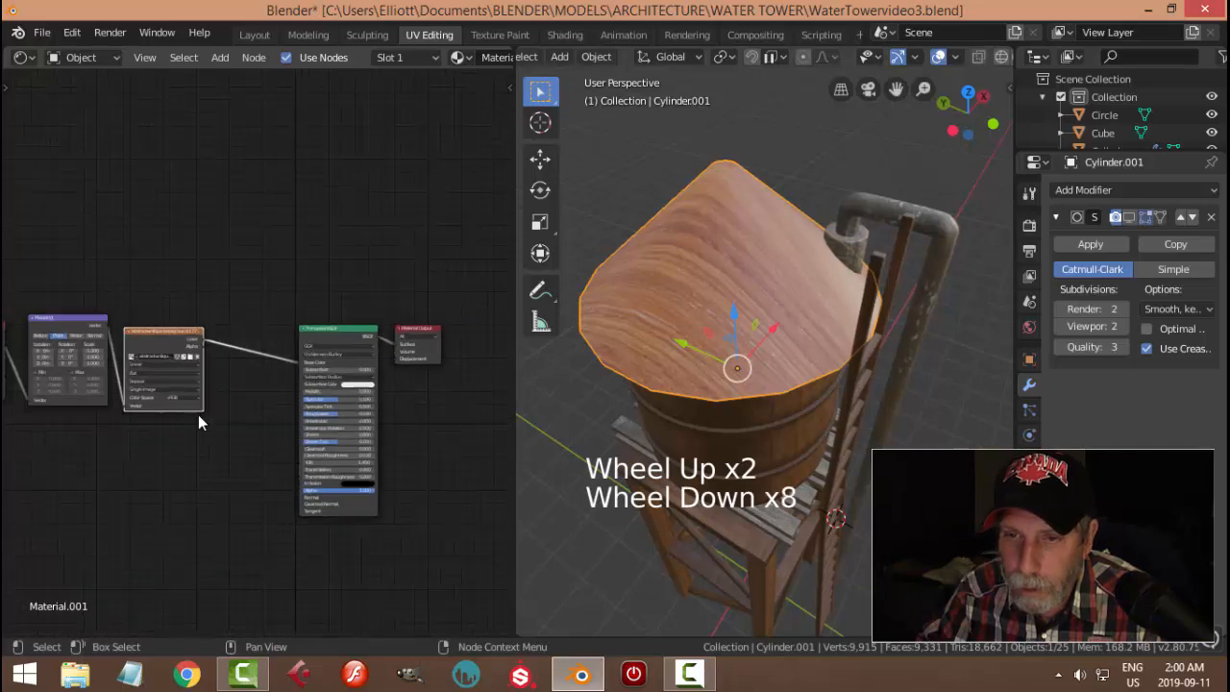
pyautogui.scroll(-7, 197, 420)
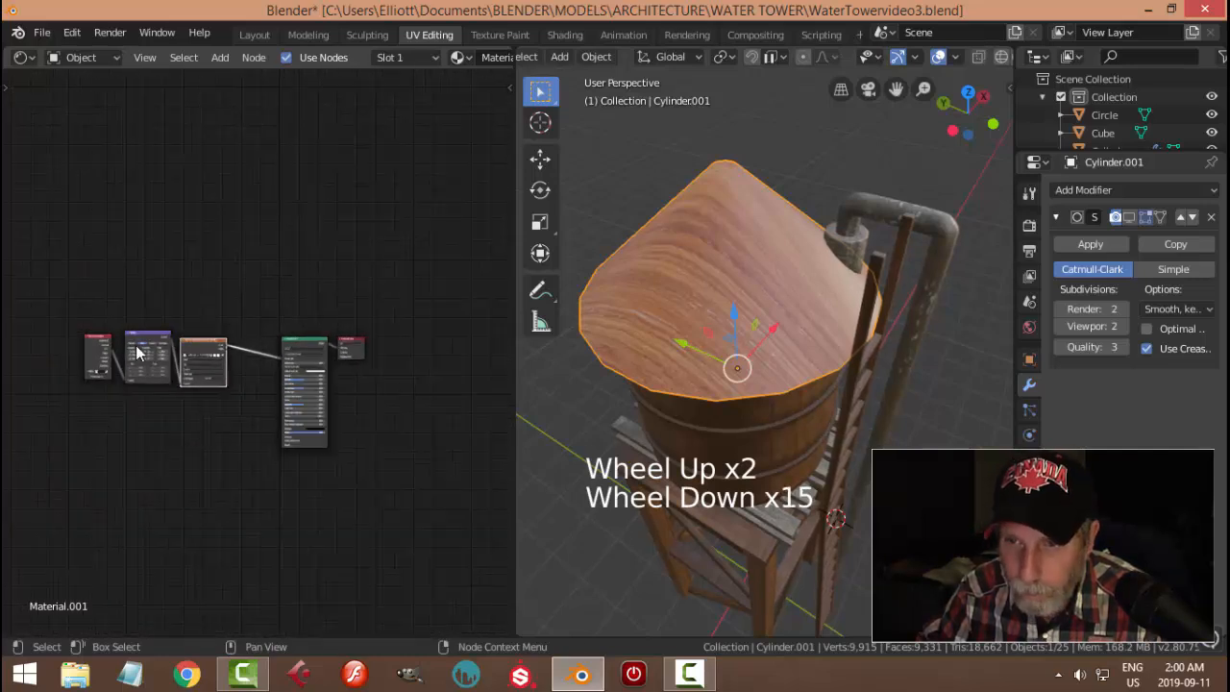
pyautogui.hotkey('alt', 'a')
pyautogui.moveTo(214, 415); pyautogui.dragTo(228, 417)
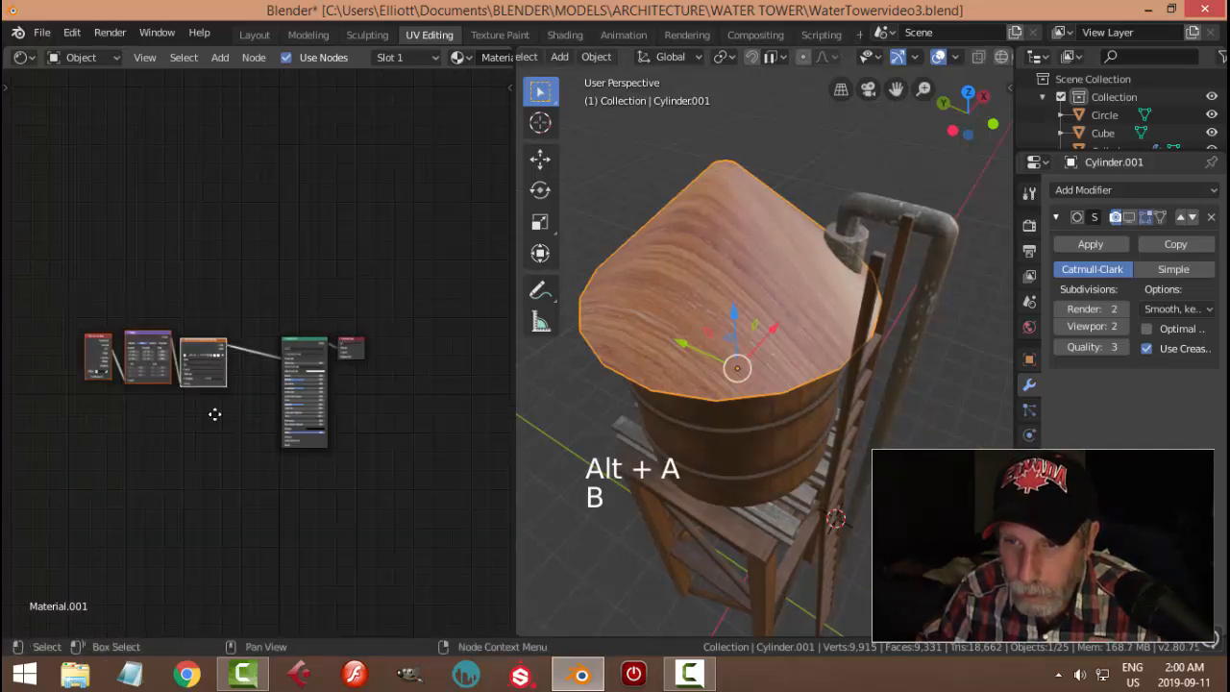
pyautogui.press('g')
pyautogui.click(155, 434)
pyautogui.scroll(3, 157, 435)
pyautogui.keyDown('shift'); pyautogui.moveTo(178, 432); pyautogui.dragTo(291, 437, button='middle'); pyautogui.keyUp('shift')
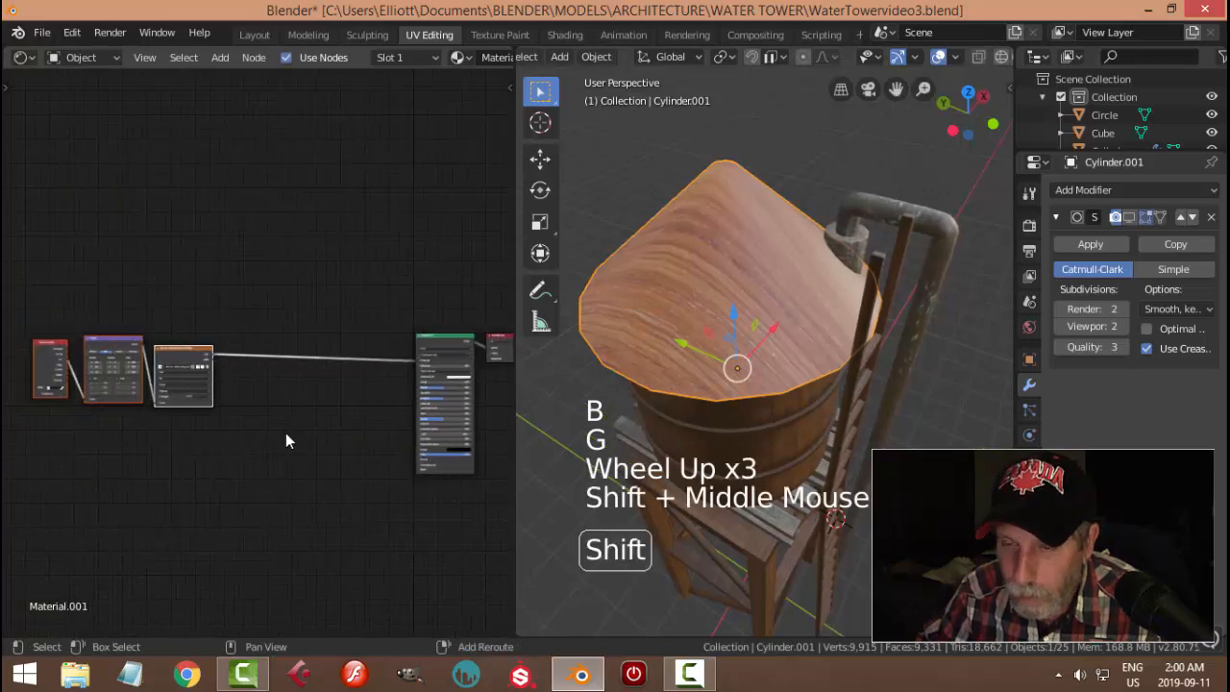
# Duplicate the Image Texture node, switch the copy to a ColorRamp and insert it between the wood texture and Base Color
pyautogui.scroll(1, 259, 403)
pyautogui.click(178, 360)
pyautogui.hotkey('shift', 'd')
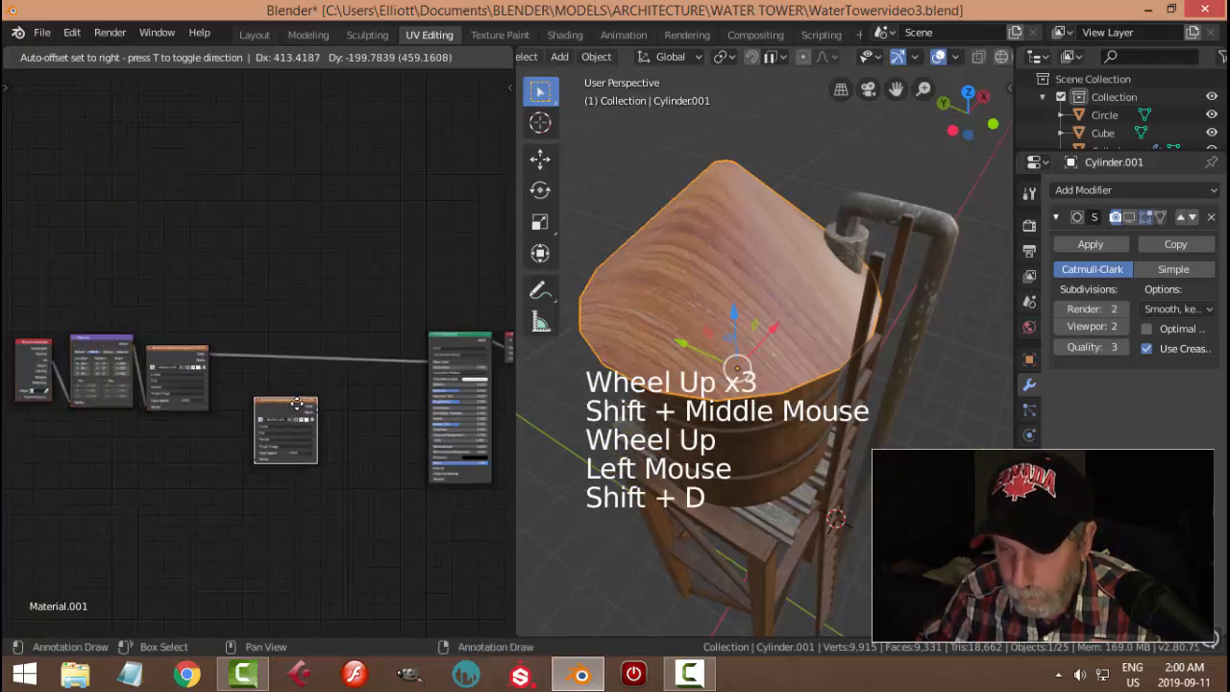
pyautogui.scroll(8, 327, 420)
pyautogui.keyDown('shift'); pyautogui.moveTo(329, 466); pyautogui.dragTo(328, 391, button='middle'); pyautogui.keyUp('shift')
pyautogui.scroll(4, 317, 375)
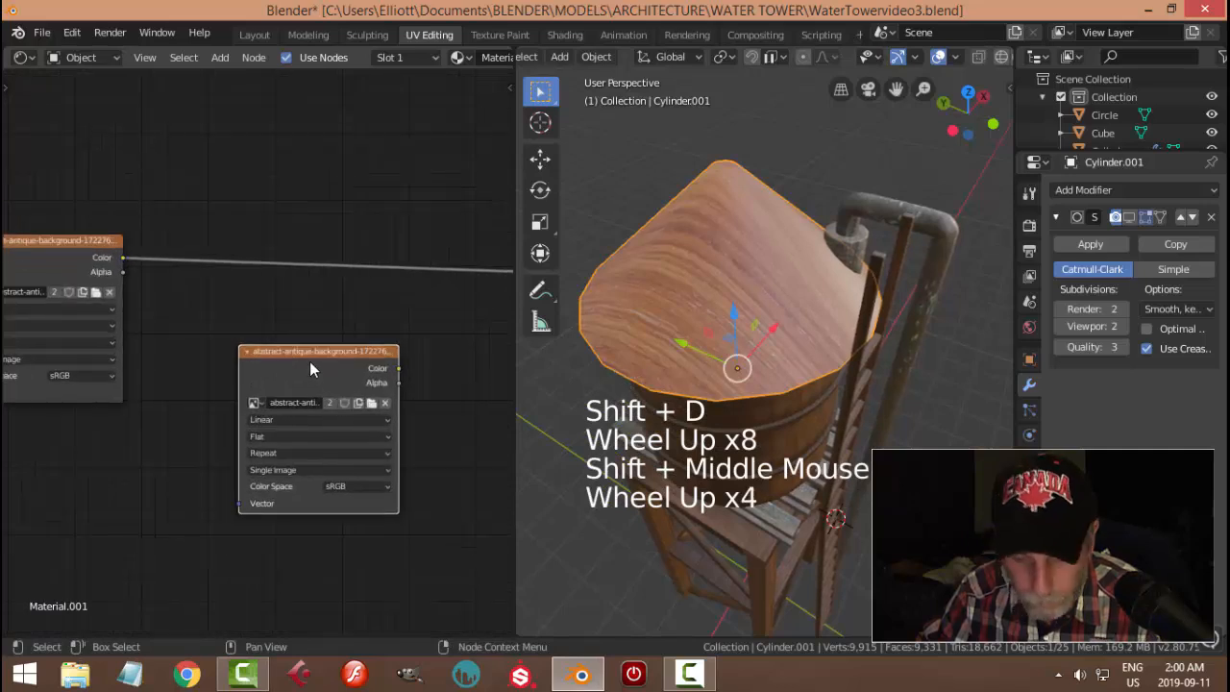
pyautogui.scroll(1, 305, 358)
pyautogui.hotkey('shift', 's')
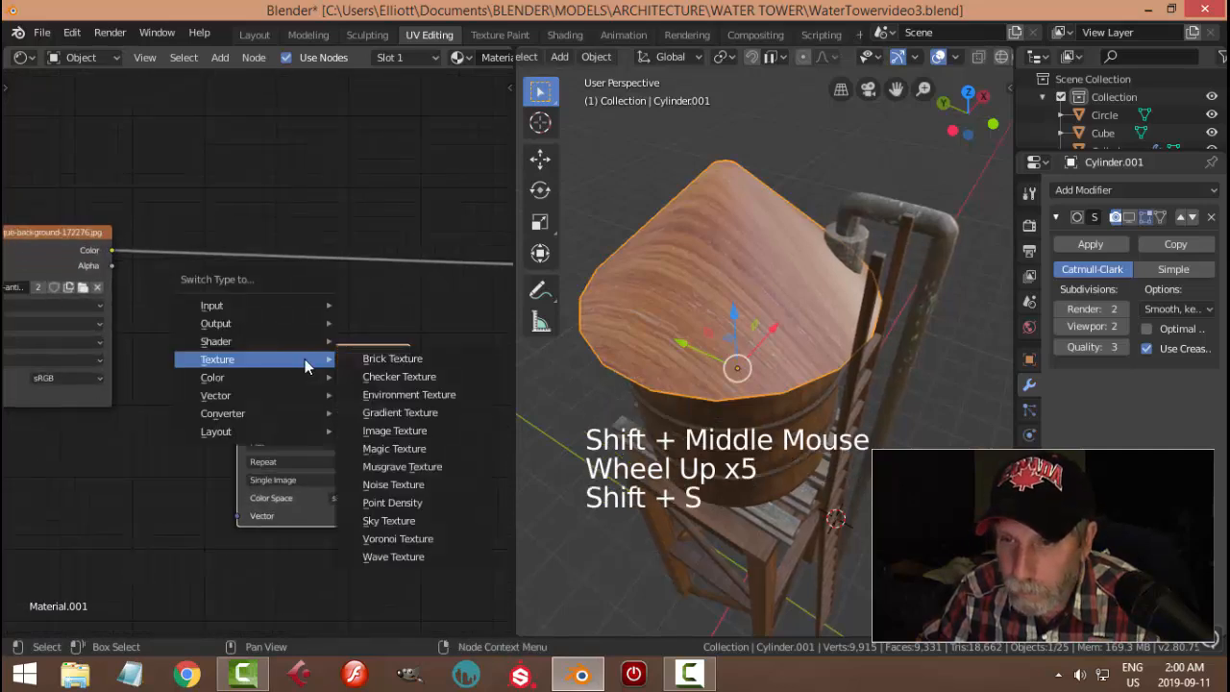
pyautogui.moveTo(264, 411)
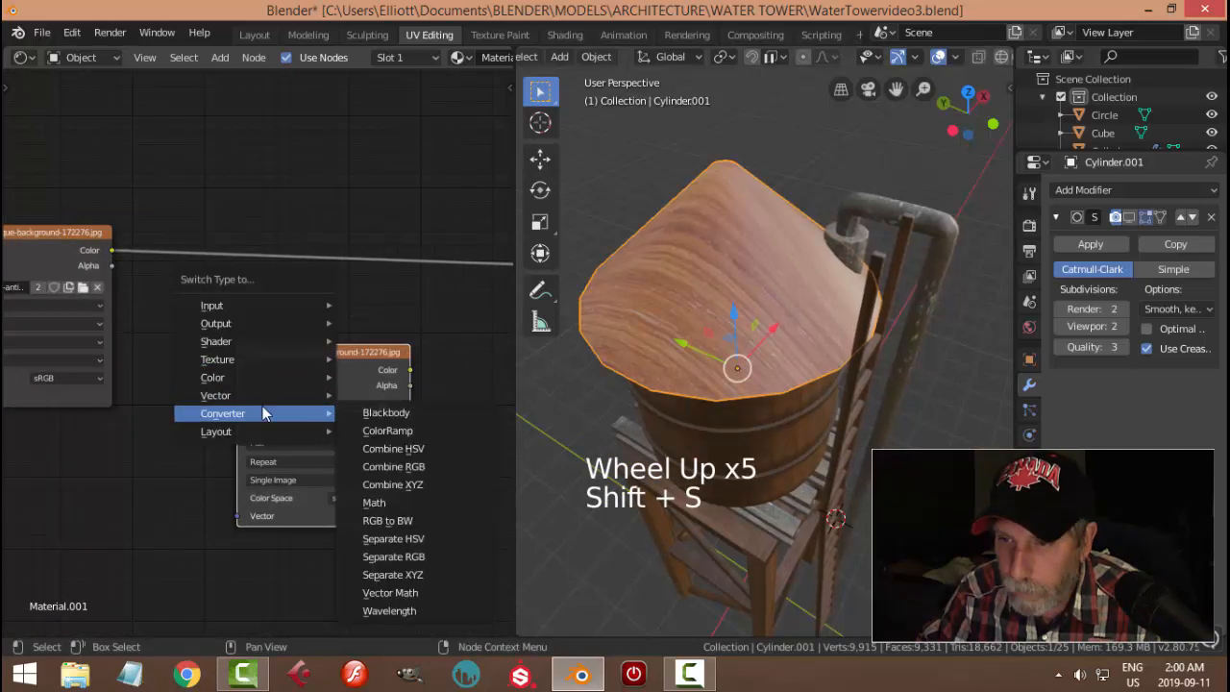
pyautogui.click(363, 430)
pyautogui.moveTo(333, 354); pyautogui.dragTo(321, 231)
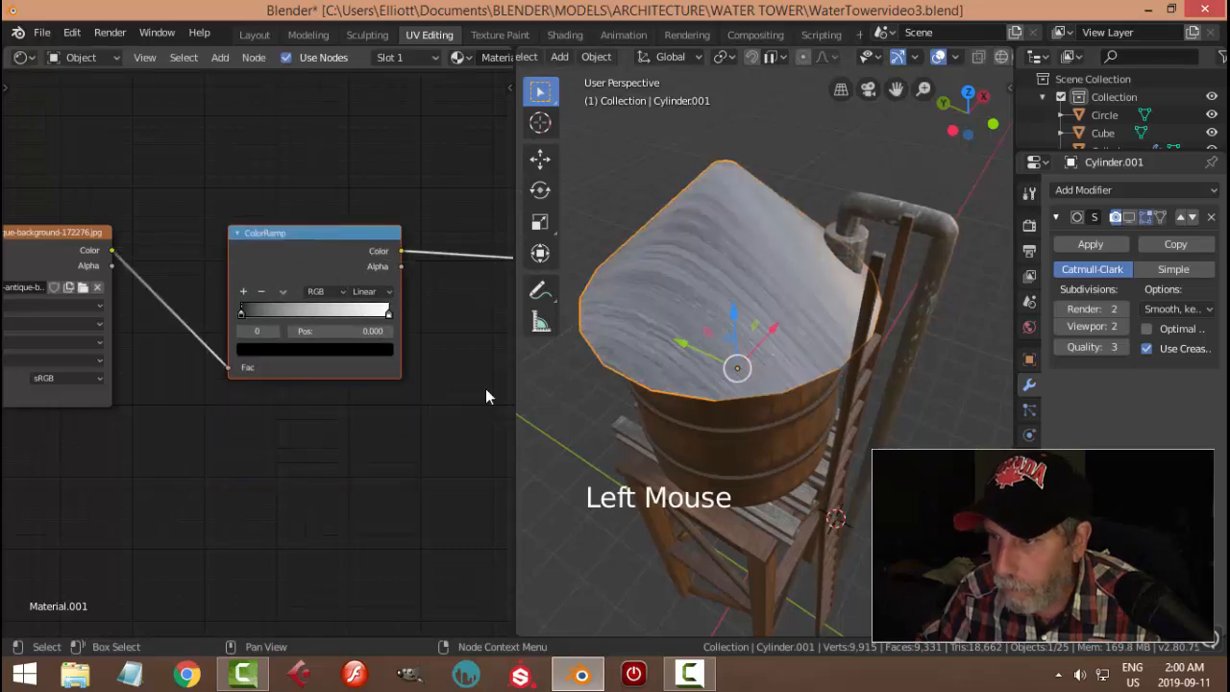
# Sample a dark brown from the barrel for the ColorRamp's first stop and shift that stop slightly inward
pyautogui.scroll(3, 266, 339)
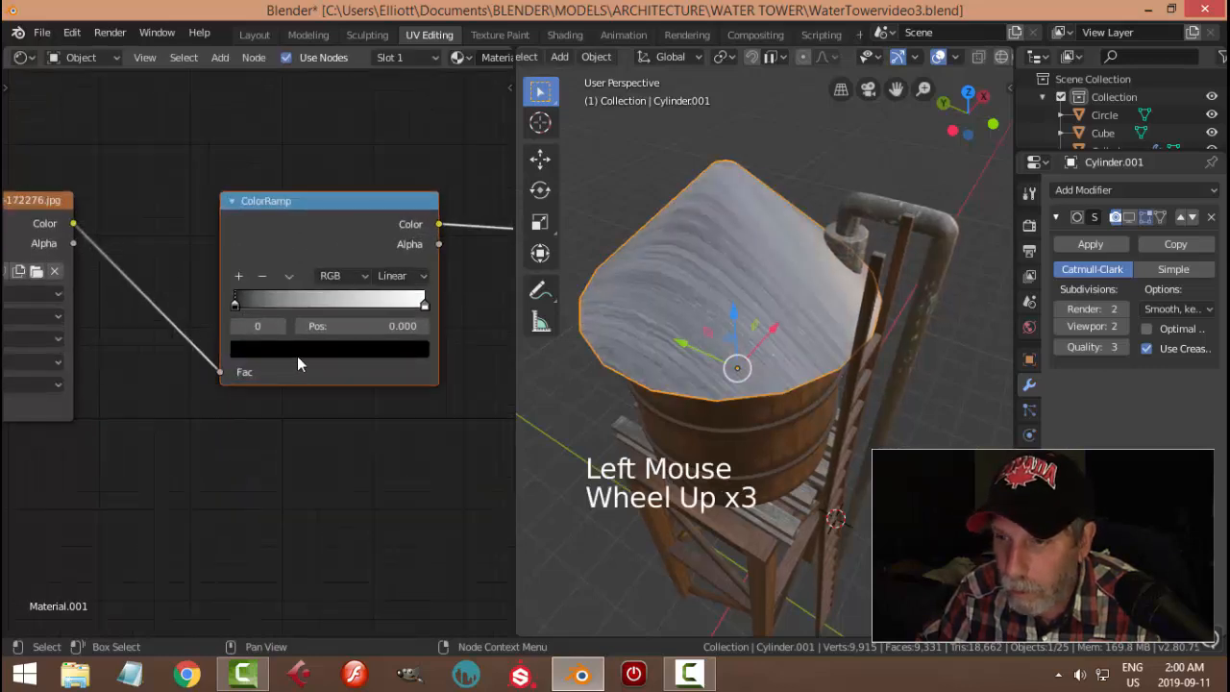
pyautogui.click(296, 356)
pyautogui.click(416, 309)
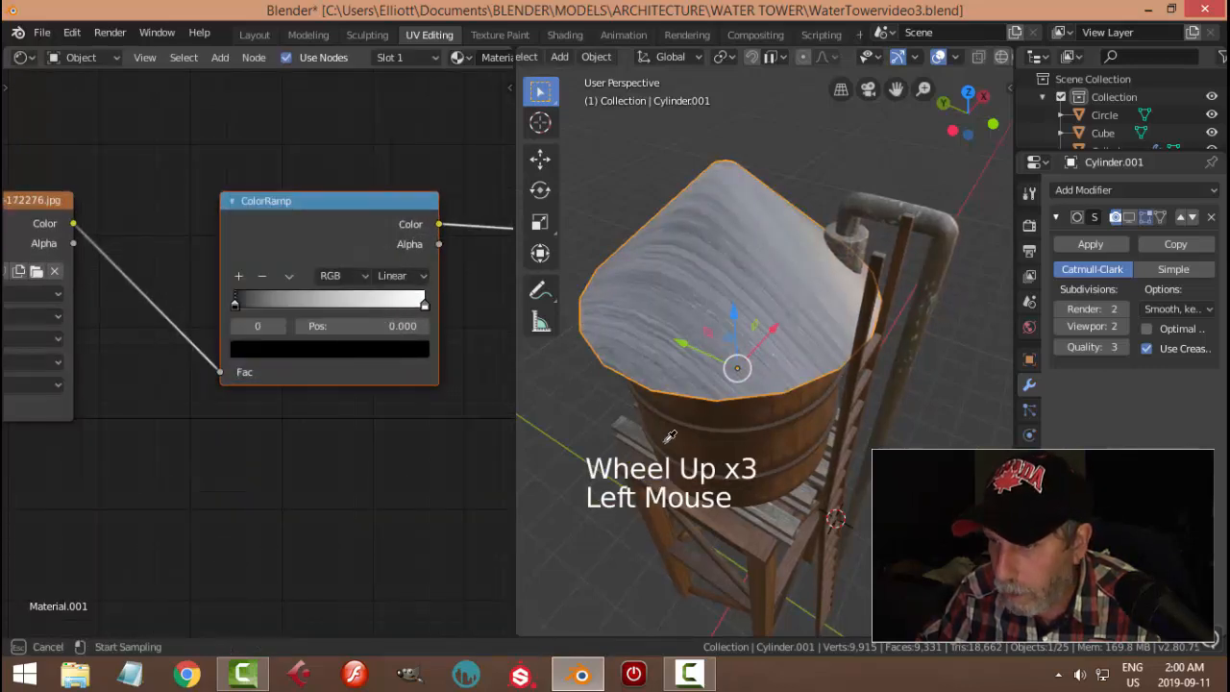
pyautogui.click(717, 439)
pyautogui.moveTo(235, 306); pyautogui.dragTo(251, 309)
# Sample a lighter brown from the barrel for the ColorRamp's last stop and brighten it to a value of 0.433
pyautogui.click(426, 309)
pyautogui.click(425, 310)
pyautogui.click(384, 357)
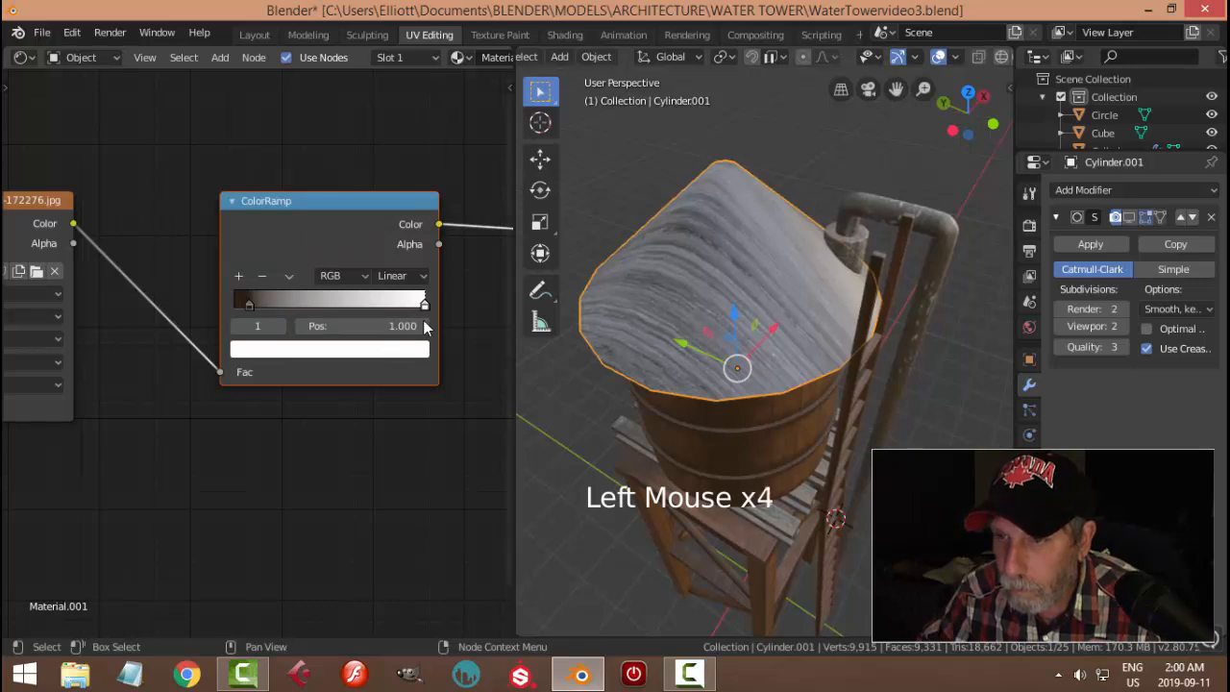
pyautogui.click(427, 348)
pyautogui.click(386, 268)
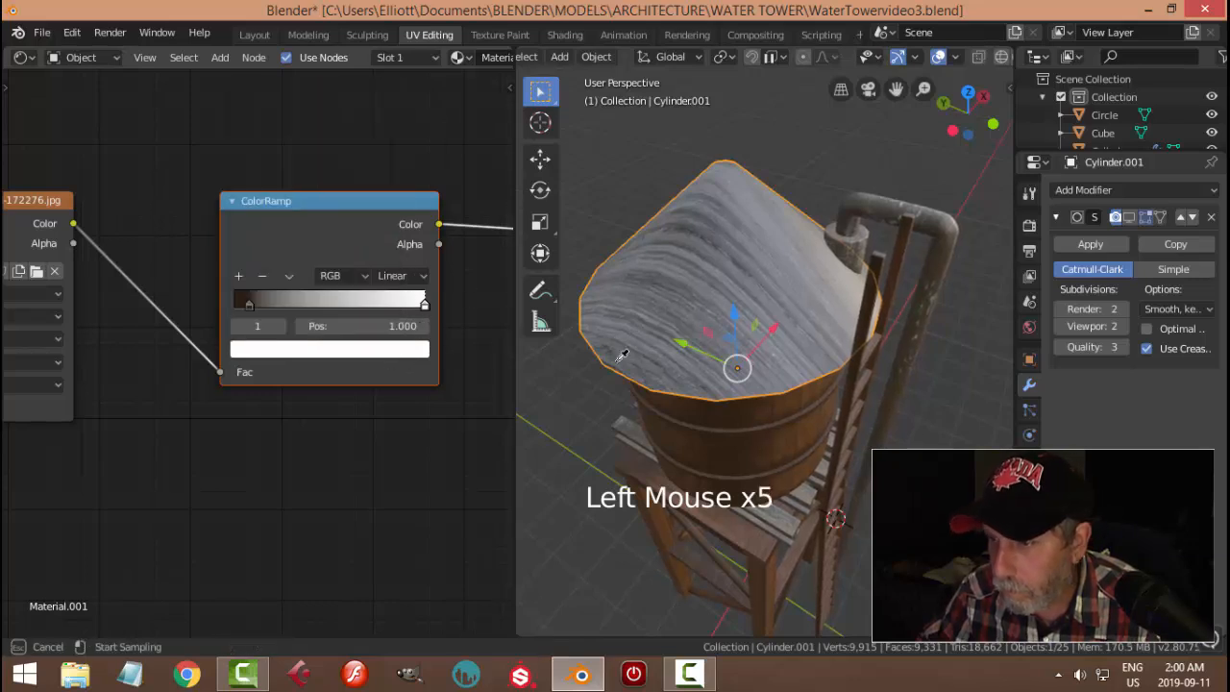
pyautogui.click(785, 446)
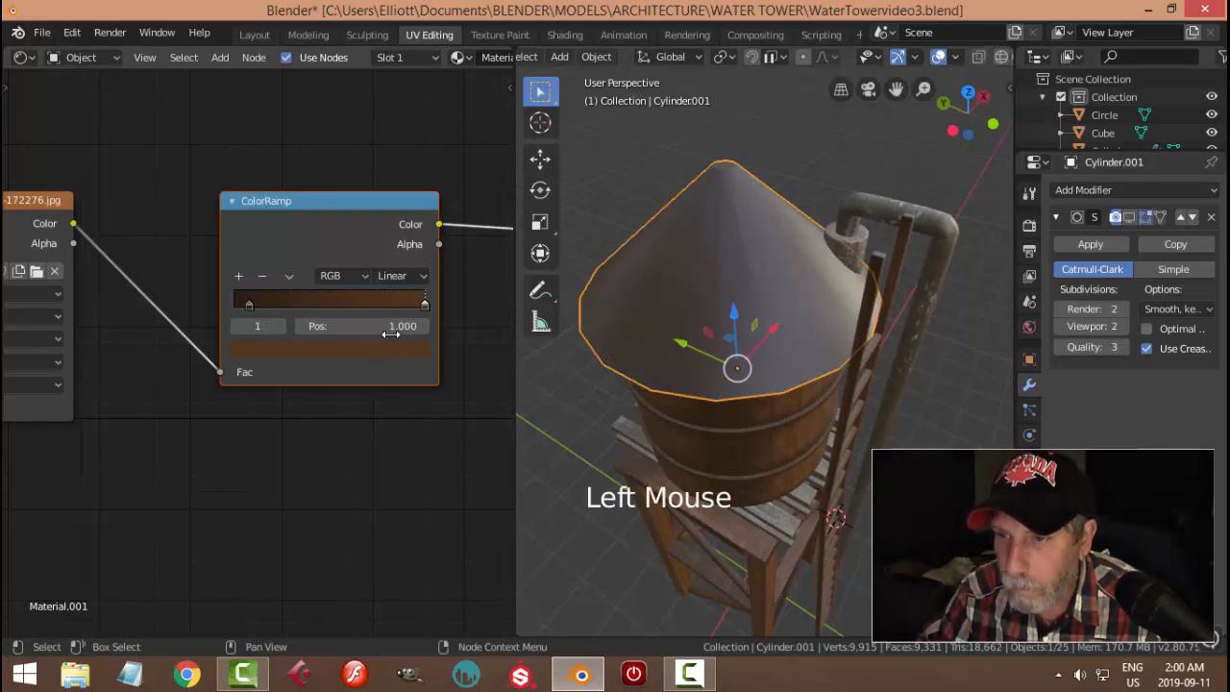
pyautogui.click(357, 352)
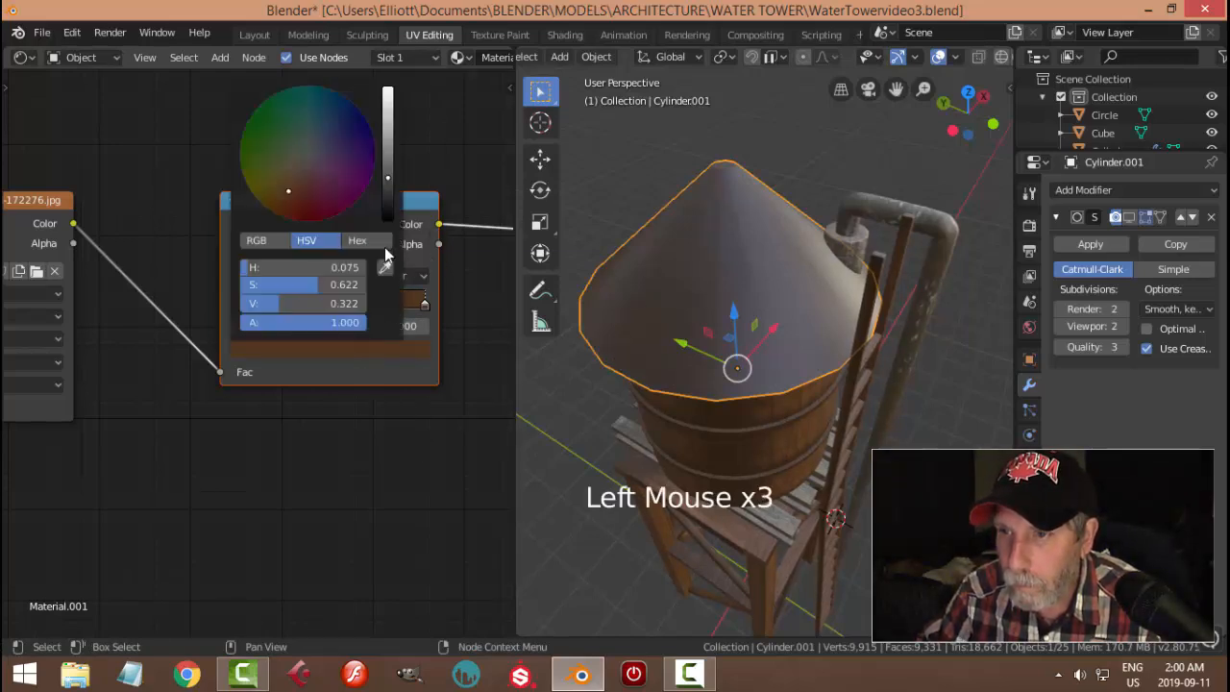
pyautogui.moveTo(382, 178); pyautogui.dragTo(387, 169)
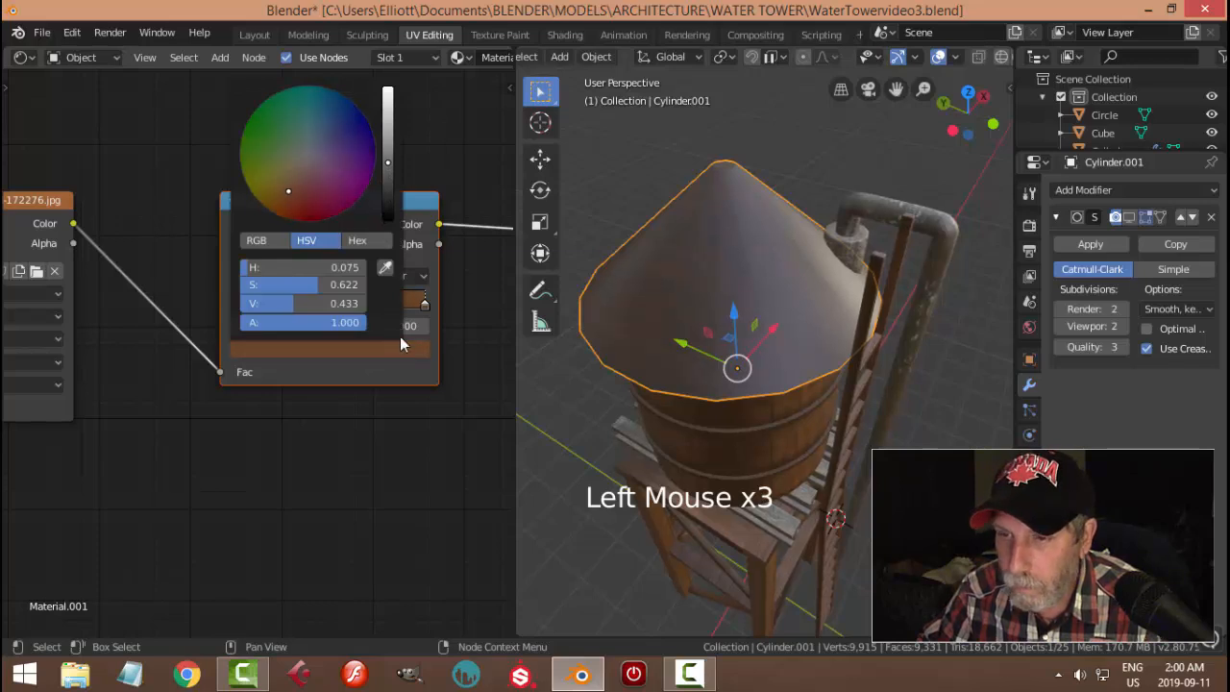
# Turn the roof's subdivision modifier's viewport display back on, deselect the roof and view it from another side
pyautogui.moveTo(672, 385); pyautogui.dragTo(774, 313, button='middle')
pyautogui.hotkey('alt', 'a')
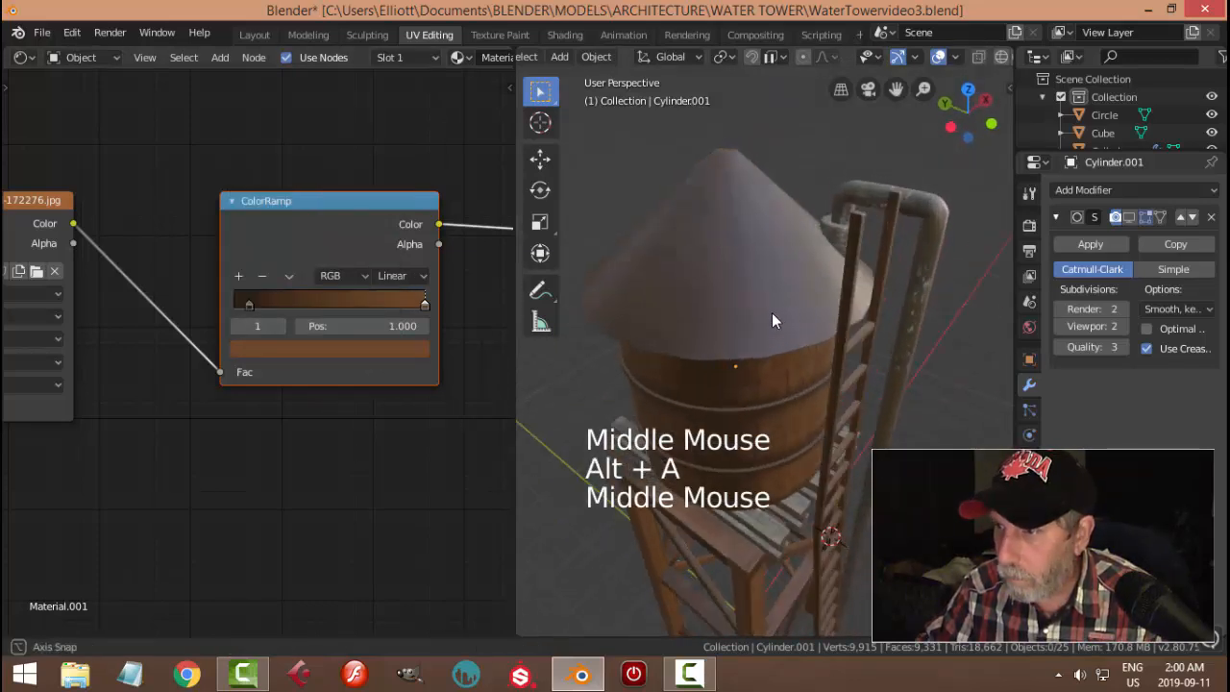
pyautogui.click(775, 314)
pyautogui.click(1129, 219)
pyautogui.hotkey('alt', 'a')
pyautogui.moveTo(879, 313); pyautogui.dragTo(614, 337, button='middle')
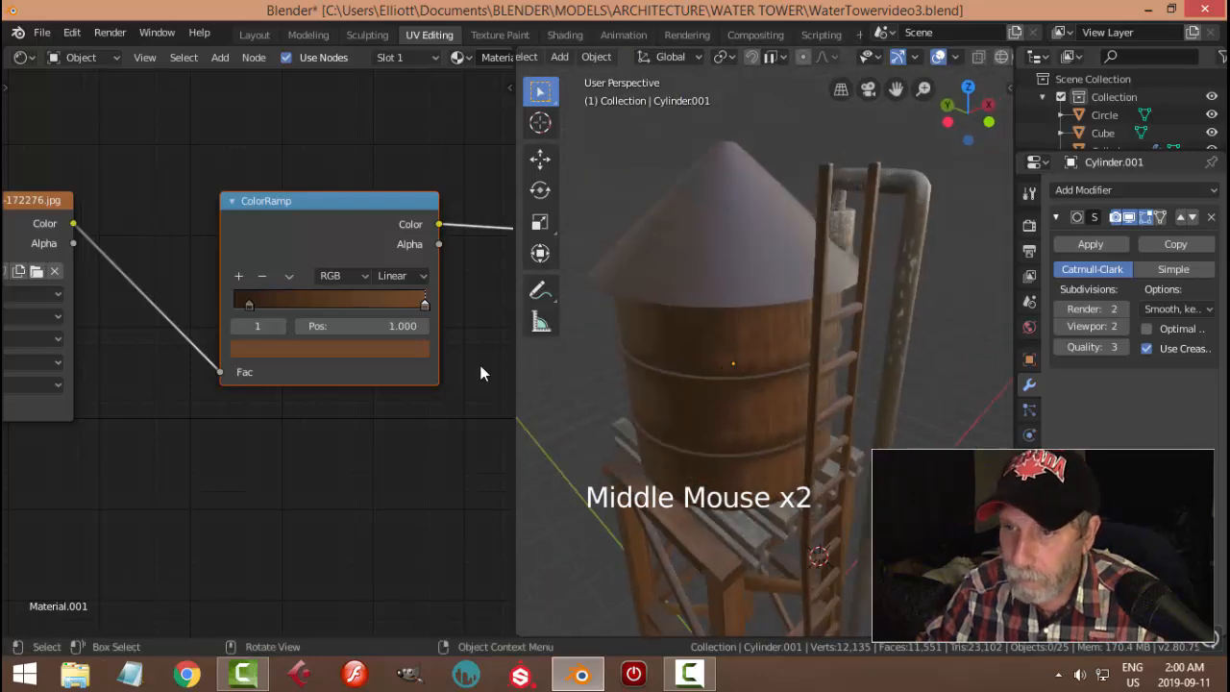
# Duplicate the roof material's Texture Coordinate, Mapping, Image Texture and ColorRamp nodes and place the copies below the originals
pyautogui.scroll(-12, 309, 422)
pyautogui.keyDown('shift'); pyautogui.moveTo(300, 430); pyautogui.dragTo(387, 391, button='middle'); pyautogui.keyUp('shift')
pyautogui.hotkey('alt', 'a')
pyautogui.scroll(-3, 318, 439)
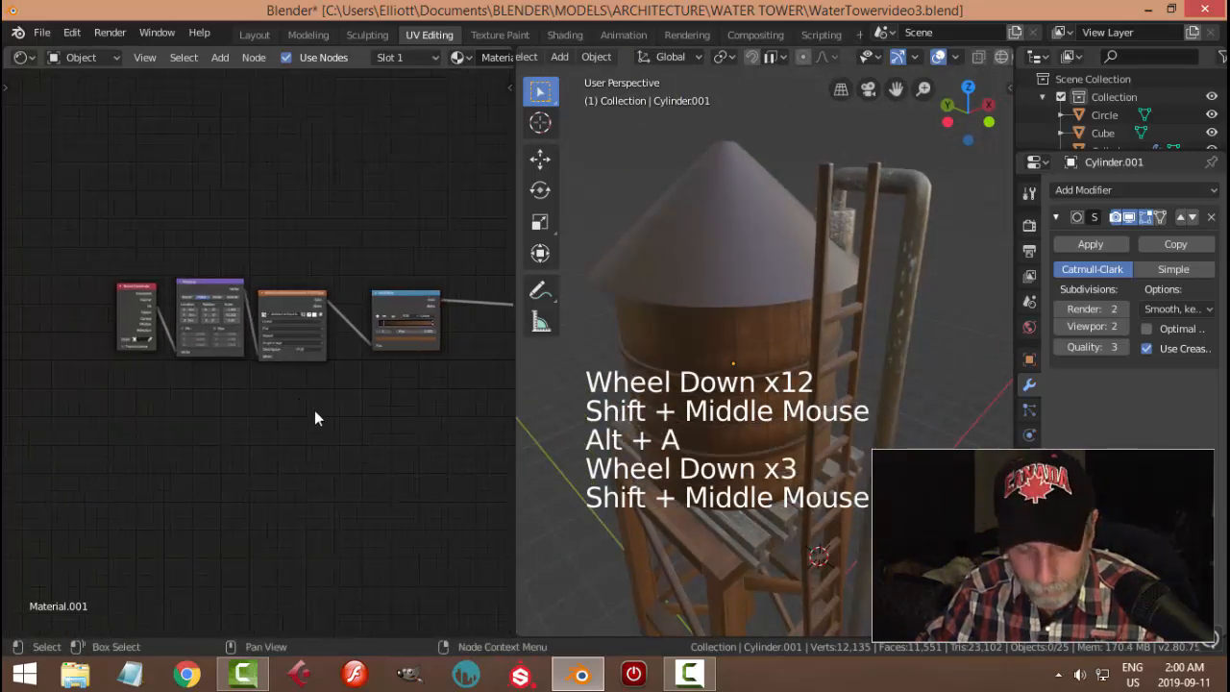
pyautogui.press('b')
pyautogui.moveTo(69, 237); pyautogui.dragTo(497, 394)
pyautogui.hotkey('shift', 'd')
pyautogui.click(324, 577)
# Move the copied ColorRamp closer to its image texture and switch it to an RGB to BW node
pyautogui.keyDown('shift'); pyautogui.moveTo(412, 530); pyautogui.dragTo(294, 490, button='middle'); pyautogui.keyUp('shift')
pyautogui.scroll(2, 240, 419)
pyautogui.click(224, 399)
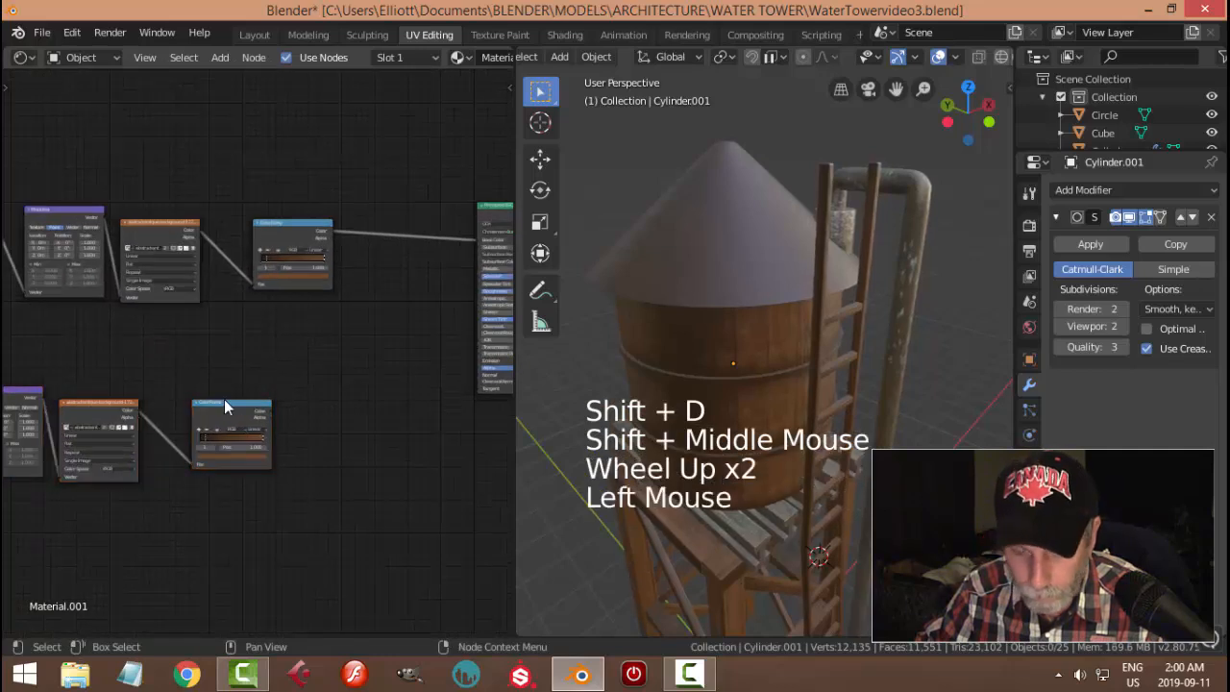
pyautogui.moveTo(224, 399); pyautogui.dragTo(197, 401)
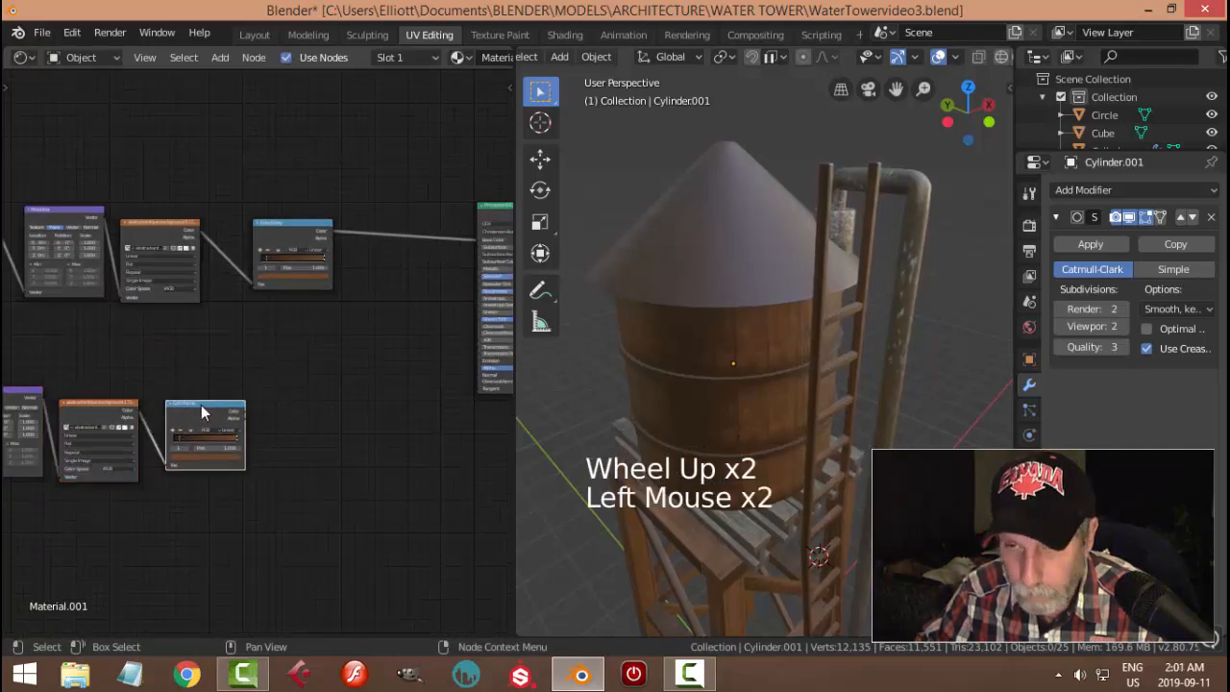
pyautogui.scroll(3, 240, 442)
pyautogui.keyDown('shift'); pyautogui.moveTo(242, 439); pyautogui.dragTo(287, 417, button='middle'); pyautogui.keyUp('shift')
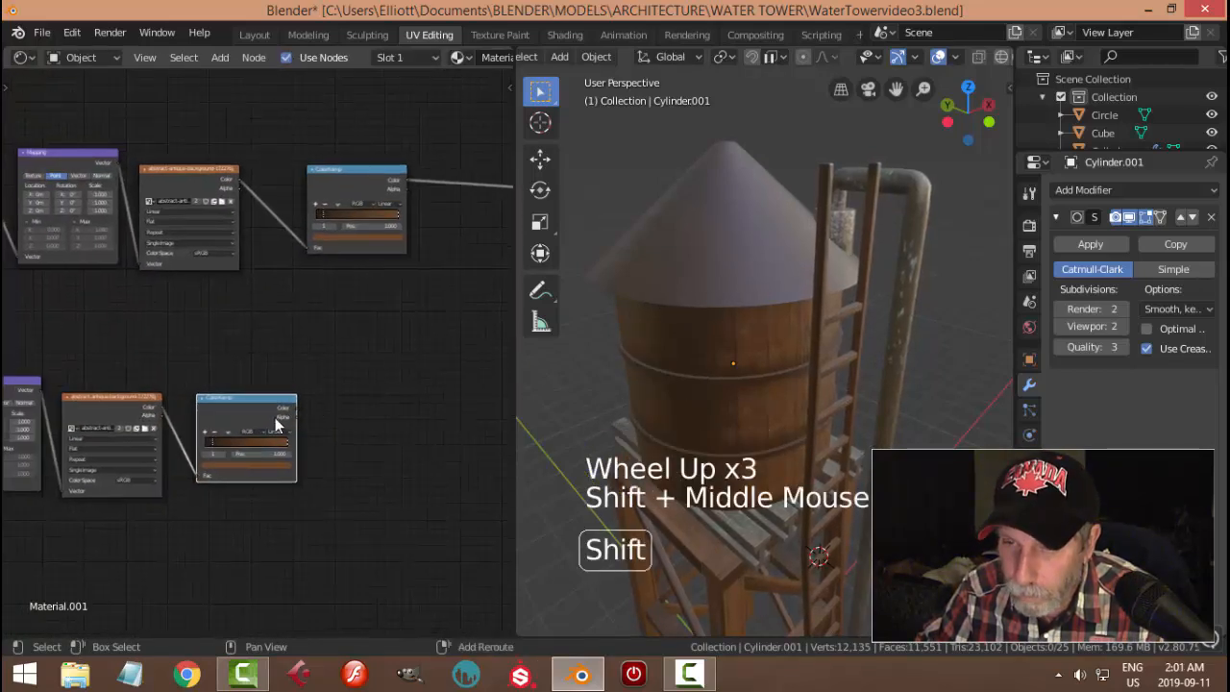
pyautogui.click(235, 402)
pyautogui.hotkey('shift', 's')
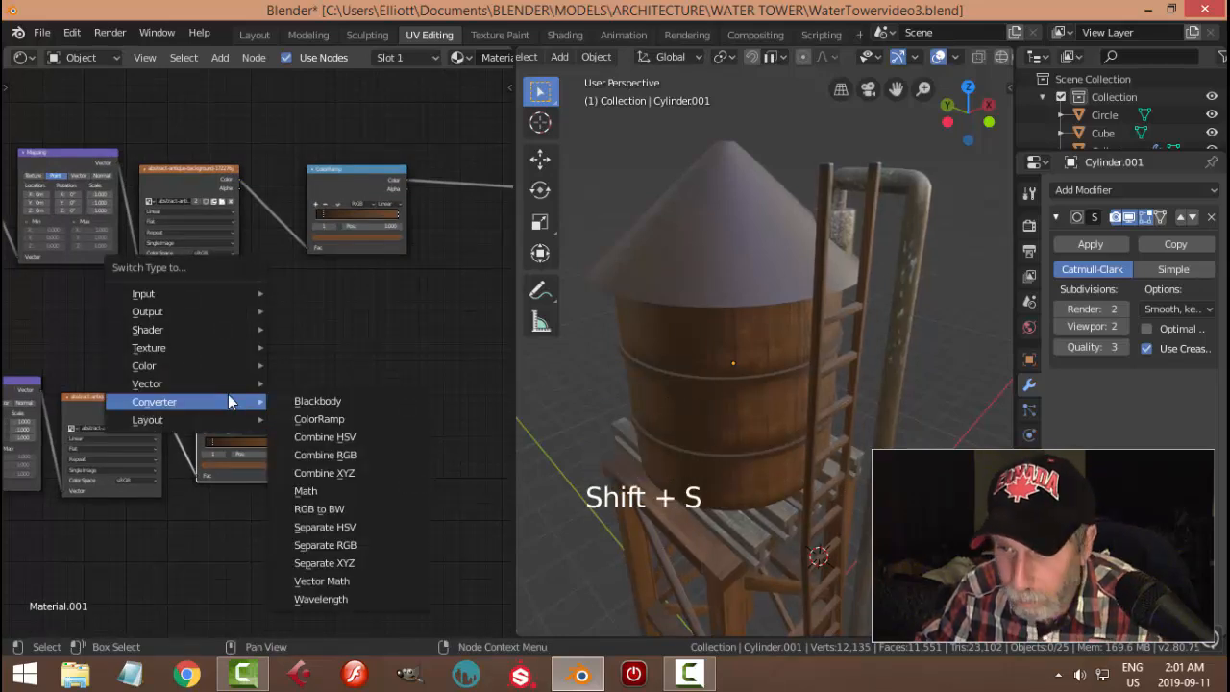
pyautogui.click(323, 507)
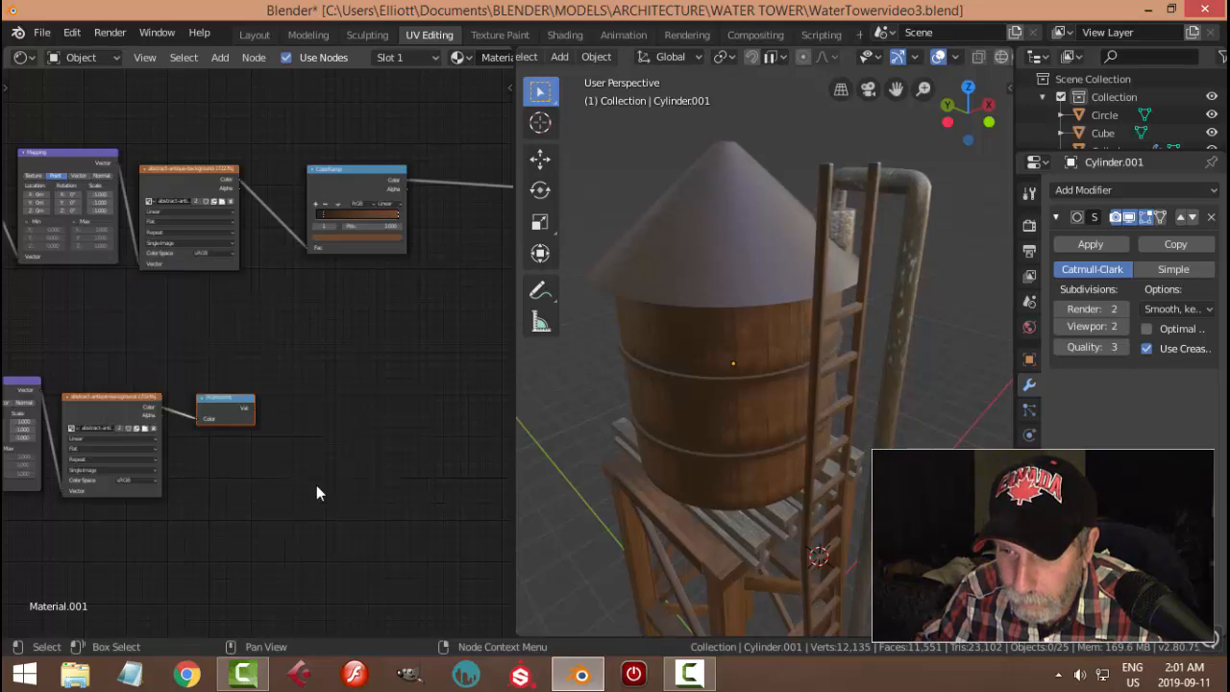
# Duplicate the RGB to BW node beside the original and switch the copy to a Bump node
pyautogui.scroll(3, 311, 465)
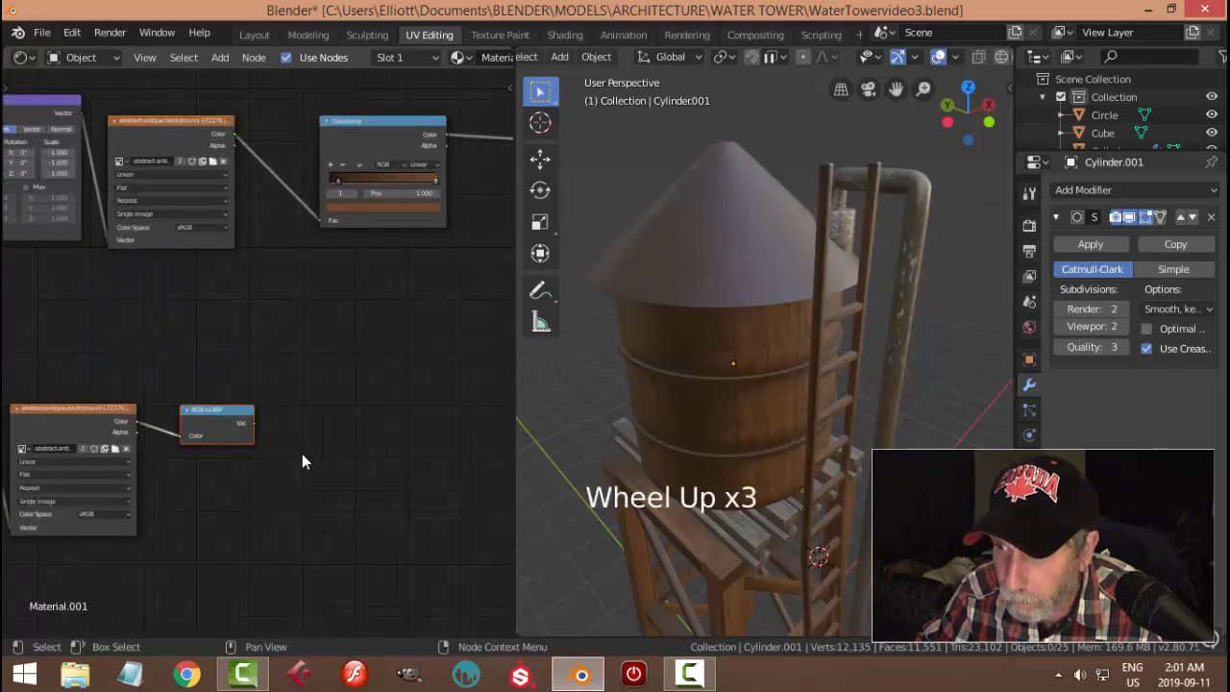
pyautogui.click(220, 409)
pyautogui.hotkey('shift', 'd')
pyautogui.click(349, 411)
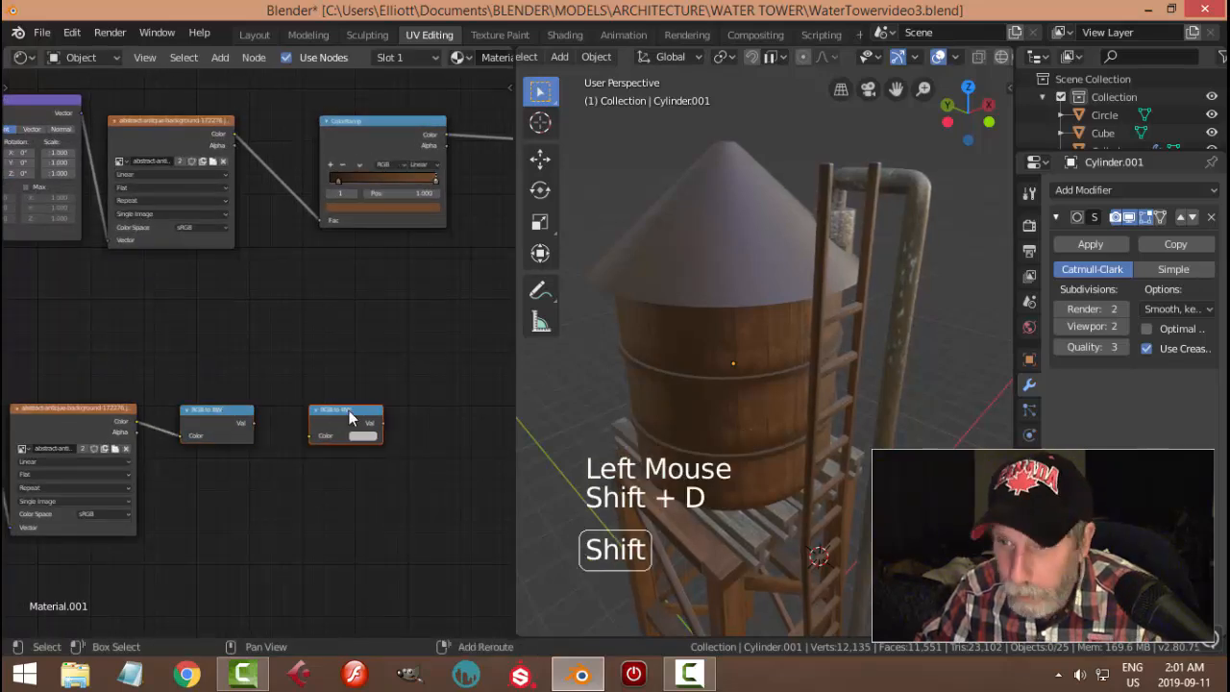
pyautogui.hotkey('shift', 's')
pyautogui.moveTo(310, 393)
pyautogui.click(408, 392)
pyautogui.scroll(1, 302, 458)
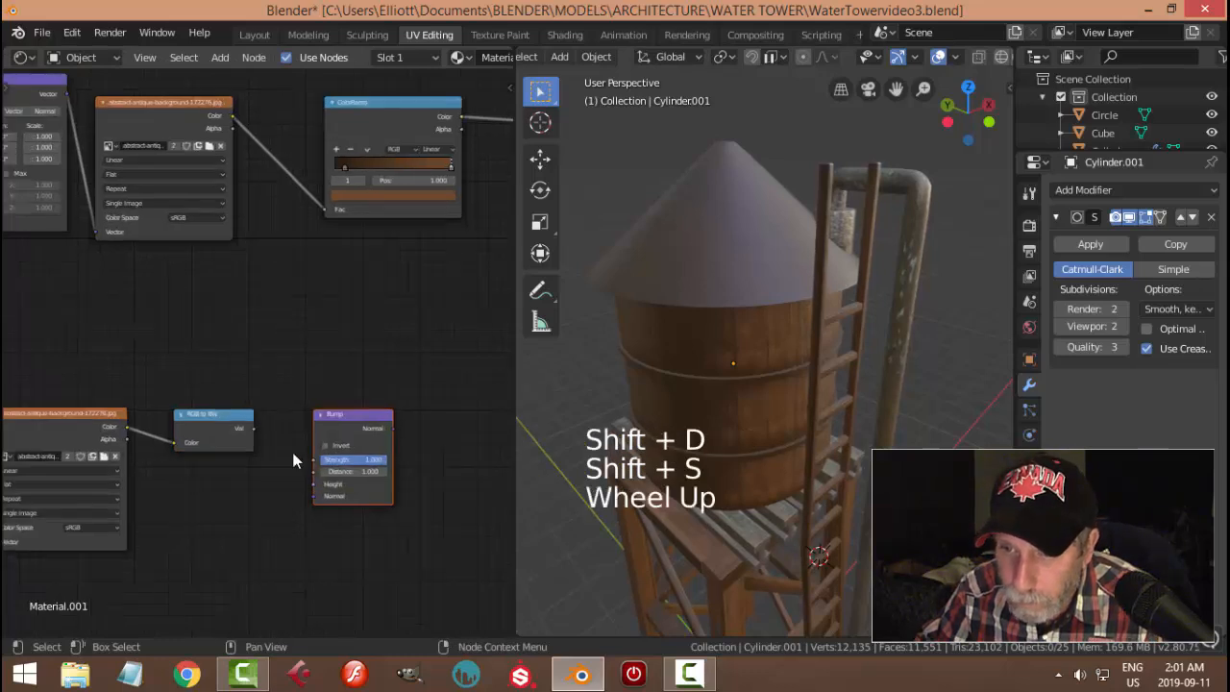
# Connect the RGB to BW value to the Bump node's Height and the Bump output to the Principled BSDF's Normal
pyautogui.scroll(2, 302, 457)
pyautogui.moveTo(253, 441); pyautogui.dragTo(324, 506)
pyautogui.scroll(-3, 390, 448)
pyautogui.keyDown('shift'); pyautogui.moveTo(390, 448); pyautogui.dragTo(201, 476, button='middle'); pyautogui.keyUp('shift')
pyautogui.scroll(-2, 317, 469)
pyautogui.moveTo(174, 469); pyautogui.dragTo(426, 419)
# Reduce the Bump node's strength to 0.070 and check the roof's surface on the model
pyautogui.moveTo(751, 304); pyautogui.dragTo(711, 357, button='middle')
pyautogui.click(286, 478)
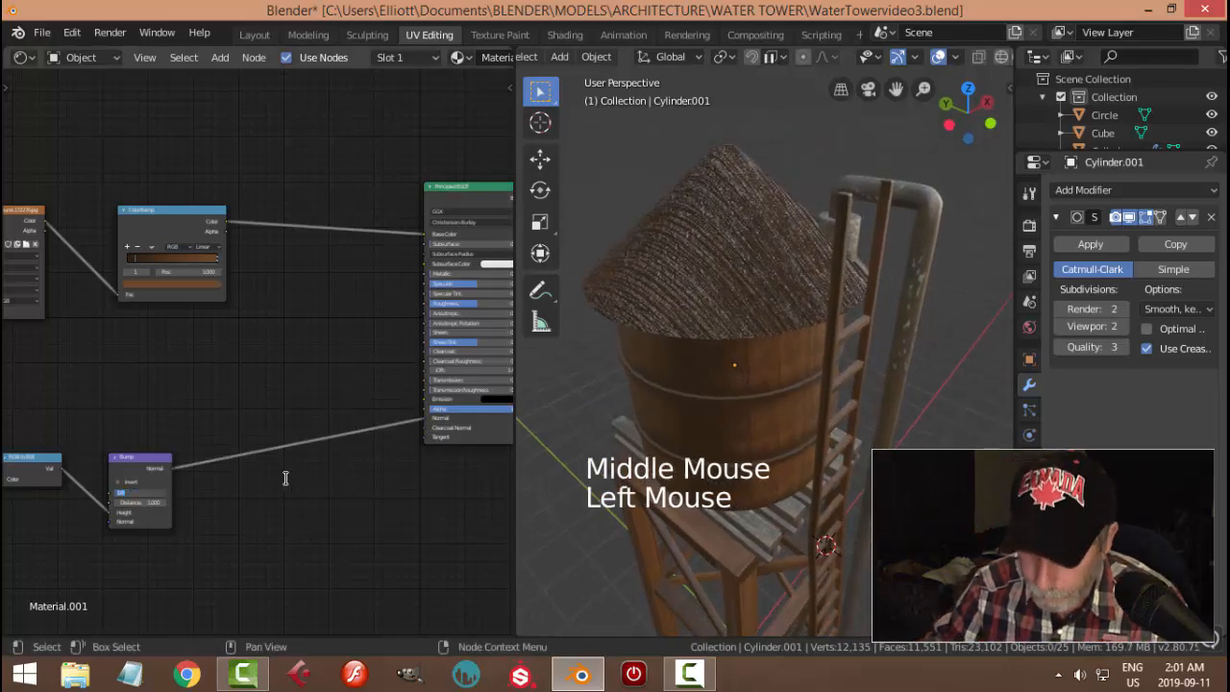
pyautogui.write('0')
pyautogui.press('Return')
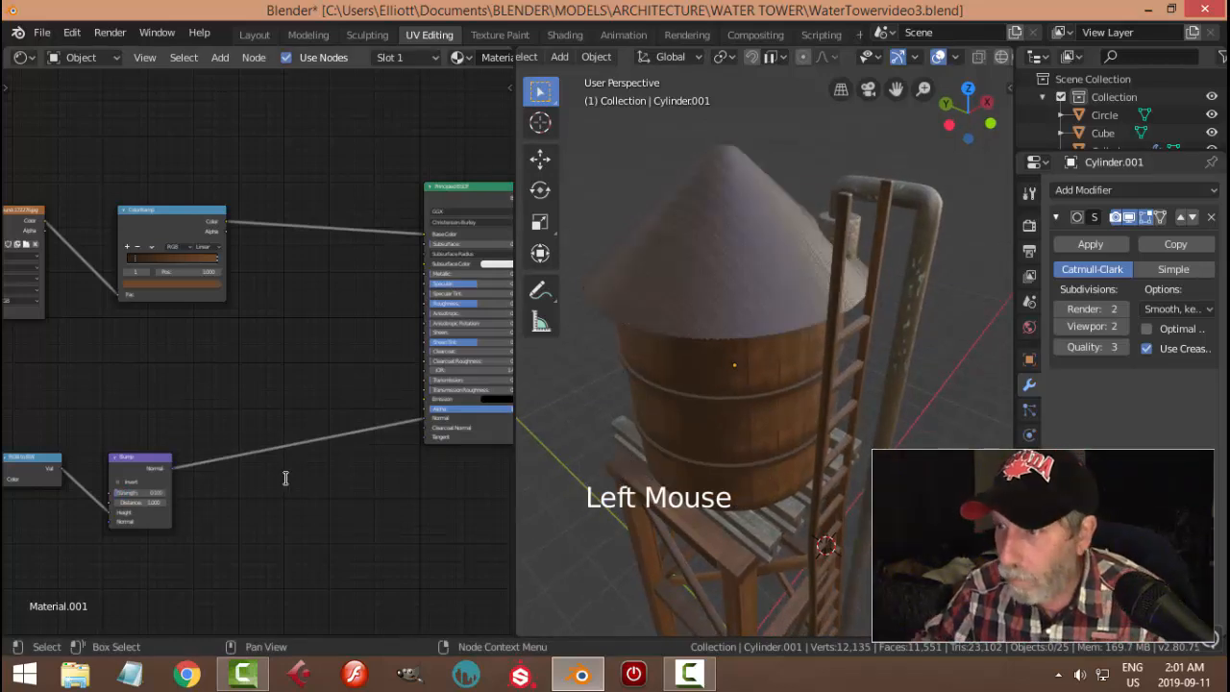
pyautogui.scroll(3, 159, 508)
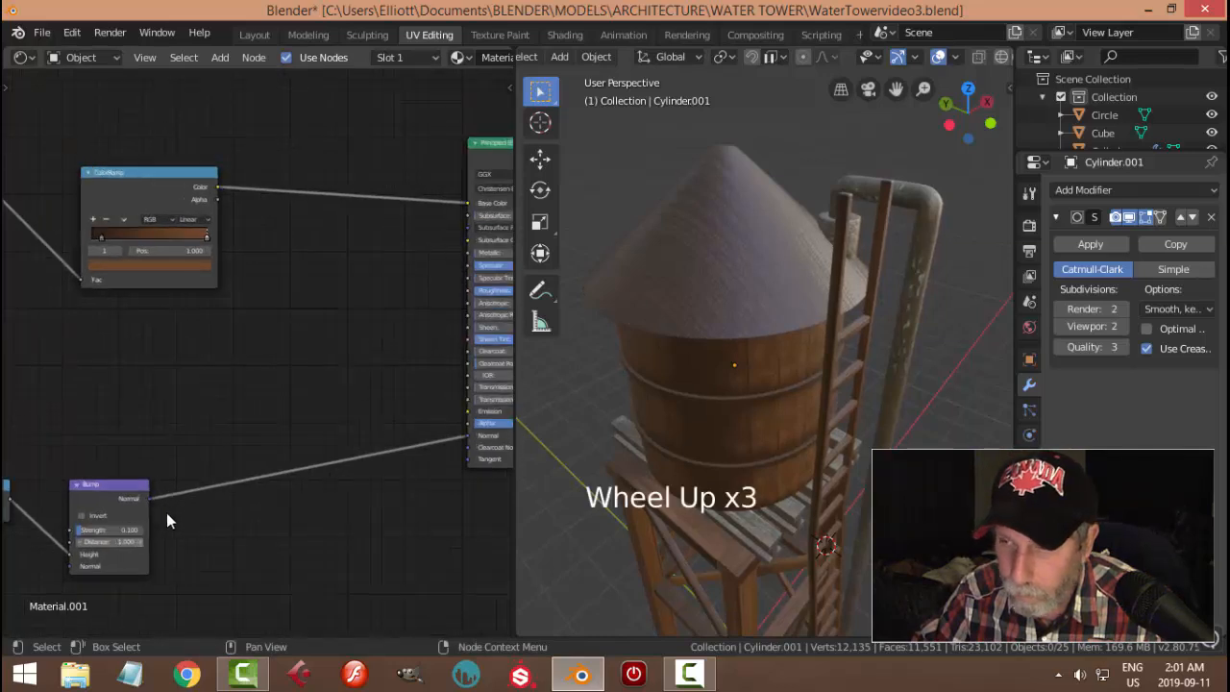
pyautogui.keyDown('shift'); pyautogui.moveTo(164, 508); pyautogui.dragTo(278, 476, button='middle'); pyautogui.keyUp('shift')
pyautogui.scroll(2, 260, 485)
pyautogui.click(205, 509)
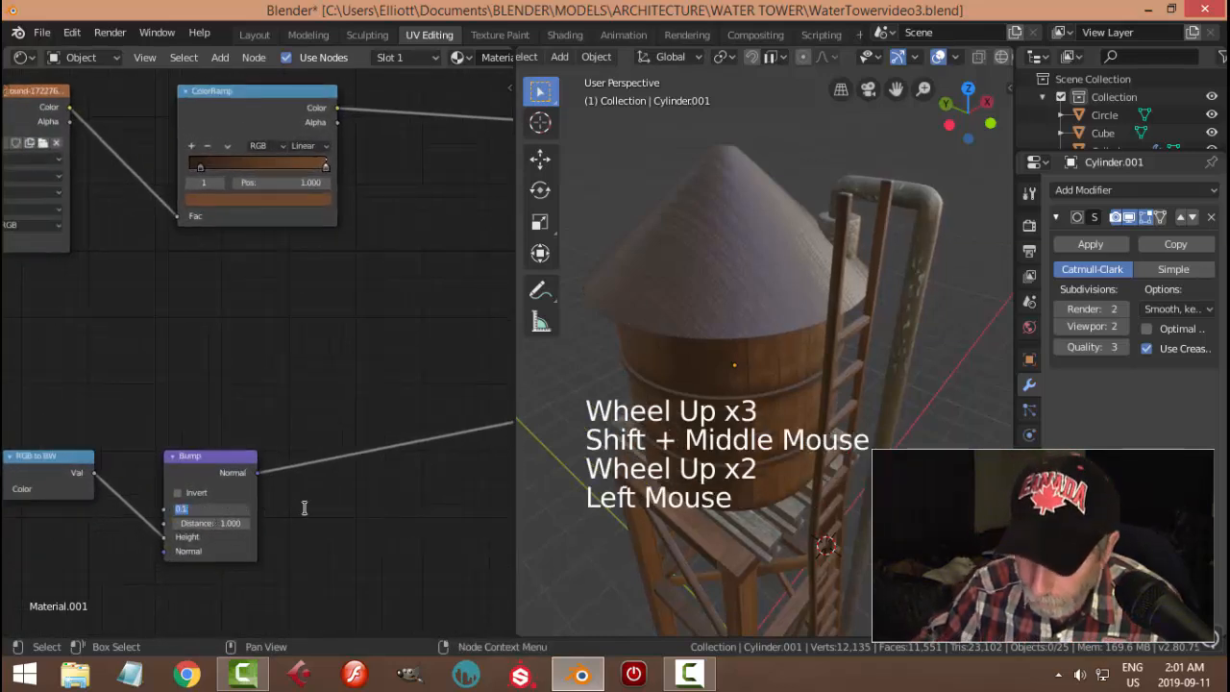
pyautogui.write('0.070')
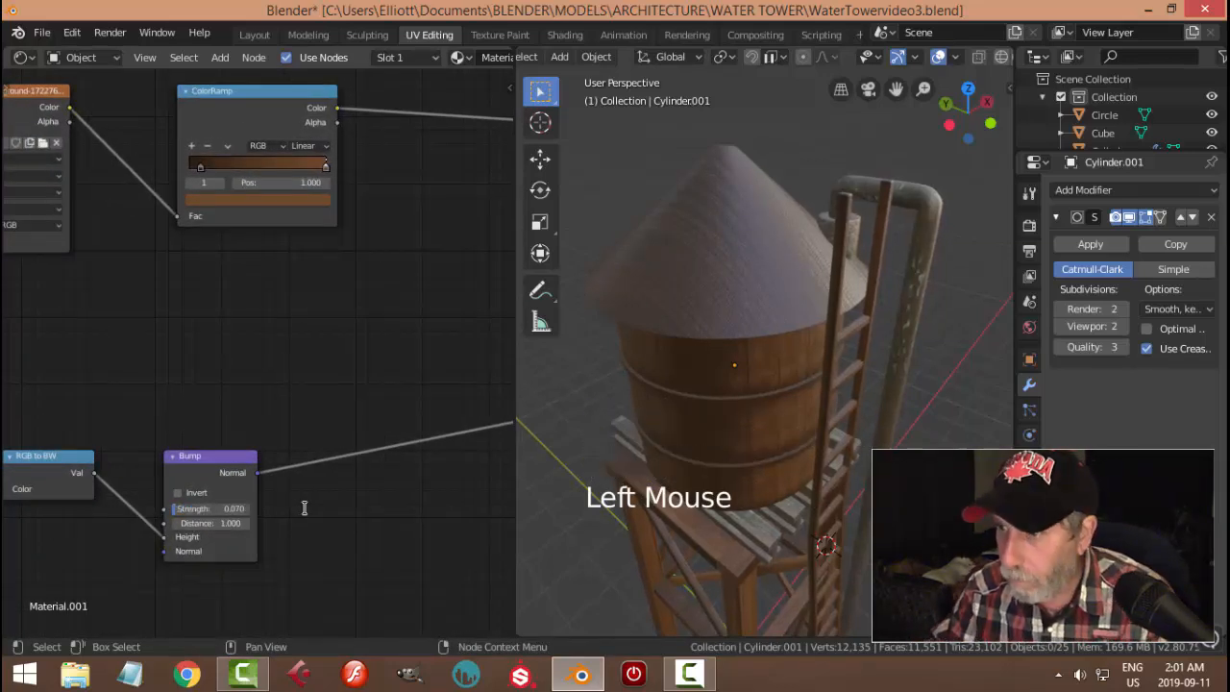
pyautogui.moveTo(727, 404)
pyautogui.mouseDown(button='middle')
pyautogui.moveTo(628, 454)
pyautogui.moveTo(620, 501)
pyautogui.moveTo(713, 504)
pyautogui.moveTo(767, 442)
pyautogui.moveTo(775, 388)
pyautogui.moveTo(756, 300)
pyautogui.moveTo(769, 398)
pyautogui.moveTo(676, 413)
pyautogui.moveTo(729, 396)
pyautogui.mouseUp(button='middle')
pyautogui.scroll(-2, 772, 389)
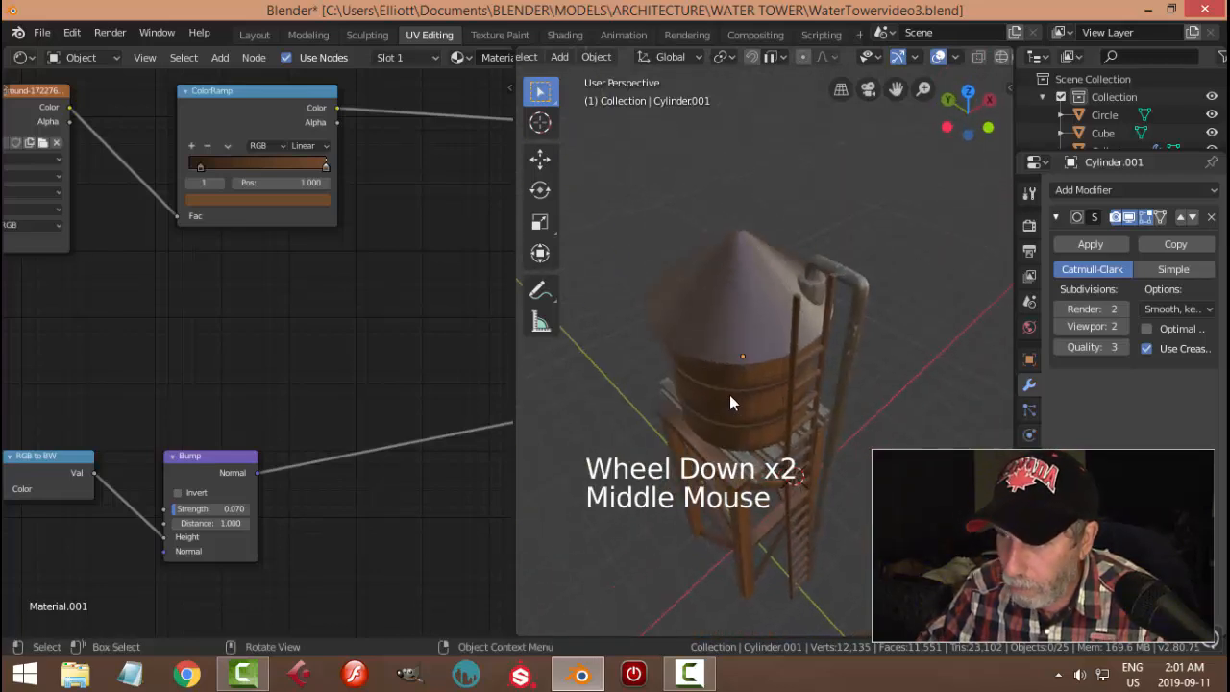
pyautogui.scroll(2, 730, 395)
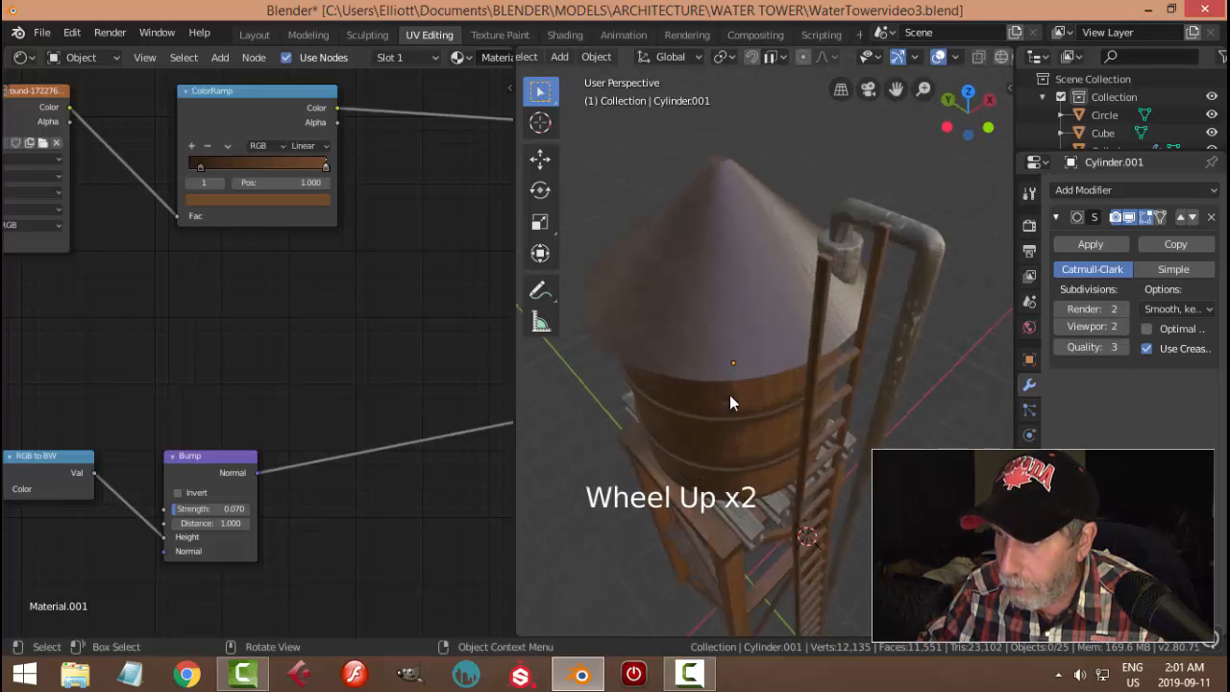
# Select the conical roof, rename its material as roof and save the file
pyautogui.click(721, 327)
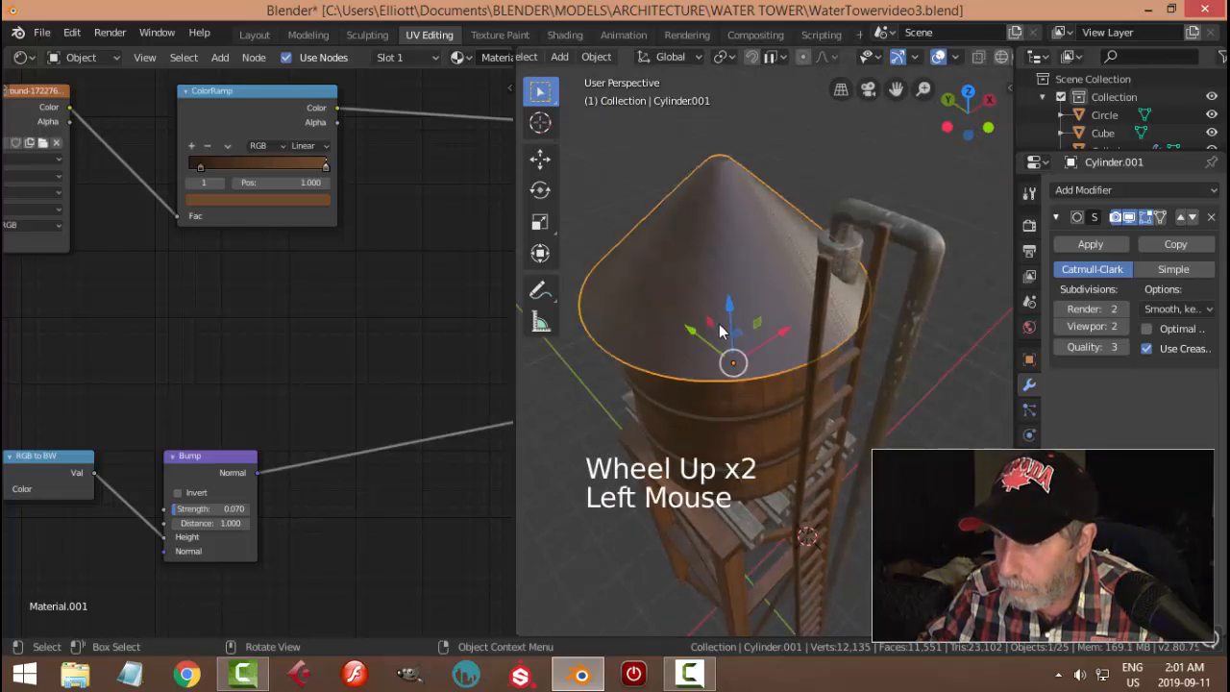
pyautogui.scroll(-2, 272, 322)
pyautogui.keyDown('shift'); pyautogui.moveTo(205, 316); pyautogui.dragTo(291, 329, button='middle'); pyautogui.keyUp('shift')
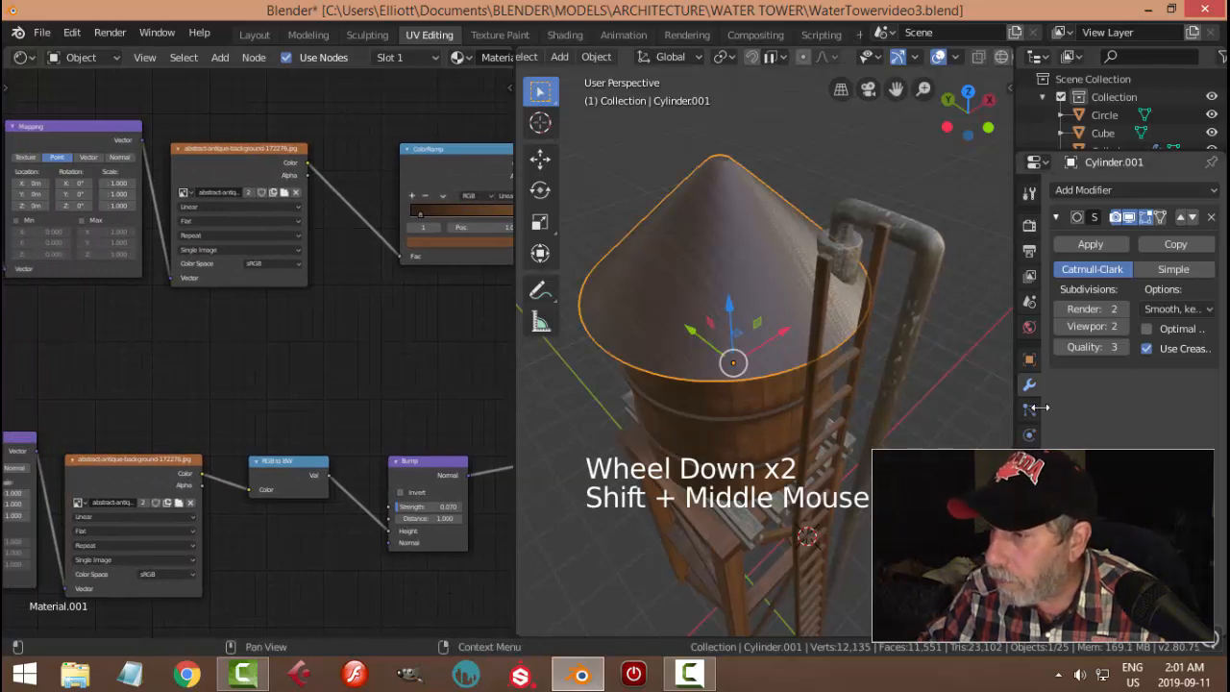
pyautogui.click(1030, 459)
pyautogui.click(1121, 194)
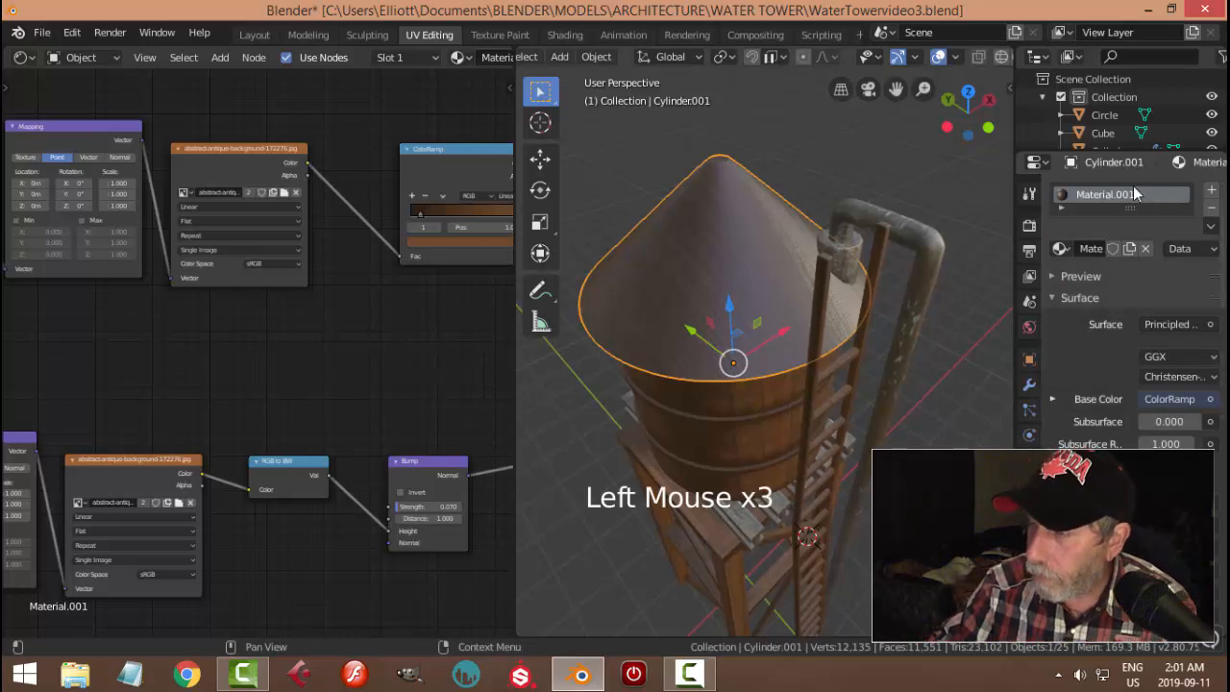
pyautogui.click(1127, 195)
pyautogui.doubleClick(1128, 197)
pyautogui.write('r')
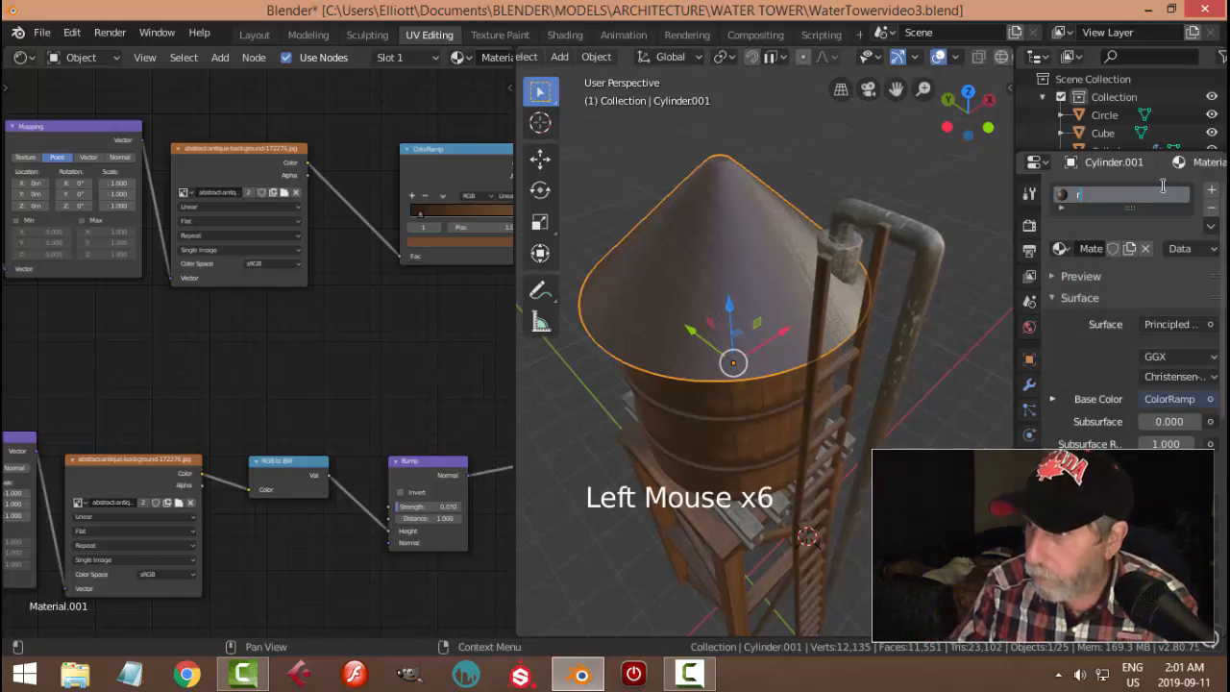
pyautogui.write('oof')
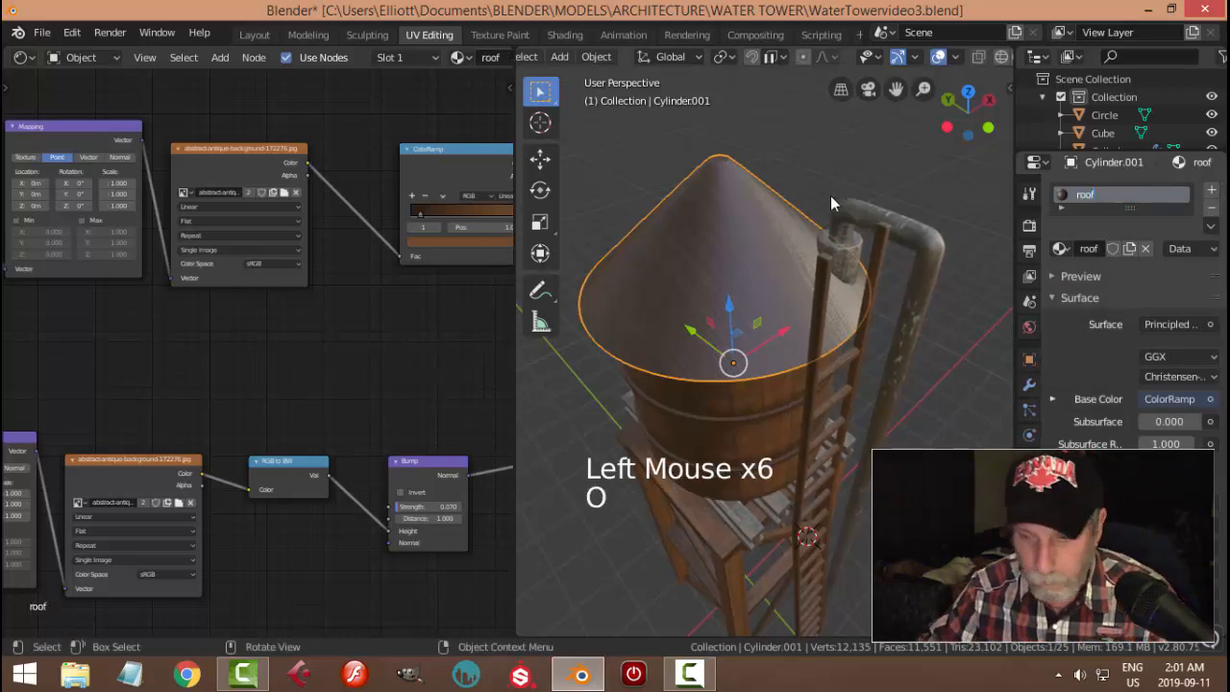
pyautogui.hotkey('ctrl', 's')
# Put the roof in Edit Mode and replace the shader node view with the UV Editor
pyautogui.scroll(1, 259, 285)
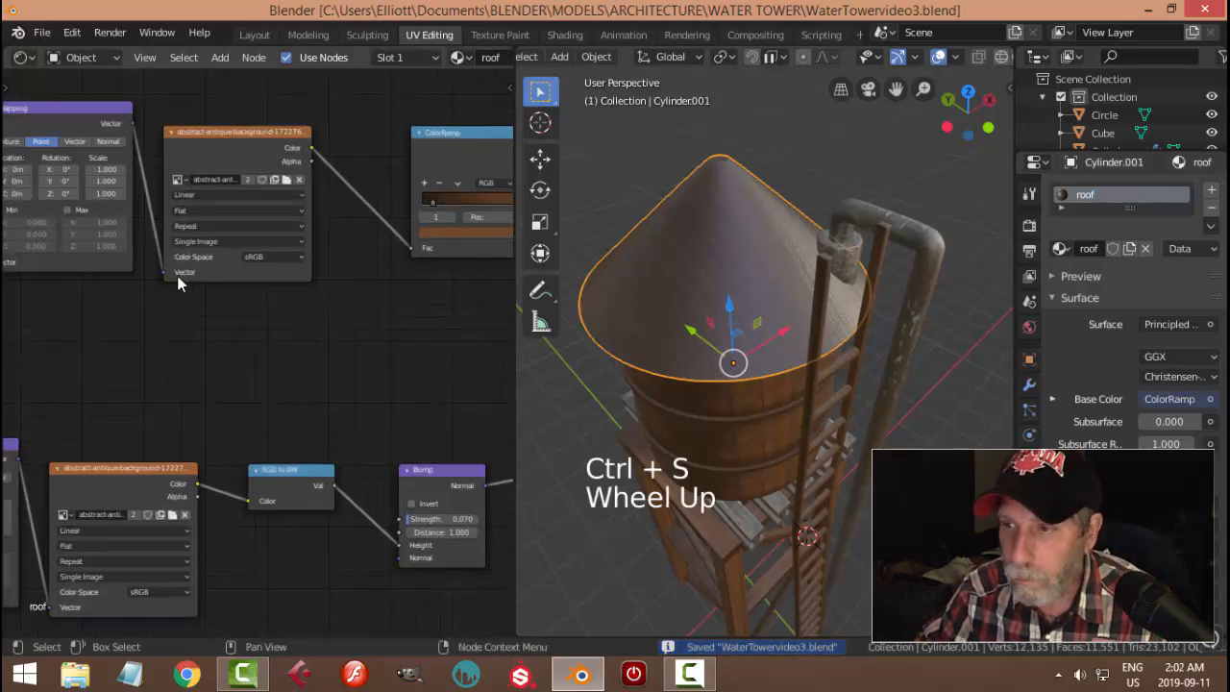
pyautogui.keyDown('shift'); pyautogui.moveTo(182, 277); pyautogui.dragTo(244, 332, button='middle'); pyautogui.keyUp('shift')
pyautogui.scroll(3, 241, 332)
pyautogui.scroll(-1, 250, 327)
pyautogui.scroll(-1, 253, 322)
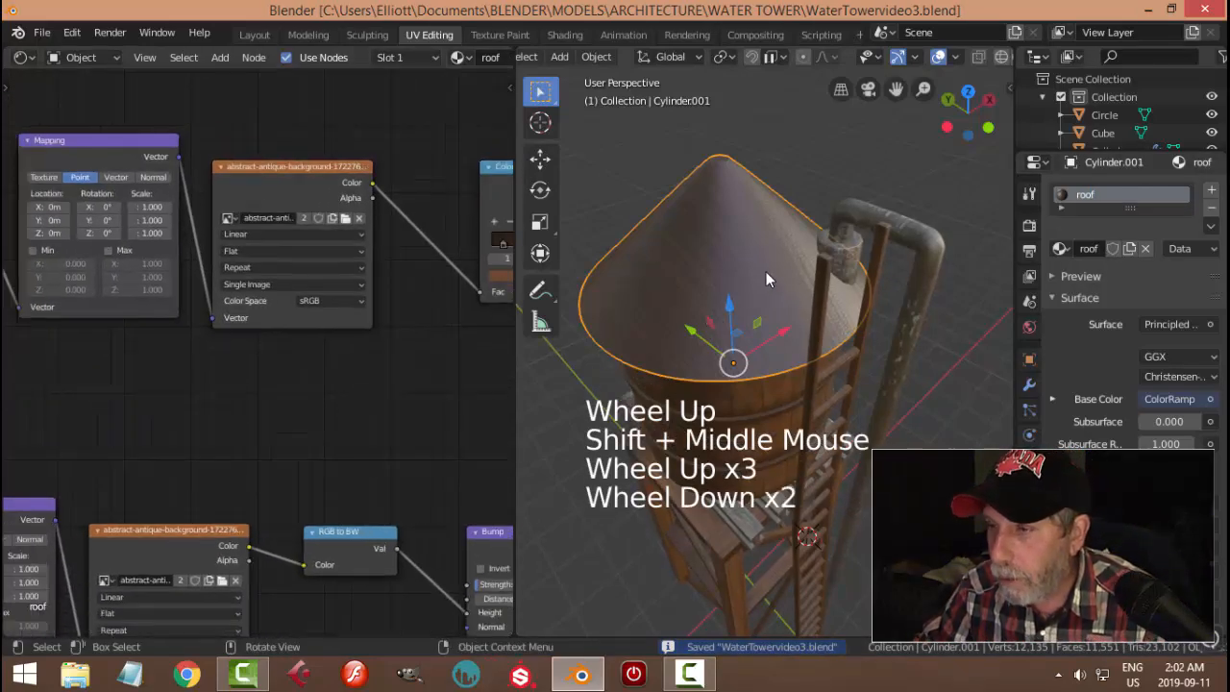
pyautogui.press('Tab')
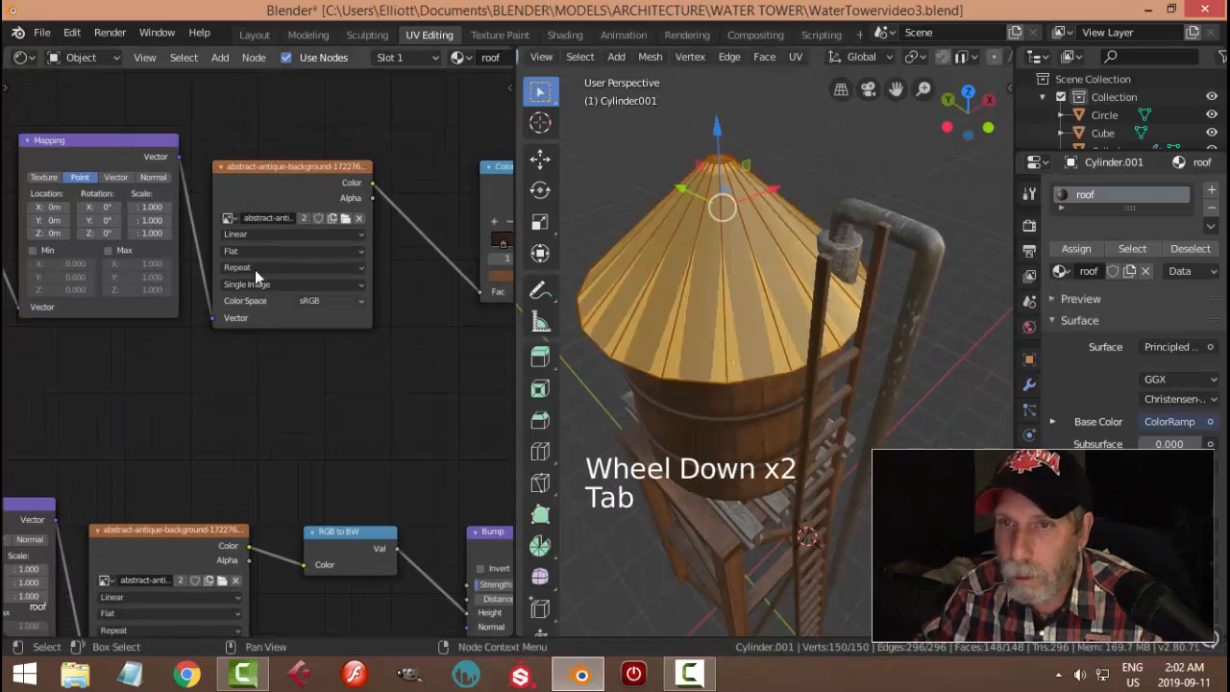
pyautogui.click(22, 58)
pyautogui.click(76, 163)
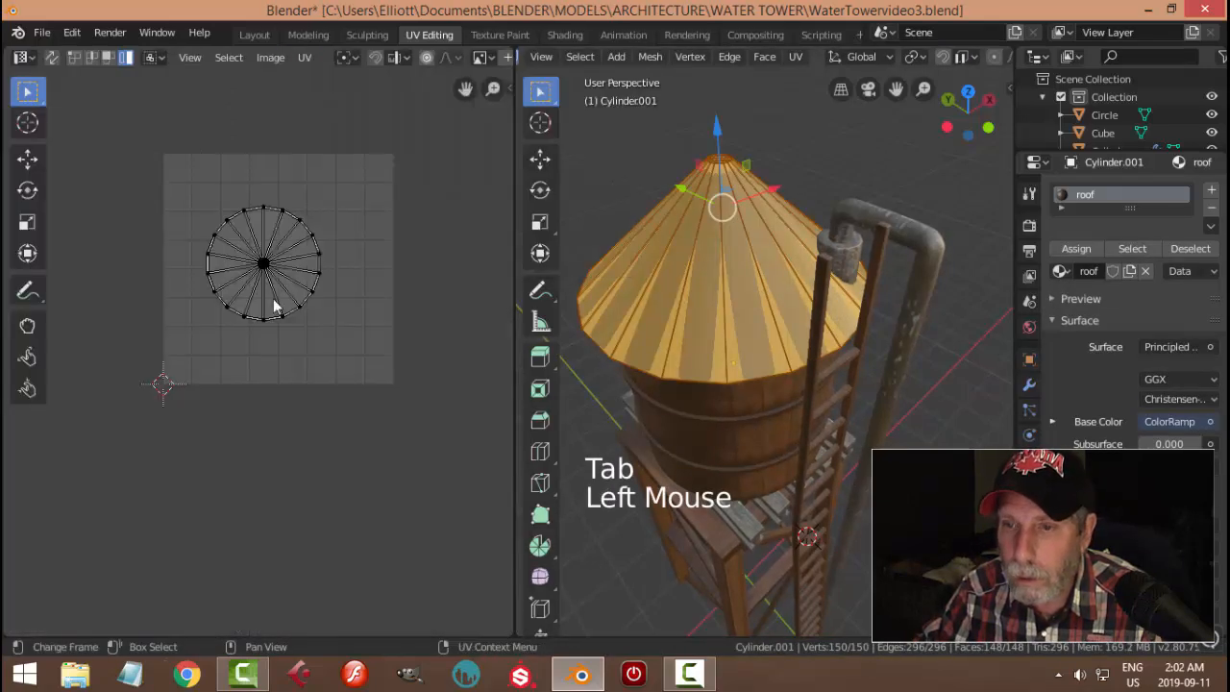
# Scale all of the roof's UVs down, return to Object Mode, inspect the wood grain and deselect the roof
pyautogui.press('a')
pyautogui.scroll(2, 343, 309)
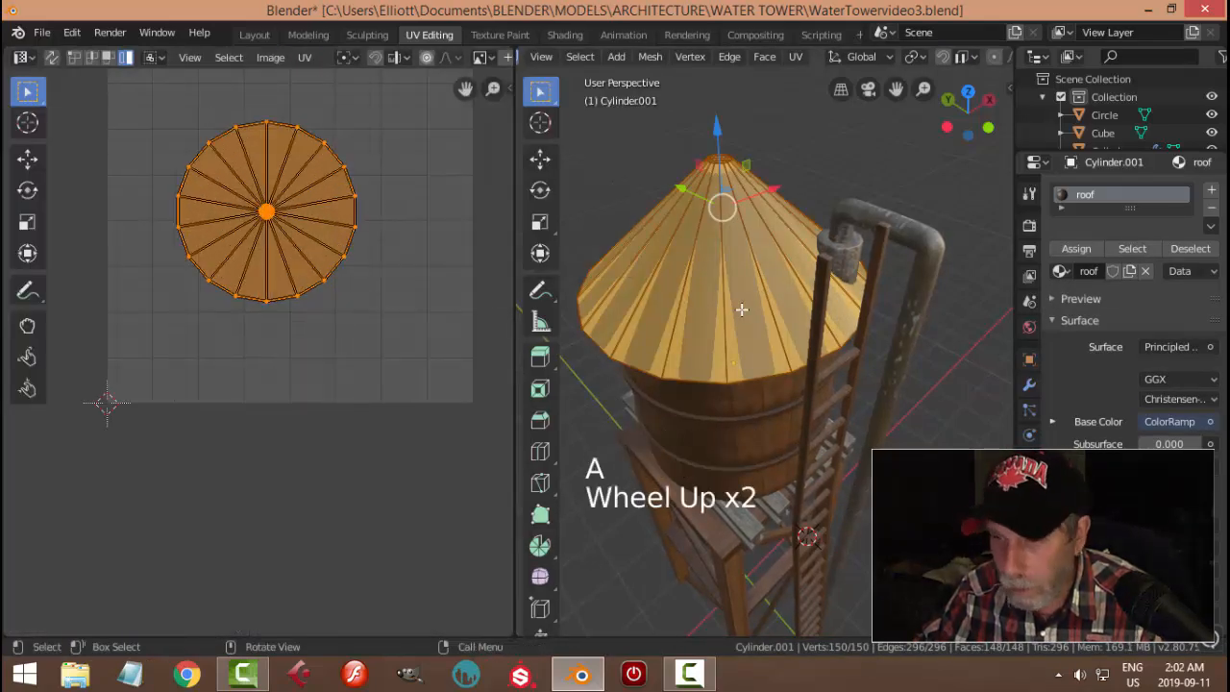
pyautogui.press('s')
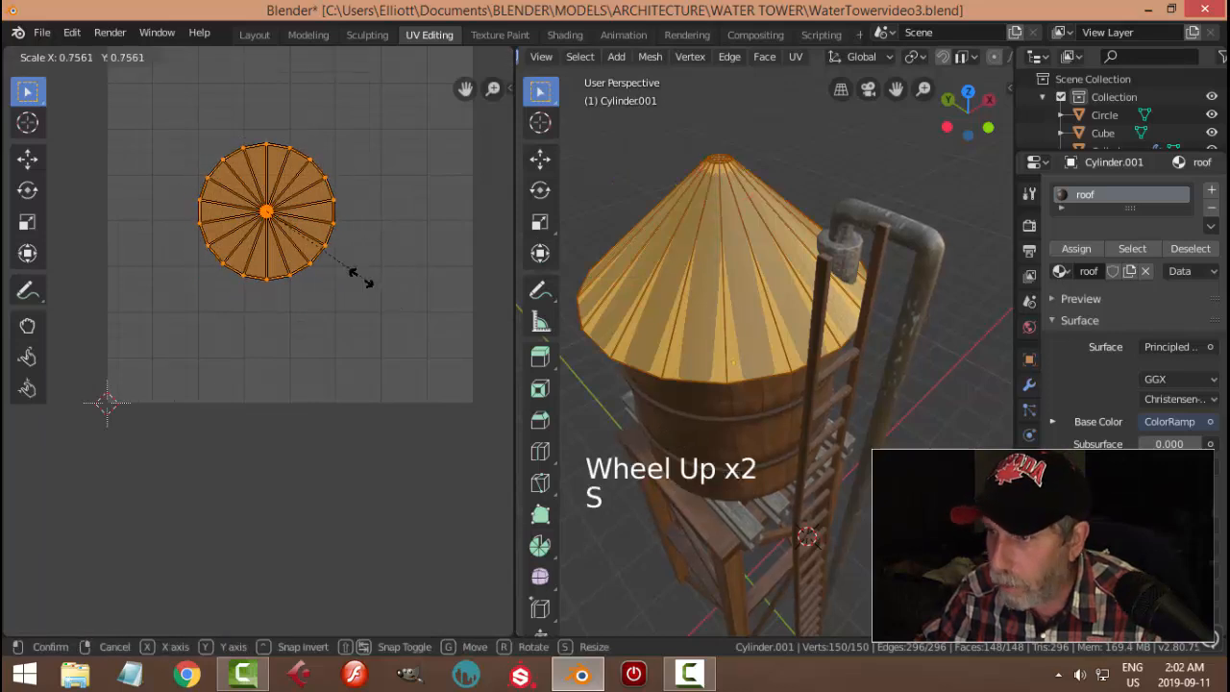
pyautogui.click(317, 282)
pyautogui.press('Tab')
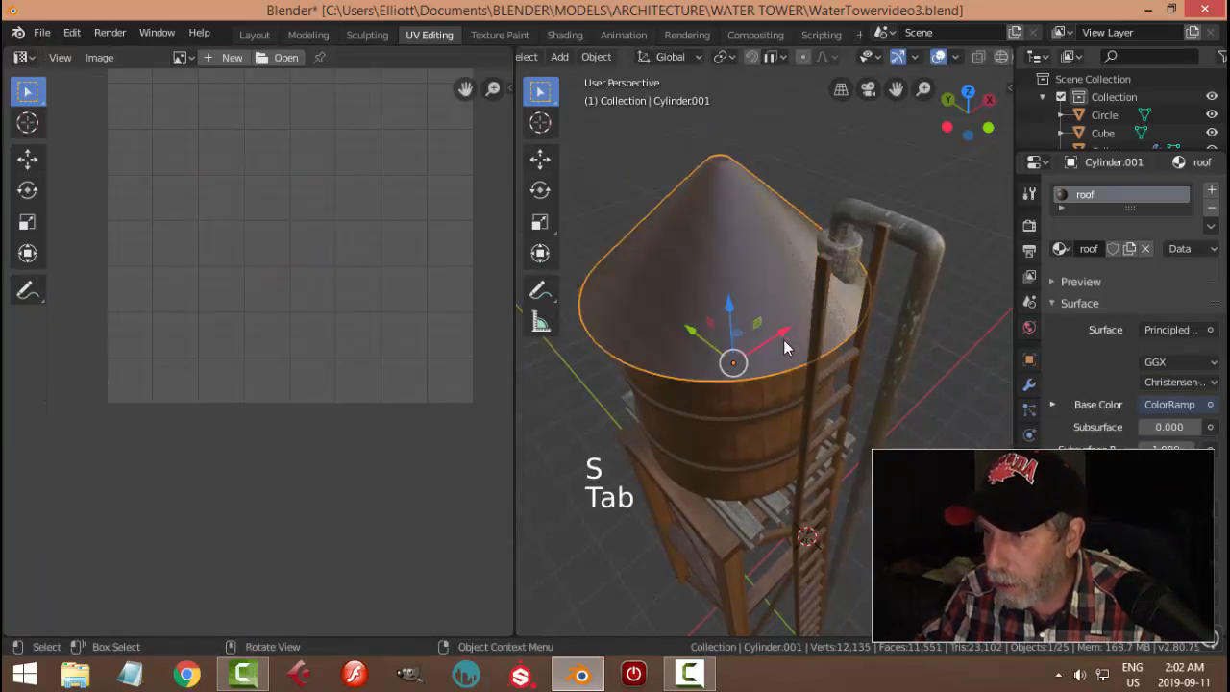
pyautogui.moveTo(784, 360); pyautogui.dragTo(855, 320, button='middle')
pyautogui.scroll(2, 831, 325)
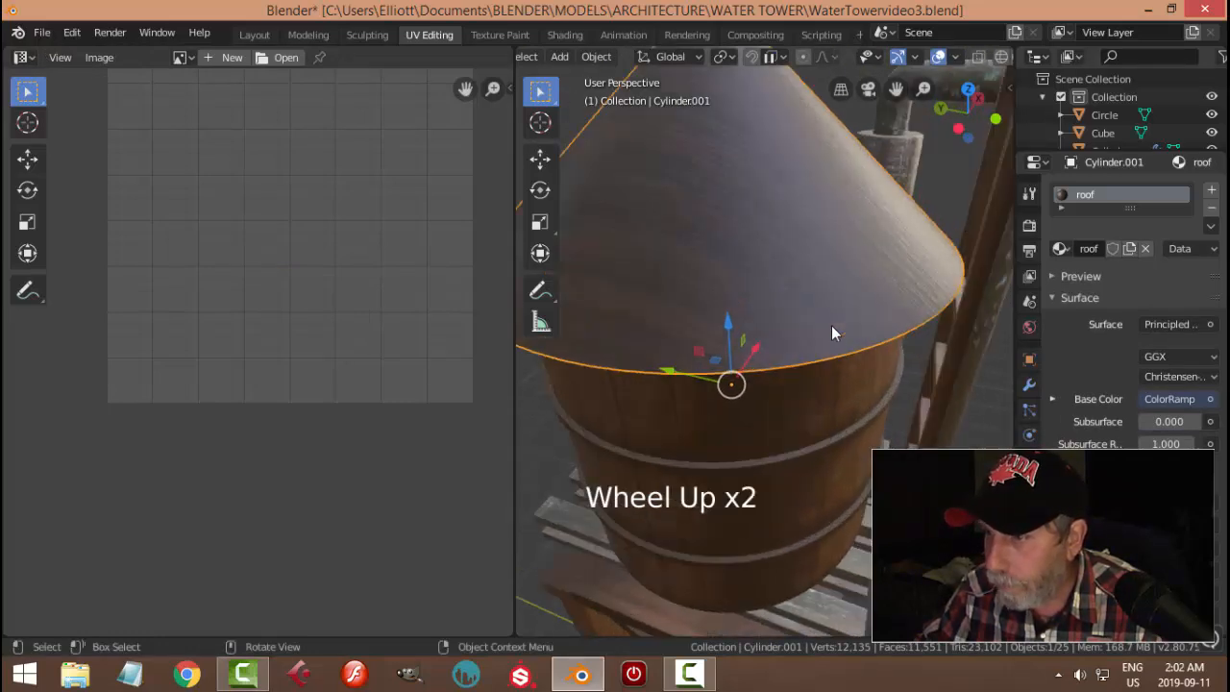
pyautogui.scroll(-2, 833, 329)
pyautogui.hotkey('alt', 'a')
pyautogui.moveTo(852, 324); pyautogui.dragTo(788, 320, button='middle')
pyautogui.scroll(-1, 774, 317)
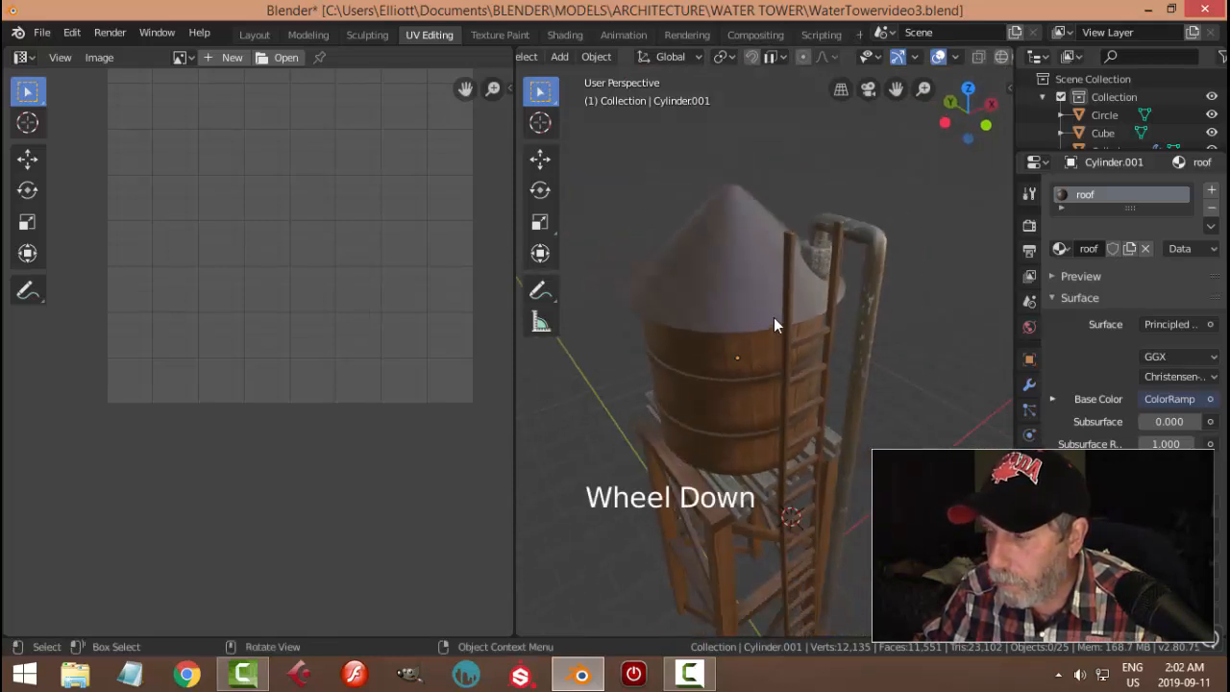
# Switch to the Modeling workspace and show the whole water tower in LookDev shading
pyautogui.click(307, 34)
pyautogui.scroll(-3, 645, 337)
pyautogui.click(964, 56)
pyautogui.moveTo(692, 308); pyautogui.dragTo(800, 356, button='middle')
pyautogui.scroll(-2, 650, 376)
pyautogui.keyDown('shift'); pyautogui.moveTo(582, 422); pyautogui.dragTo(672, 370, button='middle'); pyautogui.keyUp('shift')
pyautogui.hotkey('shift', 'a')
pyautogui.moveTo(671, 369)
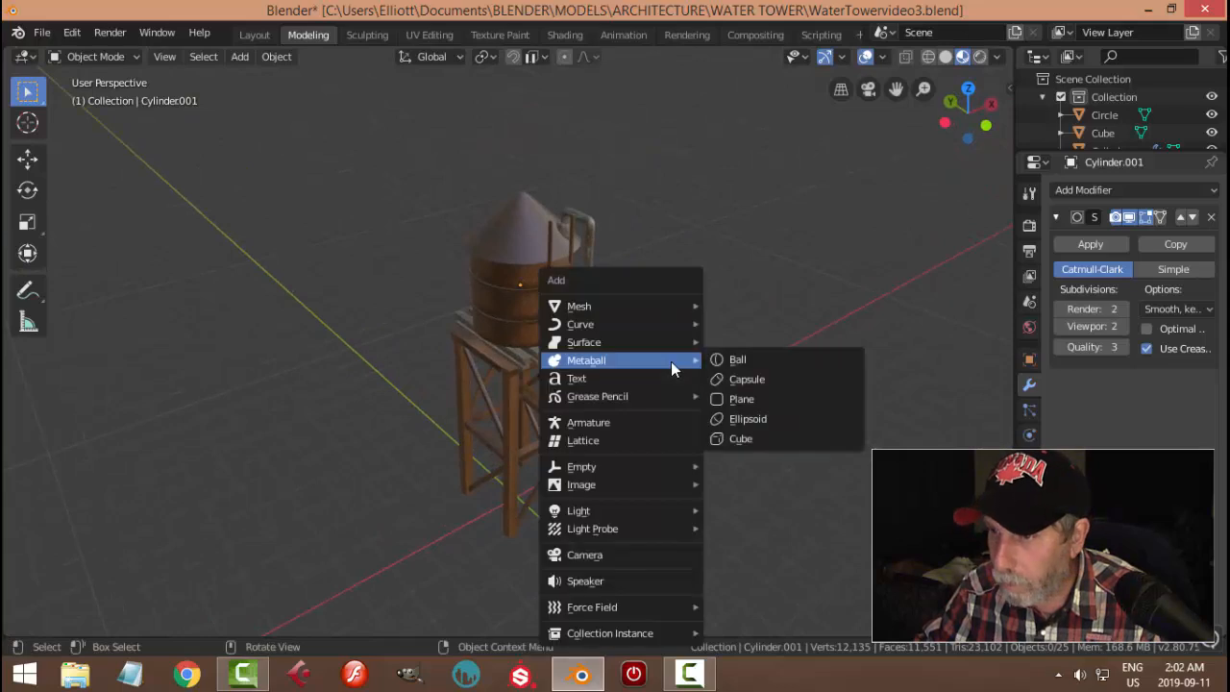
pyautogui.press('Escape')
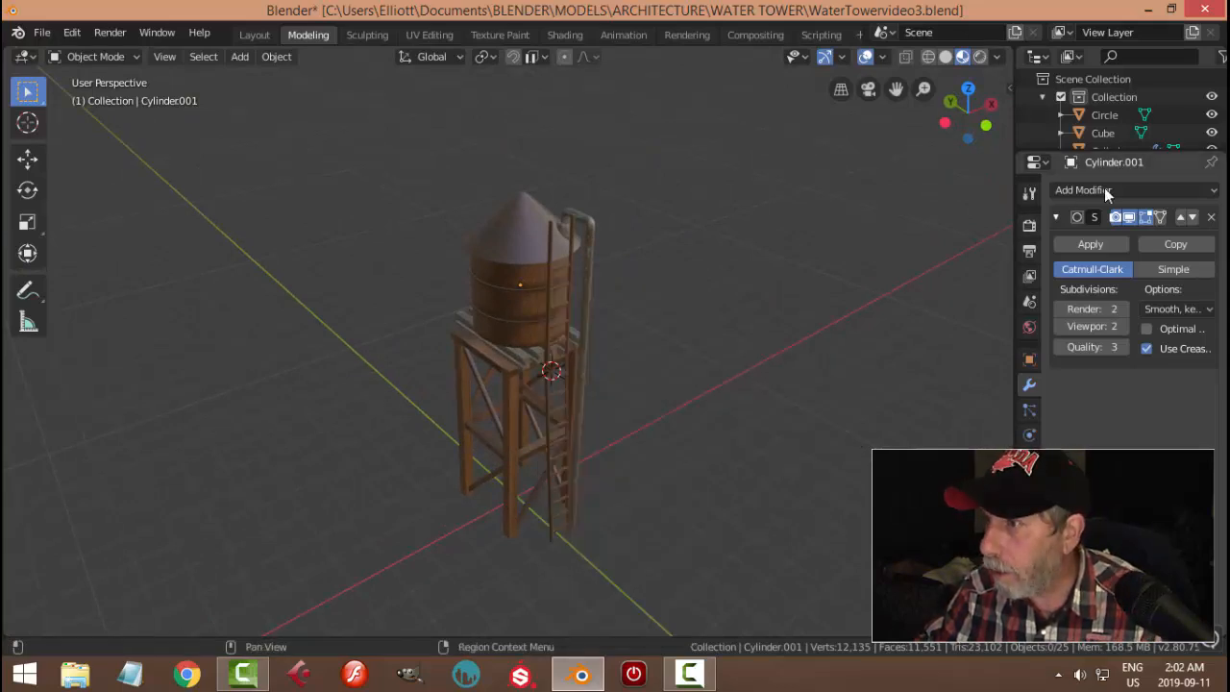
# Enlarge the Outliner, look through its object list and collapse the Collection
pyautogui.moveTo(1120, 152); pyautogui.dragTo(1126, 252)
pyautogui.scroll(-5, 1116, 202)
pyautogui.scroll(-1, 1116, 204)
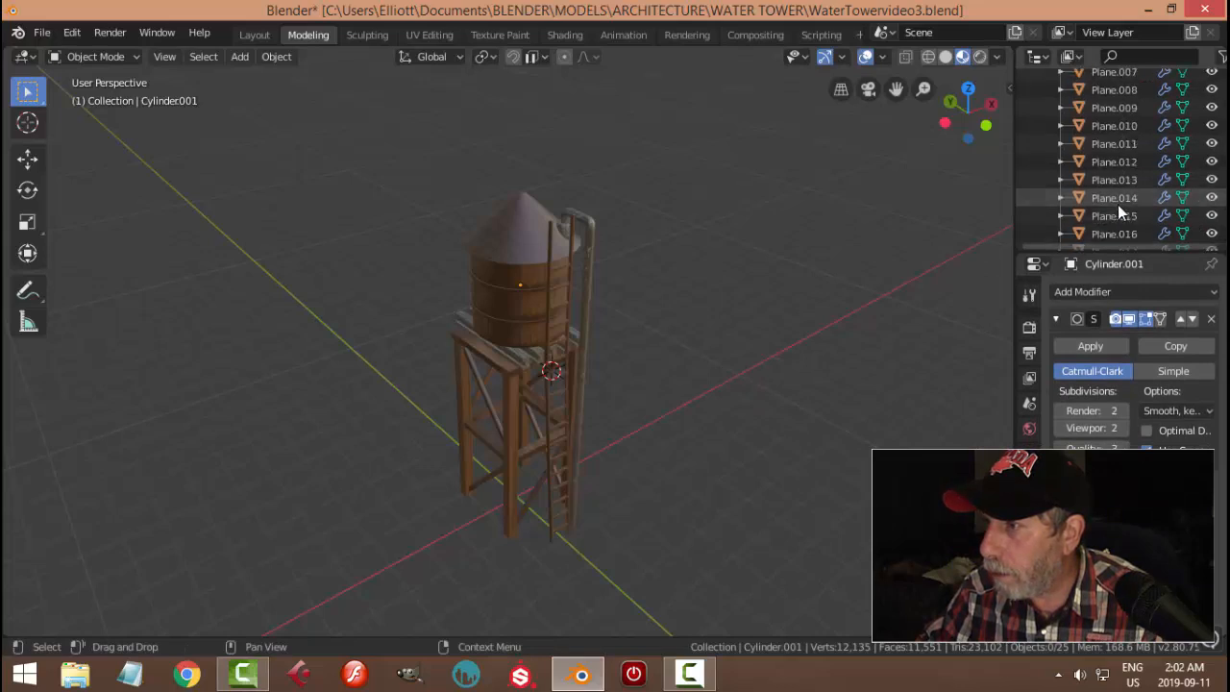
pyautogui.scroll(8, 1117, 204)
pyautogui.click(1043, 97)
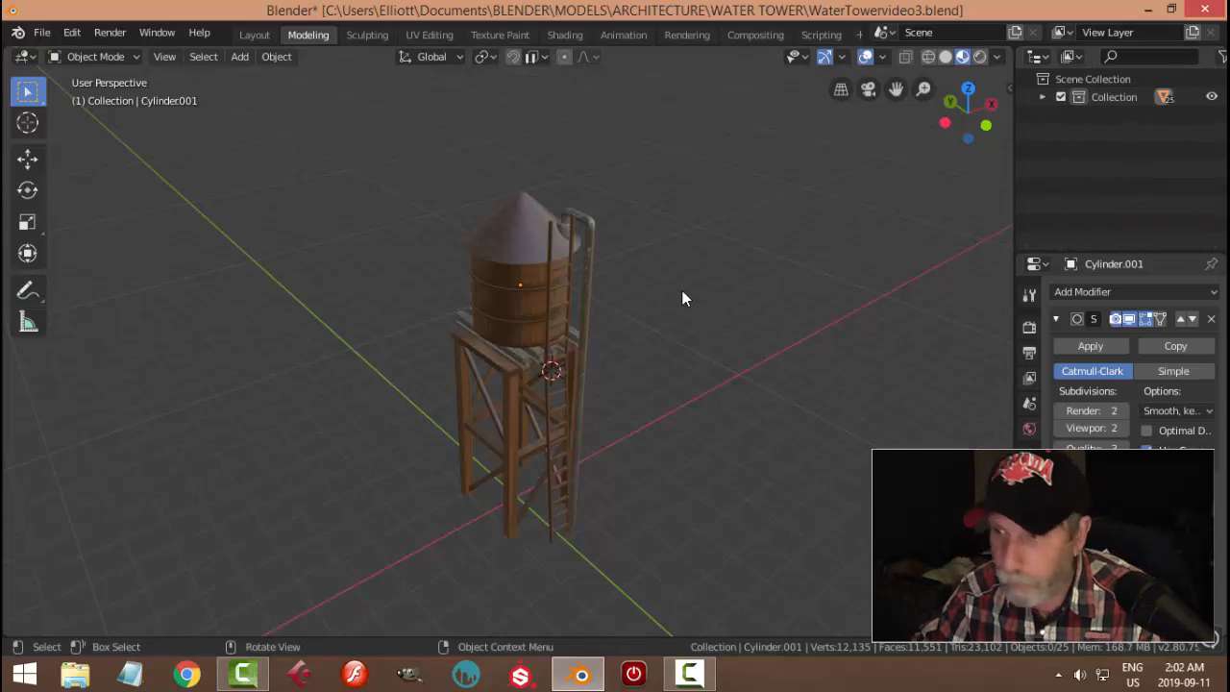
# Add a camera and move it along Y away from the tower to a Y location of about -4.39 m
pyautogui.hotkey('shift', 'a')
pyautogui.click(626, 541)
pyautogui.moveTo(644, 397); pyautogui.dragTo(528, 350, button='middle')
pyautogui.press('g')
pyautogui.press('y')
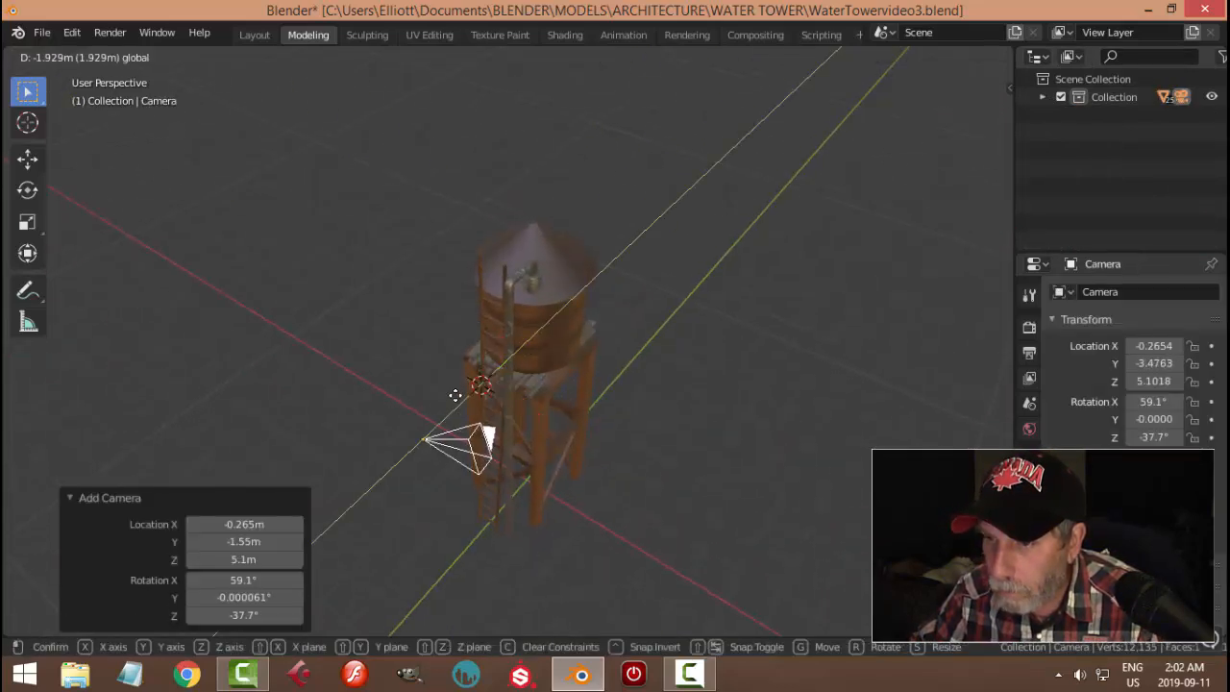
pyautogui.click(467, 500)
# Move the camera along X and Z to a location of about X -3.02 m and Z 6.41 m
pyautogui.press('g')
pyautogui.press('x')
pyautogui.click(454, 435)
pyautogui.moveTo(451, 428); pyautogui.dragTo(573, 391, button='middle')
pyautogui.press('g')
pyautogui.press('z')
pyautogui.click(536, 340)
pyautogui.press('g')
pyautogui.press('x')
pyautogui.click(735, 368)
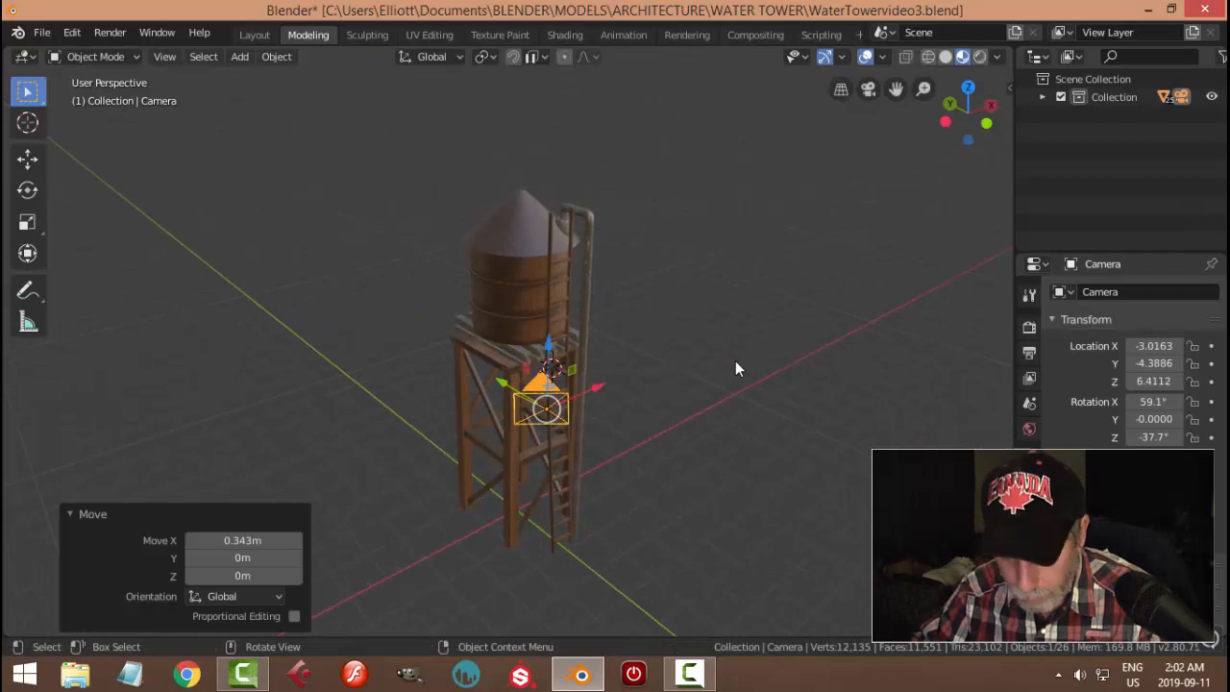
# Enable Lock Camera to View for the 3D viewport and hide the viewport settings again
pyautogui.press('n')
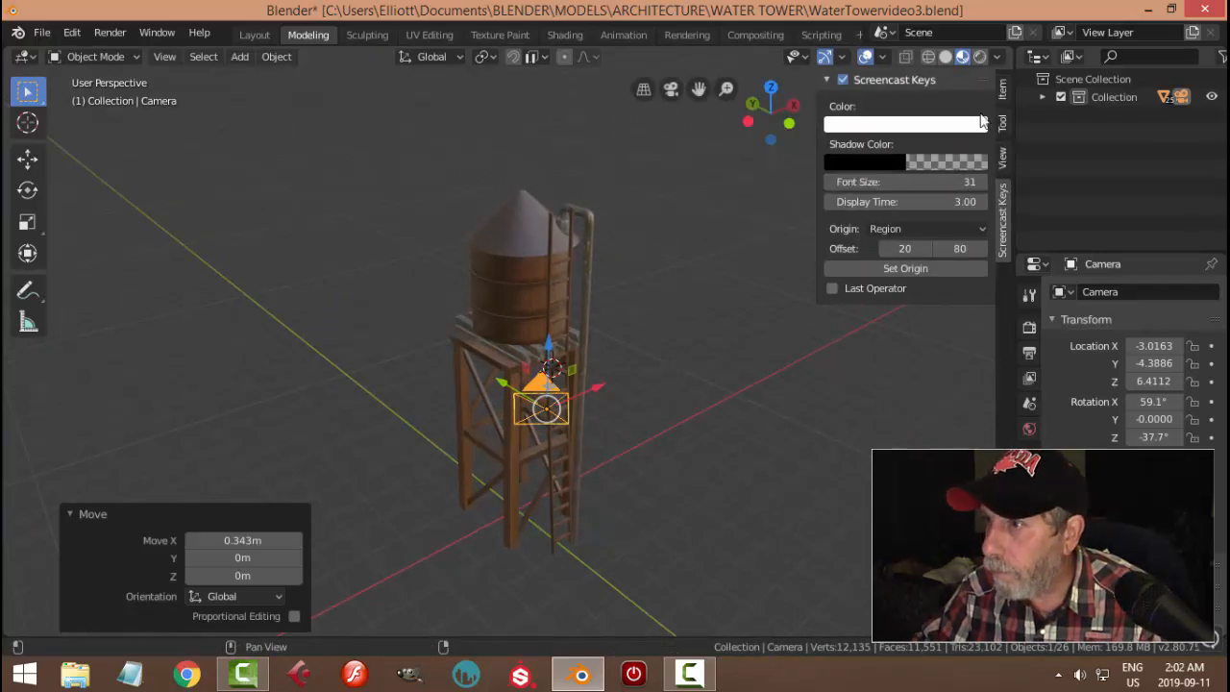
pyautogui.click(1002, 92)
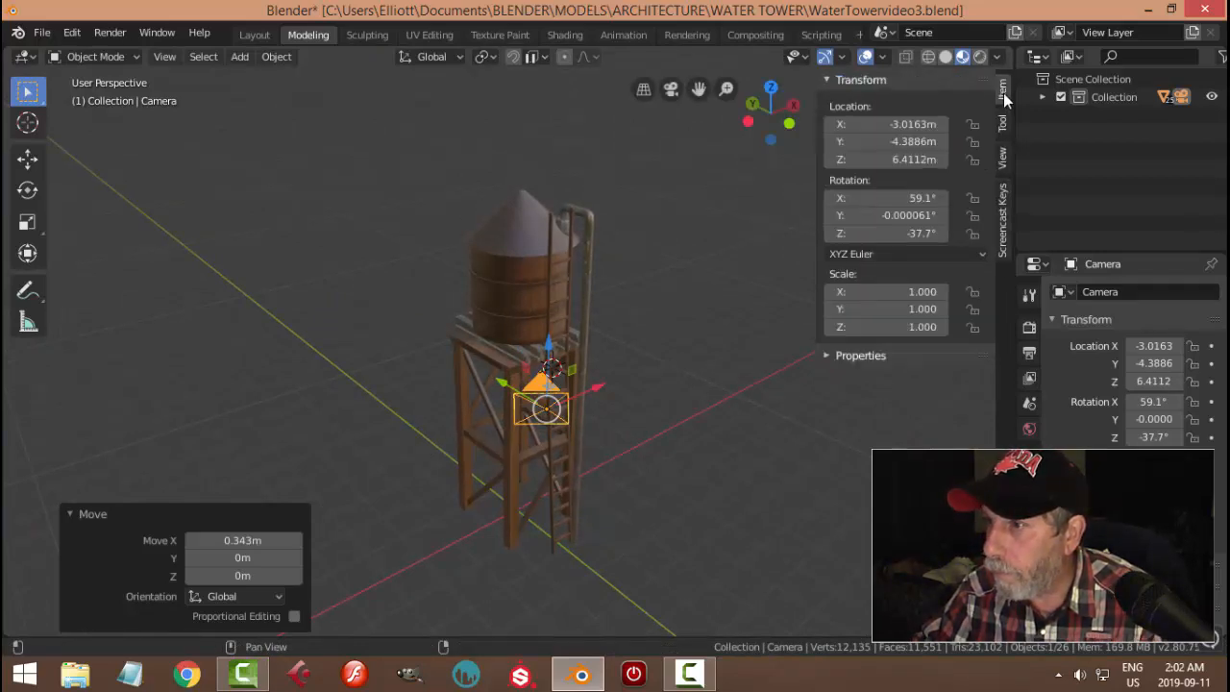
pyautogui.click(1000, 157)
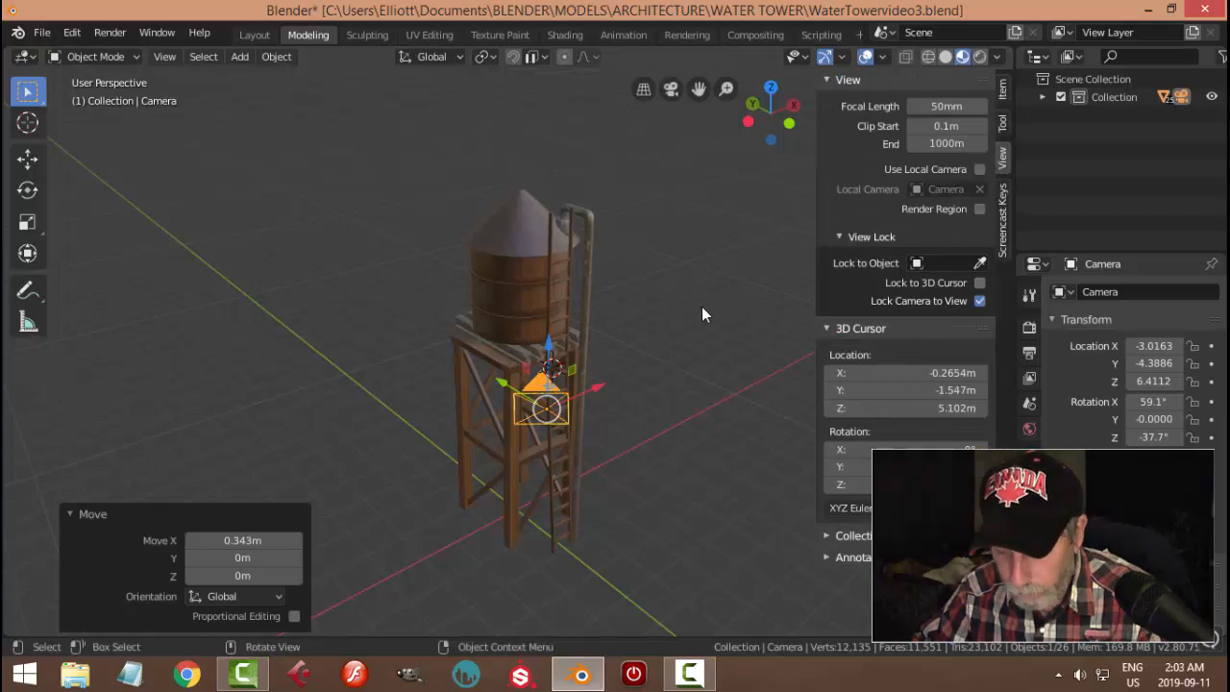
pyautogui.press('n')
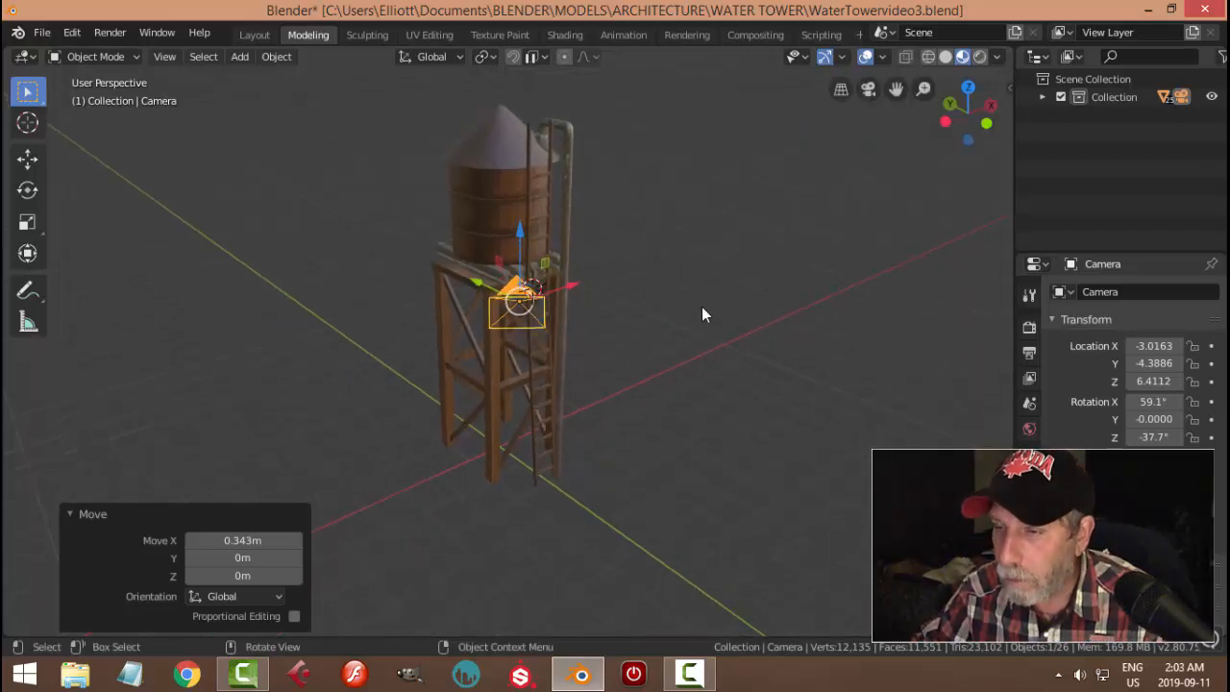
# Look through the camera, frame the whole water tower from about X -14, Y -17.3, Z 13.7 m, and save the file
pyautogui.press('KP_0')
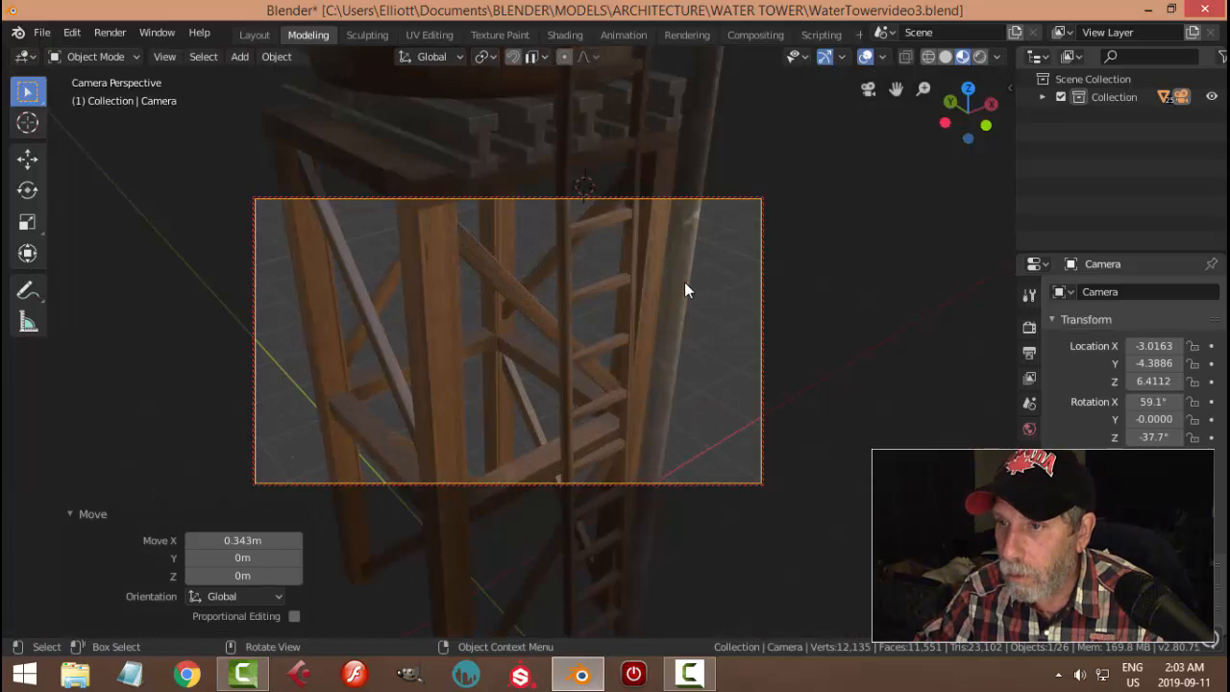
pyautogui.scroll(-3, 692, 317)
pyautogui.scroll(5, 697, 373)
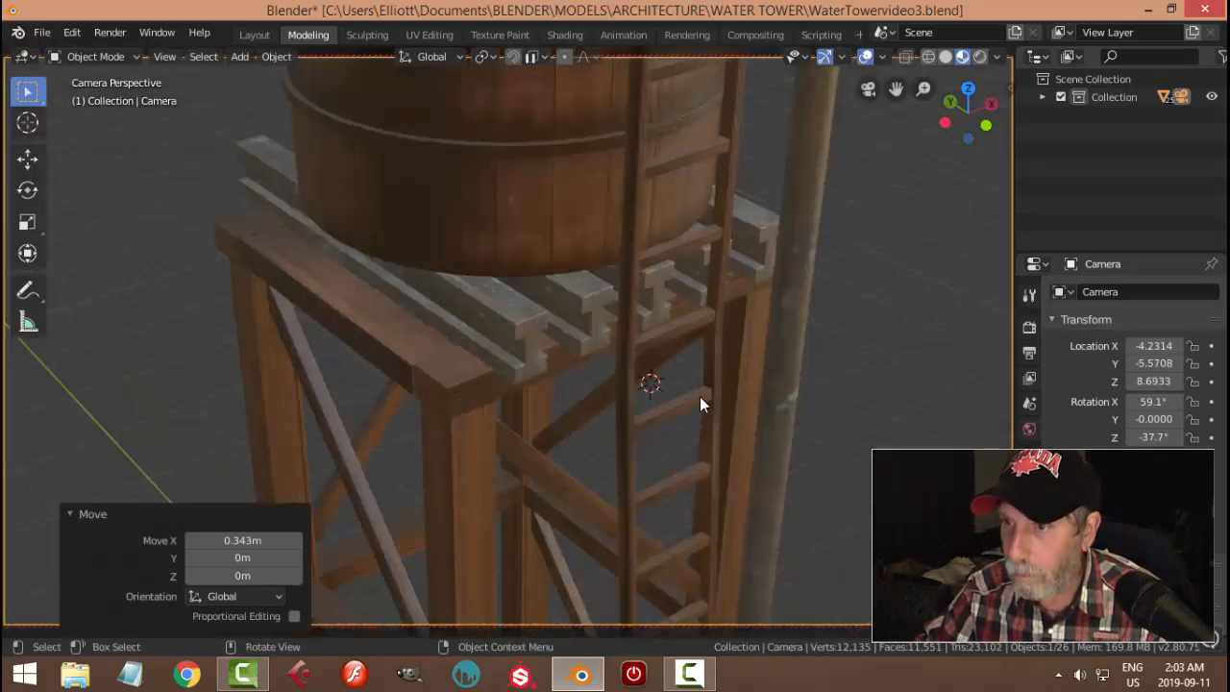
pyautogui.scroll(-6, 690, 389)
pyautogui.moveTo(678, 419); pyautogui.dragTo(668, 445, button='middle')
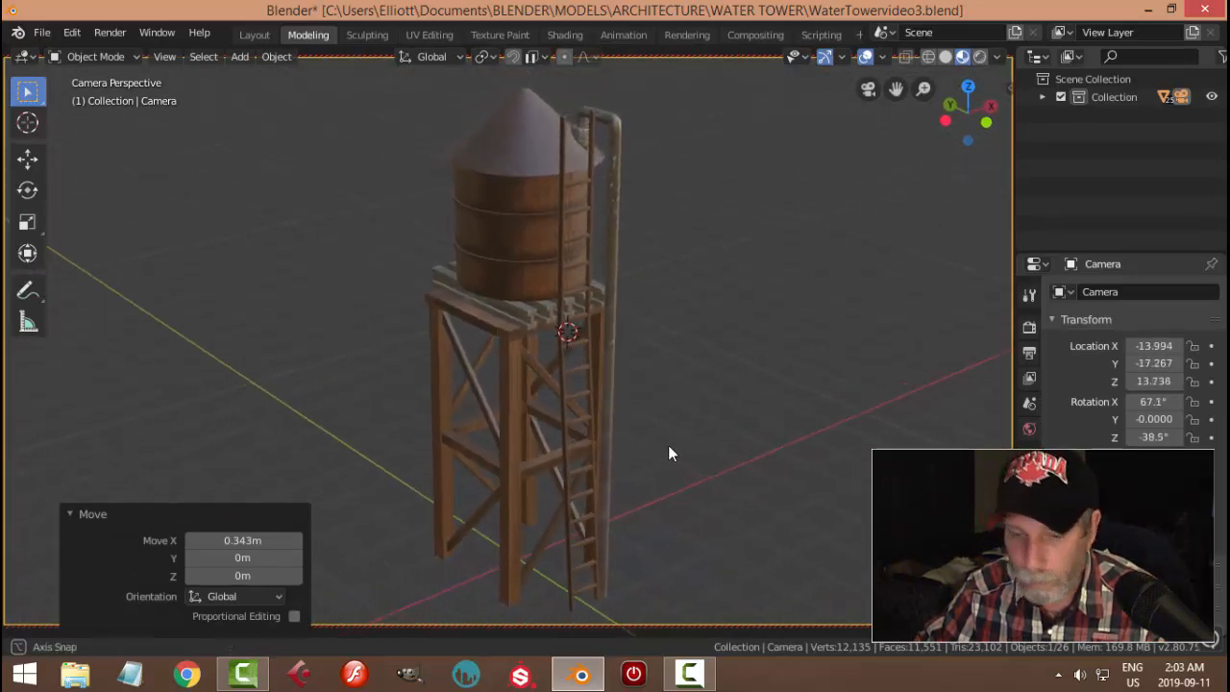
pyautogui.hotkey('ctrl', 's')
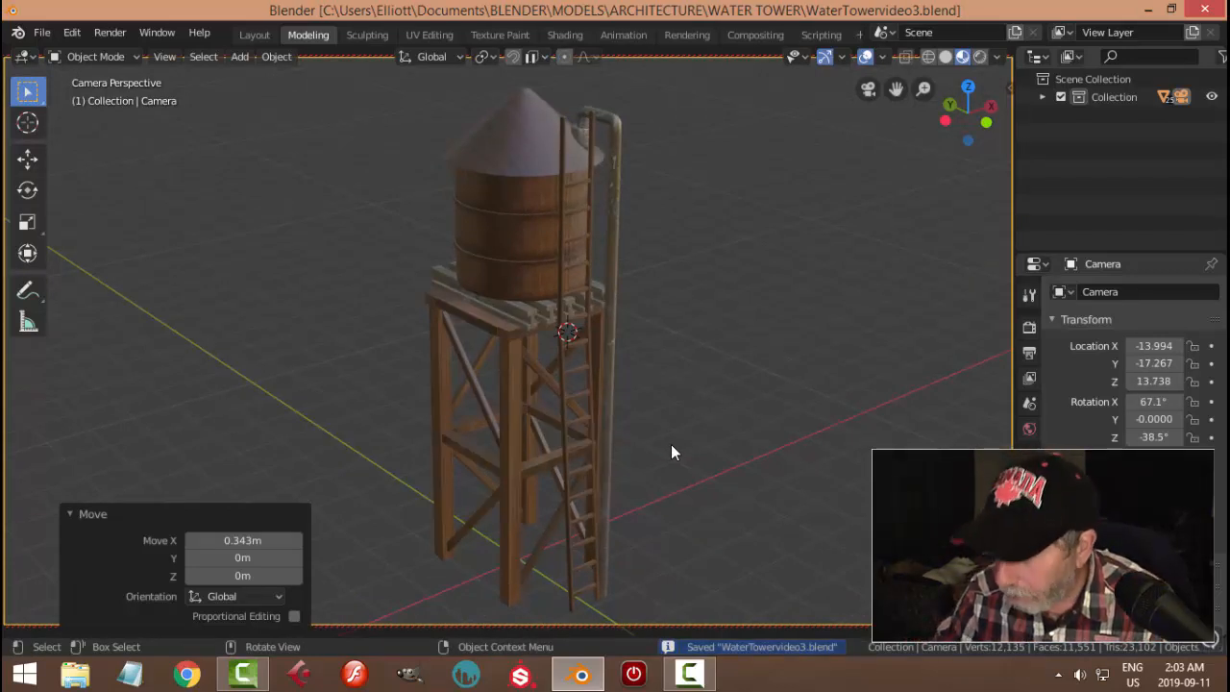
# Examine the camera's placement and the tower from outside the camera view, and return to the camera view
pyautogui.press('KP_0')
pyautogui.moveTo(659, 439); pyautogui.dragTo(580, 375, button='middle')
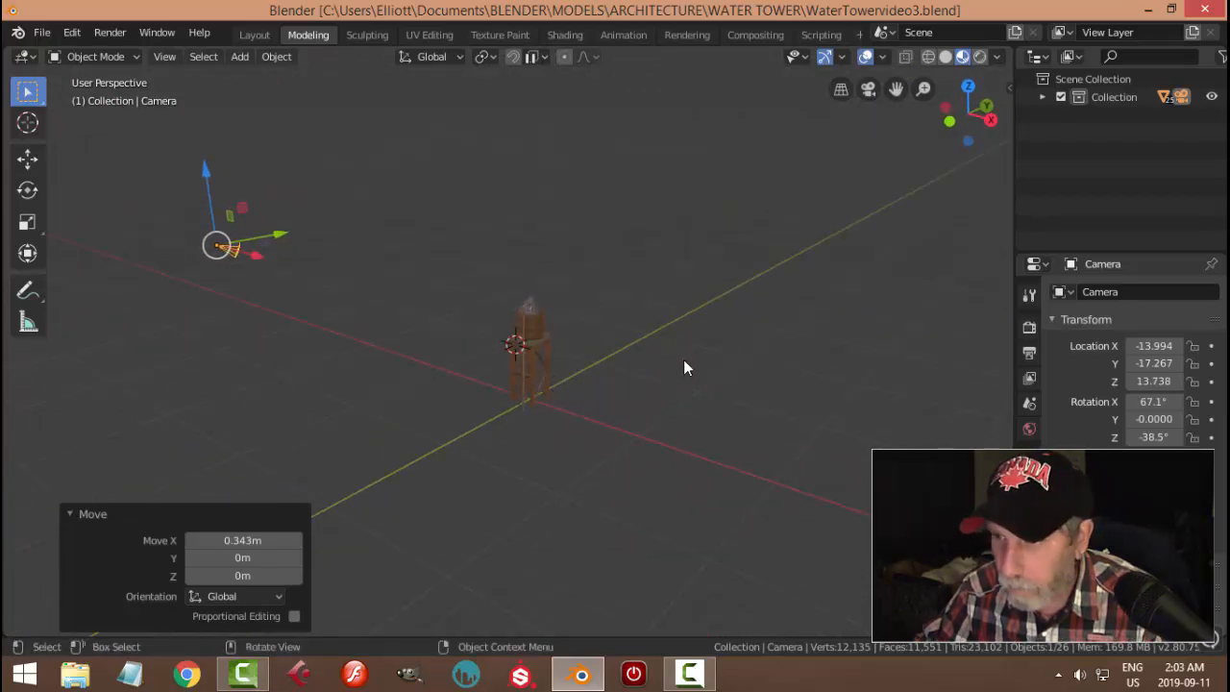
pyautogui.scroll(5, 683, 368)
pyautogui.scroll(3, 683, 369)
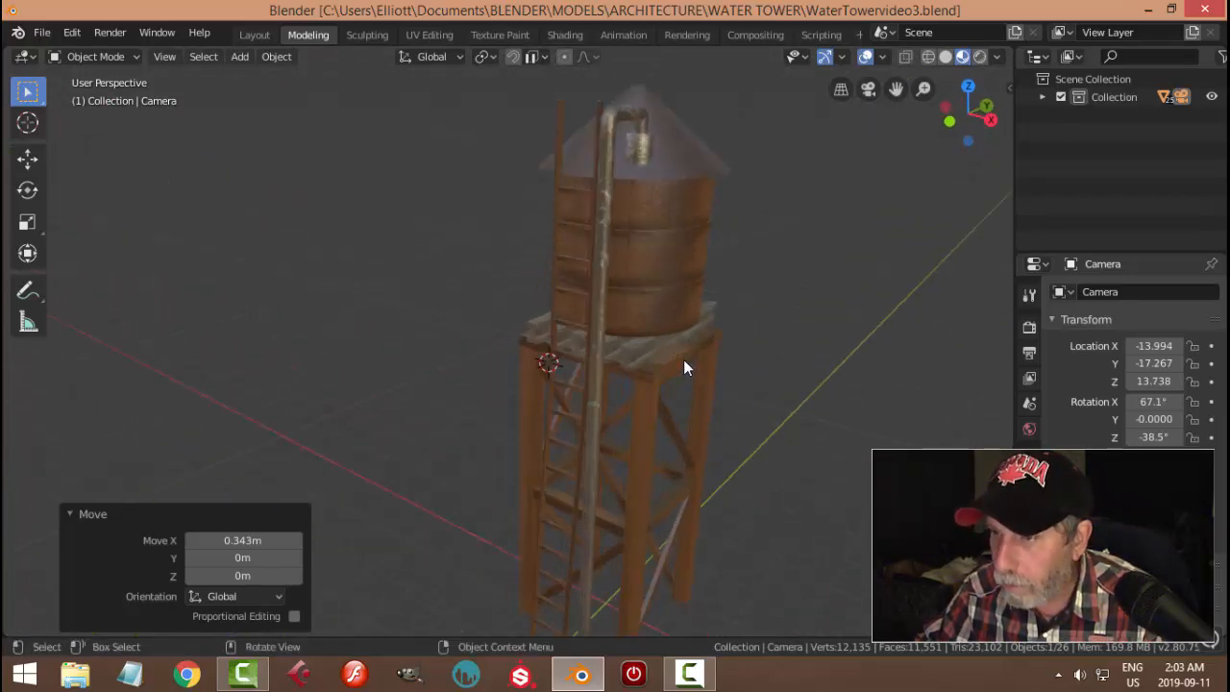
pyautogui.scroll(-4, 684, 368)
pyautogui.press('KP_0')
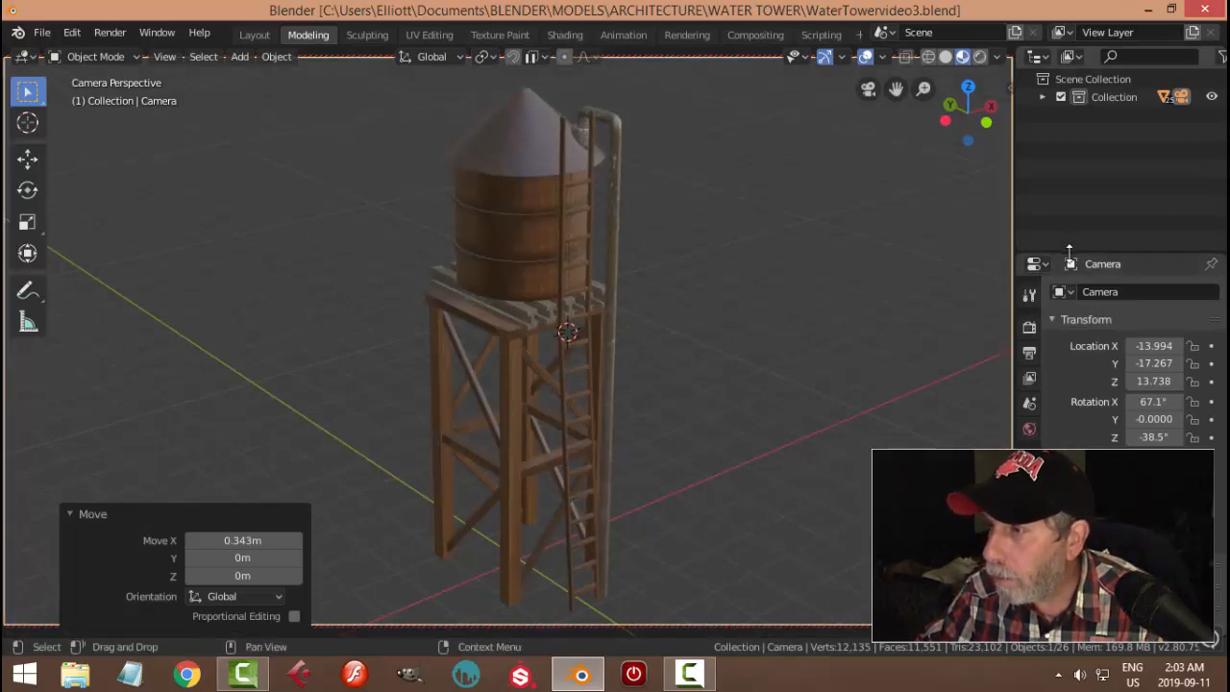
# Enlarge the Properties editor, and reset the 3D cursor to the world origin outside the camera view
pyautogui.moveTo(1070, 250); pyautogui.dragTo(1070, 158)
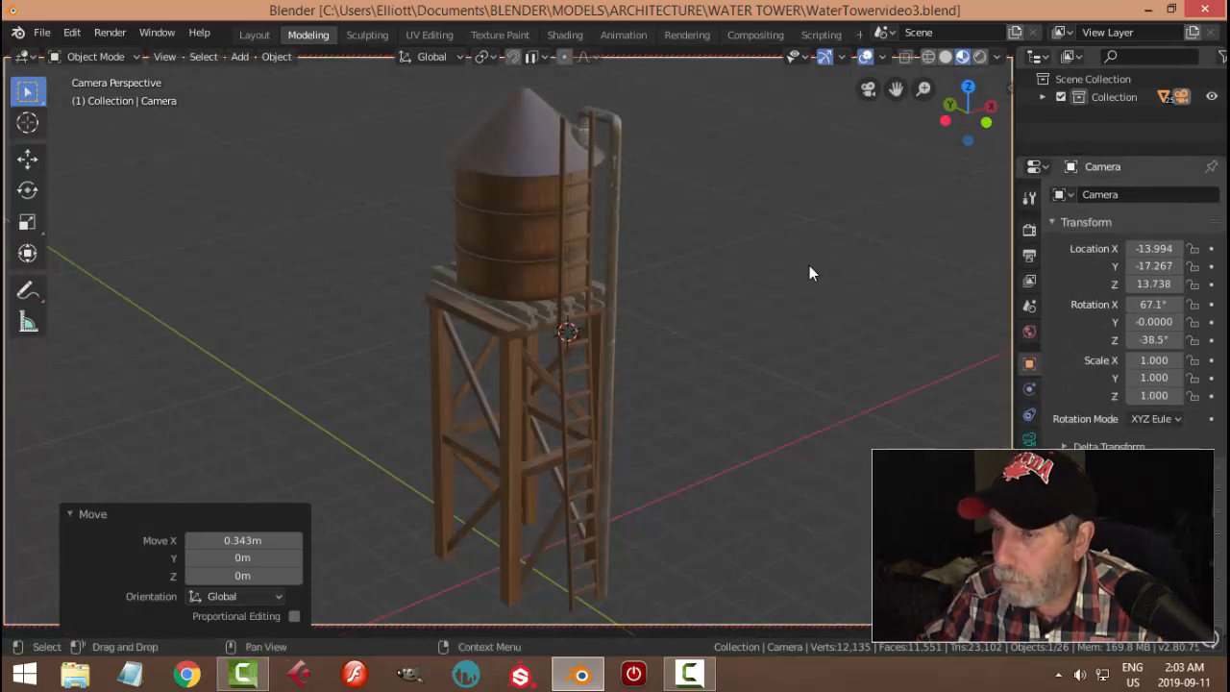
pyautogui.press('KP_0')
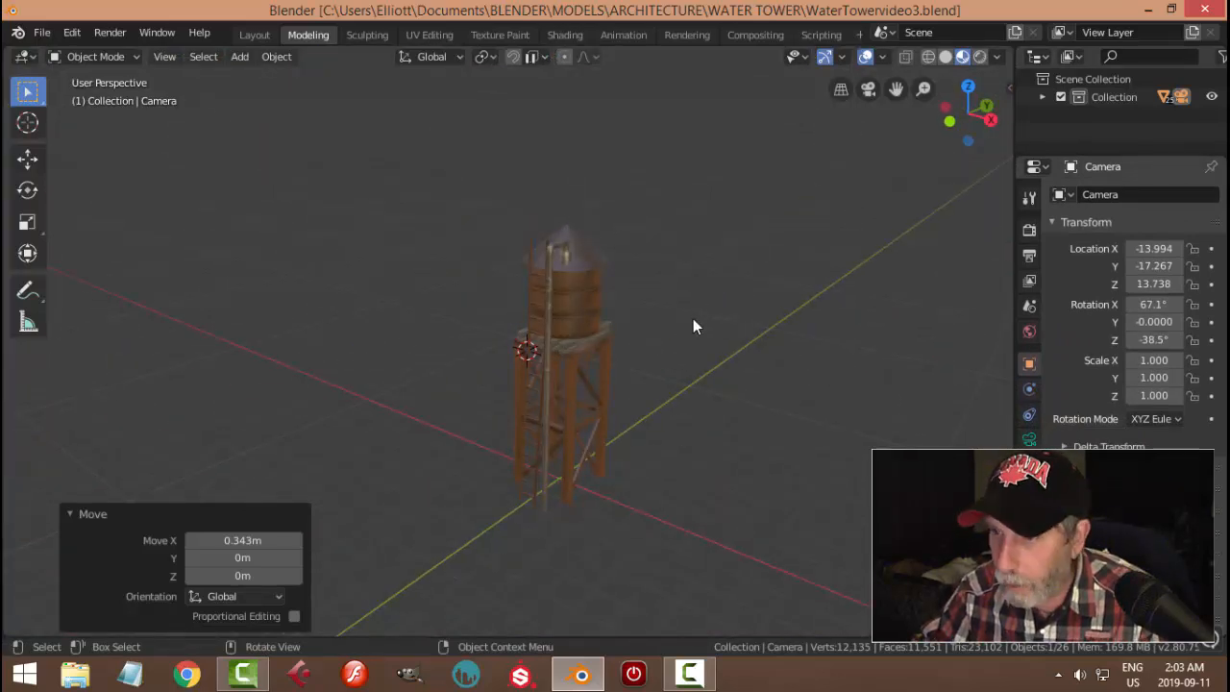
pyautogui.hotkey('shift', 'c')
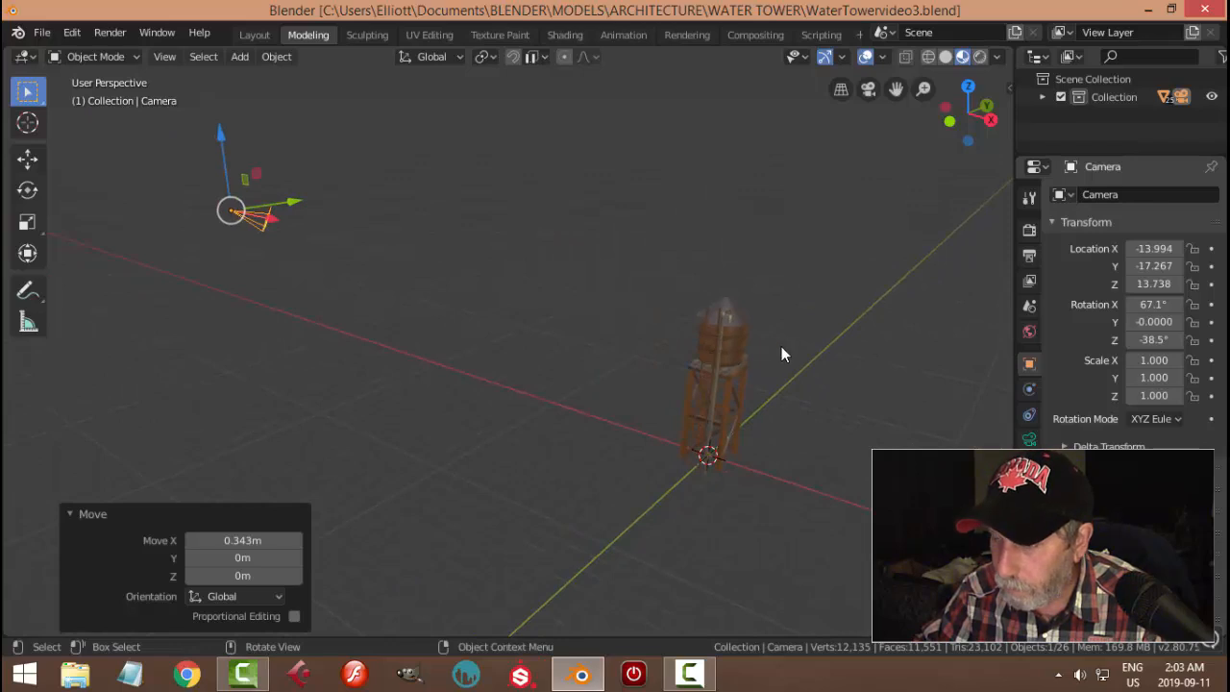
# Add an area light and move it to about Y -4.45 m and Z 9.47 m, in front of and above the tower
pyautogui.moveTo(760, 343); pyautogui.dragTo(647, 338, button='middle')
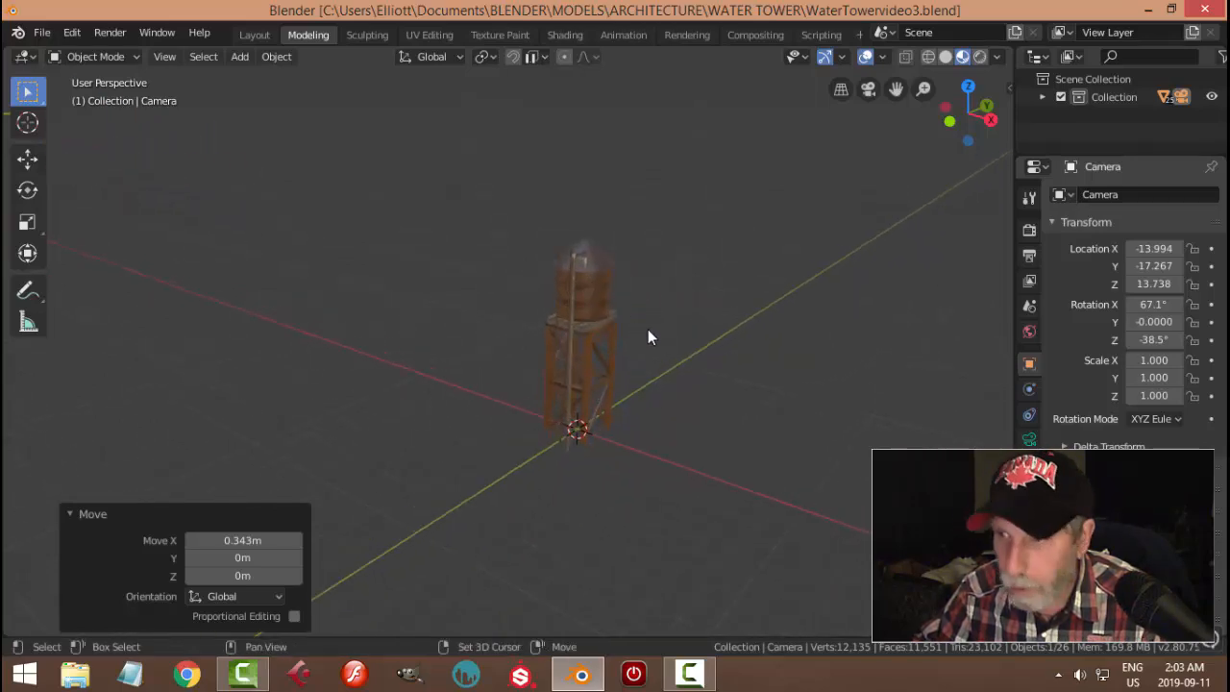
pyautogui.hotkey('shift', 'a')
pyautogui.moveTo(610, 286)
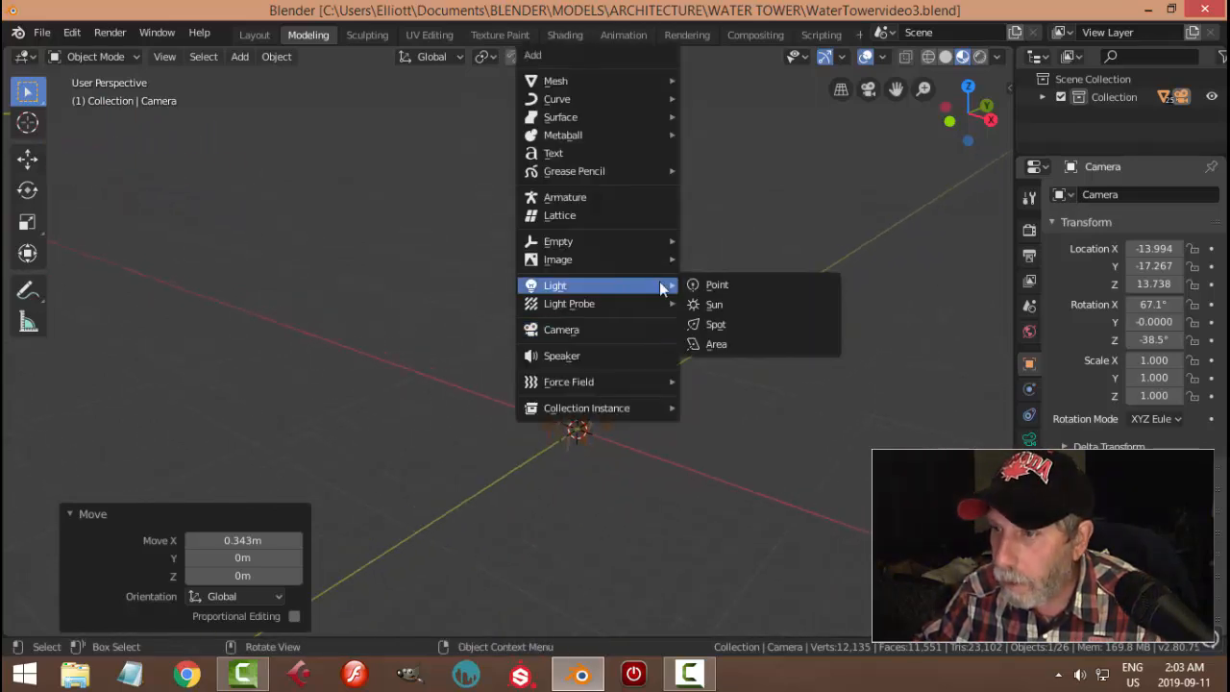
pyautogui.click(718, 344)
pyautogui.moveTo(732, 327); pyautogui.dragTo(615, 415, button='middle')
pyautogui.moveTo(647, 420); pyautogui.dragTo(575, 415)
pyautogui.moveTo(508, 363); pyautogui.dragTo(503, 228)
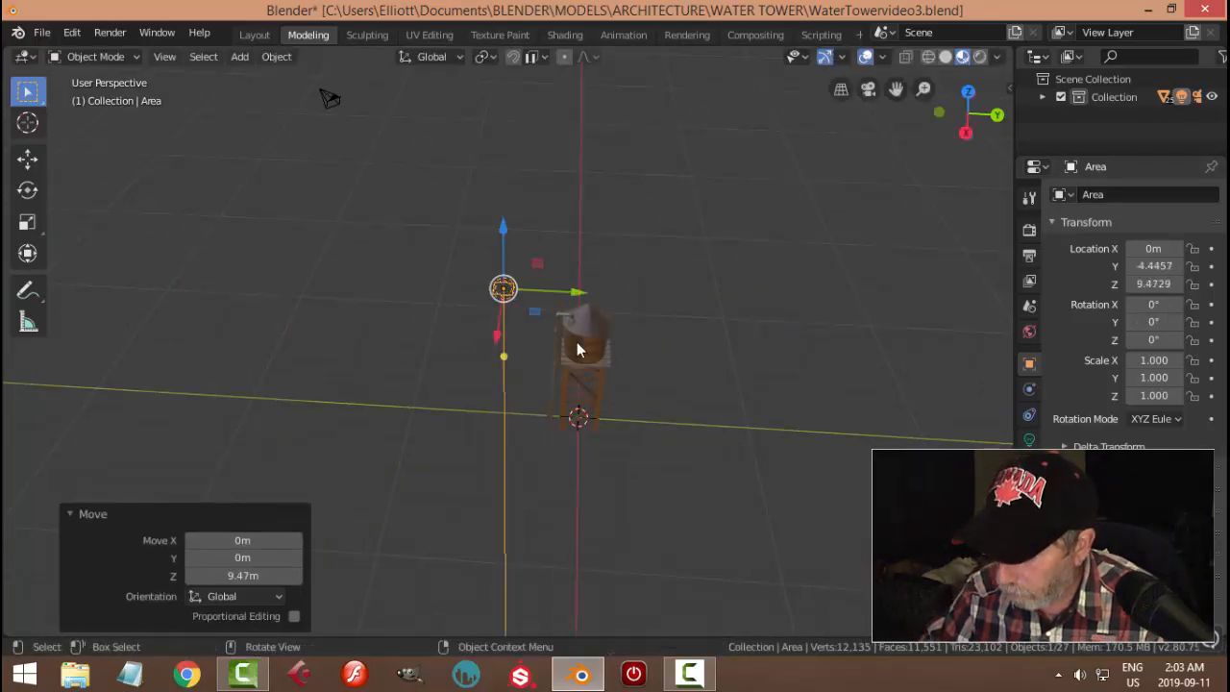
# Scale the area light up to about 2.9 and rotate it about 43° around X so it aims at the tower
pyautogui.press('s')
pyautogui.click(766, 475)
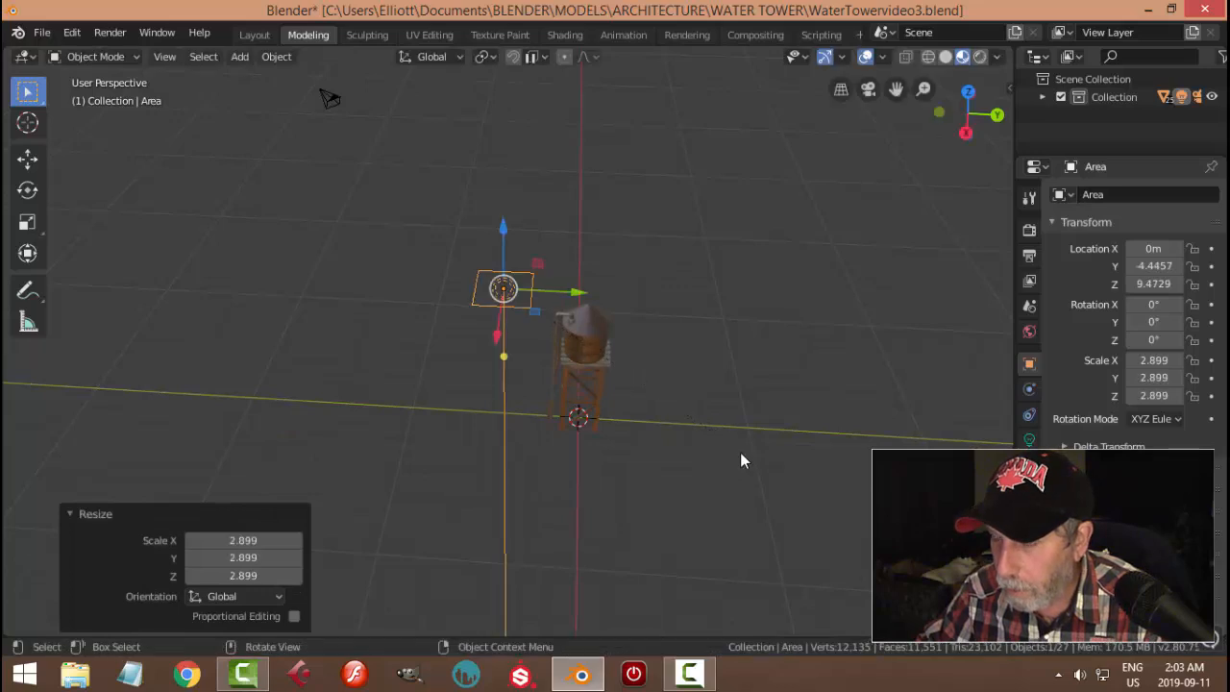
pyautogui.press('r')
pyautogui.press('x')
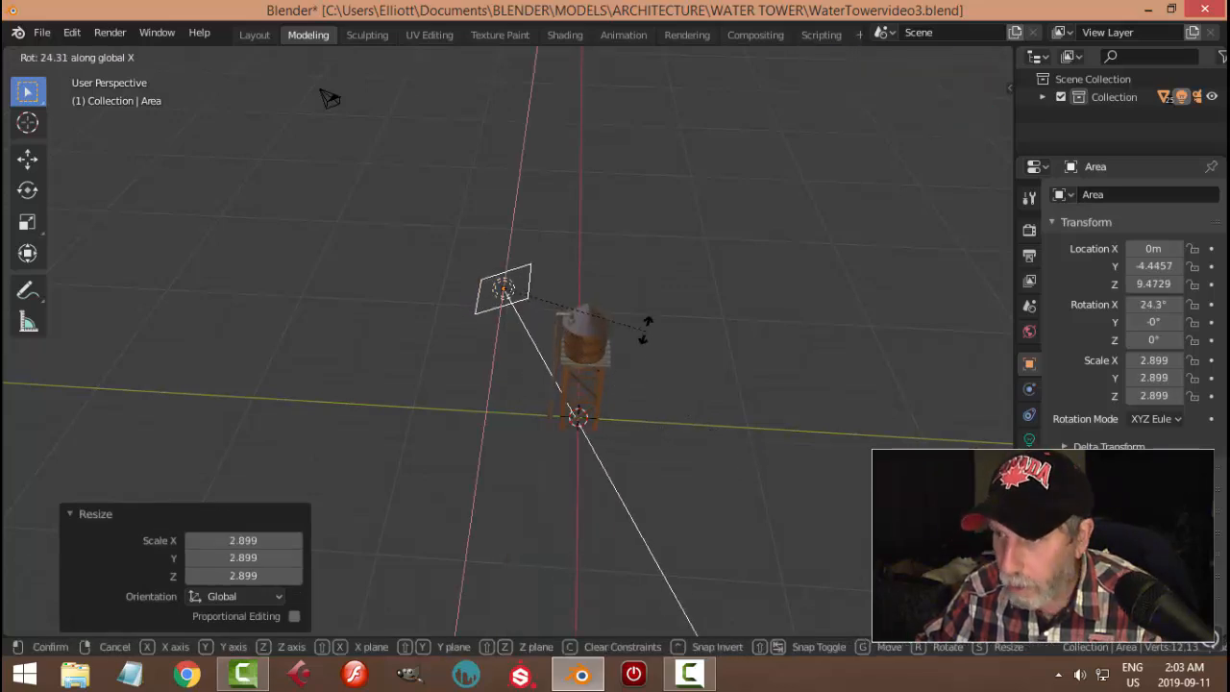
pyautogui.click(627, 282)
# In top view, move the area light to about X 4.4 m, Y -4.59 m and rotate it about 39.6° to face the tower
pyautogui.press('KP_7')
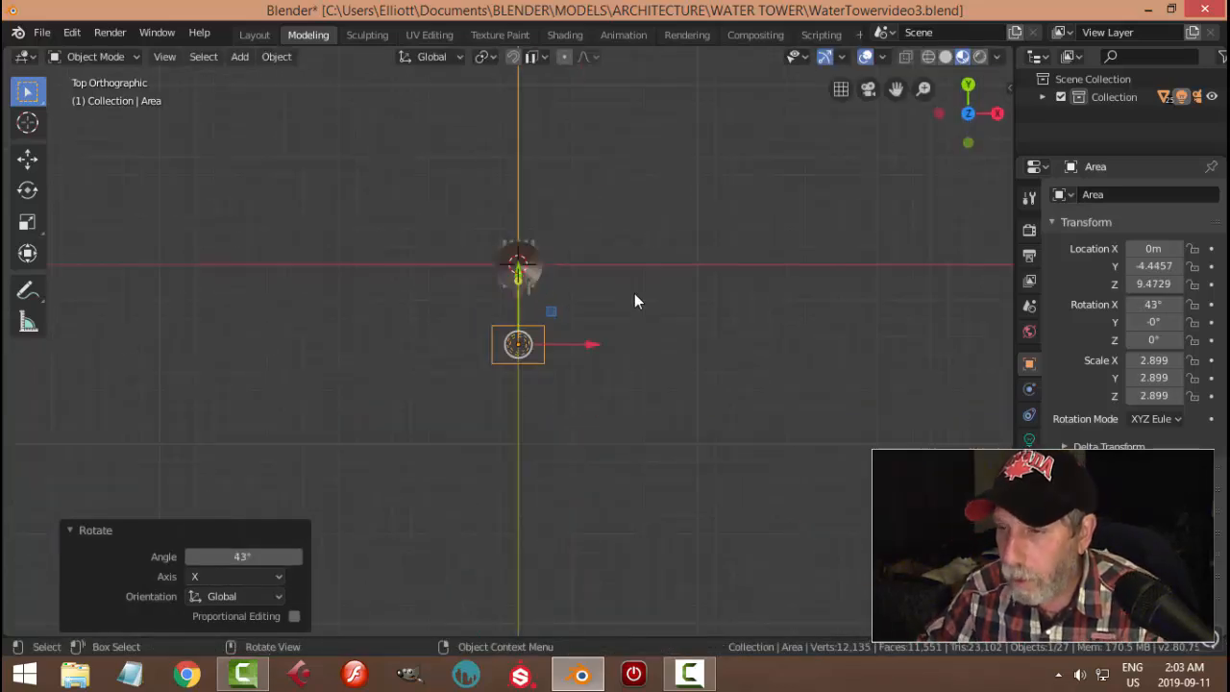
pyautogui.scroll(2, 617, 358)
pyautogui.press('g')
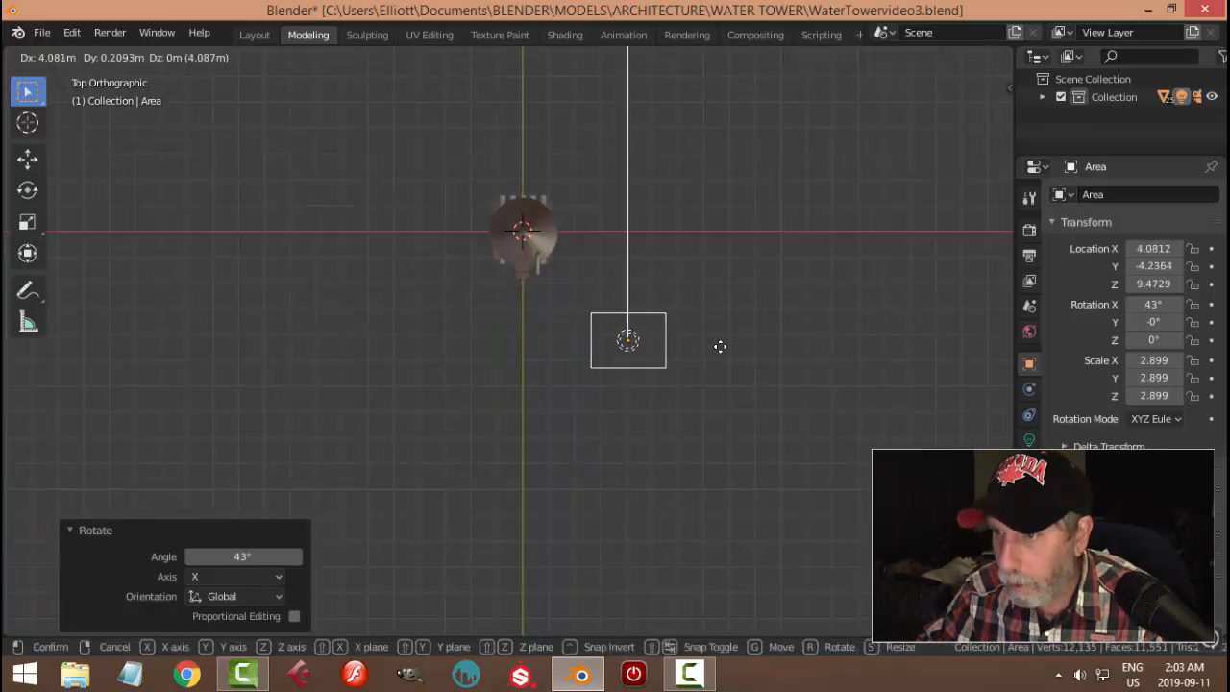
pyautogui.click(728, 356)
pyautogui.press('r')
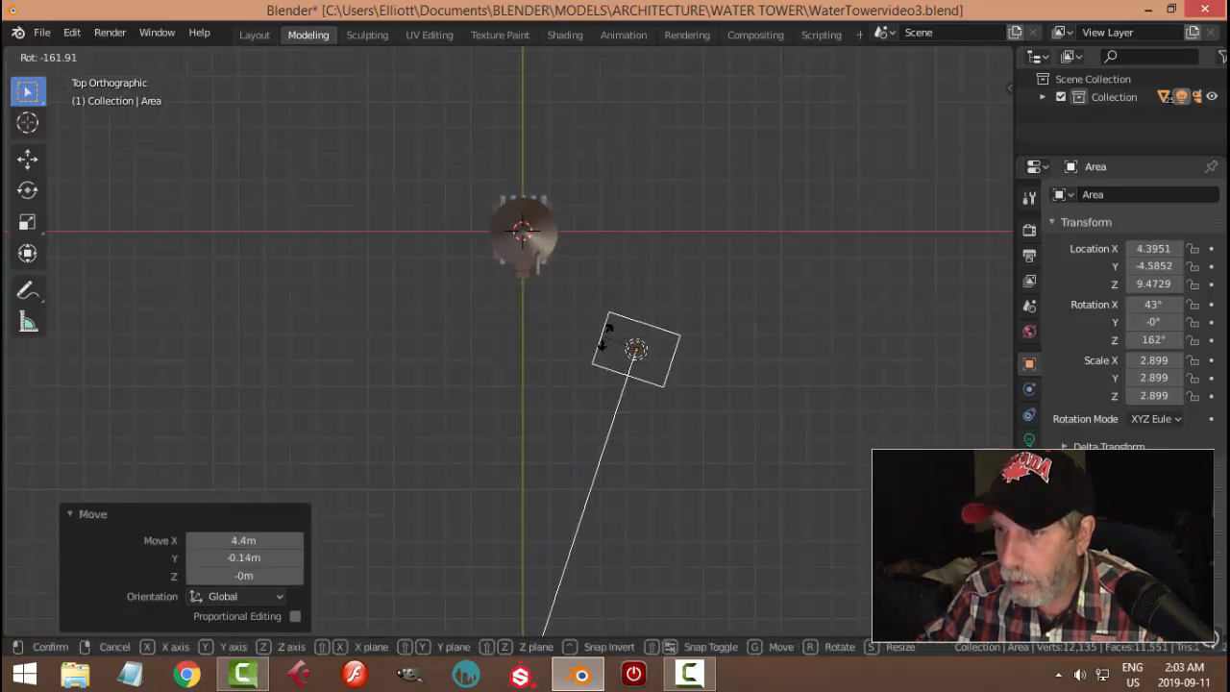
pyautogui.click(797, 300)
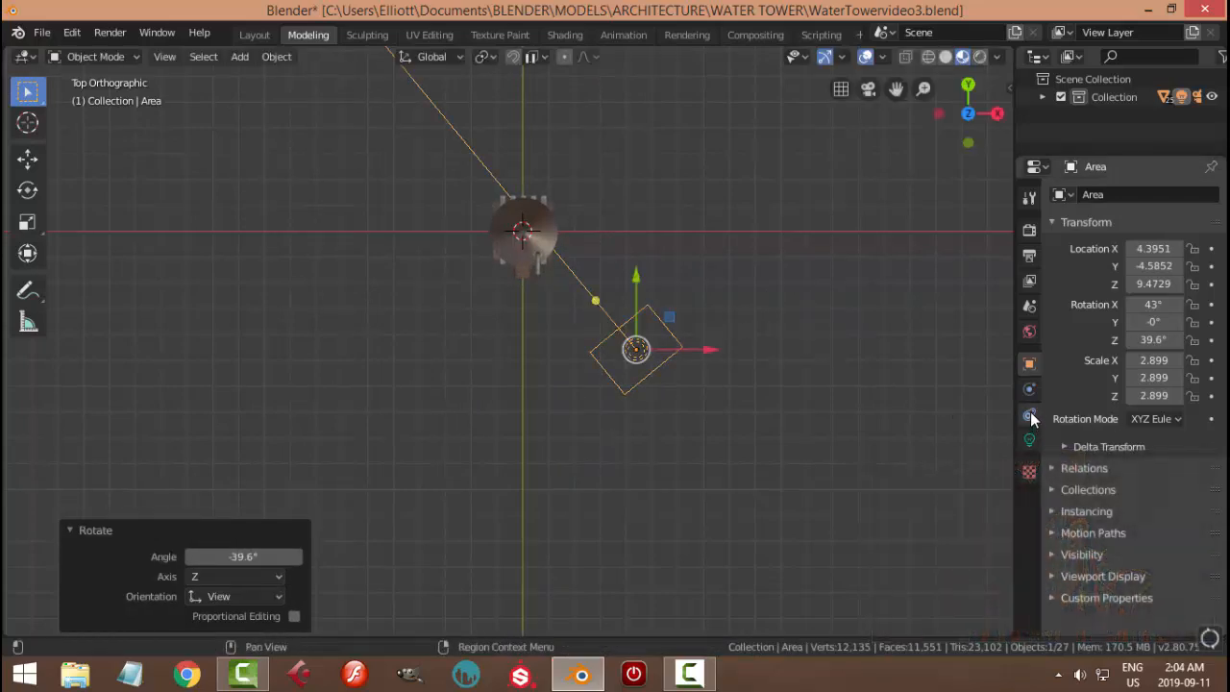
# Set the area light's emission strength to 100 and its emission color to a pale warm cream
pyautogui.click(1028, 441)
pyautogui.click(1140, 489)
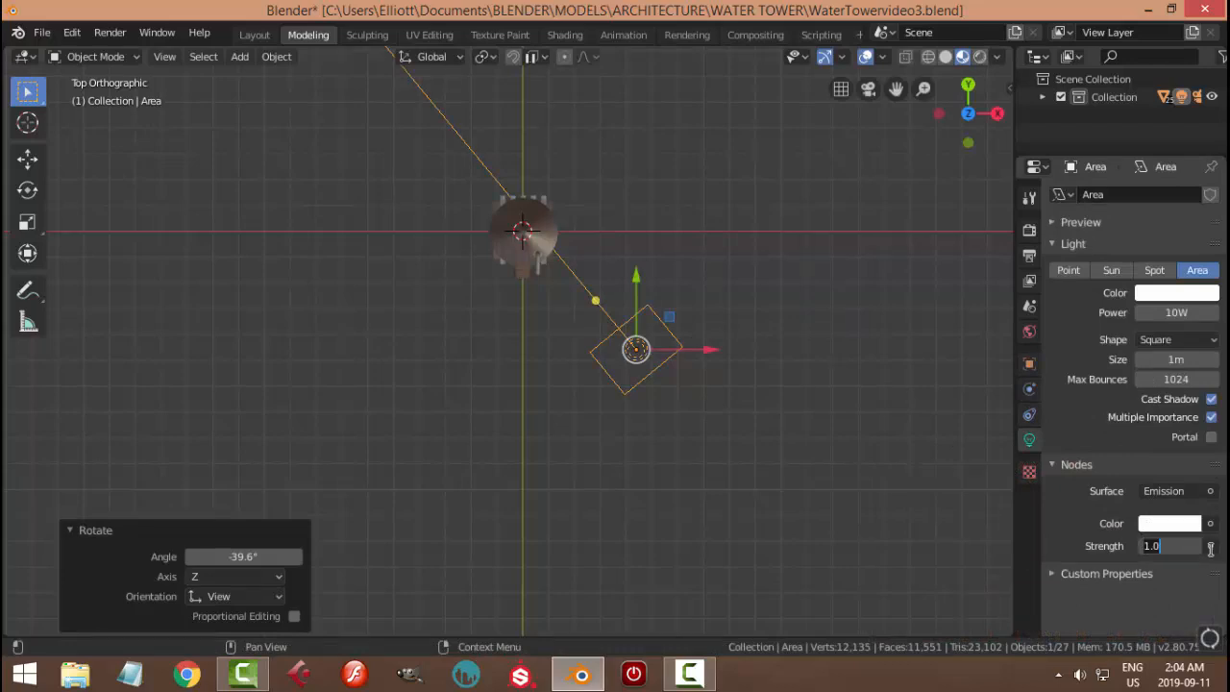
pyautogui.click(1177, 532)
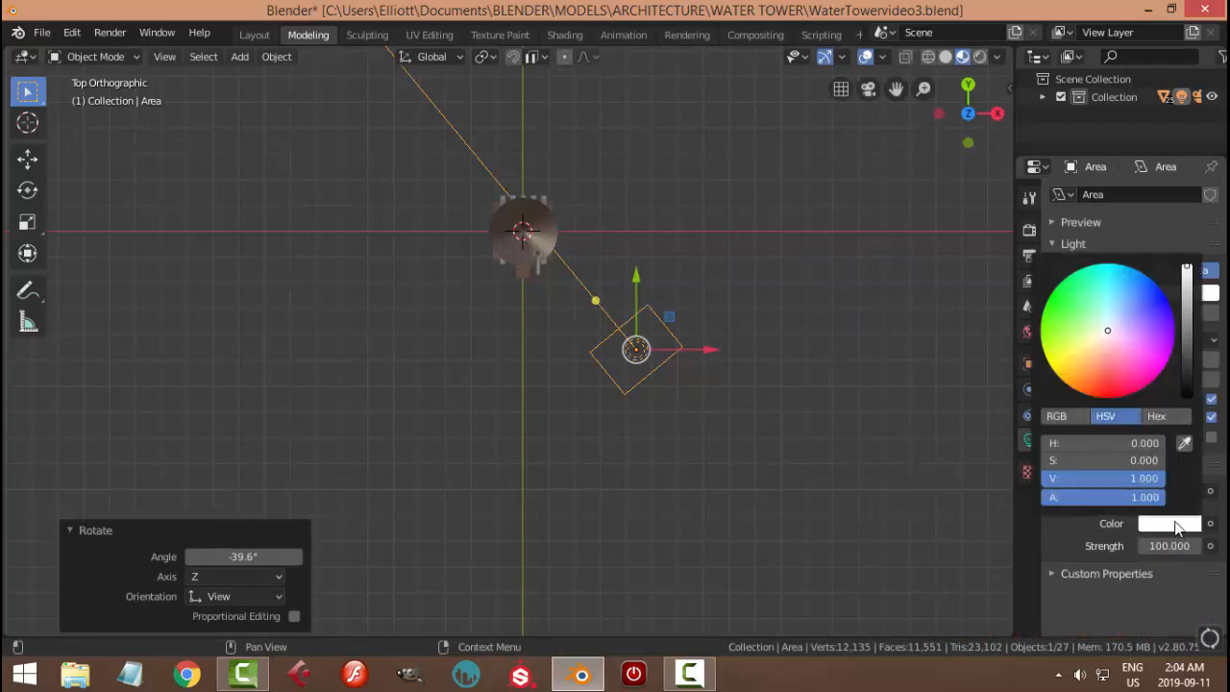
pyautogui.click(1104, 336)
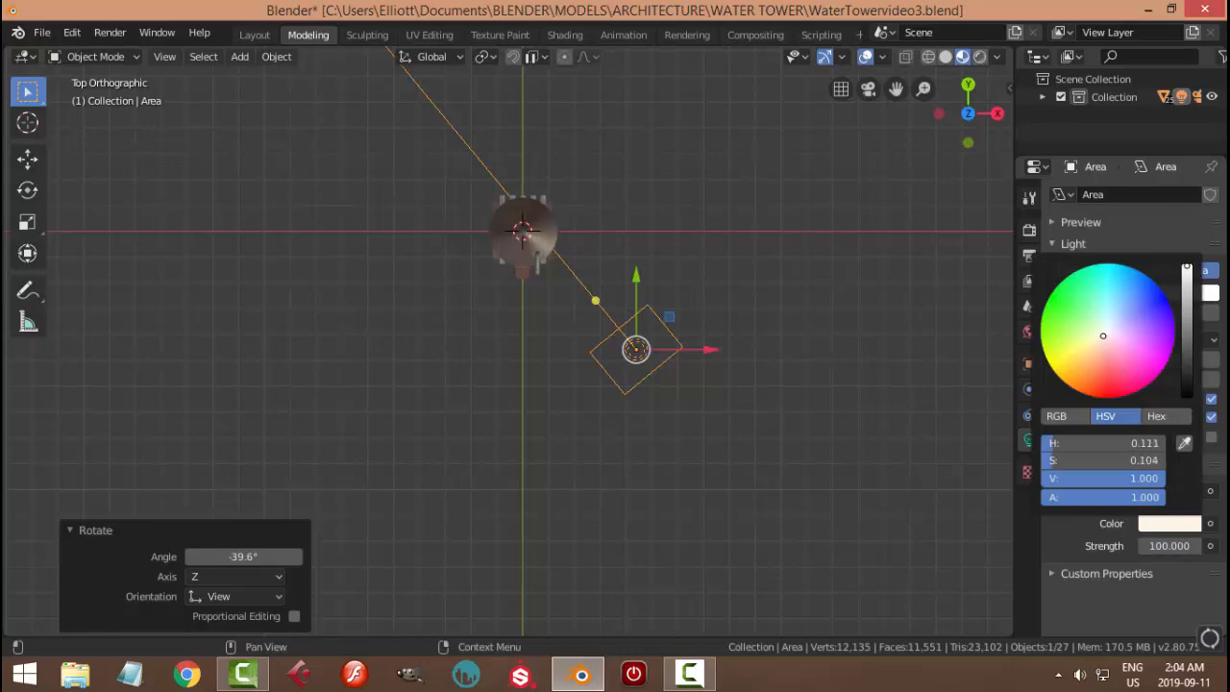
# Raise the area light about 1.37 m and, in right view, rotate it about 6.55° to aim at the barrel
pyautogui.moveTo(587, 454); pyautogui.dragTo(607, 267, button='middle')
pyautogui.moveTo(646, 162); pyautogui.dragTo(644, 120)
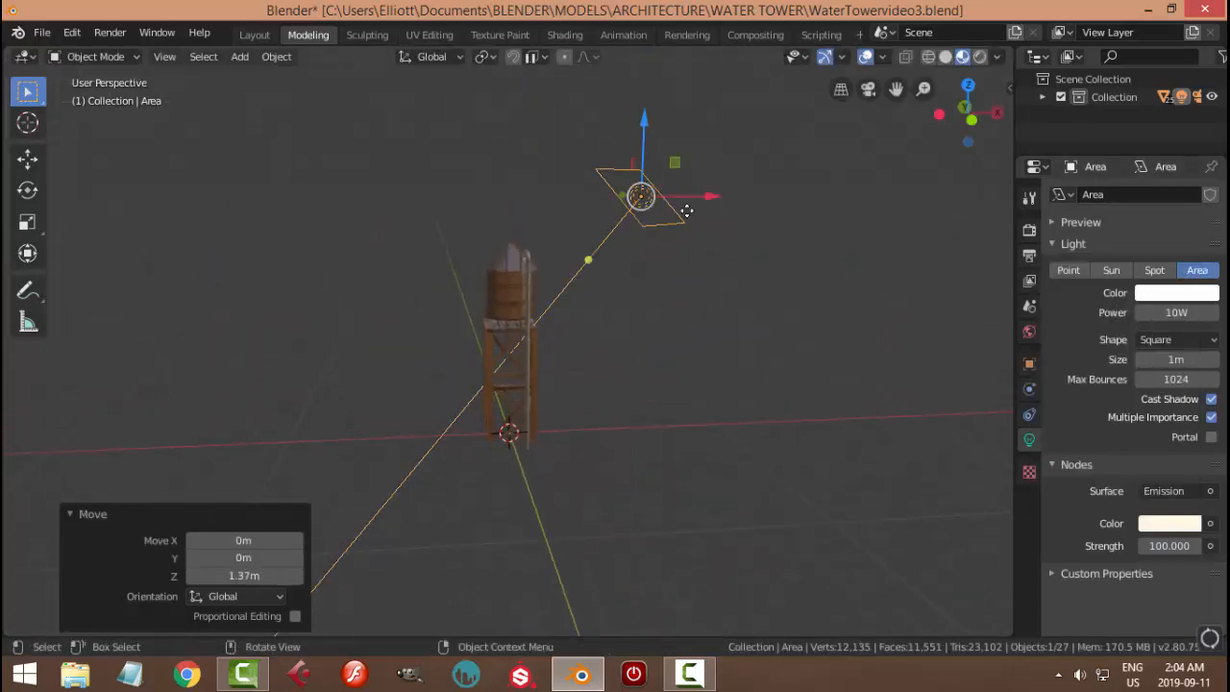
pyautogui.press('KP_3')
pyautogui.press('r')
pyautogui.click(674, 375)
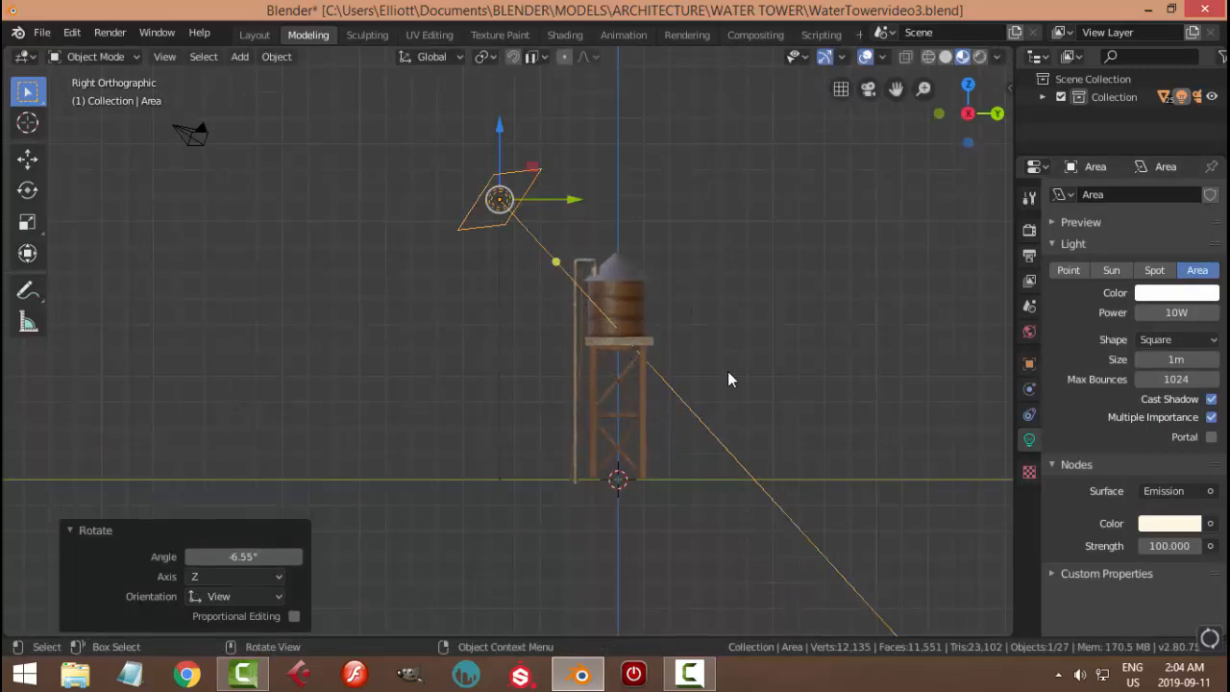
# In top view, duplicate the area light about 9.17 m along negative X and rotate the copy about 84.8° to face the tower
pyautogui.press('KP_7')
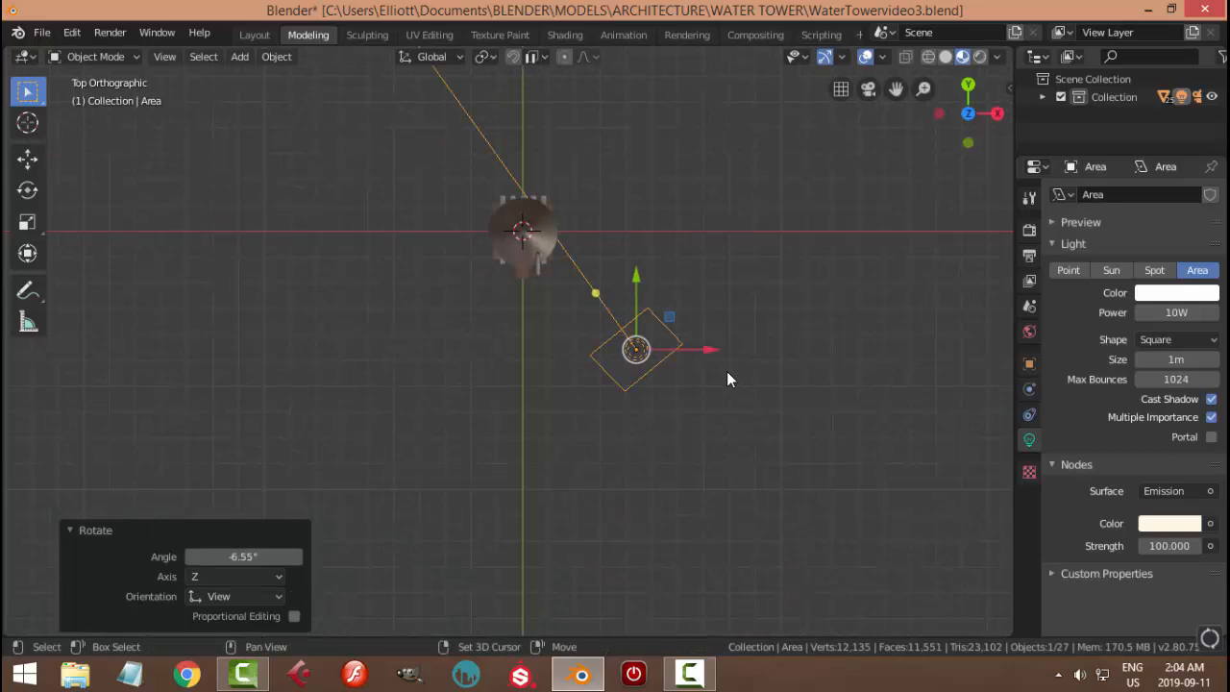
pyautogui.hotkey('shift', 'd')
pyautogui.press('x')
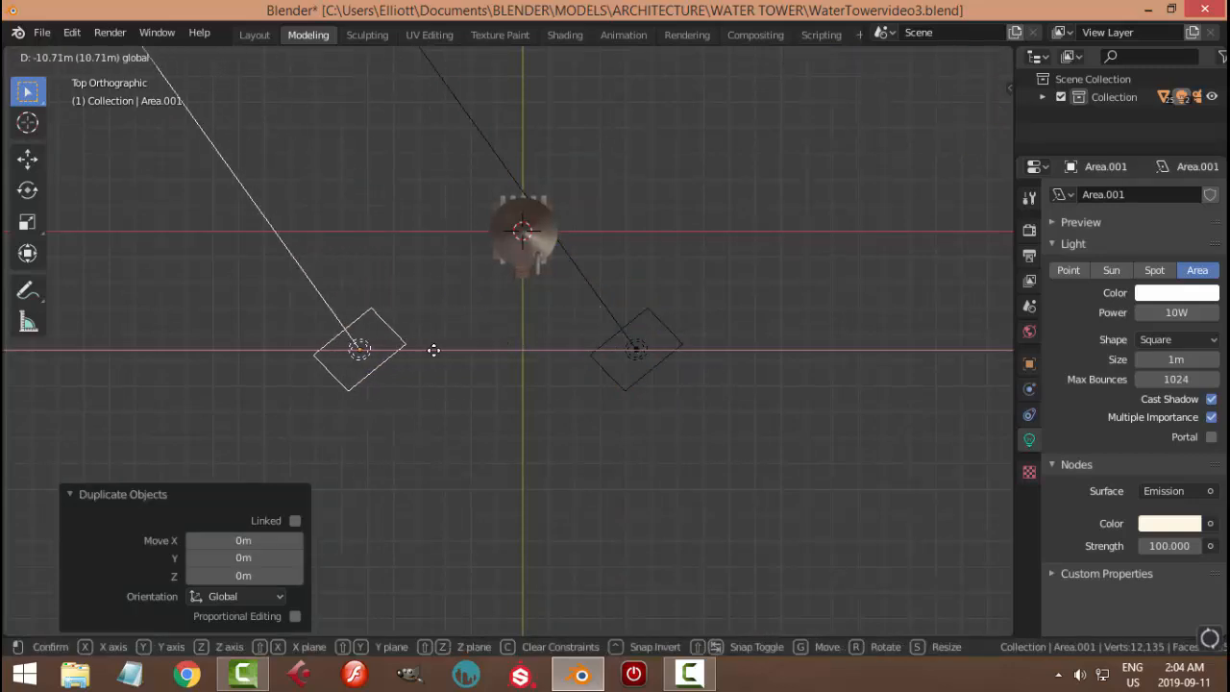
pyautogui.click(478, 351)
pyautogui.press('r')
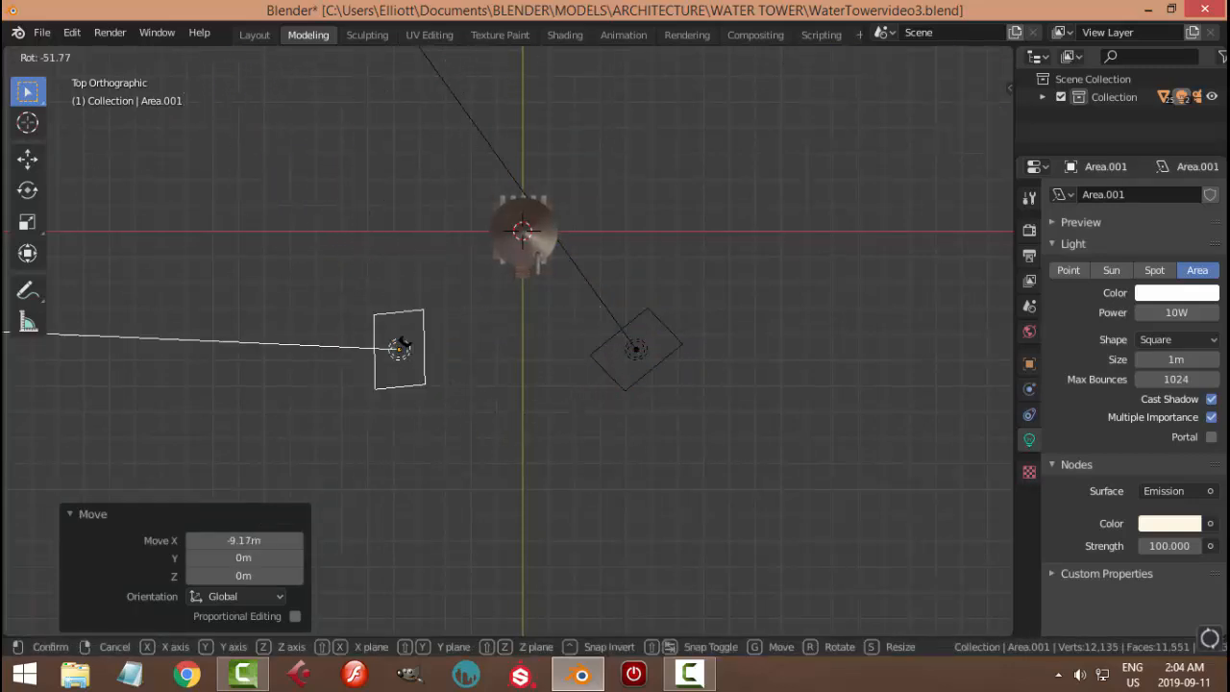
pyautogui.click(437, 607)
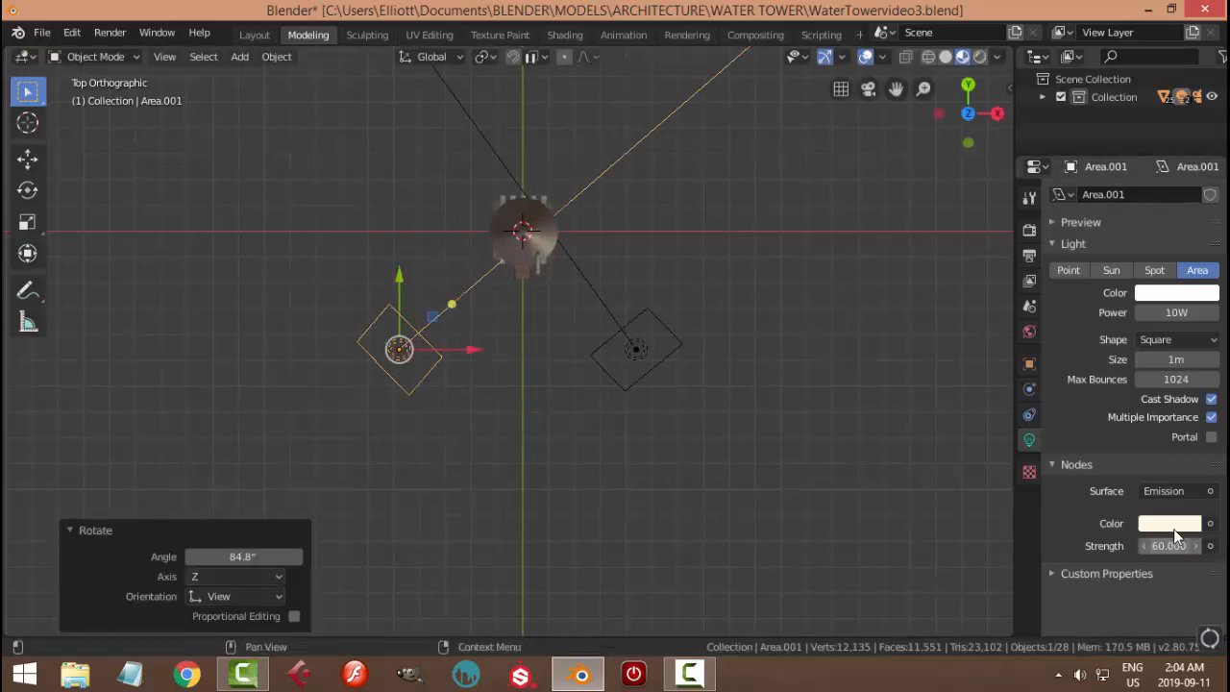
# Set the duplicated light's emission strength to 60 and its emission color to a pale blue
pyautogui.click(1175, 527)
pyautogui.moveTo(1103, 336); pyautogui.dragTo(1113, 328)
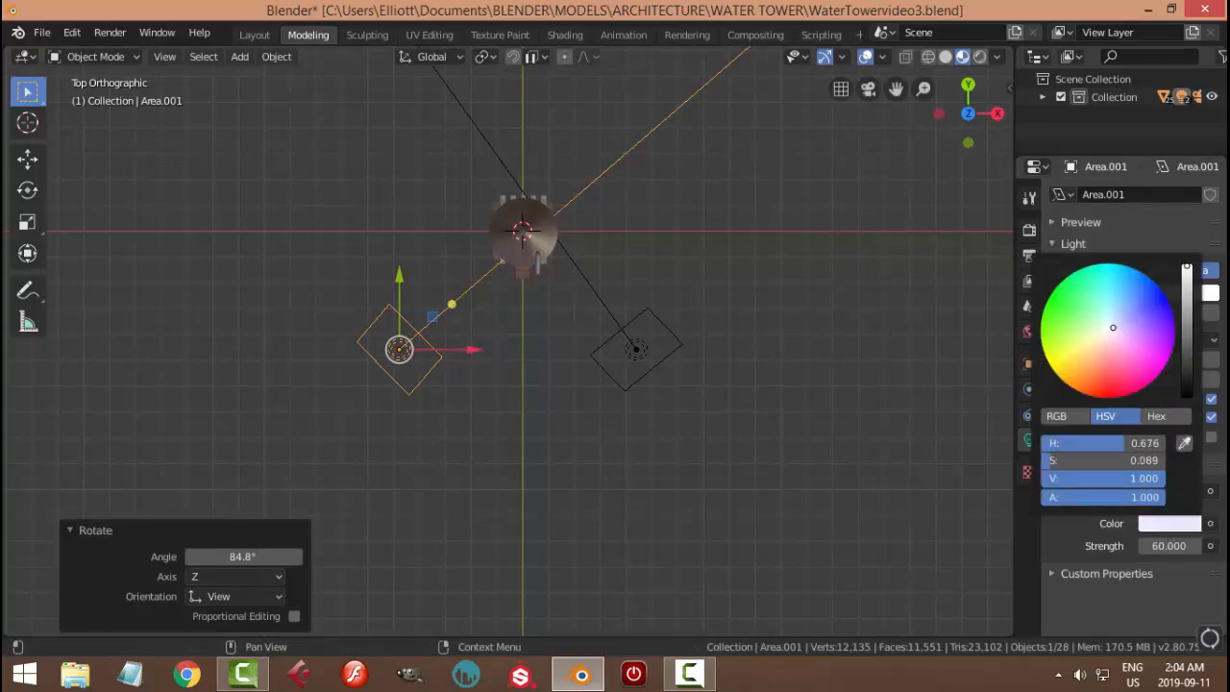
# Lower the cool area light about 2.31 m and, in right view, rotate it about -19.2° towards the tower
pyautogui.moveTo(522, 496); pyautogui.dragTo(577, 328, button='middle')
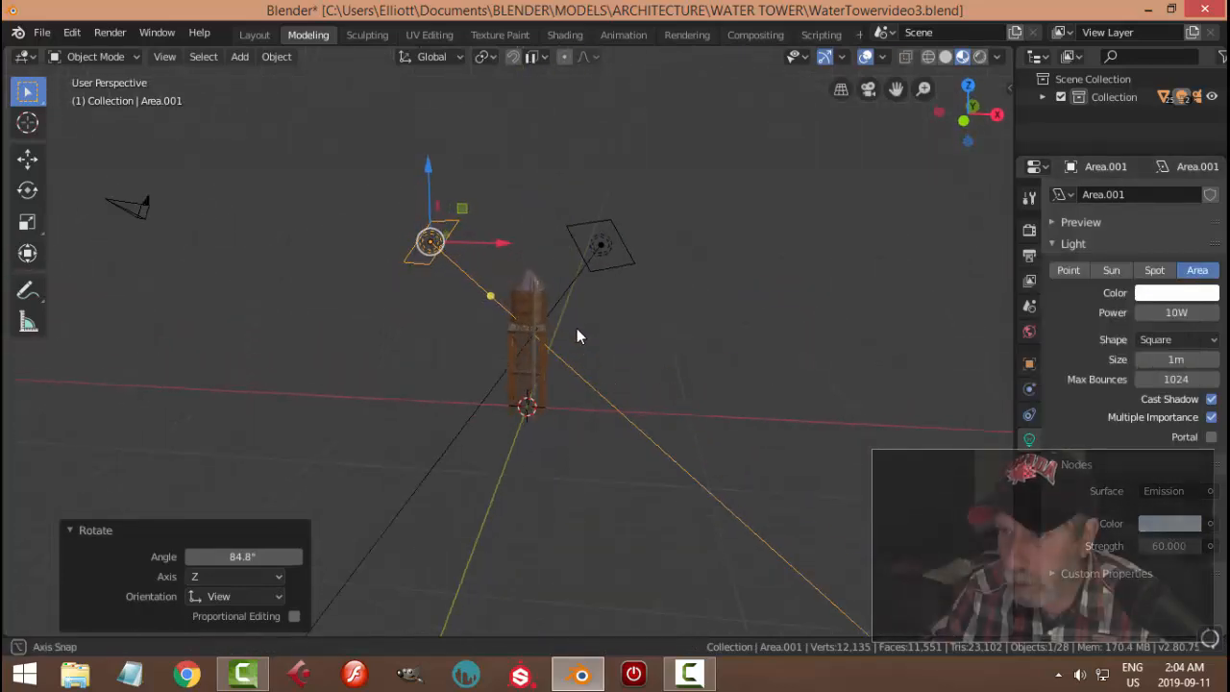
pyautogui.moveTo(434, 173); pyautogui.dragTo(427, 210)
pyautogui.press('KP_3')
pyautogui.press('r')
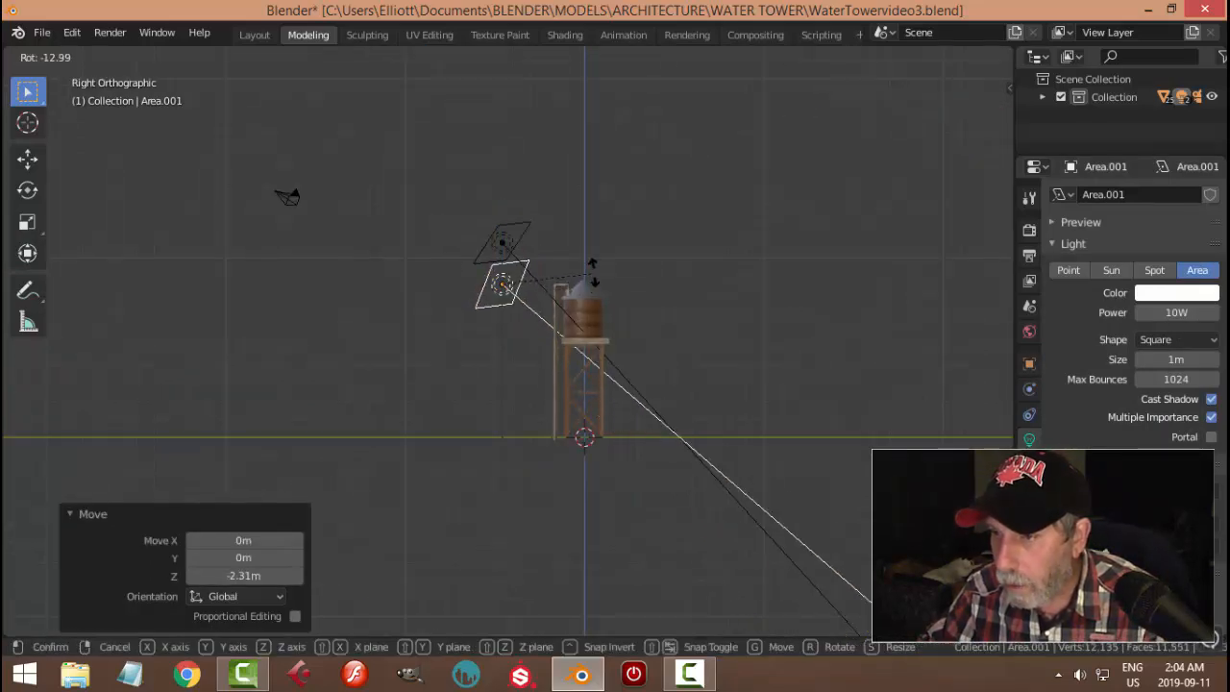
pyautogui.click(696, 306)
# Move the cool light about 0.804 m along X, preview it rendered through the camera, and shift it back about 0.314 m
pyautogui.moveTo(696, 306); pyautogui.dragTo(578, 331, button='middle')
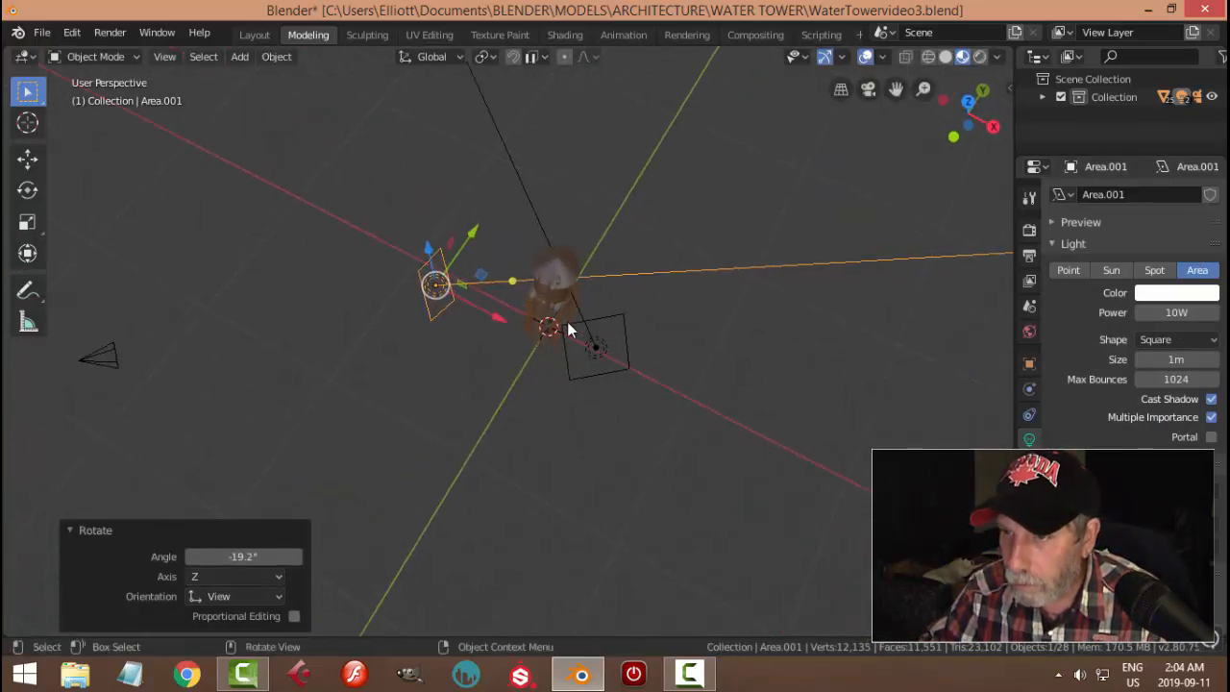
pyautogui.moveTo(501, 319); pyautogui.dragTo(705, 358)
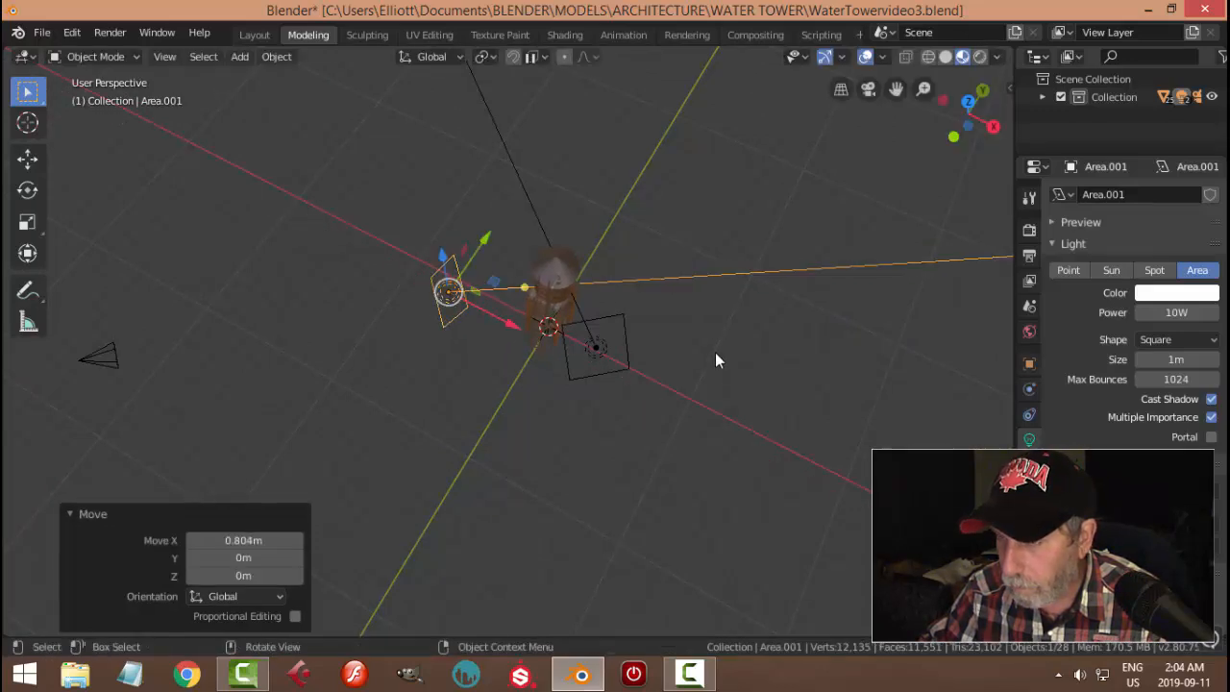
pyautogui.press('KP_0')
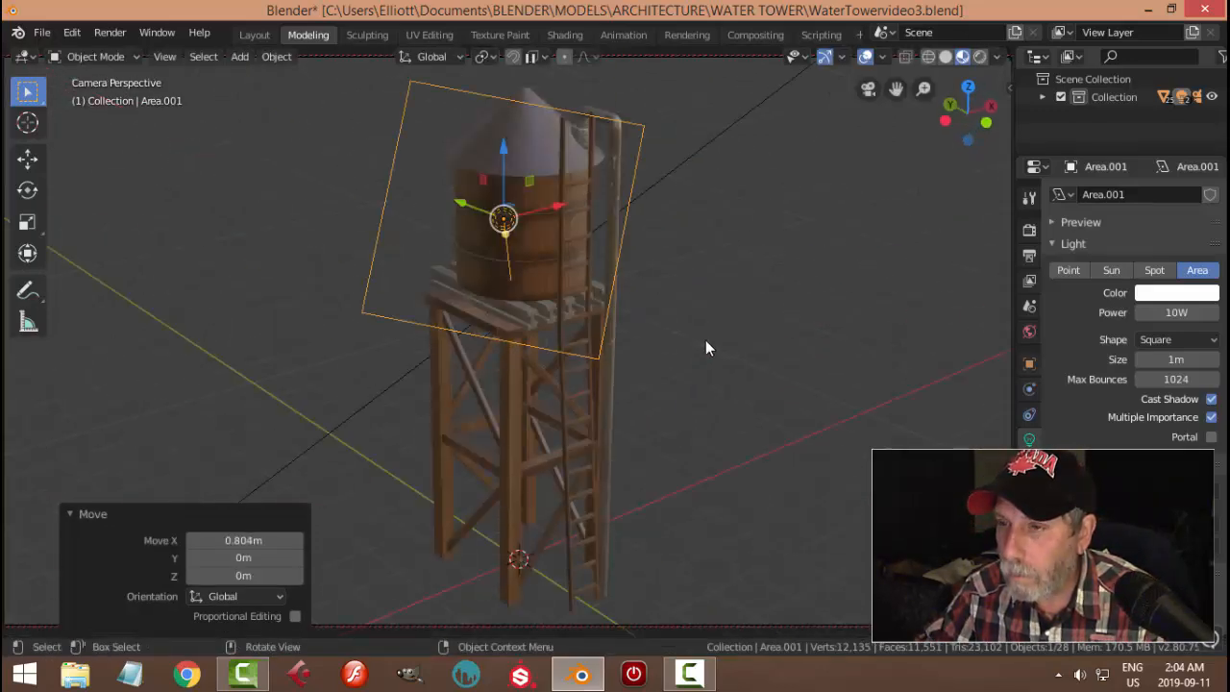
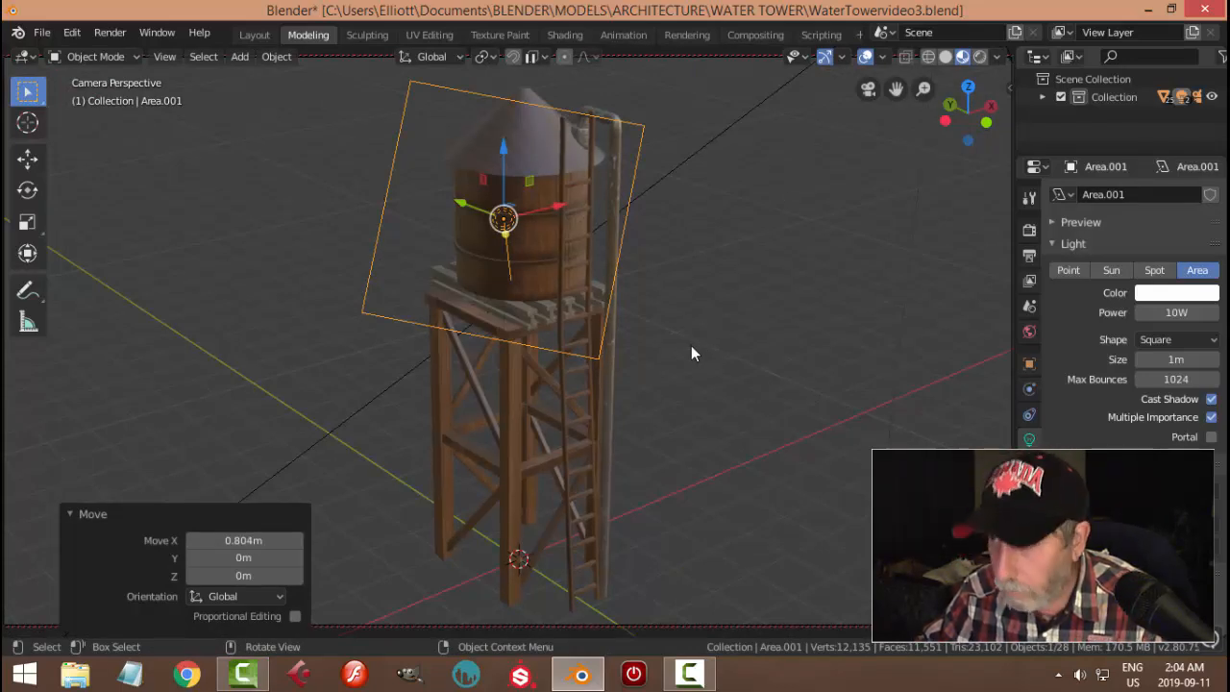
pyautogui.click(980, 58)
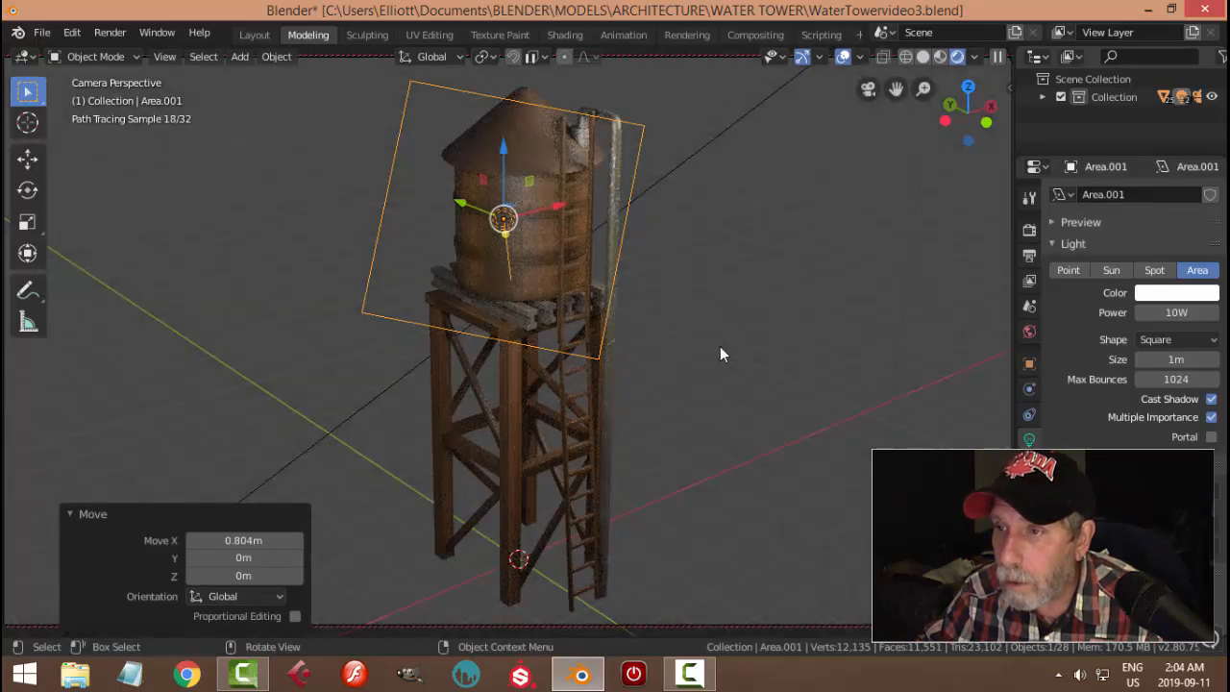
pyautogui.moveTo(563, 207); pyautogui.dragTo(542, 211)
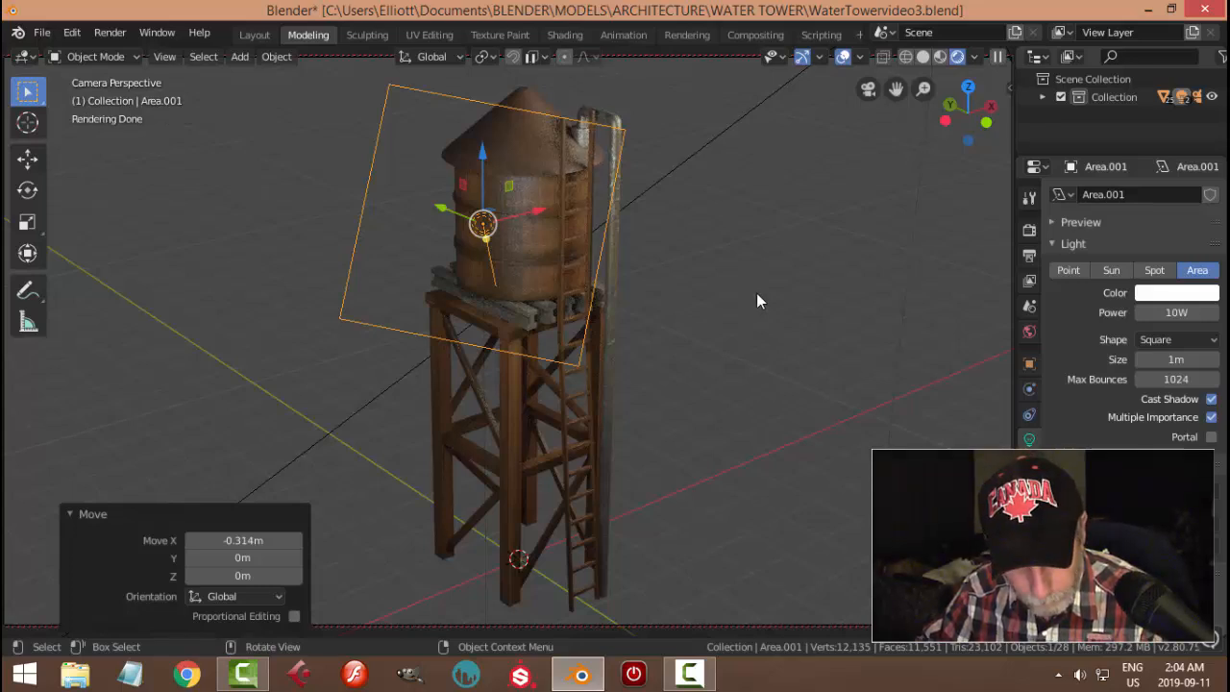
# Return to material preview outside the camera and move the warm area light about 2.46 m along positive Y
pyautogui.click(940, 57)
pyautogui.press('KP_0')
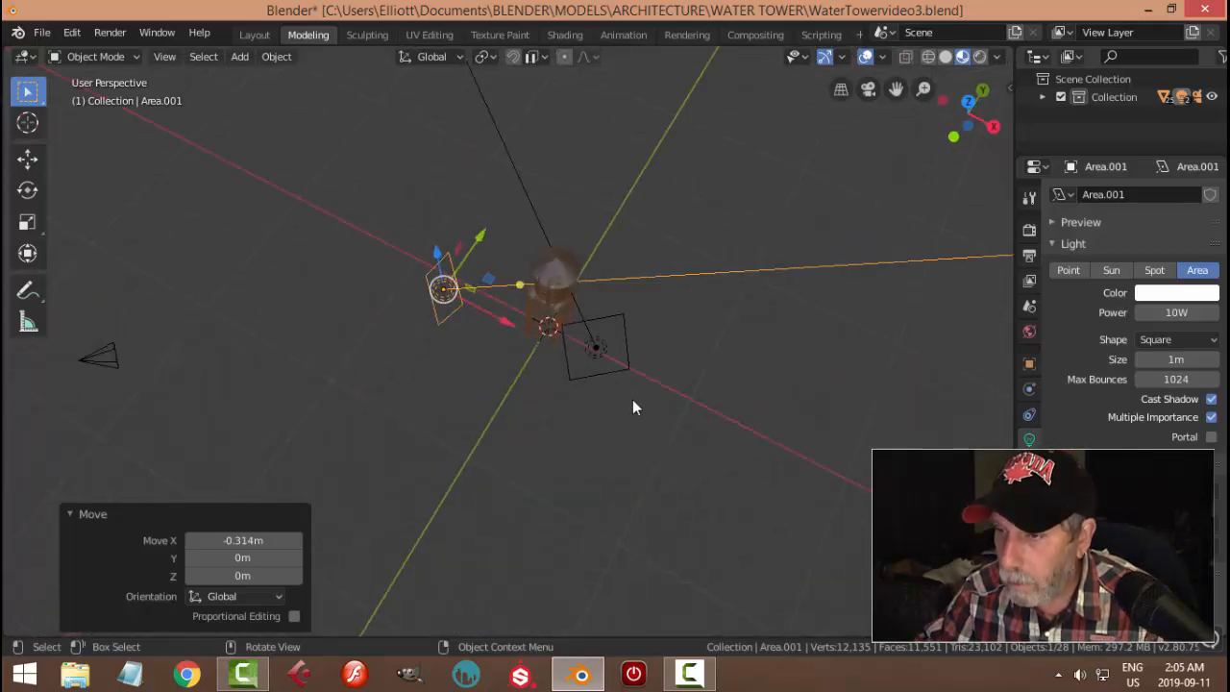
pyautogui.scroll(3, 625, 355)
pyautogui.click(616, 313)
pyautogui.moveTo(616, 313); pyautogui.dragTo(489, 305, button='middle')
pyautogui.moveTo(463, 276); pyautogui.dragTo(531, 298)
pyautogui.moveTo(530, 298); pyautogui.dragTo(728, 325, button='middle')
pyautogui.press('KP_7')
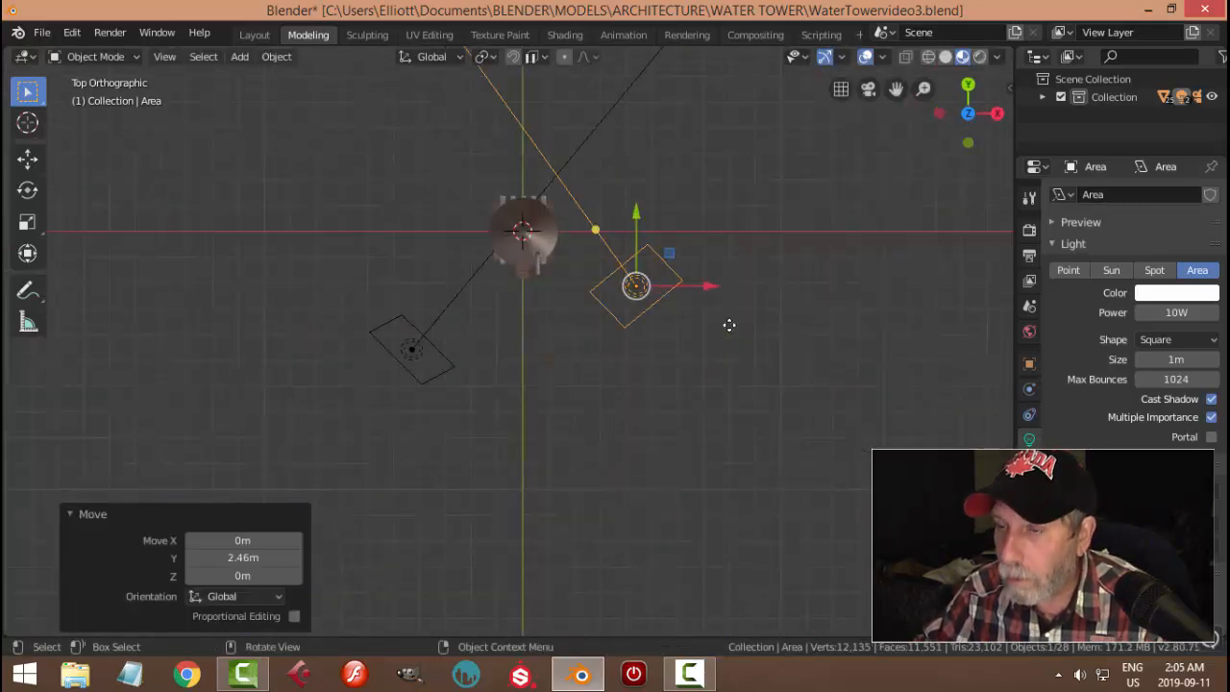
pyautogui.press('r')
pyautogui.click(677, 300)
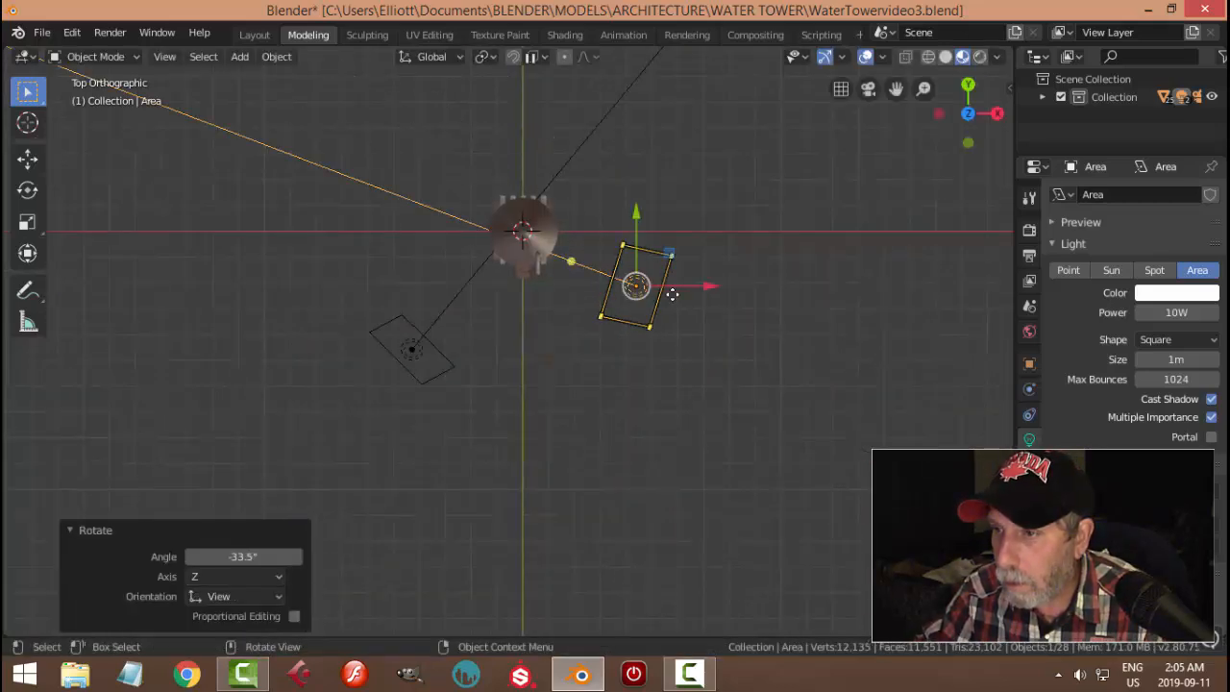
pyautogui.hotkey('ctrl', 'z')
# In top view, rotate the warm area light to face the tower, and lower it about 0.447 m
pyautogui.press('r')
pyautogui.click(683, 395)
pyautogui.moveTo(683, 395); pyautogui.dragTo(733, 242, button='middle')
pyautogui.moveTo(604, 142); pyautogui.dragTo(604, 156)
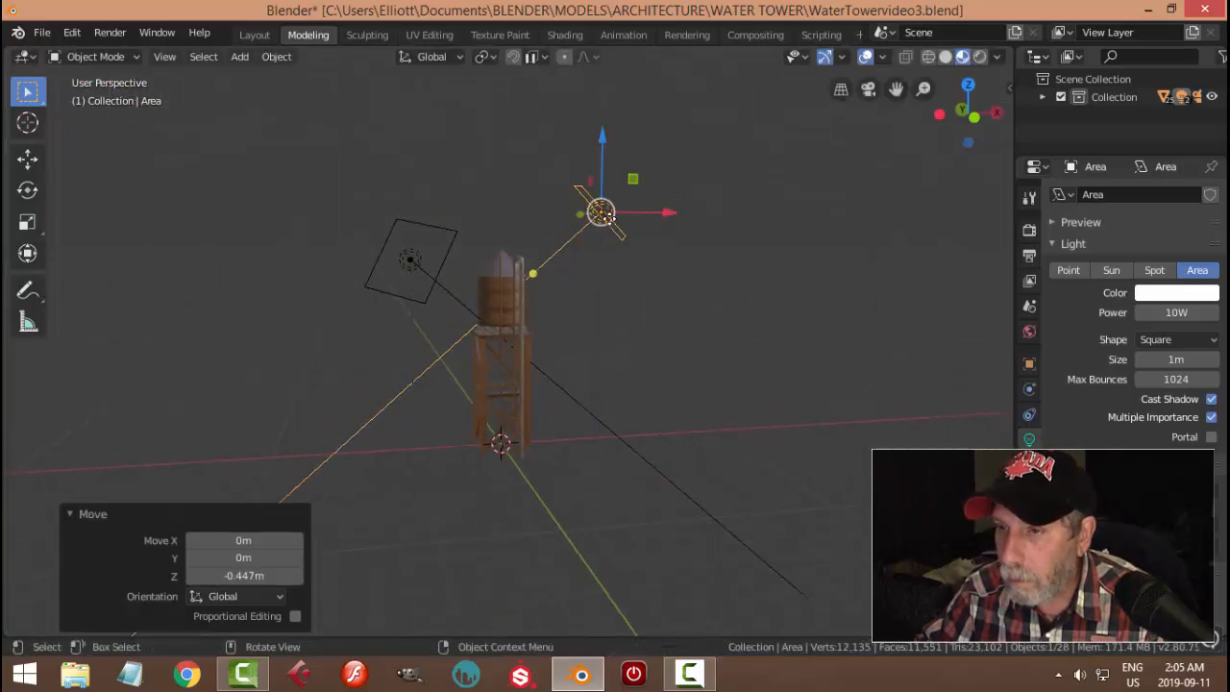
# Lower the cool area light about 0.987 m along Z and preview the lighting rendered through the camera
pyautogui.click(427, 224)
pyautogui.press('g')
pyautogui.press('z')
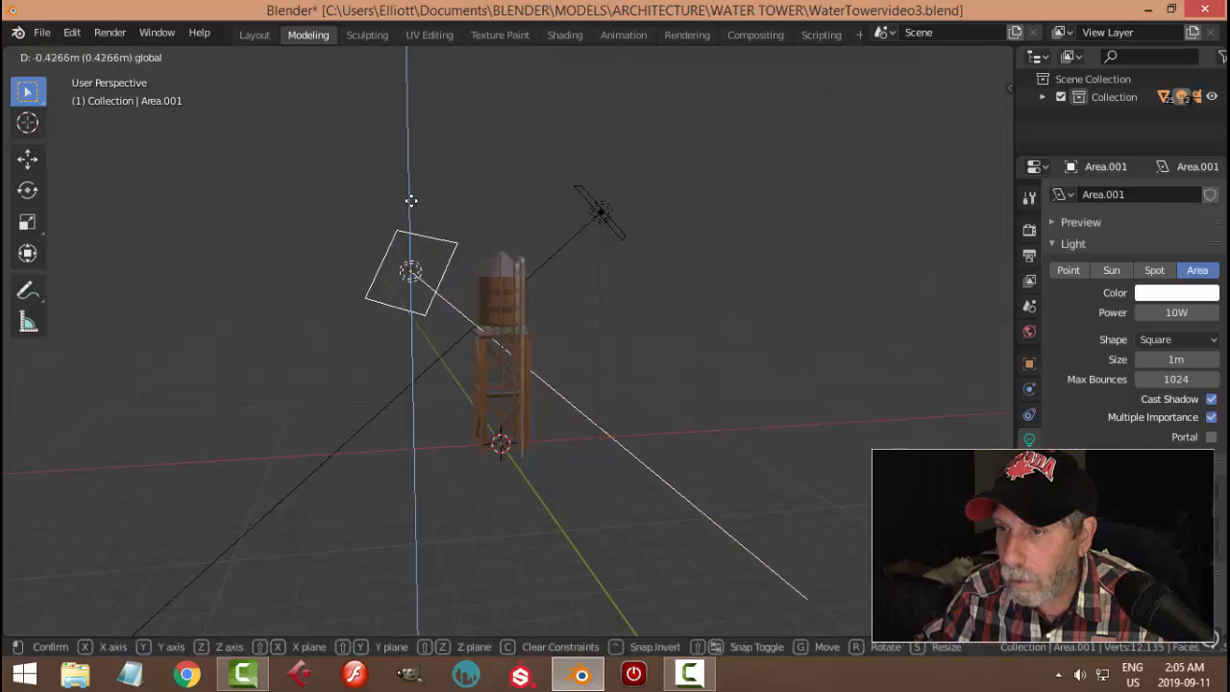
pyautogui.click(411, 214)
pyautogui.press('KP_0')
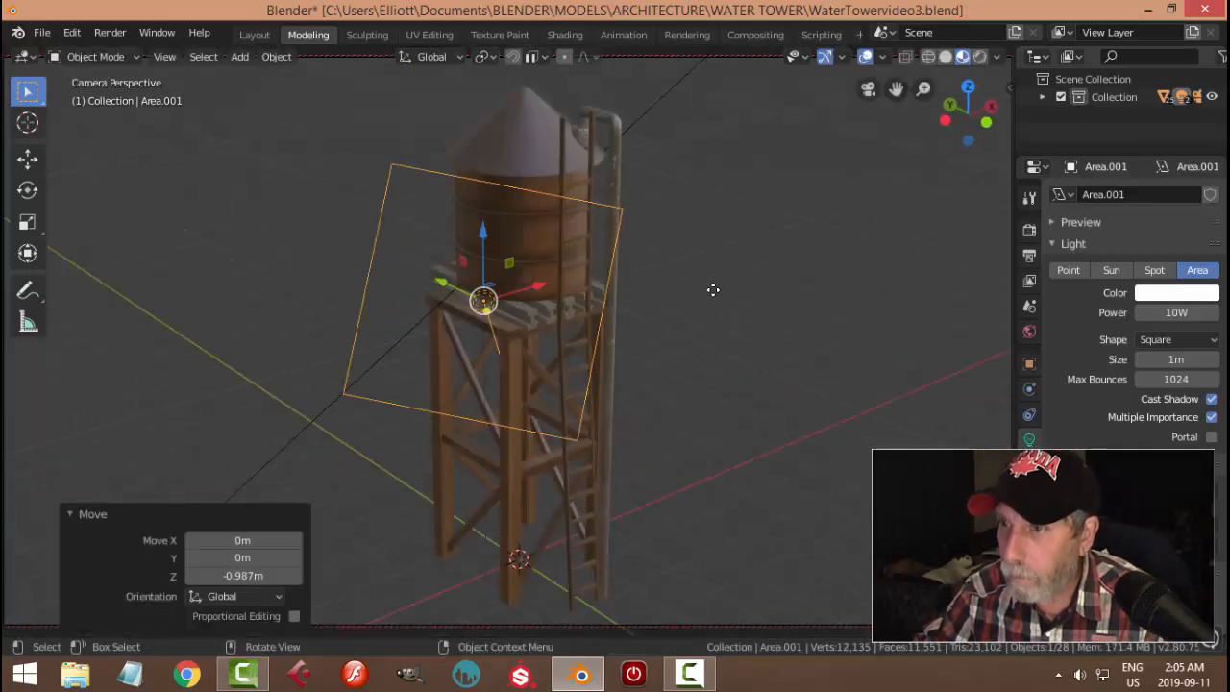
pyautogui.click(981, 58)
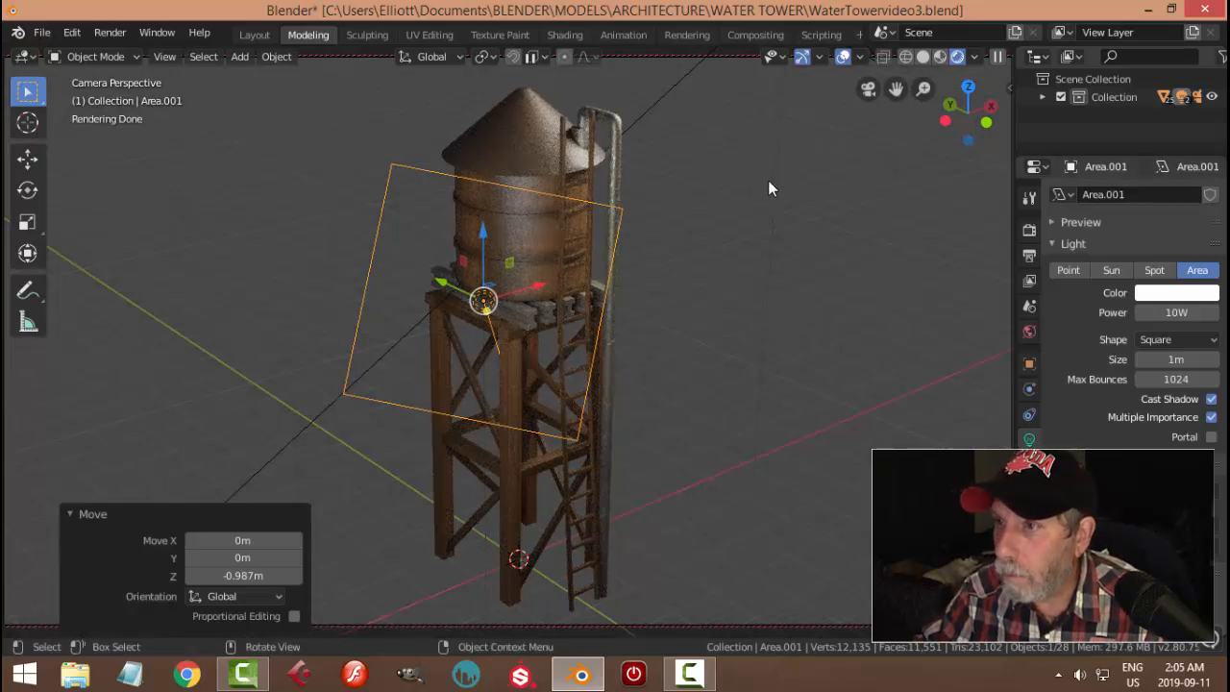
# Adjust the warm area light's emission strength and save the file
pyautogui.click(662, 96)
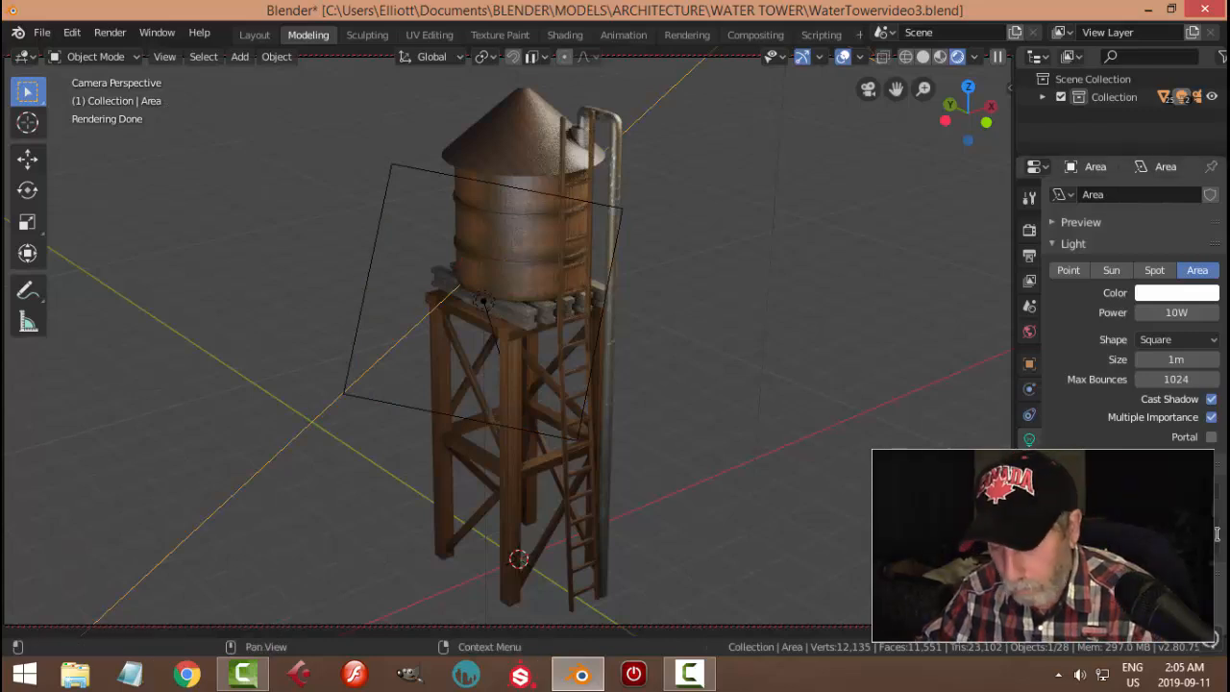
pyautogui.press('Return')
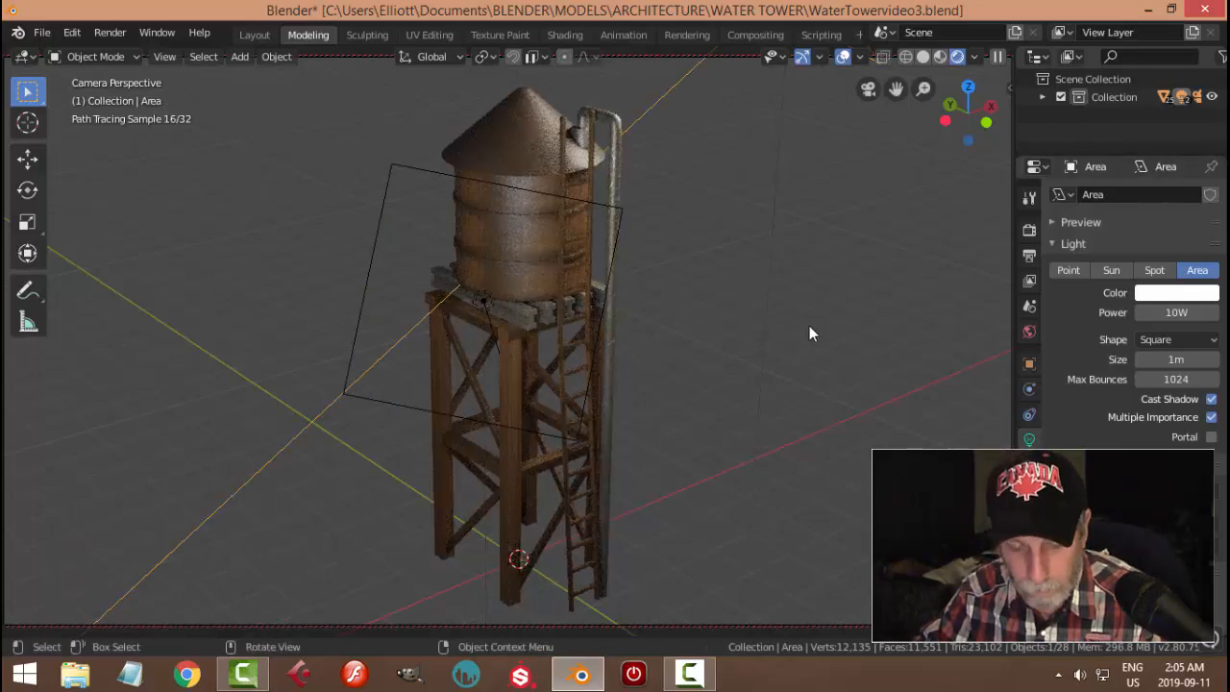
pyautogui.hotkey('ctrl', 's')
# Add a third area light and move it about 4.1 m along positive Y, behind the tower
pyautogui.click(940, 56)
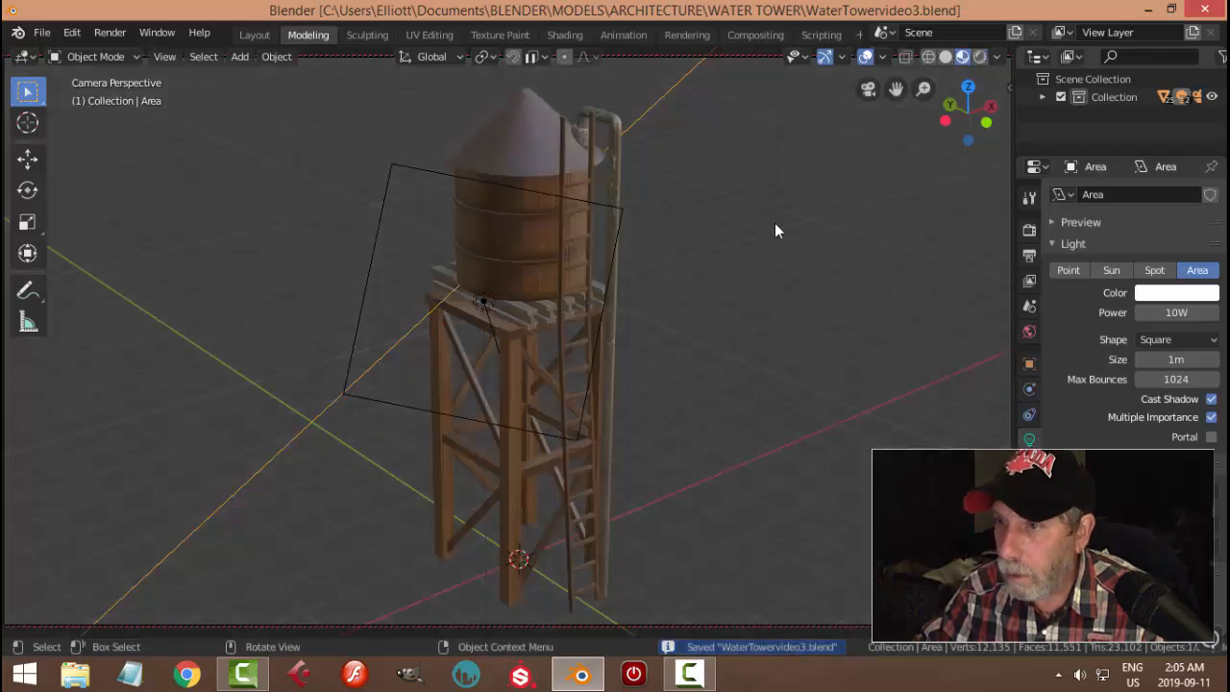
pyautogui.press('KP_0')
pyautogui.moveTo(752, 225); pyautogui.dragTo(635, 299, button='middle')
pyautogui.hotkey('shift', 'a')
pyautogui.moveTo(581, 93)
pyautogui.moveTo(570, 301)
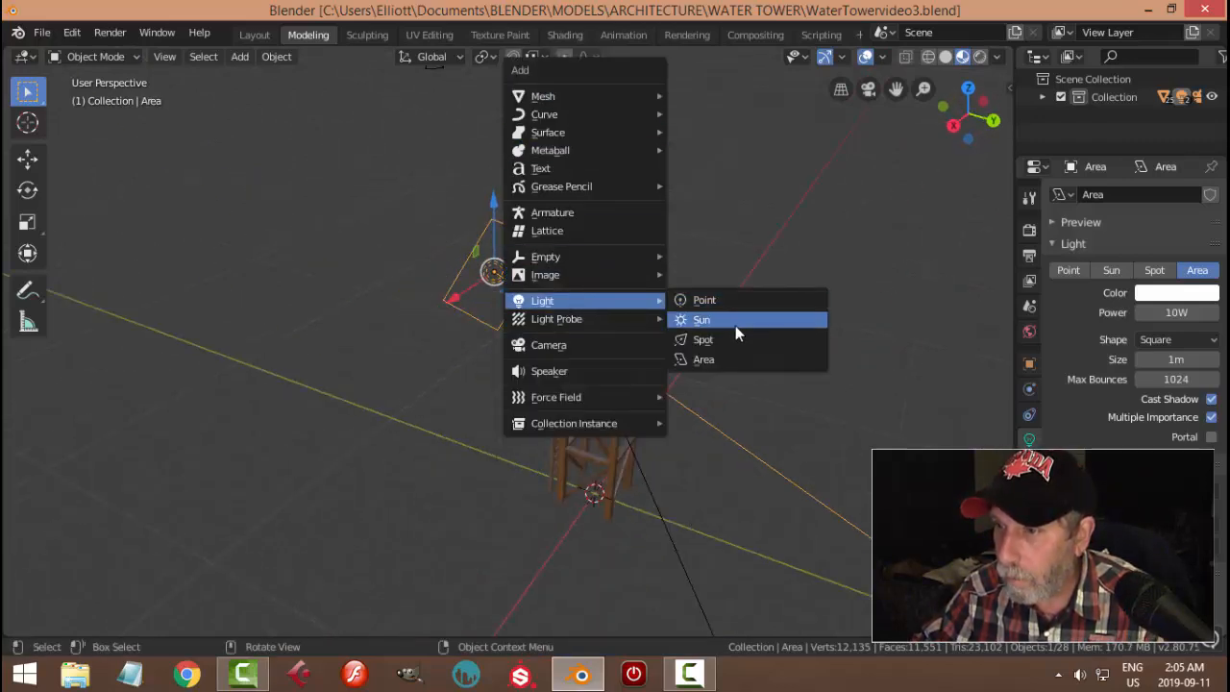
pyautogui.click(725, 360)
pyautogui.press('g')
pyautogui.press('y')
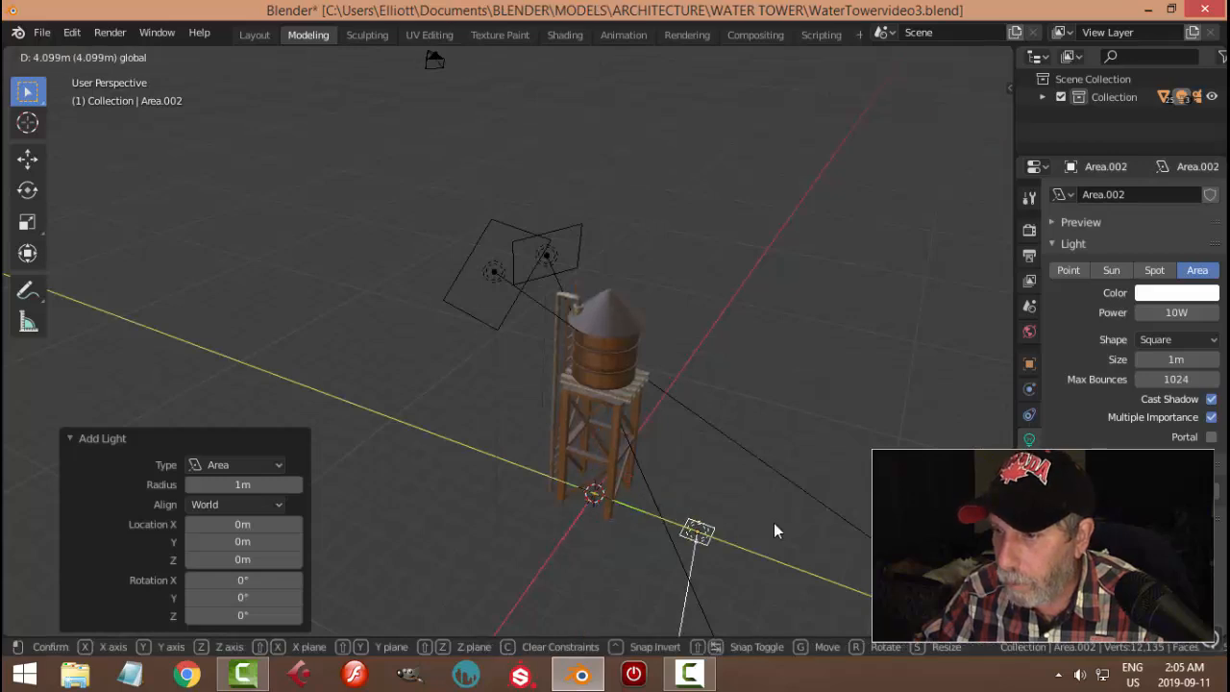
pyautogui.click(773, 522)
# Raise the new rear light to around barrel height and scale it up by about 2.236
pyautogui.press('g')
pyautogui.press('z')
pyautogui.click(790, 379)
pyautogui.press('s')
pyautogui.click(966, 388)
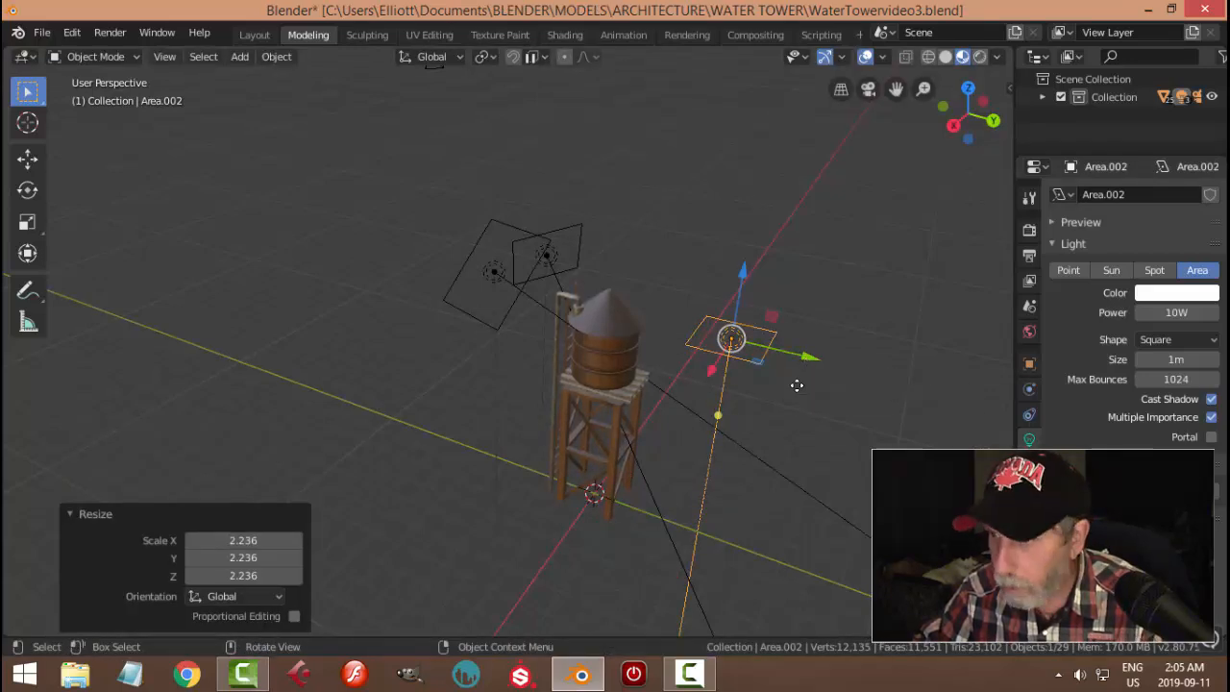
# Rotate the rear area light about -79.9° around the global X axis to face the barrel
pyautogui.press('r')
pyautogui.press('x')
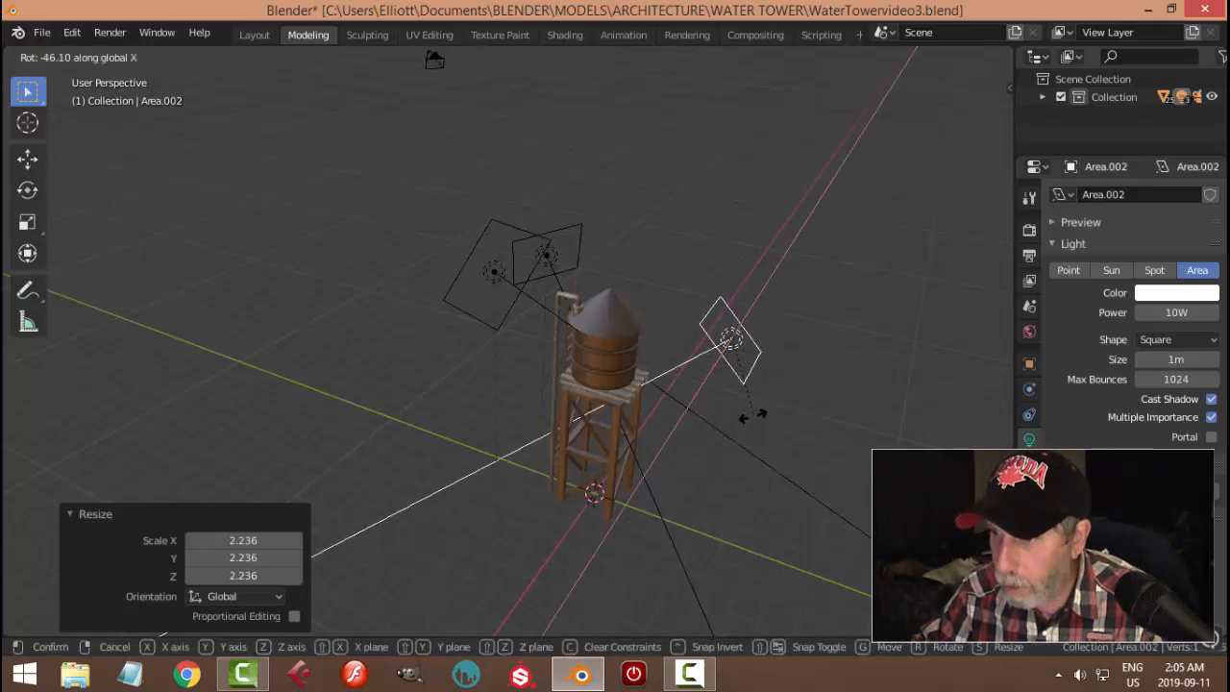
pyautogui.click(708, 417)
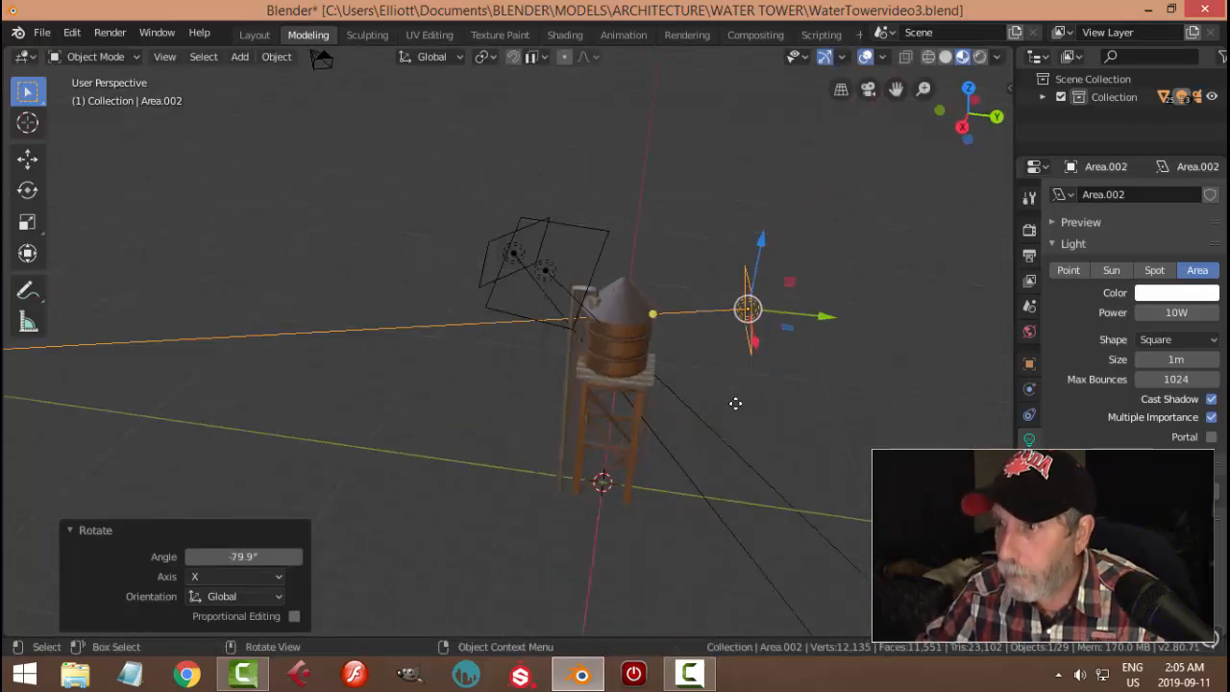
# In camera view, move the rear light about 2.36 m along X and rotate it about -27.6° around Z
pyautogui.press('KP_0')
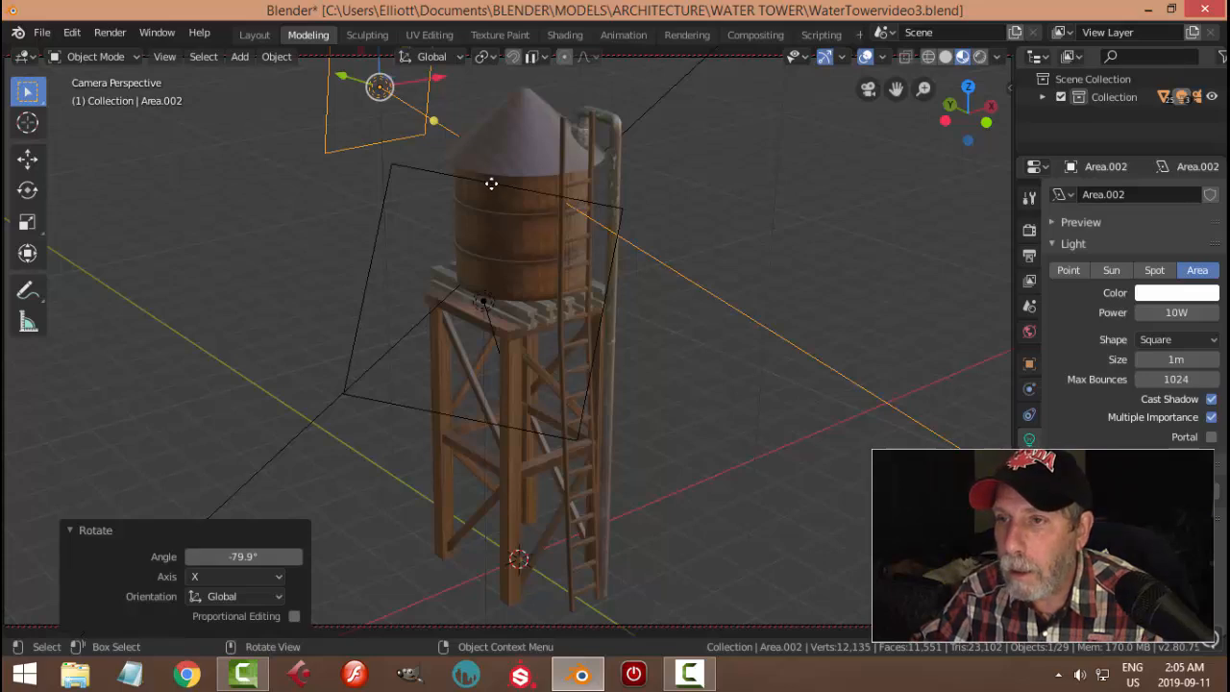
pyautogui.press('g')
pyautogui.press('x')
pyautogui.click(680, 151)
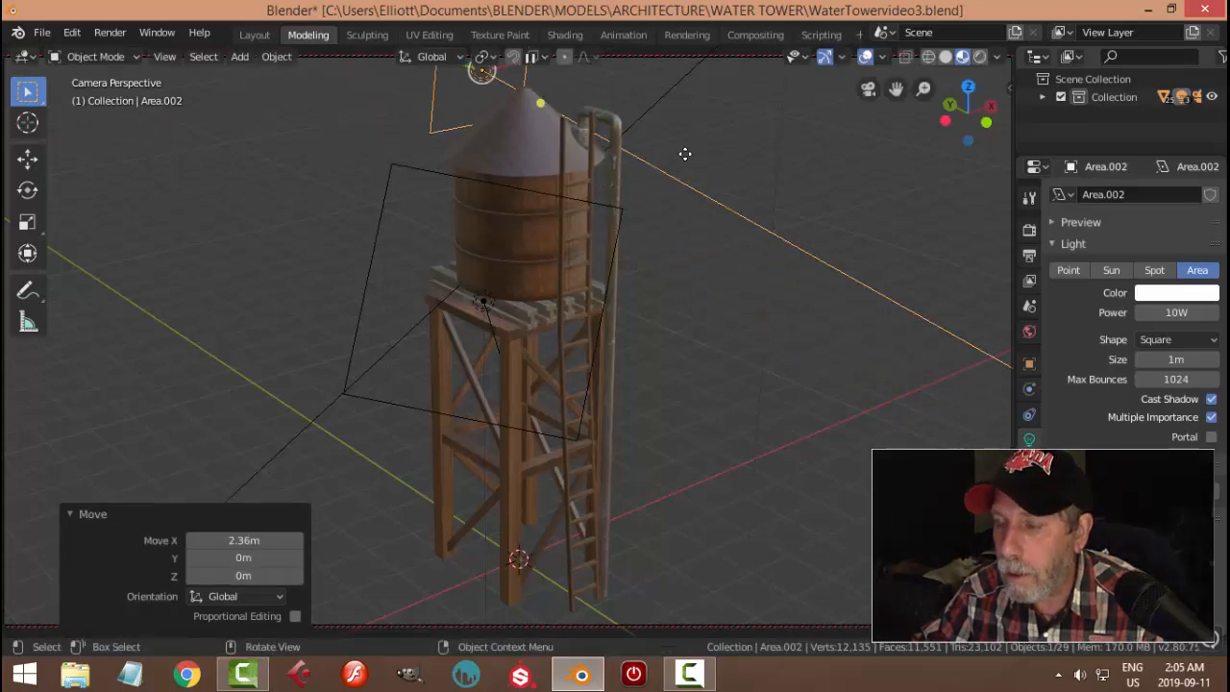
pyautogui.press('r')
pyautogui.press('z')
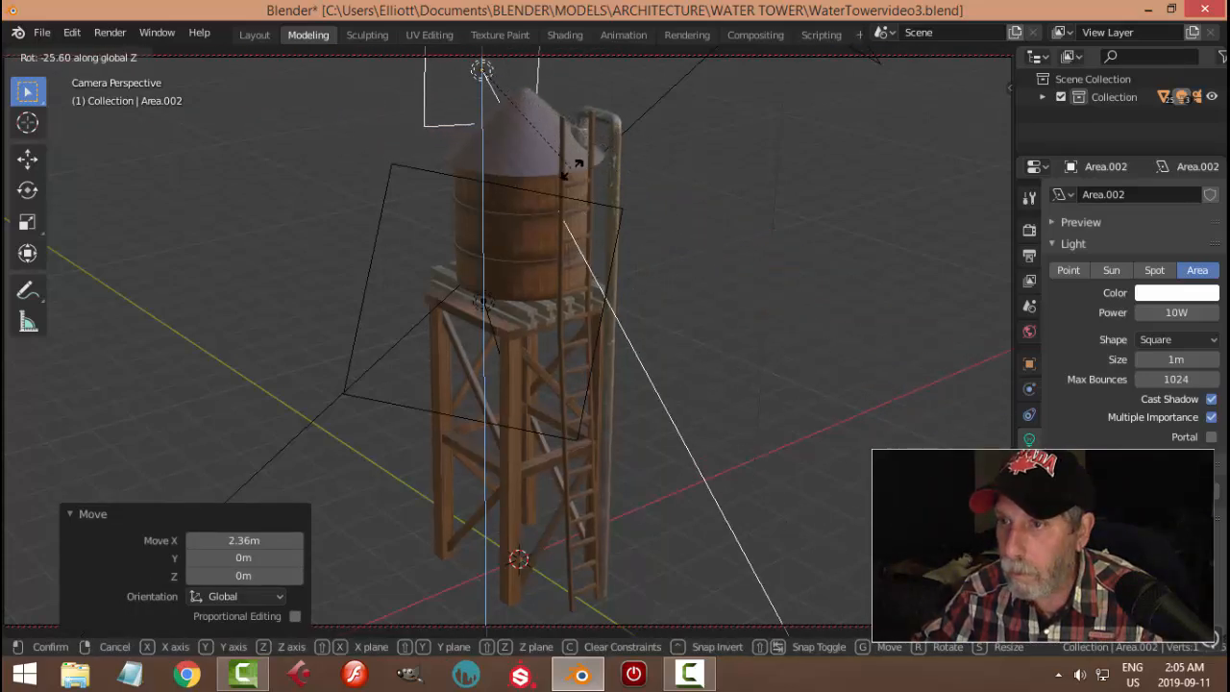
pyautogui.click(579, 175)
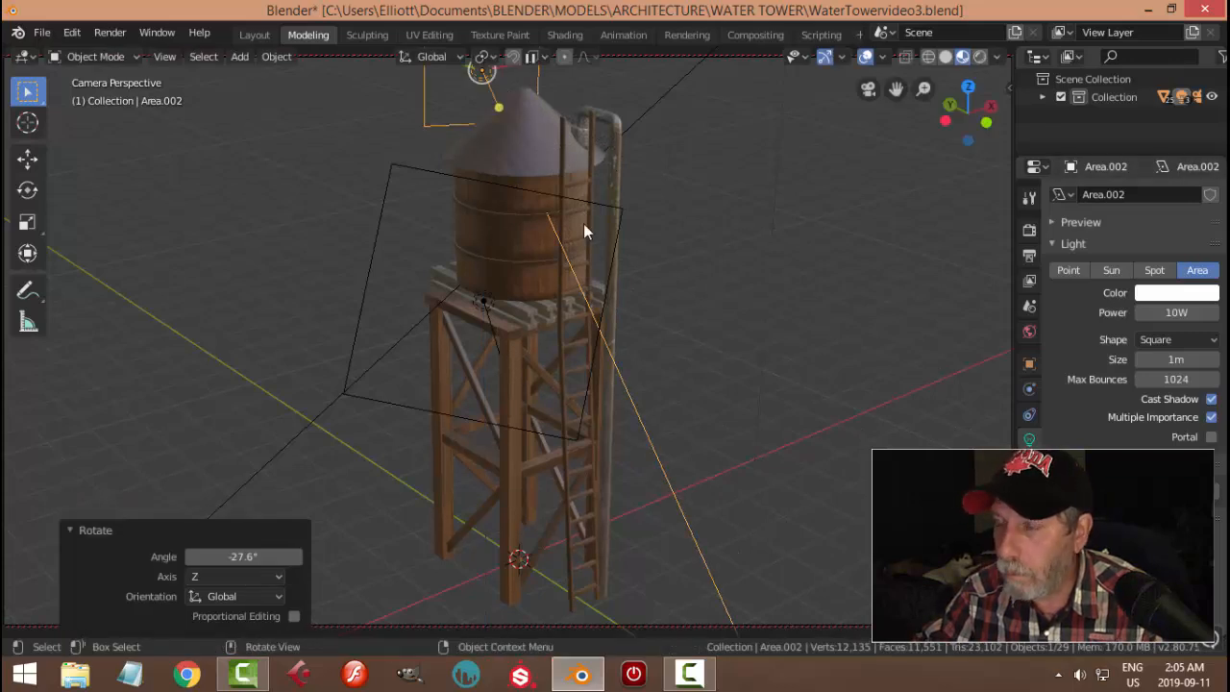
# Lower the rear light about 0.938 m and rotate it about -9.5° around the global X axis
pyautogui.press('g')
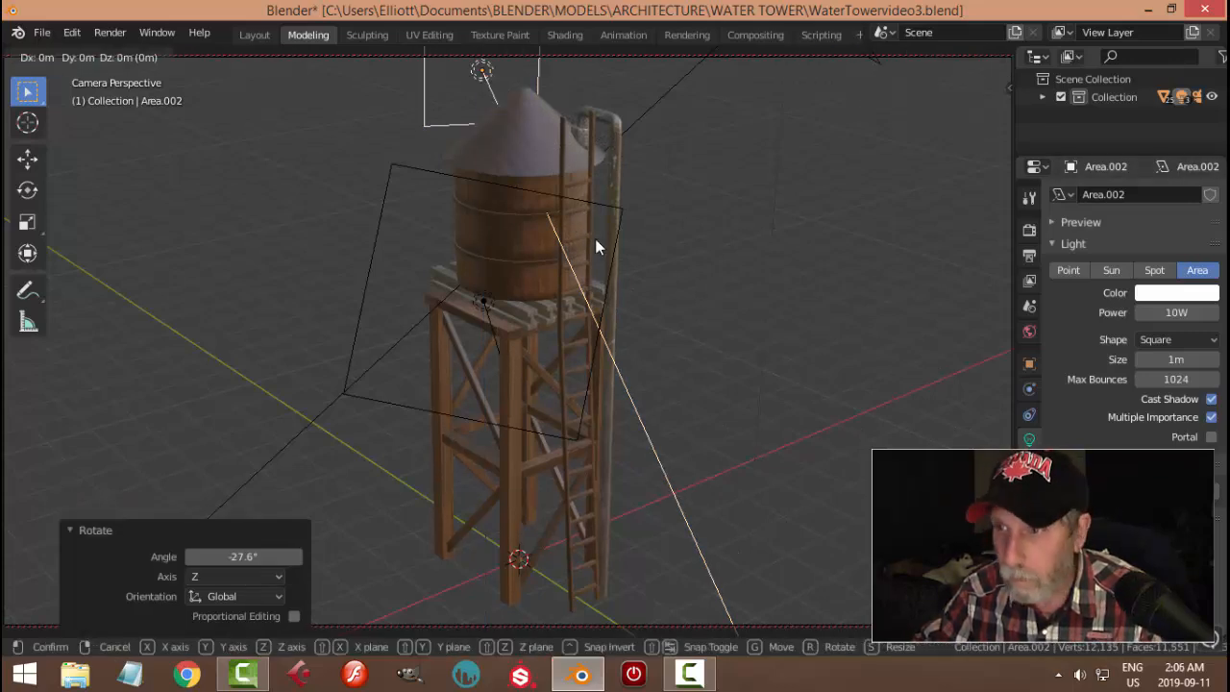
pyautogui.press('z')
pyautogui.click(628, 286)
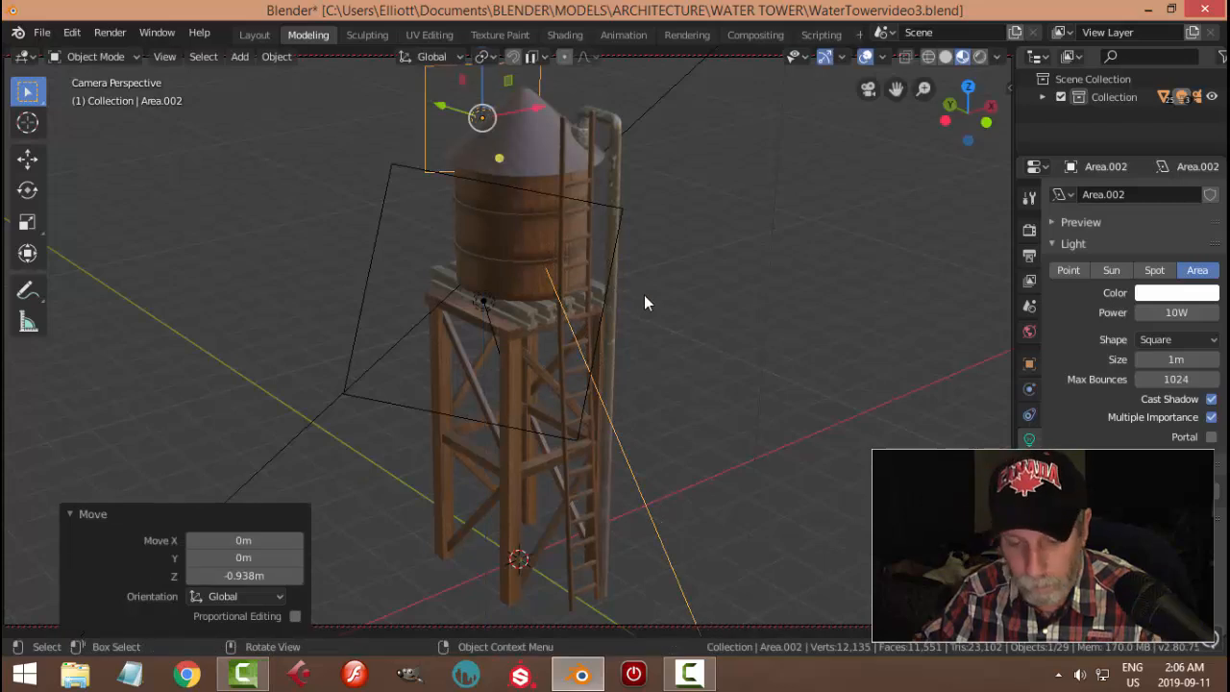
pyautogui.press('r')
pyautogui.press('x')
pyautogui.click(618, 230)
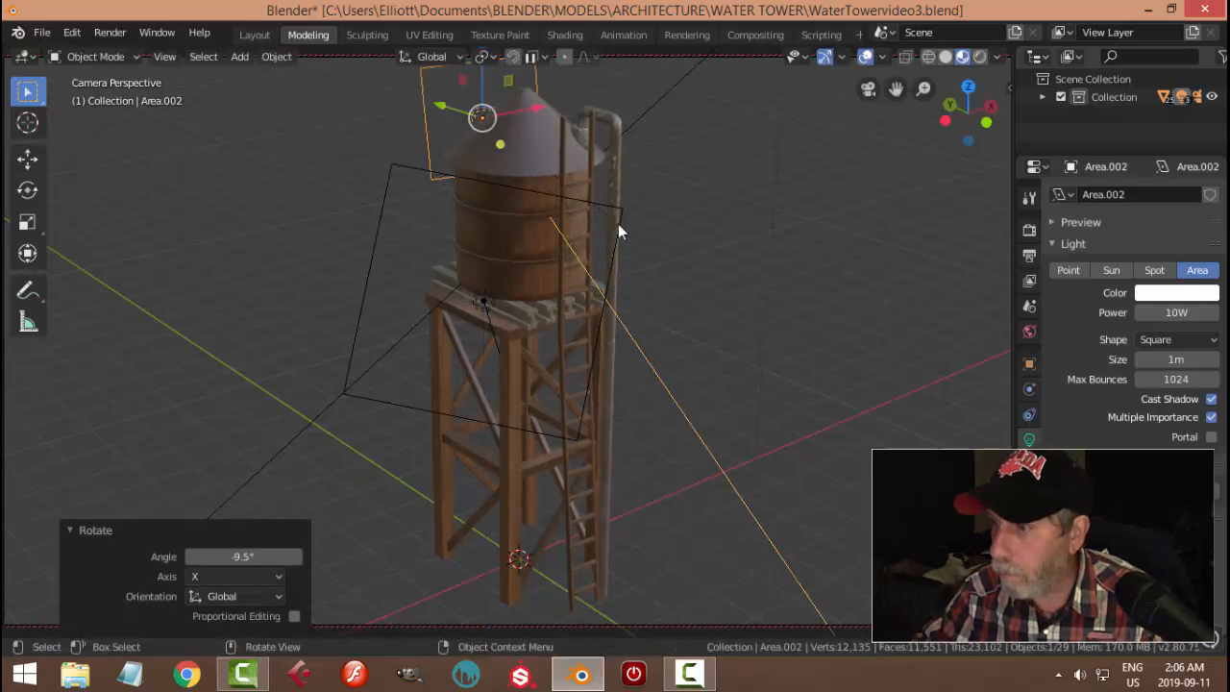
# Set the rear light's emission strength to 30, preview the scene rendered, and reduce the strength to 15
pyautogui.doubleClick(1169, 546)
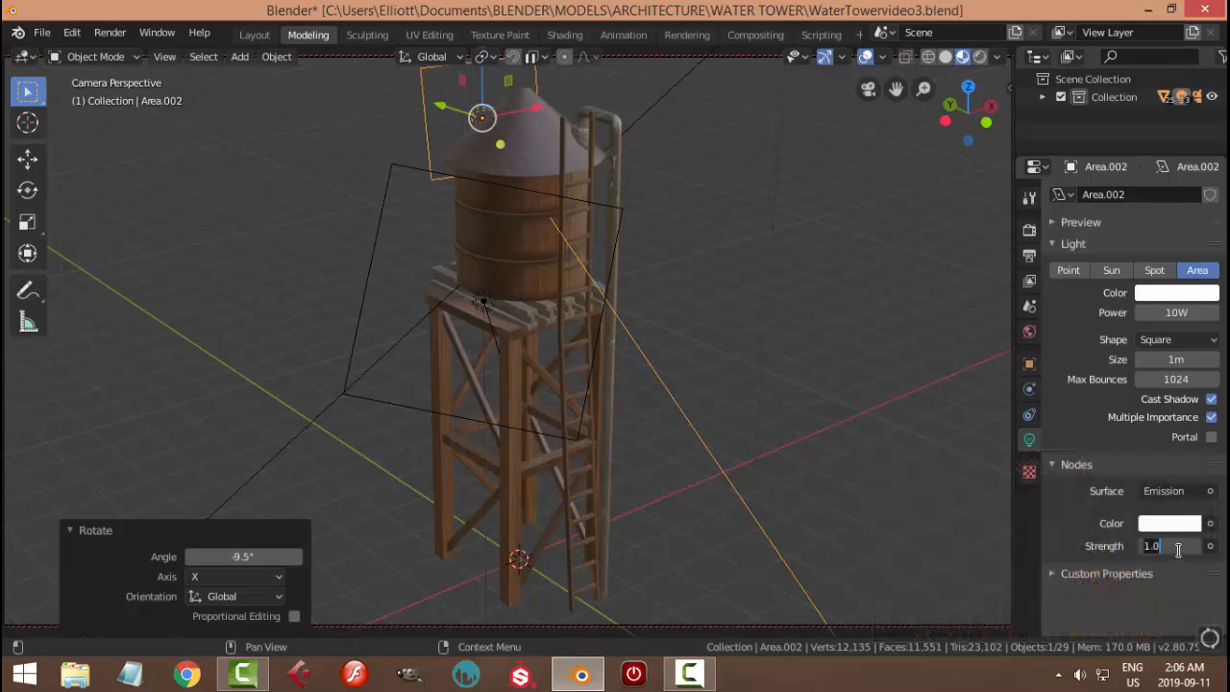
pyautogui.write('30')
pyautogui.press('Return')
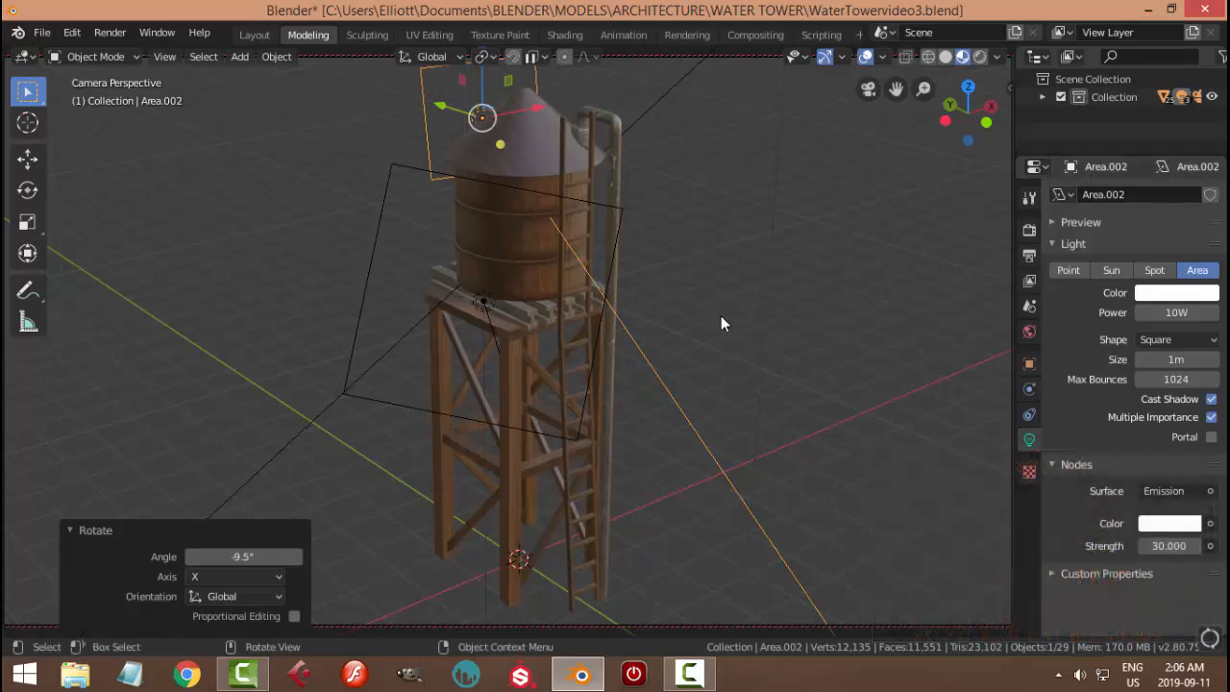
pyautogui.click(981, 57)
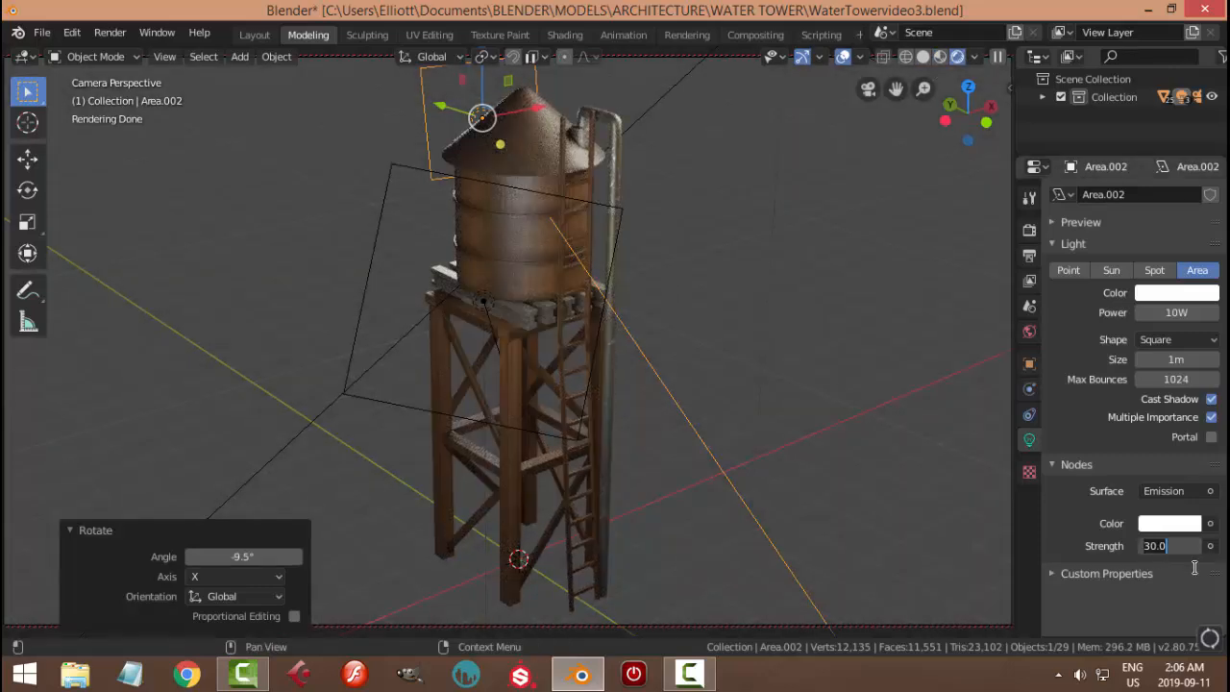
pyautogui.write('15')
pyautogui.press('Return')
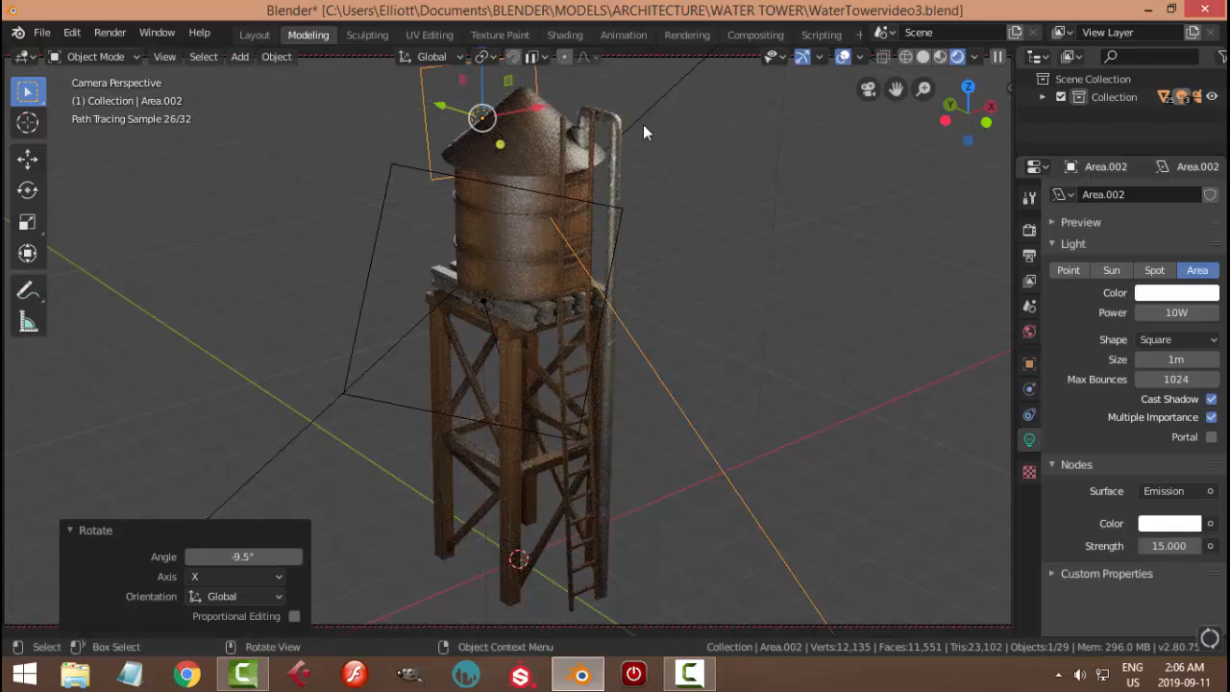
# Select the cool area light, set its emission strength to 50, and save the file
pyautogui.click(394, 171)
pyautogui.click(1197, 545)
pyautogui.write('60.0')
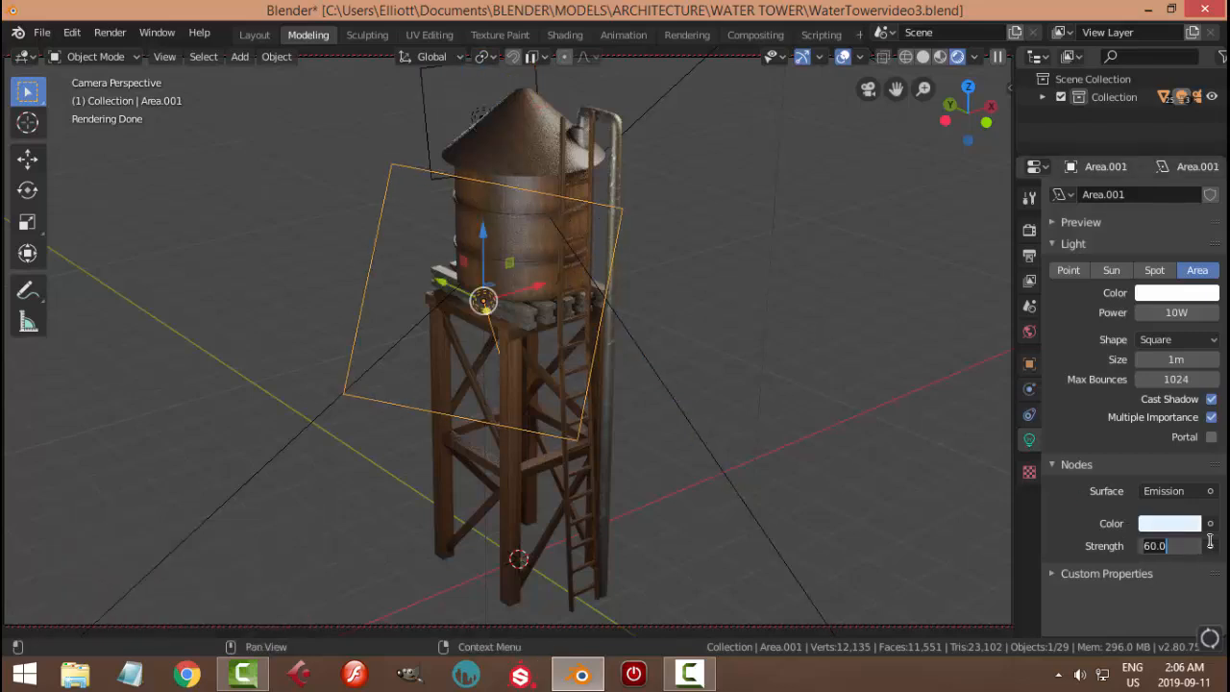
pyautogui.press('Return')
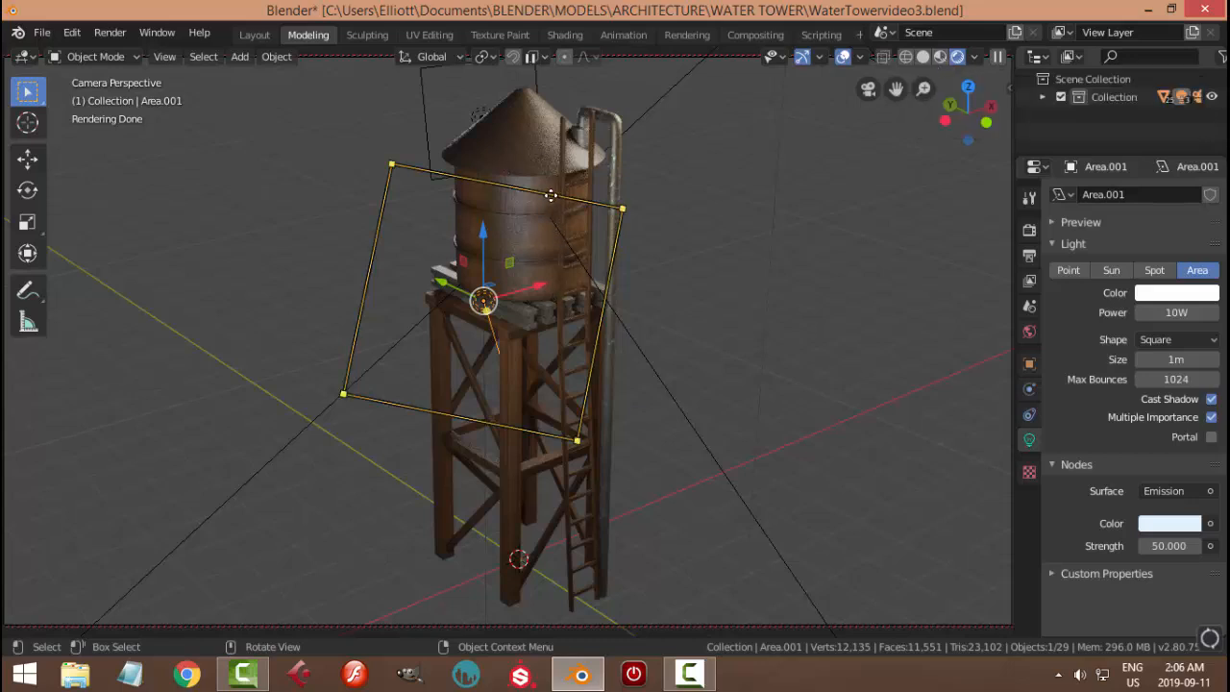
pyautogui.moveTo(552, 195); pyautogui.dragTo(530, 241)
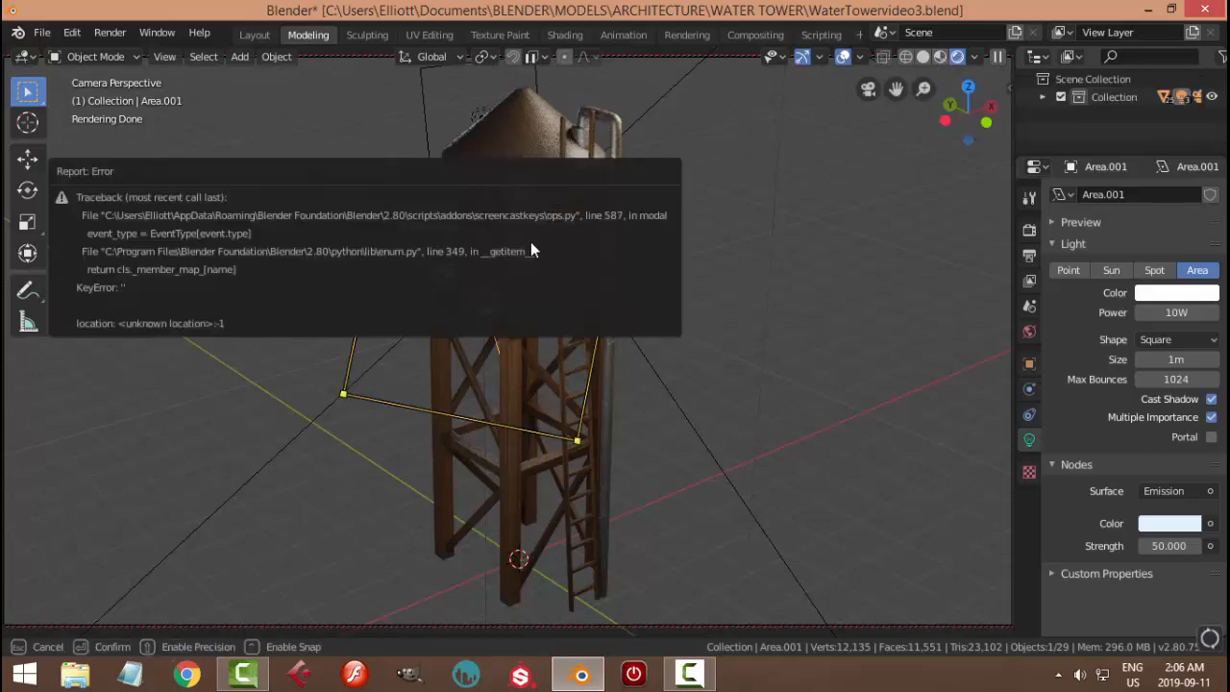
pyautogui.click(724, 287)
pyautogui.hotkey('ctrl', 's')
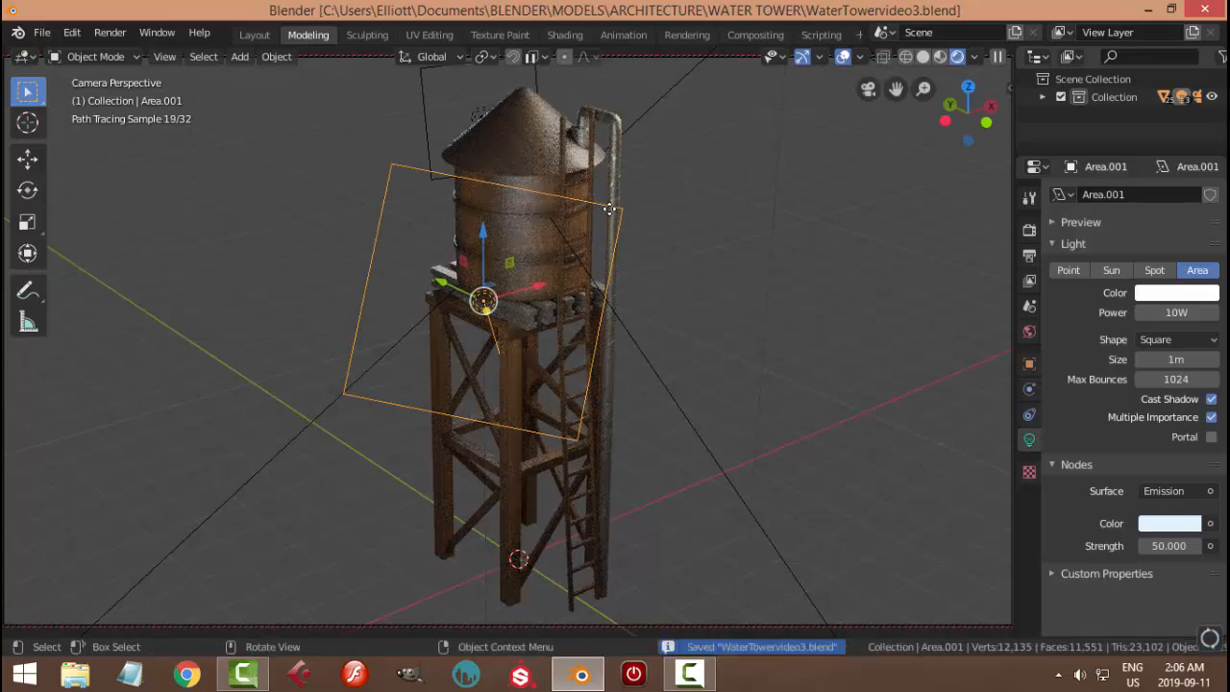
# Lower the cool area light about 0.672 m, try an emission strength of 65, and set it back to 50
pyautogui.moveTo(482, 231); pyautogui.dragTo(483, 277)
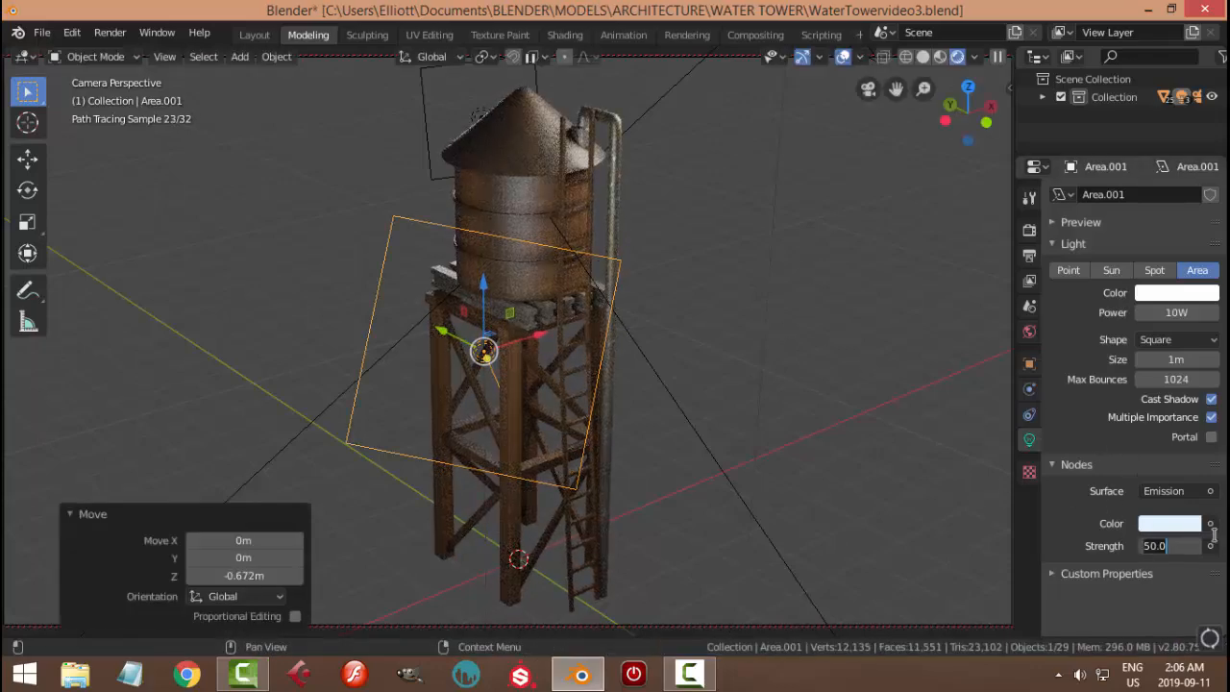
pyautogui.write('65')
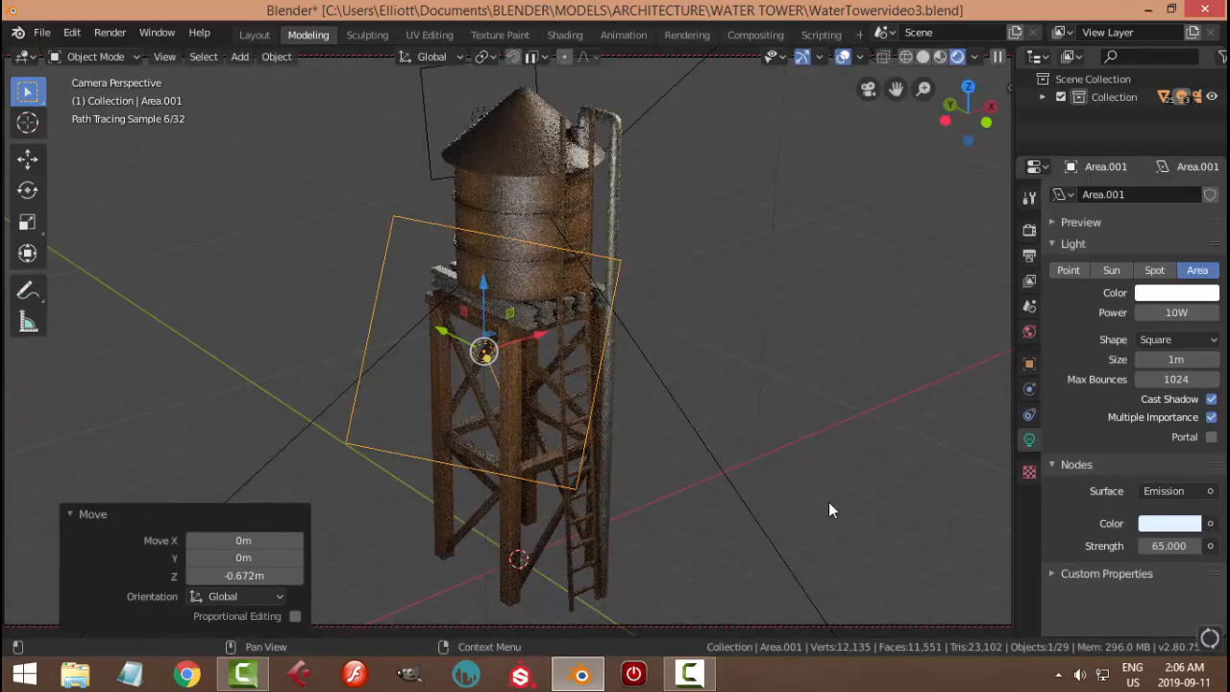
pyautogui.click(1169, 546)
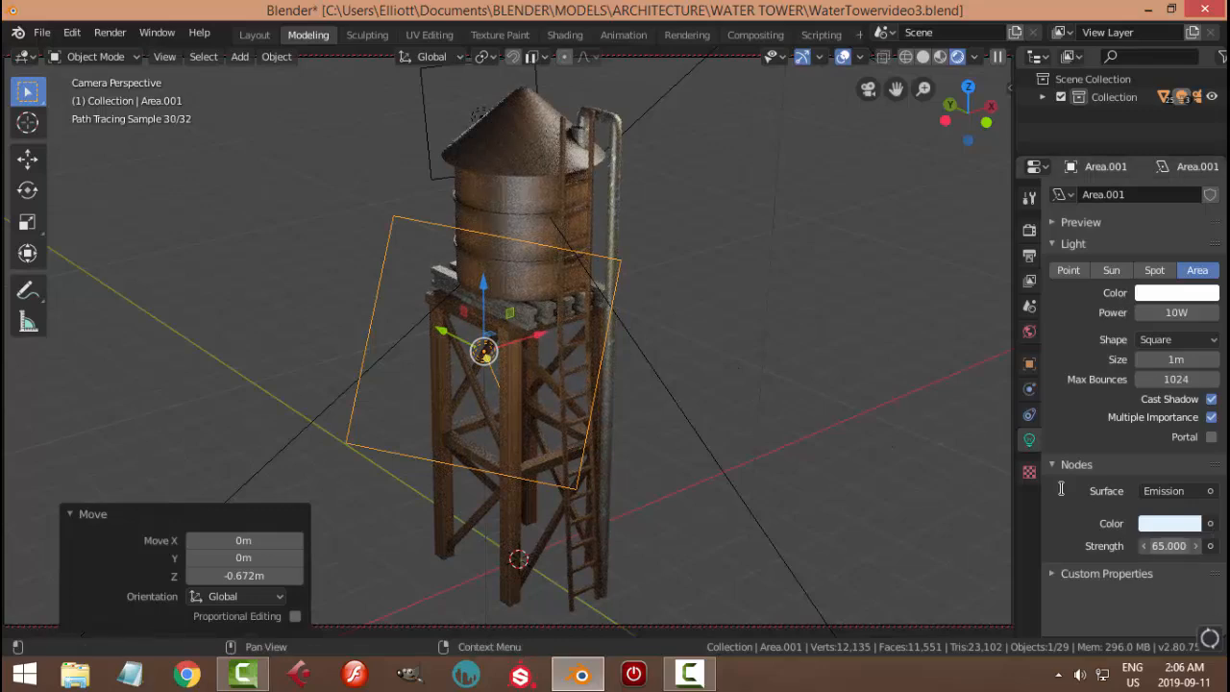
pyautogui.write('50')
pyautogui.press('Return')
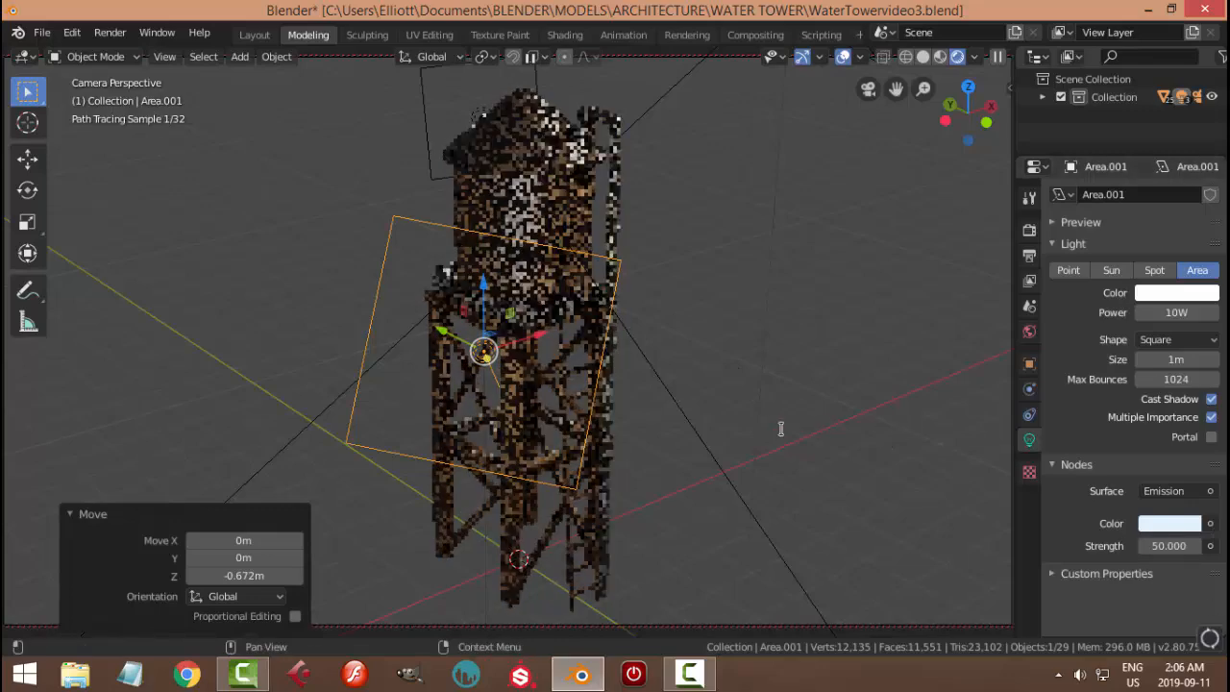
# Switch the viewport to material preview shading, save the file, and set the Cycles render samples to 250
pyautogui.click(942, 56)
pyautogui.hotkey('ctrl', 's')
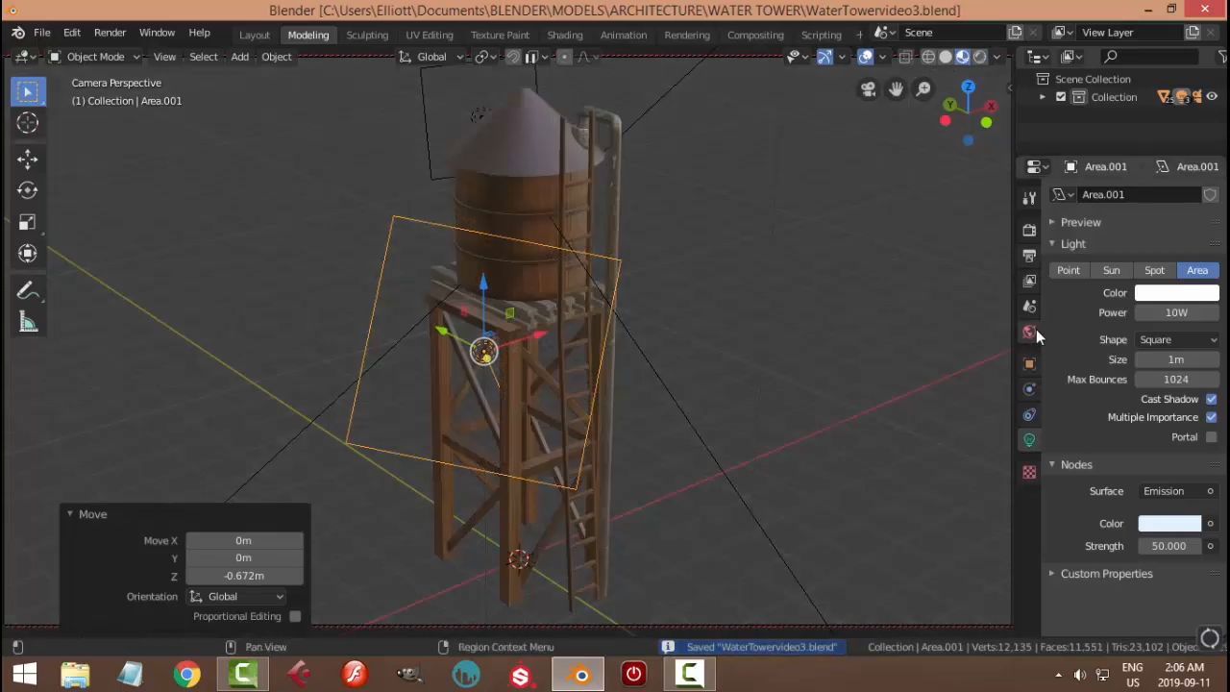
pyautogui.click(1029, 230)
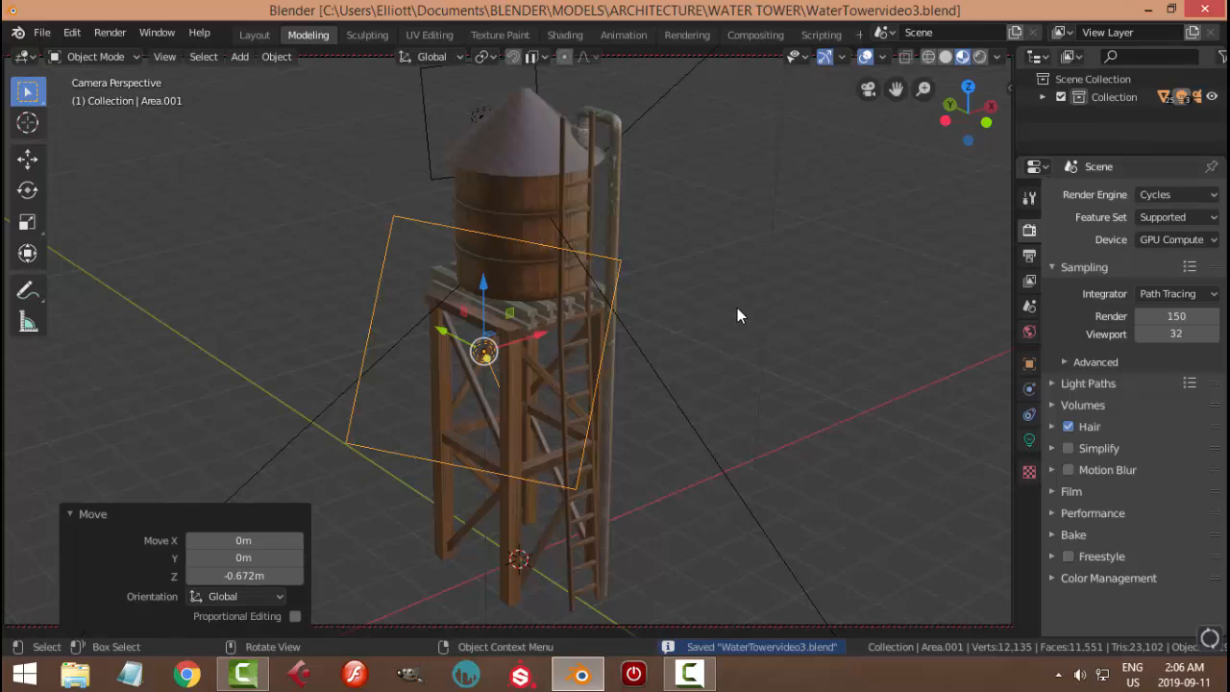
pyautogui.click(1182, 316)
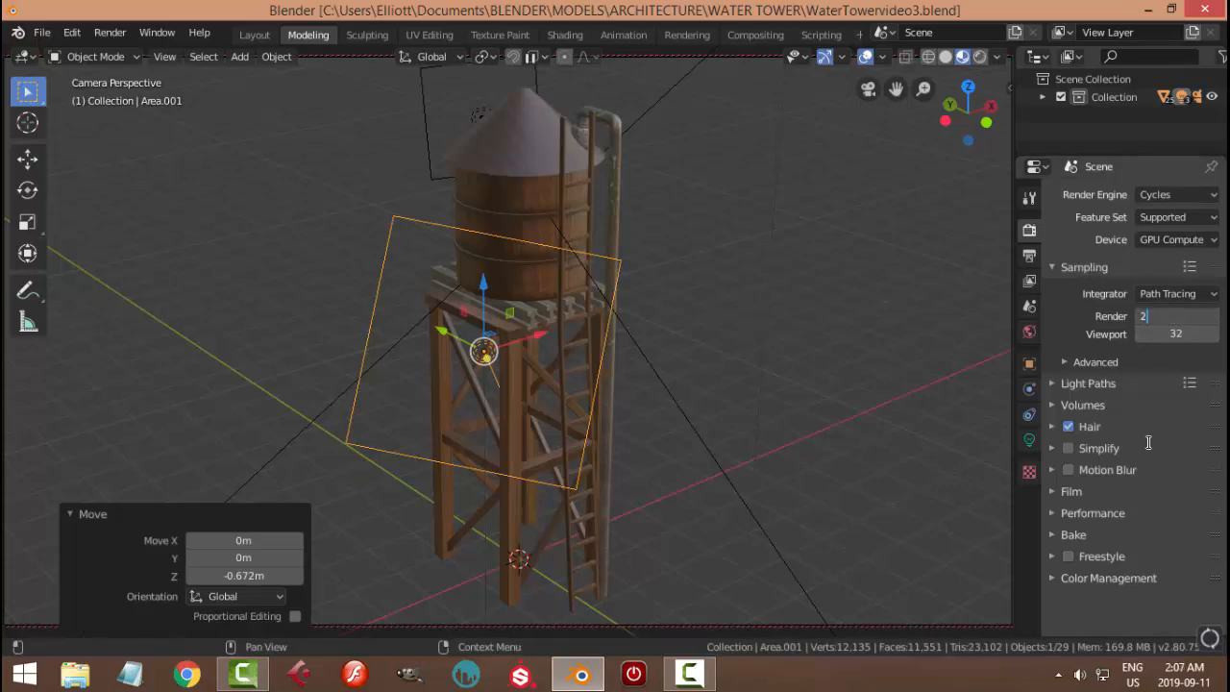
pyautogui.write('250')
pyautogui.press('Return')
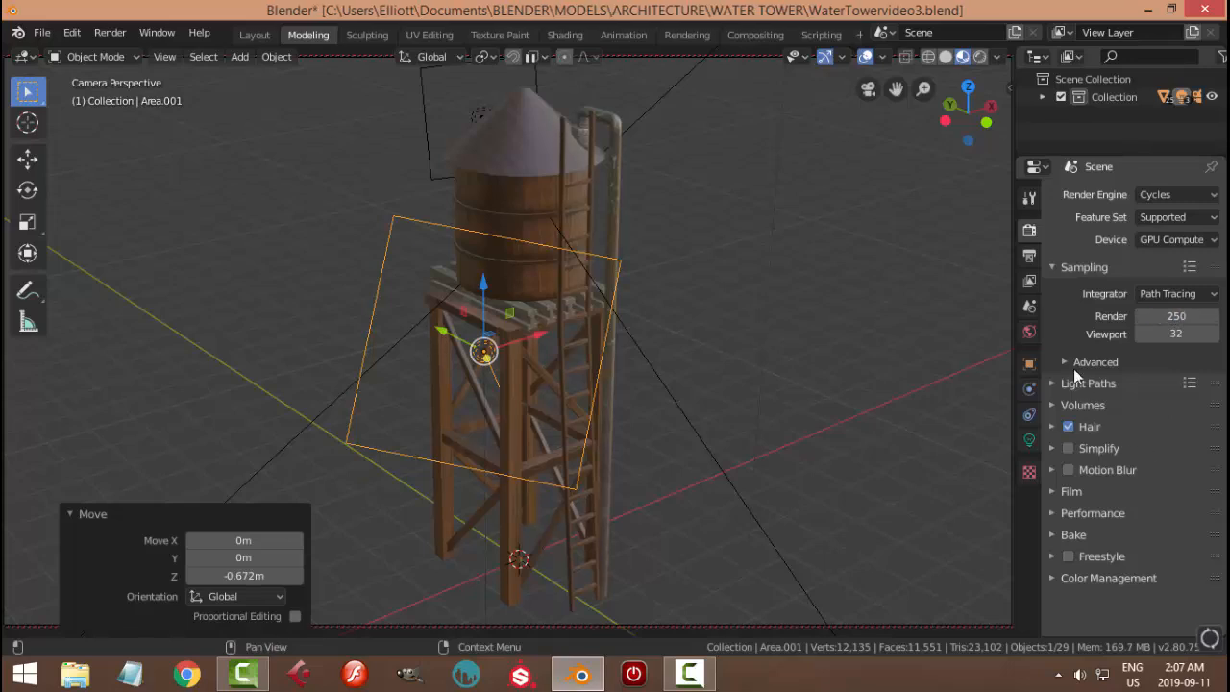
# Check the output dimensions and the view layer's Denoising option, and save the file
pyautogui.click(1029, 256)
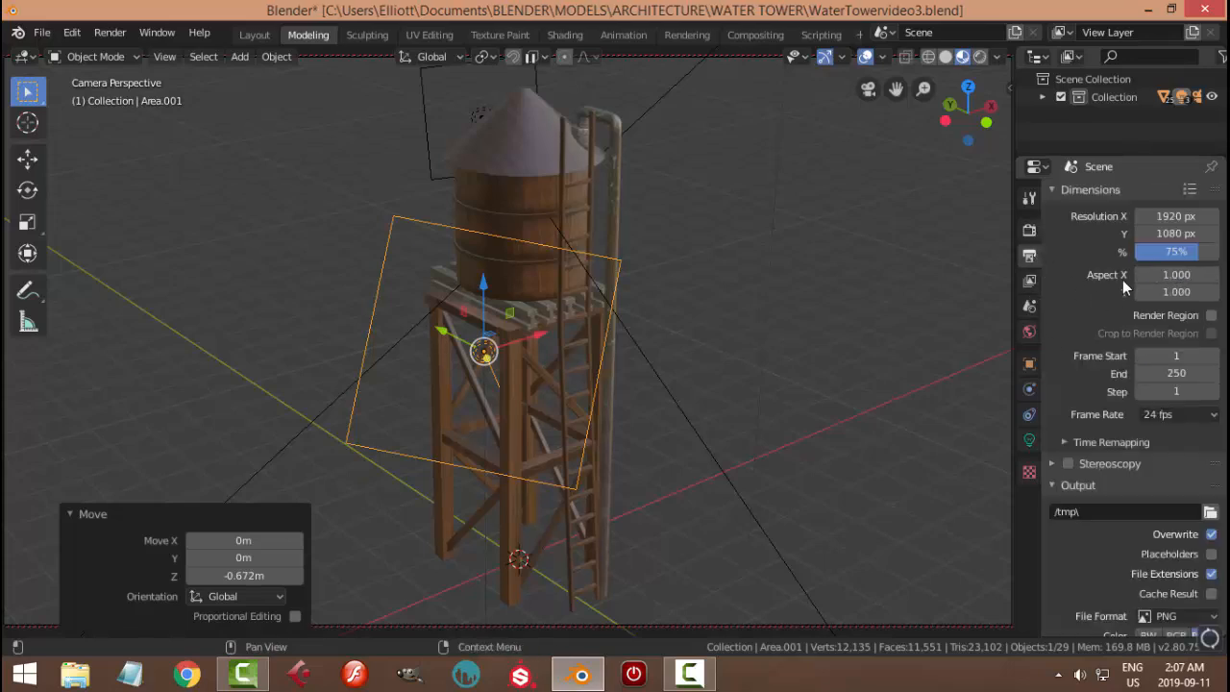
pyautogui.click(1030, 282)
pyautogui.scroll(-5, 1096, 621)
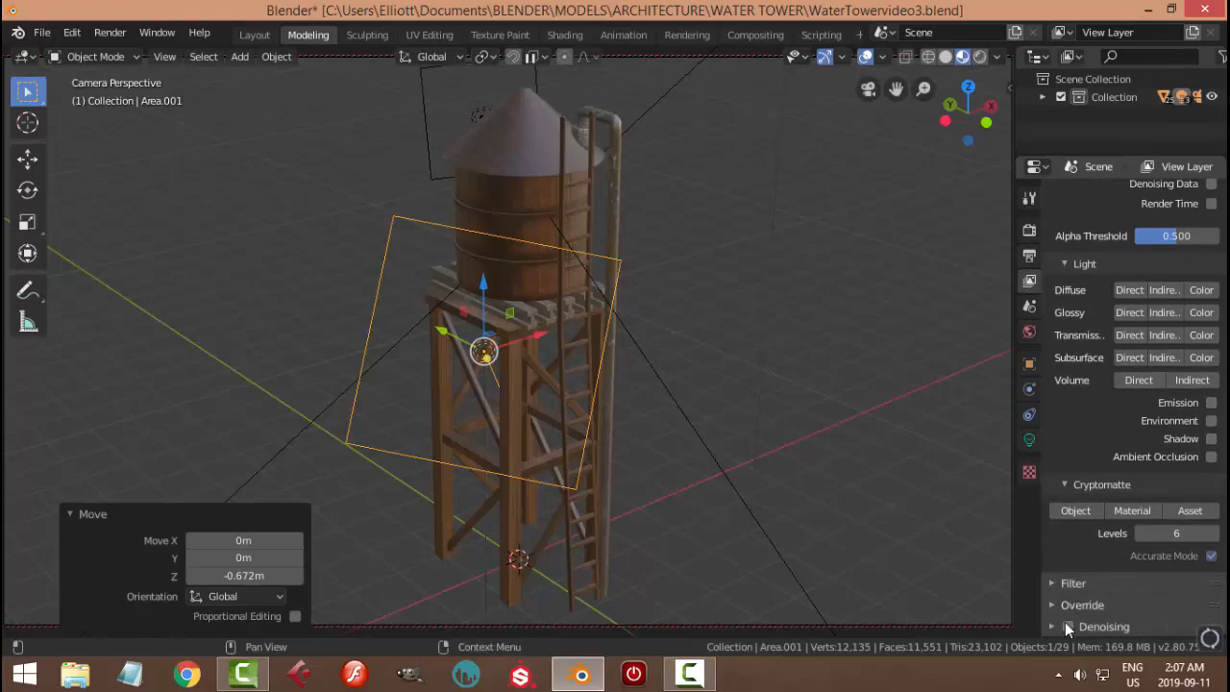
pyautogui.hotkey('ctrl', 's')
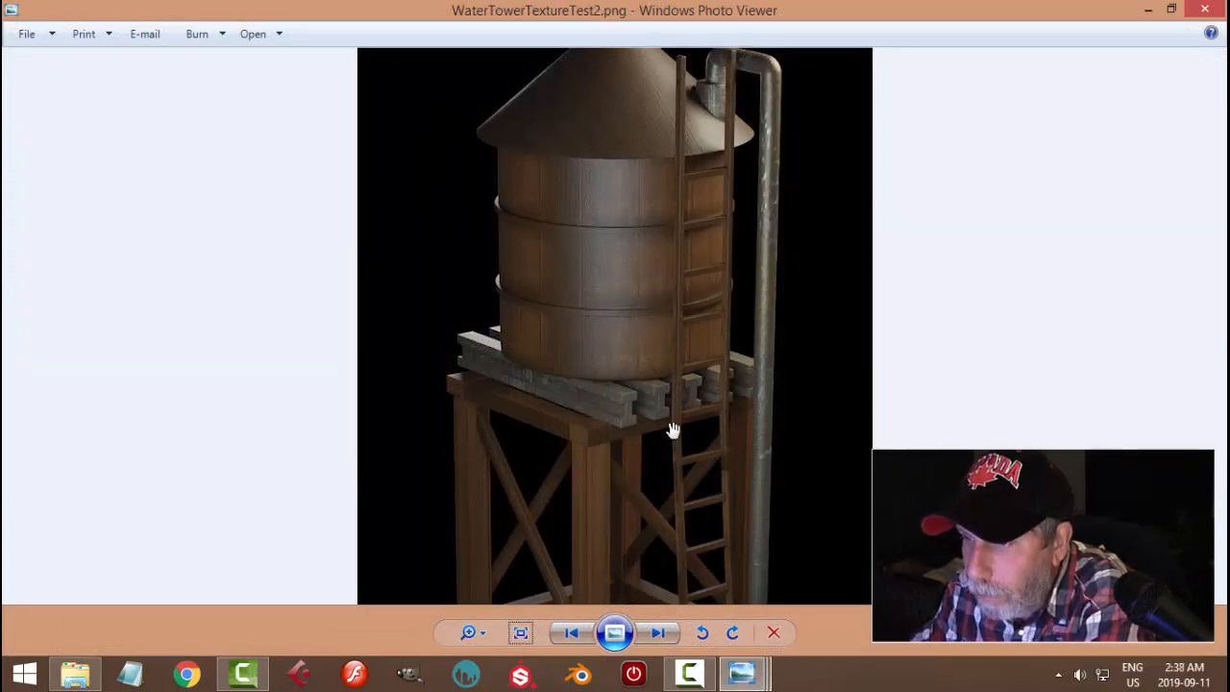
# In Windows Photo Viewer, examine the finished render WaterTowerTextureTest2.png from the roof down to the legs
pyautogui.moveTo(646, 469); pyautogui.dragTo(657, 164)
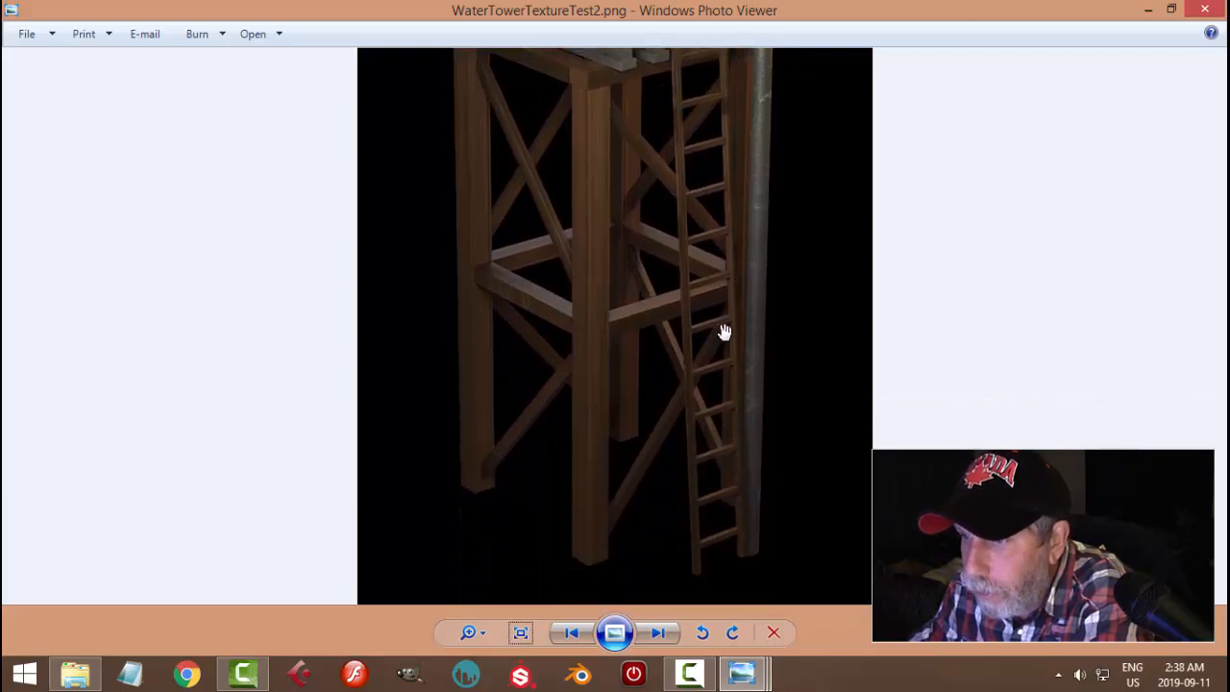
pyautogui.moveTo(659, 285); pyautogui.dragTo(677, 450)
pyautogui.moveTo(675, 396); pyautogui.dragTo(673, 389)
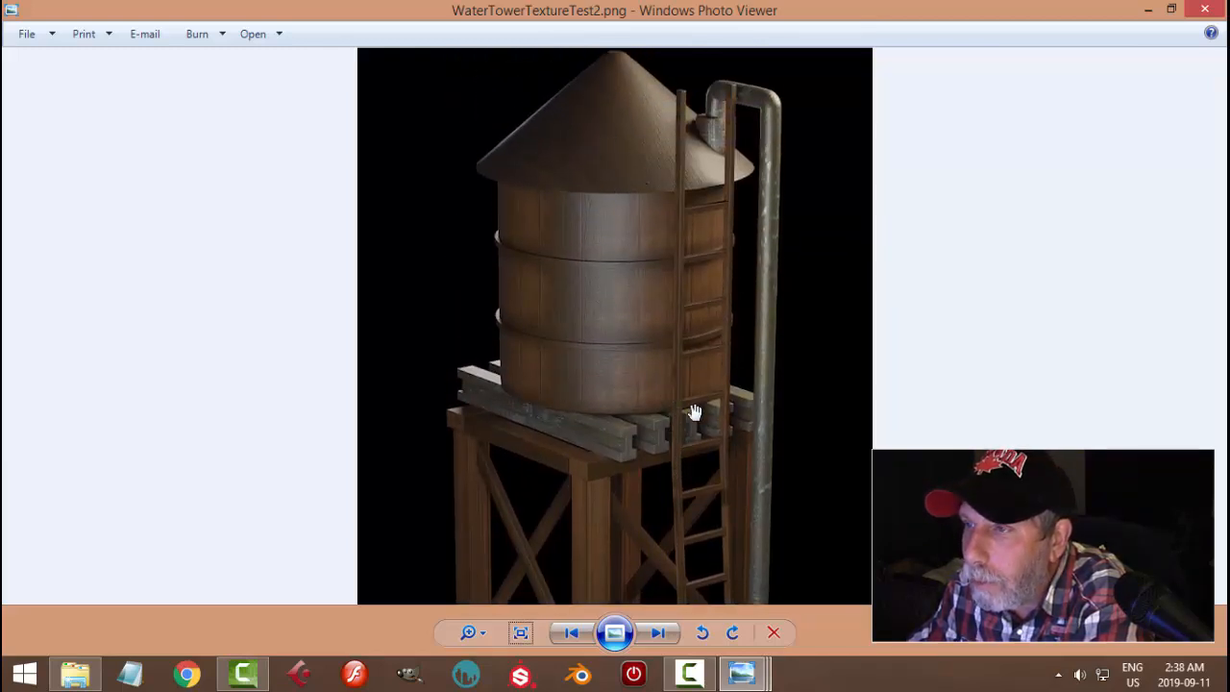
pyautogui.moveTo(702, 435); pyautogui.dragTo(711, 323)
# Bring up WaterTowerTextureTest4.png and examine the low-angle render both as a whole and at close range
pyautogui.moveTo(730, 680)
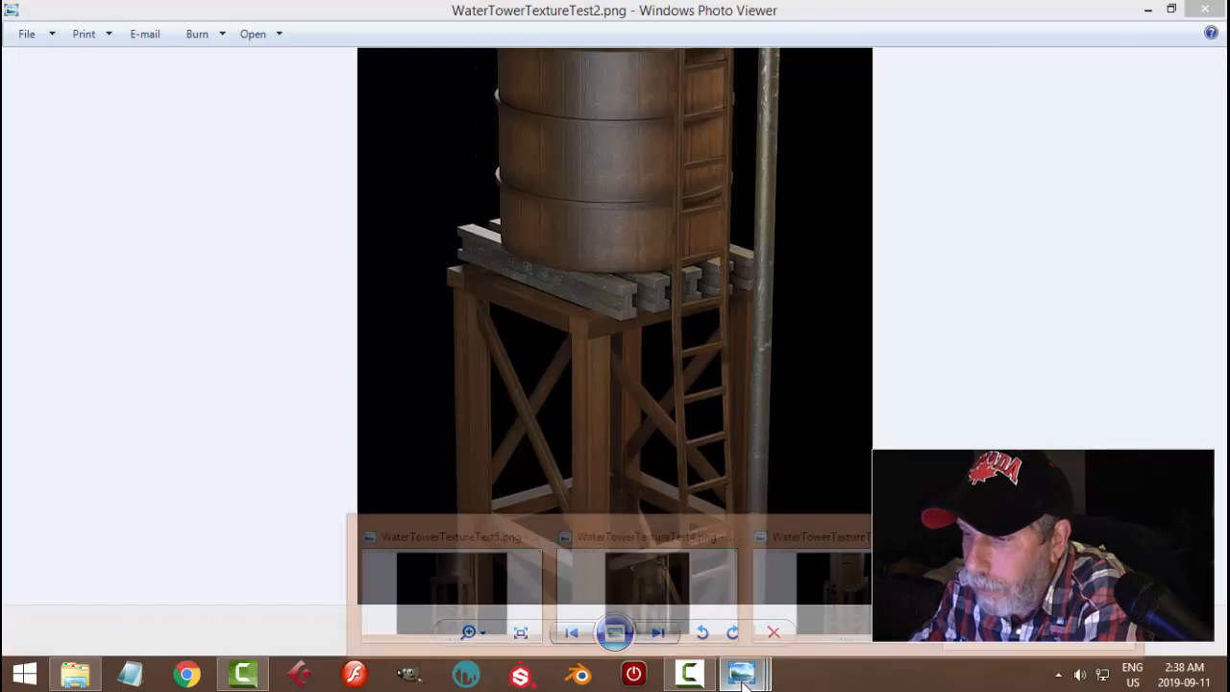
pyautogui.click(654, 558)
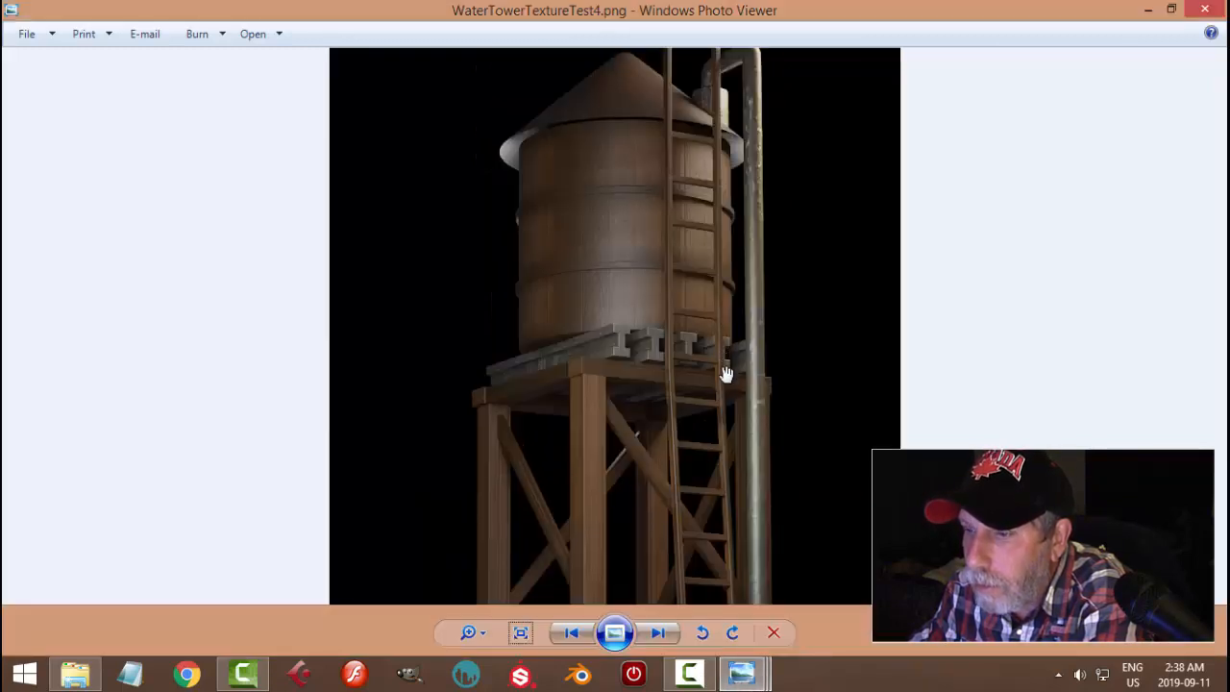
pyautogui.click(521, 633)
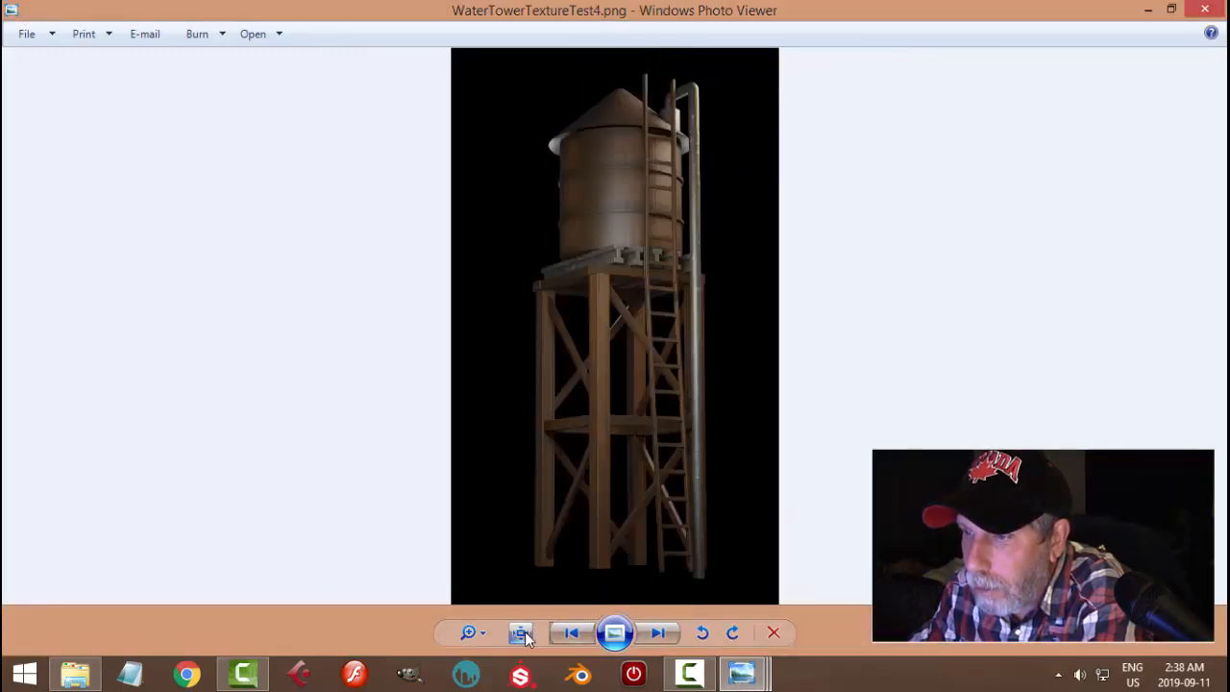
pyautogui.click(520, 634)
pyautogui.moveTo(688, 255); pyautogui.dragTo(677, 440)
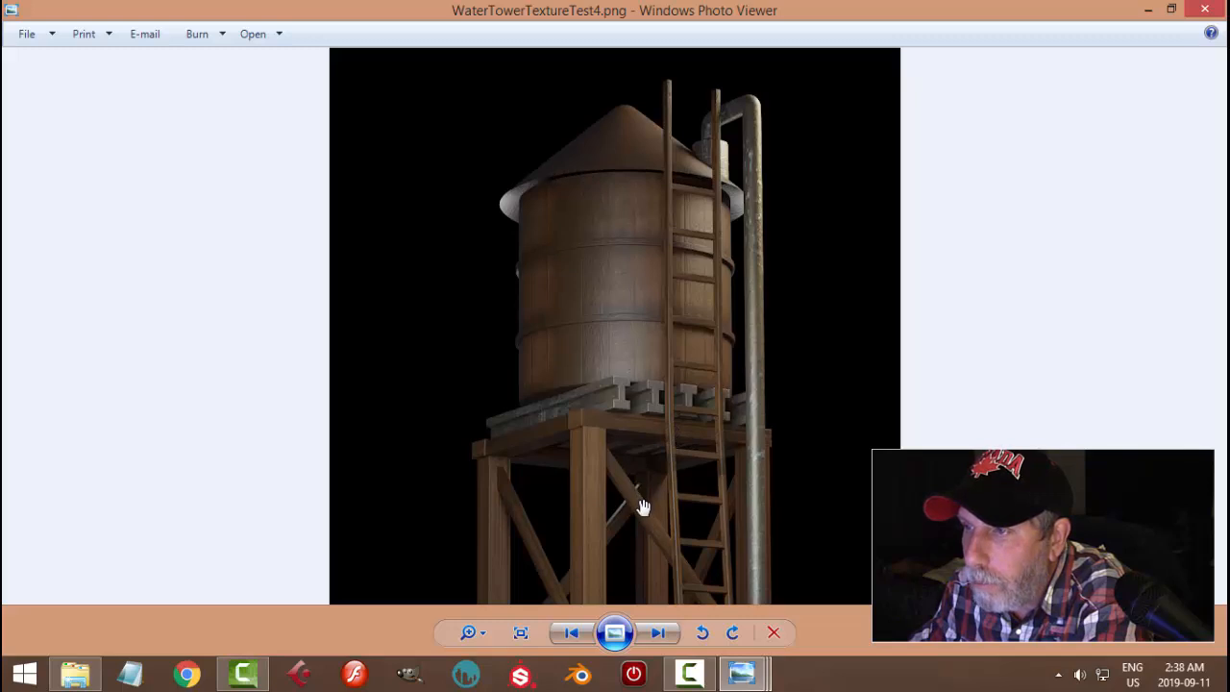
pyautogui.moveTo(642, 507); pyautogui.dragTo(640, 401)
pyautogui.moveTo(639, 512); pyautogui.dragTo(650, 234)
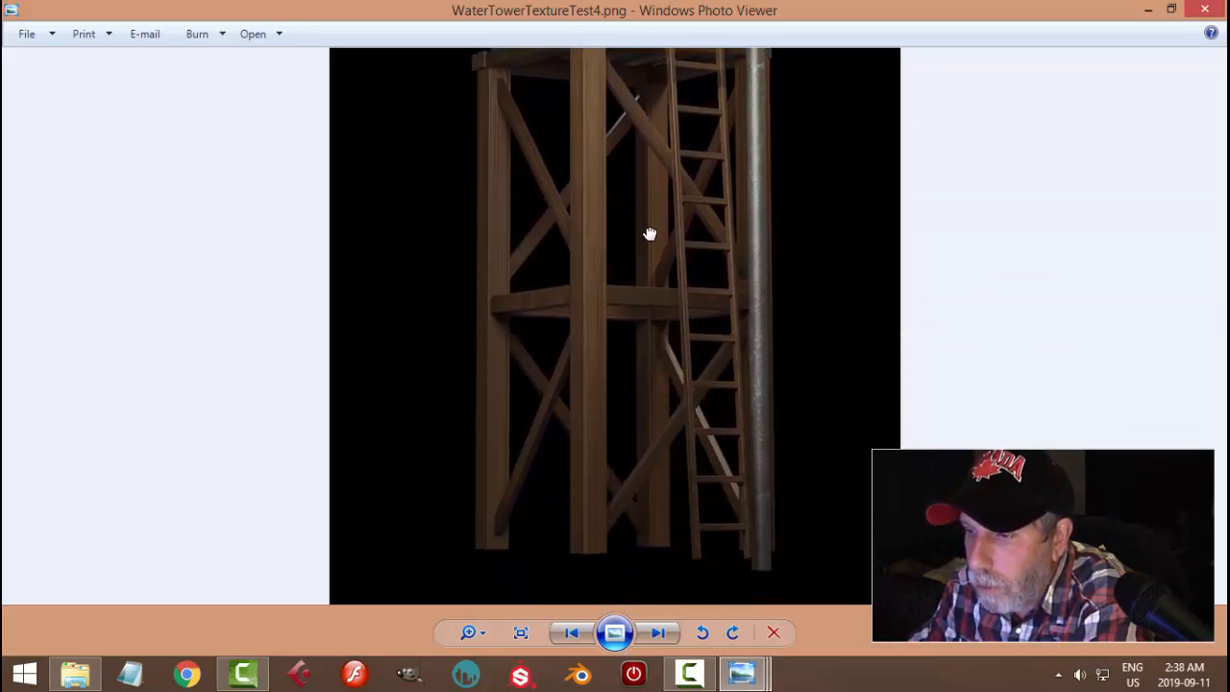
# Bring up WaterTowerTextureTest3.png and examine the textures of the pipe, barrel, beams and support frame
pyautogui.moveTo(741, 676)
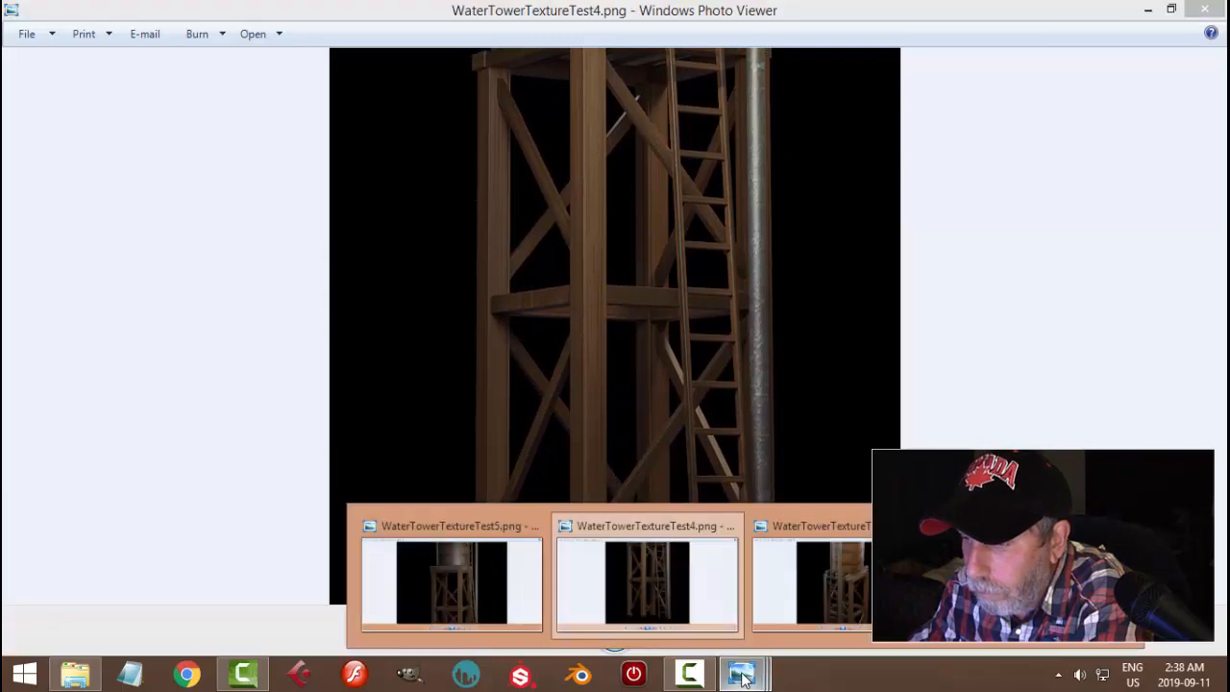
pyautogui.click(826, 578)
pyautogui.moveTo(717, 263); pyautogui.dragTo(733, 399)
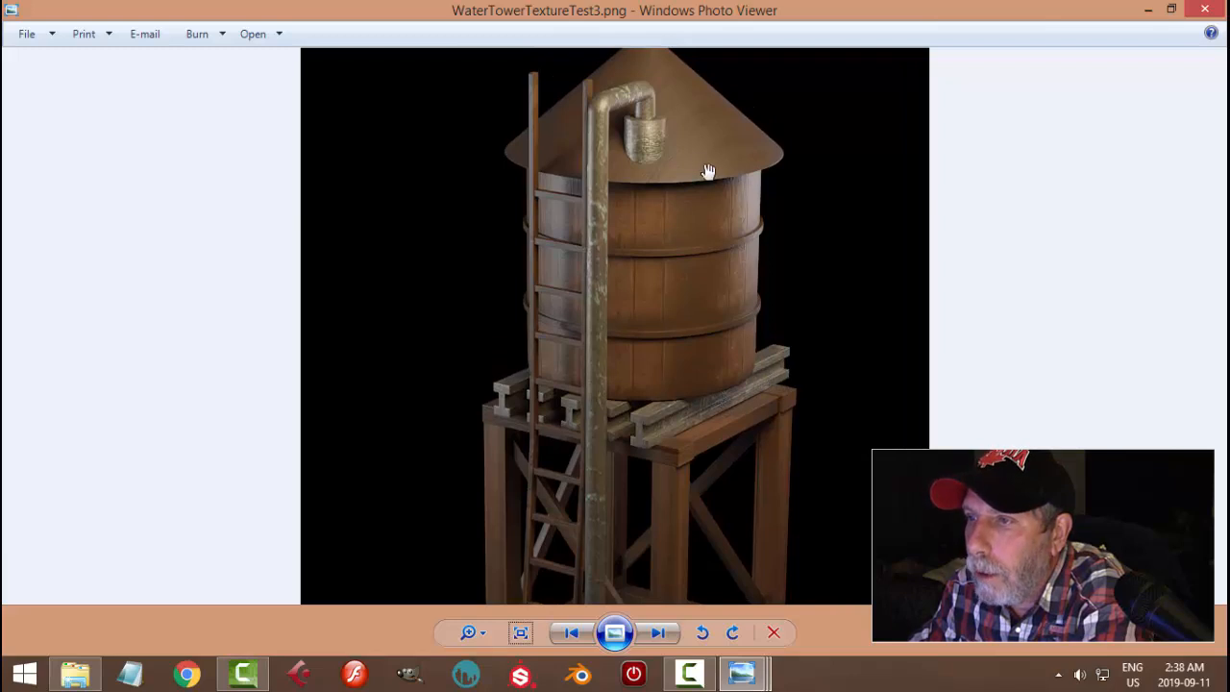
pyautogui.moveTo(686, 512); pyautogui.dragTo(692, 440)
pyautogui.moveTo(673, 506); pyautogui.dragTo(681, 437)
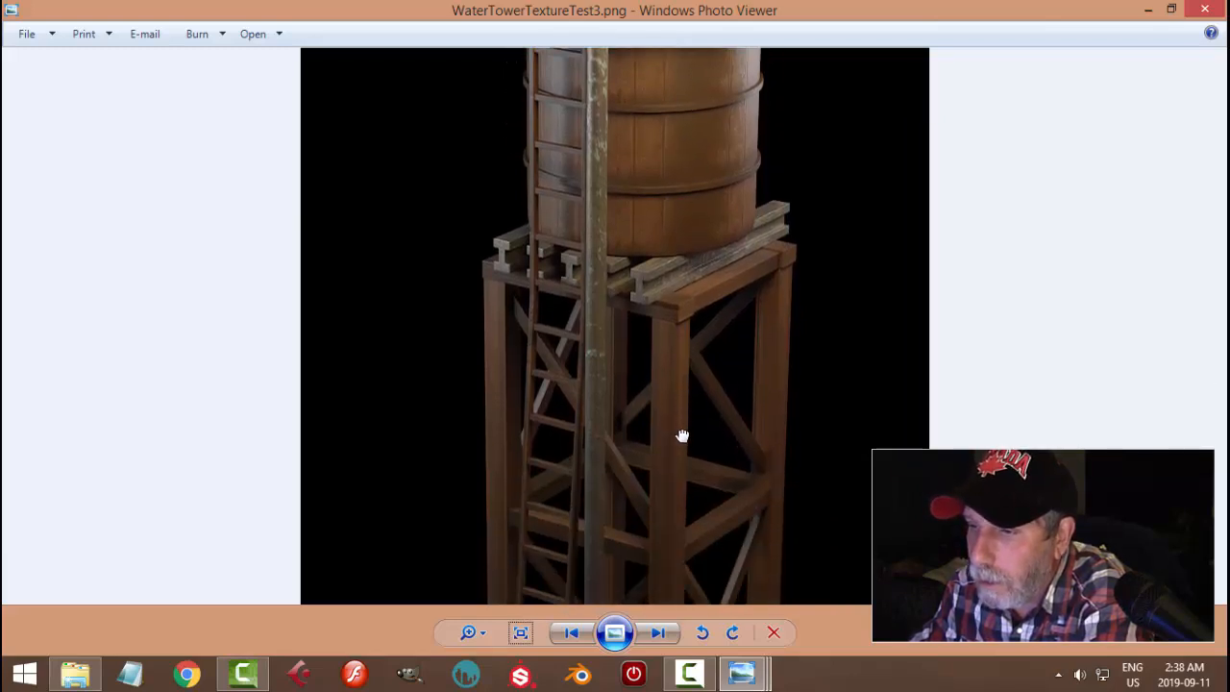
pyautogui.moveTo(686, 510); pyautogui.dragTo(682, 360)
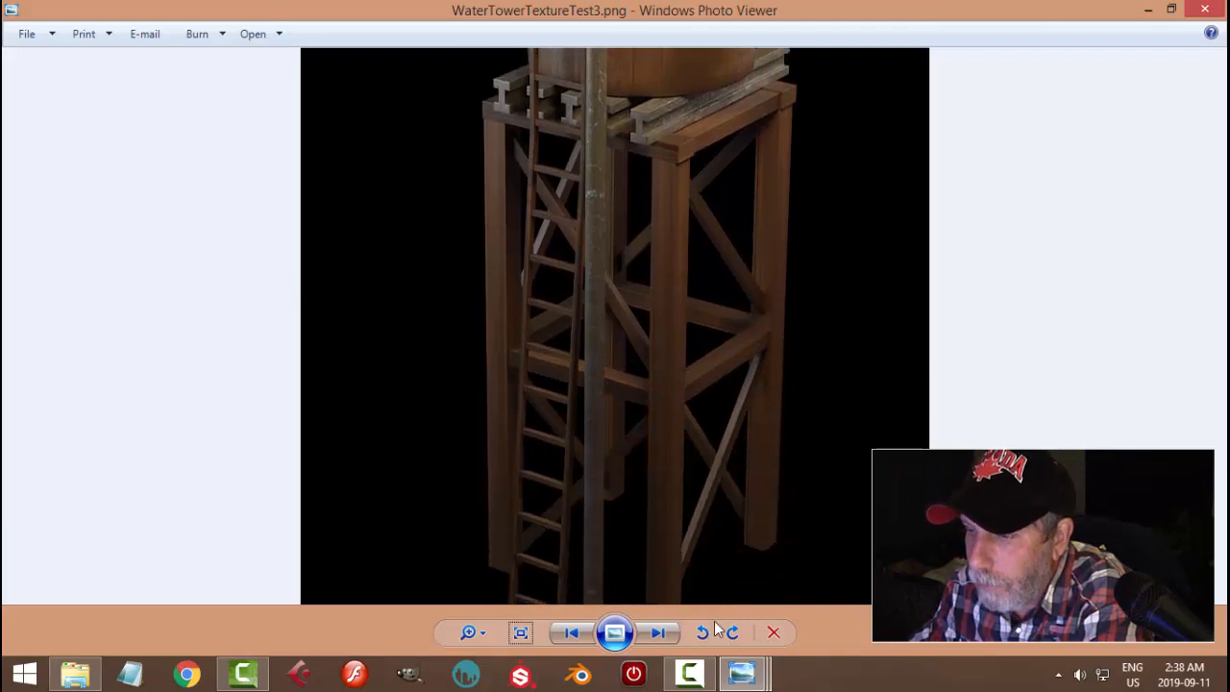
# Bring up the remaining water tower render and examine its upper and lower parts
pyautogui.moveTo(742, 674)
pyautogui.click(898, 576)
pyautogui.moveTo(769, 286); pyautogui.dragTo(774, 454)
pyautogui.moveTo(741, 493); pyautogui.dragTo(750, 347)
# Bring up WaterTowerTextureTest5.png and examine the roof, barrel and wooden supports of the tower
pyautogui.moveTo(760, 680)
pyautogui.click(461, 599)
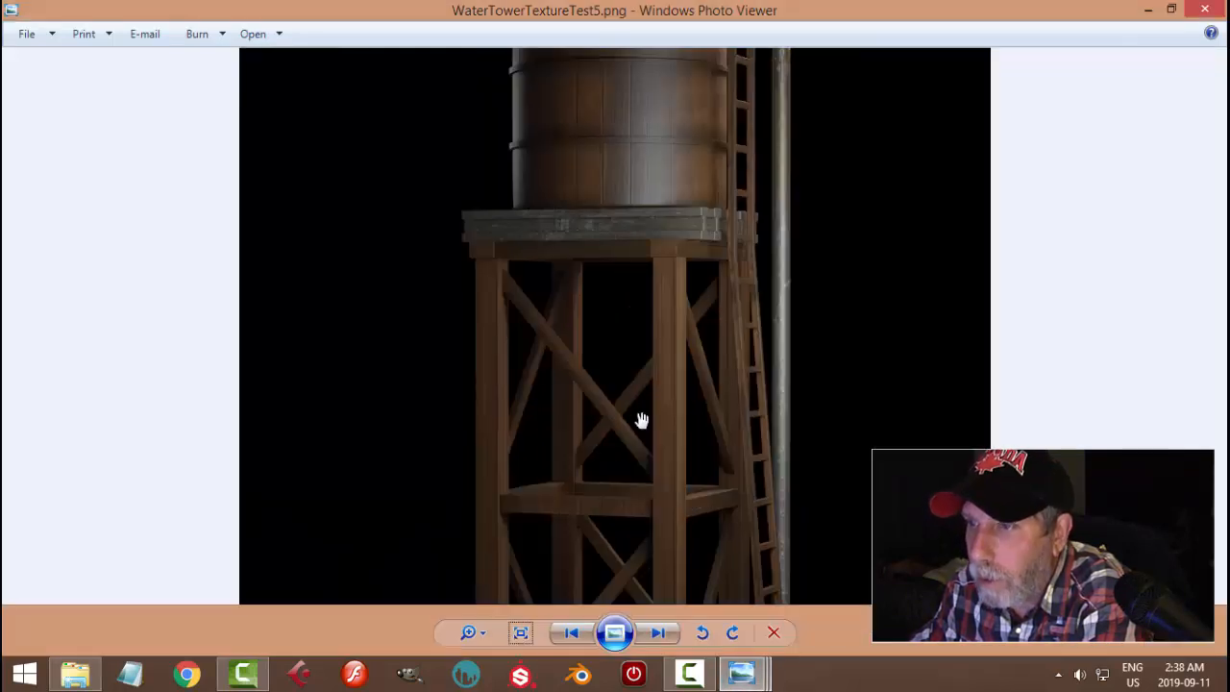
pyautogui.moveTo(697, 253); pyautogui.dragTo(709, 448)
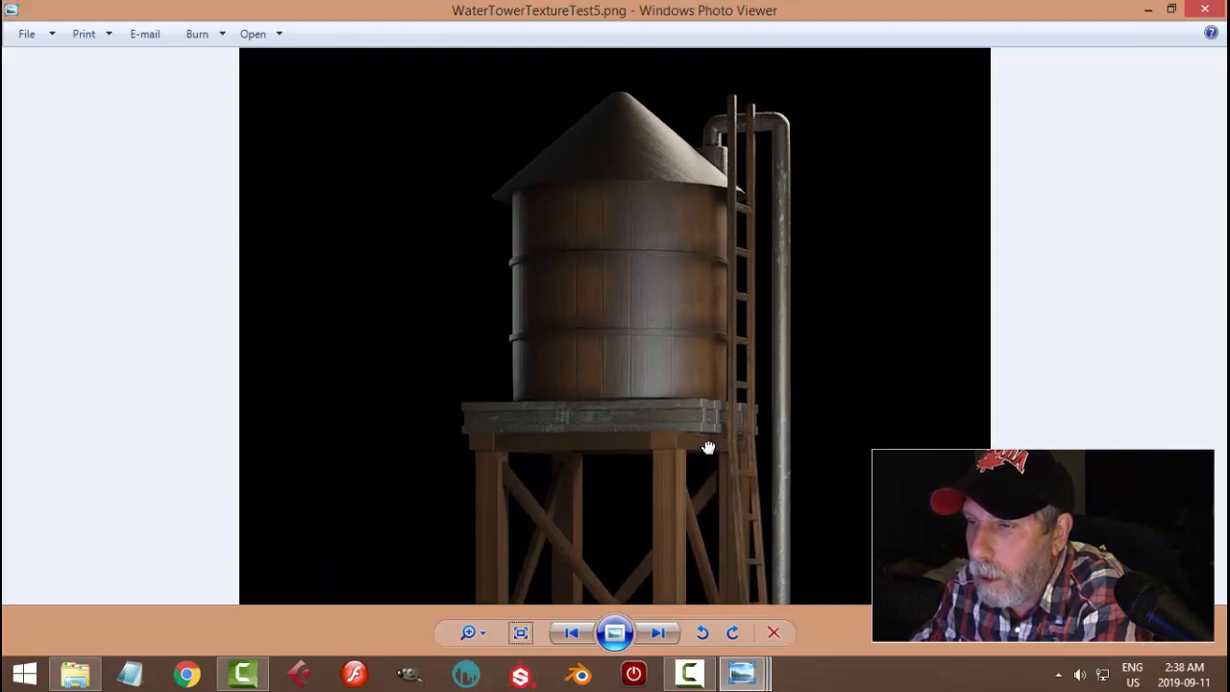
pyautogui.moveTo(690, 492); pyautogui.dragTo(695, 332)
pyautogui.moveTo(706, 429)
pyautogui.mouseDown()
pyautogui.moveTo(713, 234)
pyautogui.moveTo(714, 352)
pyautogui.mouseUp()
pyautogui.moveTo(712, 235)
pyautogui.mouseDown()
pyautogui.moveTo(711, 364)
pyautogui.moveTo(702, 344)
pyautogui.mouseUp()
pyautogui.moveTo(708, 288); pyautogui.dragTo(702, 329)
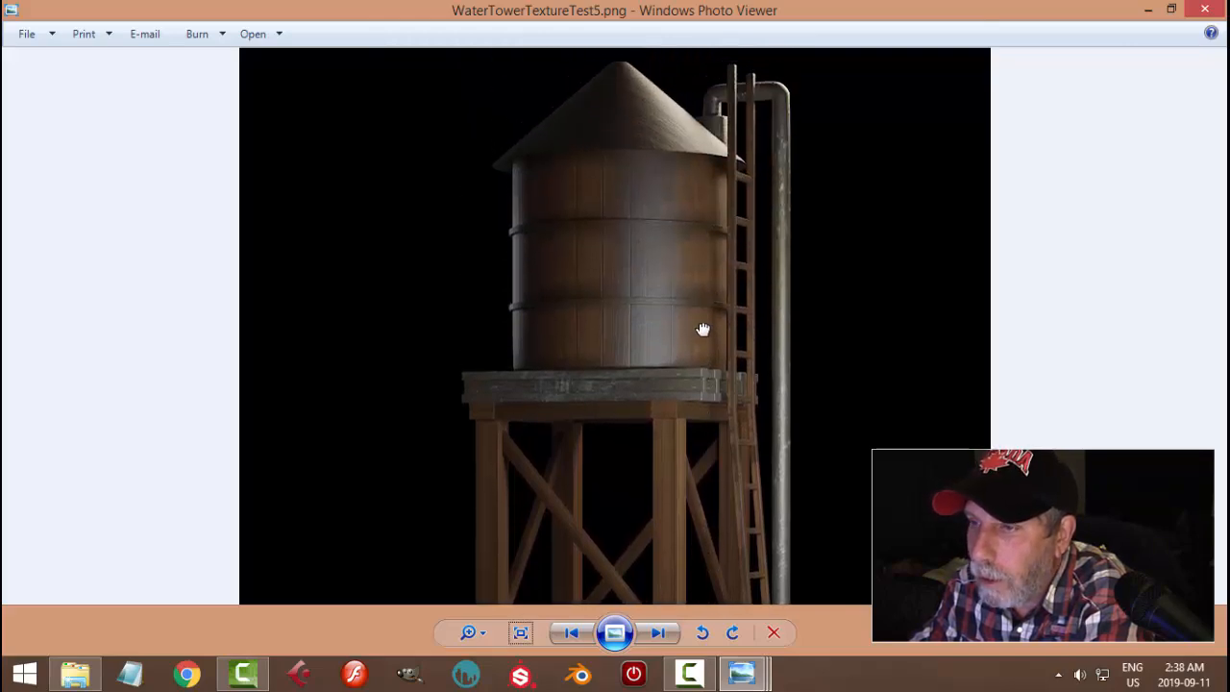